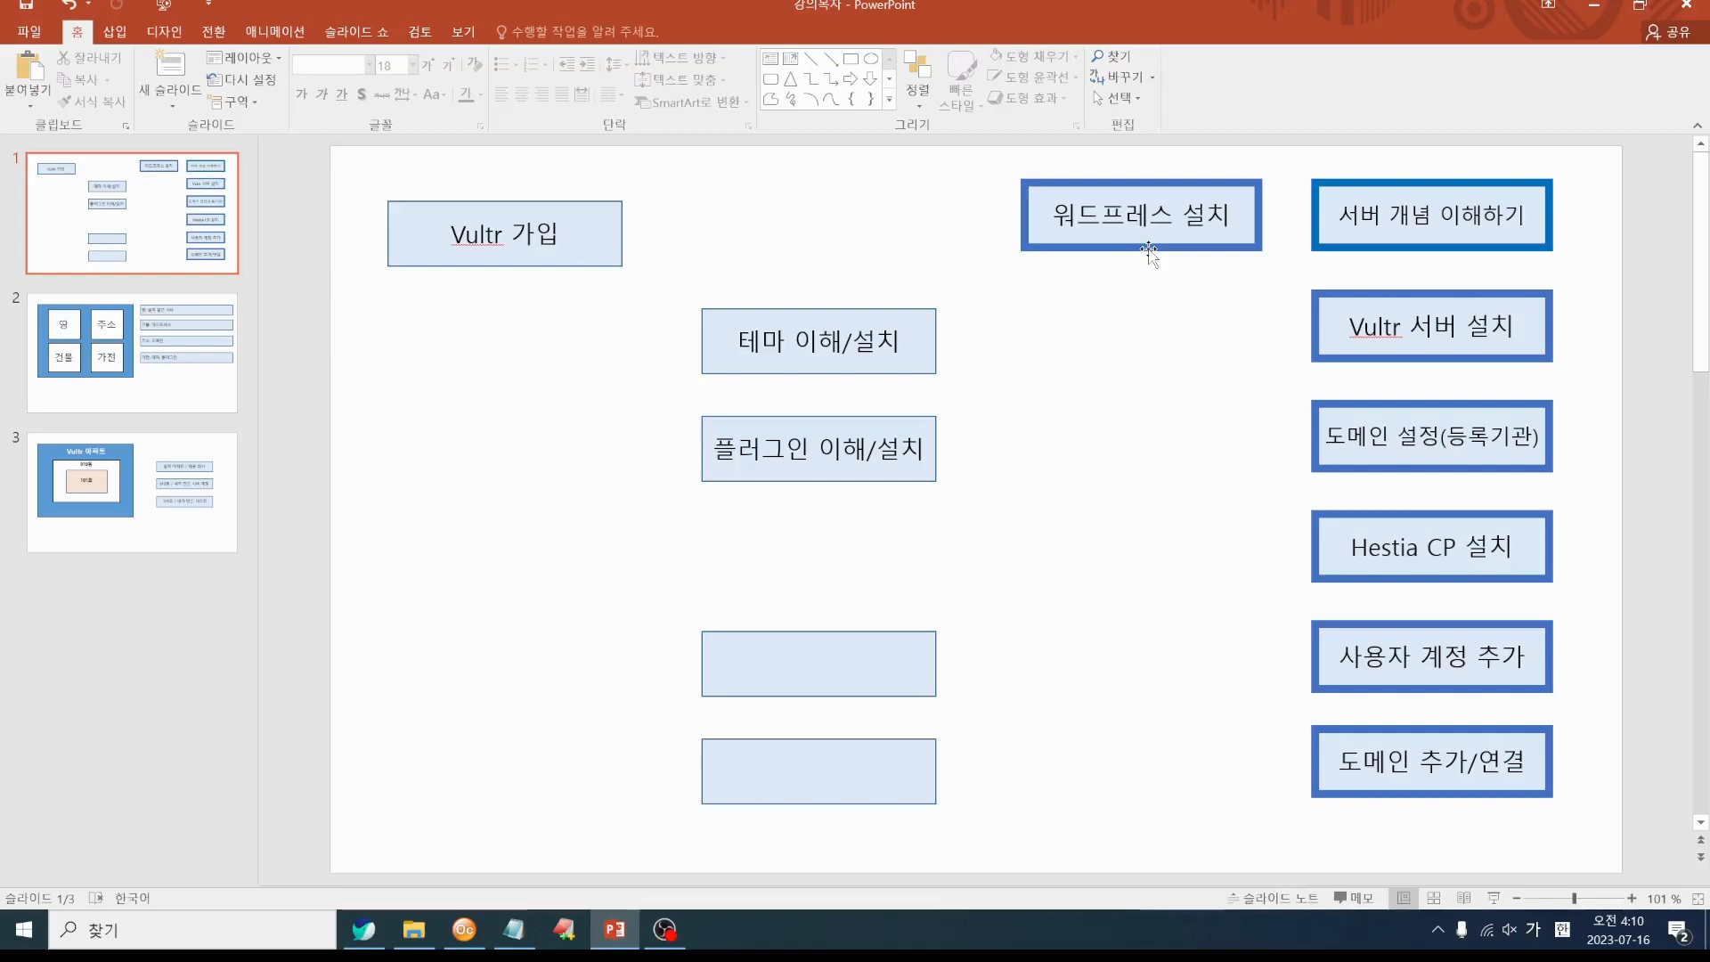
pyautogui.click(825, 371)
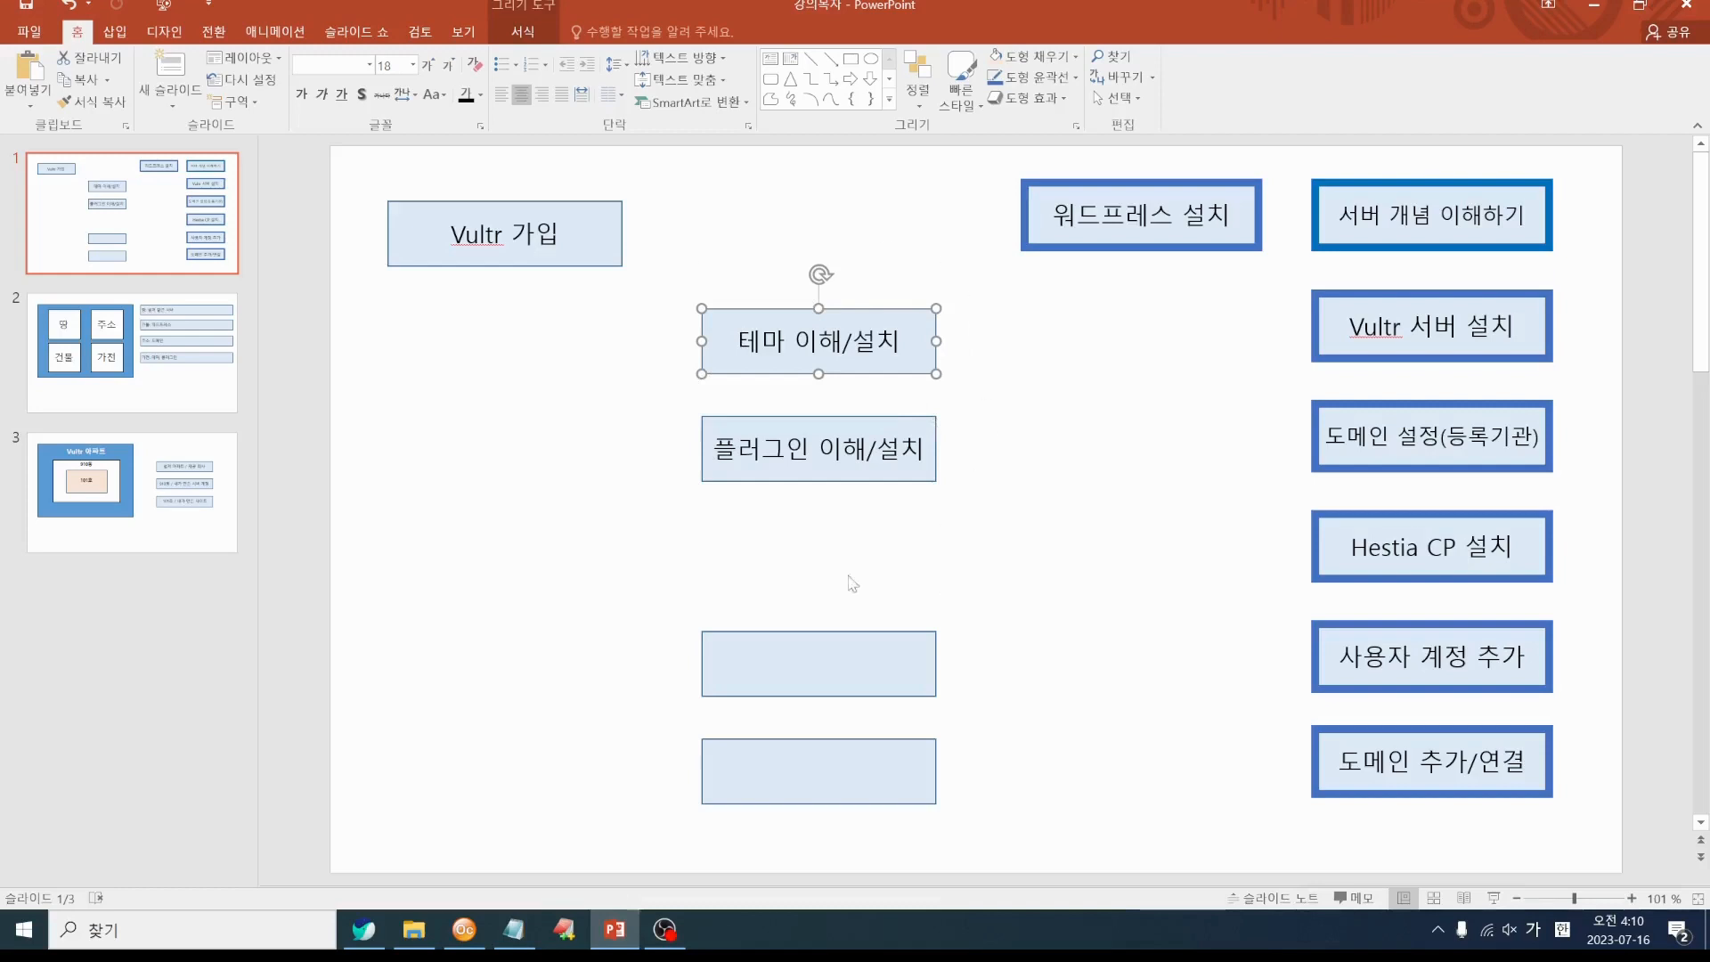
pyautogui.click(974, 451)
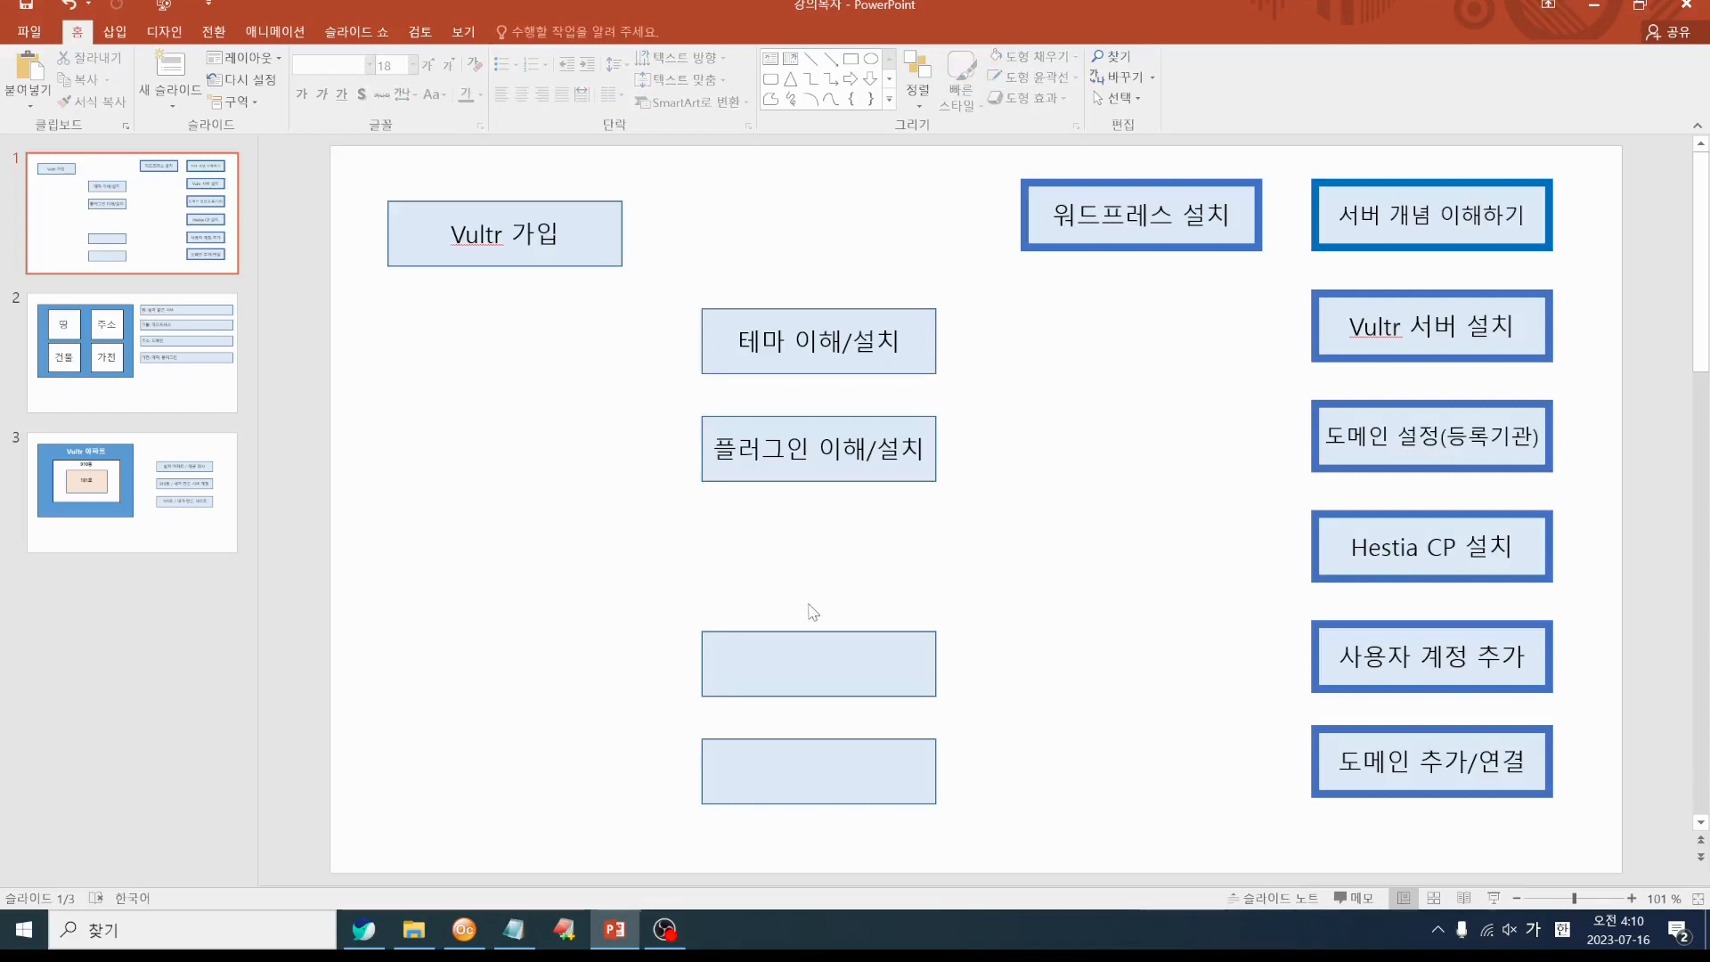
# Give the "테마 이해/설치" box a theme-blue outline with a 6 pt weight
pyautogui.click(863, 373)
pyautogui.click(1018, 77)
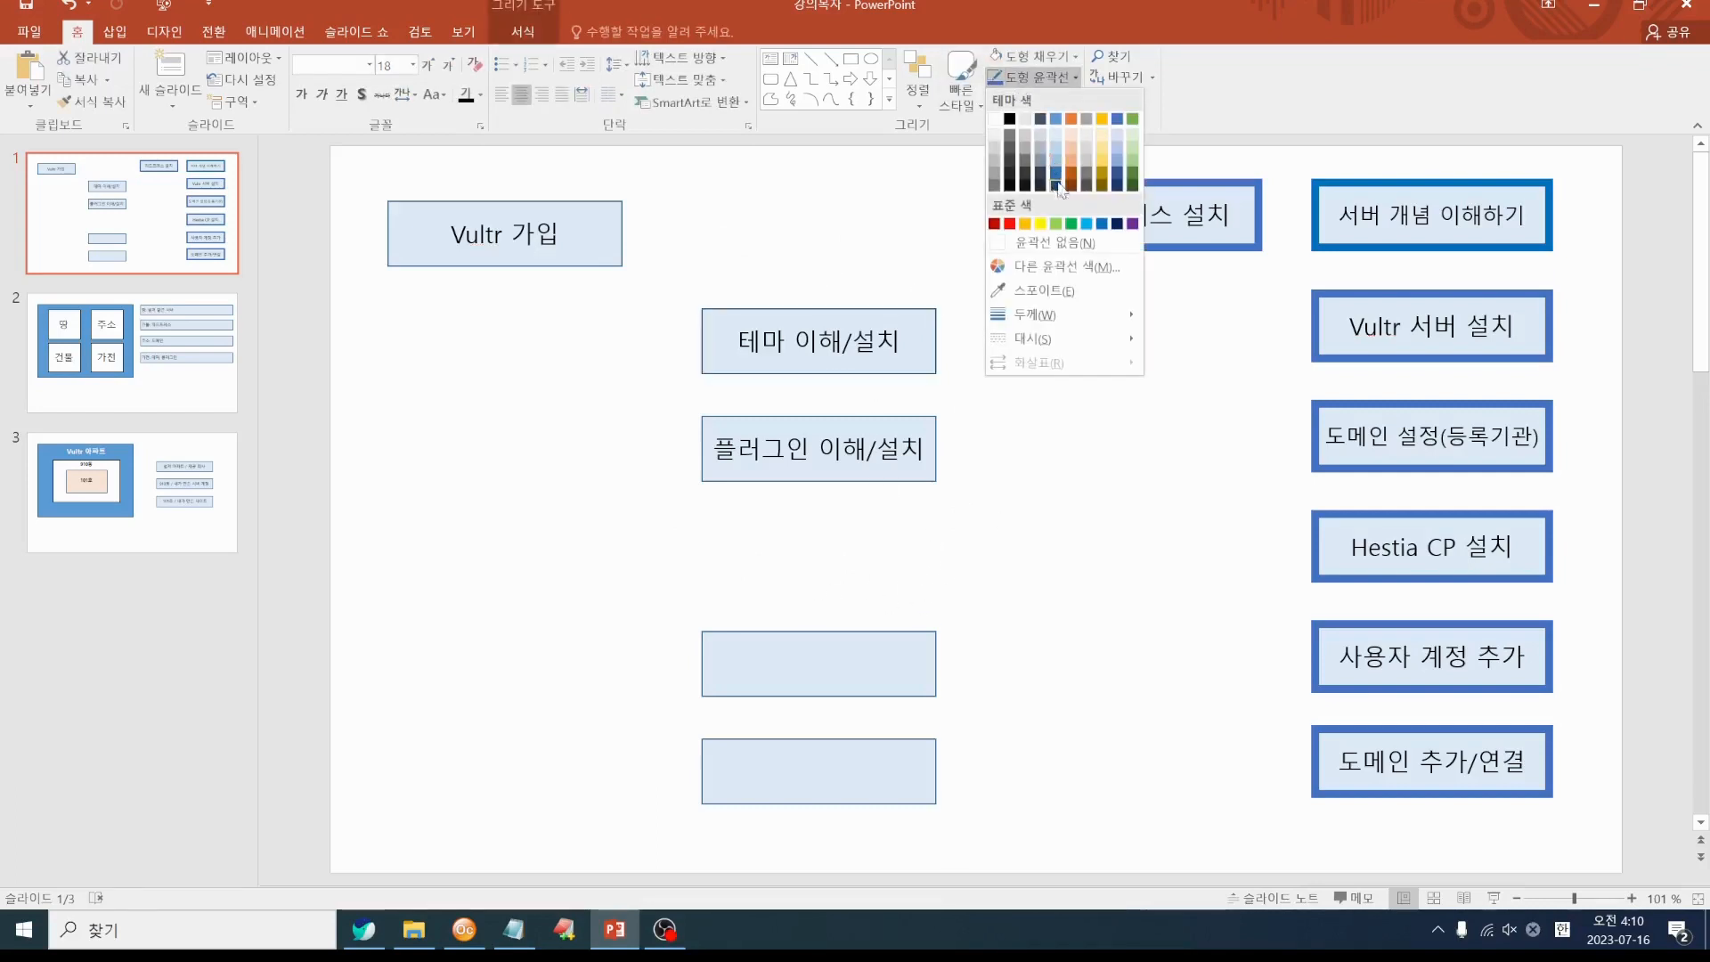
pyautogui.click(1117, 118)
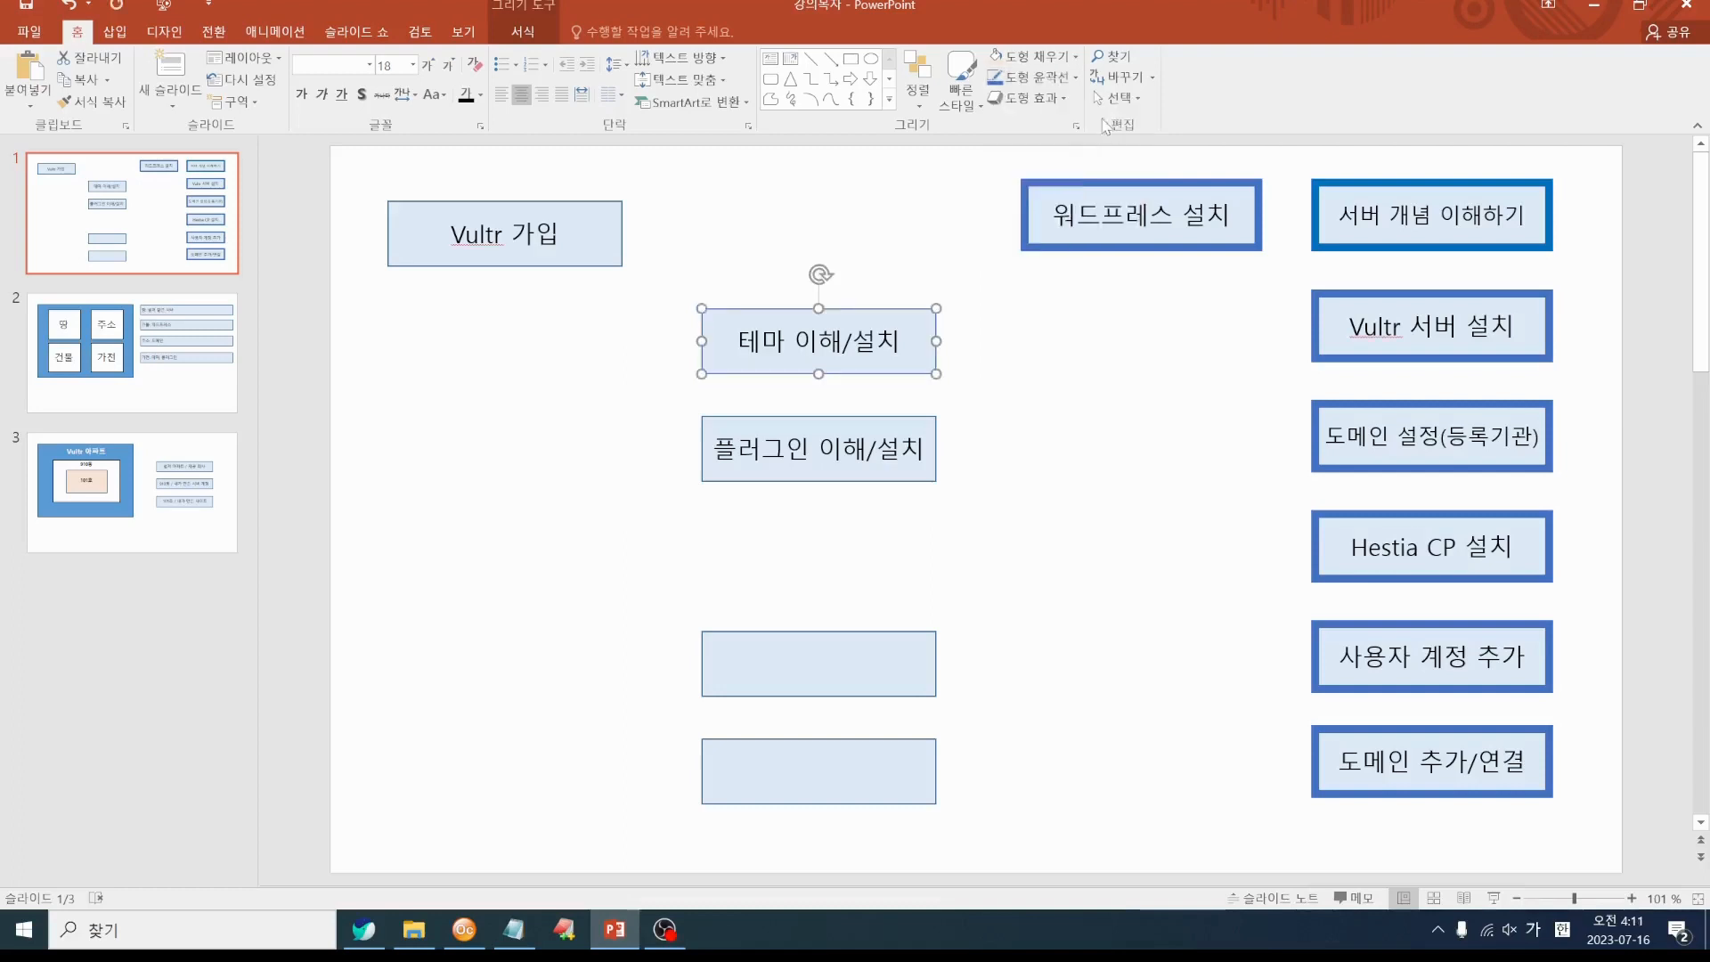
pyautogui.click(1039, 86)
pyautogui.moveTo(1033, 322)
pyautogui.click(1217, 468)
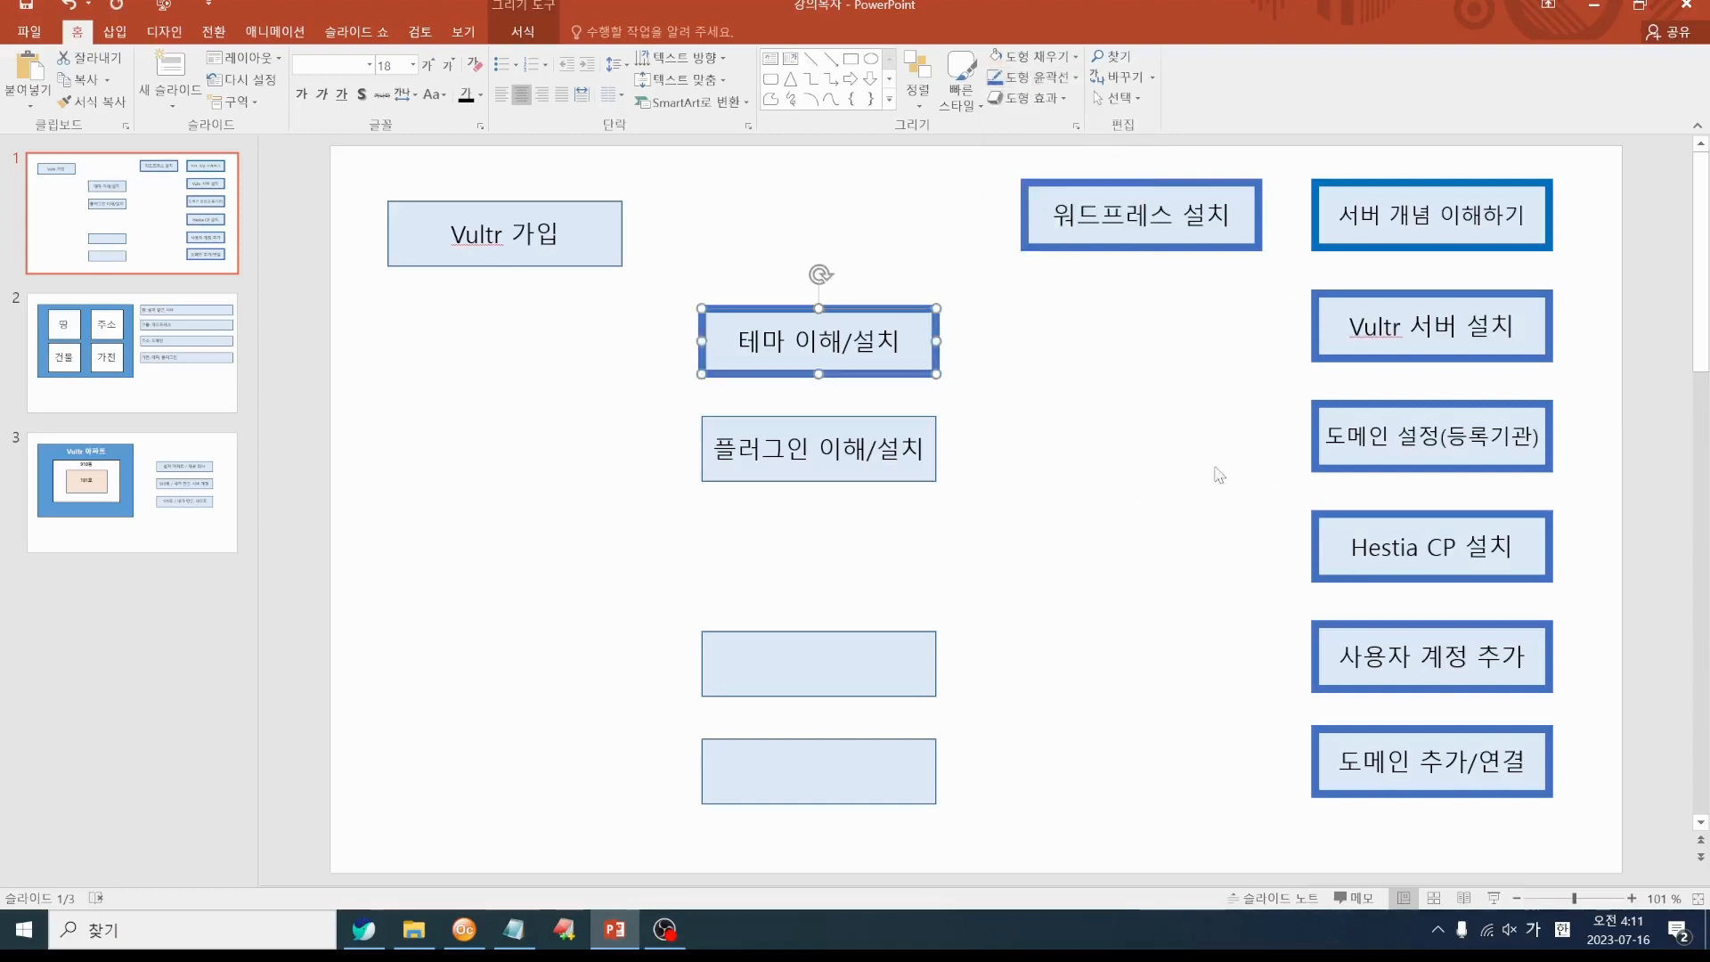
# Apply a theme-blue outline with a 6 pt weight to the "플러그인 이해/설치" box and deselect it
pyautogui.click(870, 466)
pyautogui.click(1036, 78)
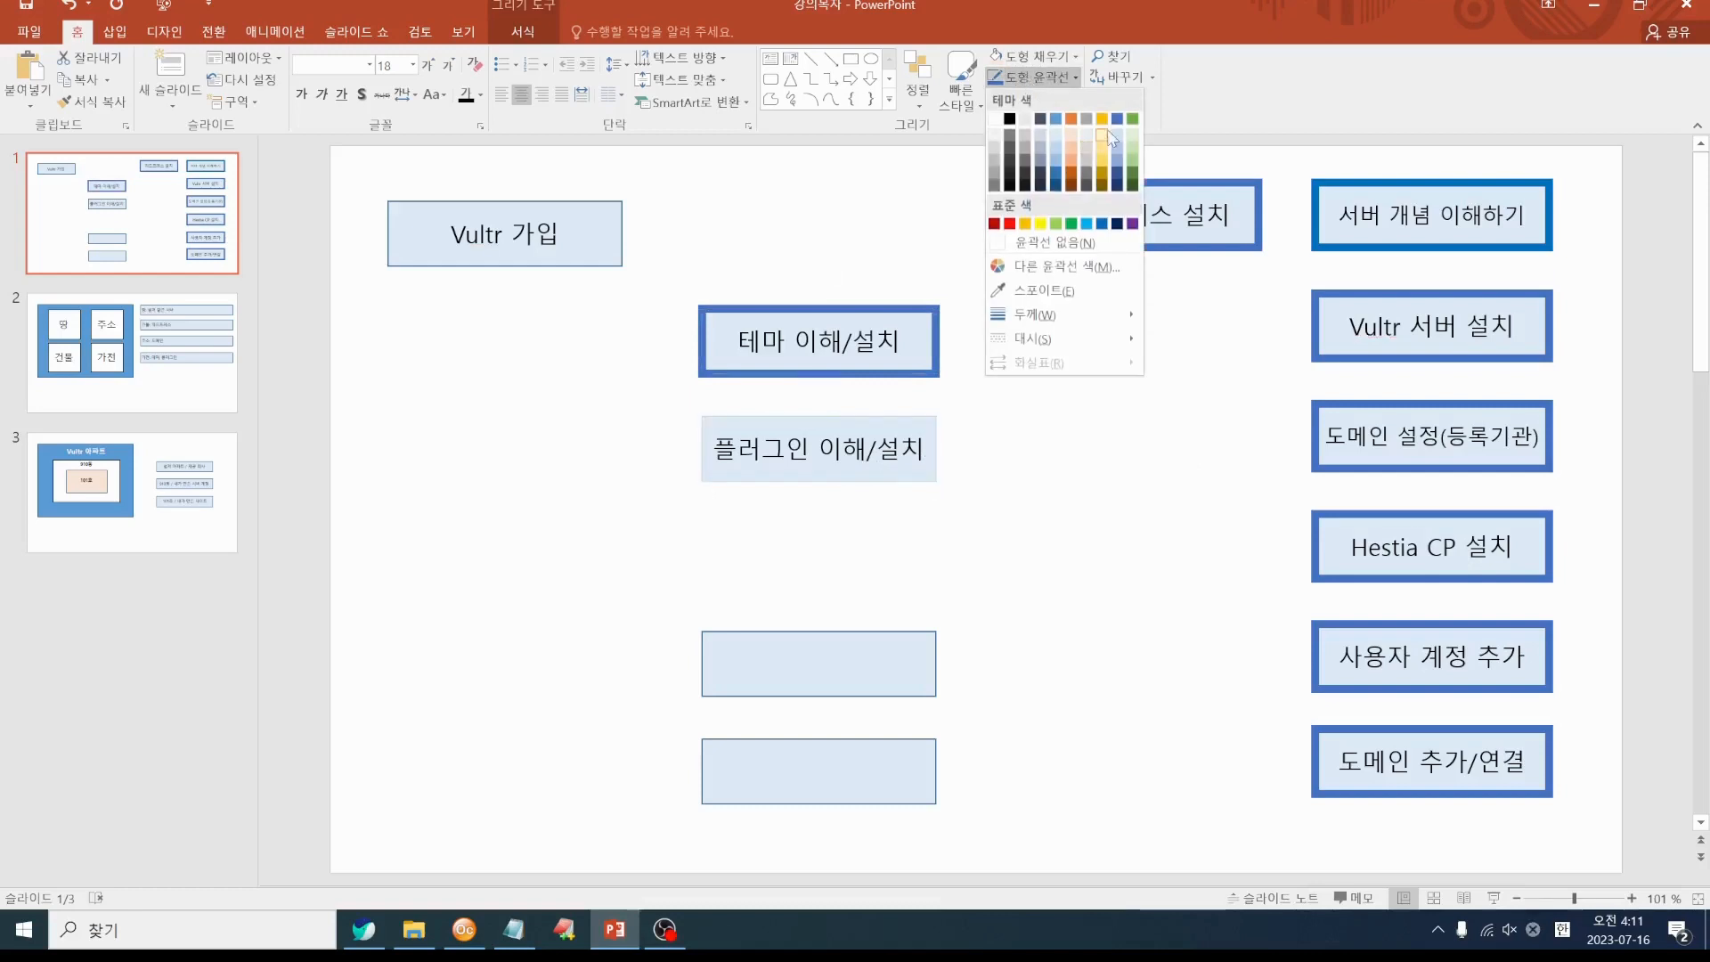
pyautogui.click(1117, 119)
pyautogui.click(1021, 80)
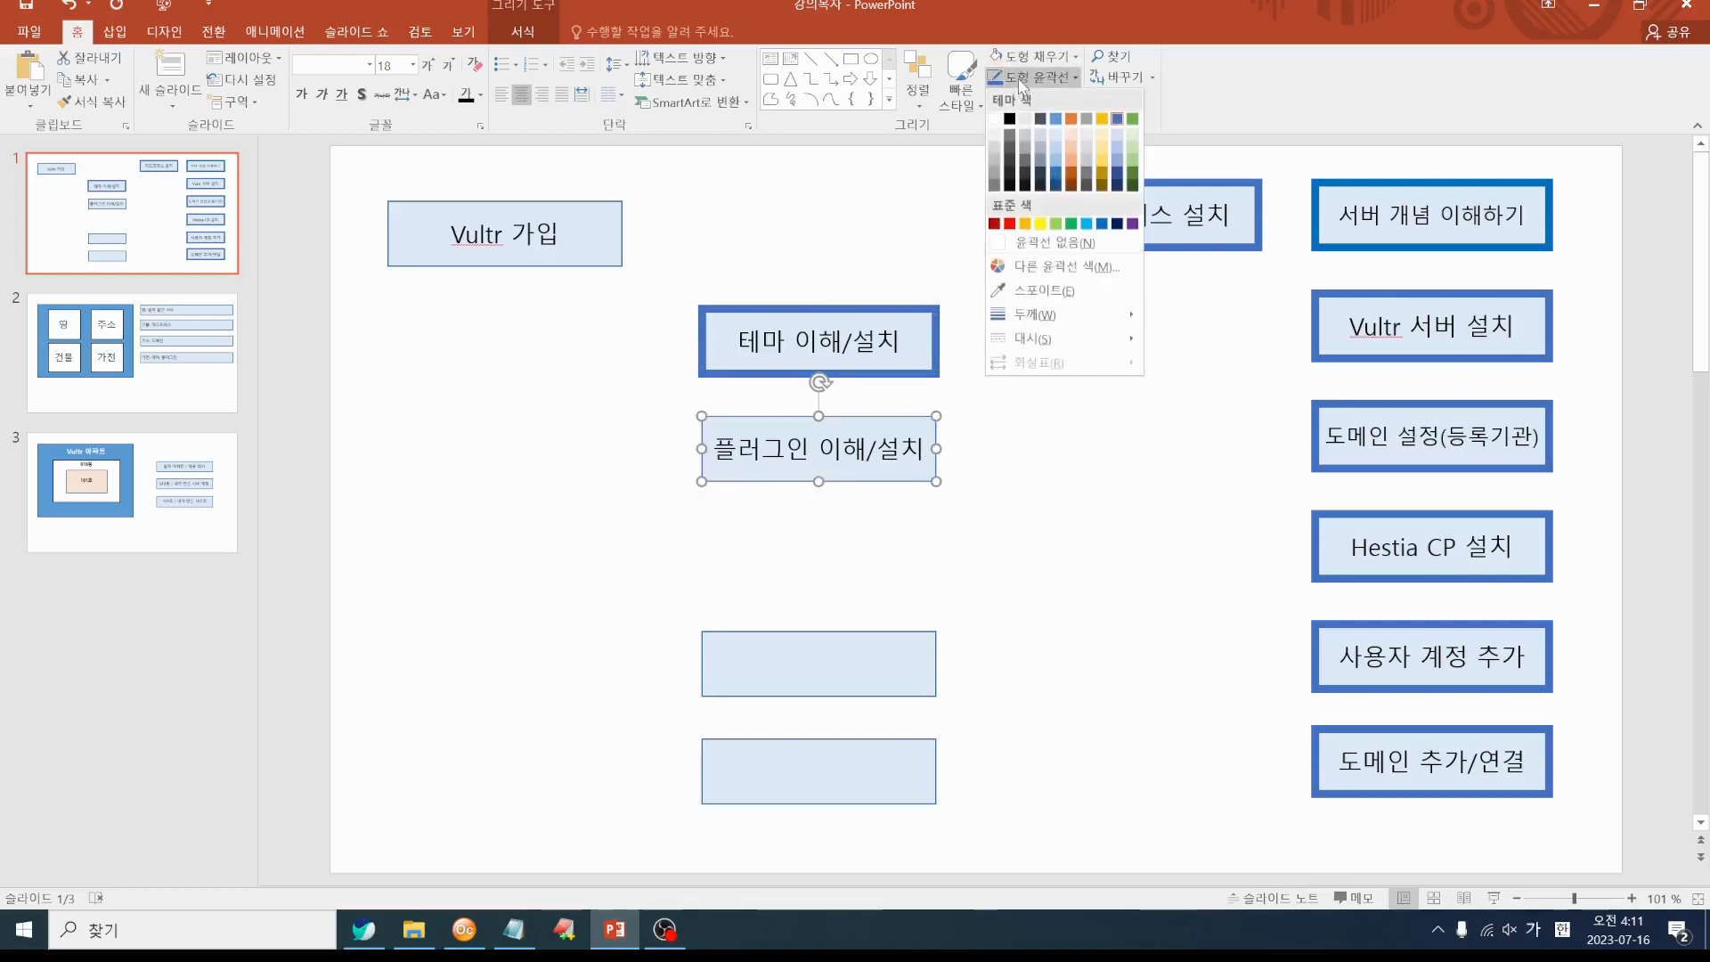
pyautogui.moveTo(1033, 314)
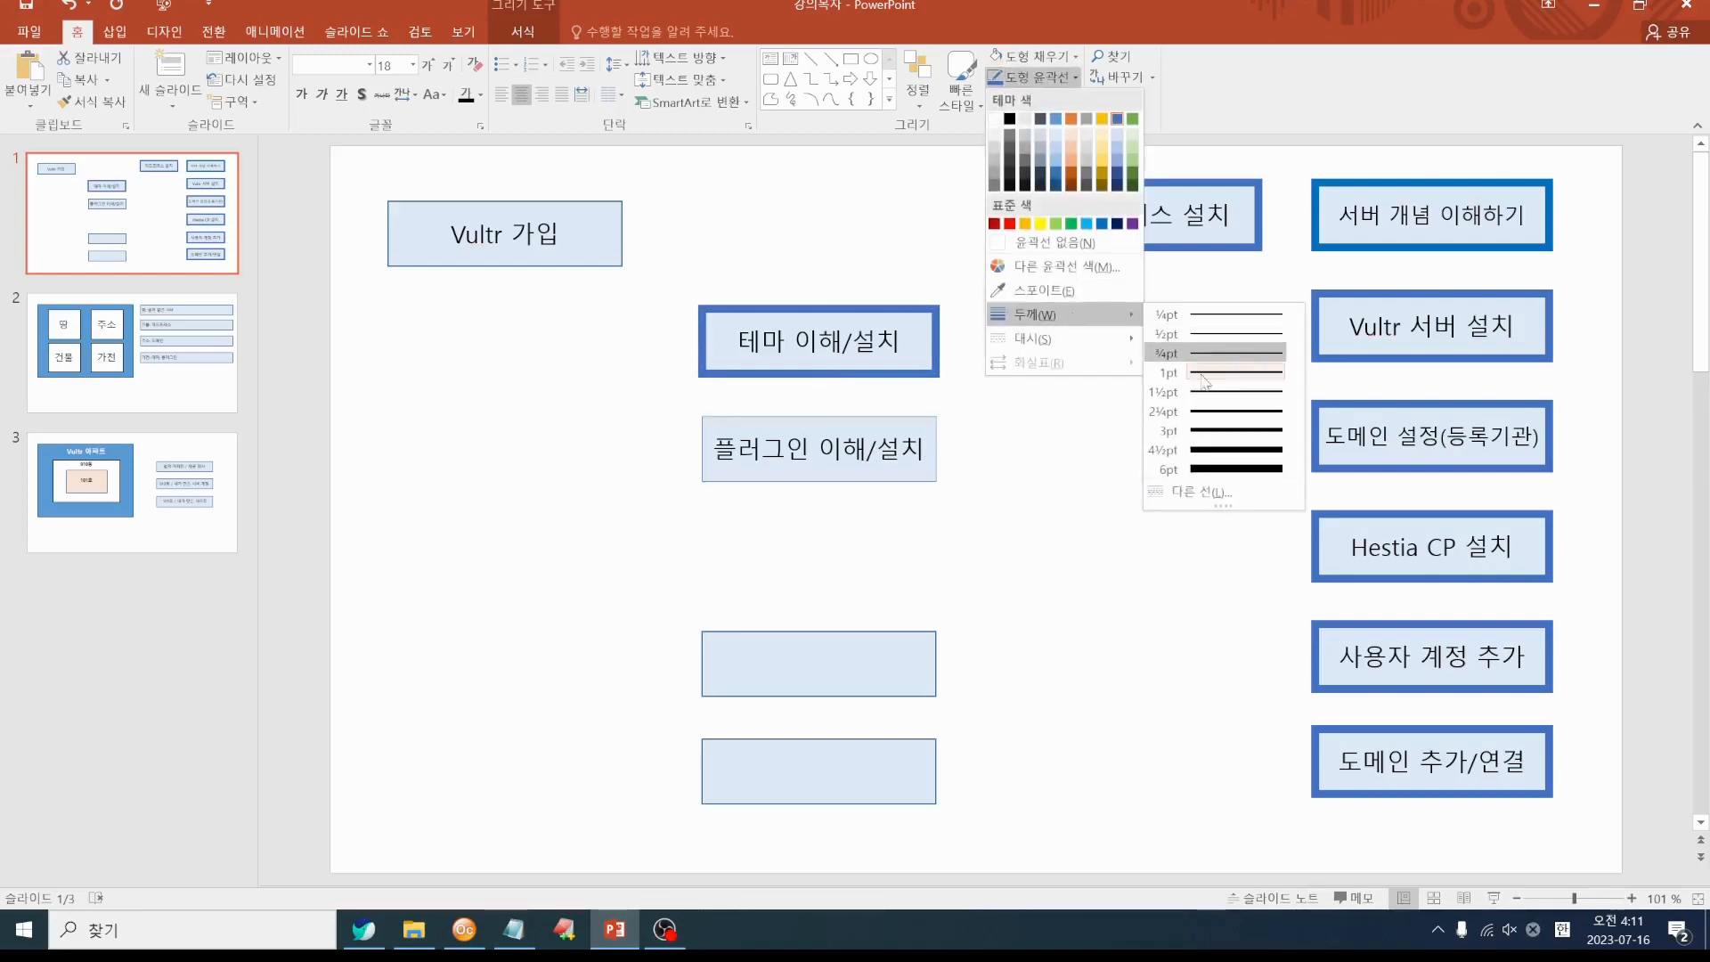
pyautogui.click(1208, 469)
pyautogui.click(655, 470)
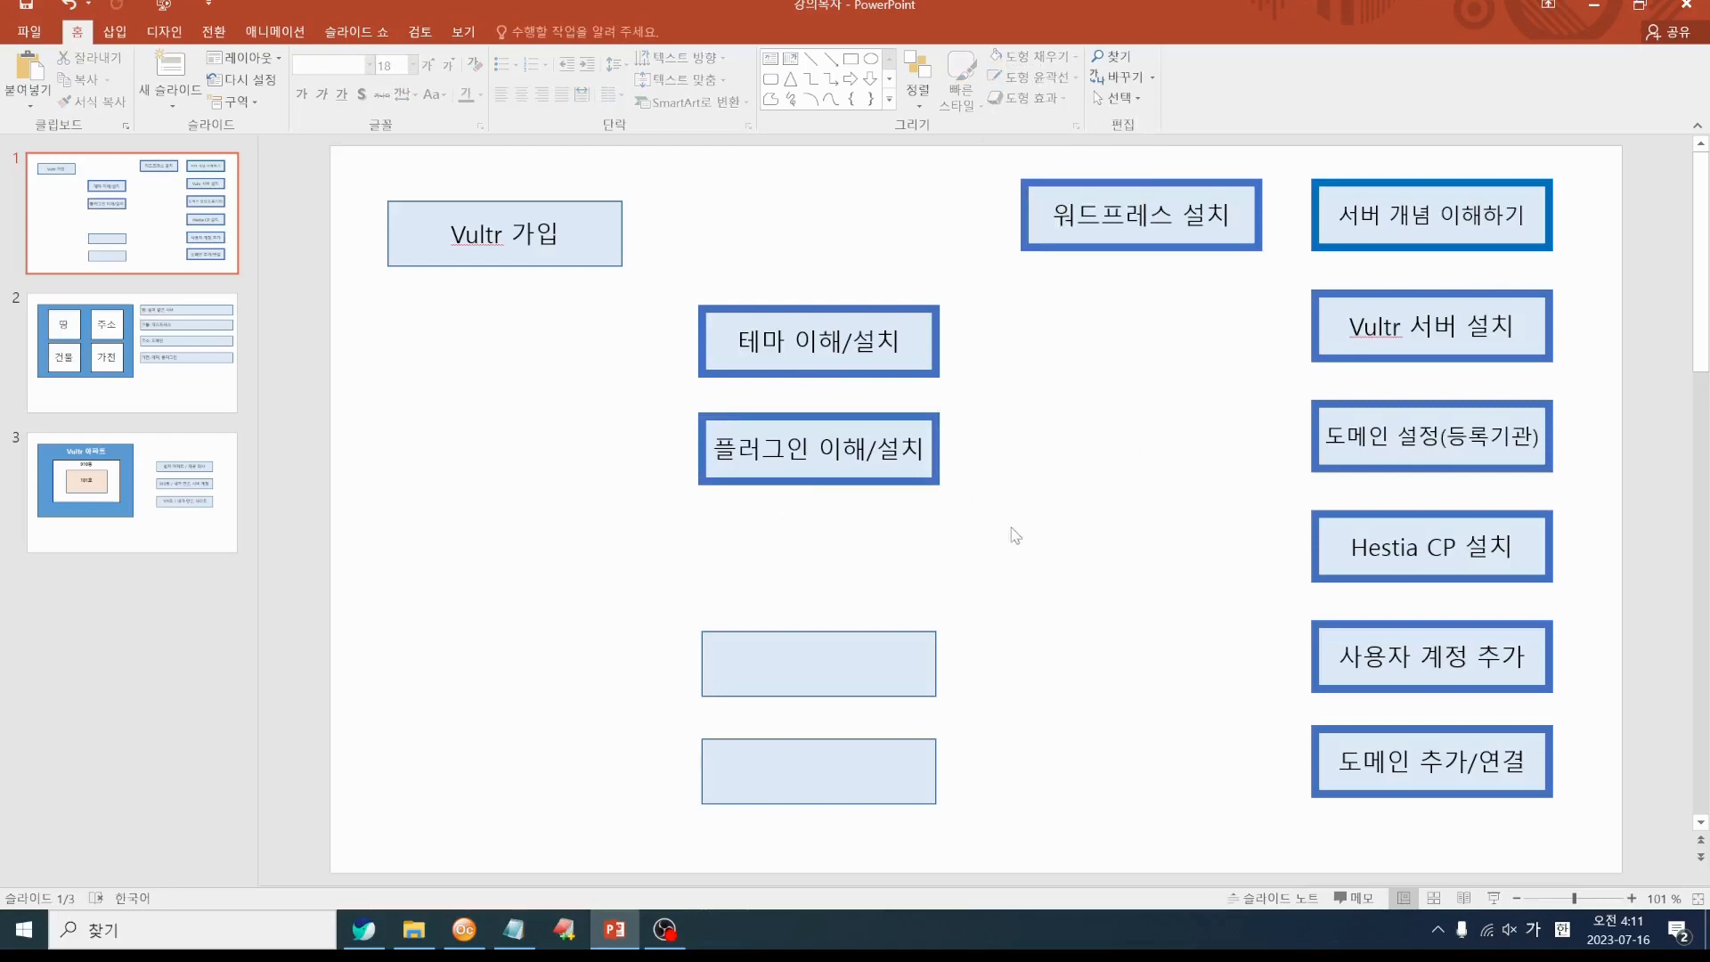
# Switch to the browser's WordPress dashboard and hide the Site Health Status, Activity, Quick Draft and WordPress Events and News boxes, keeping only At a Glance
pyautogui.click(364, 929)
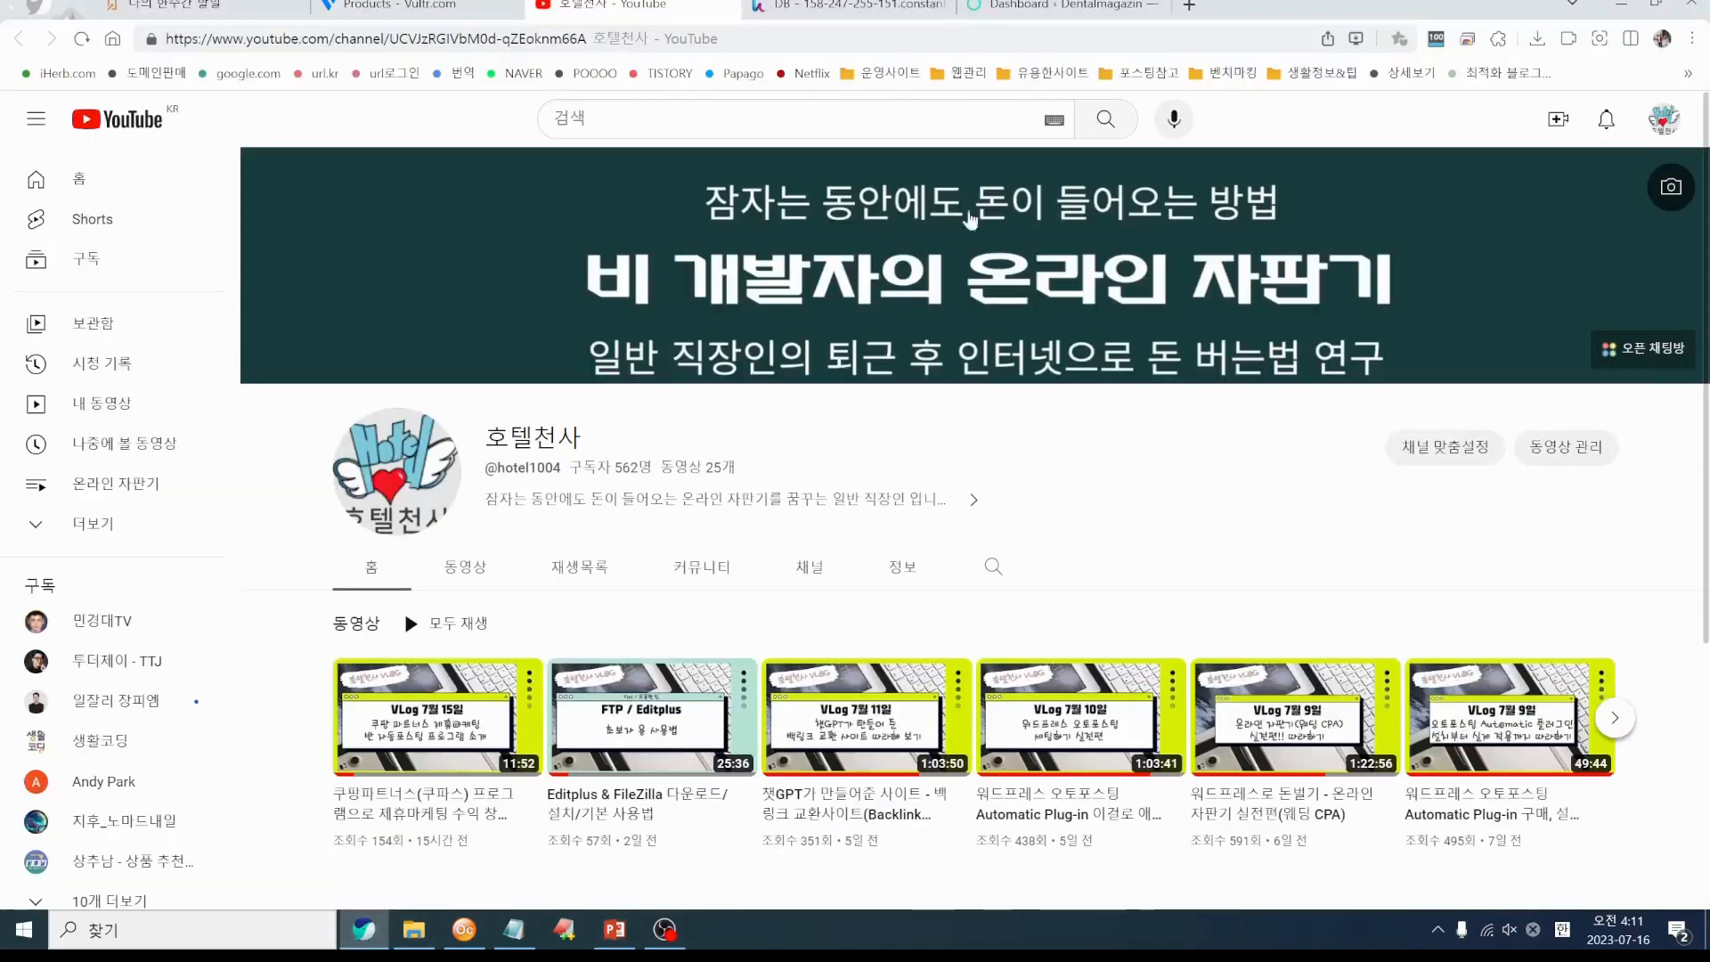
pyautogui.click(1060, 7)
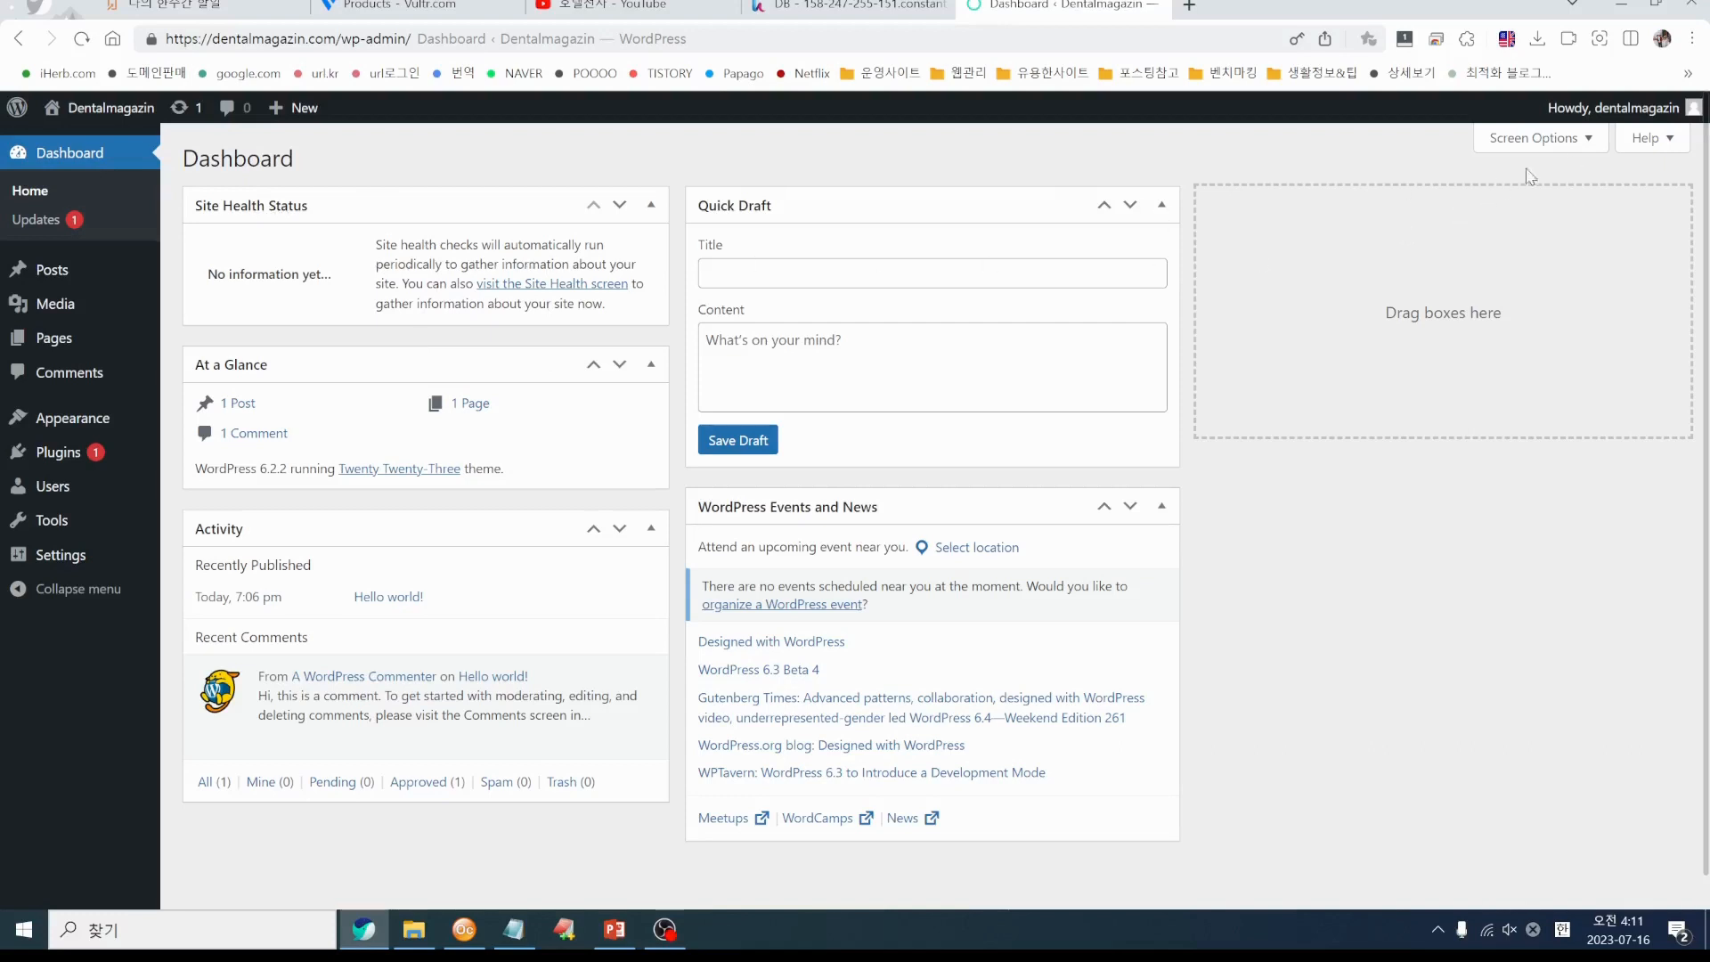
pyautogui.click(1574, 145)
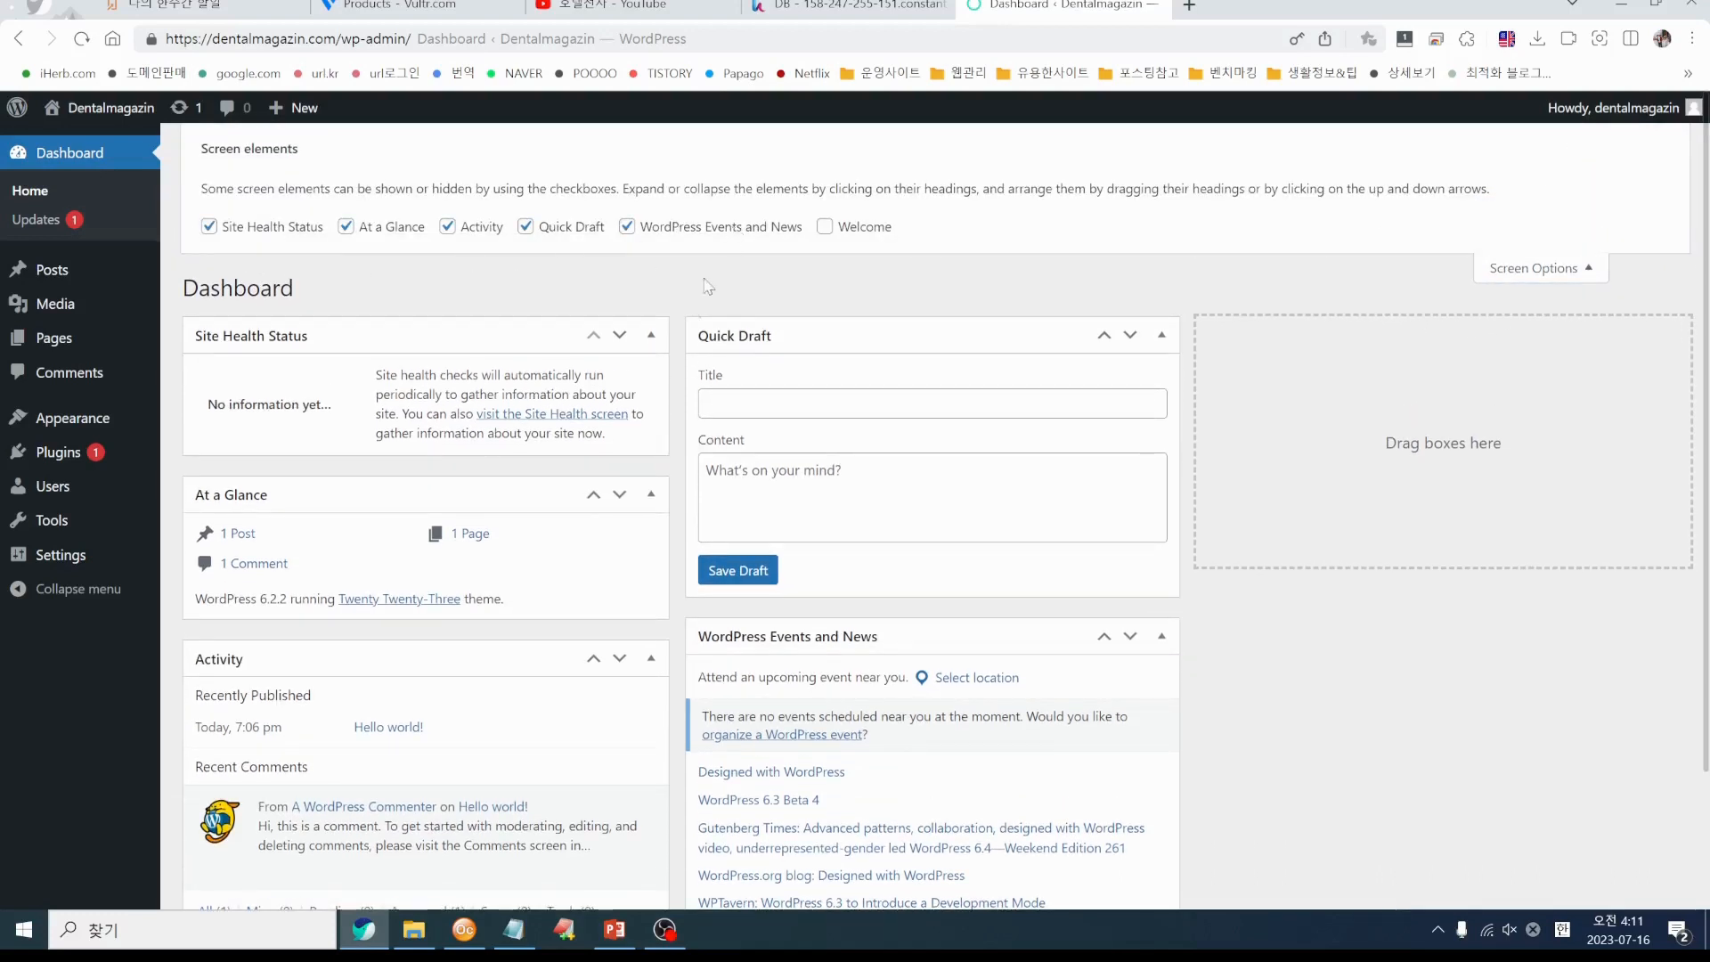
pyautogui.click(209, 227)
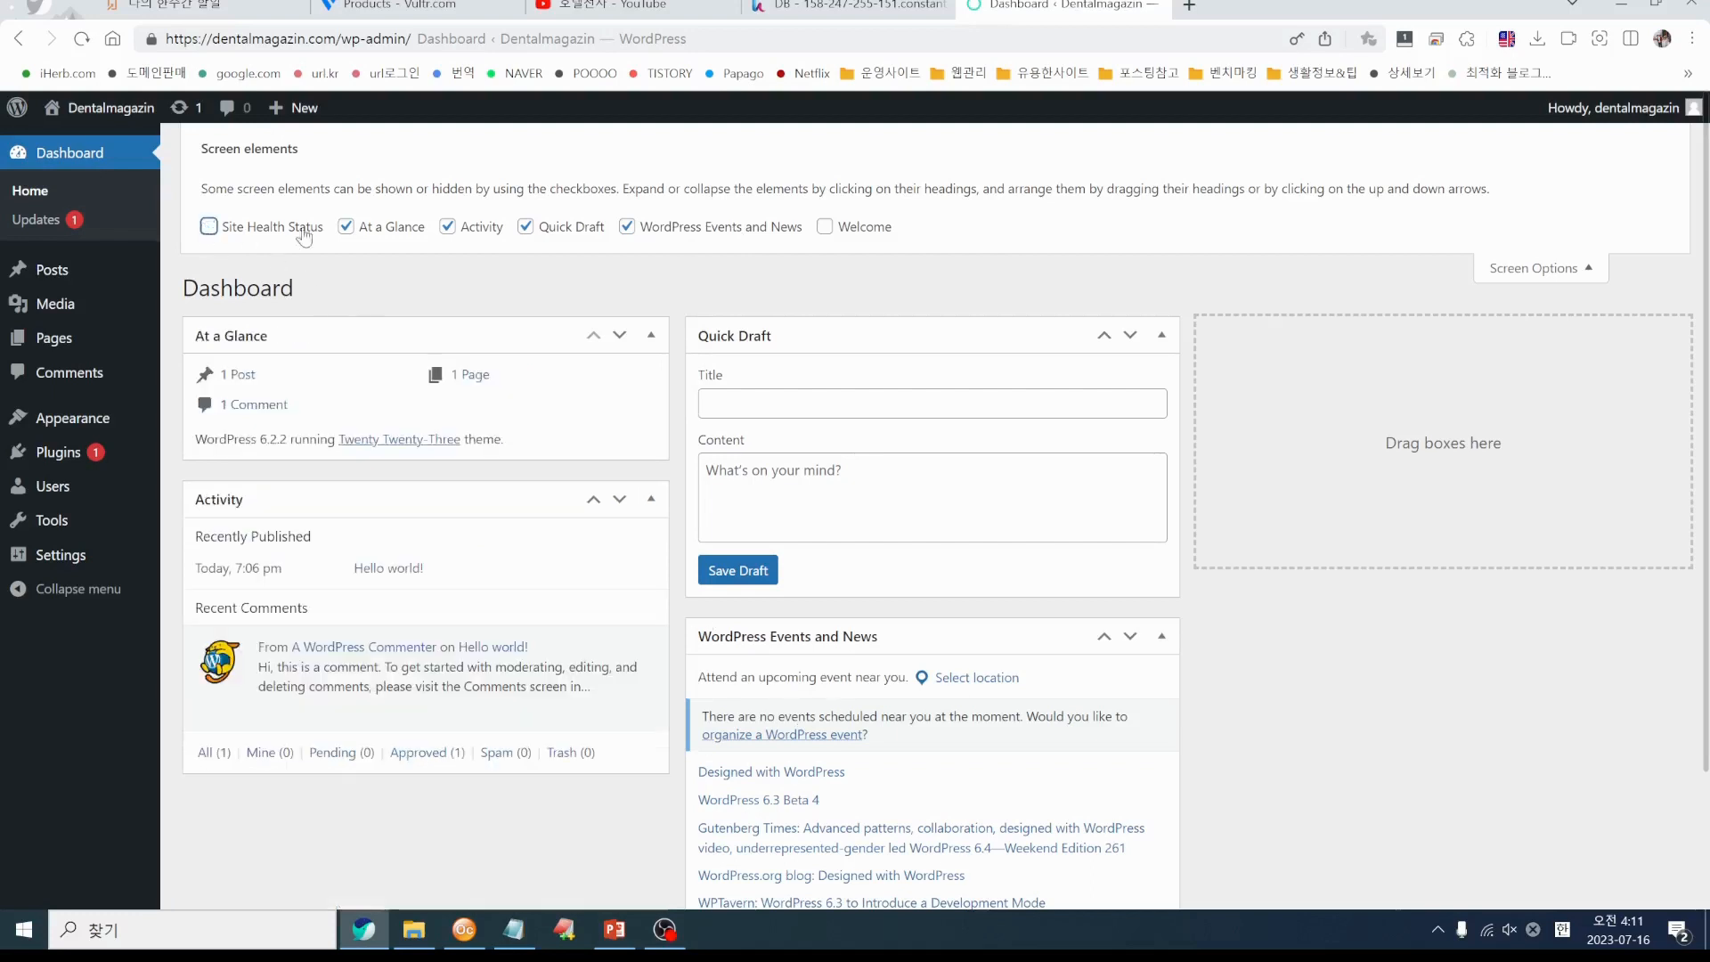
pyautogui.click(346, 226)
pyautogui.click(446, 228)
pyautogui.click(526, 226)
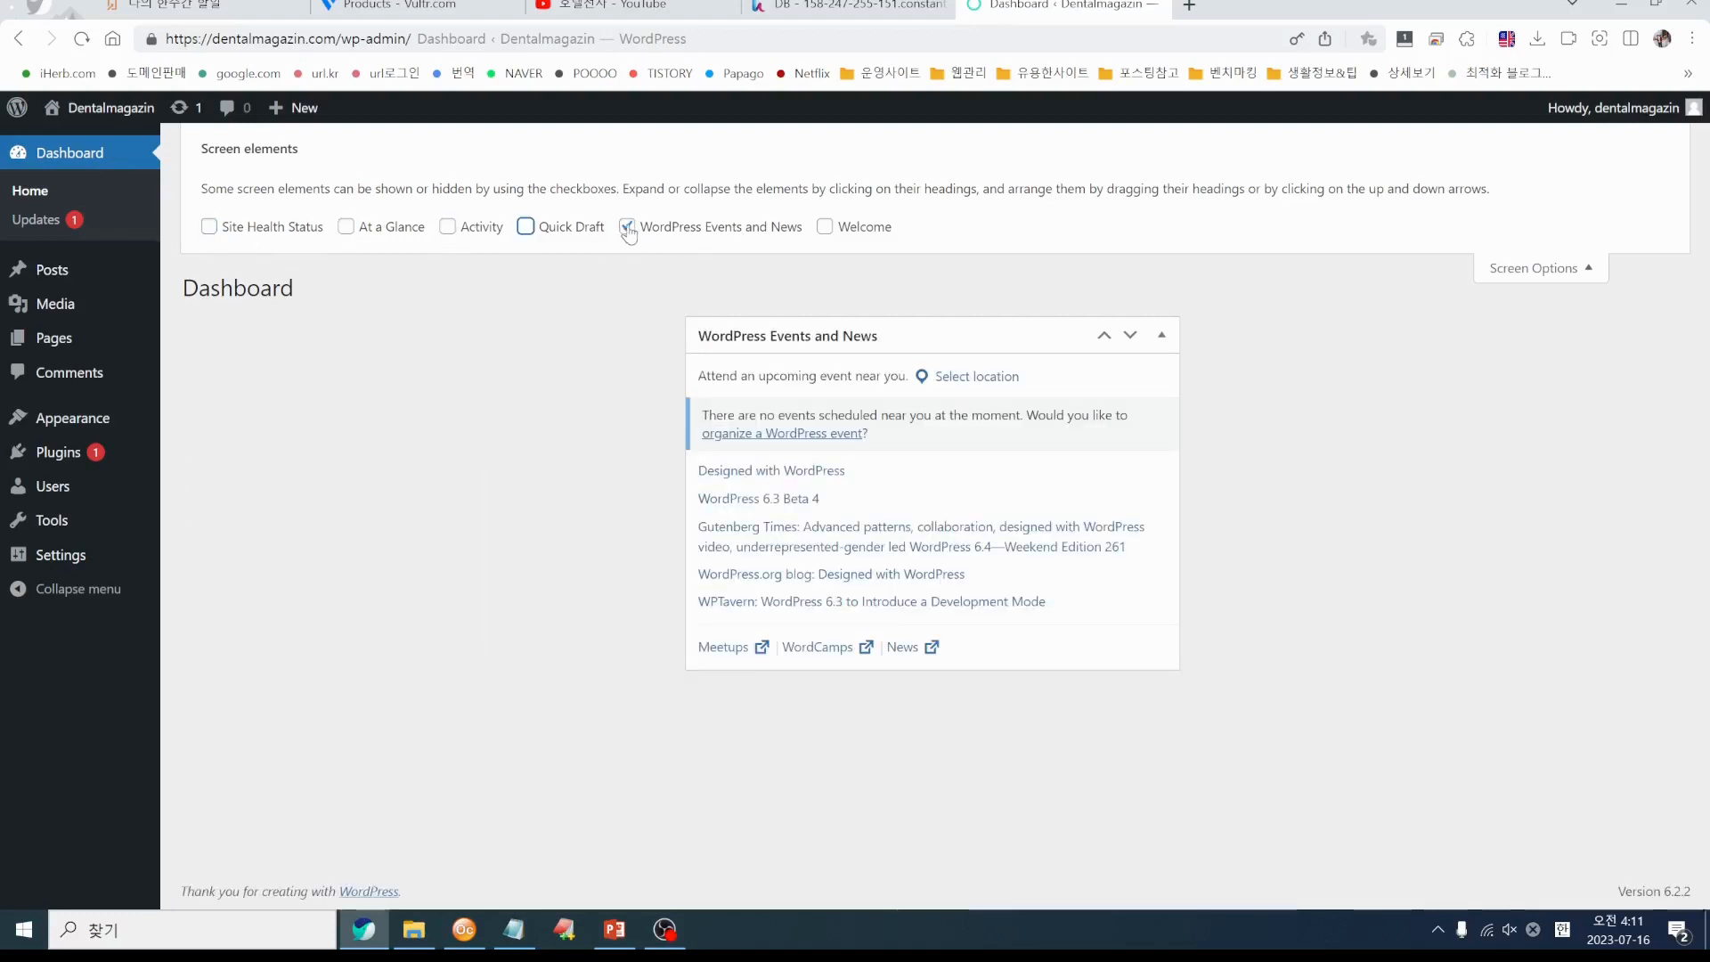
pyautogui.click(627, 226)
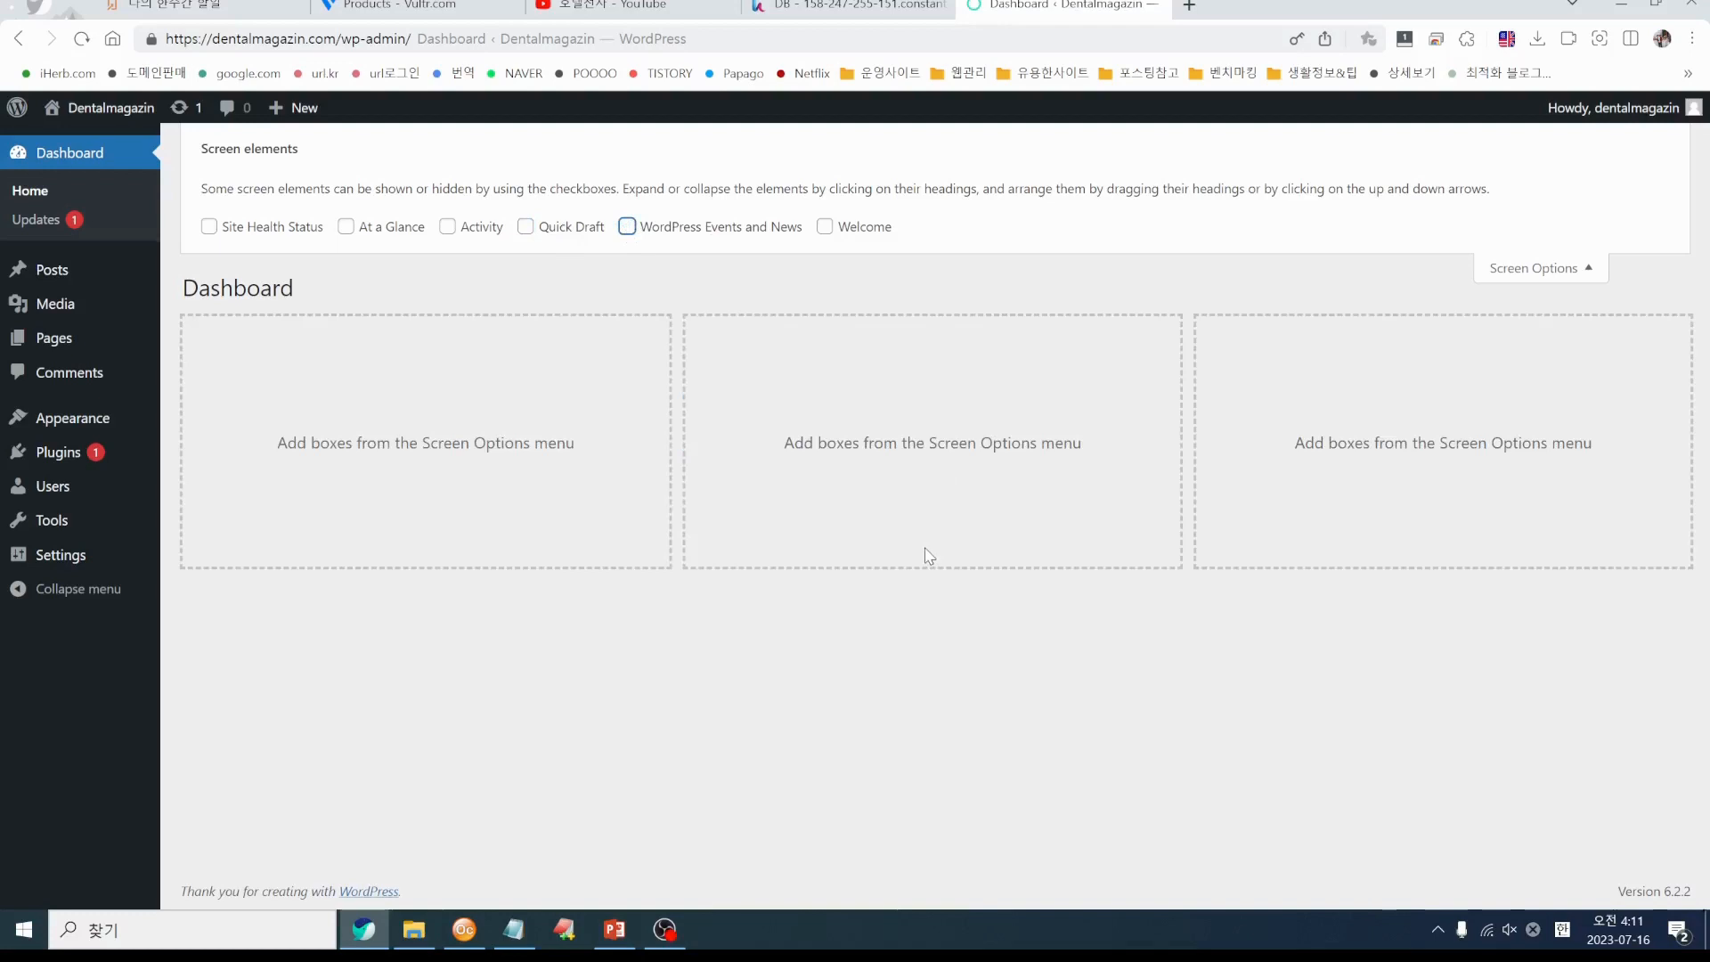
pyautogui.click(347, 229)
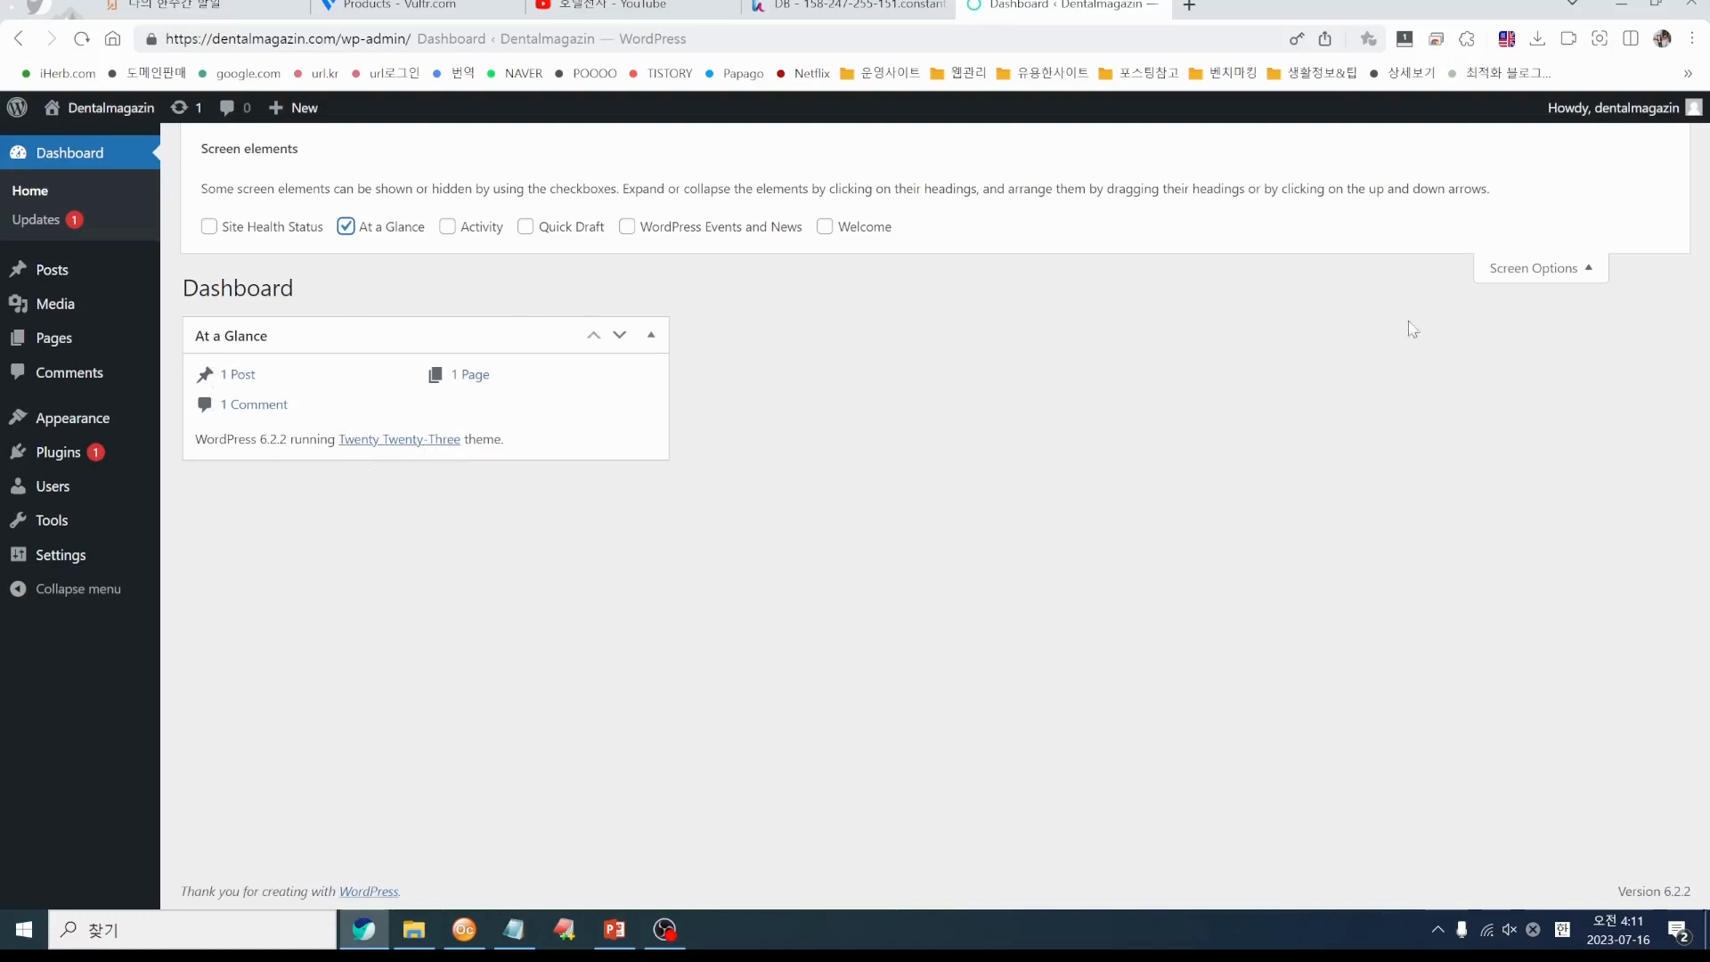
pyautogui.click(1588, 270)
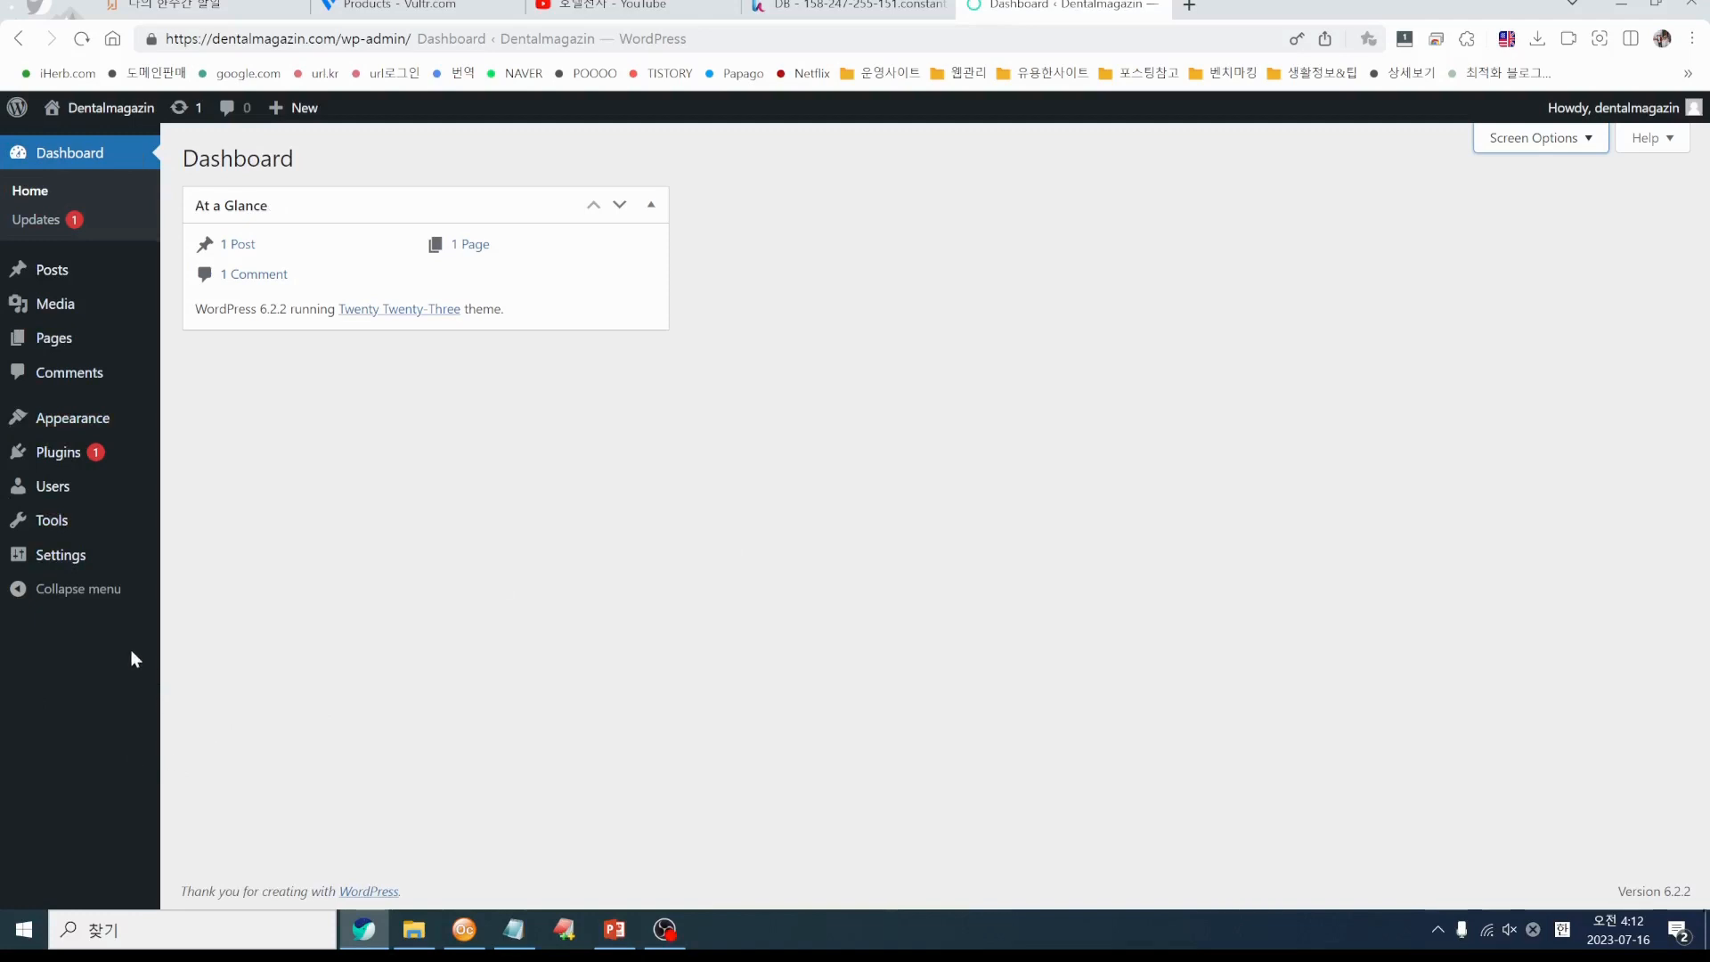
# Change the Site Title in the General Settings to "덴탈 매거진"
pyautogui.moveTo(60, 566)
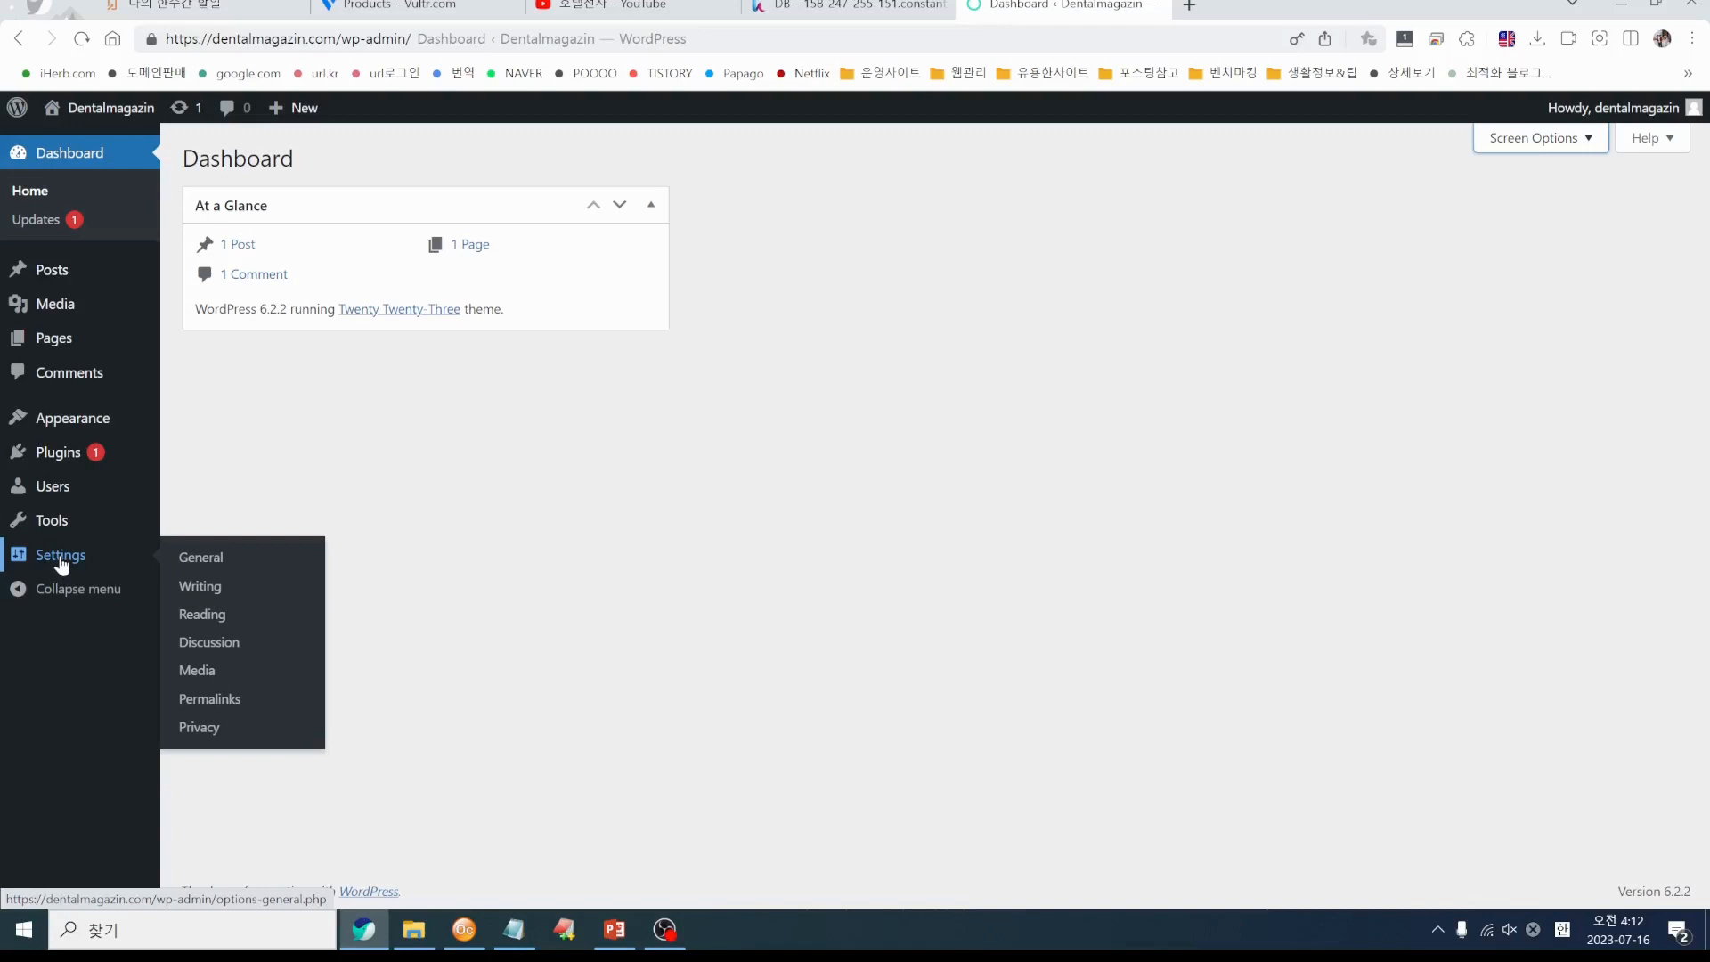
pyautogui.click(201, 558)
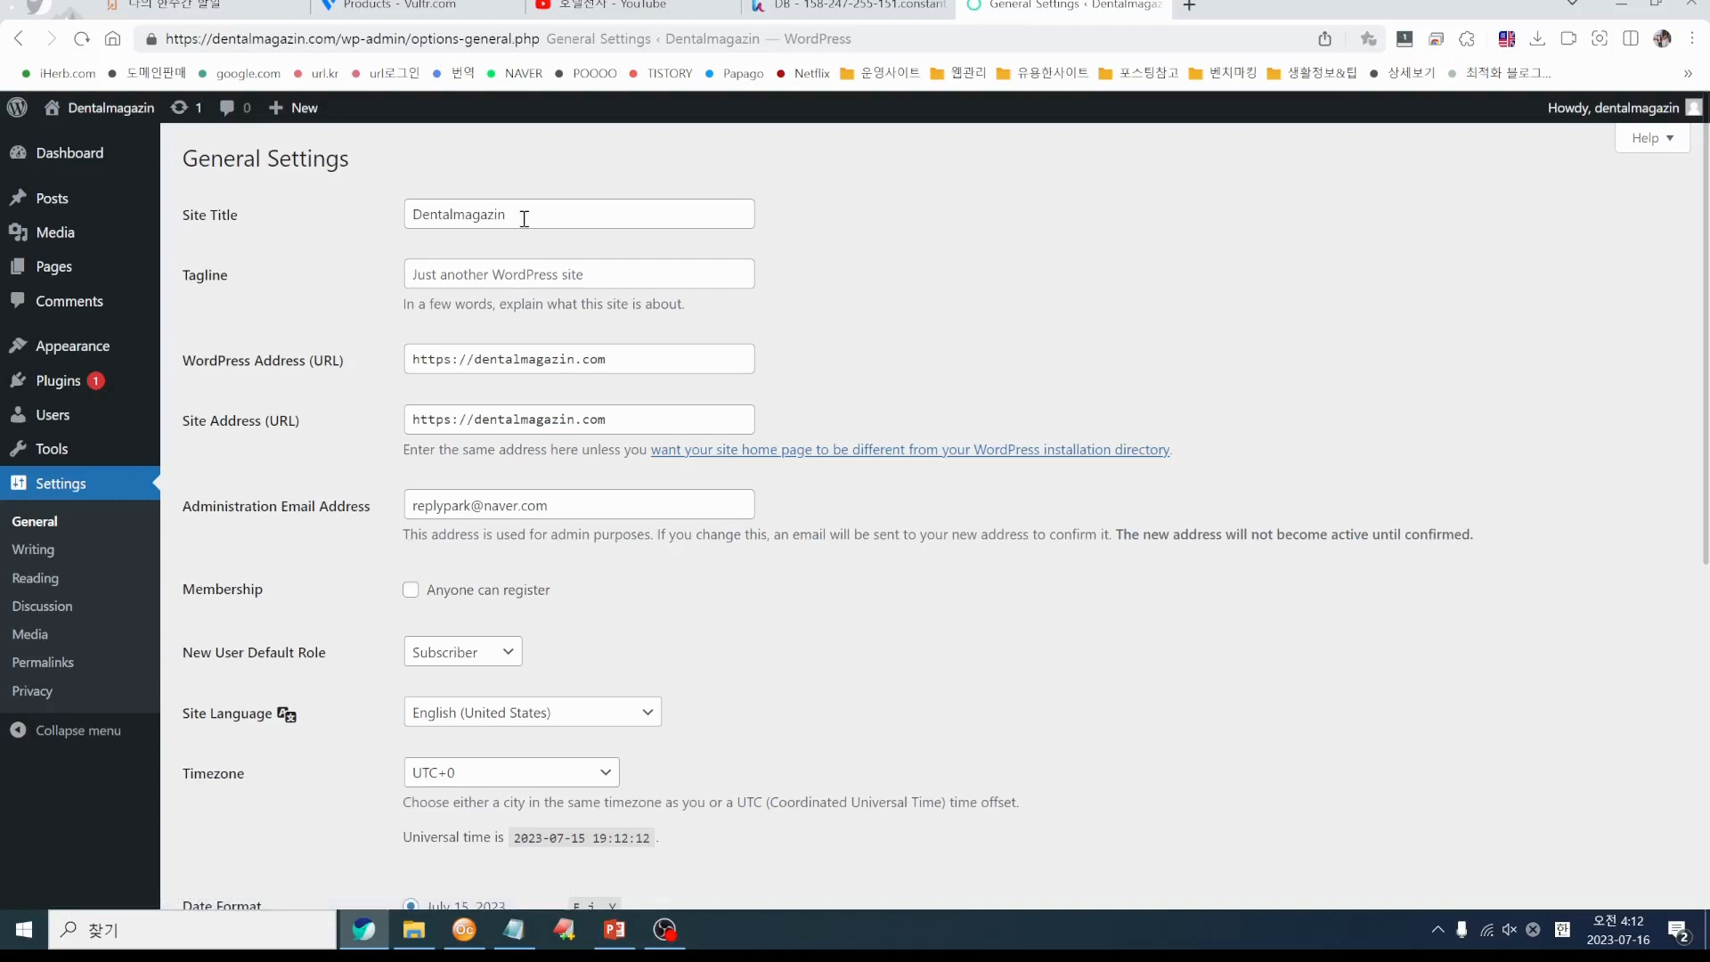
pyautogui.moveTo(569, 213); pyautogui.dragTo(328, 214)
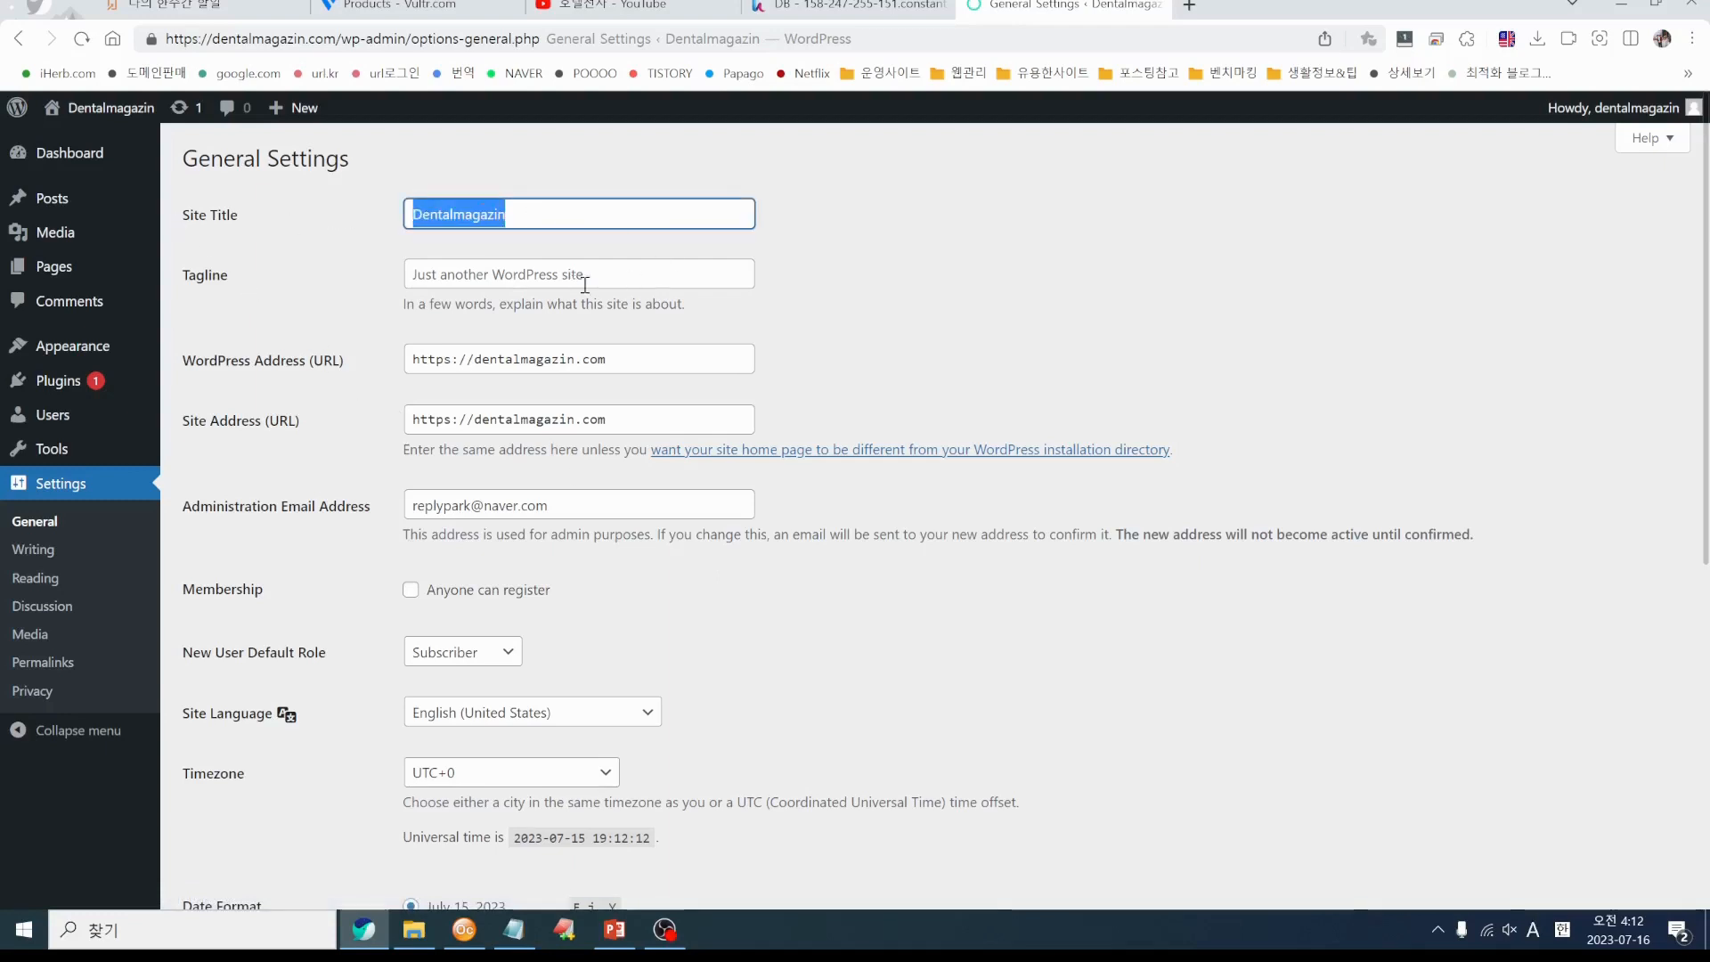
pyautogui.write('데')
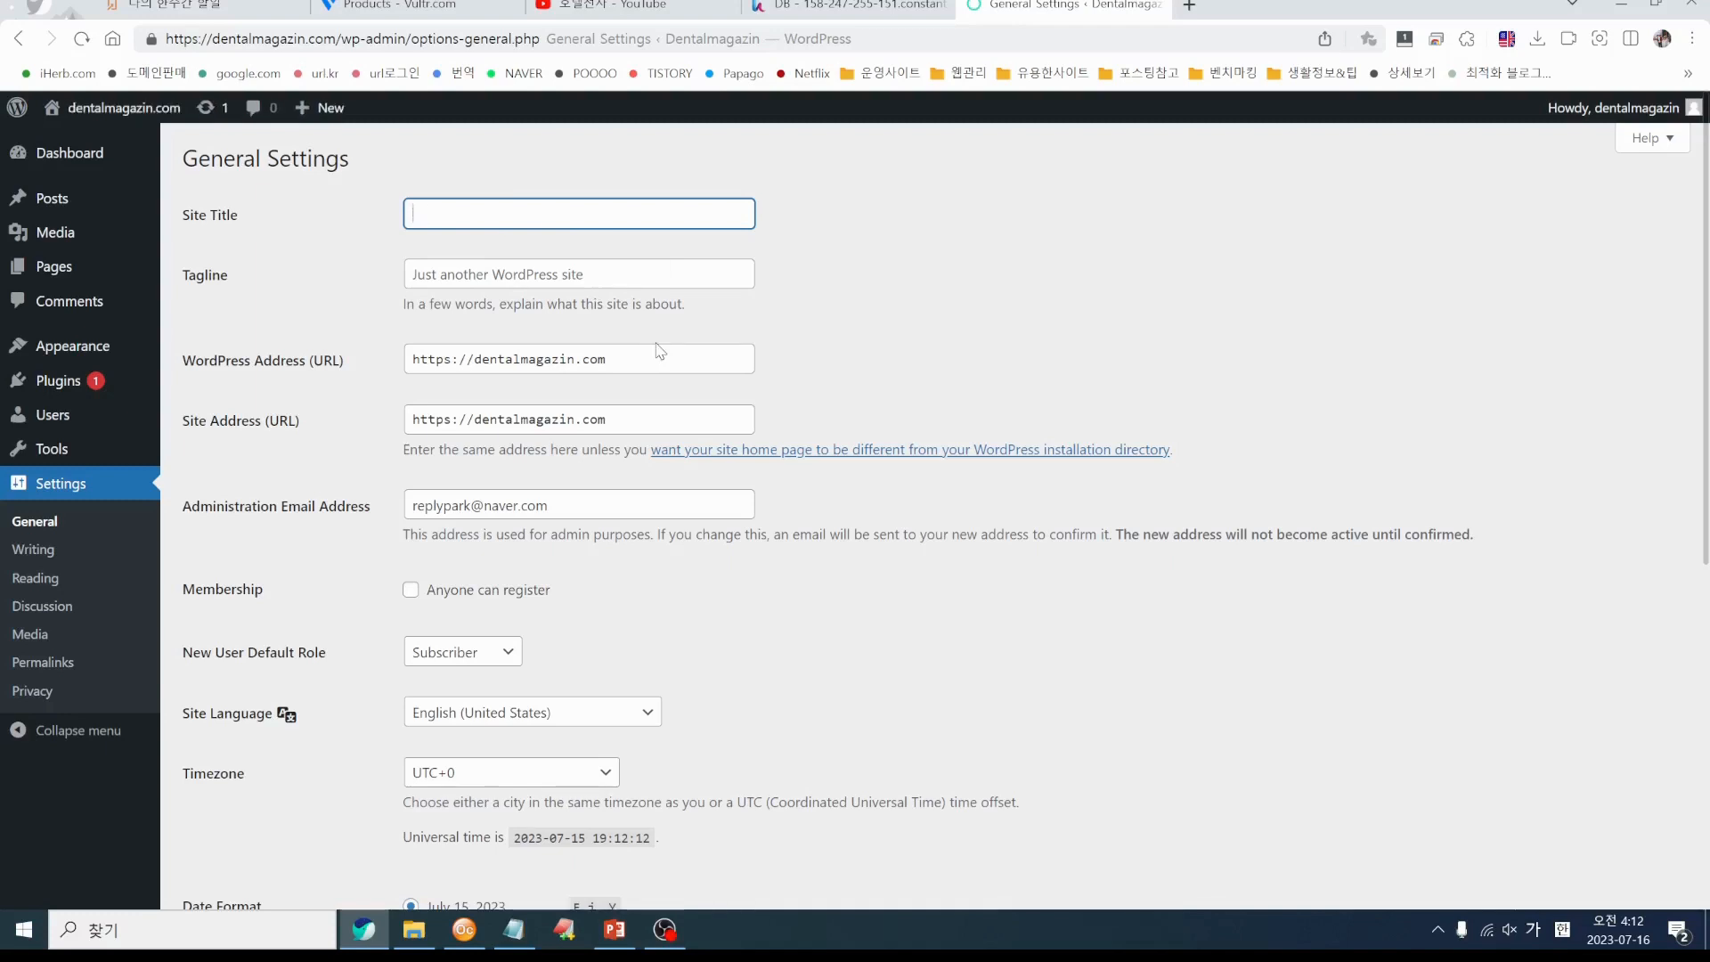
pyautogui.write('타')
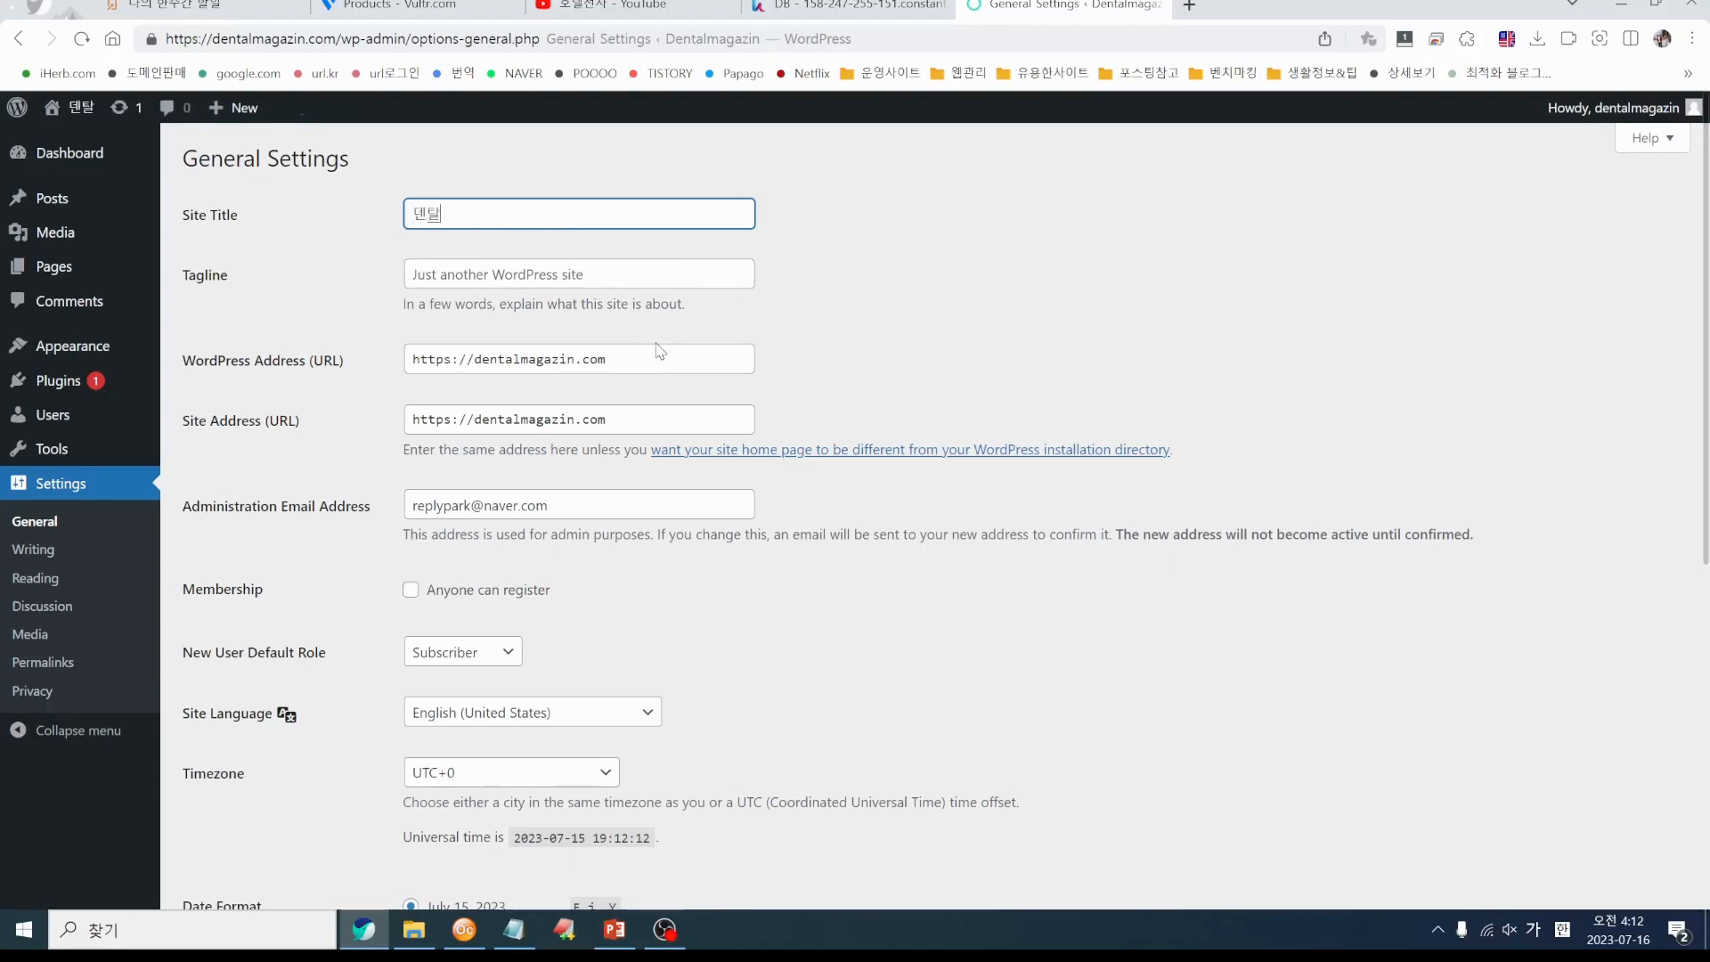
pyautogui.write('메')
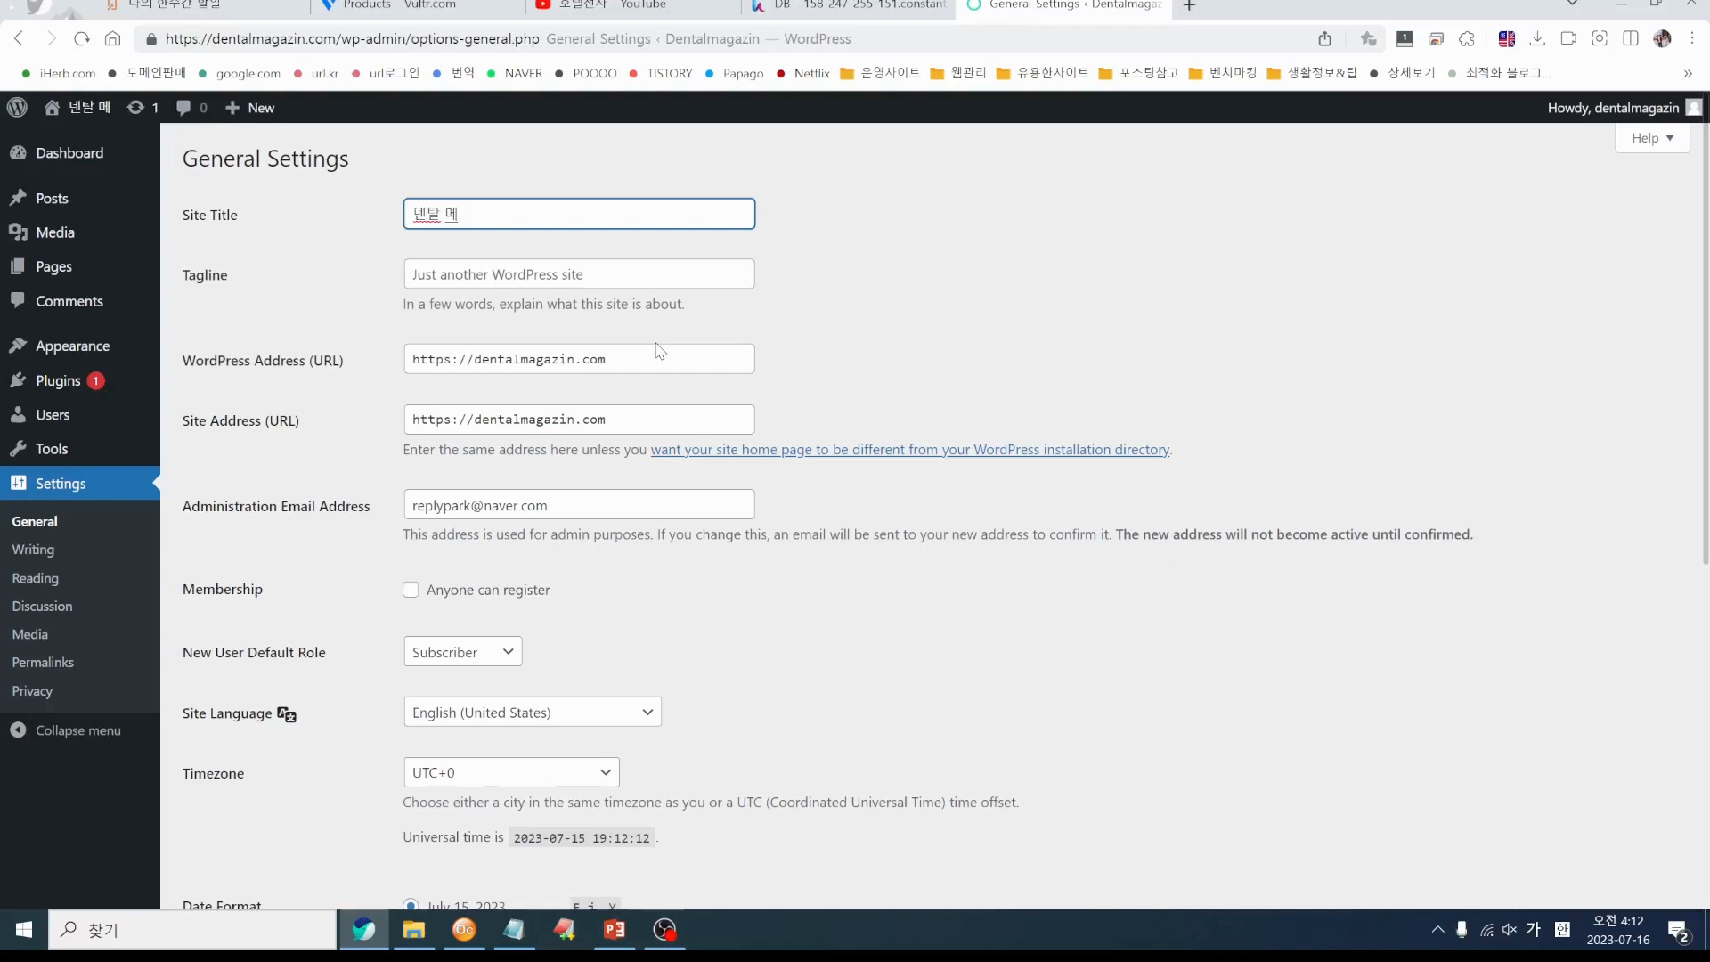
pyautogui.press('BackSpace')
pyautogui.write('ㅁㅁ')
pyautogui.press('BackSpace')
pyautogui.write('거진')
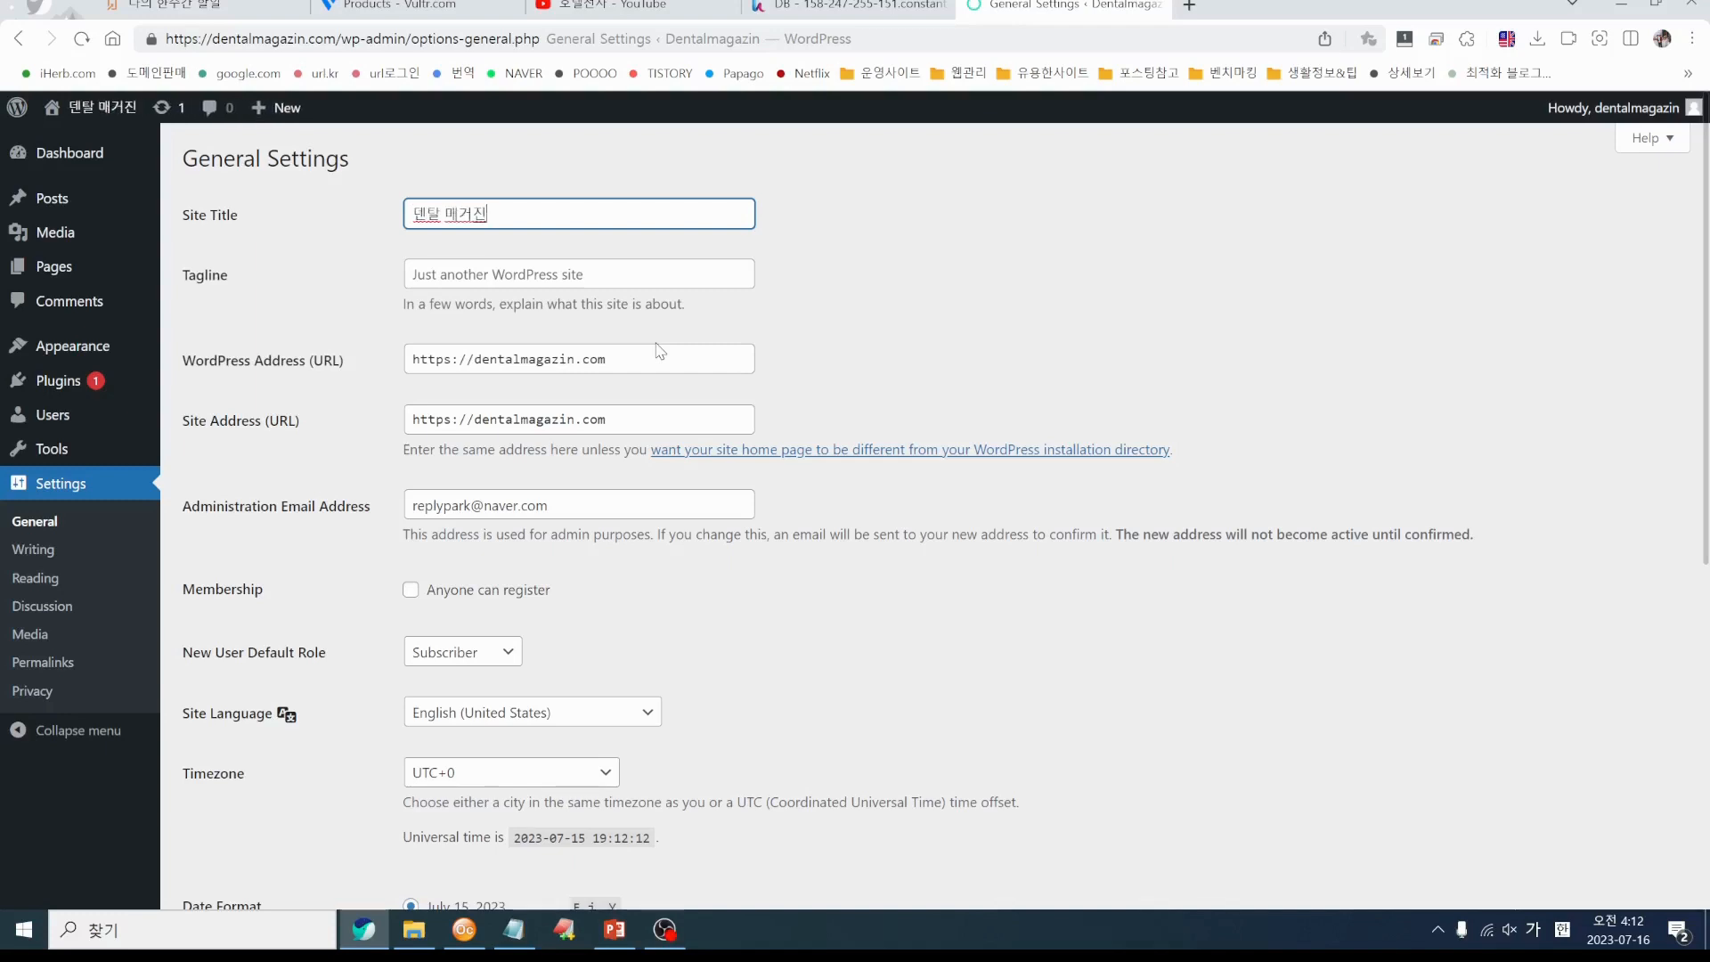
# Set the Site Language in the General Settings to 한국어
pyautogui.scroll(-3, 820, 592)
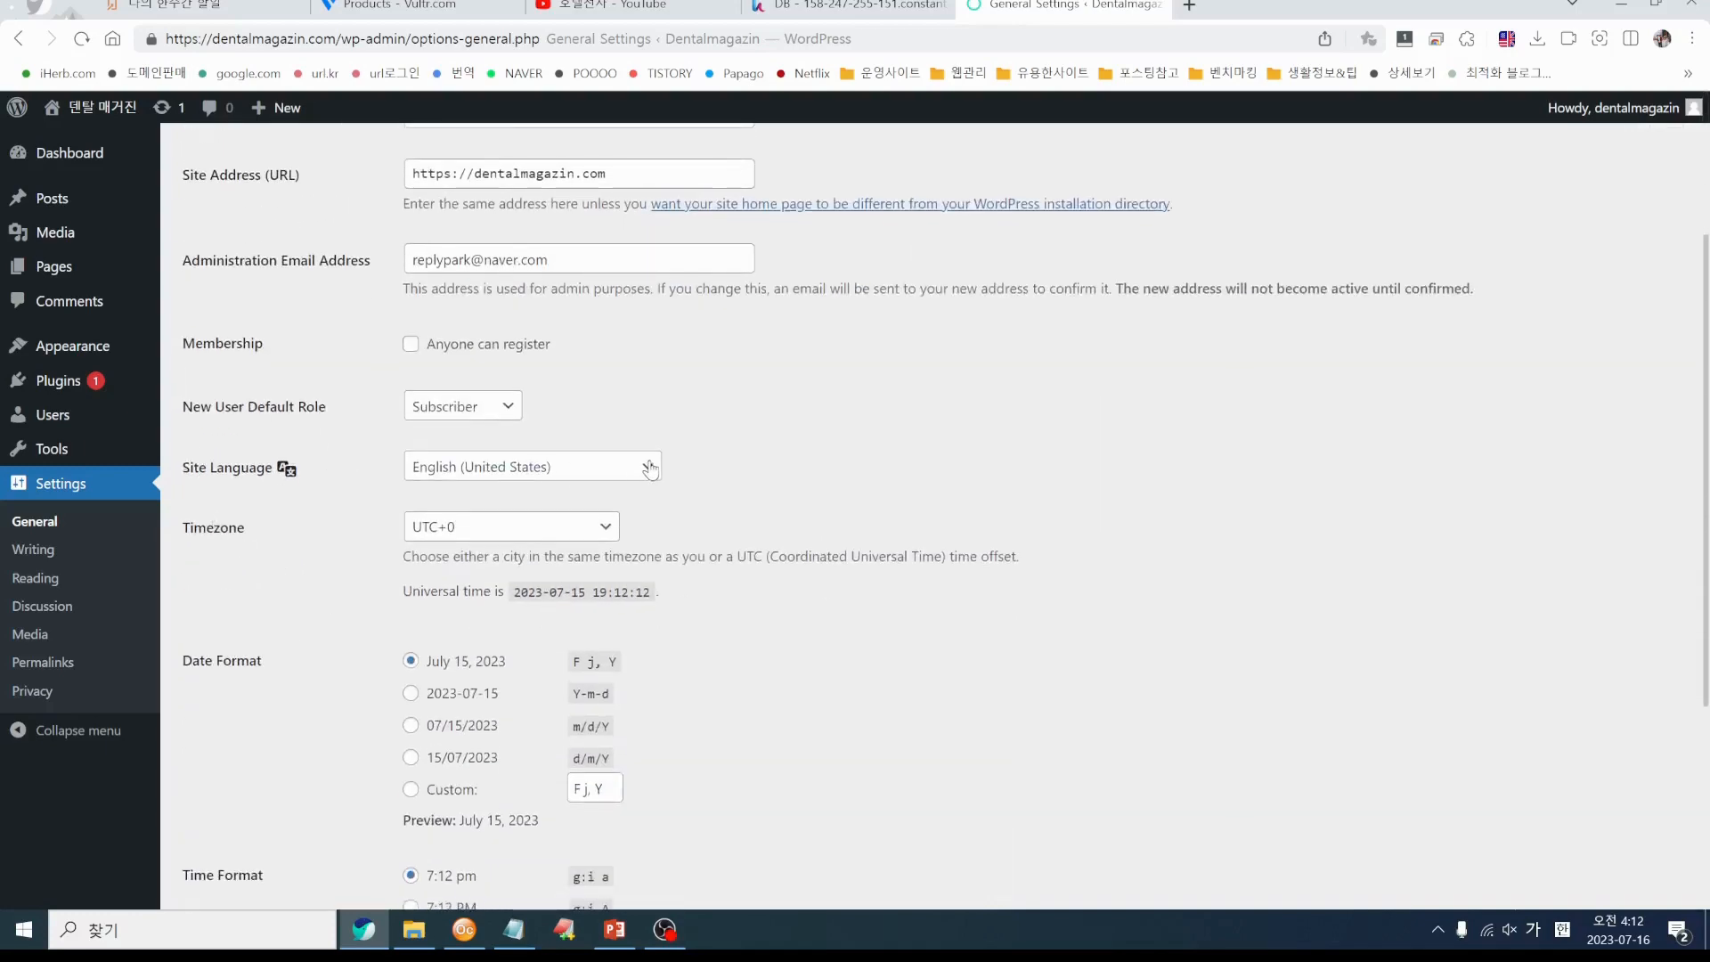
pyautogui.scroll(2, 650, 460)
pyautogui.scroll(-4, 650, 460)
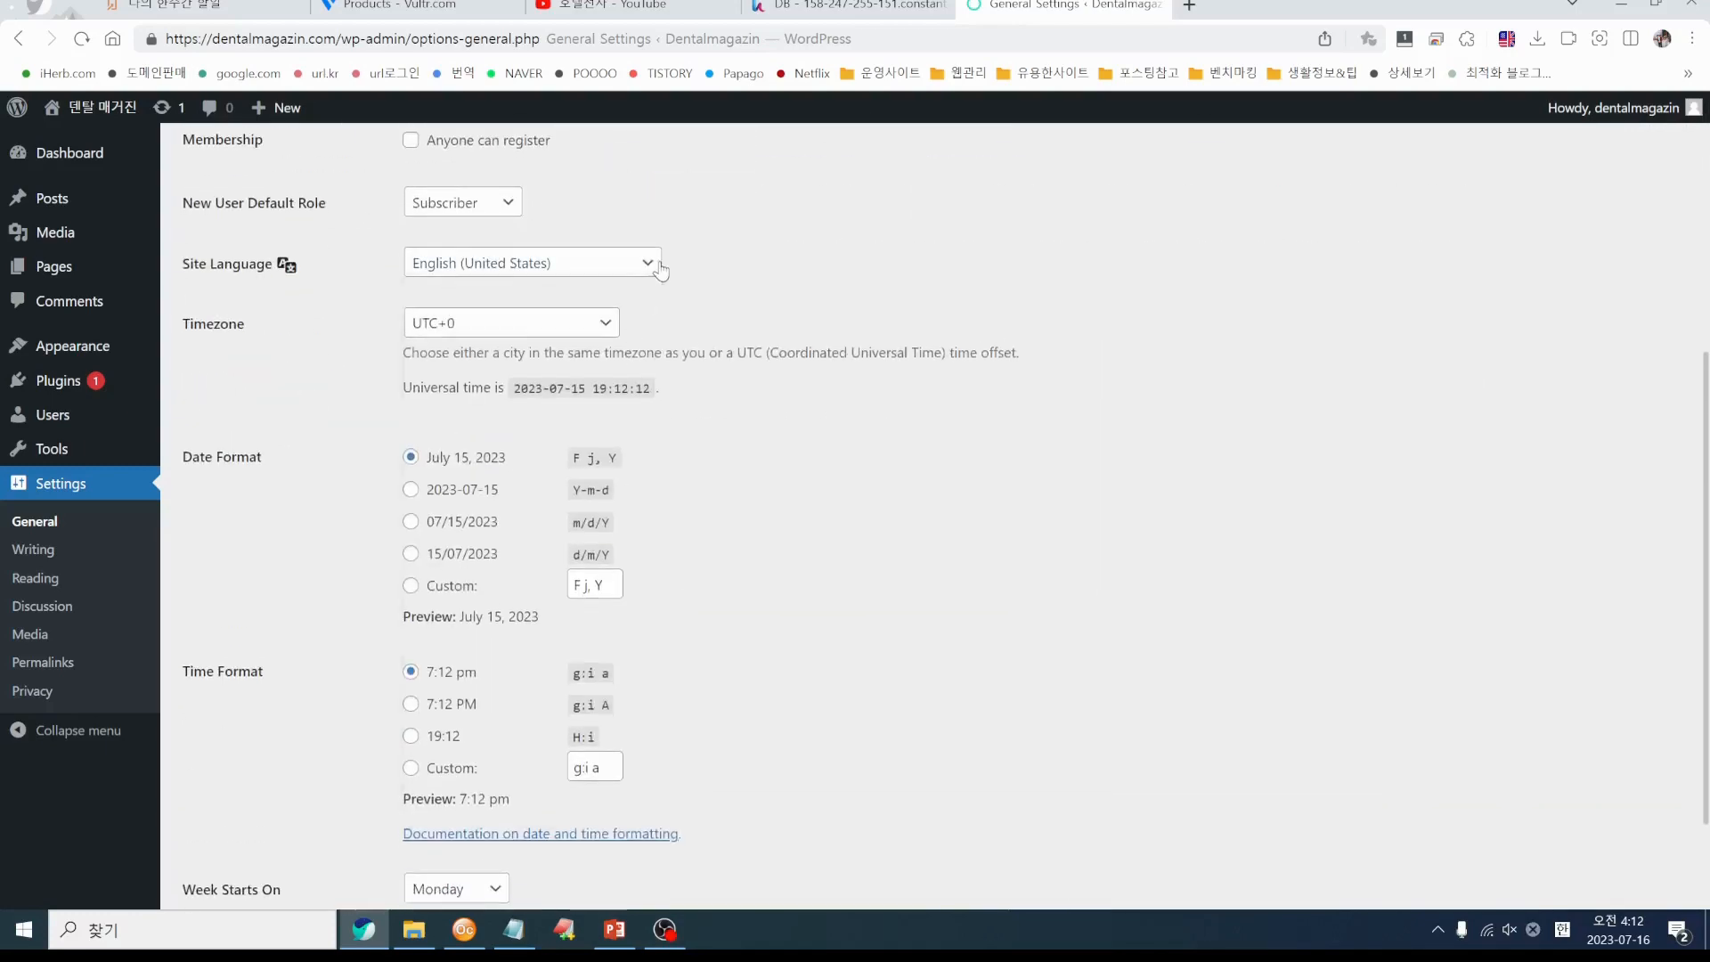
pyautogui.click(647, 262)
pyautogui.scroll(-5, 608, 612)
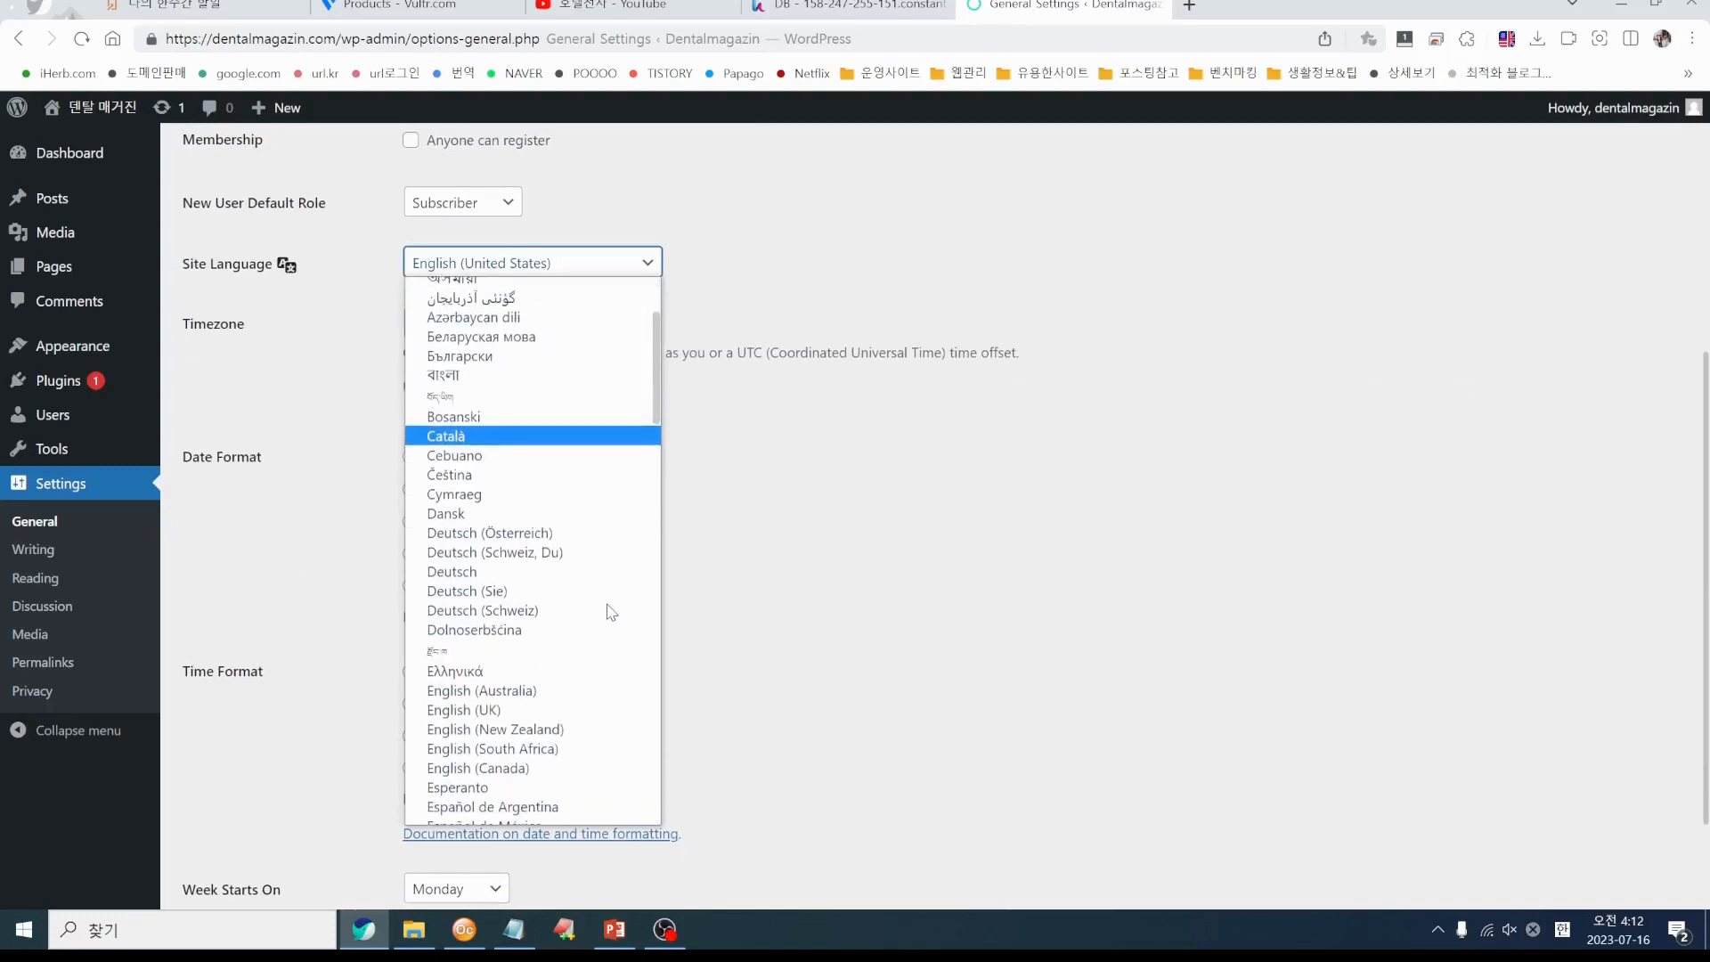
pyautogui.scroll(-6, 611, 613)
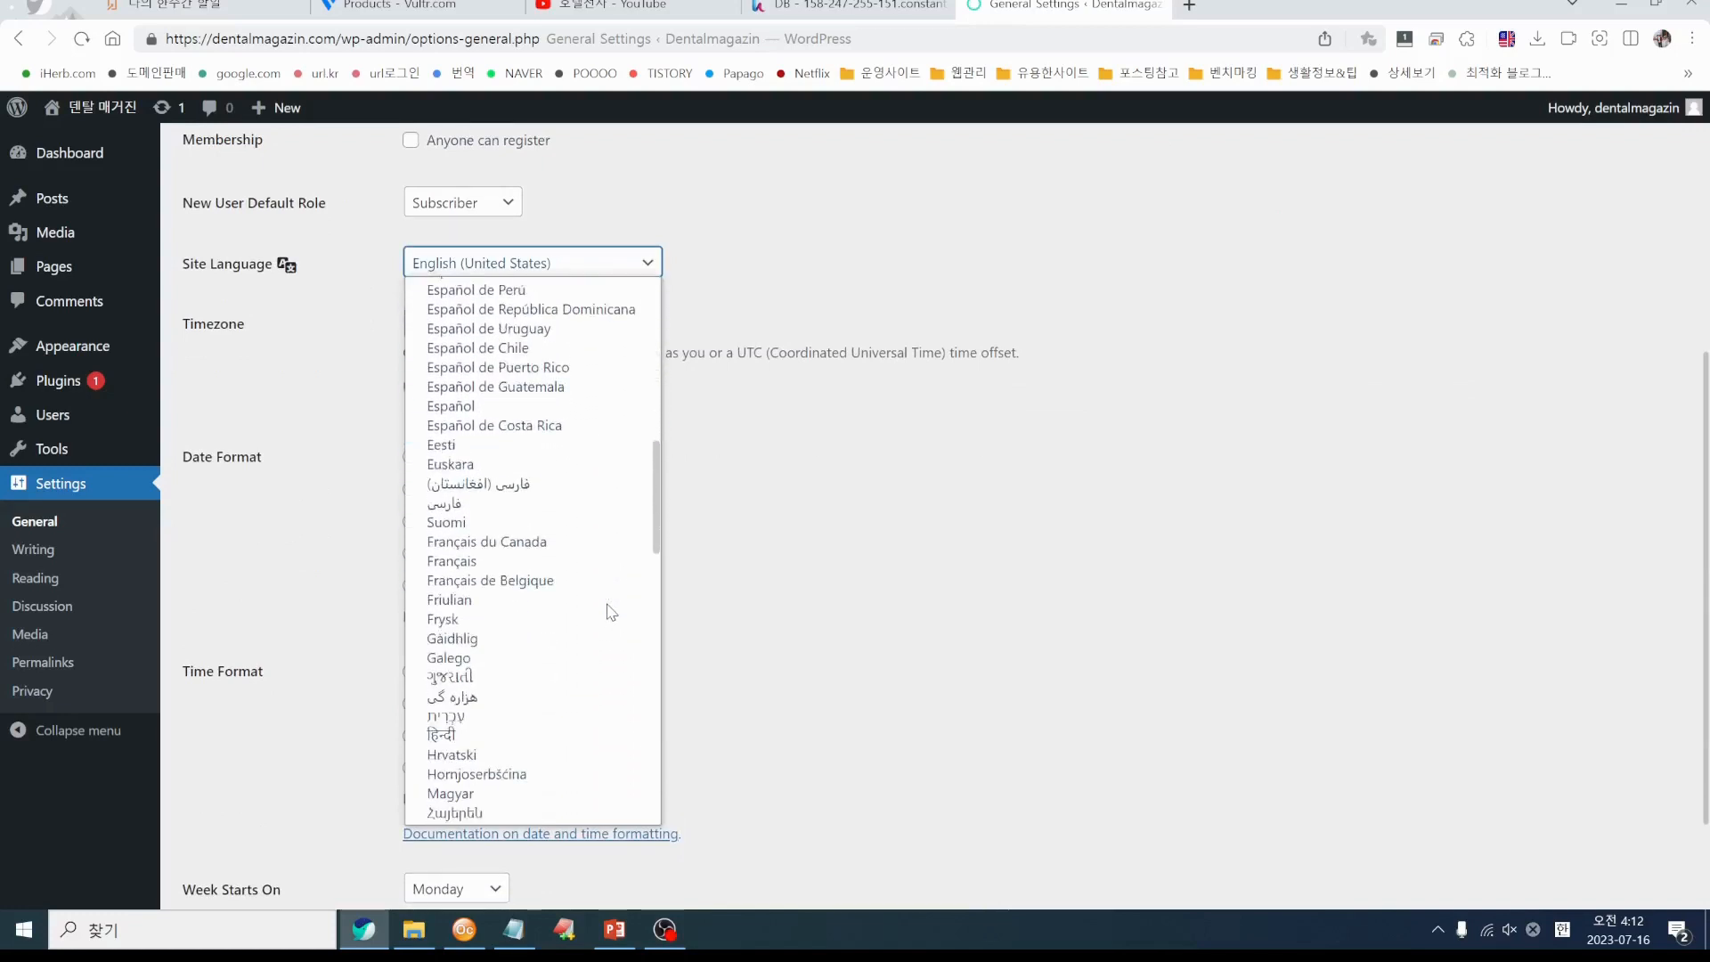
pyautogui.scroll(-6, 611, 613)
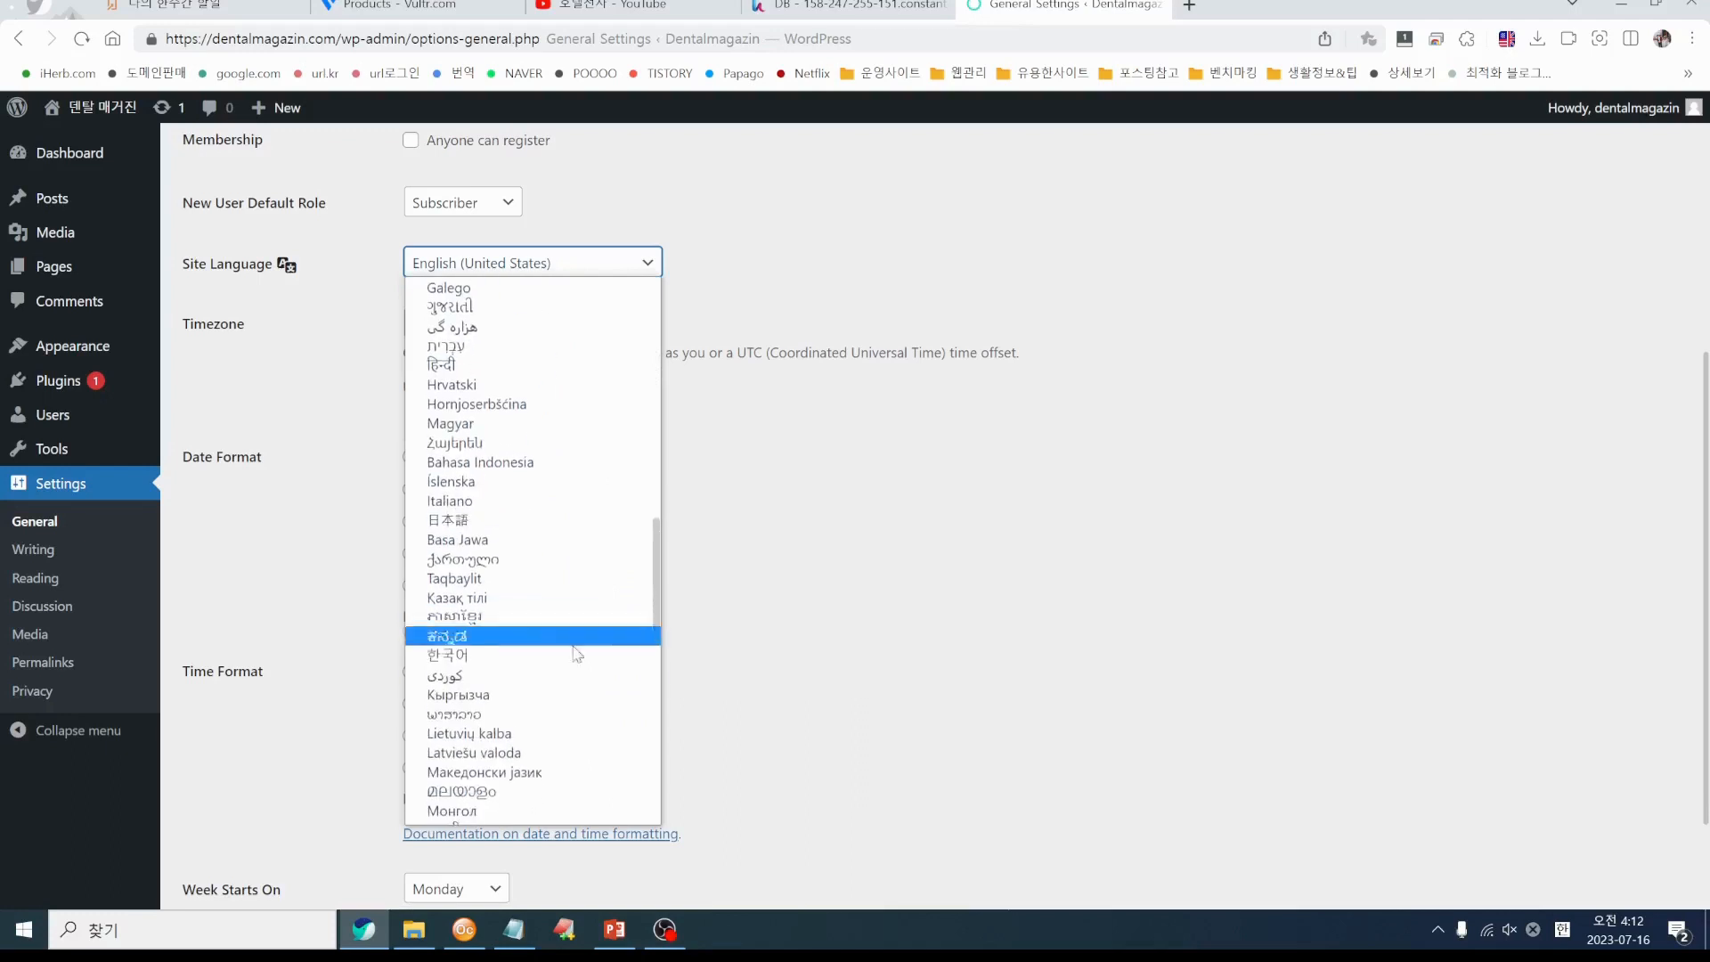
pyautogui.click(488, 653)
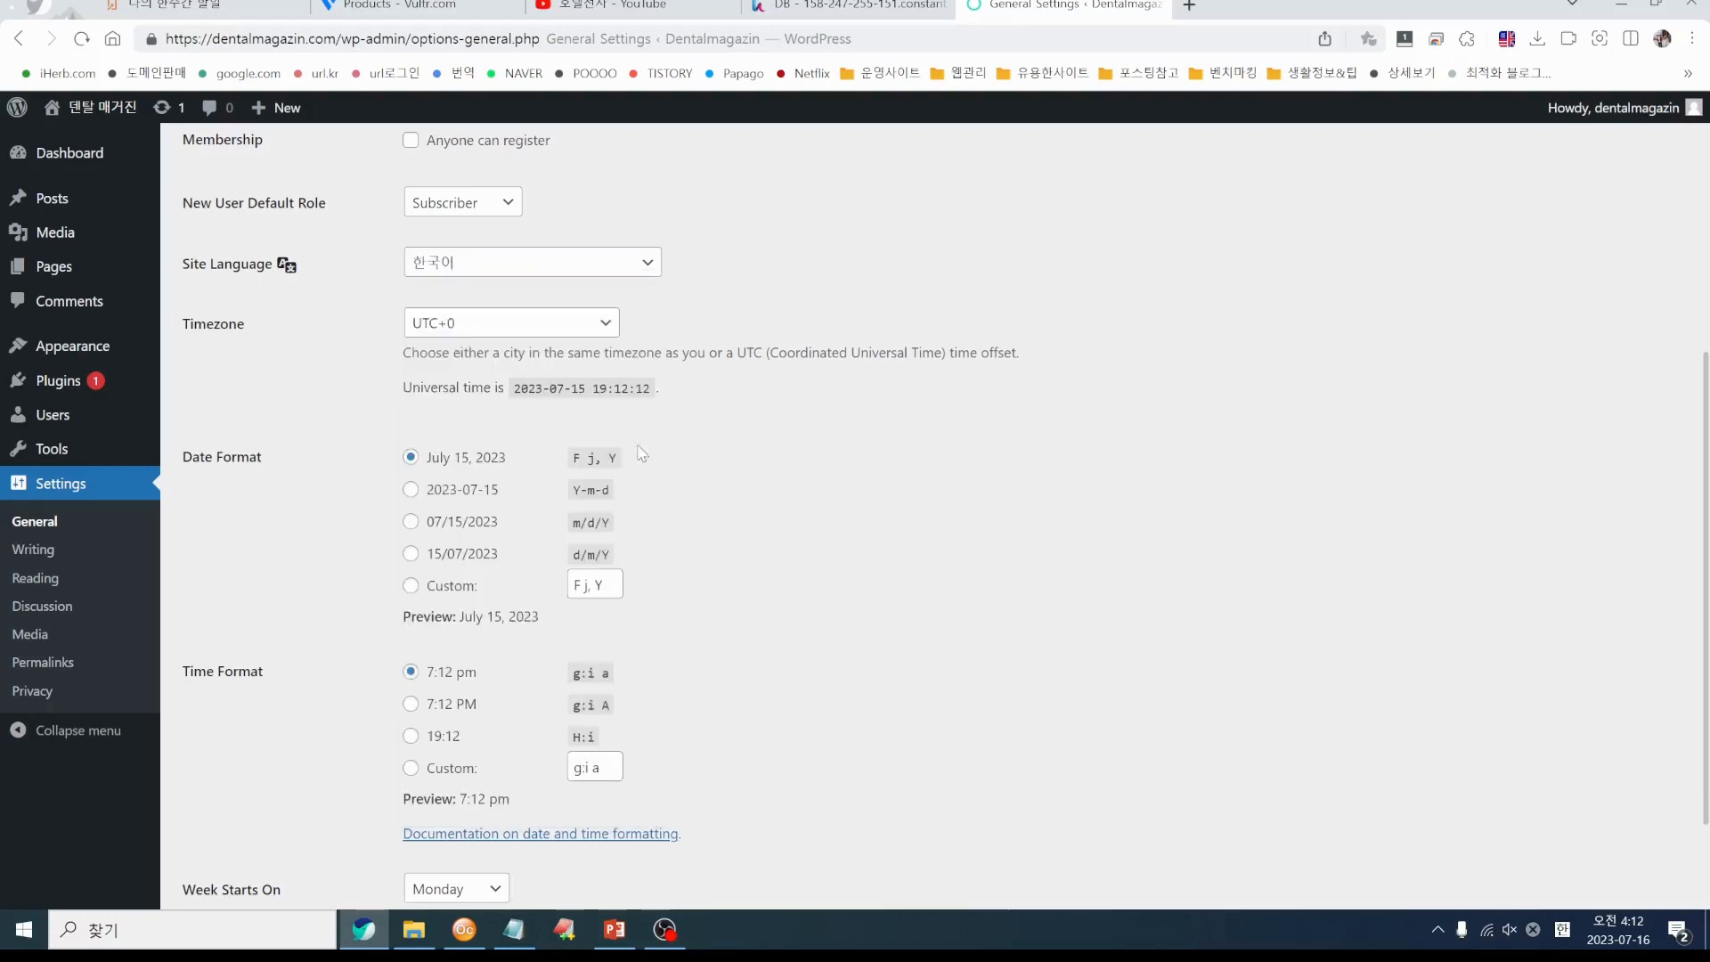
# Set the Timezone in the General Settings to Seoul and save the changes
pyautogui.click(597, 326)
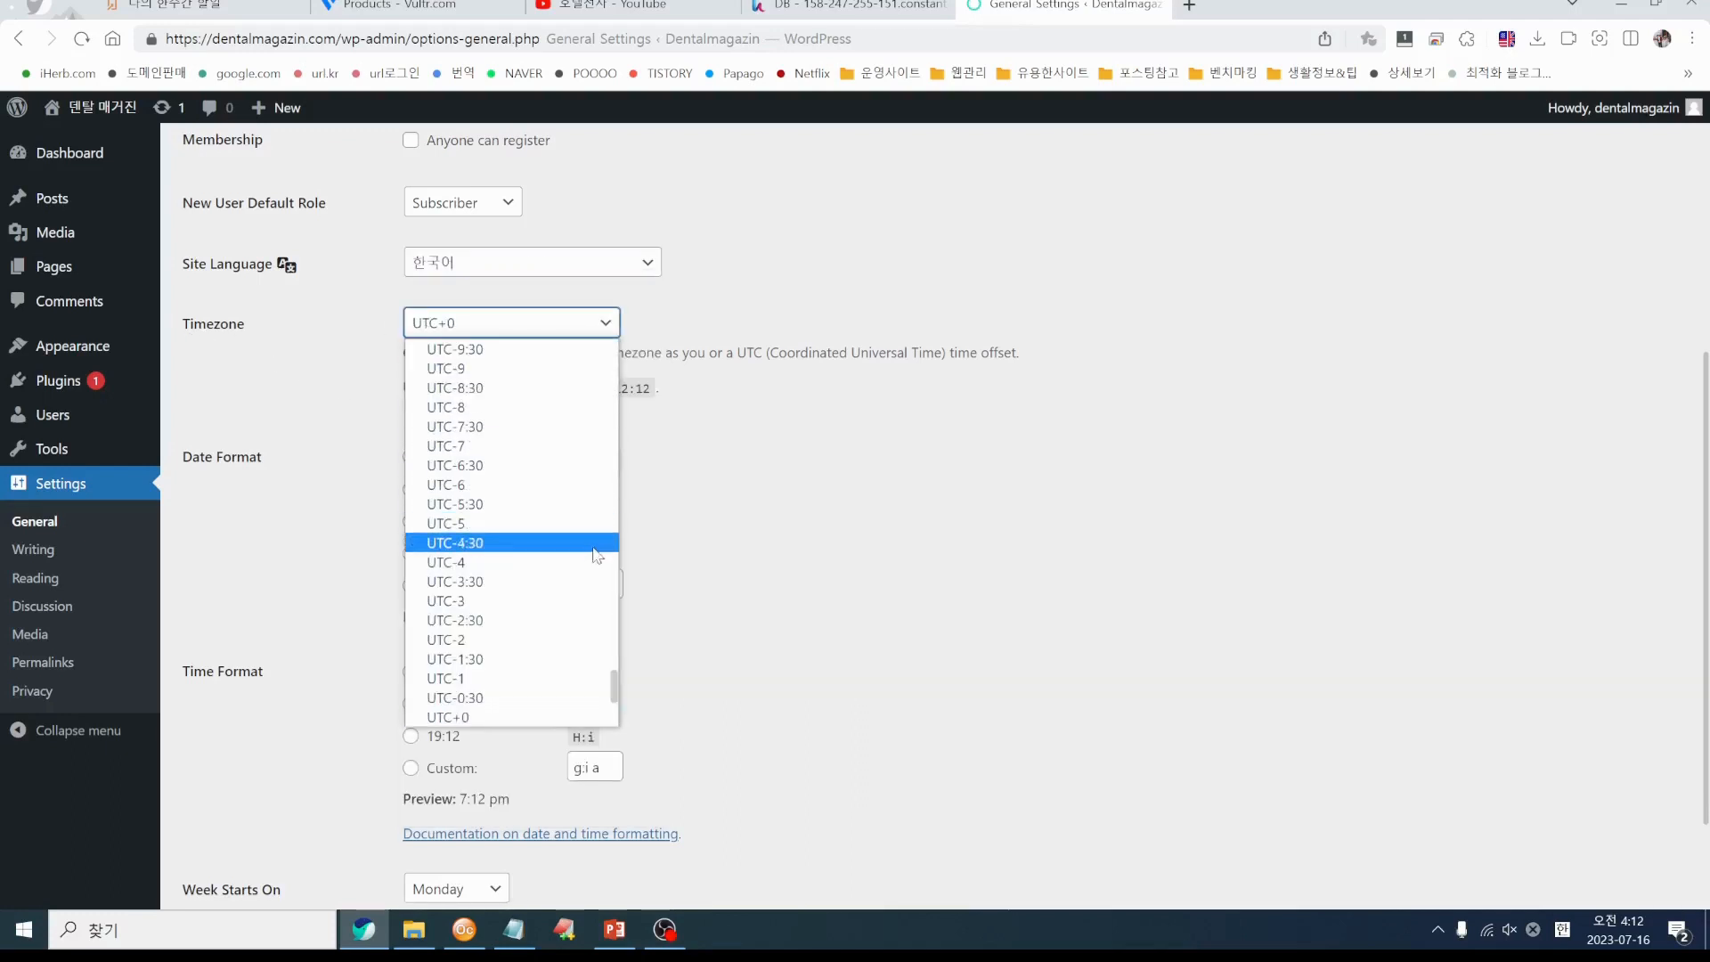
pyautogui.moveTo(611, 686); pyautogui.dragTo(605, 519)
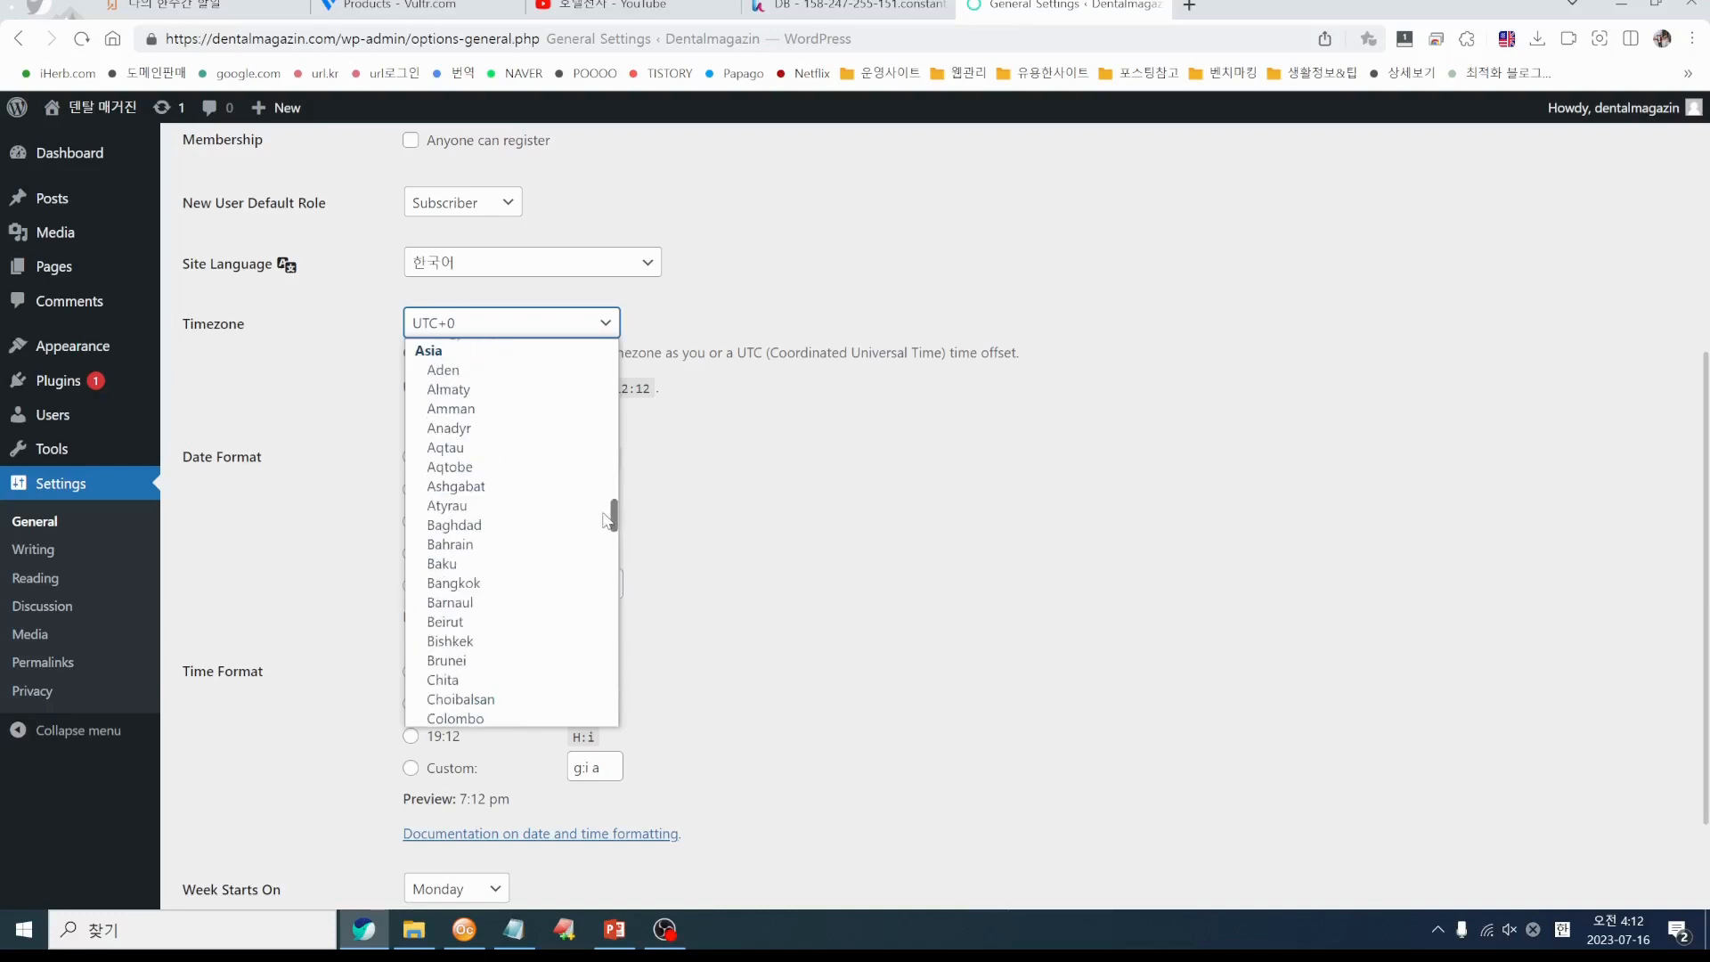
pyautogui.scroll(-4, 517, 575)
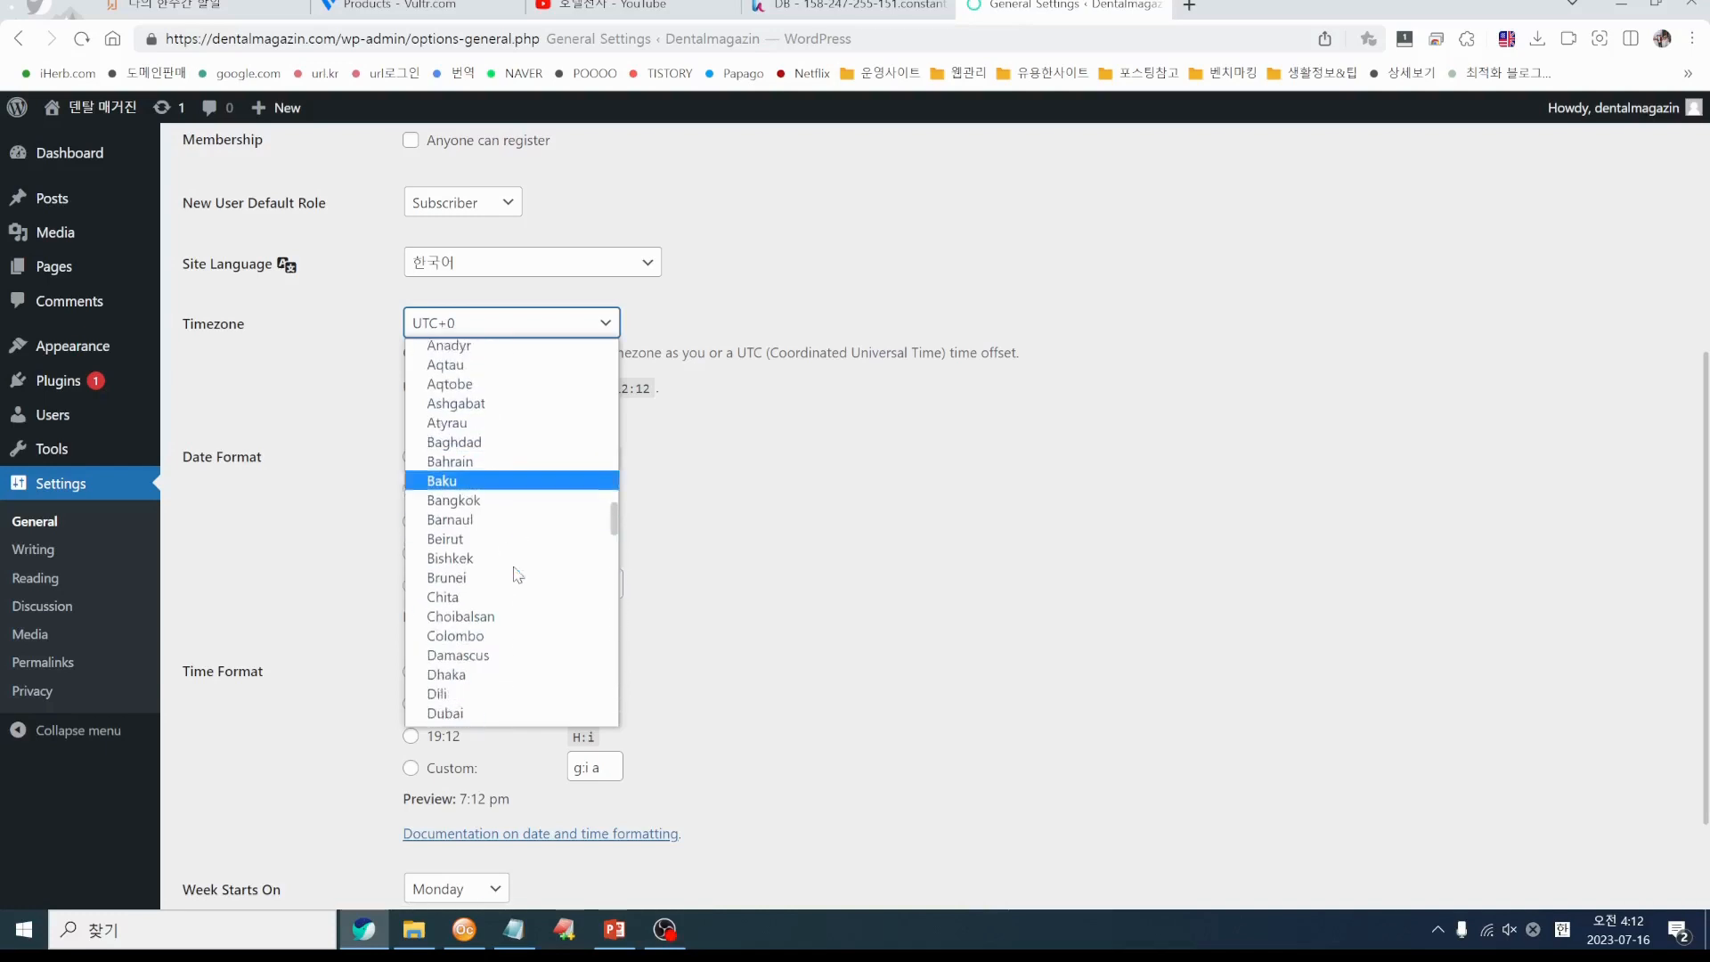
pyautogui.scroll(-6, 516, 574)
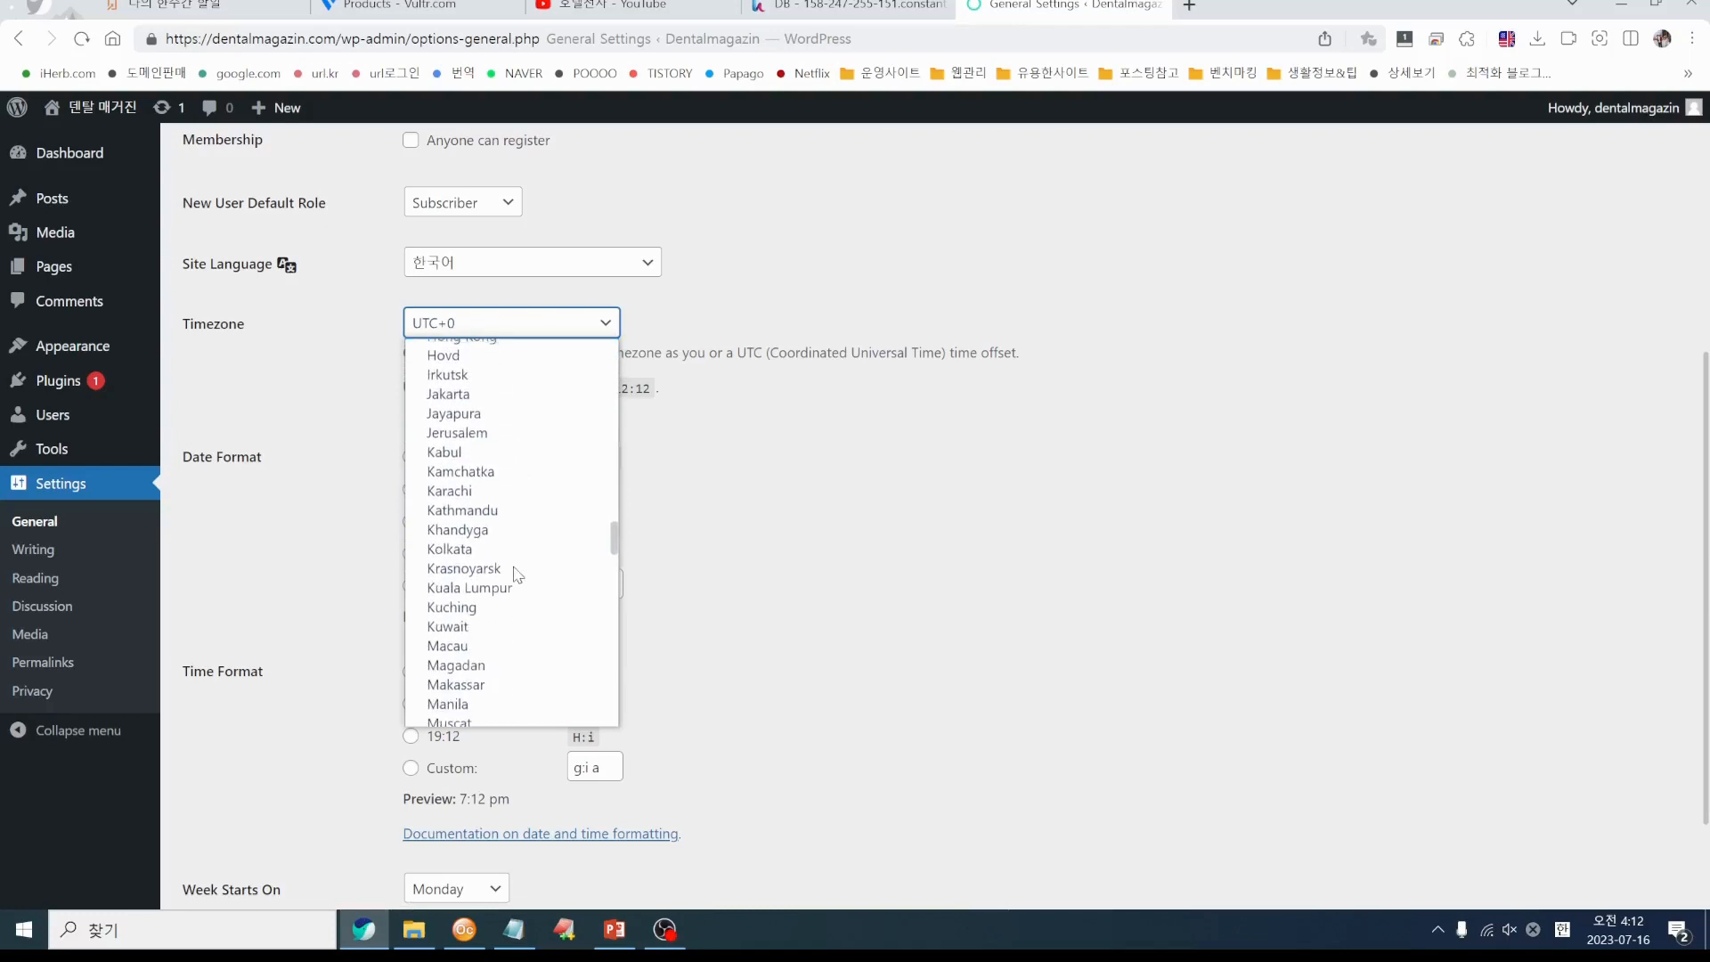
pyautogui.scroll(-4, 517, 574)
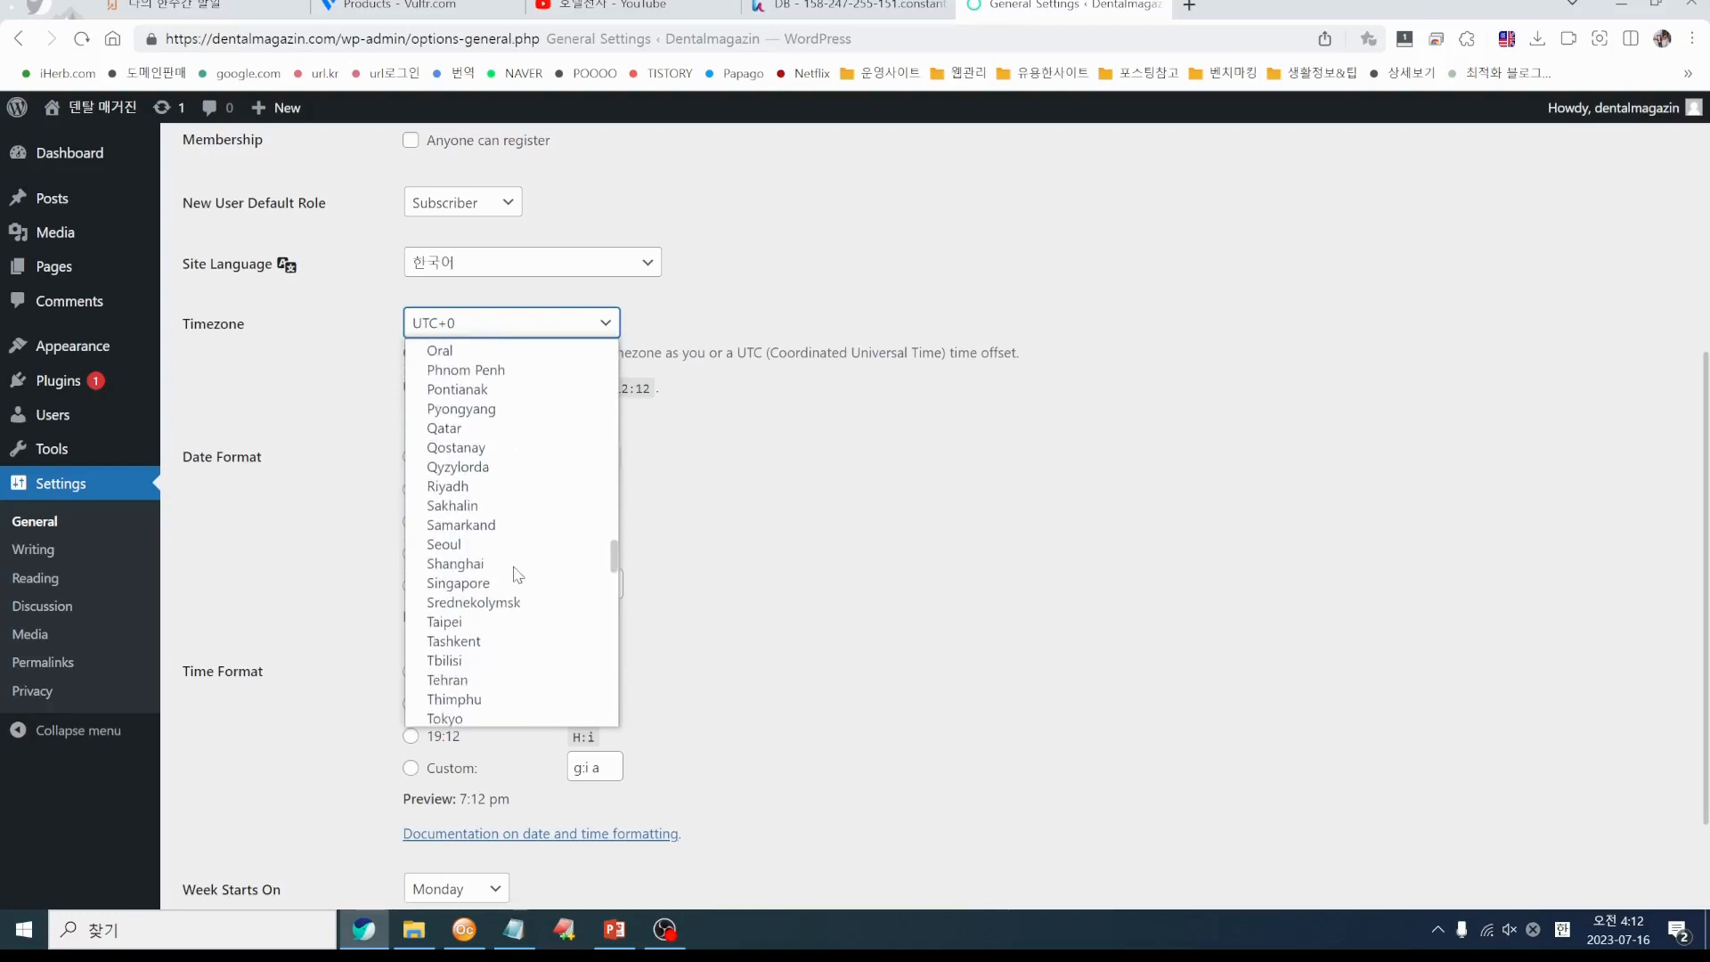
pyautogui.click(454, 545)
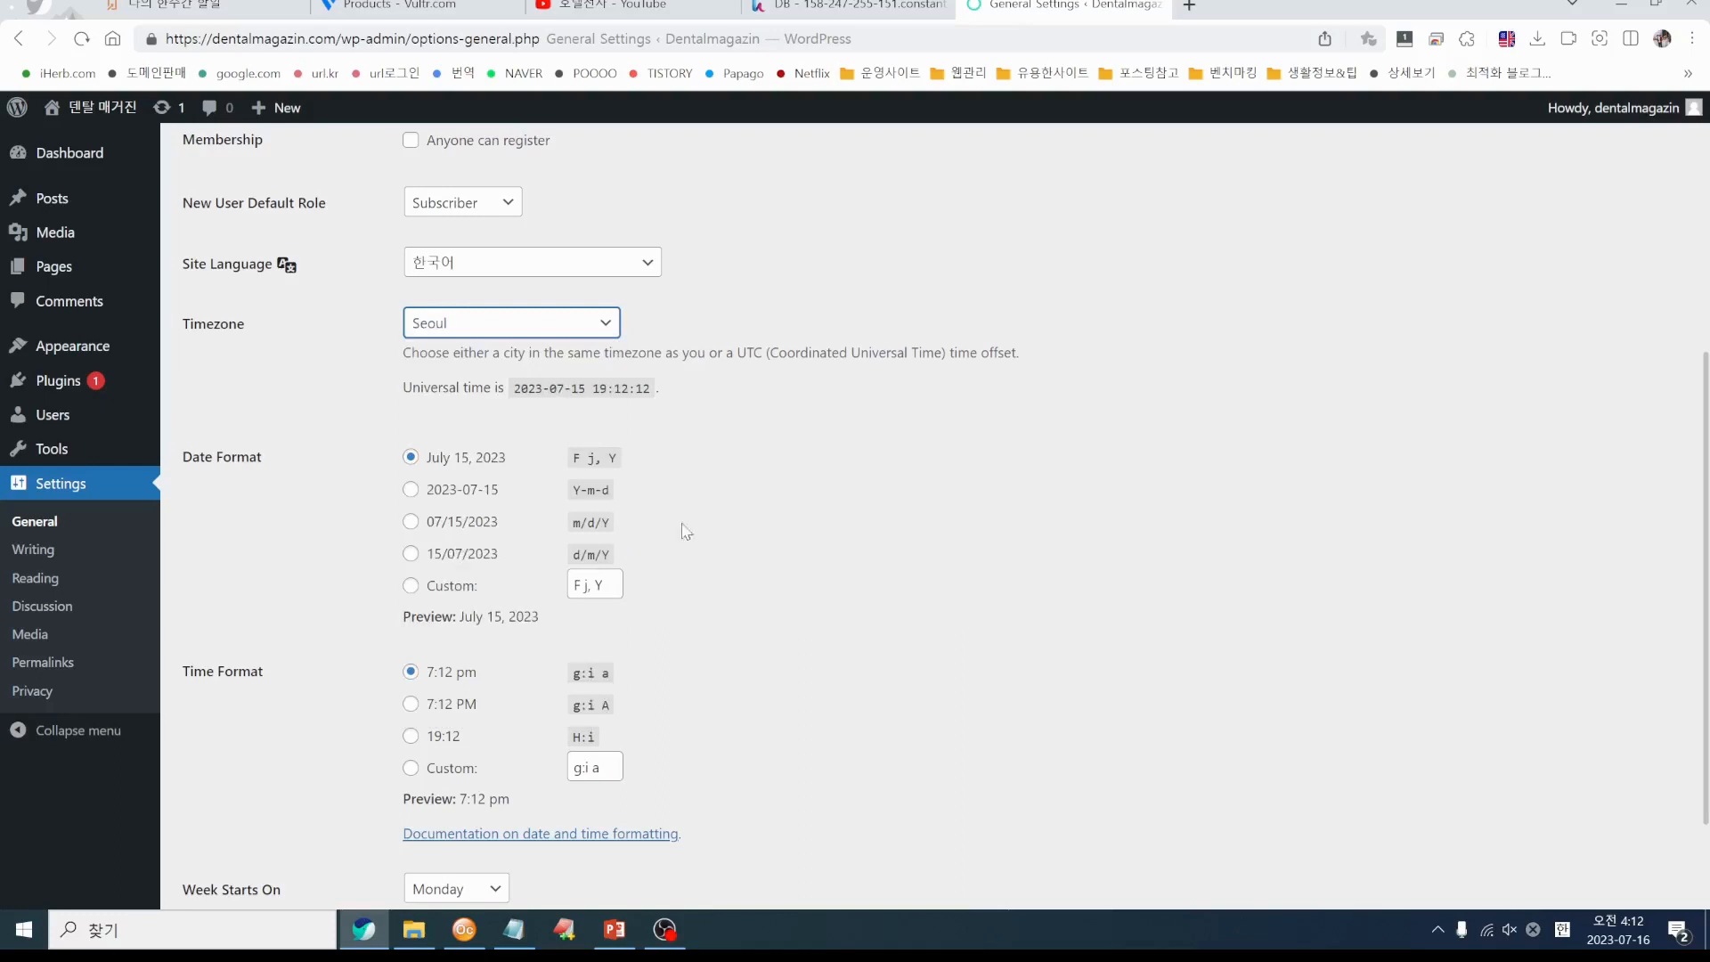
pyautogui.scroll(-2, 829, 572)
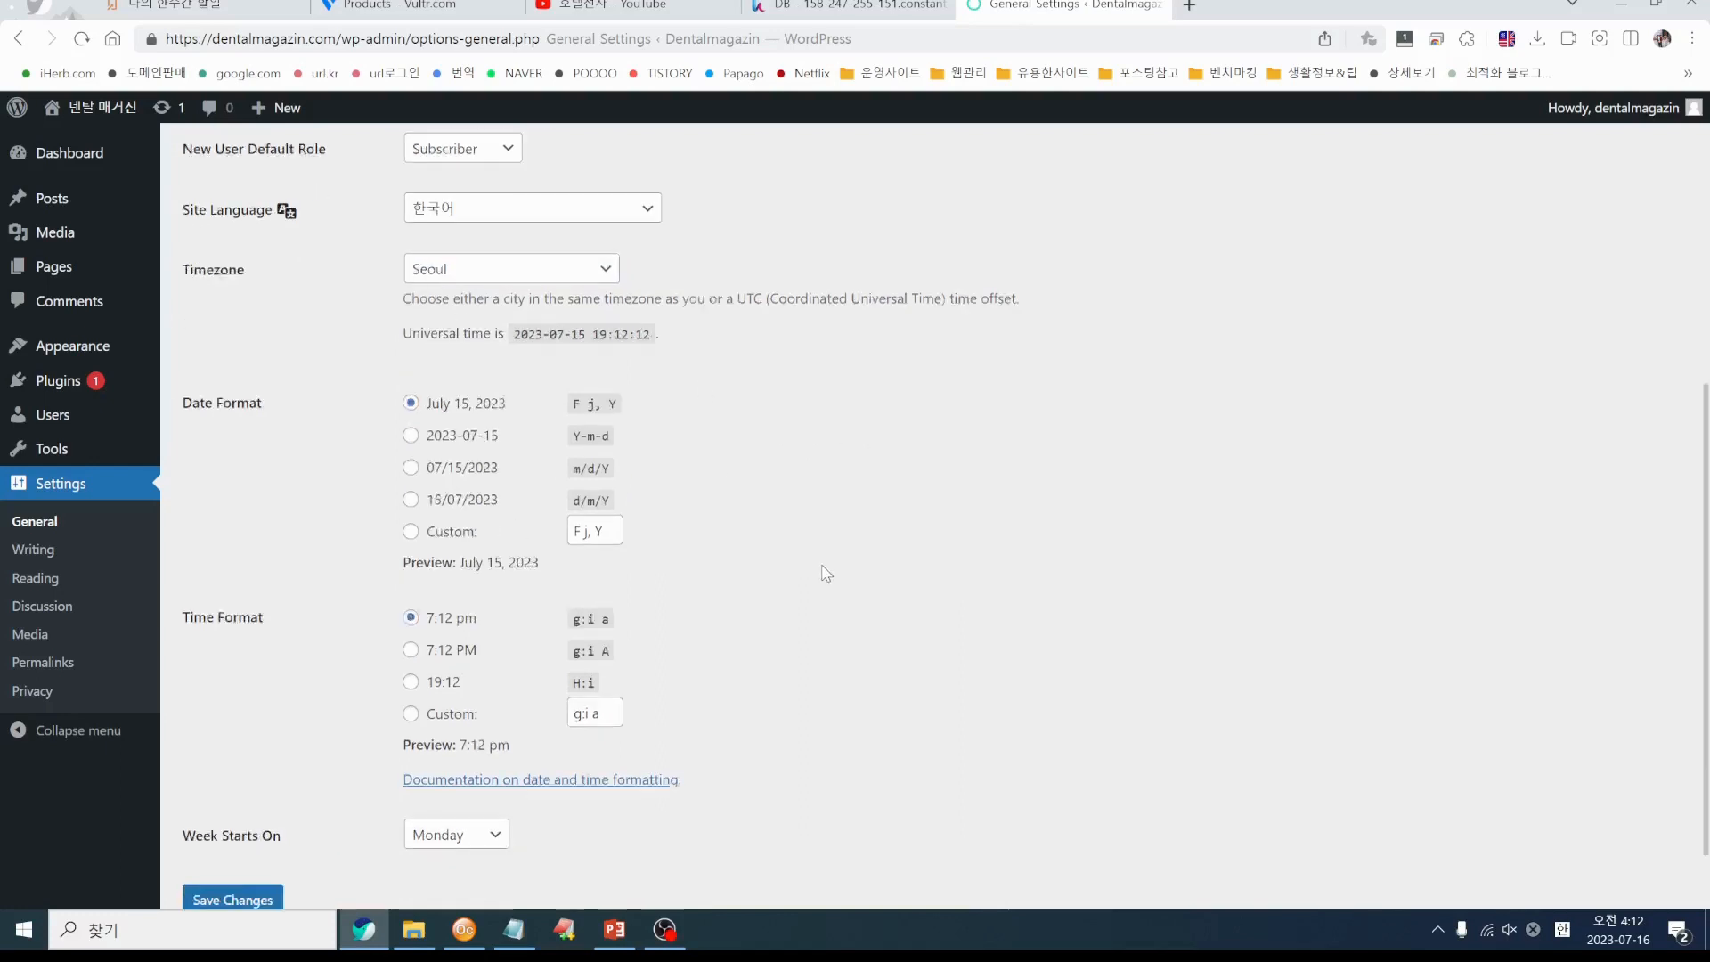
pyautogui.click(256, 813)
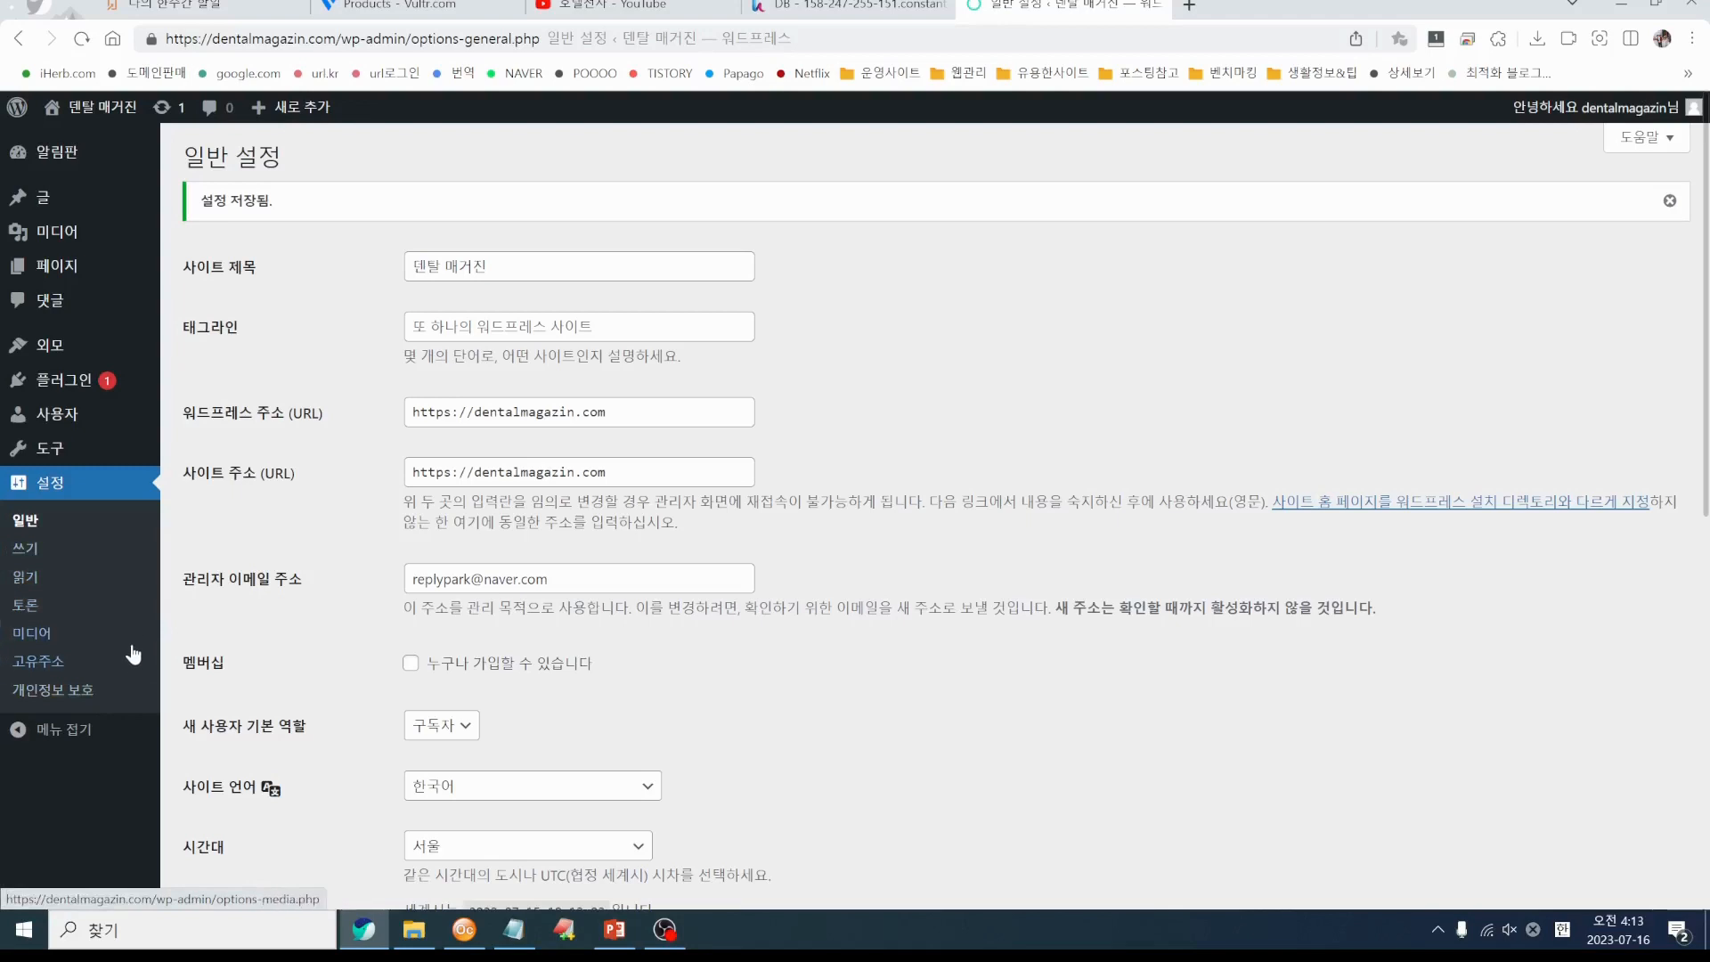
# Open the permalink settings (고유주소) and try the 글 이름 and 일반 permalink structures
pyautogui.click(40, 662)
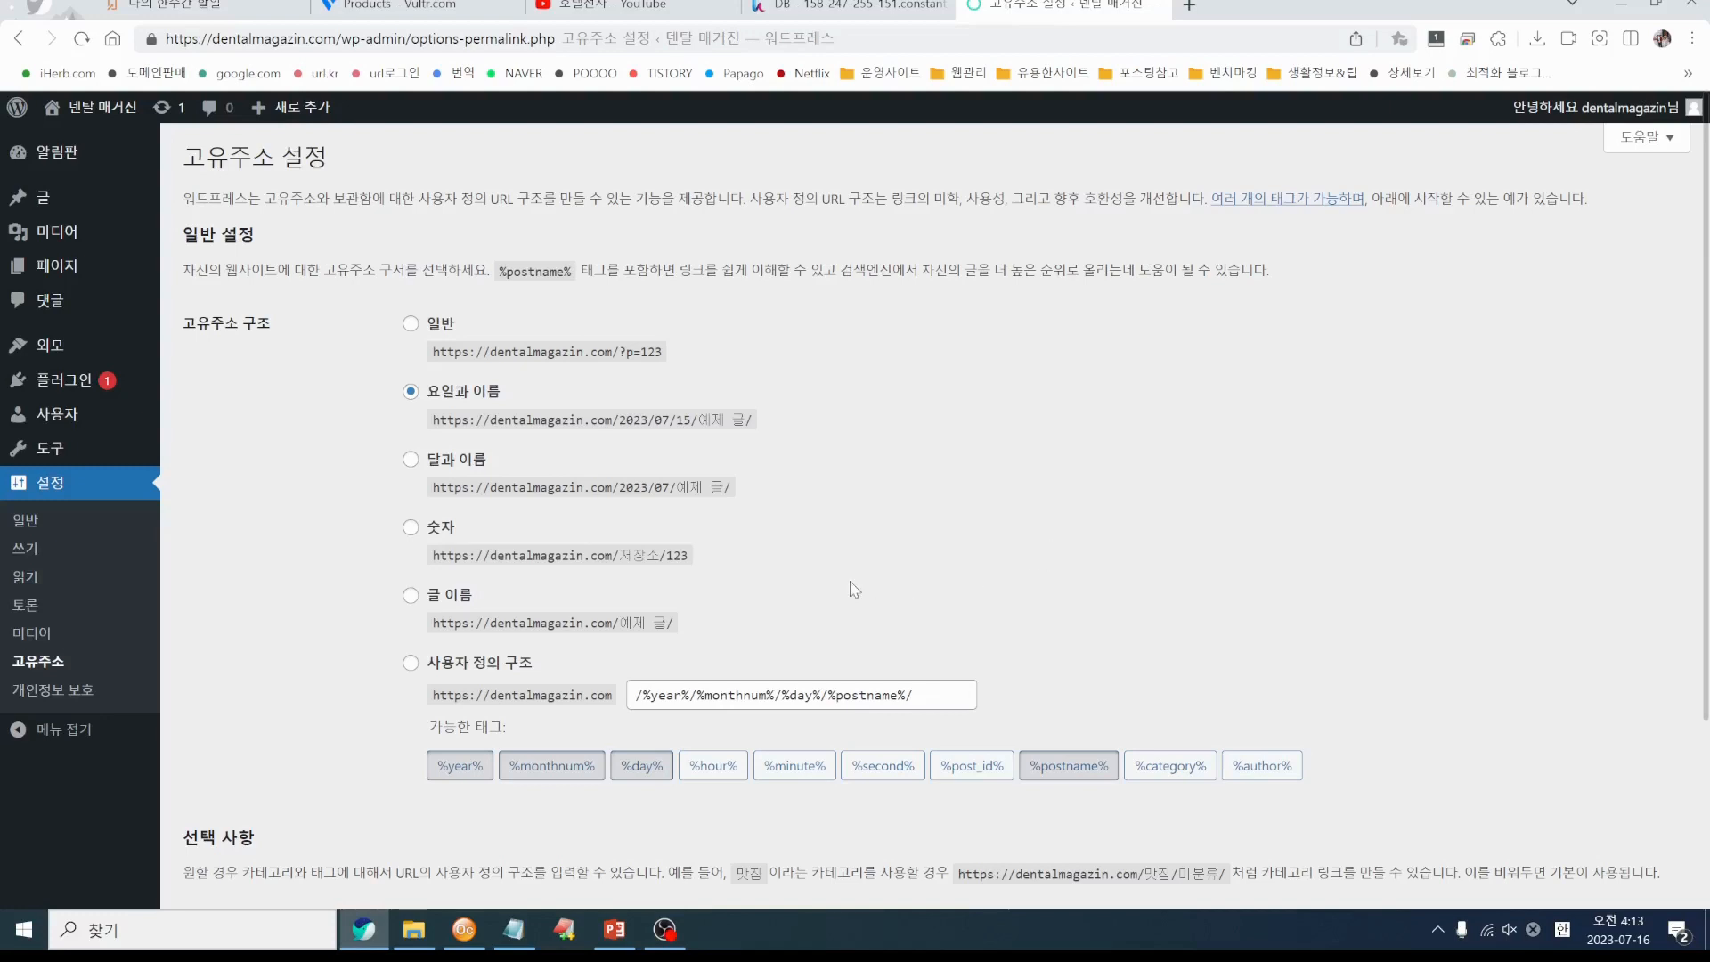
pyautogui.click(410, 595)
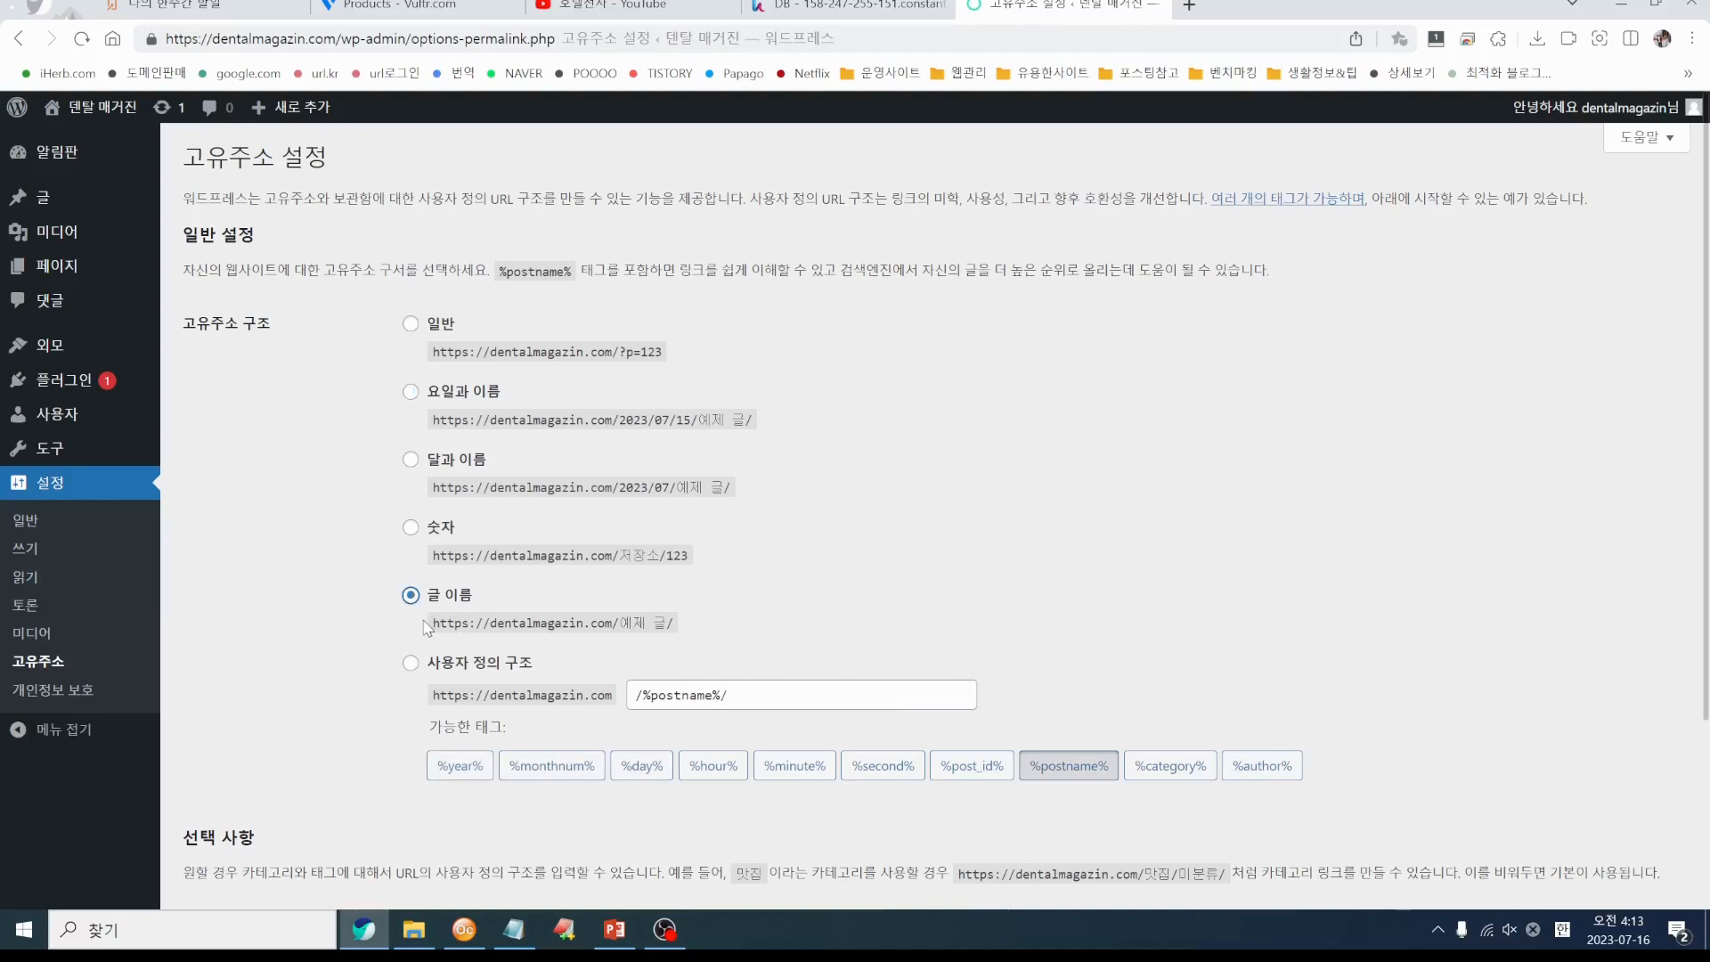
pyautogui.scroll(-1, 398, 757)
pyautogui.scroll(1, 357, 741)
pyautogui.click(411, 325)
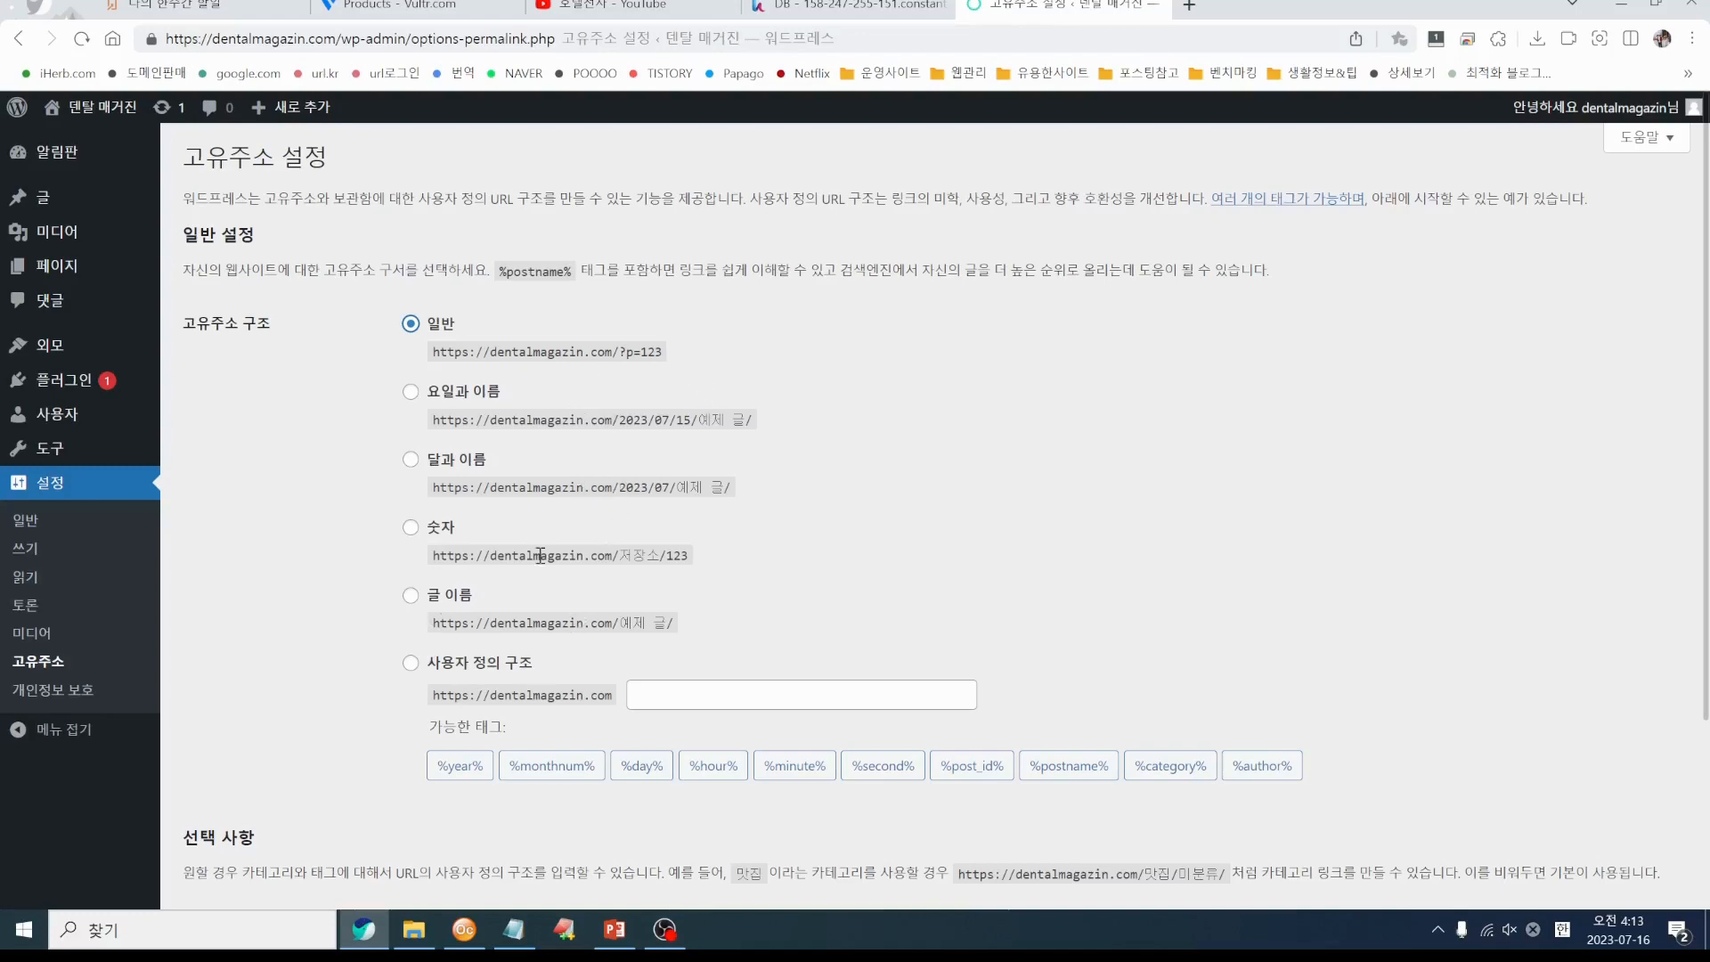
# Open vegetarian.kr in a new browser tab and view its post "채식주의자의 식사 준비와 요리 팁 5가지"
pyautogui.click(1189, 5)
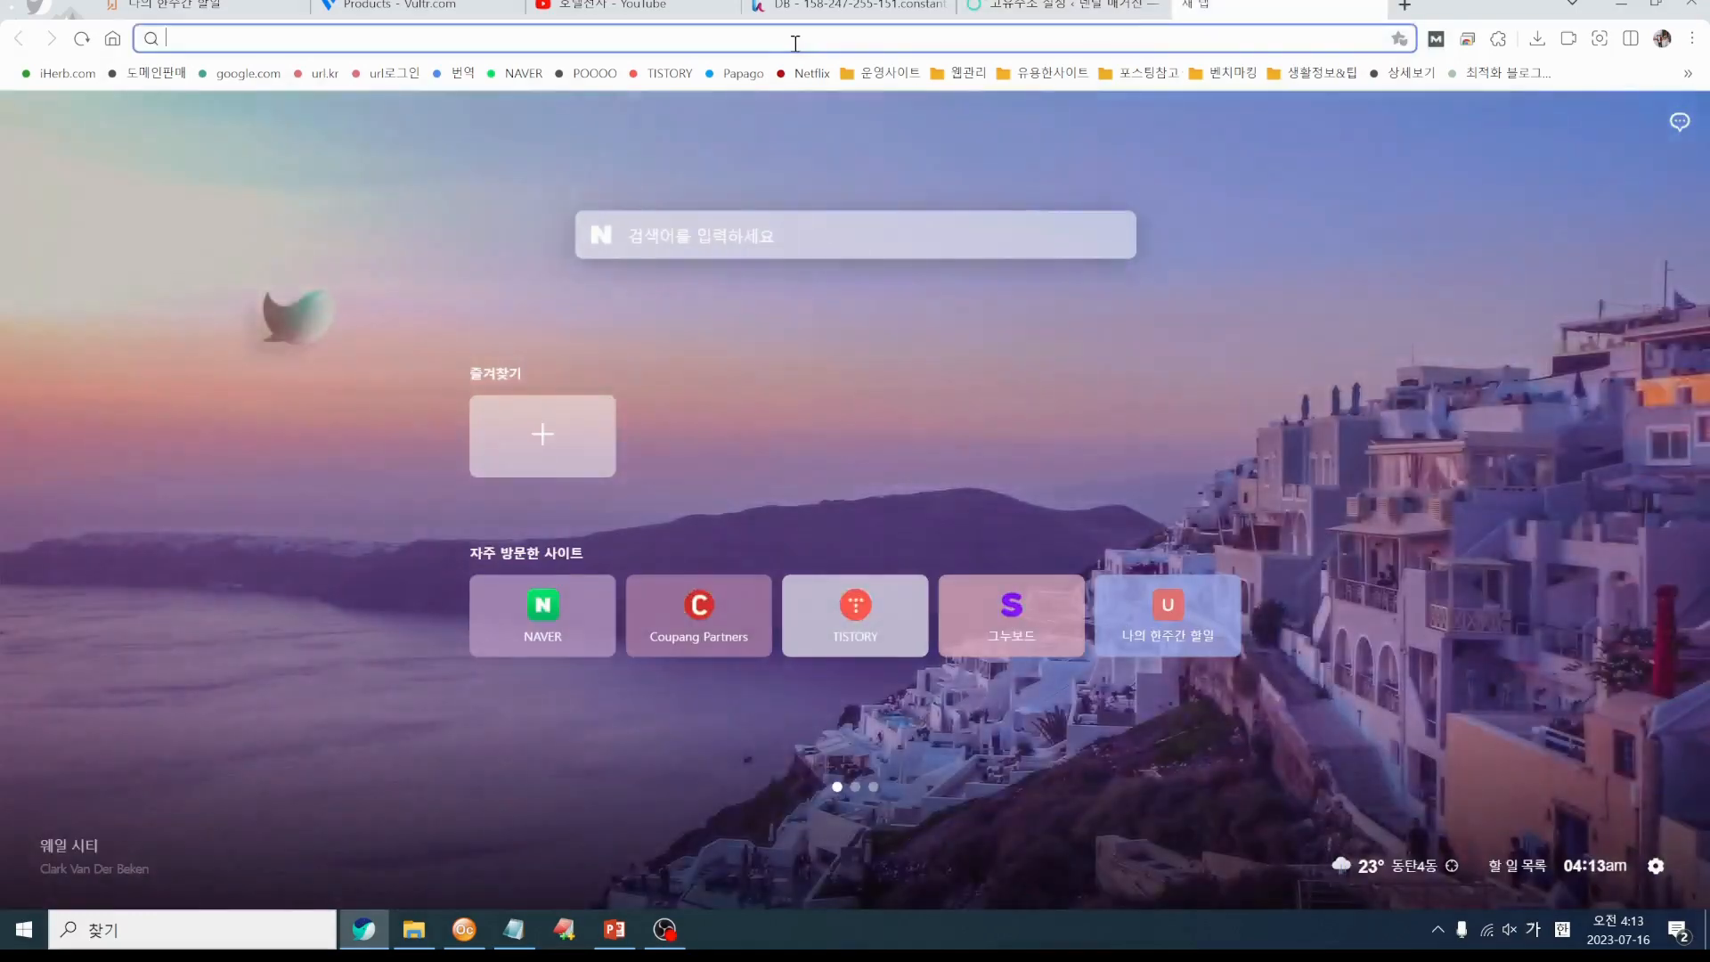
pyautogui.write('ㅠ')
pyautogui.press('BackSpace')
pyautogui.press('Hangul')
pyautogui.write('vegetarian.kr')
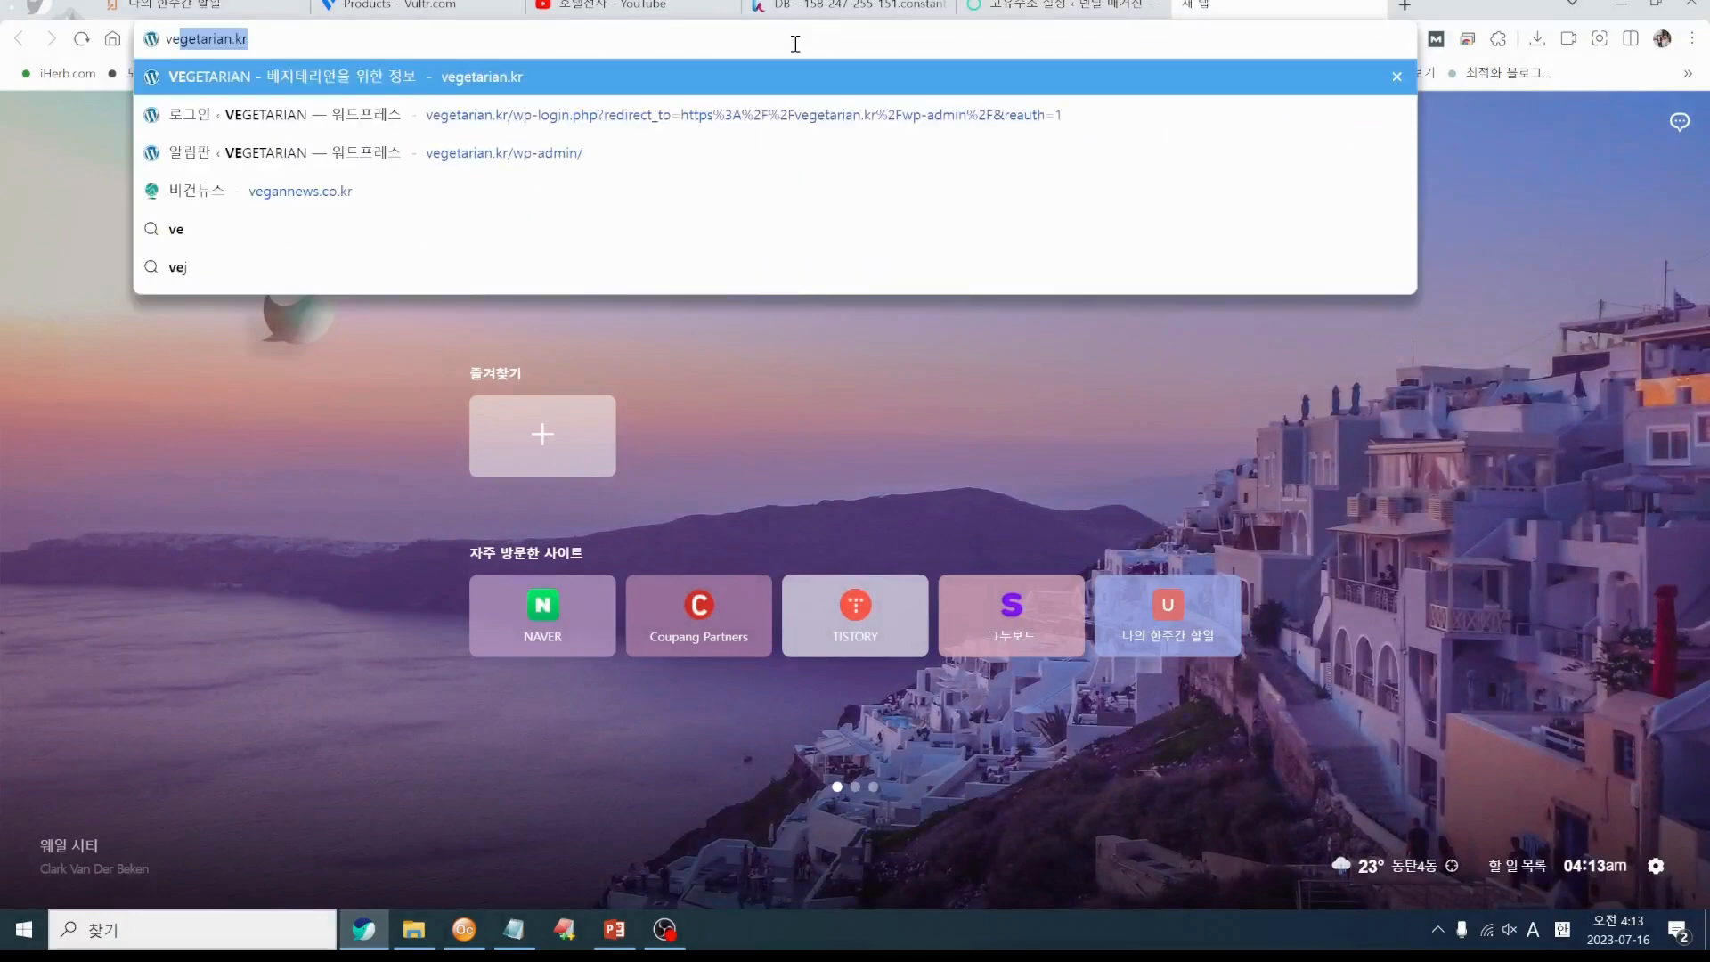
pyautogui.press('Return')
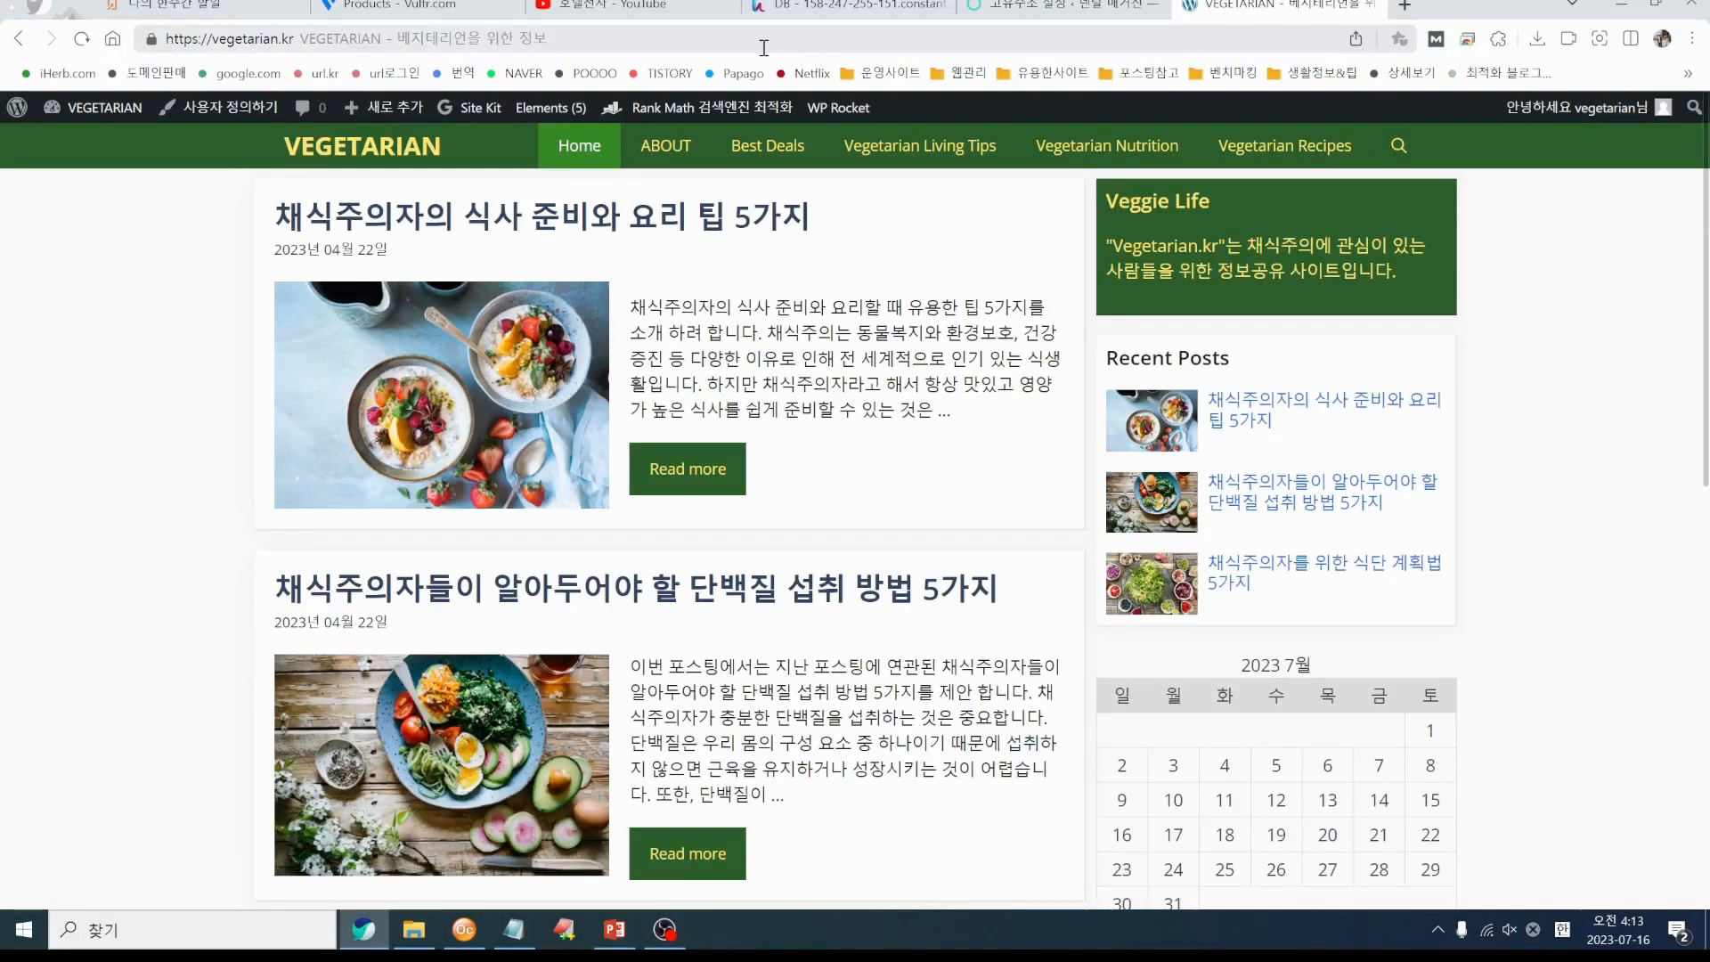
pyautogui.click(402, 217)
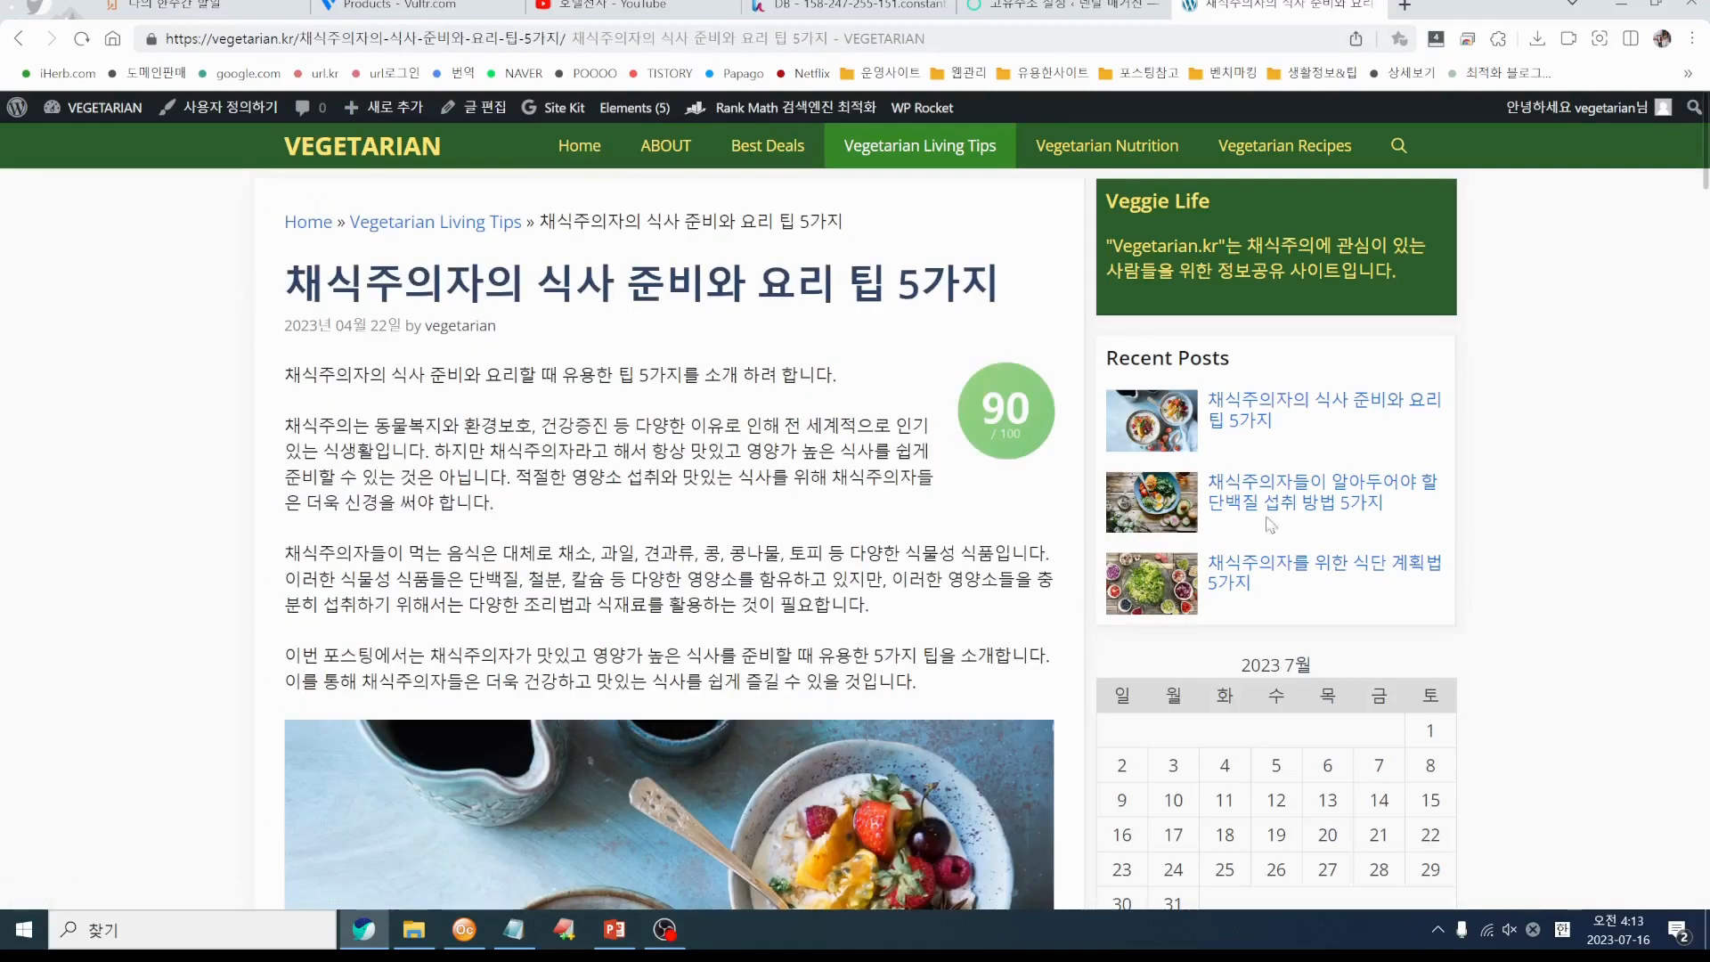
# Examine the sample post and compare its title with the wording of its web address
pyautogui.scroll(-15, 1514, 529)
pyautogui.scroll(15, 1523, 529)
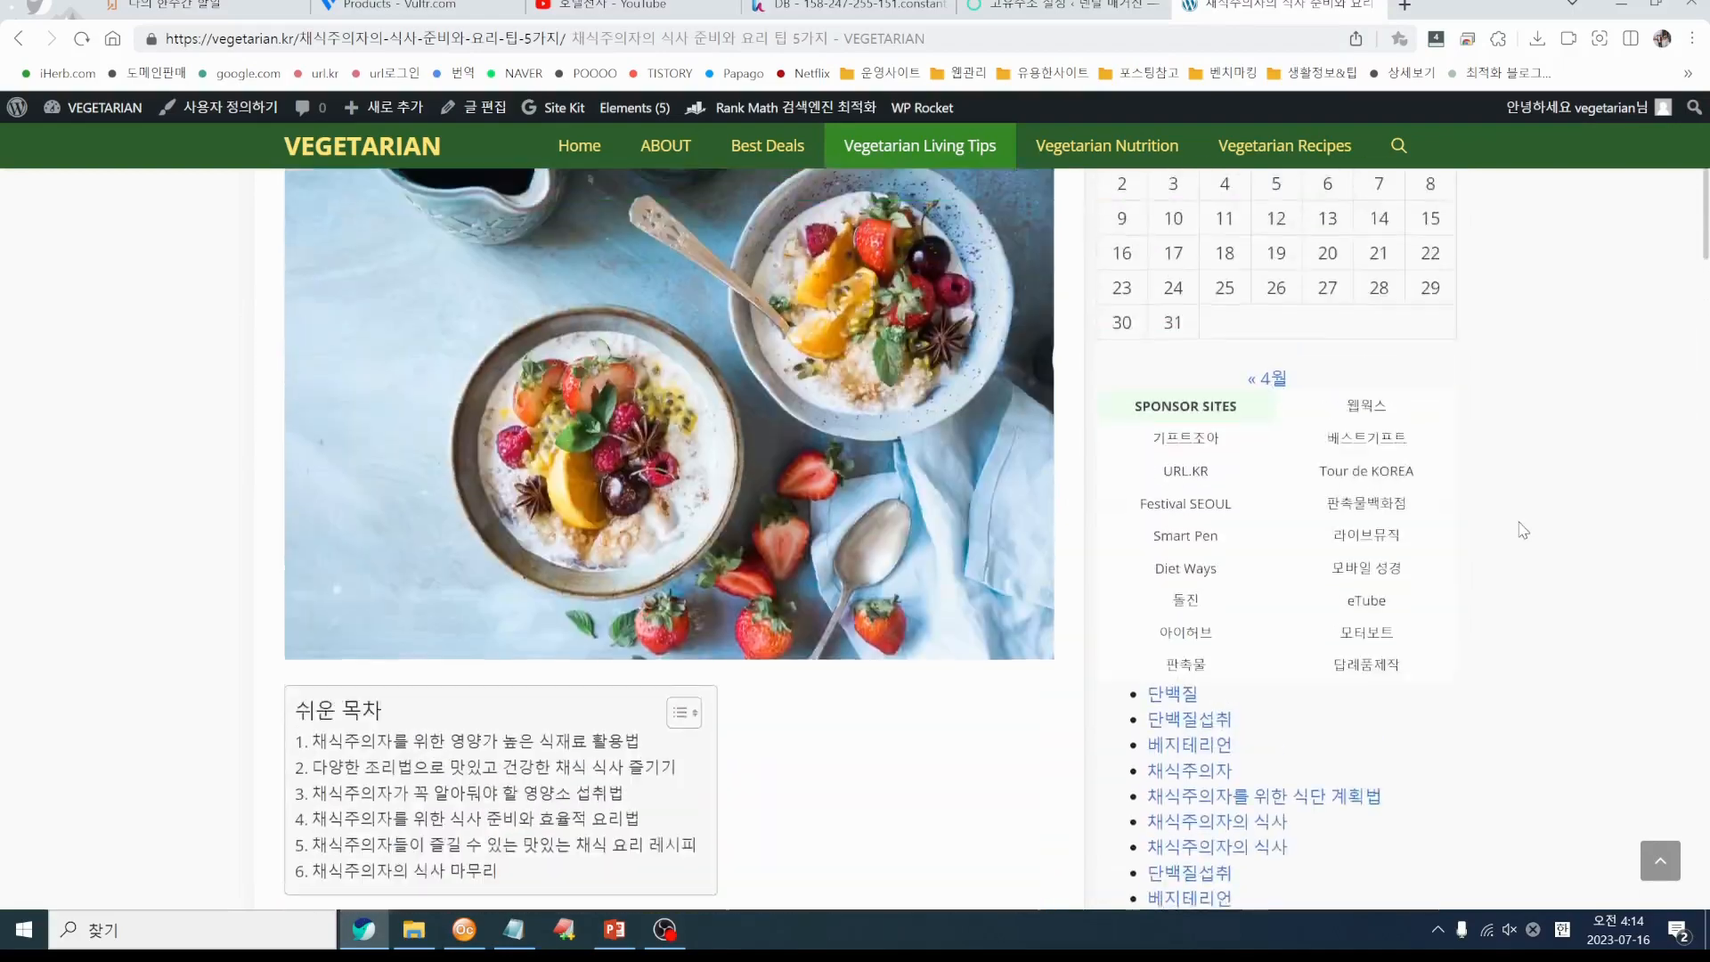
pyautogui.moveTo(285, 300); pyautogui.dragTo(1016, 326)
pyautogui.click(613, 502)
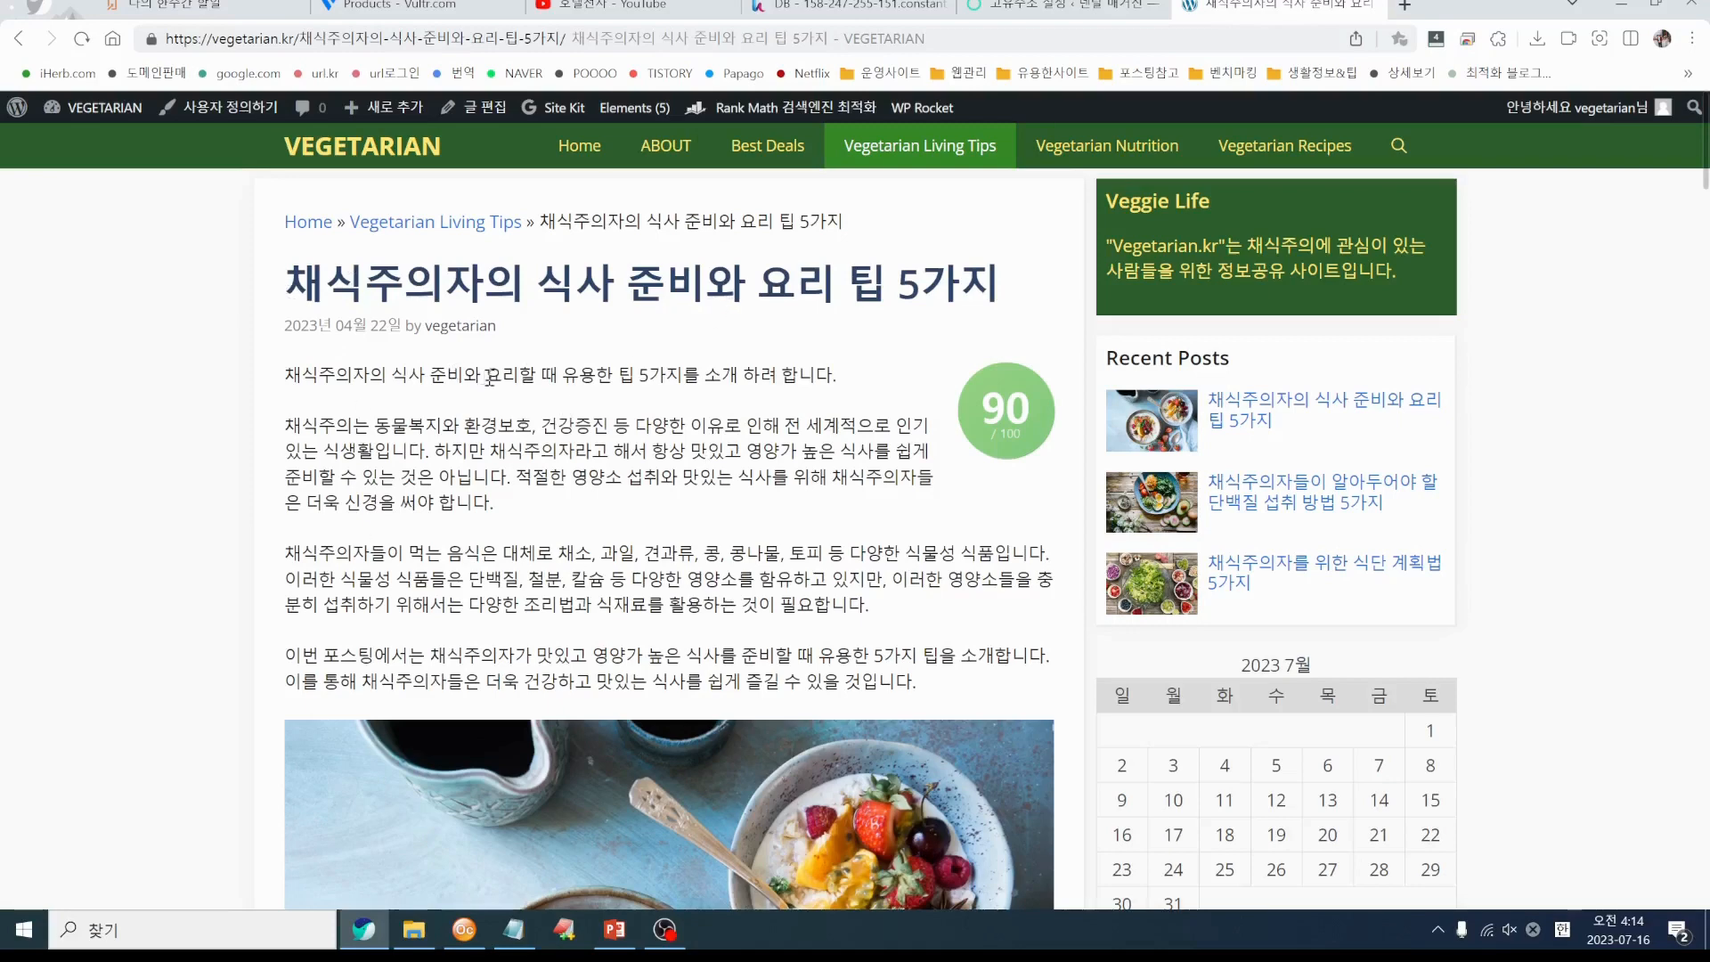
pyautogui.click(352, 38)
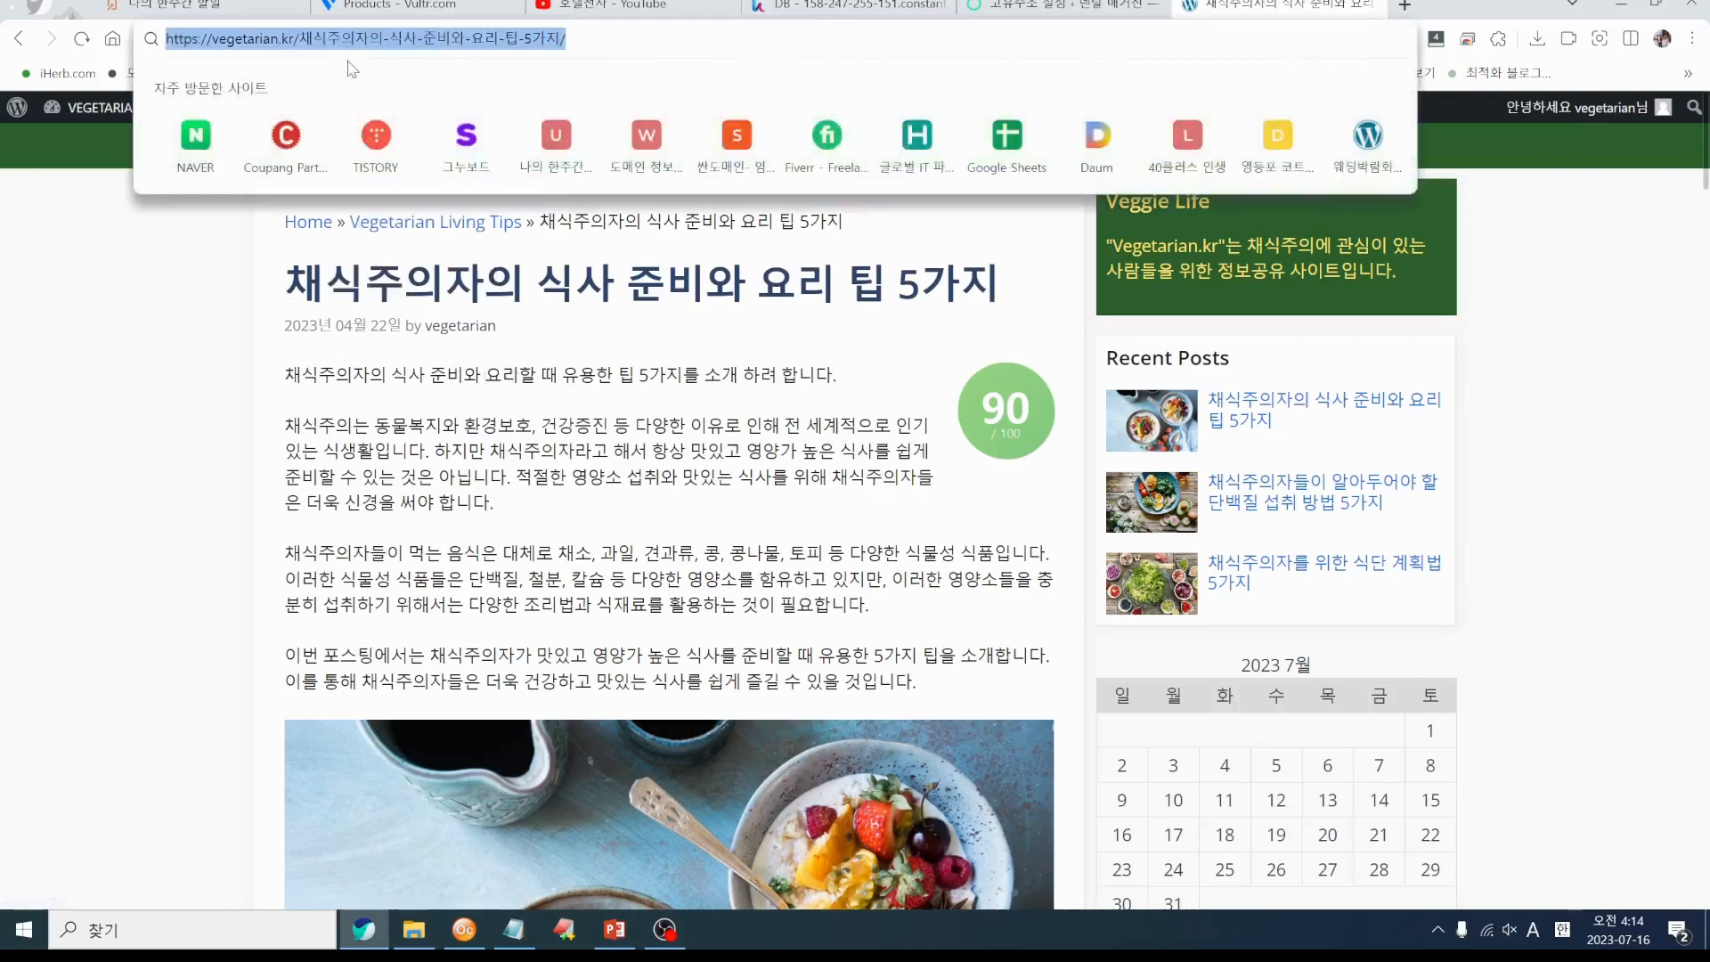
pyautogui.moveTo(301, 287); pyautogui.dragTo(999, 285)
pyautogui.click(426, 38)
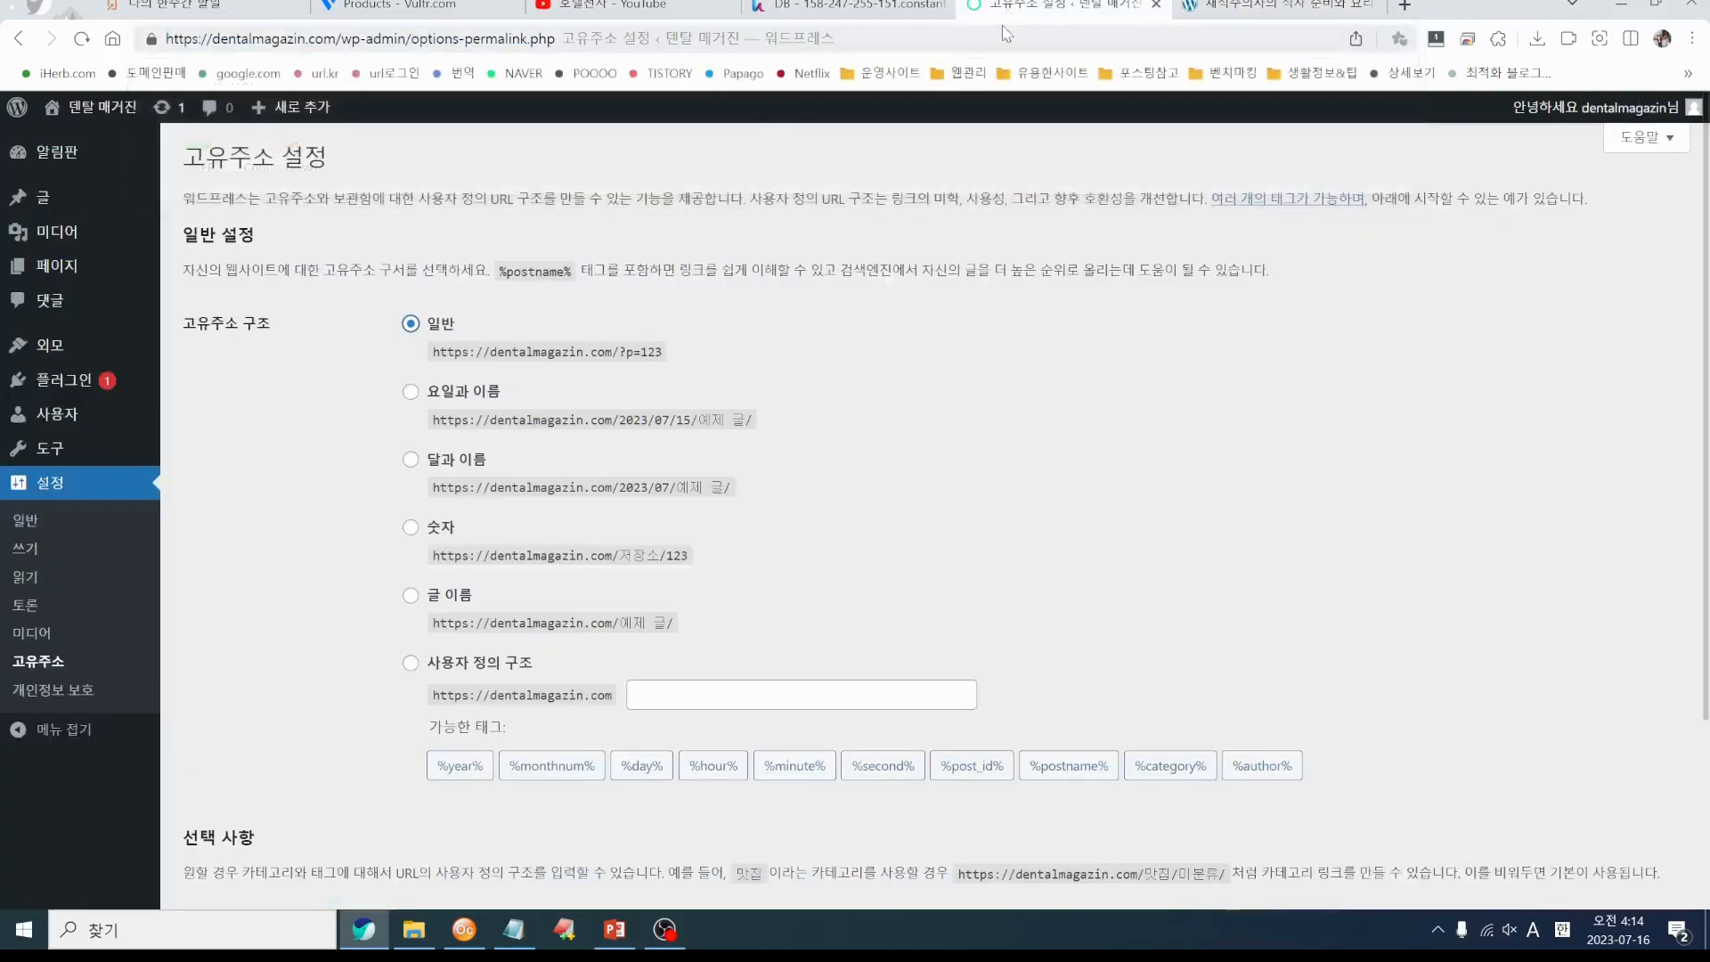
# Return to the dentalmagazin.com permalink settings, choose the 글 이름 structure and save the changes
pyautogui.click(1002, 11)
pyautogui.click(410, 596)
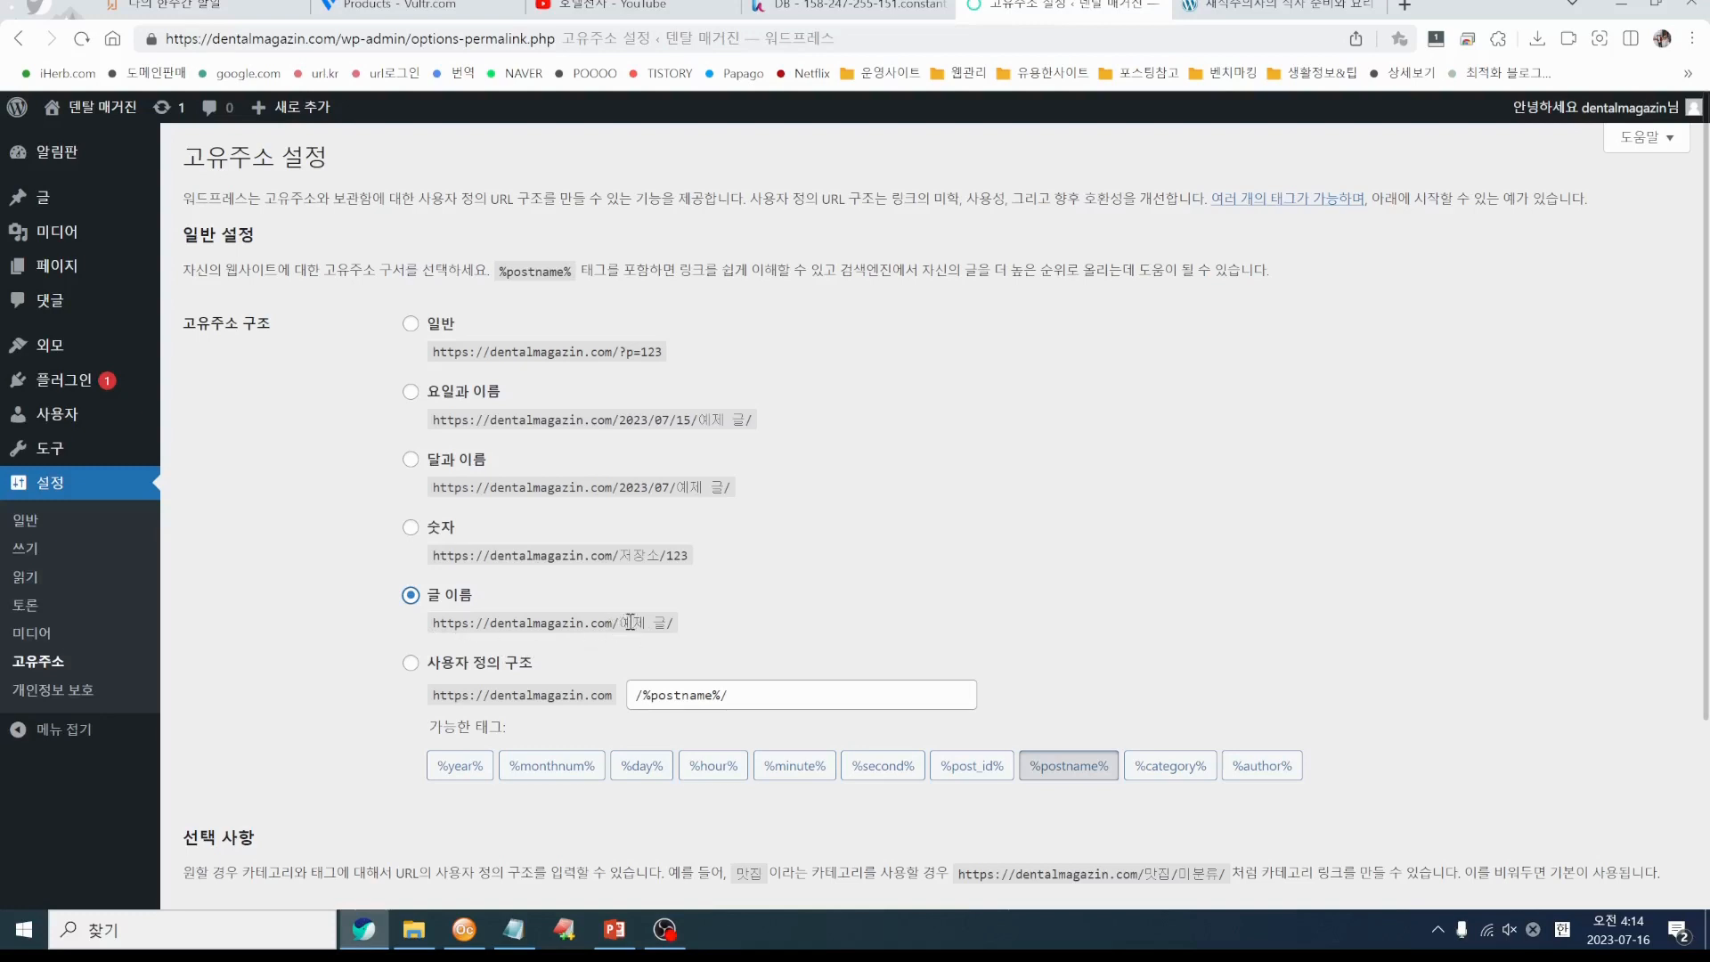
pyautogui.scroll(-3, 774, 621)
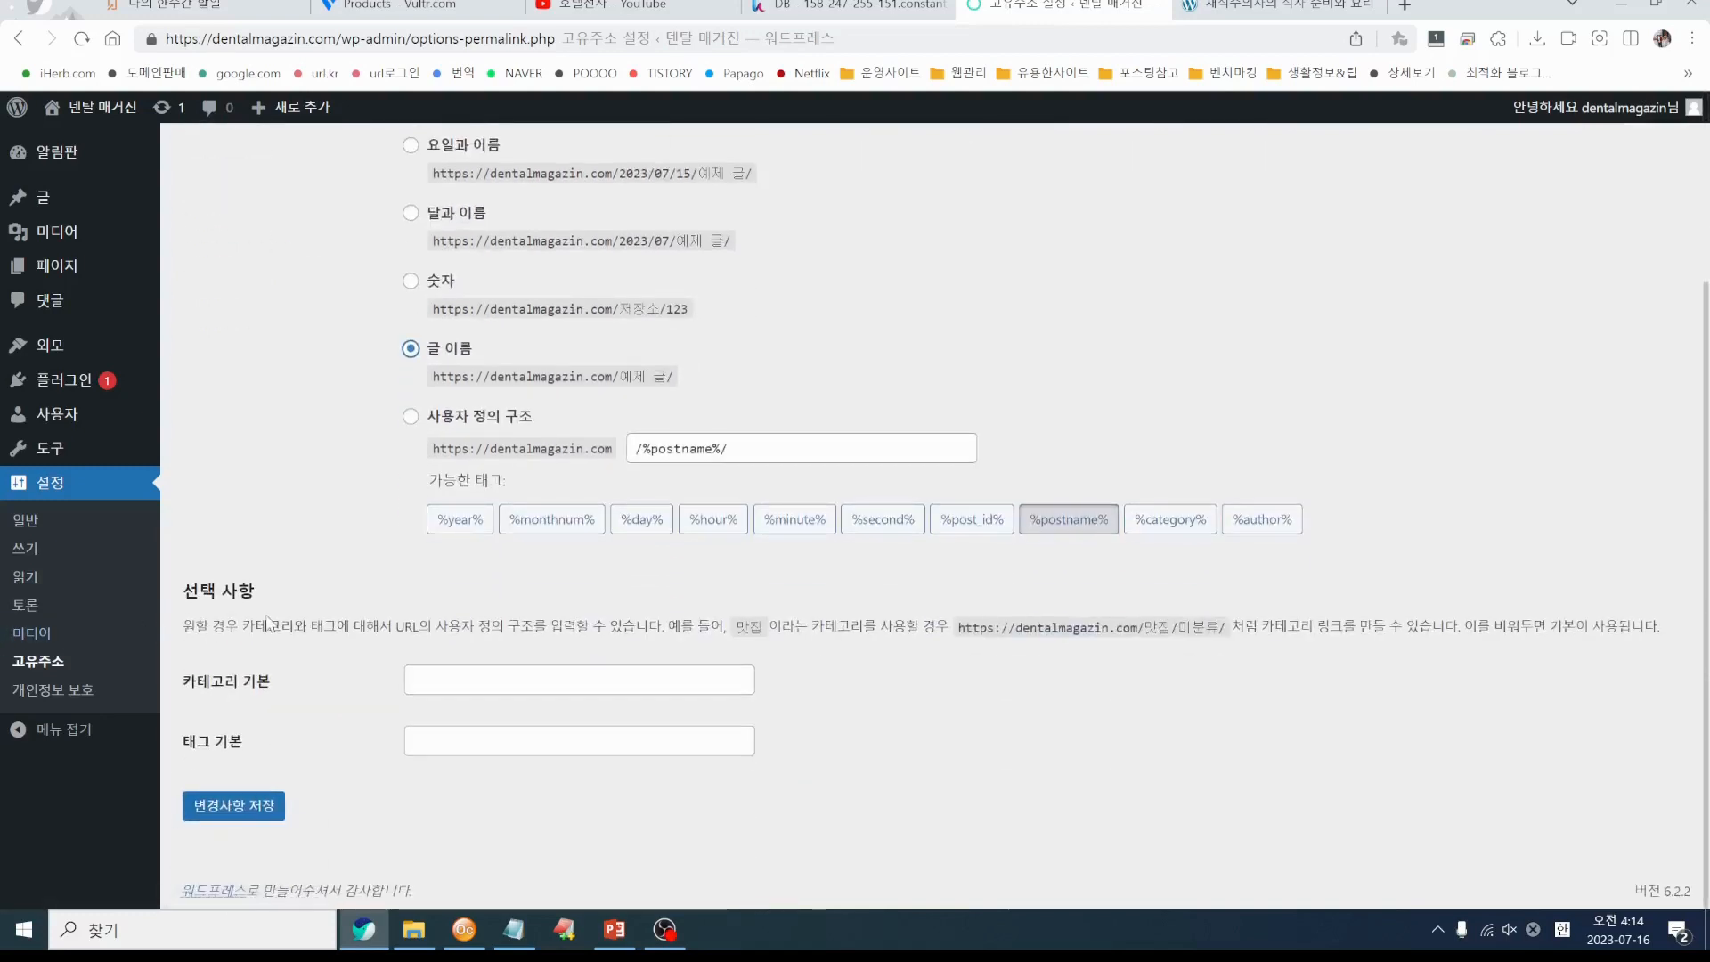
pyautogui.click(230, 812)
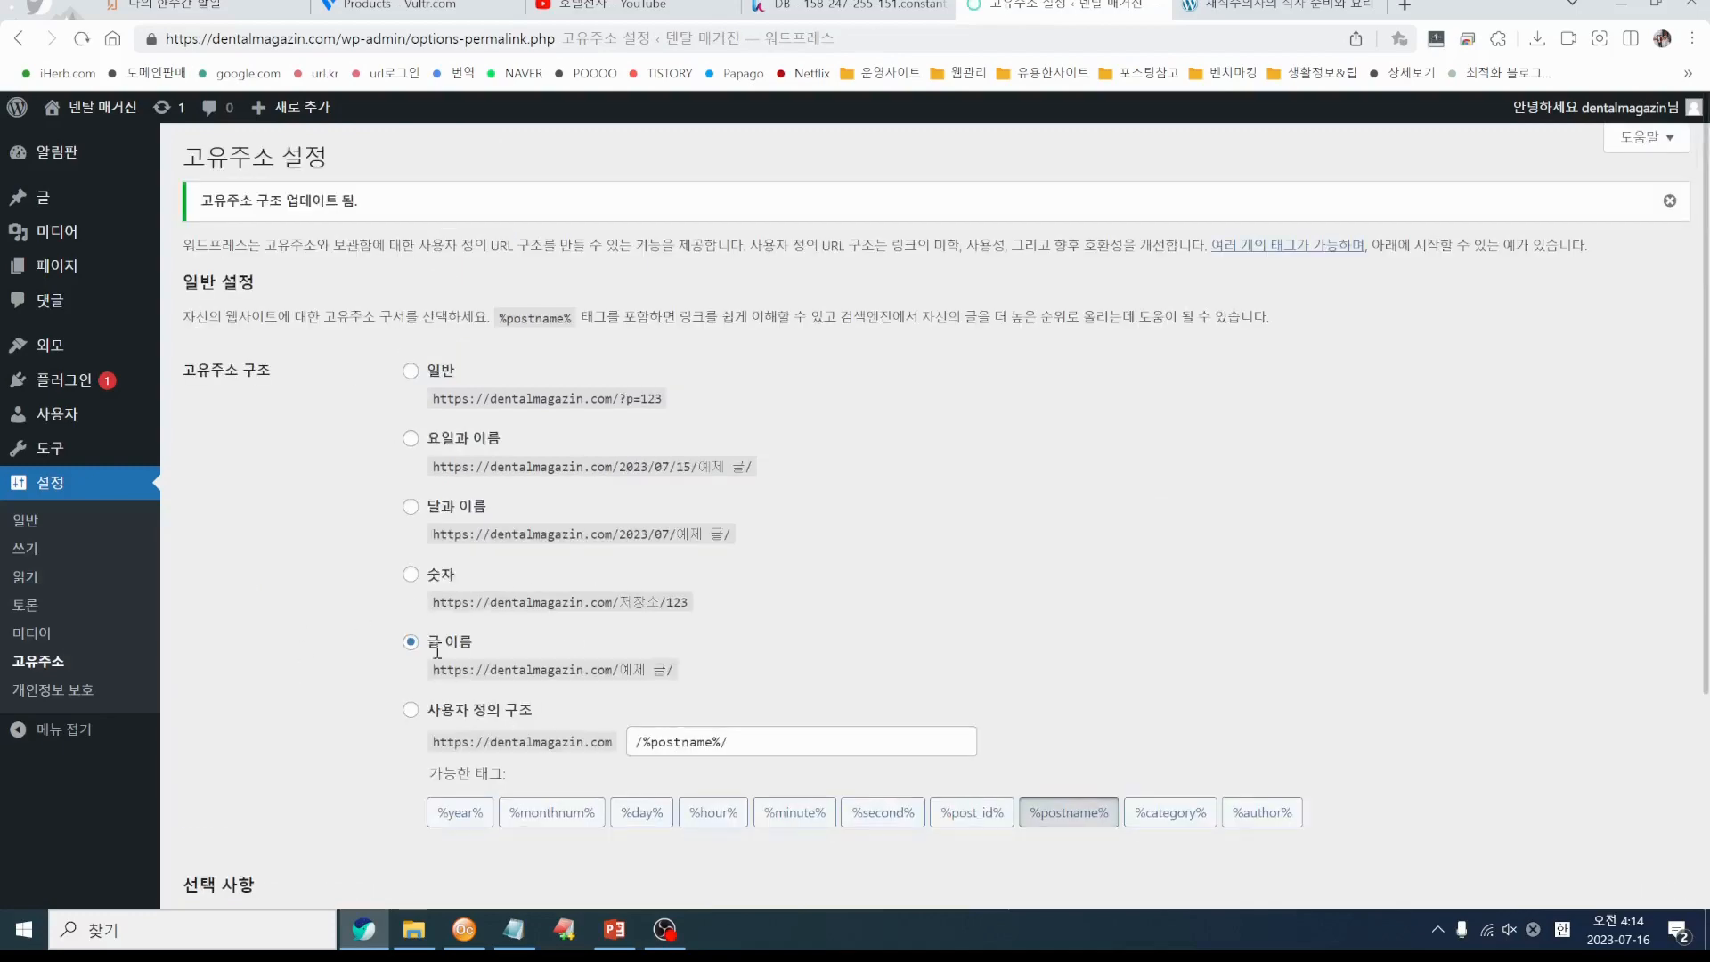
pyautogui.scroll(-3, 365, 783)
pyautogui.scroll(3, 311, 795)
# Visit the dashboard home and open the list of all posts
pyautogui.moveTo(52, 205)
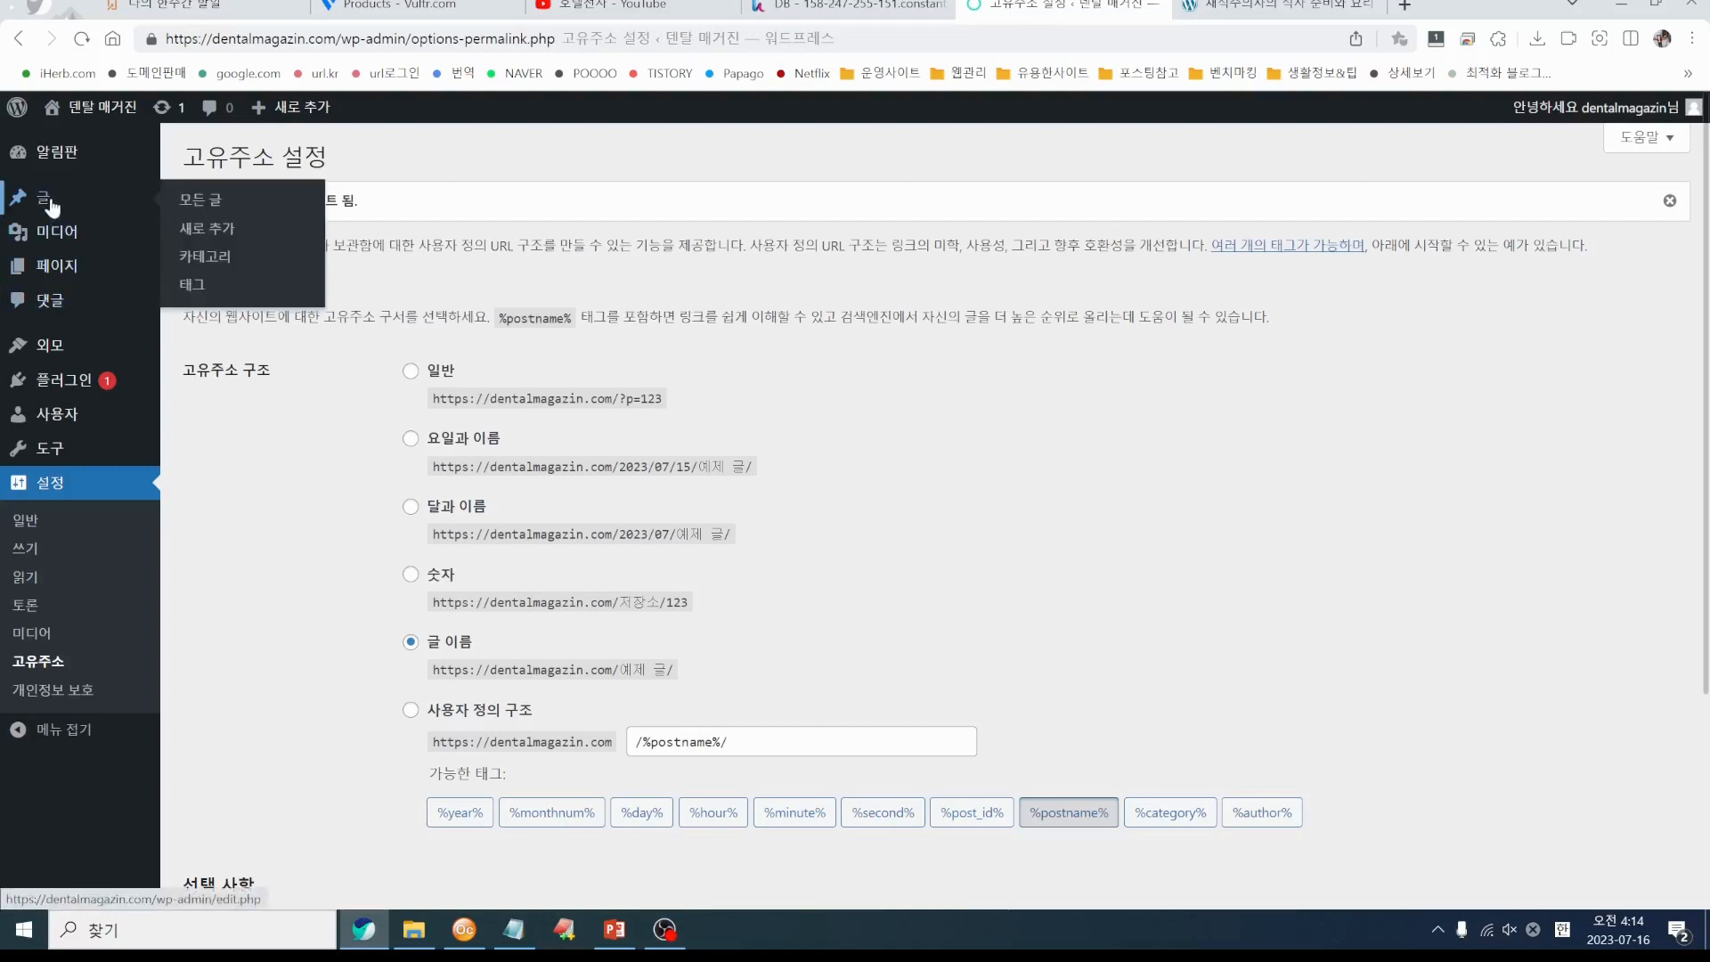
pyautogui.click(54, 152)
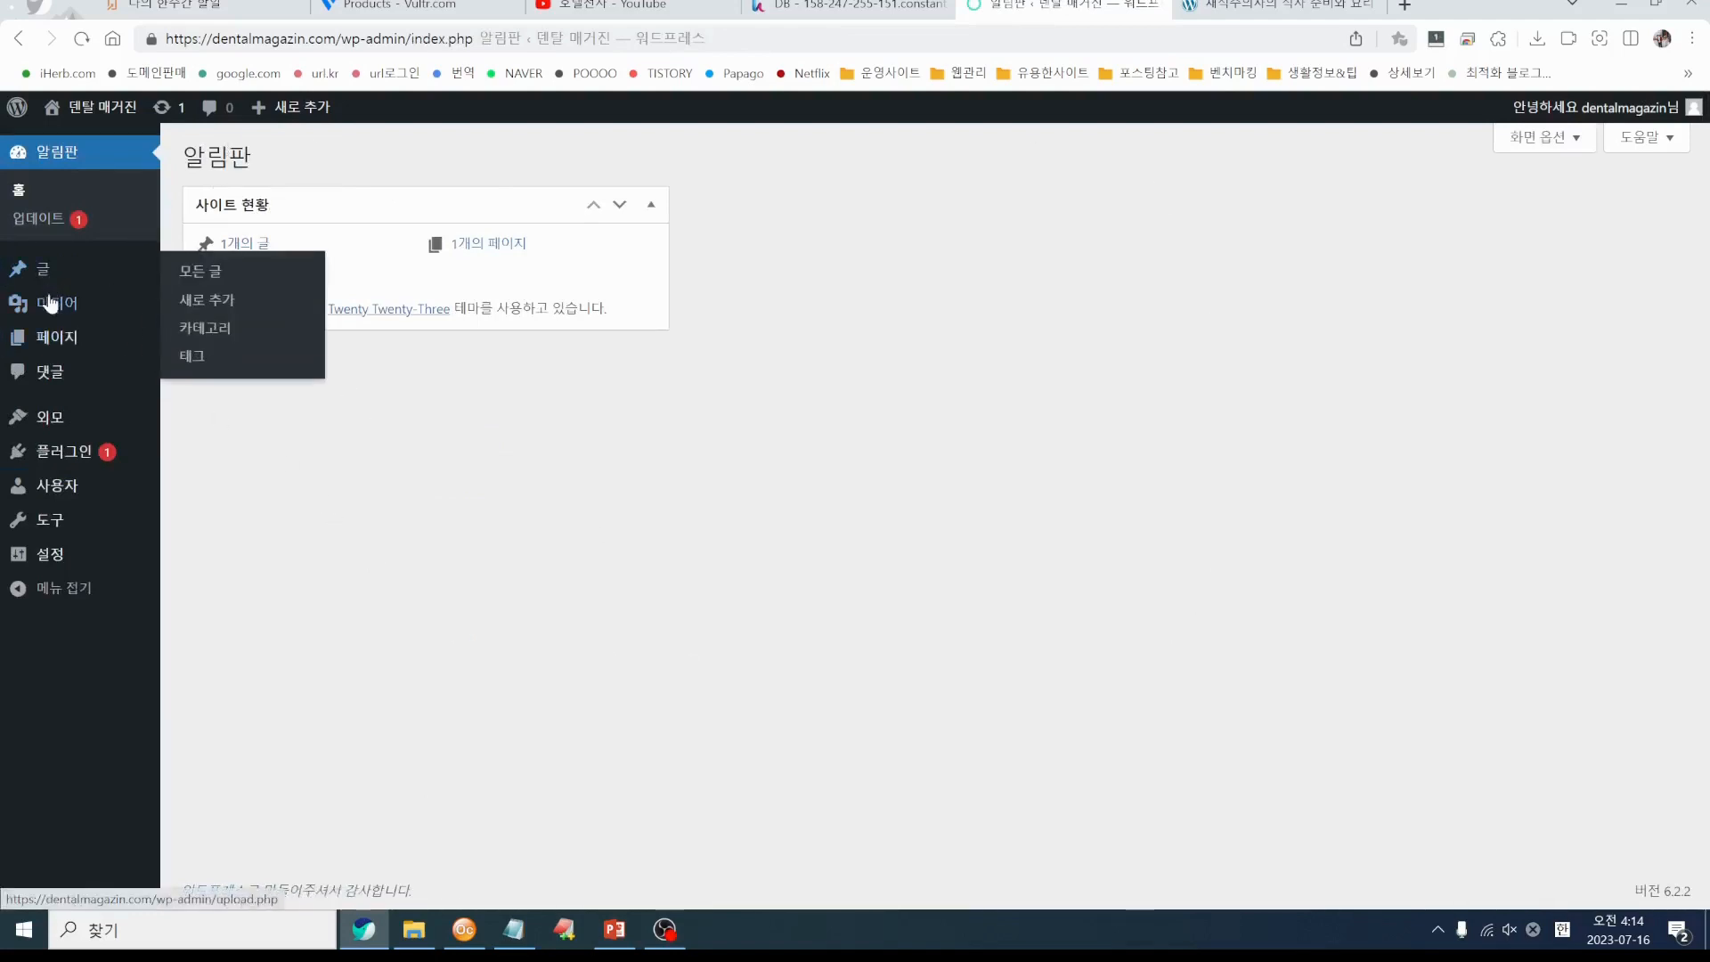
pyautogui.click(43, 270)
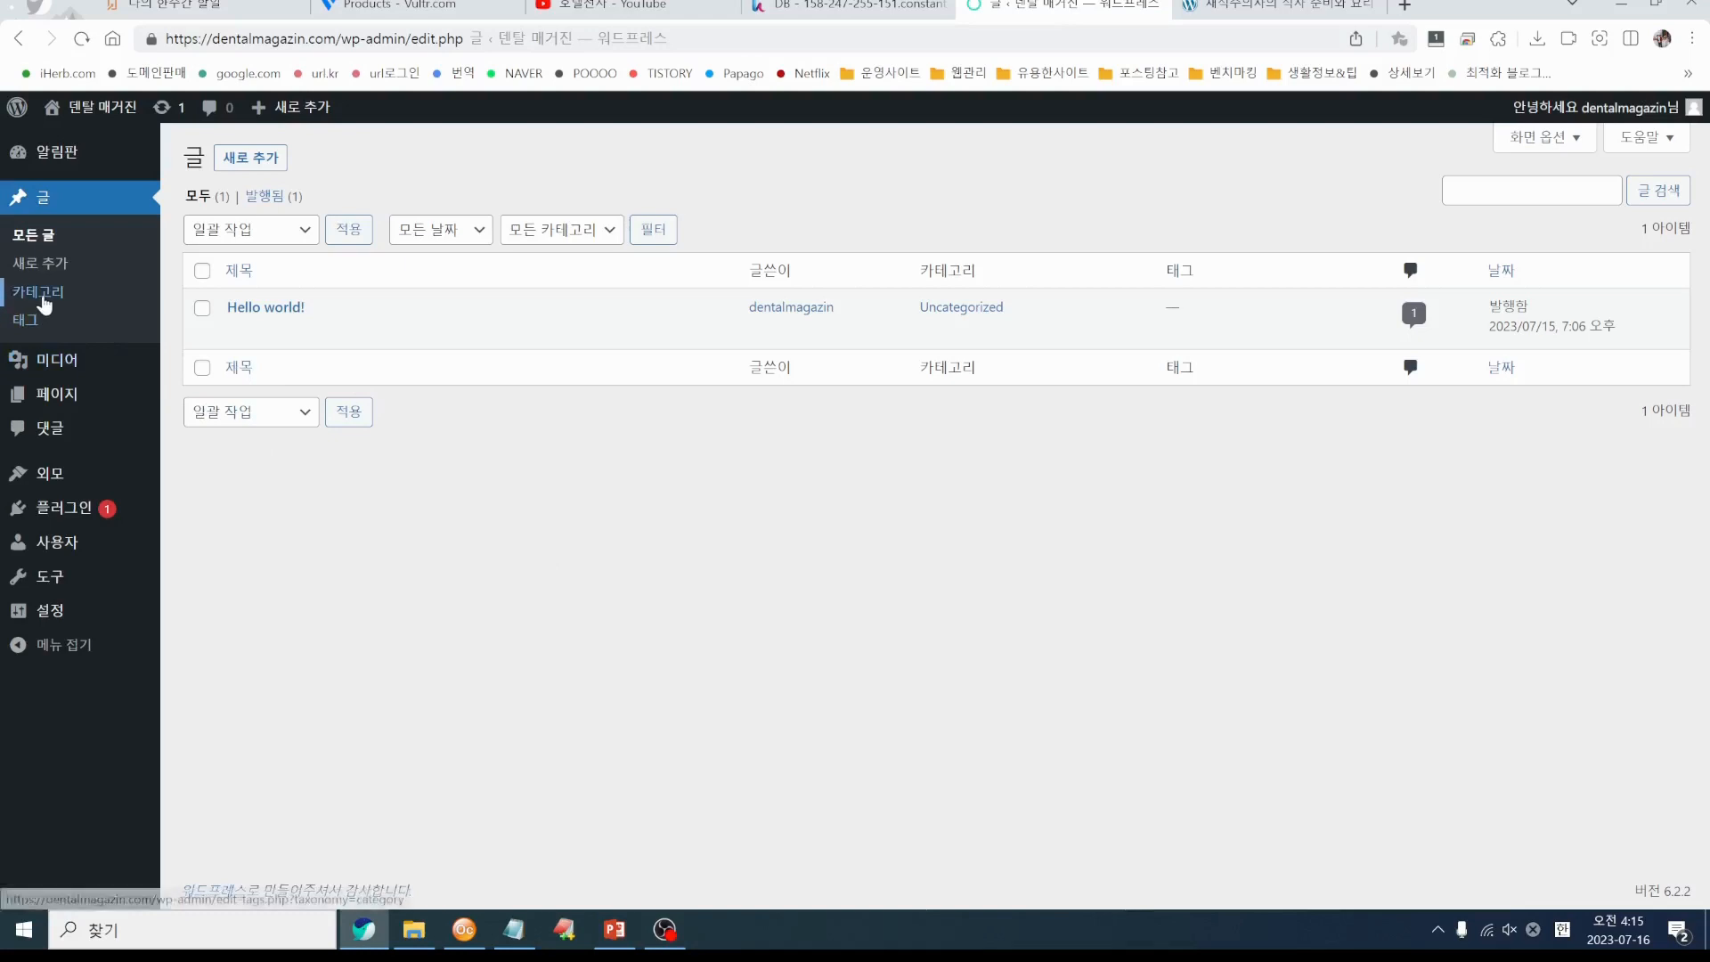
# Add a post category named "의료장비" with the description "의료장비 입니다."
pyautogui.click(53, 303)
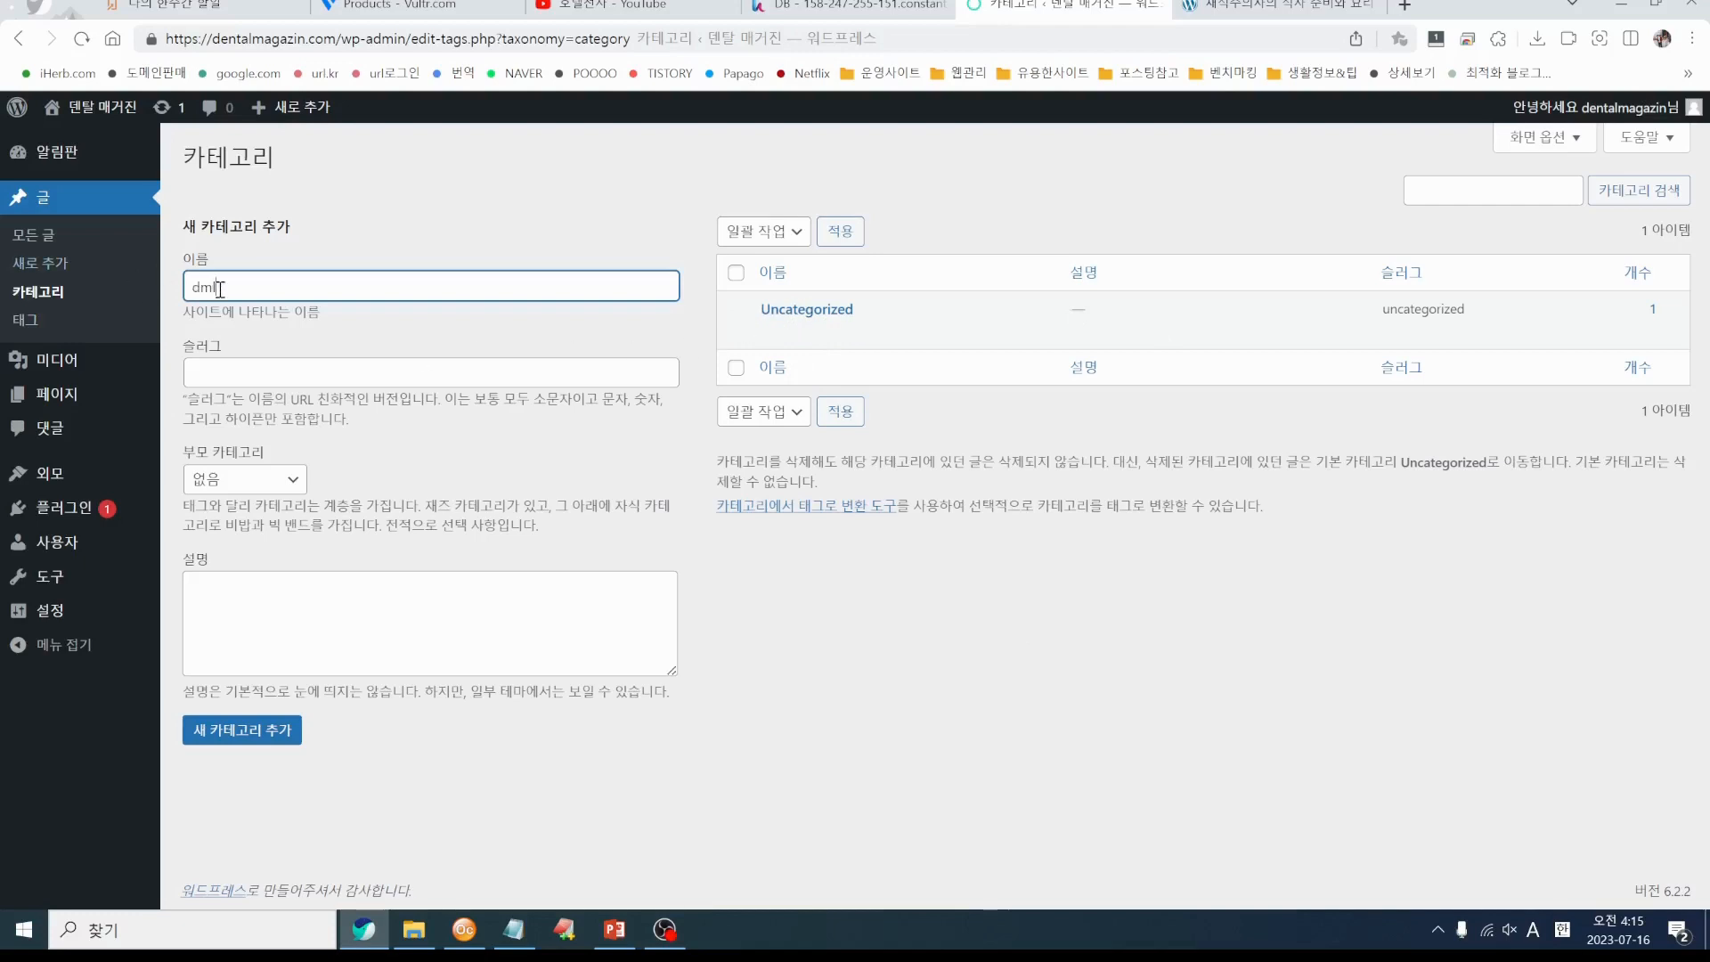
pyautogui.press('BackSpace')
pyautogui.press('BackSpace')
pyautogui.press('BackSpace')
pyautogui.press('Hangul')
pyautogui.write('의료재')
pyautogui.write('비')
pyautogui.click(252, 634)
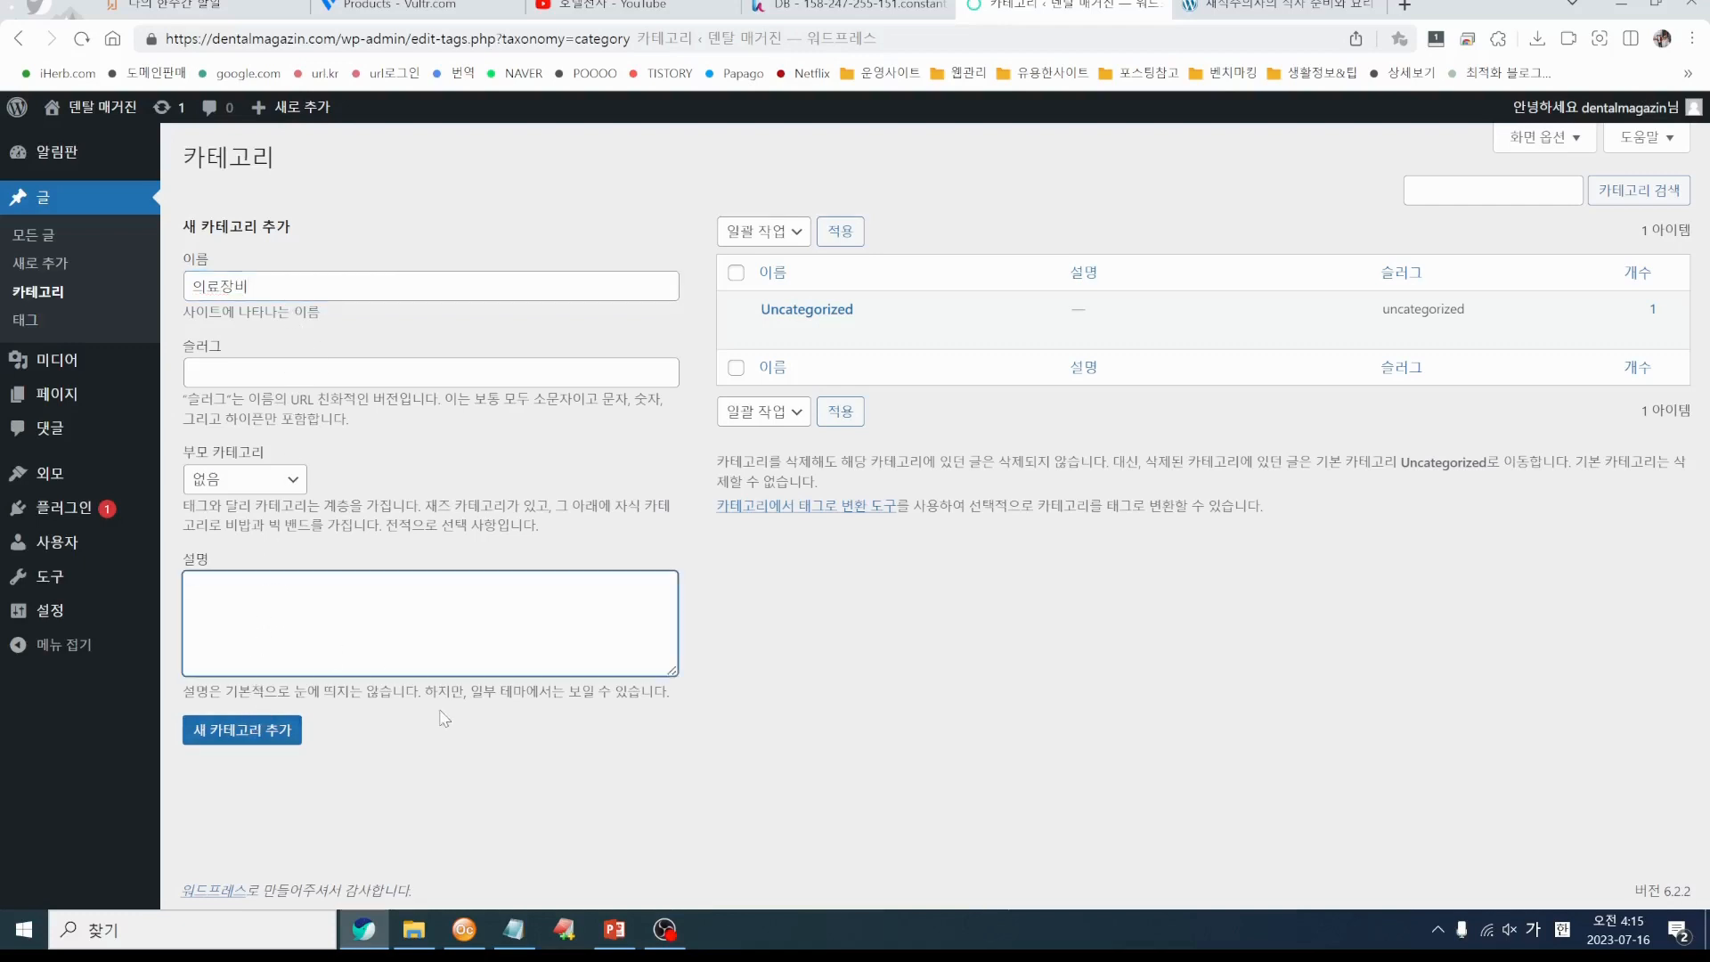
pyautogui.write('의료장비 입니다')
pyautogui.click(241, 741)
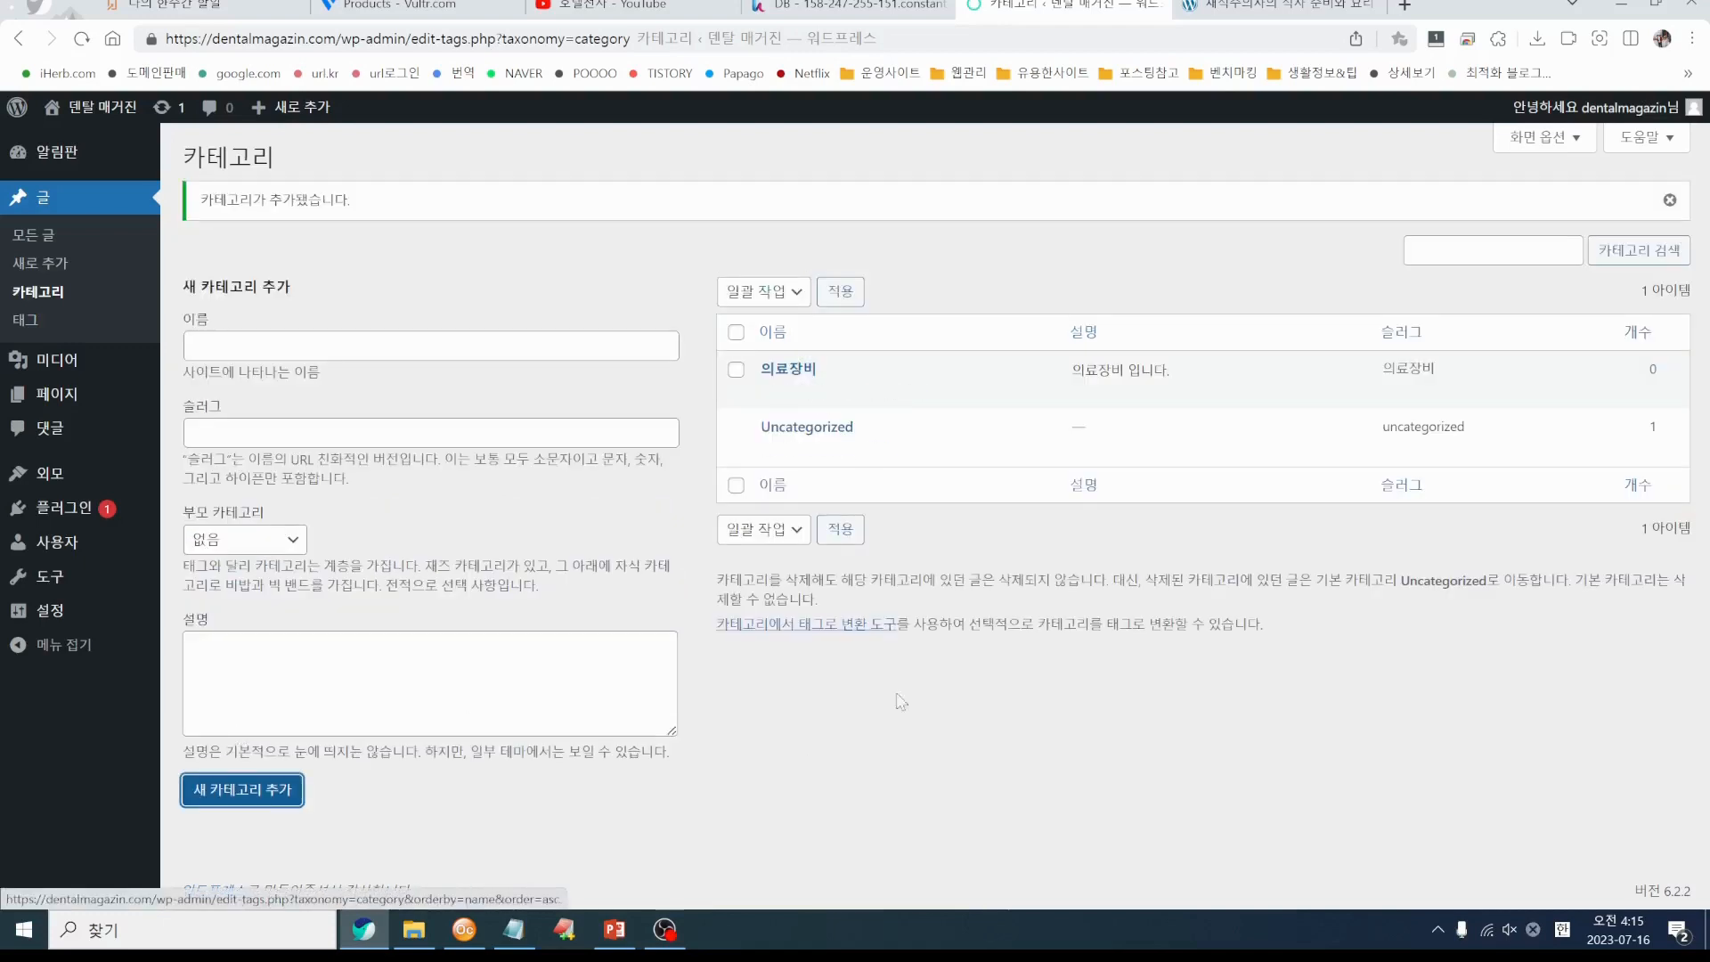
# Add a second post category named "취업정보"
pyautogui.click(296, 347)
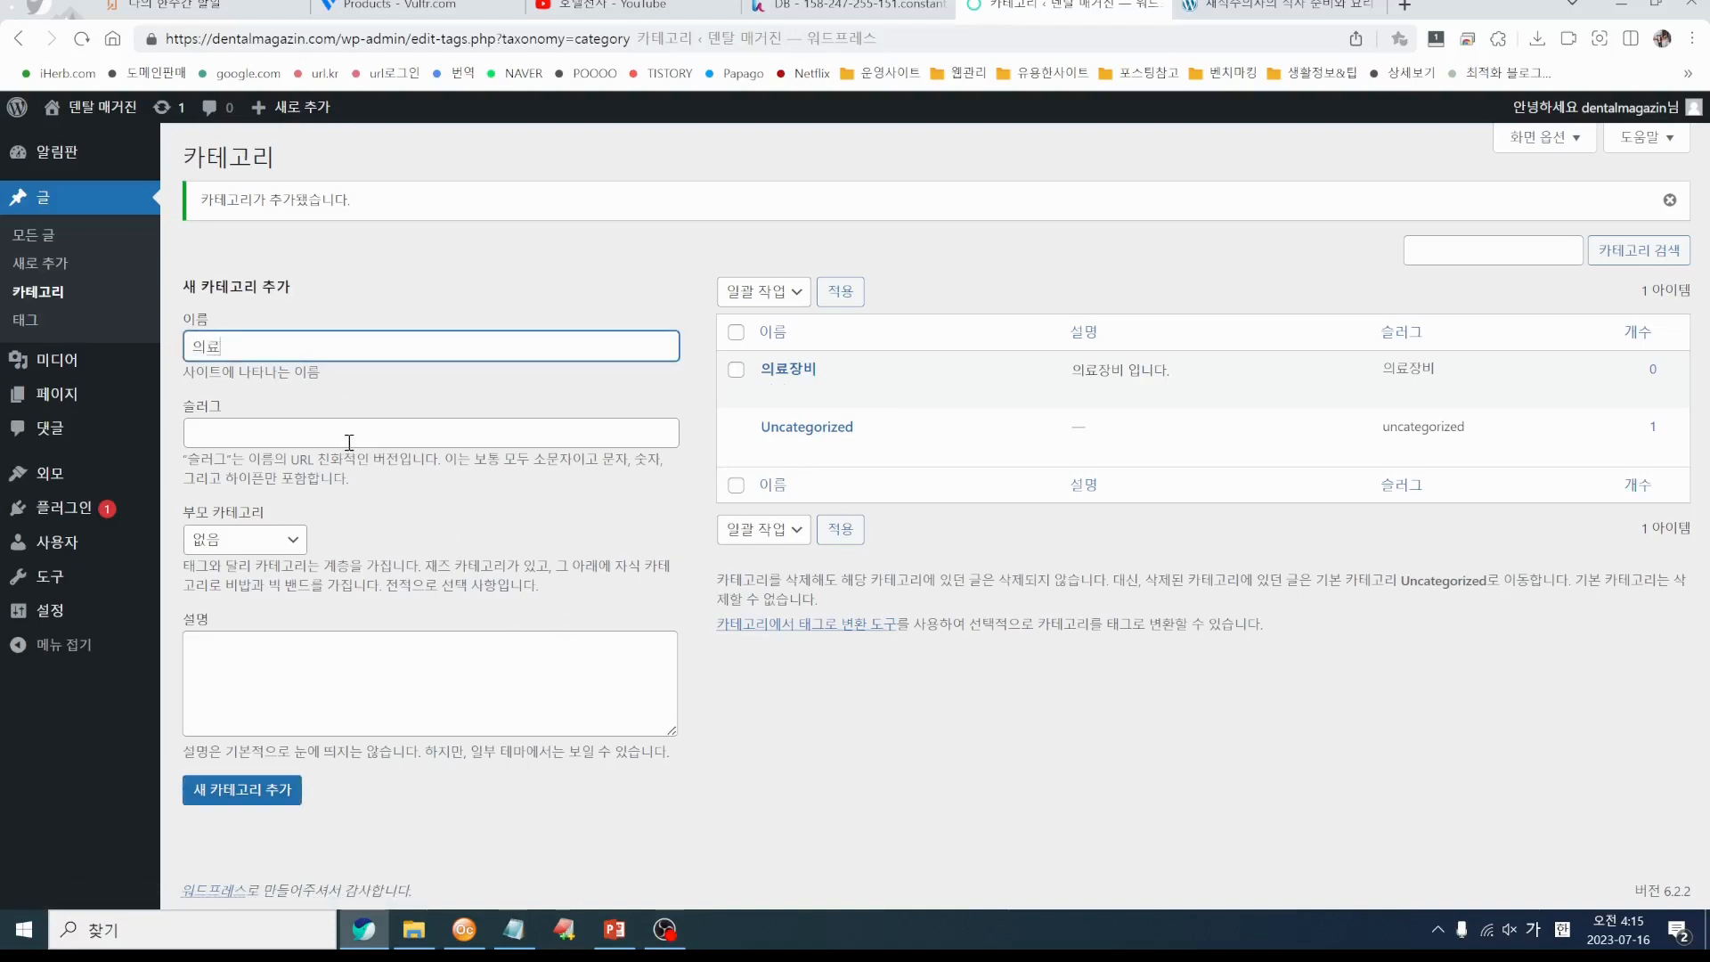
pyautogui.write('의료')
pyautogui.press('BackSpace')
pyautogui.press('BackSpace')
pyautogui.write('쉐')
pyautogui.click(286, 797)
# Add a third post category named "병원리스트"
pyautogui.click(278, 339)
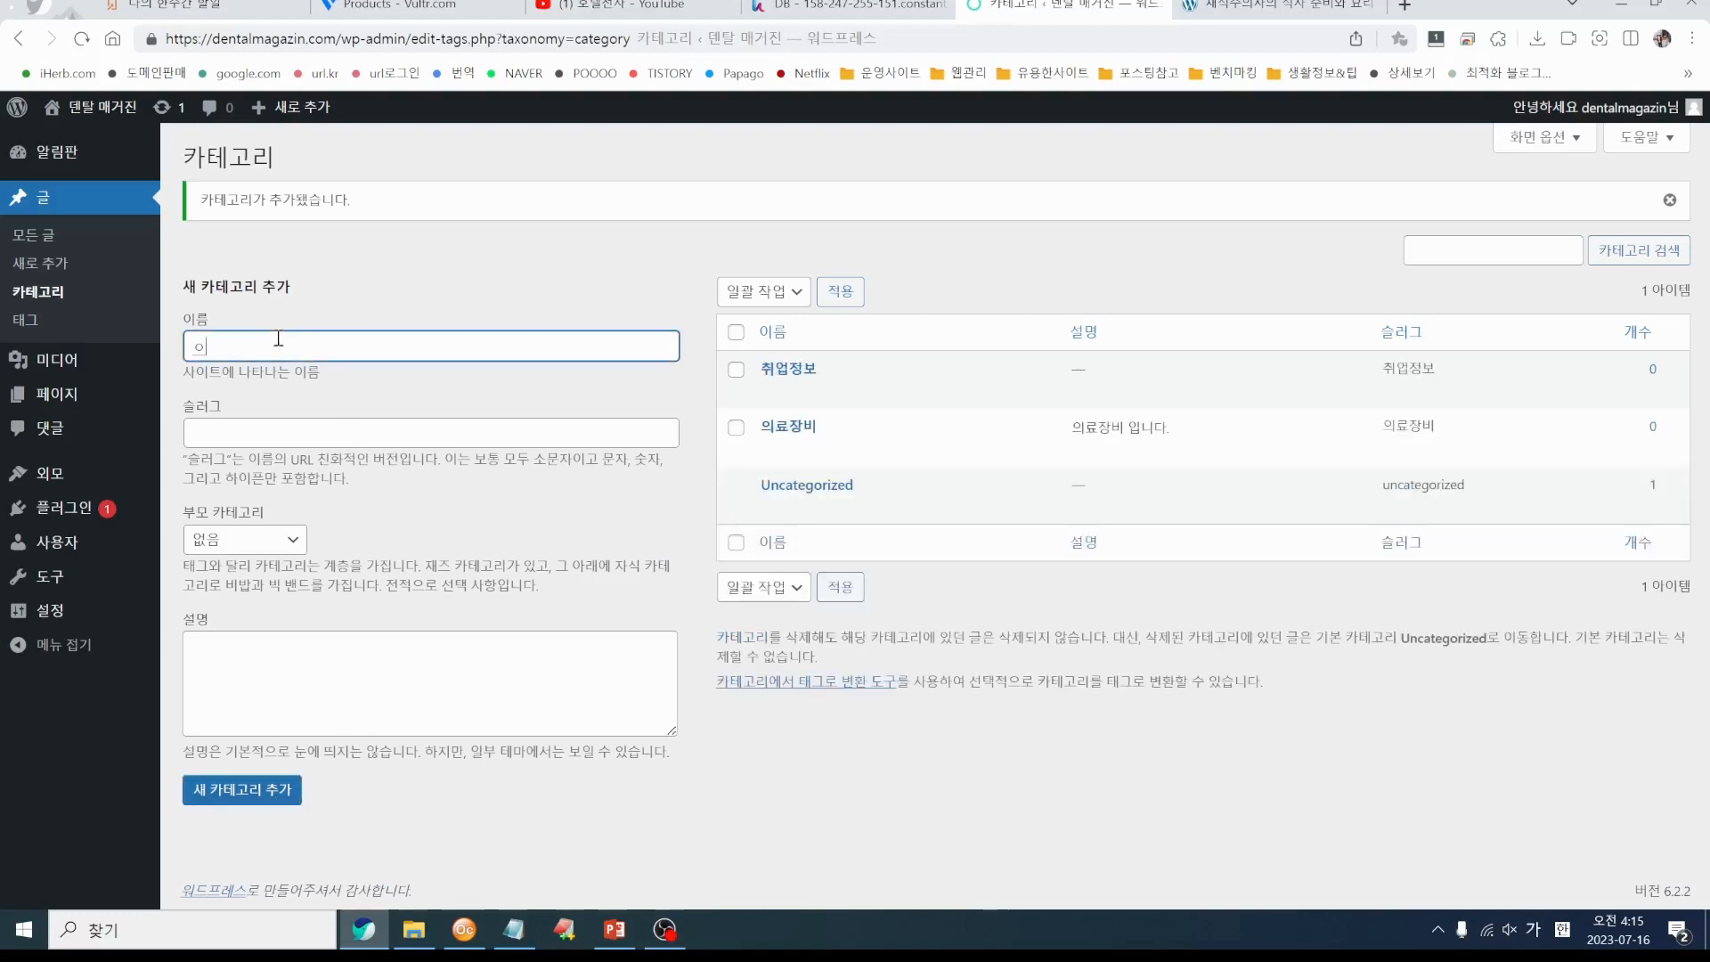
pyautogui.write('의사')
pyautogui.write('스트')
pyautogui.click(236, 790)
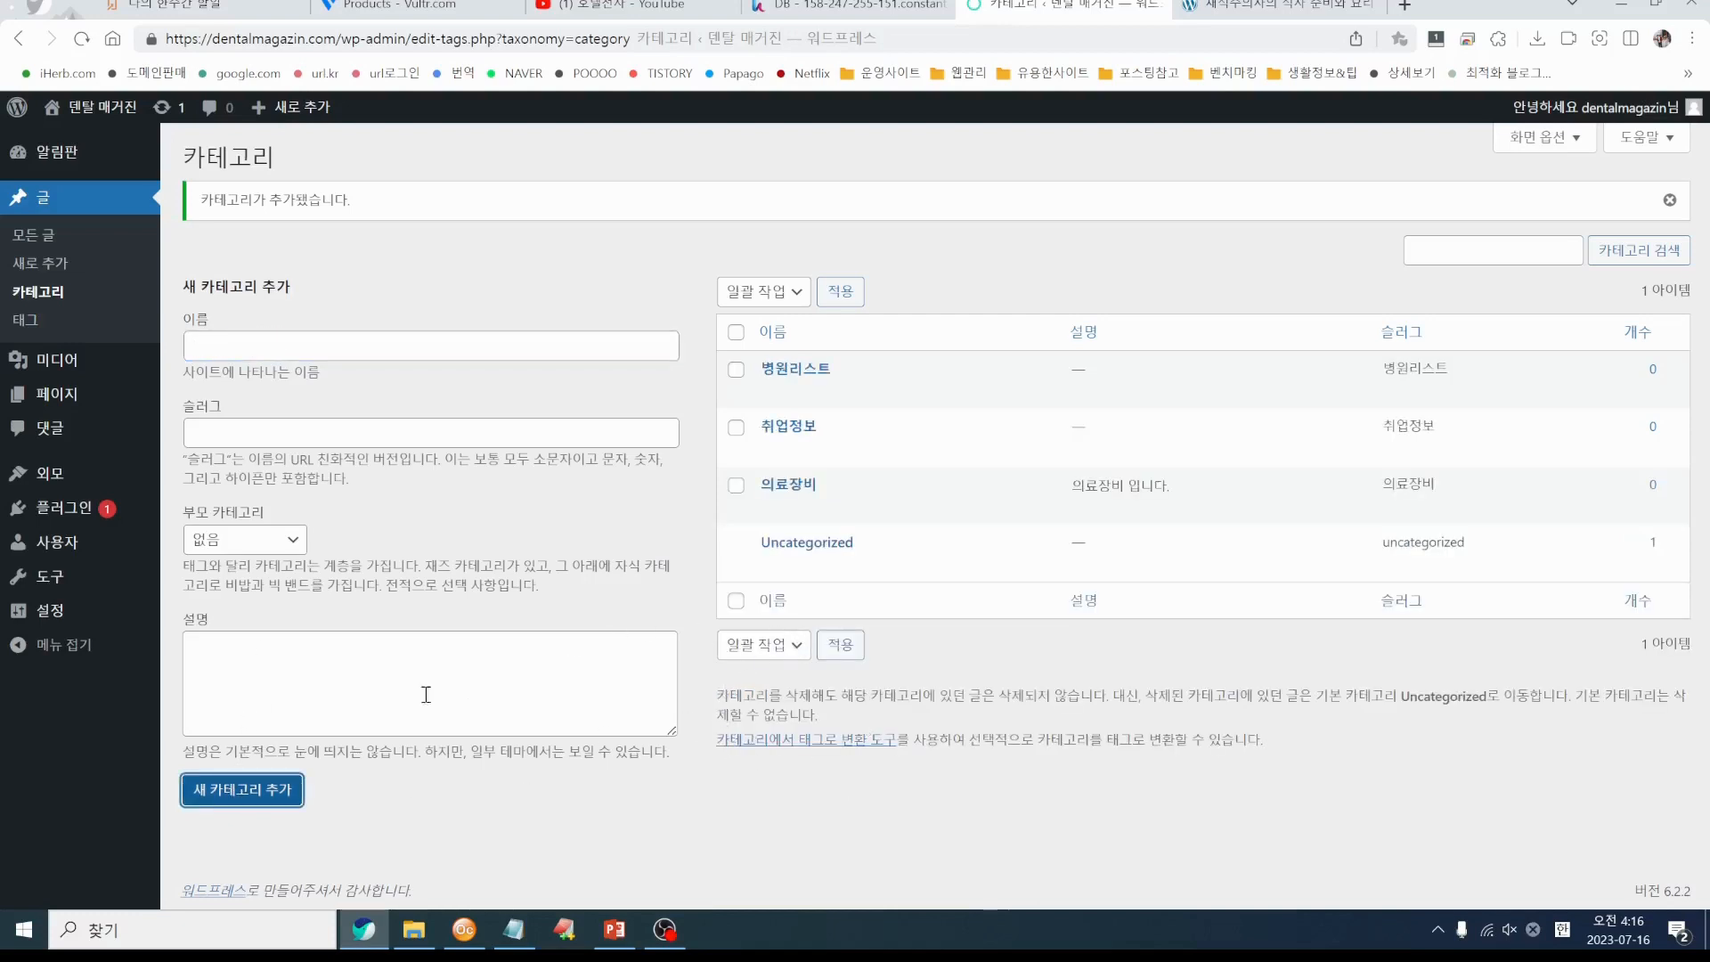
pyautogui.click(405, 647)
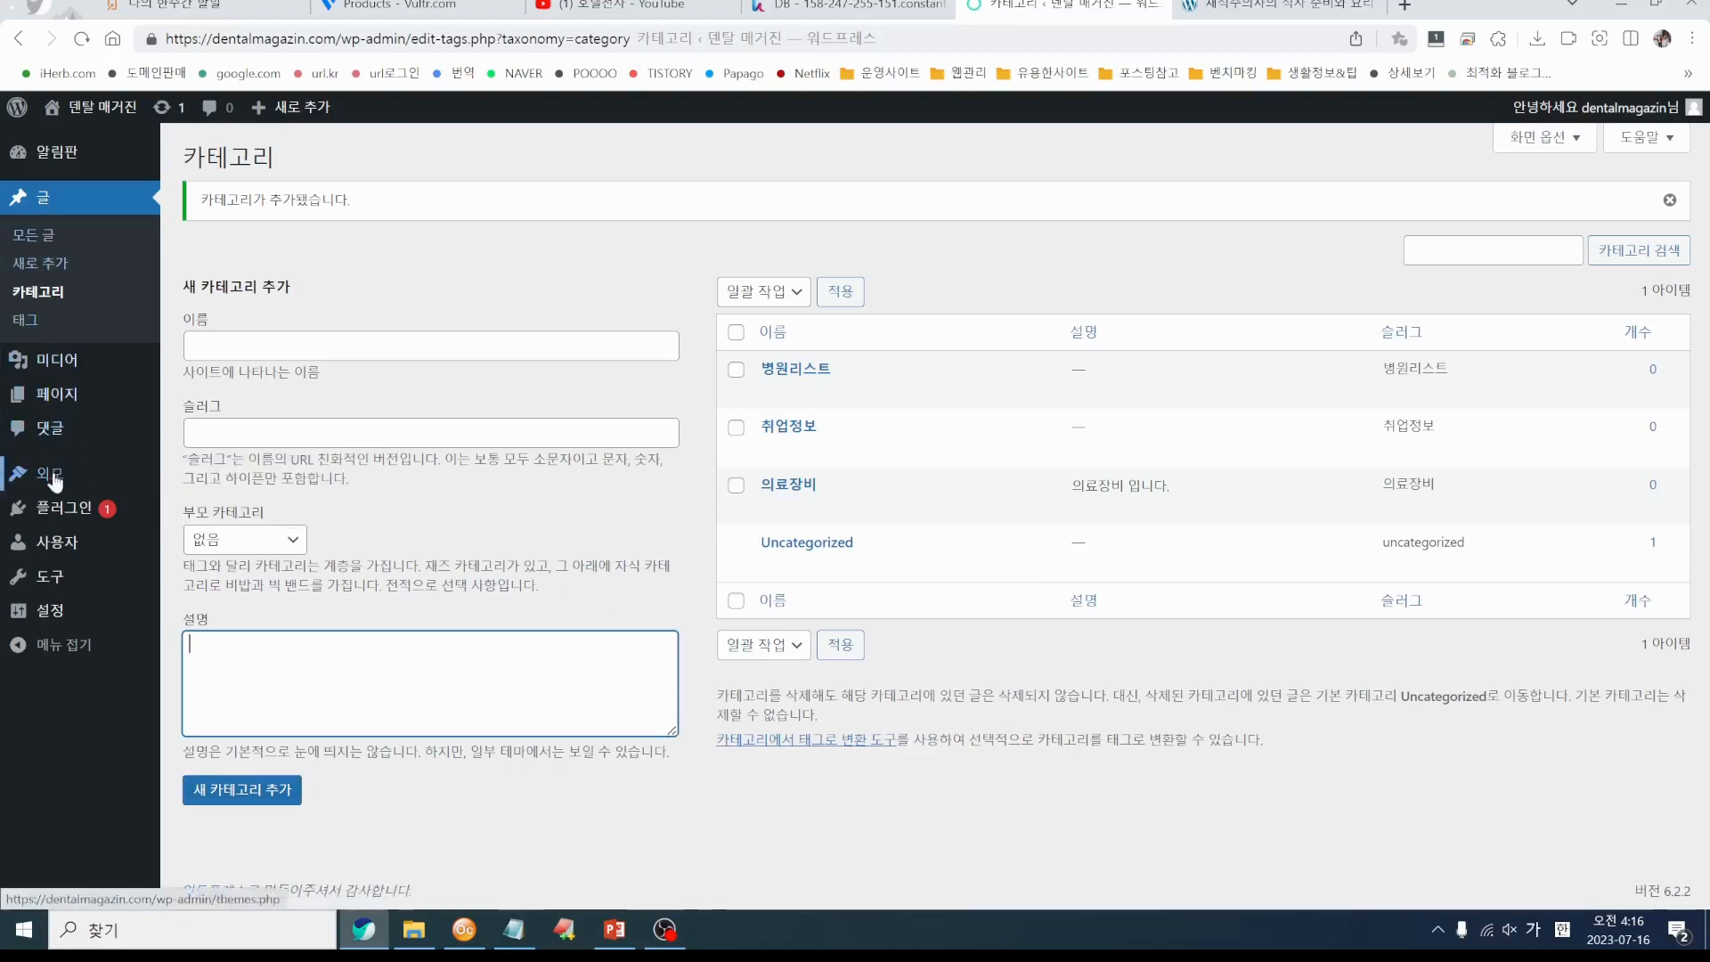
# Start a new post from the list of all posts and dismiss the editor's welcome guide
pyautogui.click(49, 229)
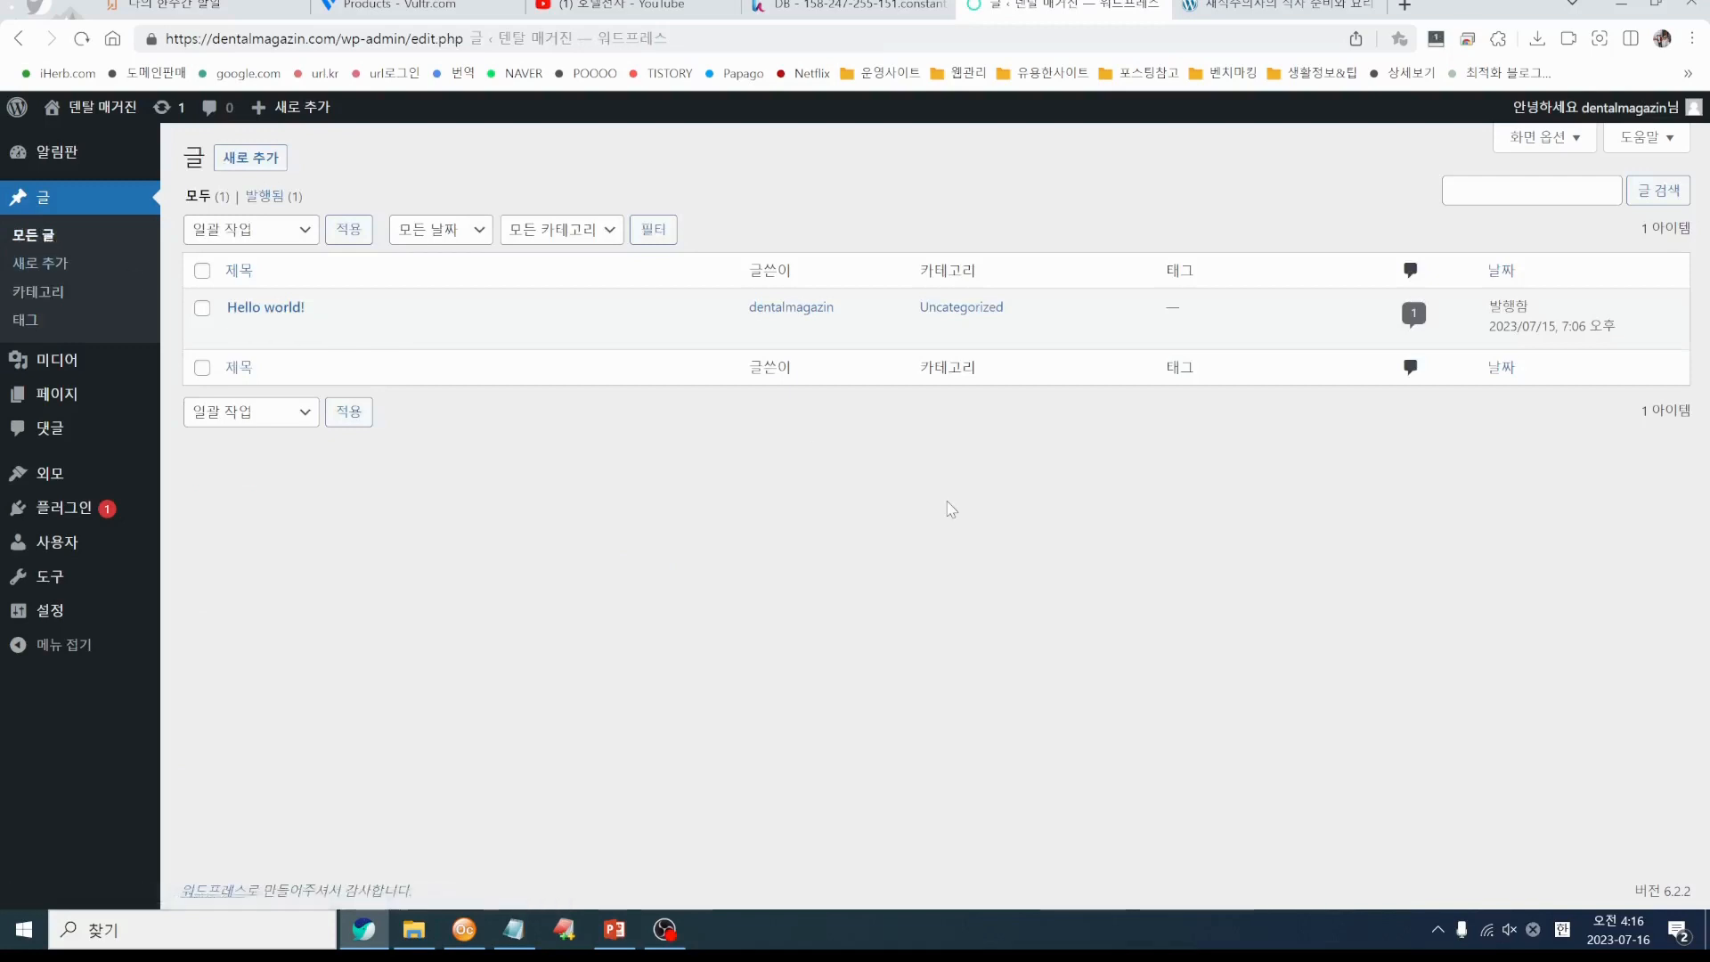
pyautogui.click(248, 158)
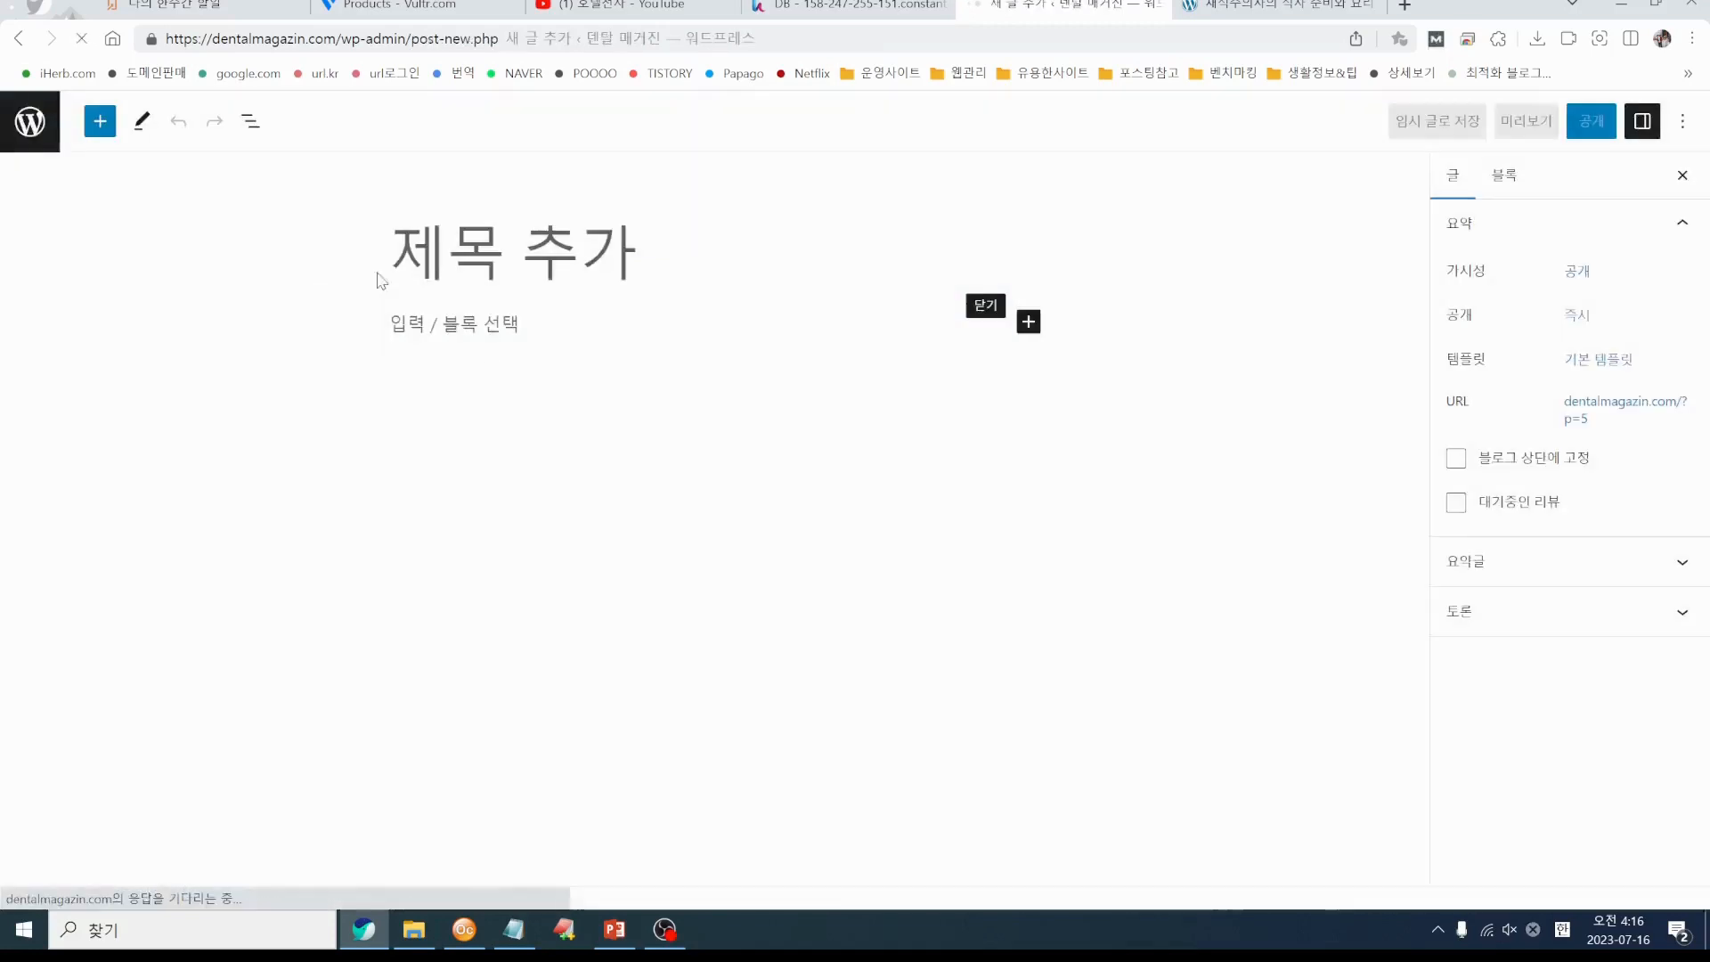
pyautogui.click(965, 749)
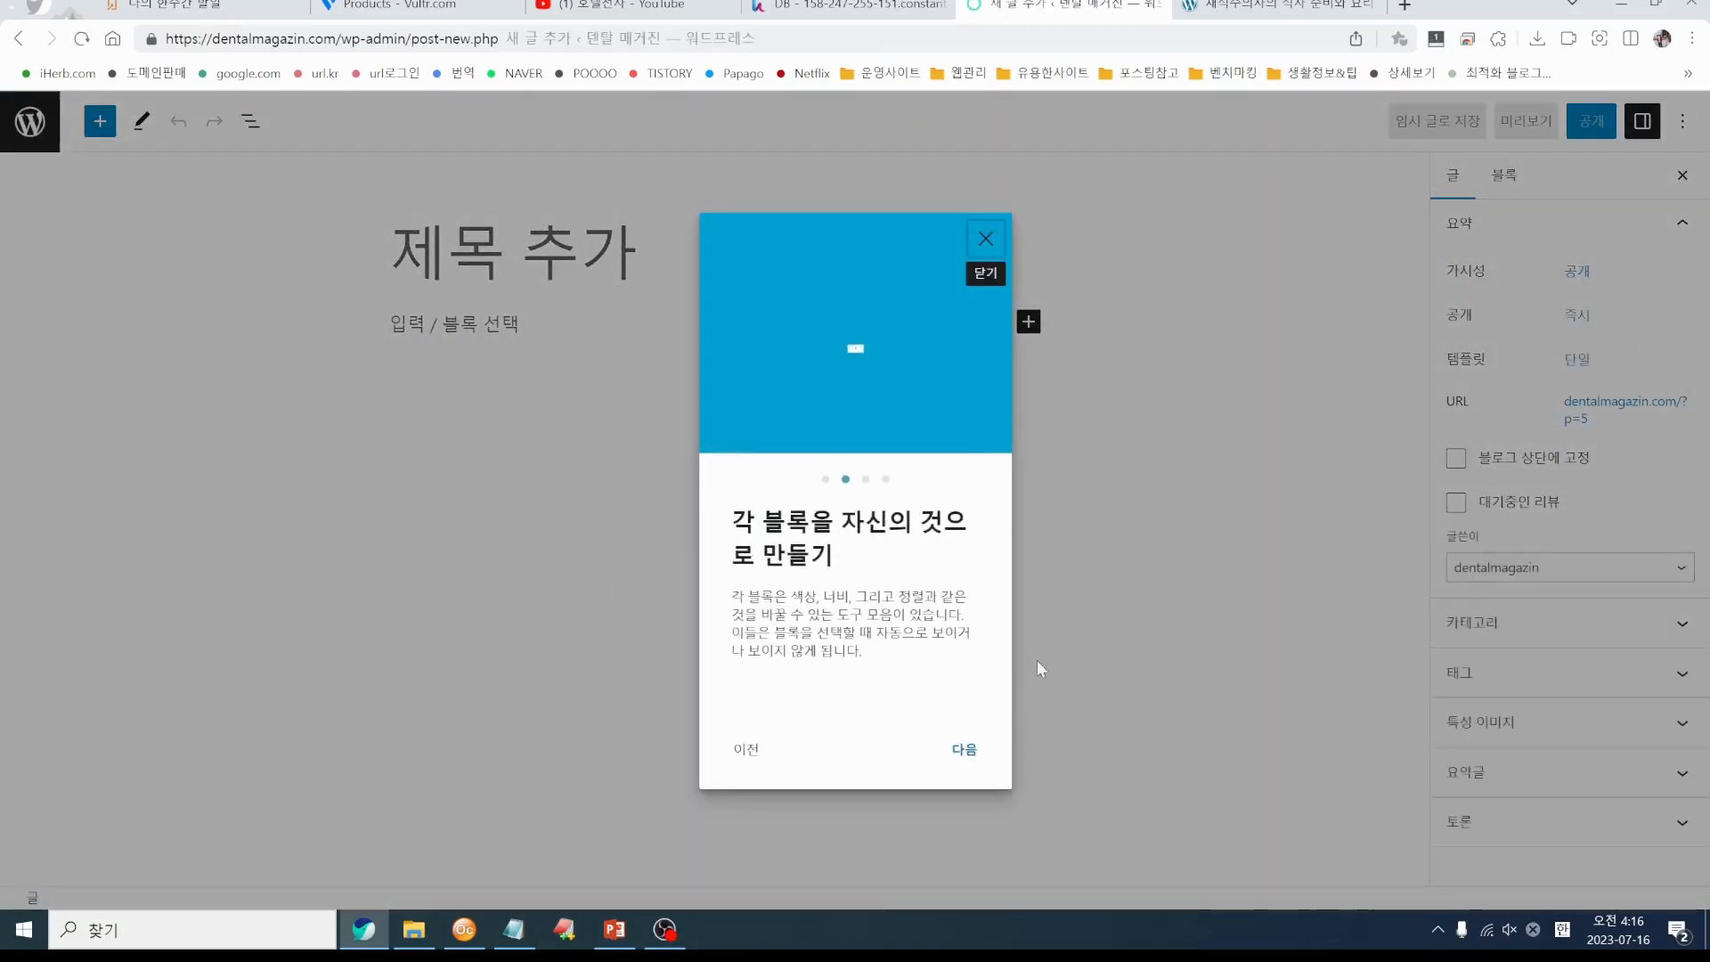
pyautogui.click(985, 238)
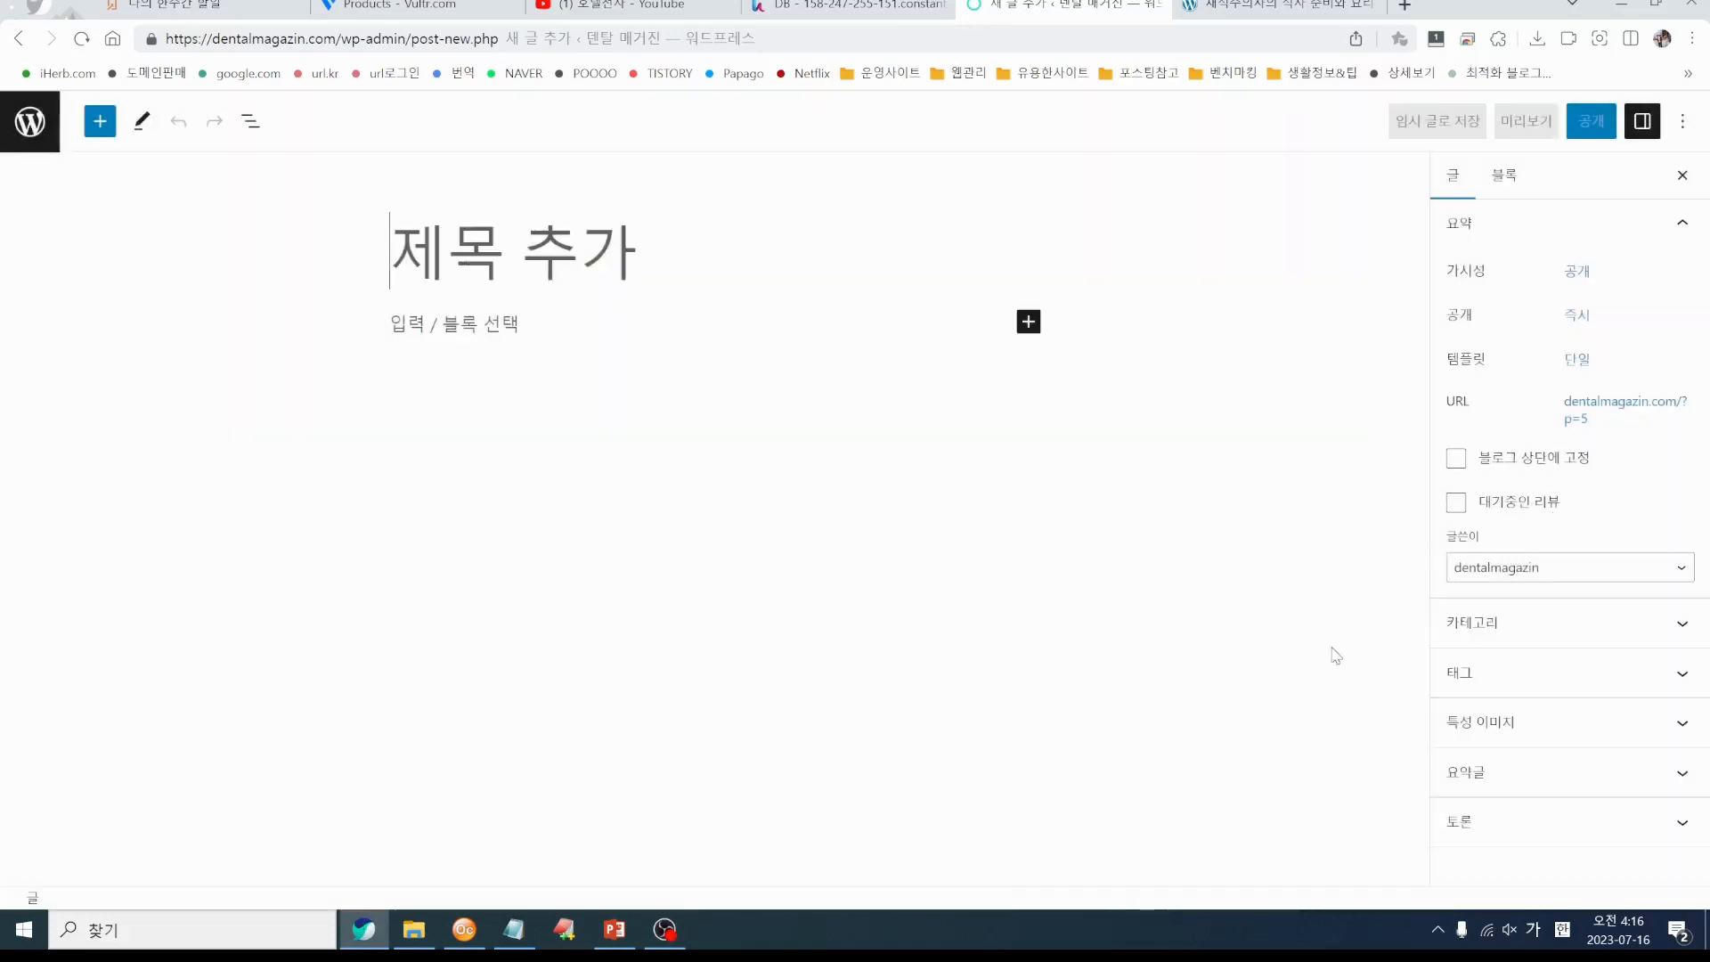
# Assign the new post to the "의료장비" category and leave the editor, discarding the unsaved changes
pyautogui.click(1515, 631)
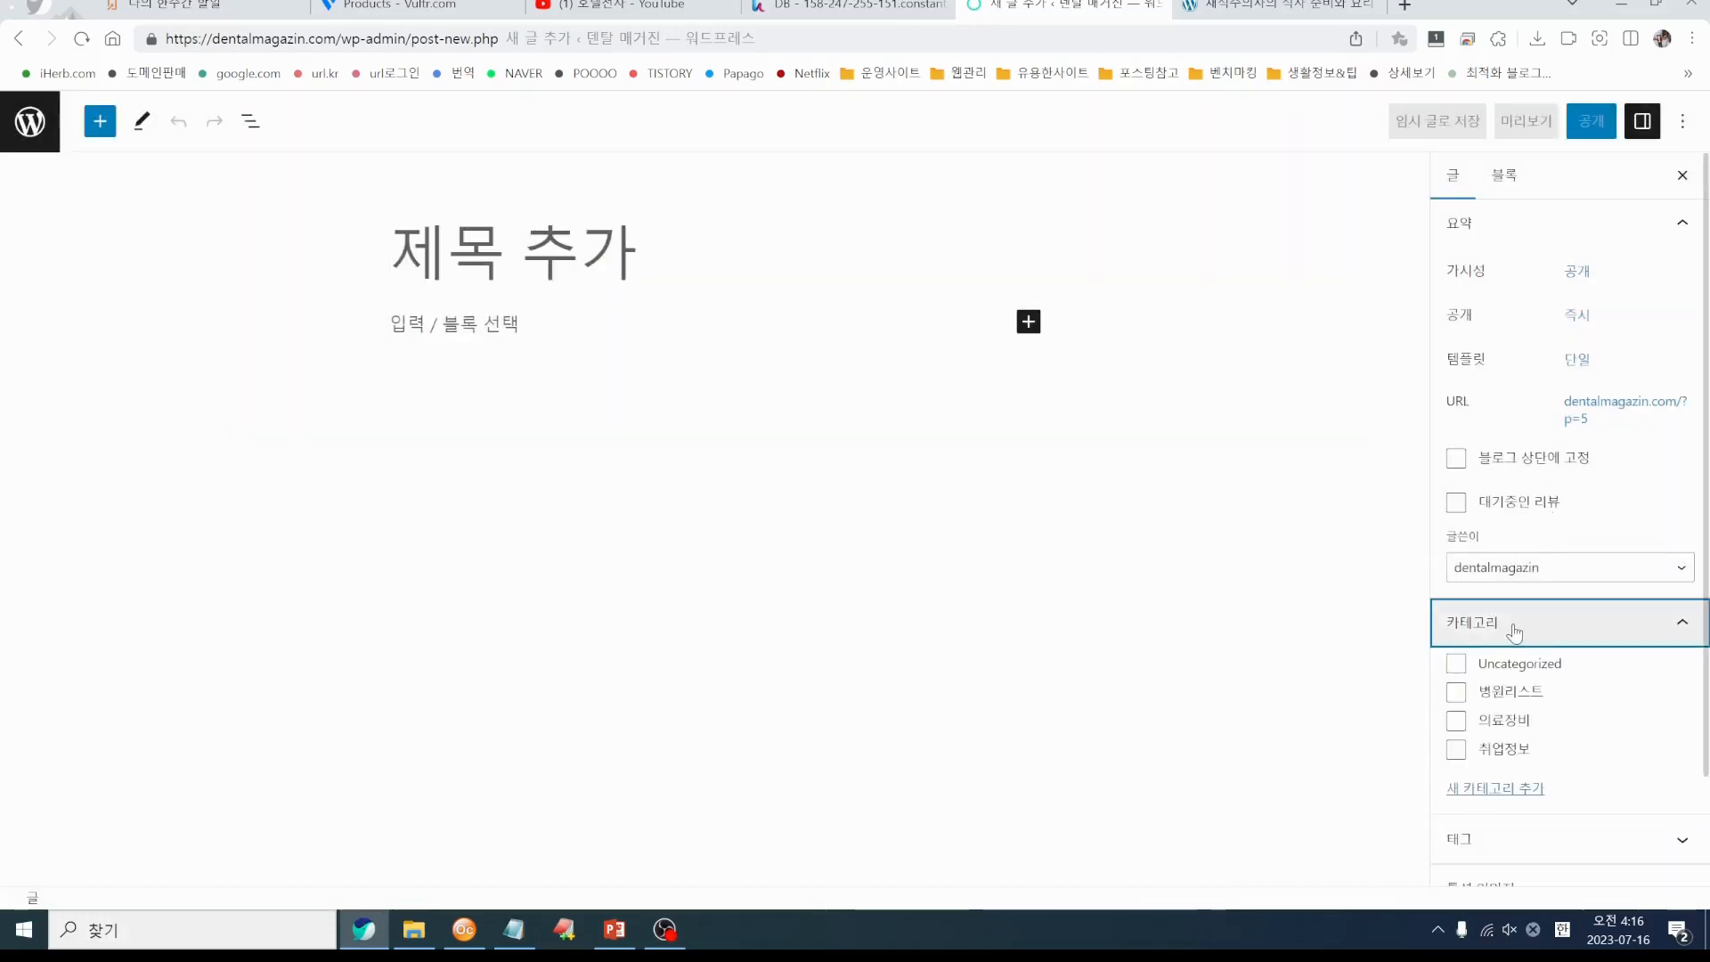
pyautogui.click(481, 255)
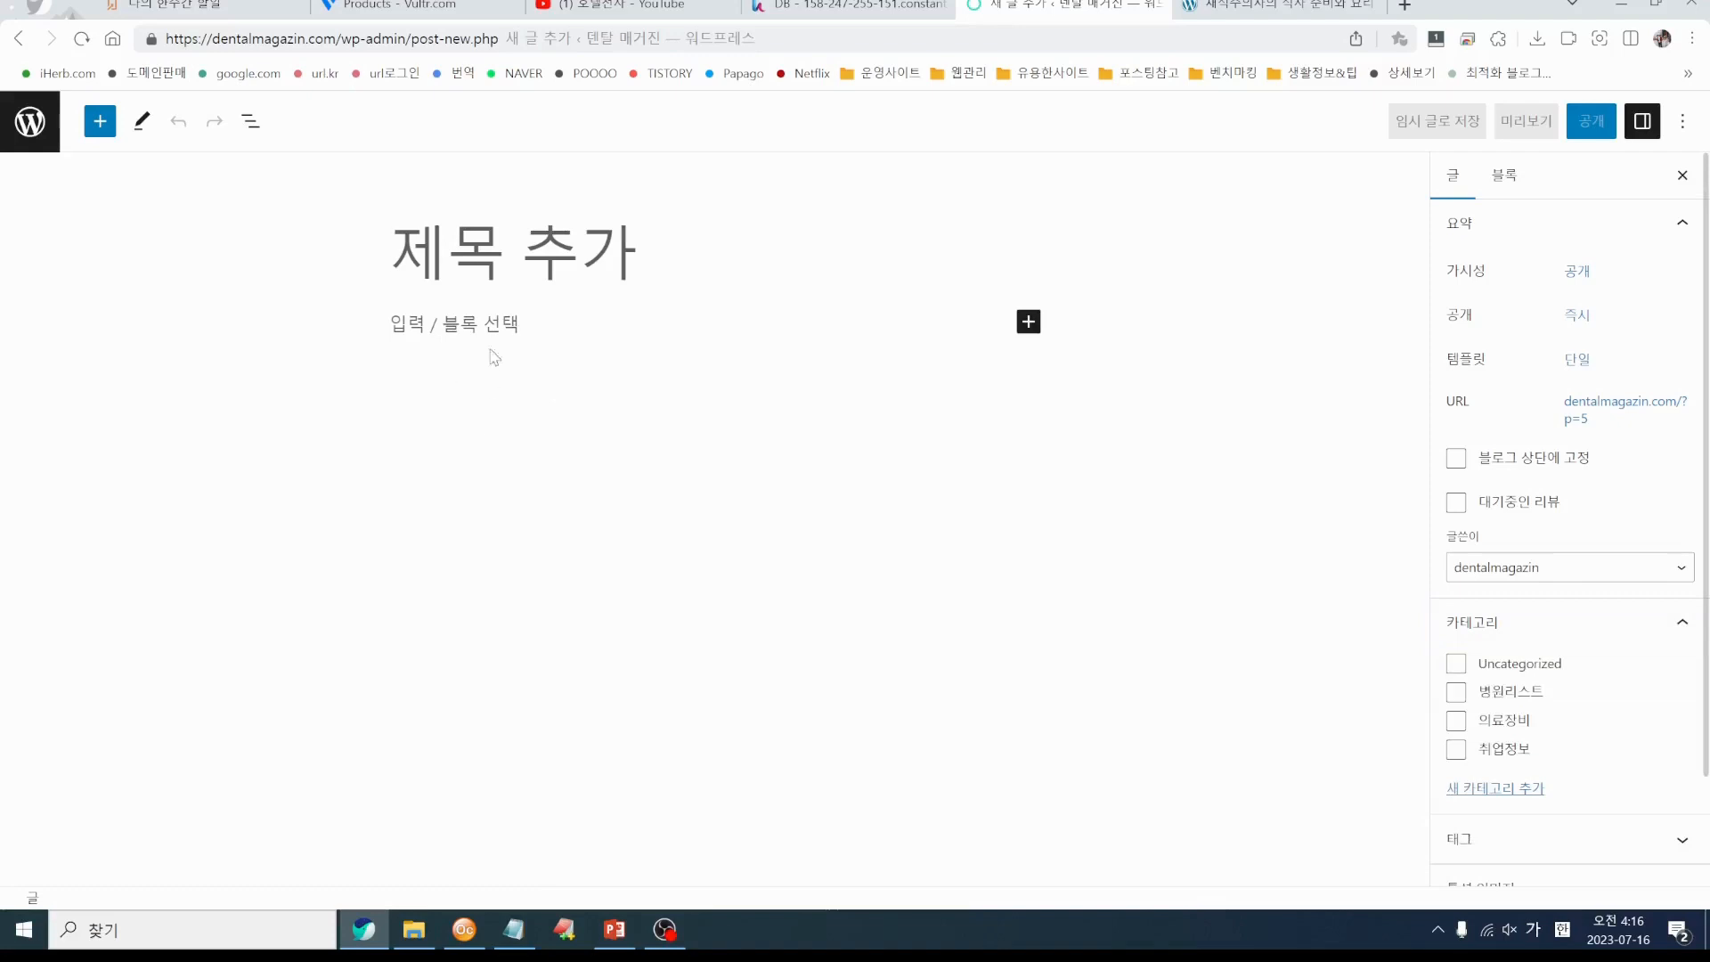
pyautogui.click(463, 325)
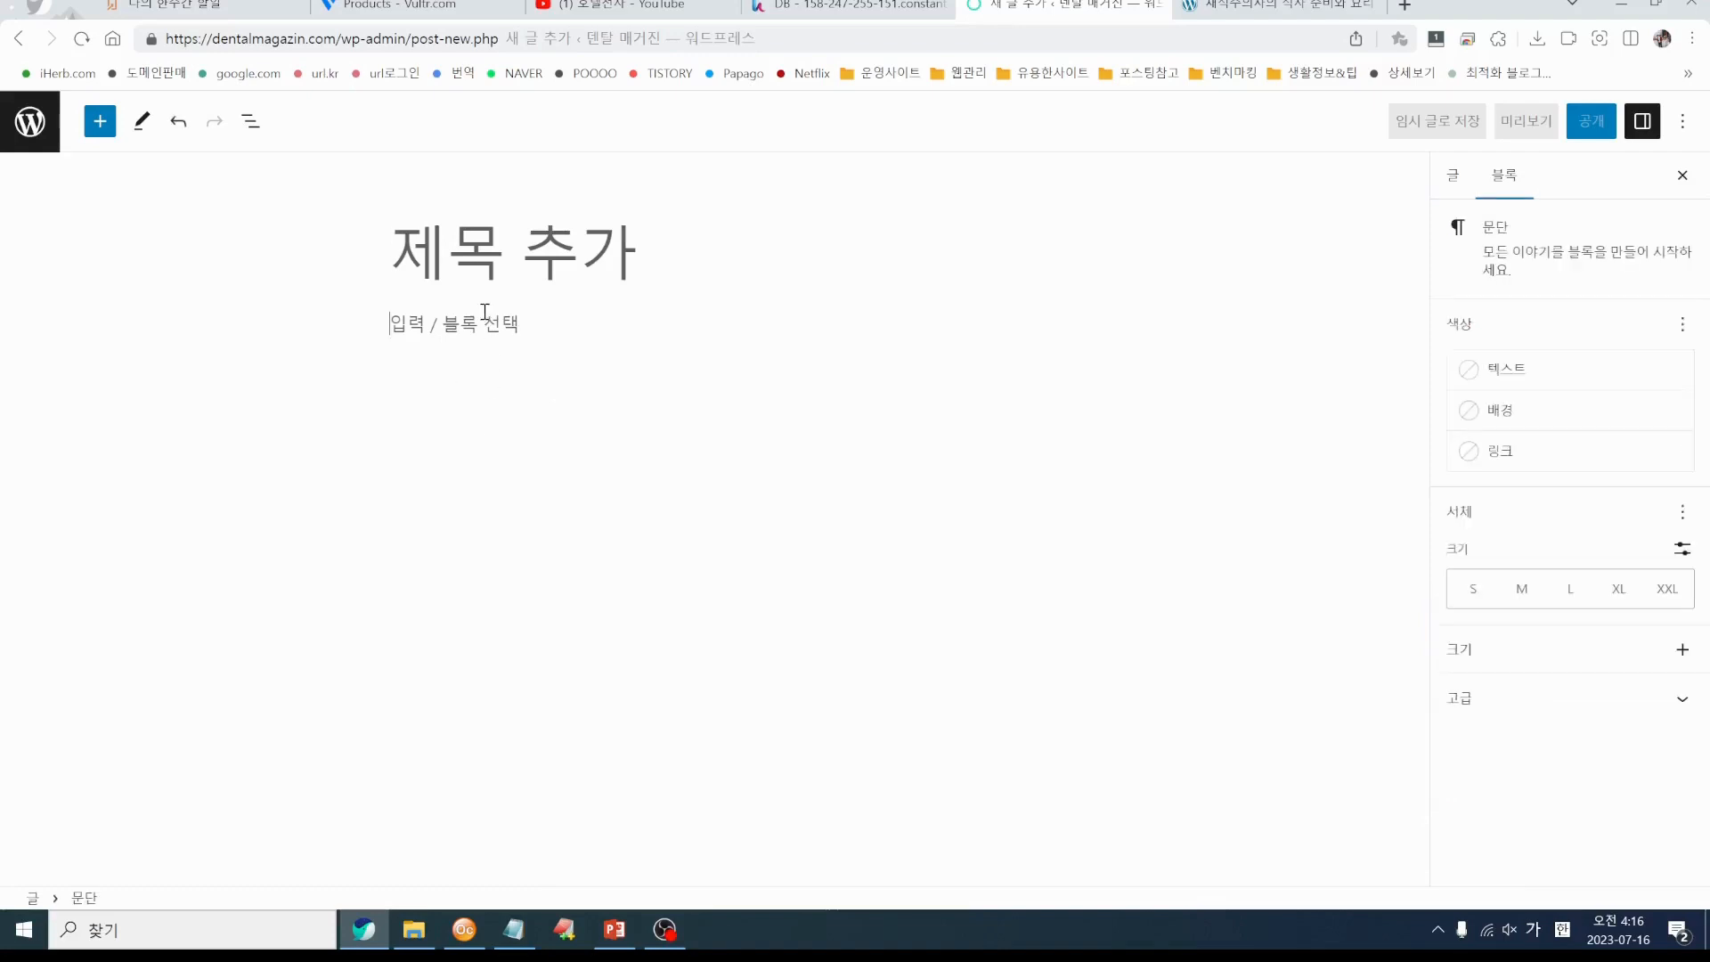
pyautogui.click(1454, 185)
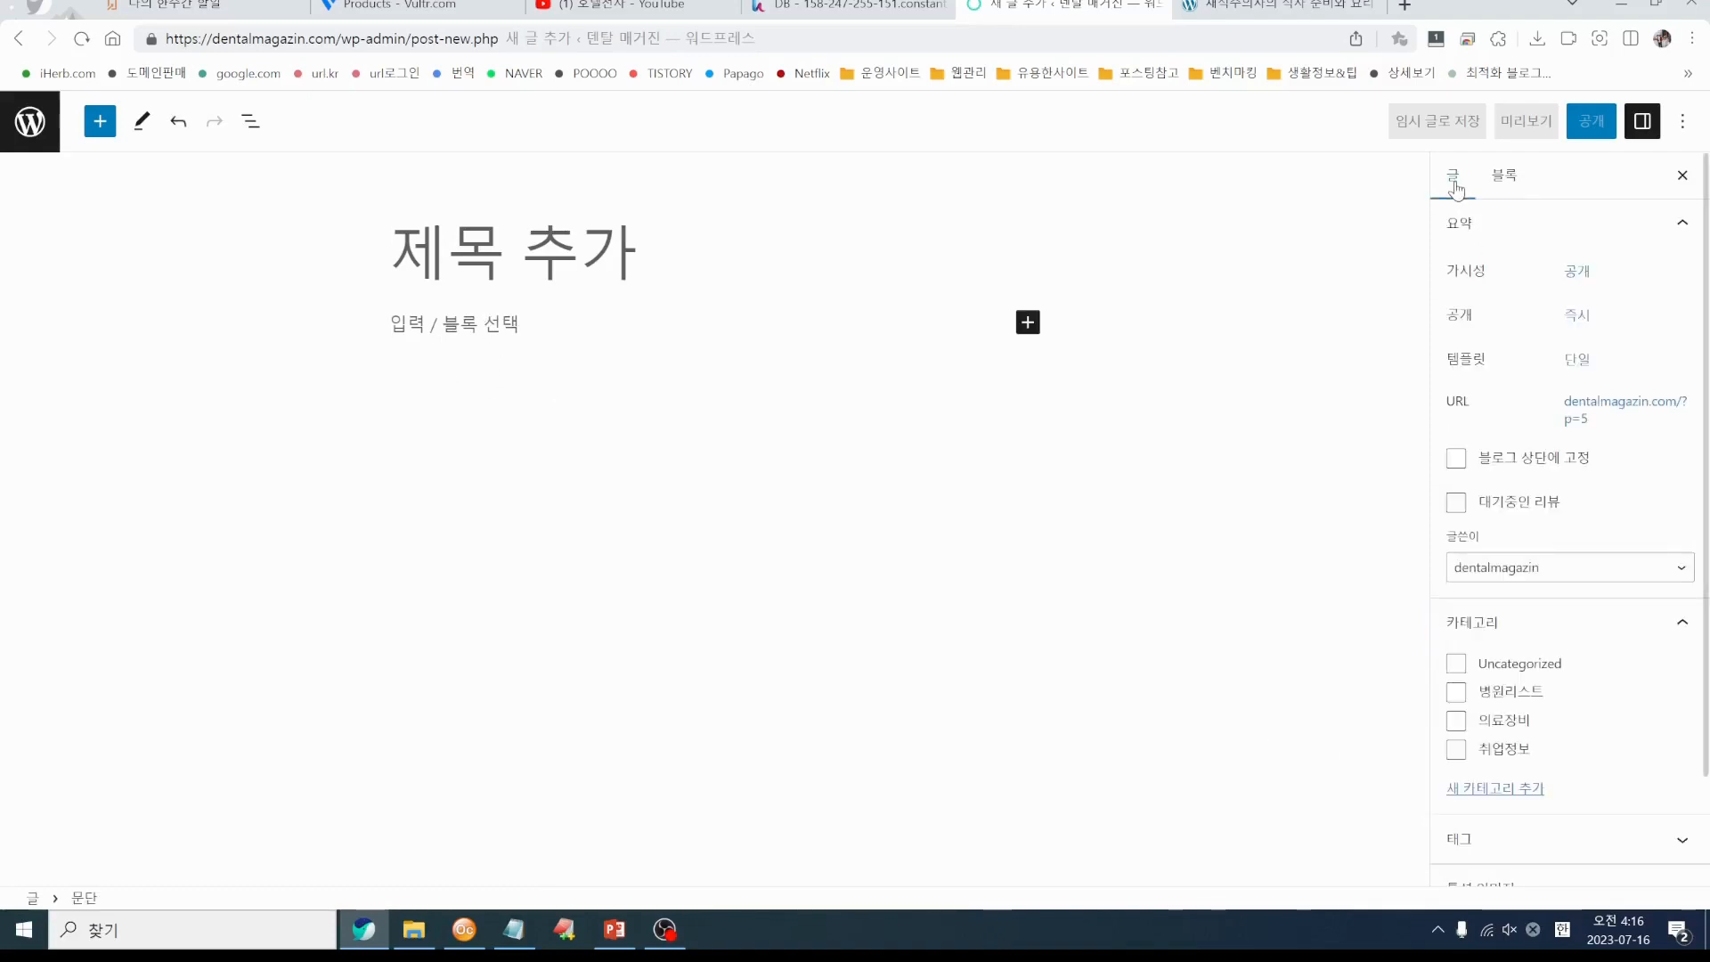
pyautogui.click(1457, 722)
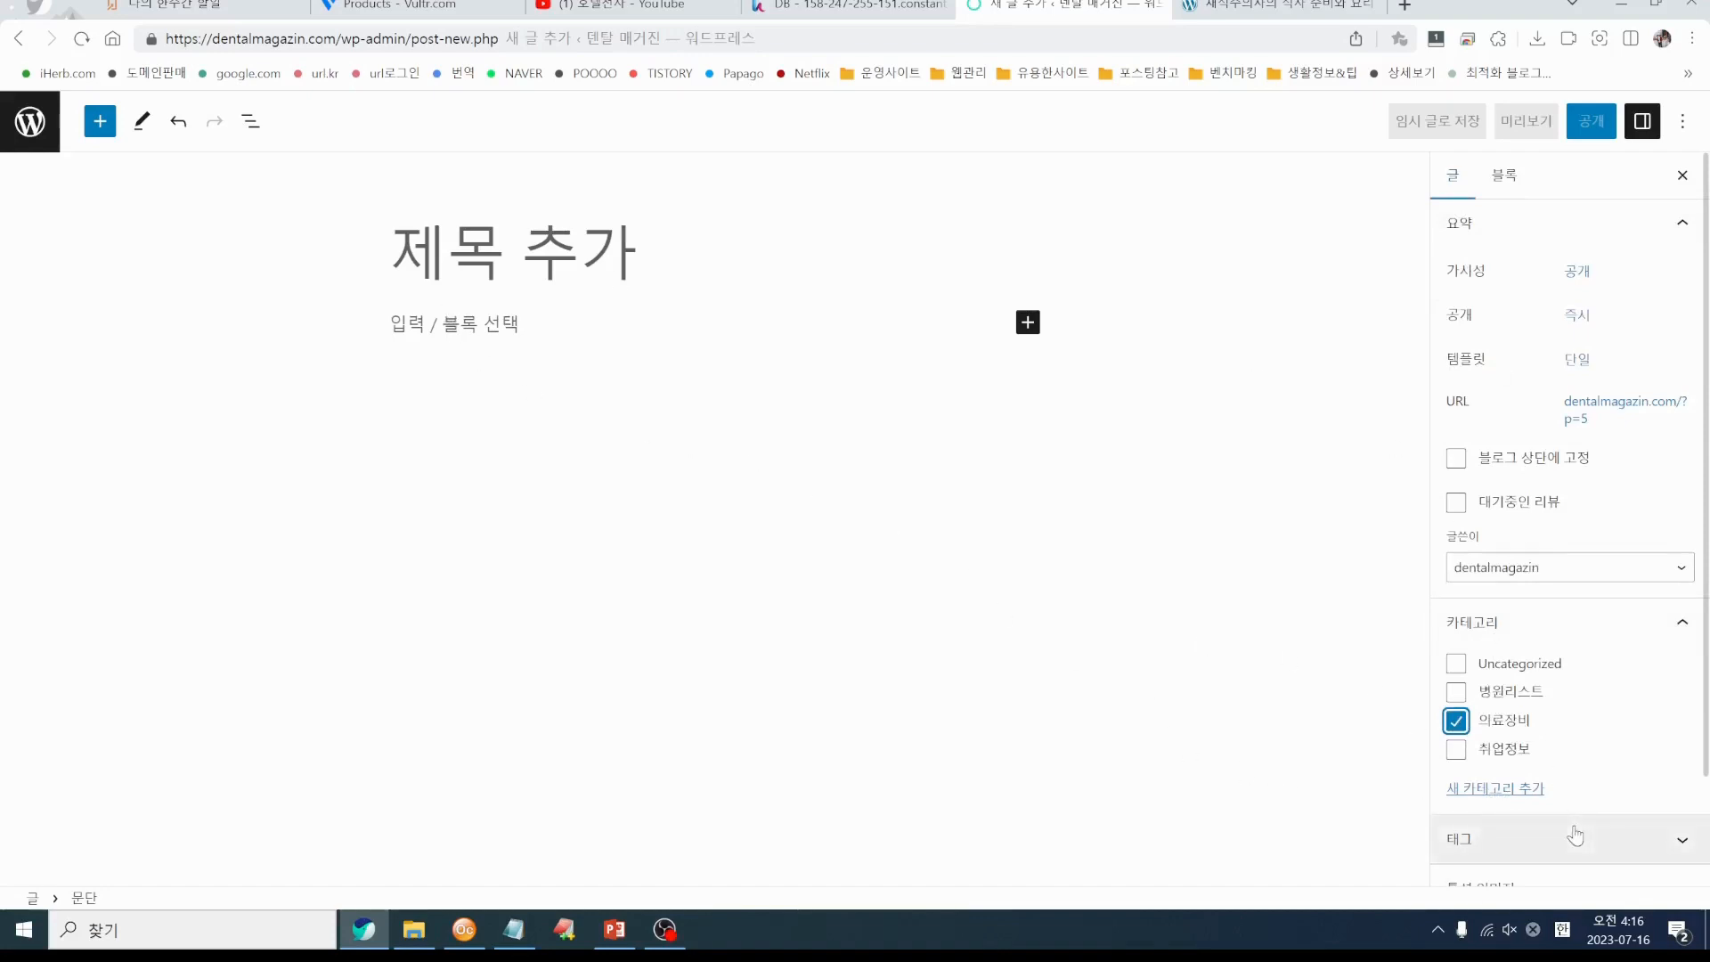
pyautogui.click(31, 131)
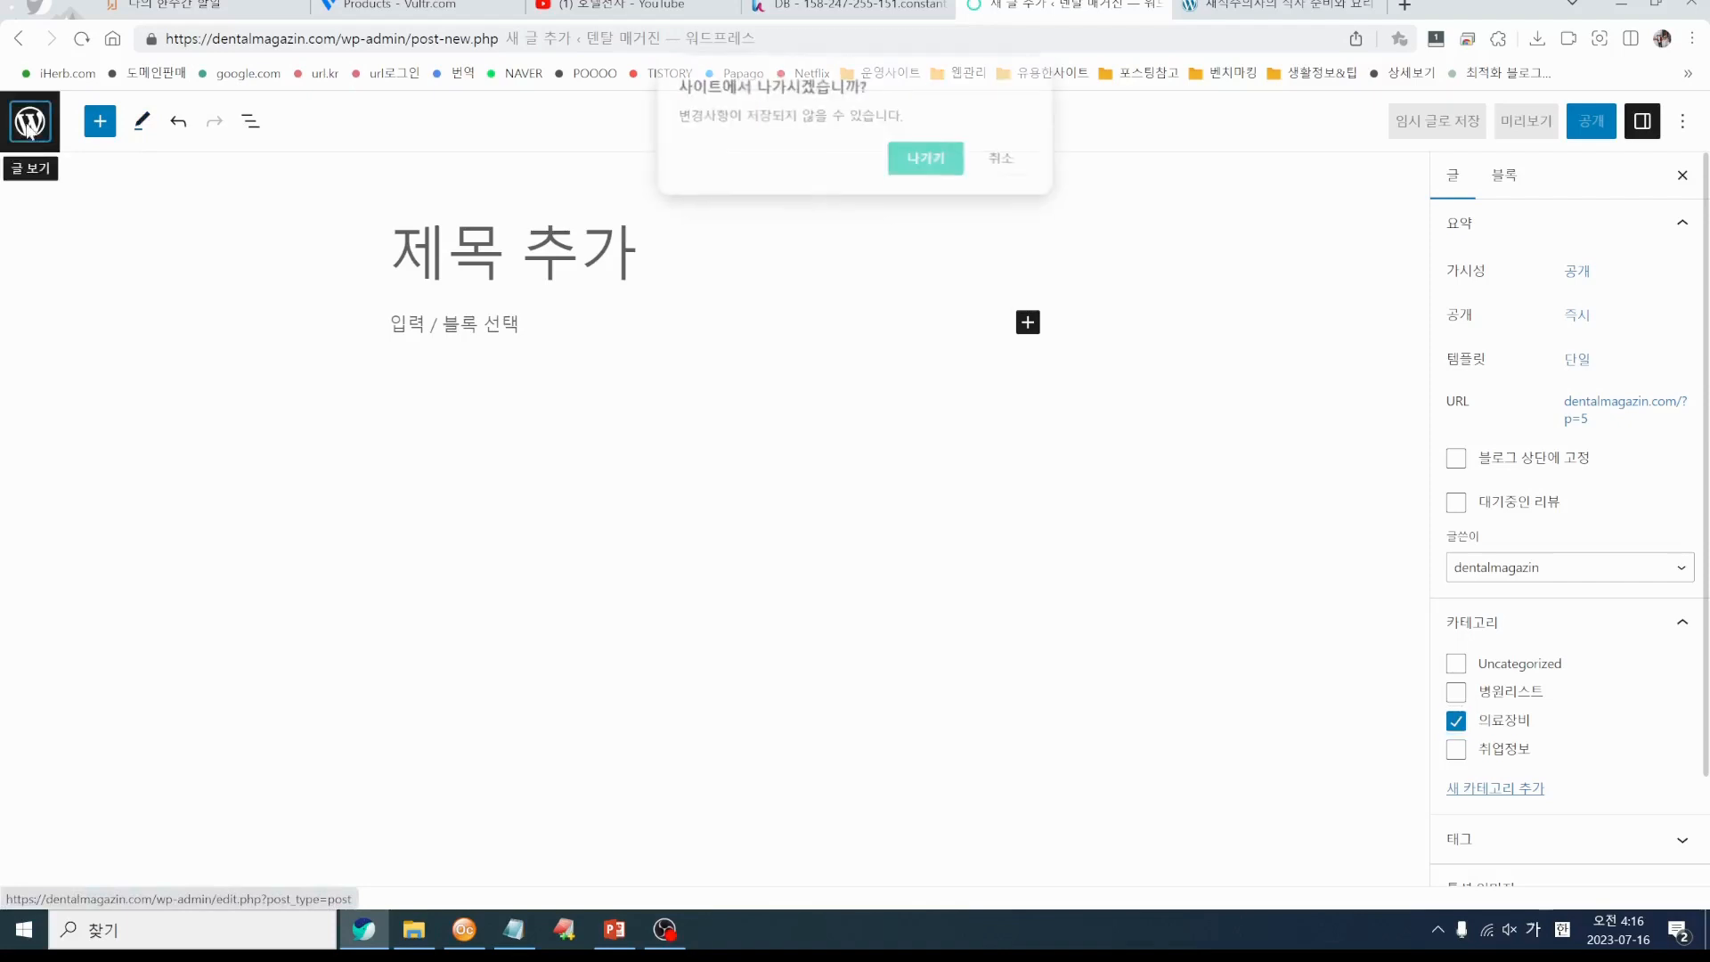
pyautogui.click(898, 156)
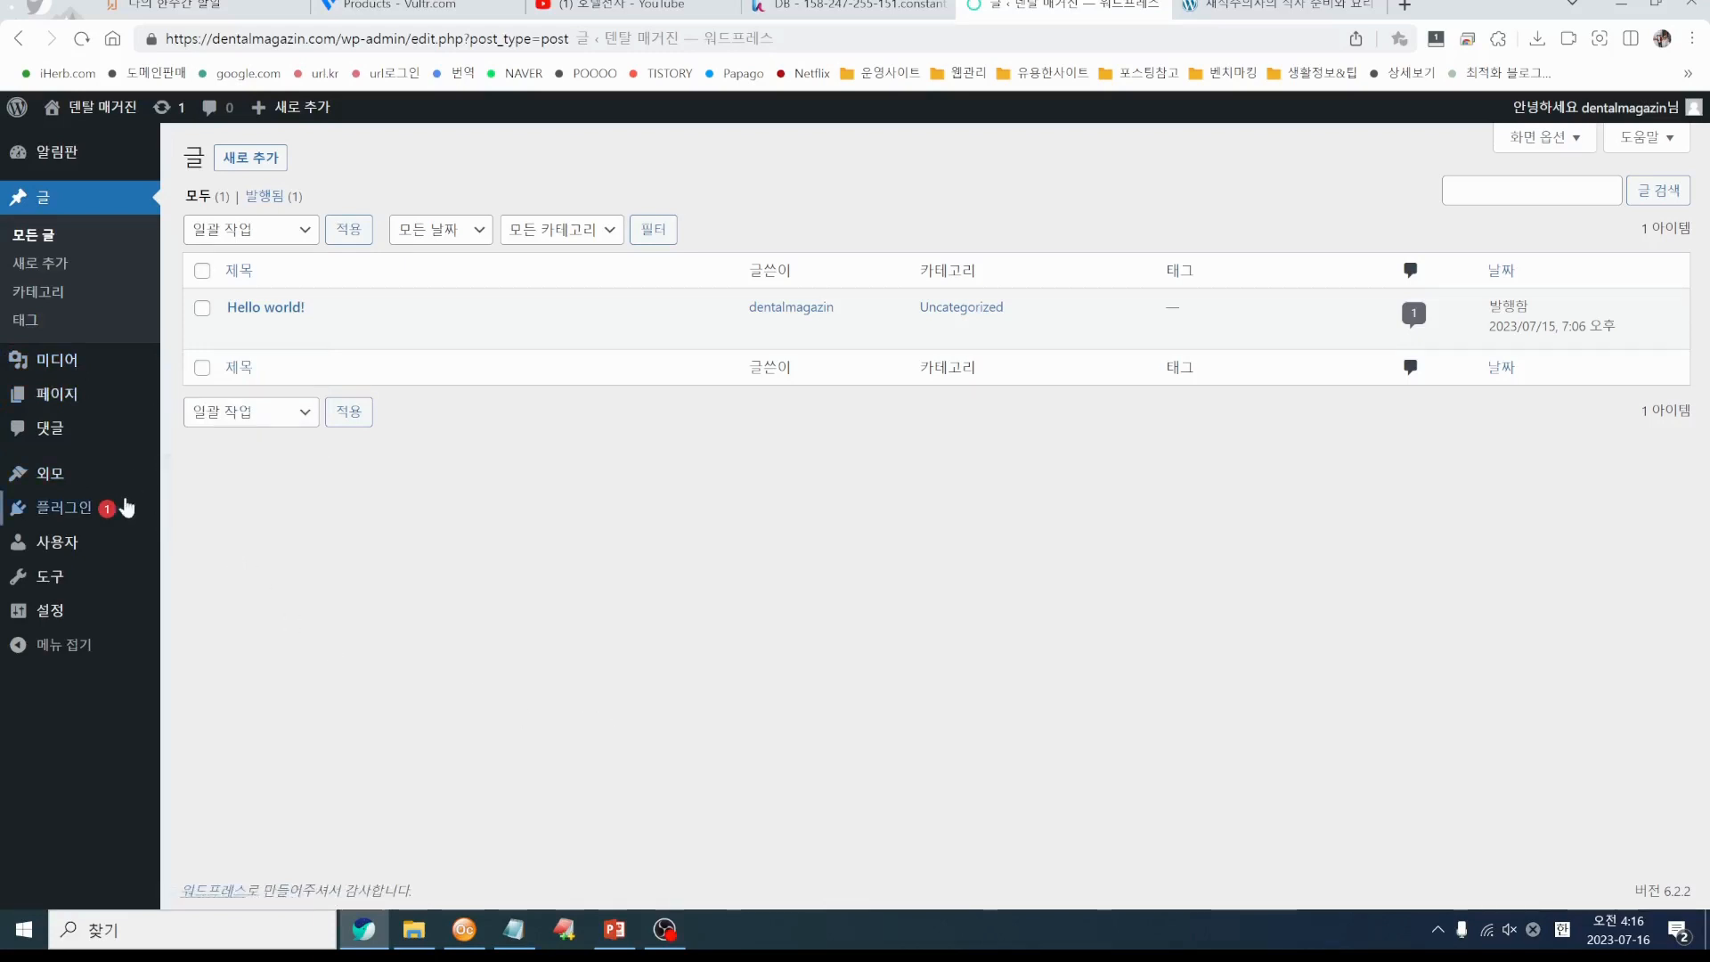
# Open the installed themes page and go on to the catalogue for adding a new theme
pyautogui.moveTo(64, 405)
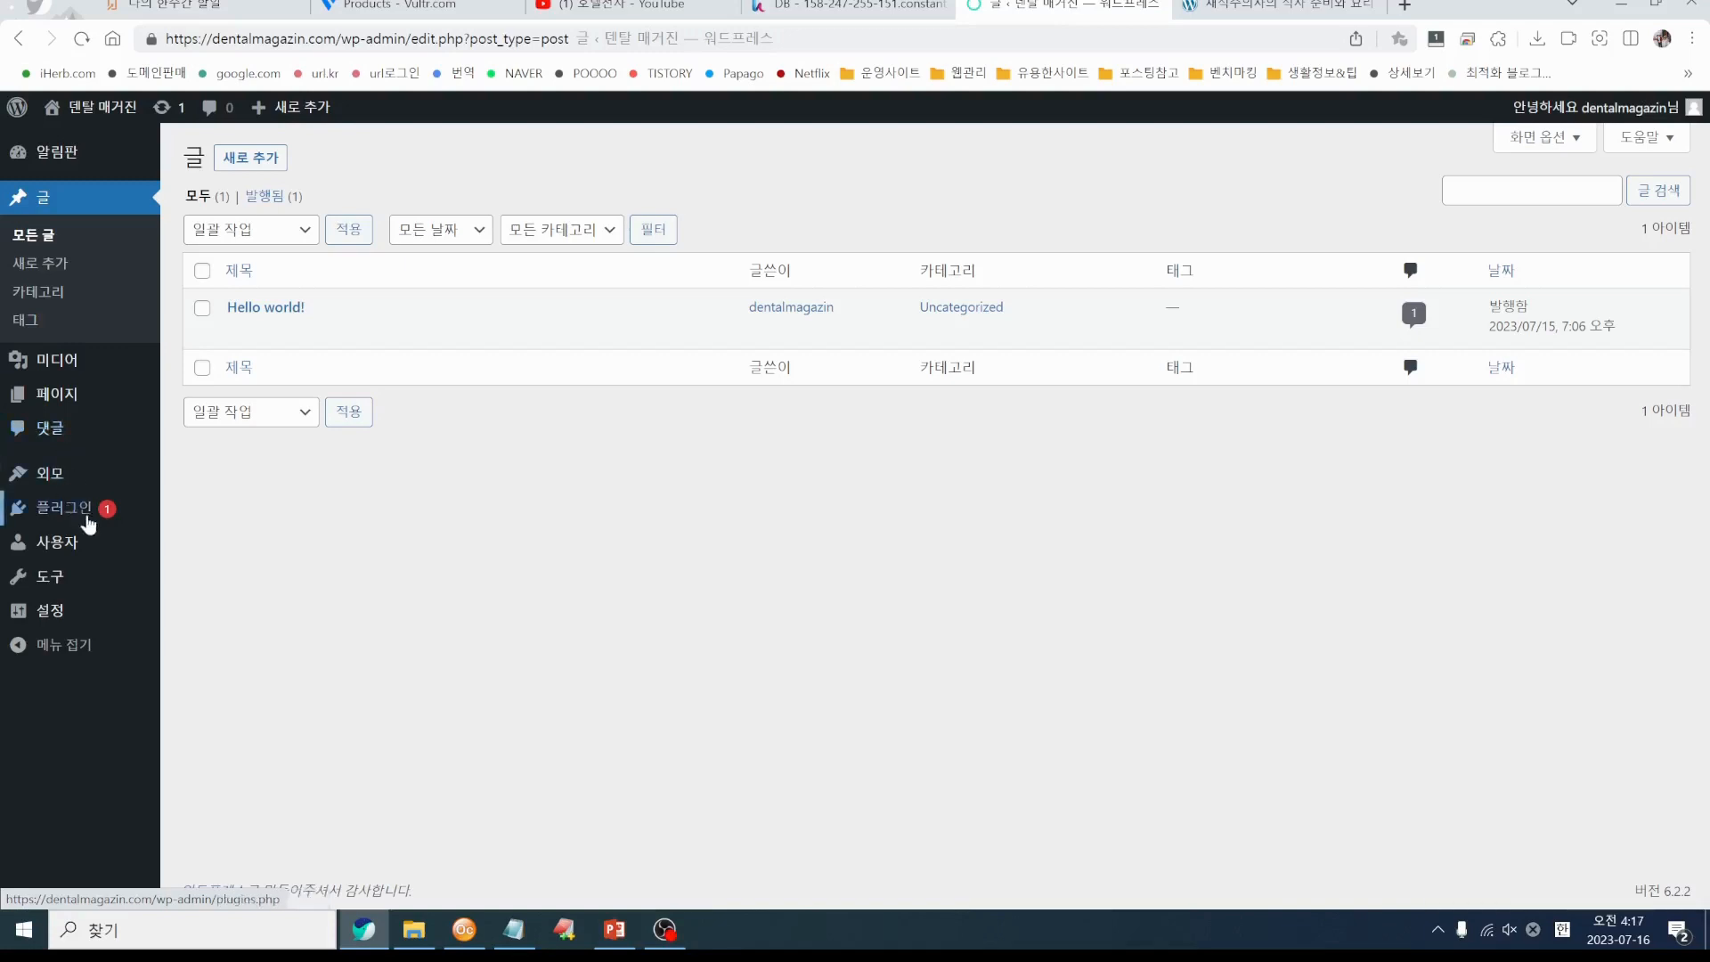
pyautogui.moveTo(50, 481)
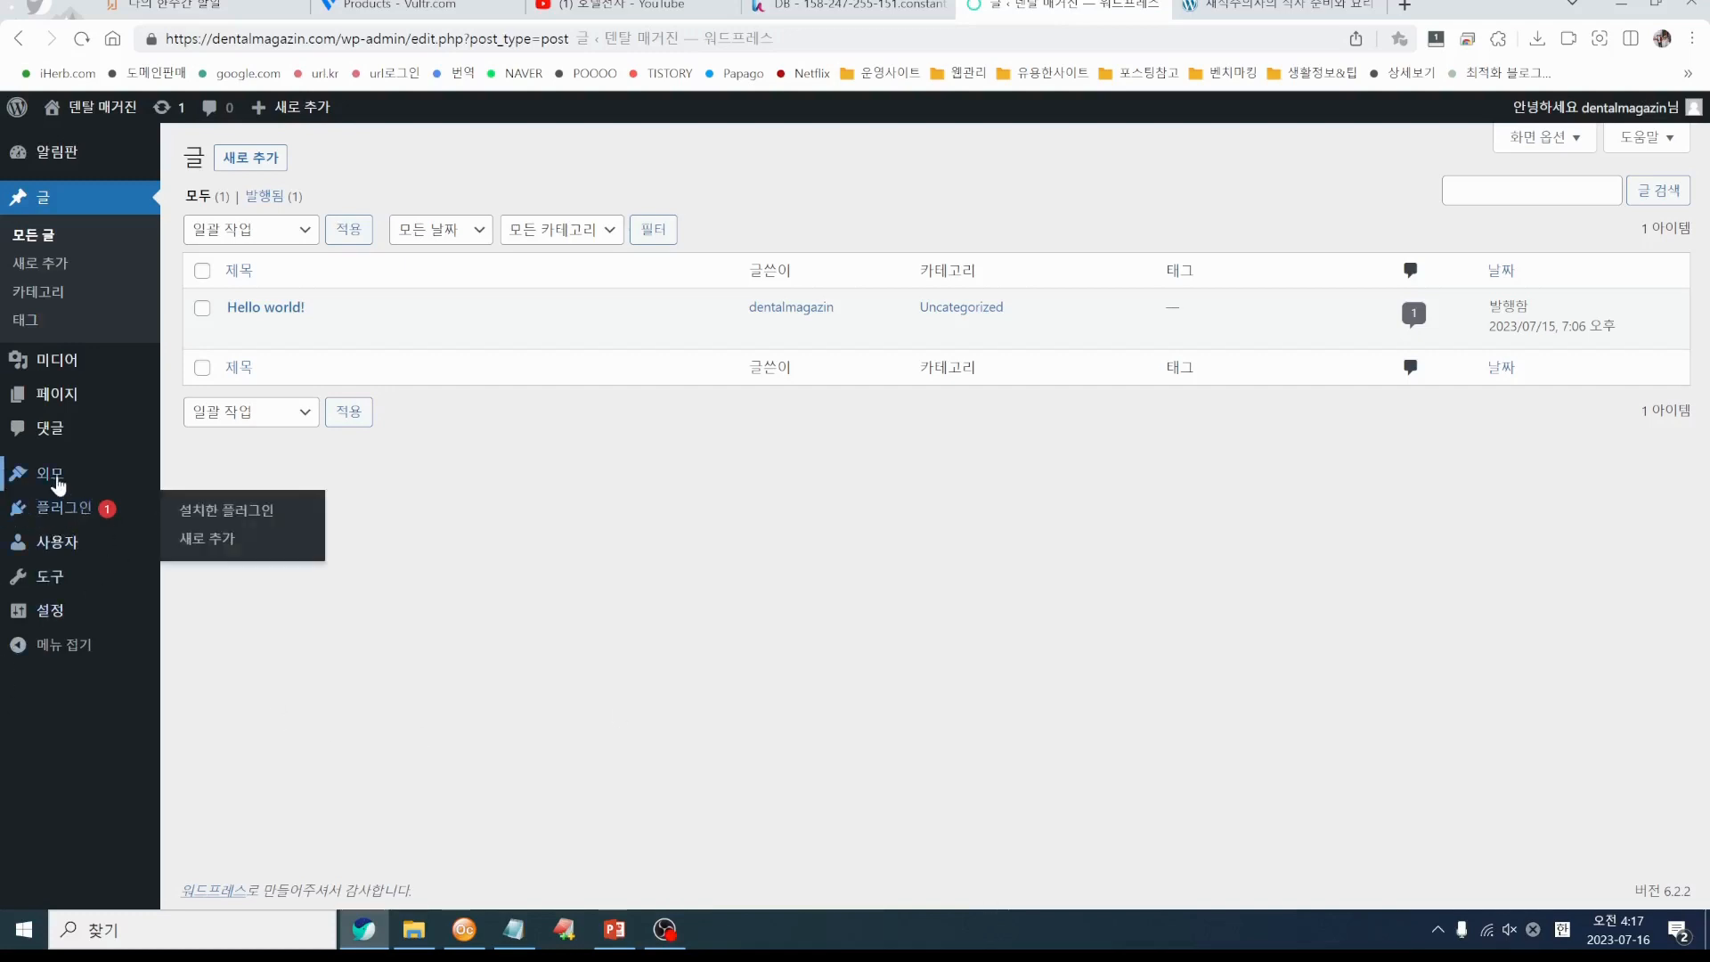
pyautogui.click(57, 482)
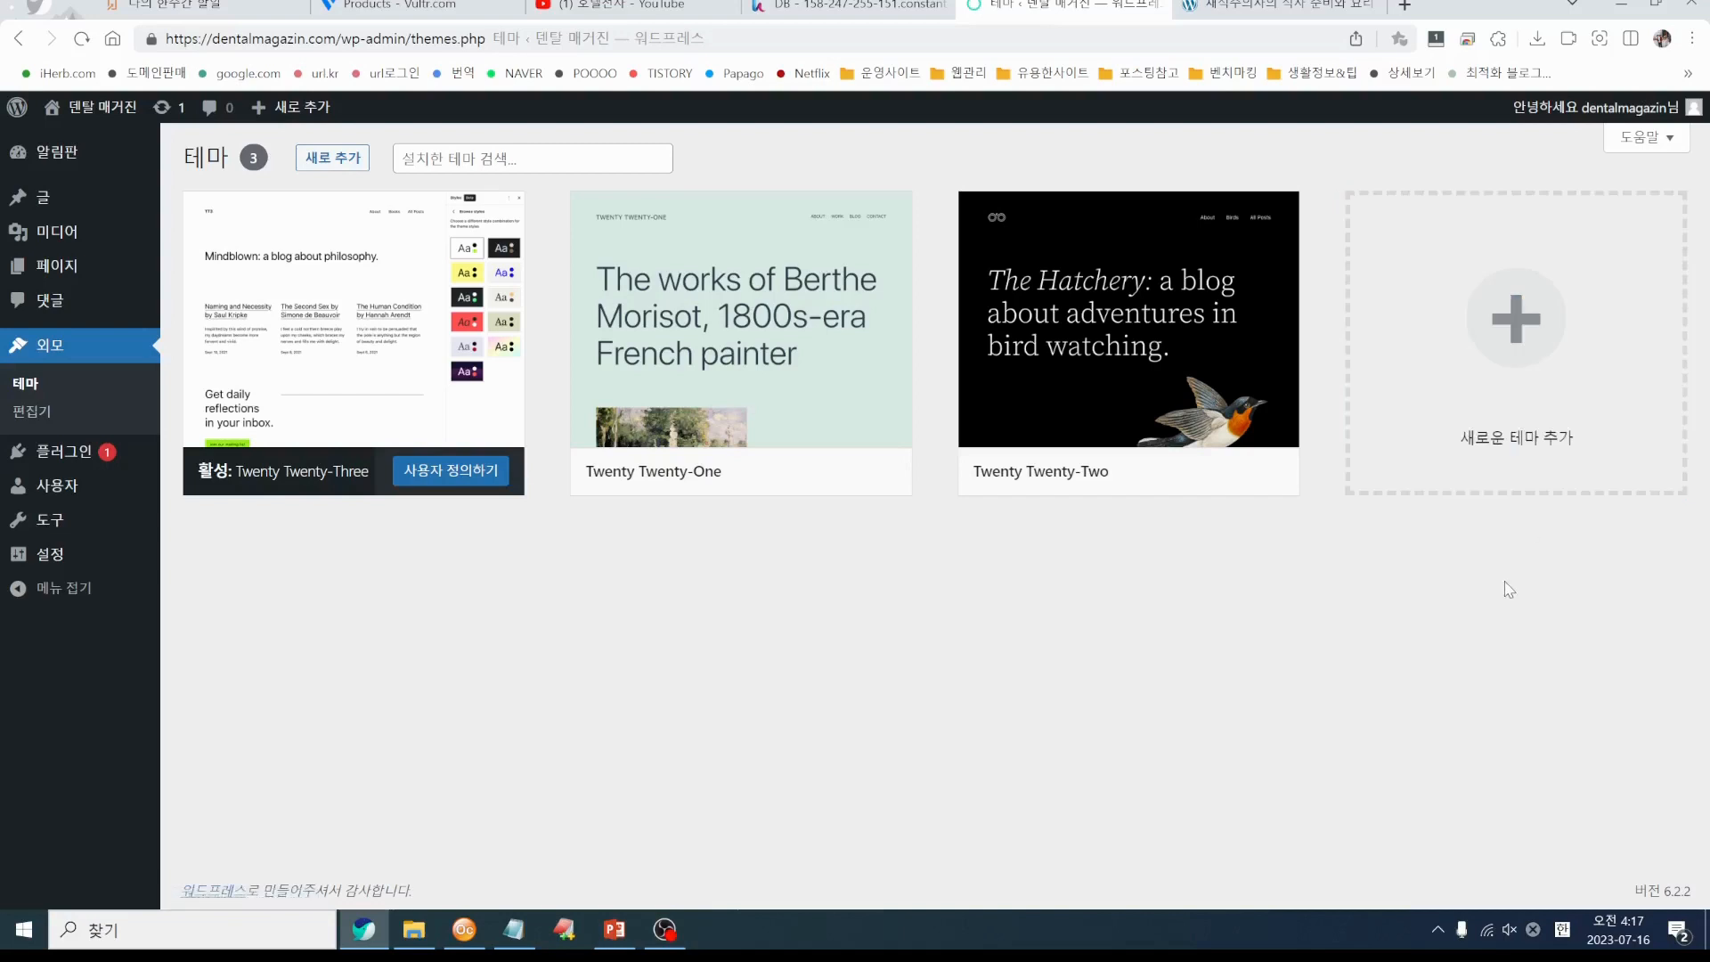
pyautogui.click(1524, 370)
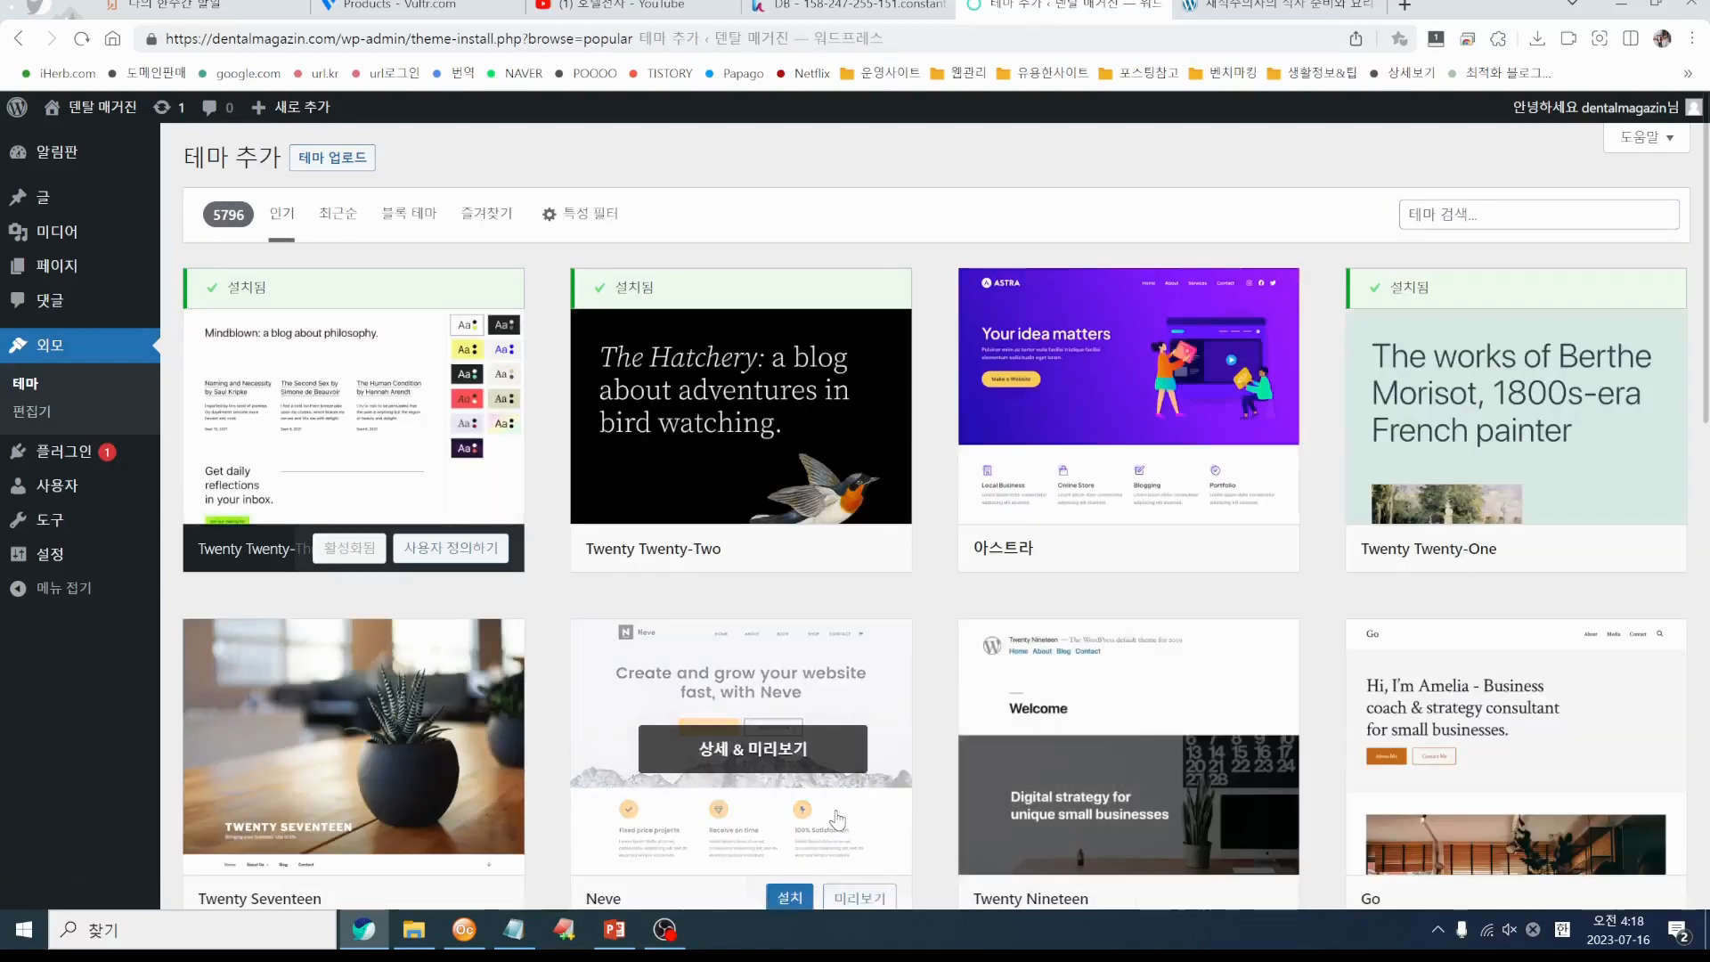
# Browse the popular themes in the catalogue to compare their layouts
pyautogui.scroll(-4, 837, 820)
pyautogui.scroll(-3, 838, 820)
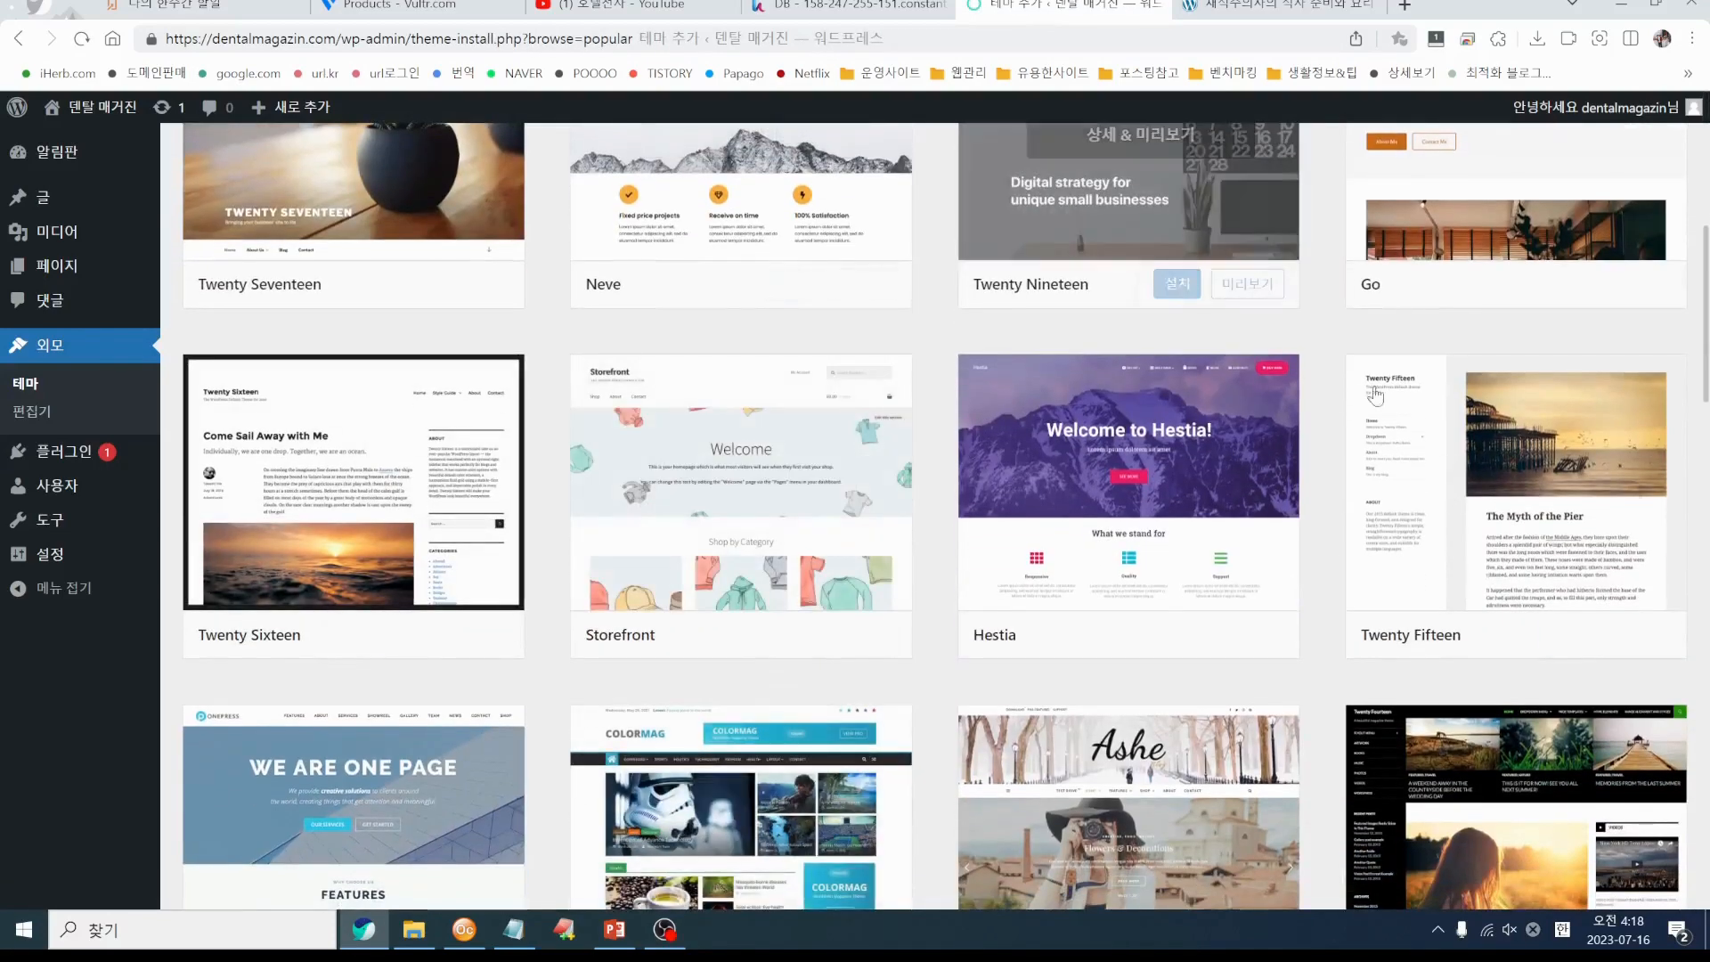
pyautogui.scroll(-12, 1283, 579)
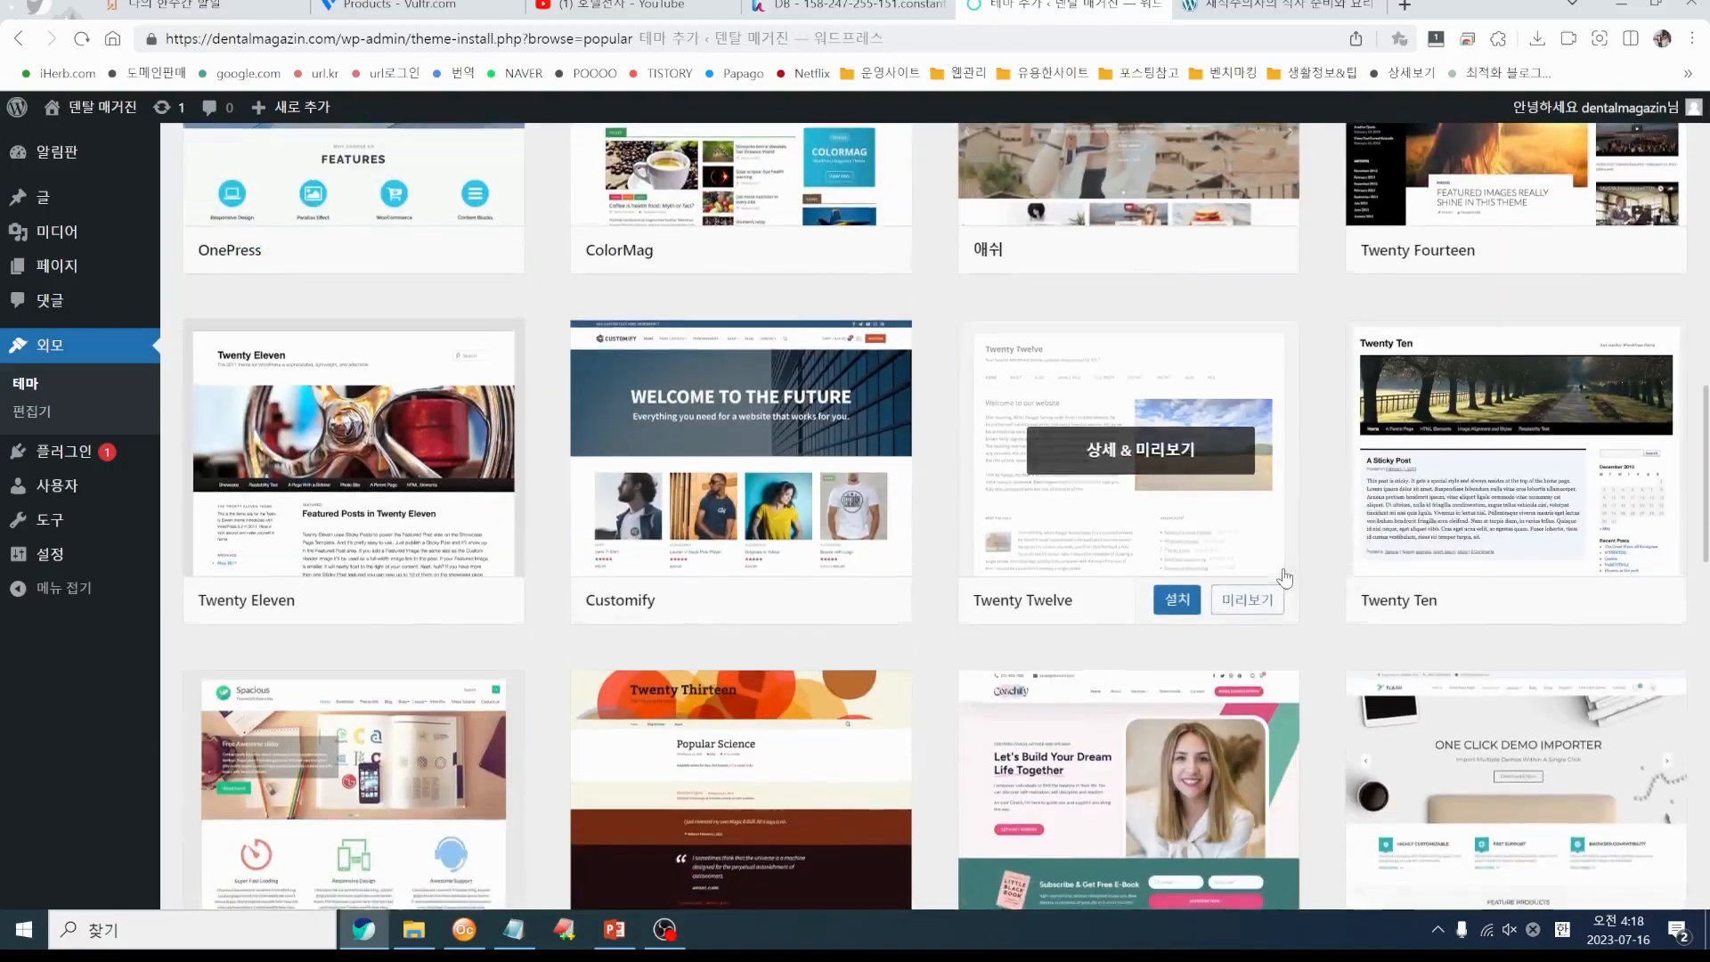
pyautogui.scroll(-4, 1283, 579)
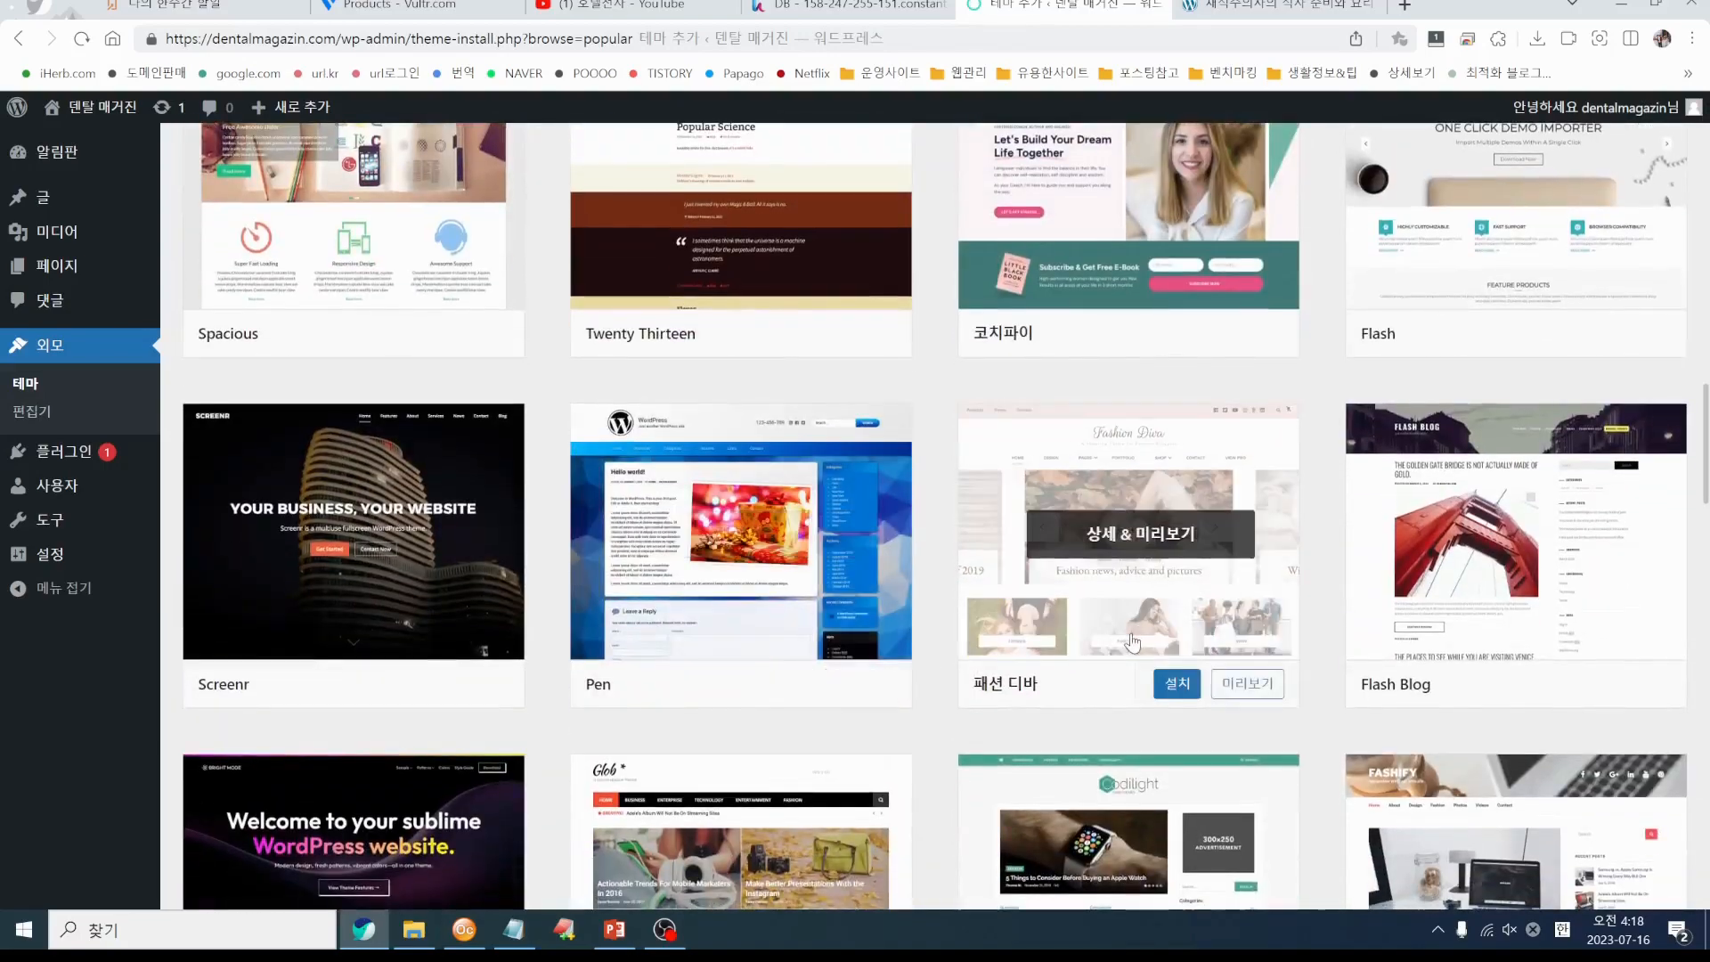
pyautogui.scroll(4, 1133, 642)
pyautogui.scroll(10, 1133, 642)
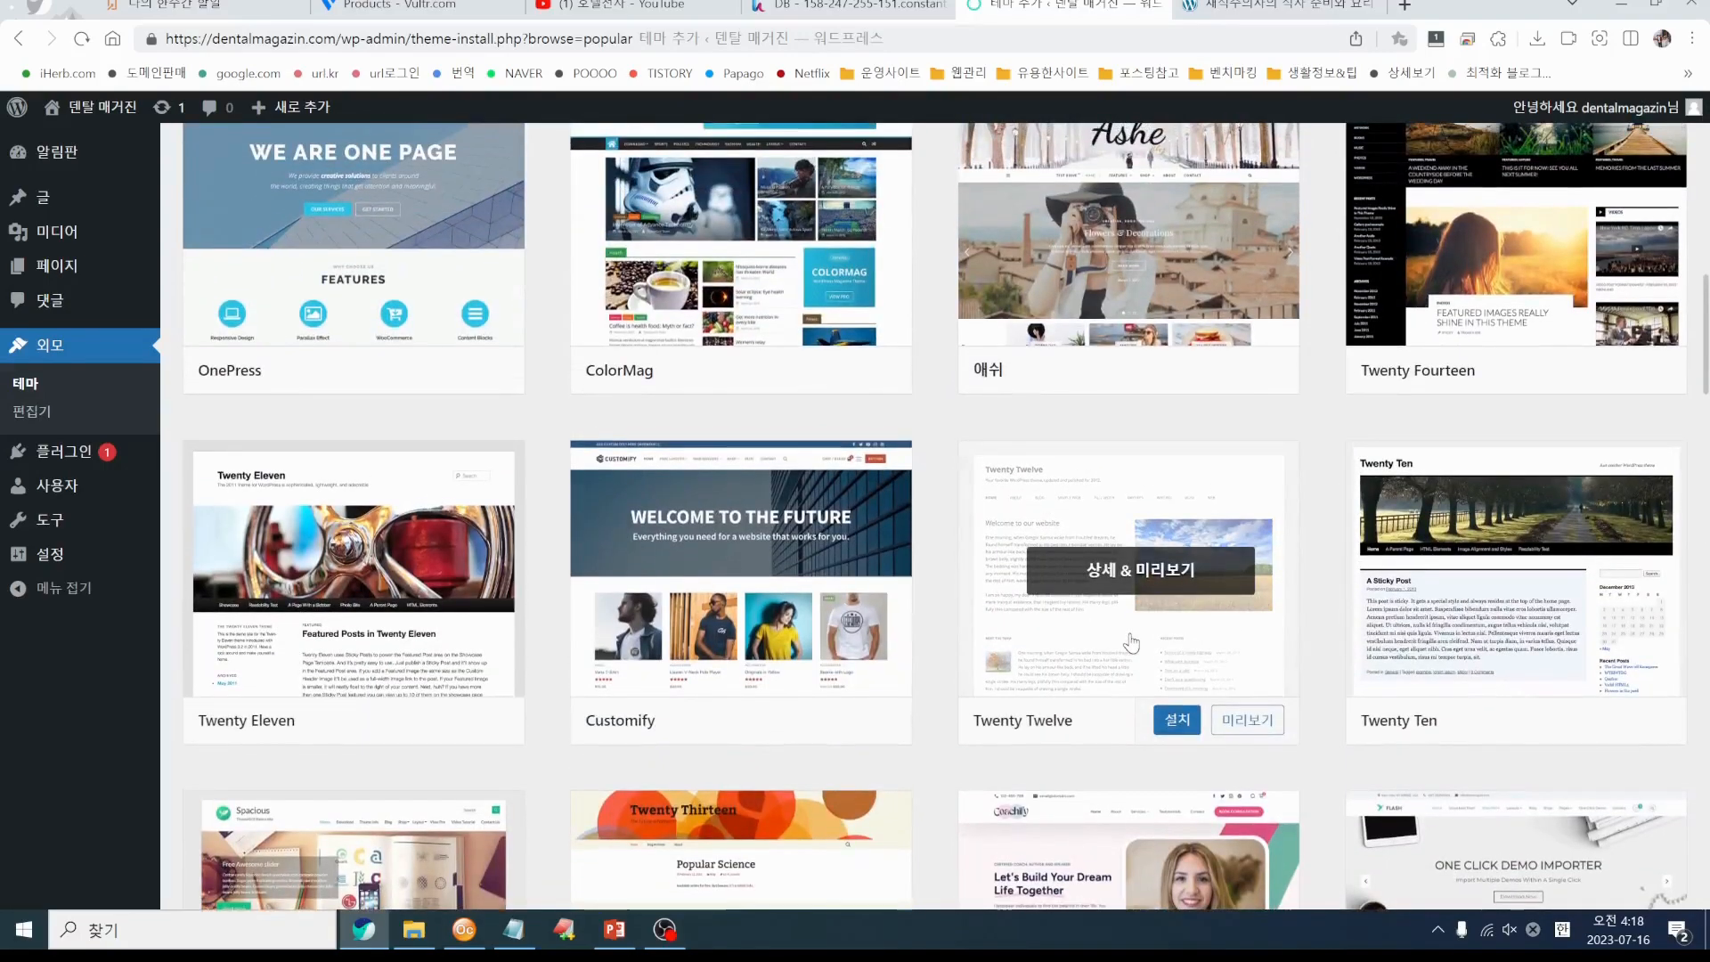
pyautogui.scroll(1, 1133, 641)
pyautogui.scroll(8, 1132, 641)
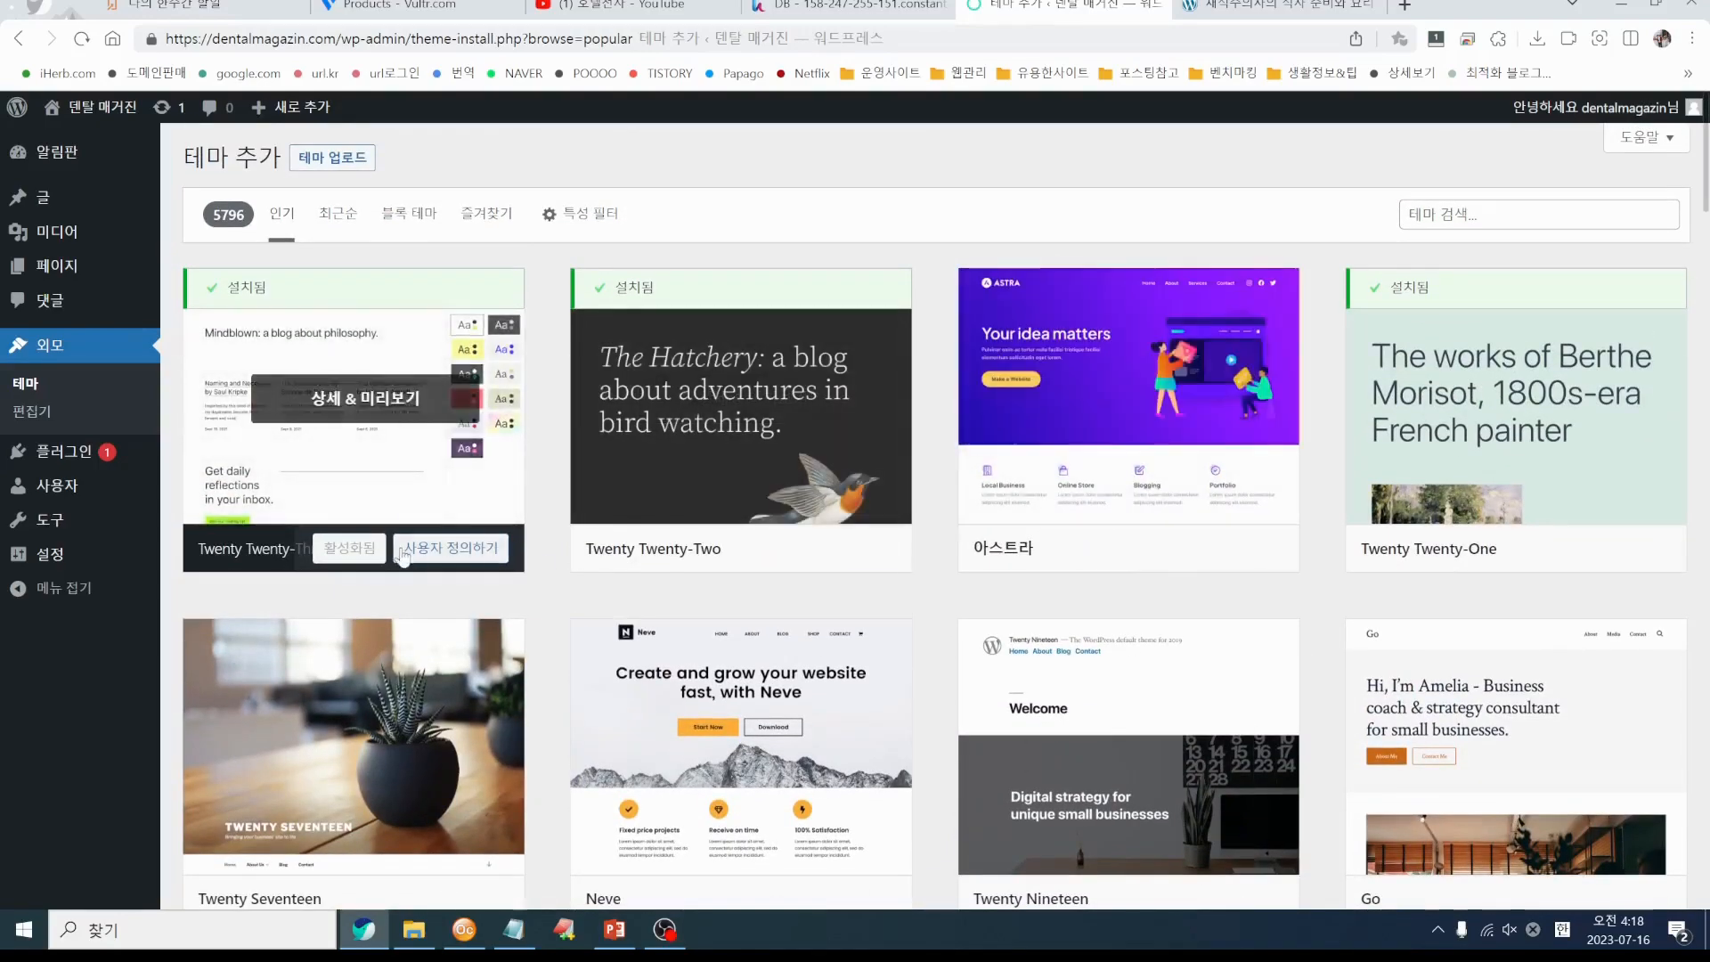
pyautogui.scroll(-9, 1060, 784)
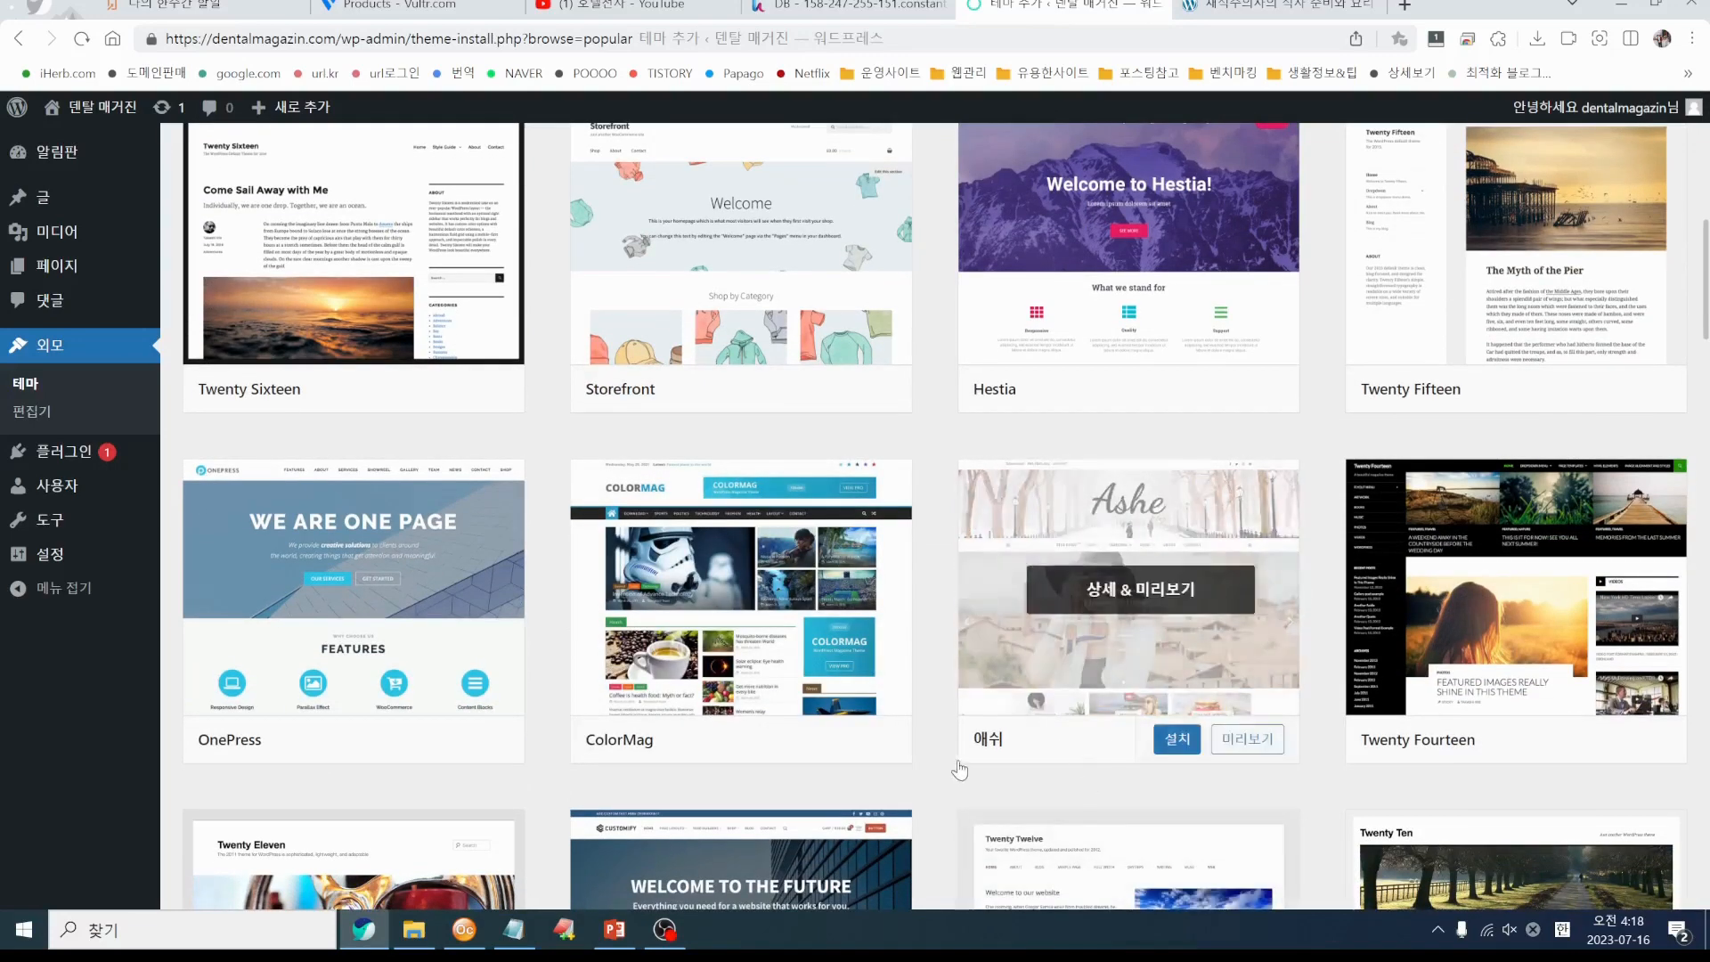
# Preview the 애쉬 (Ashe) theme, examine its demo page from header to posts, and close the preview
pyautogui.moveTo(1199, 703)
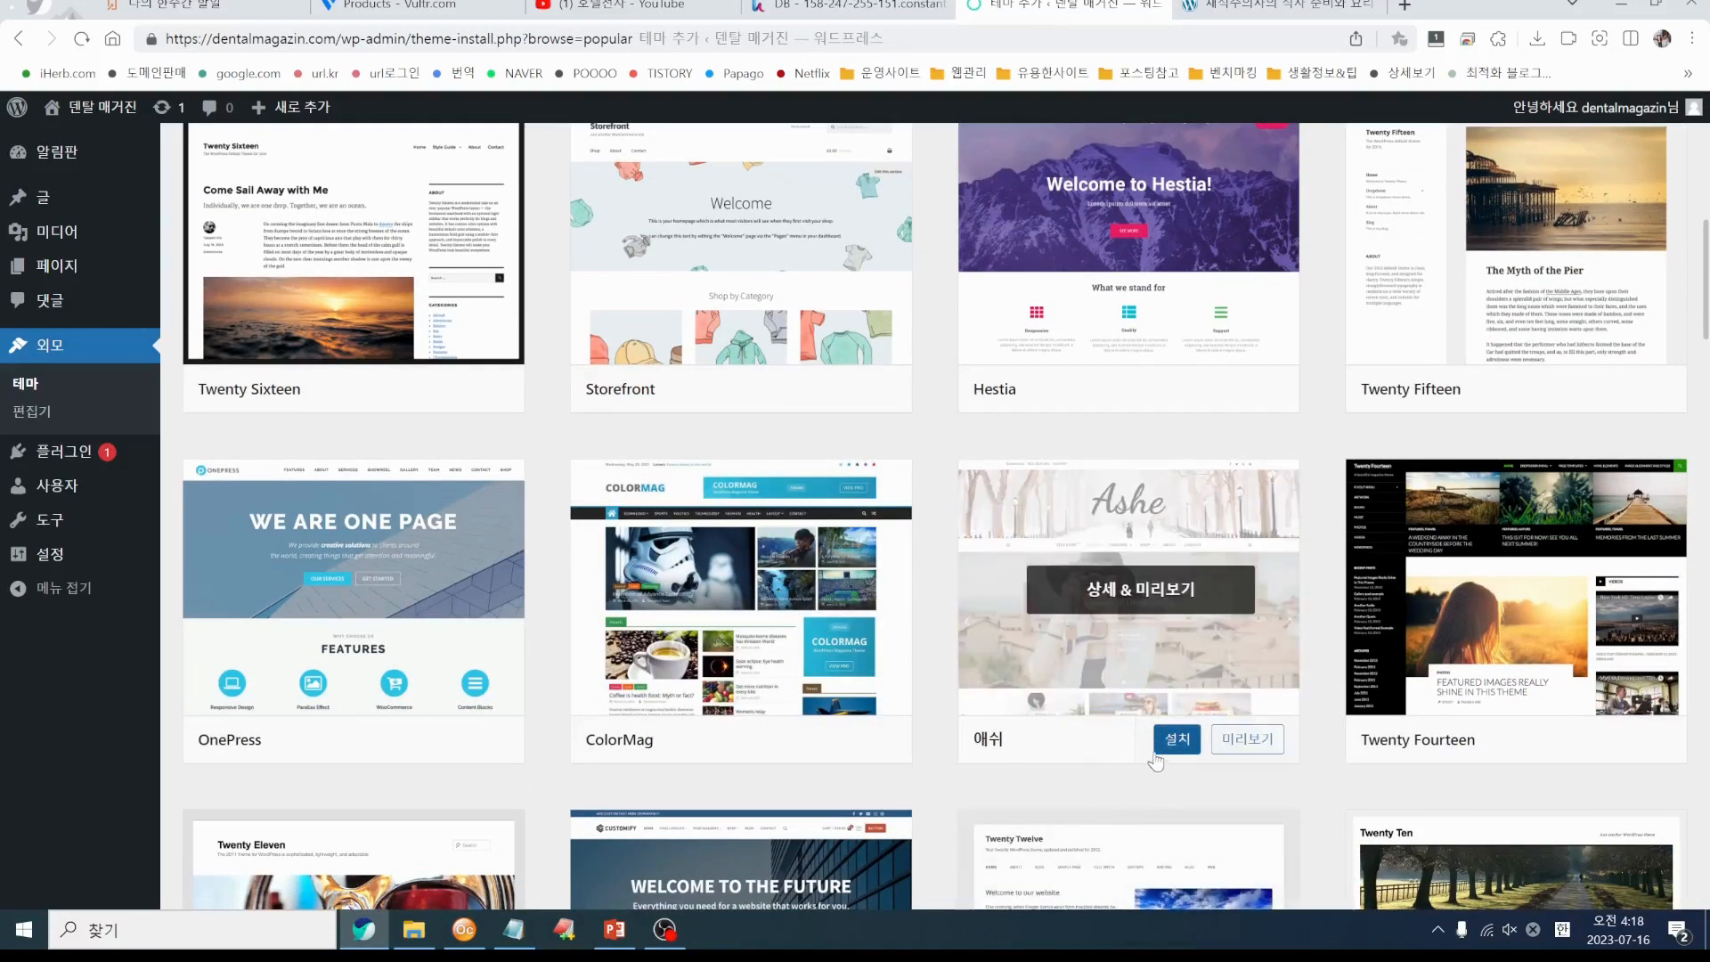
pyautogui.click(1248, 741)
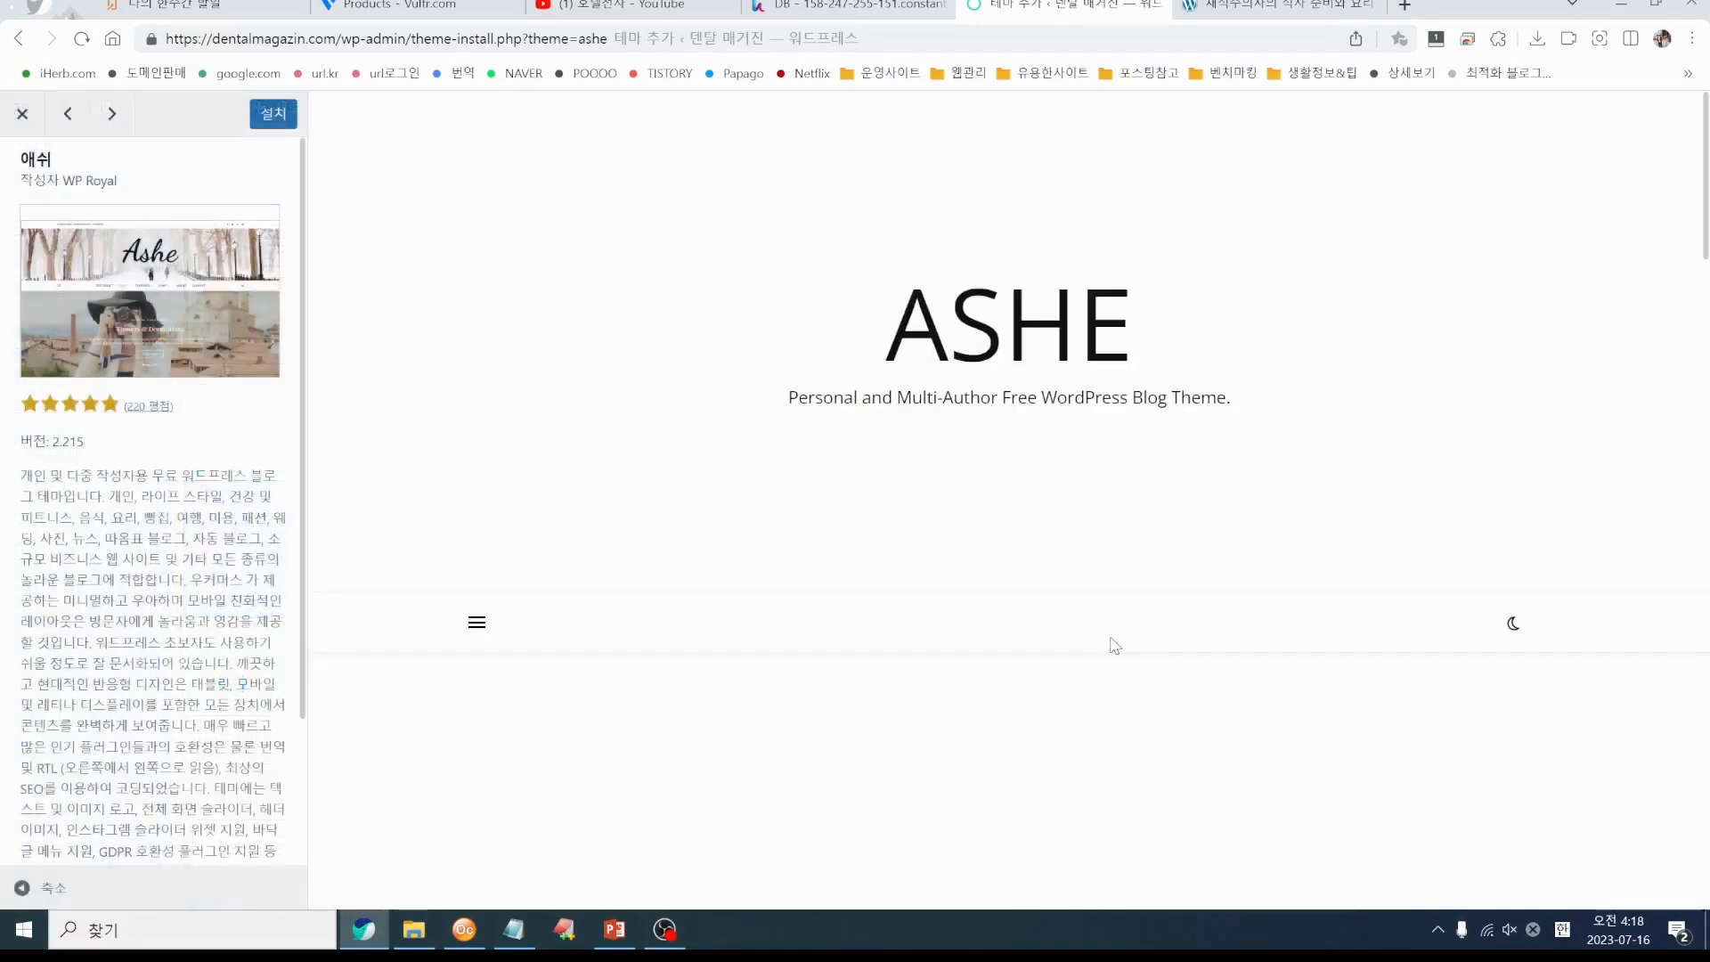
pyautogui.scroll(-5, 1111, 637)
pyautogui.scroll(-12, 1554, 670)
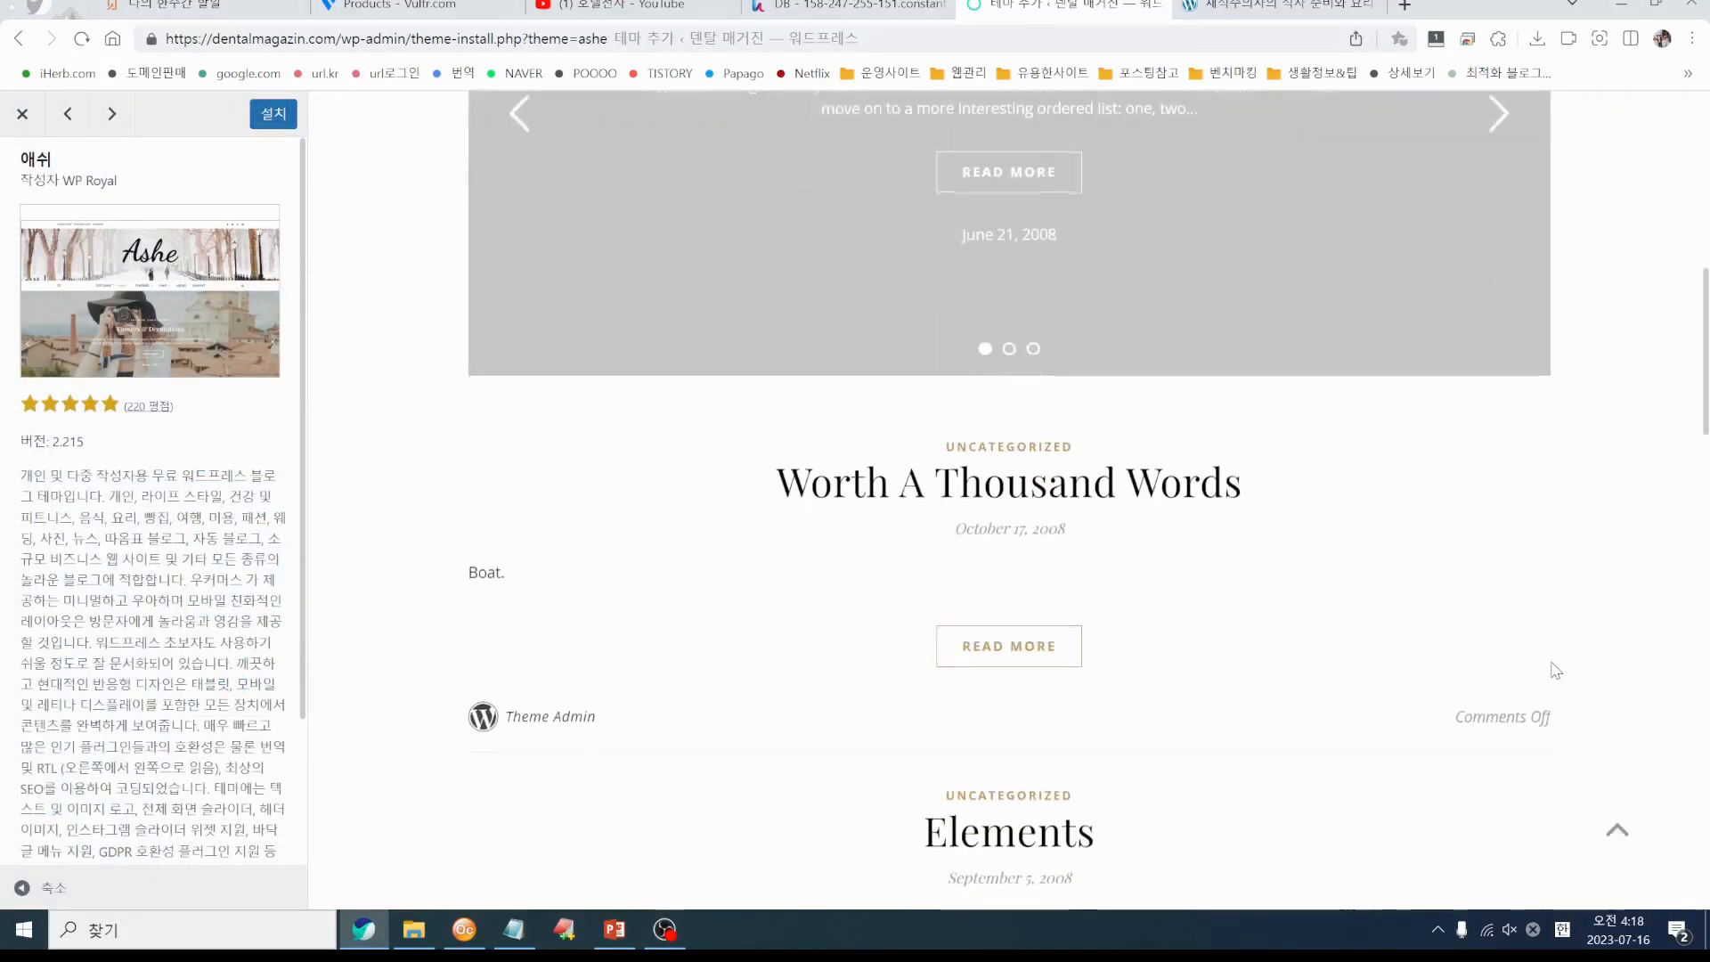
pyautogui.scroll(-12, 1554, 670)
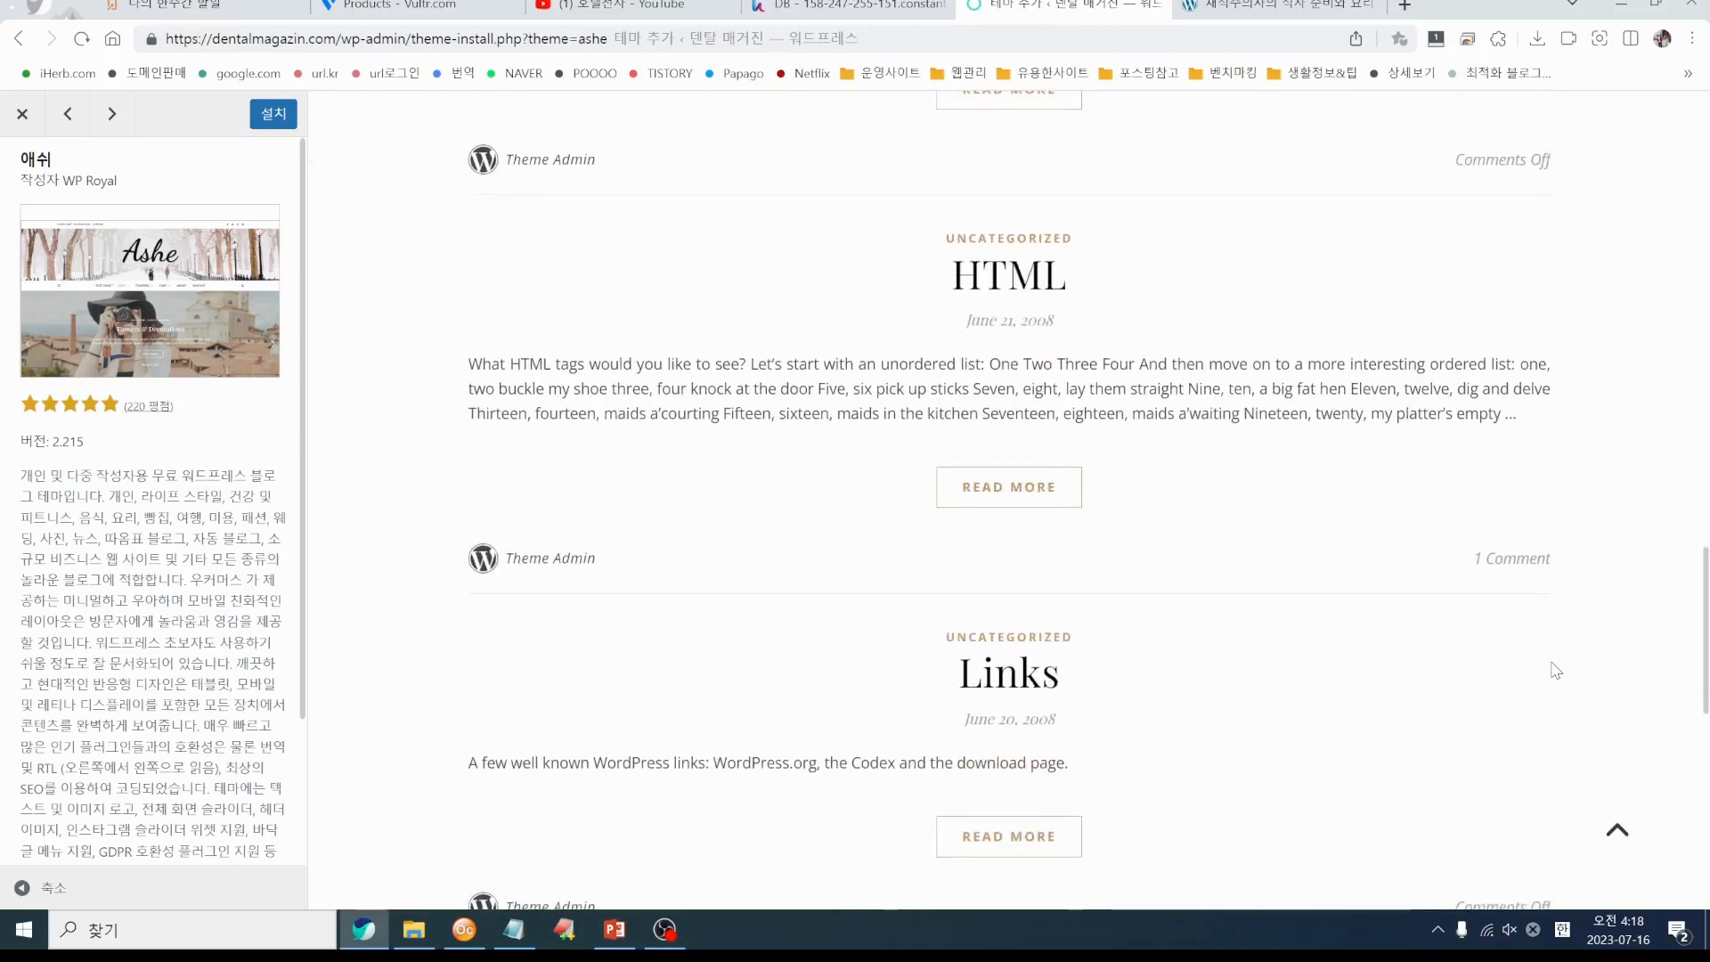
pyautogui.scroll(20, 1555, 670)
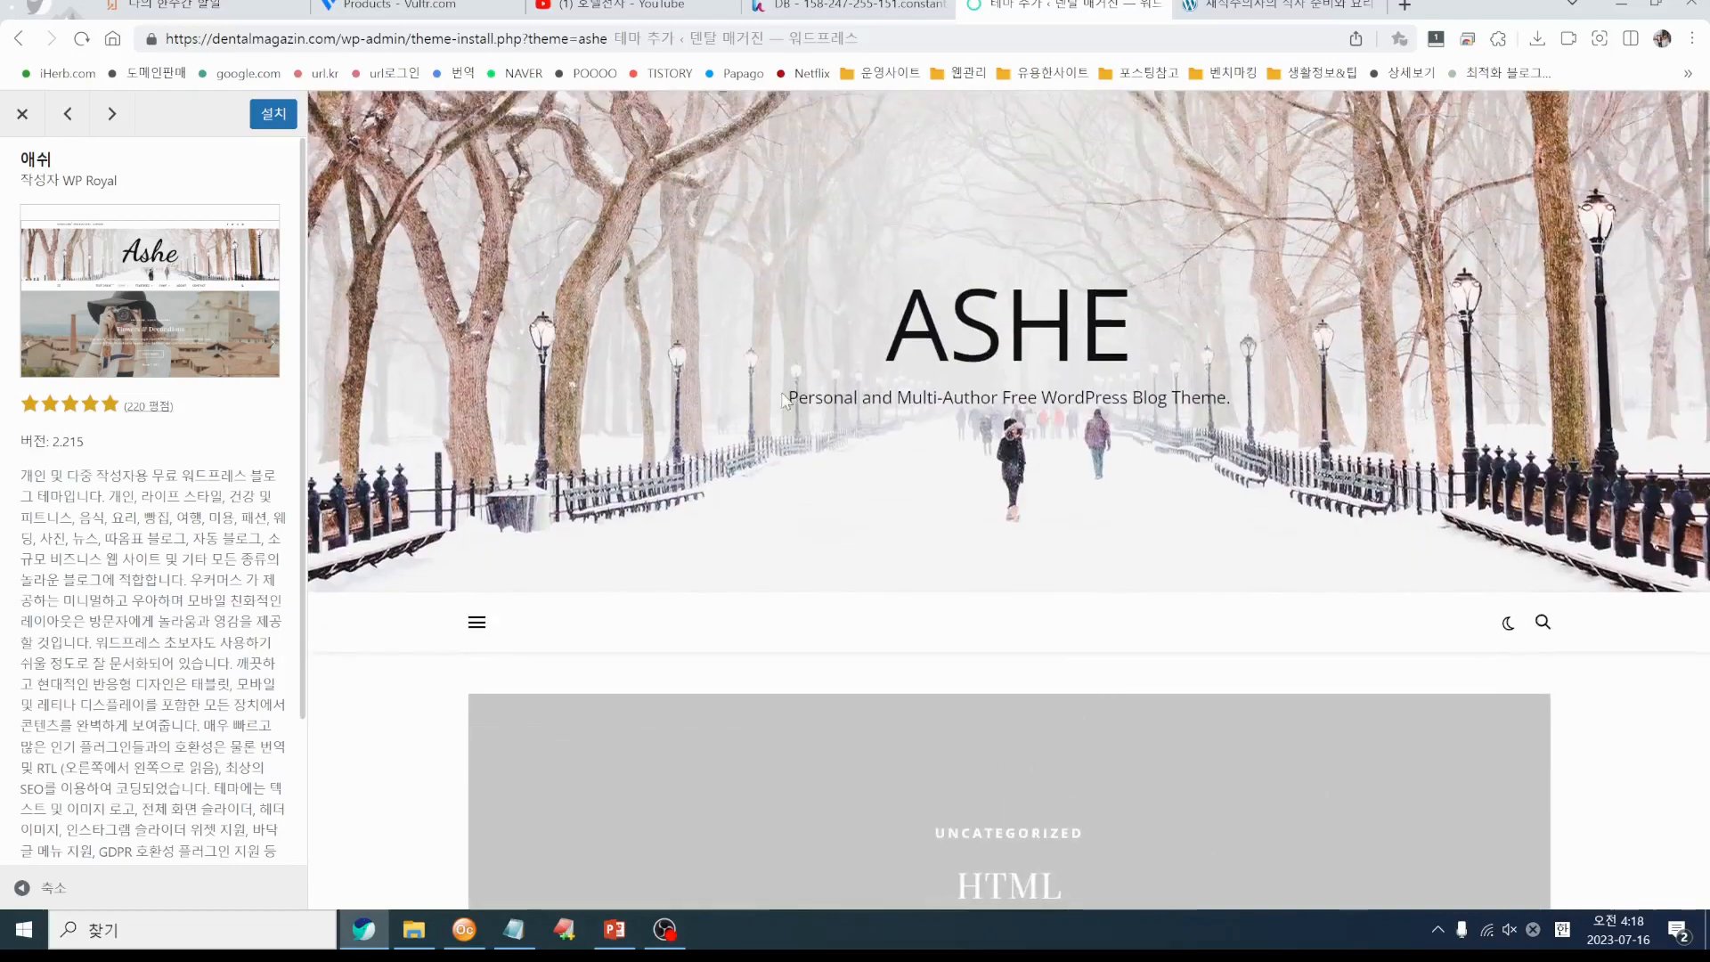
pyautogui.scroll(-10, 1013, 575)
pyautogui.scroll(-1, 1013, 575)
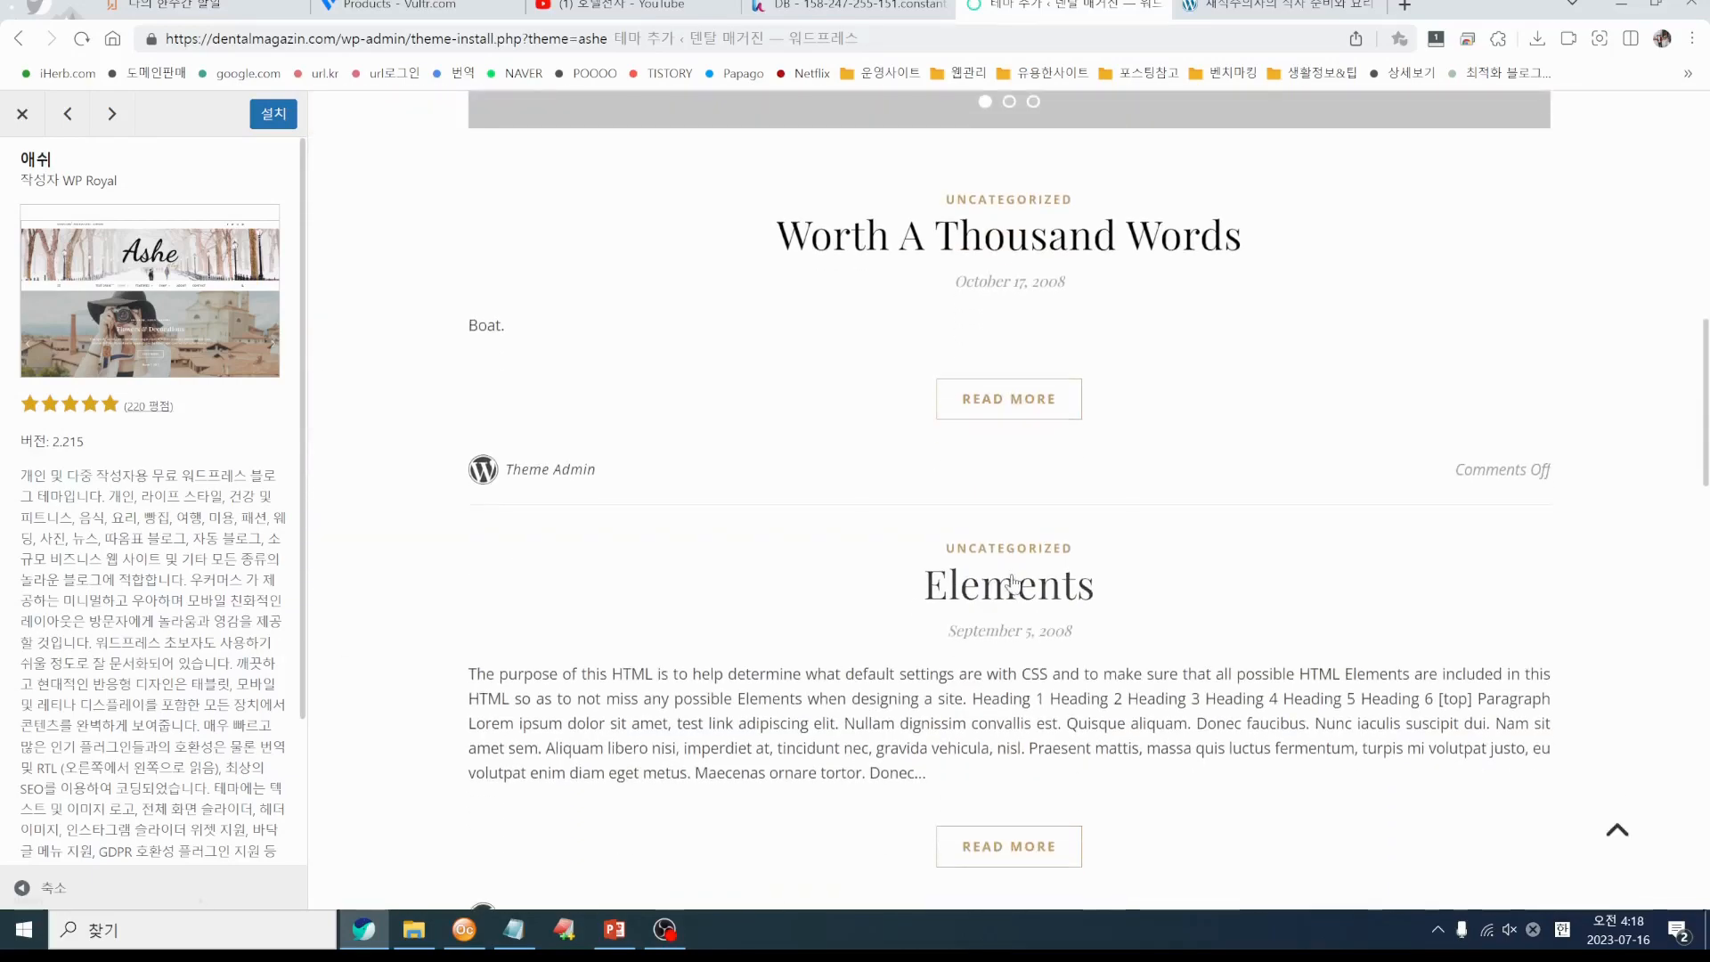
pyautogui.scroll(-5, 471, 281)
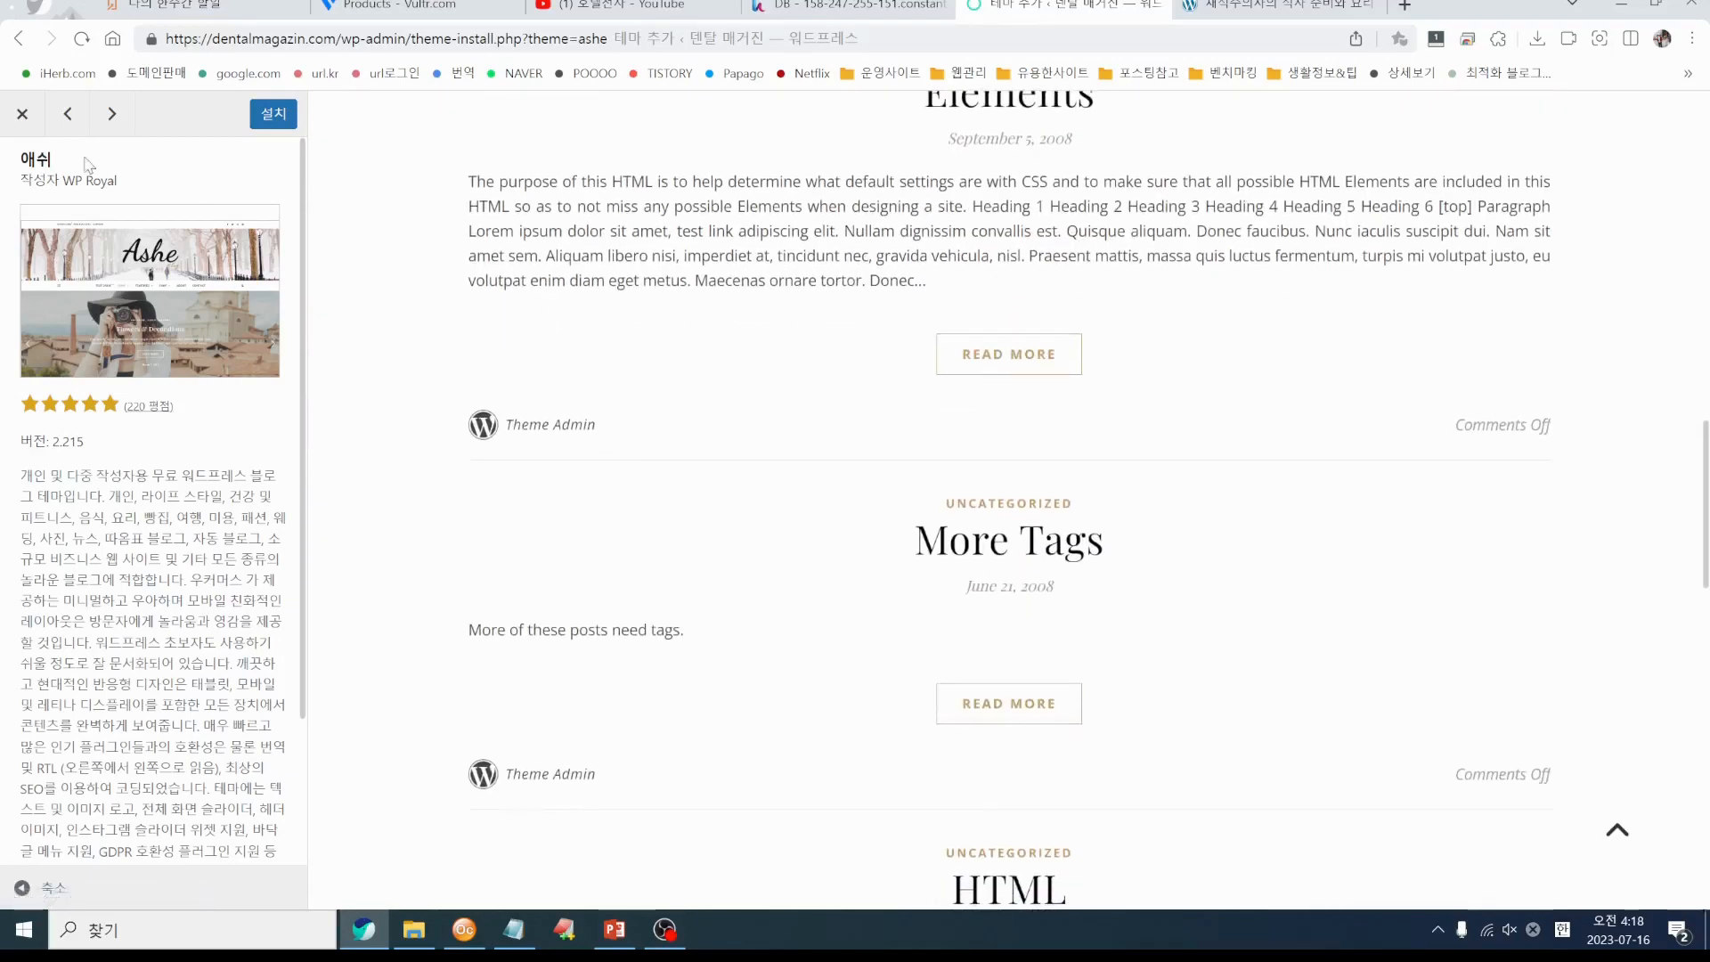
pyautogui.click(22, 114)
# Preview the 코치파이 (Coachify) theme from the catalogue and examine its demo page down to the footer
pyautogui.scroll(-4, 800, 532)
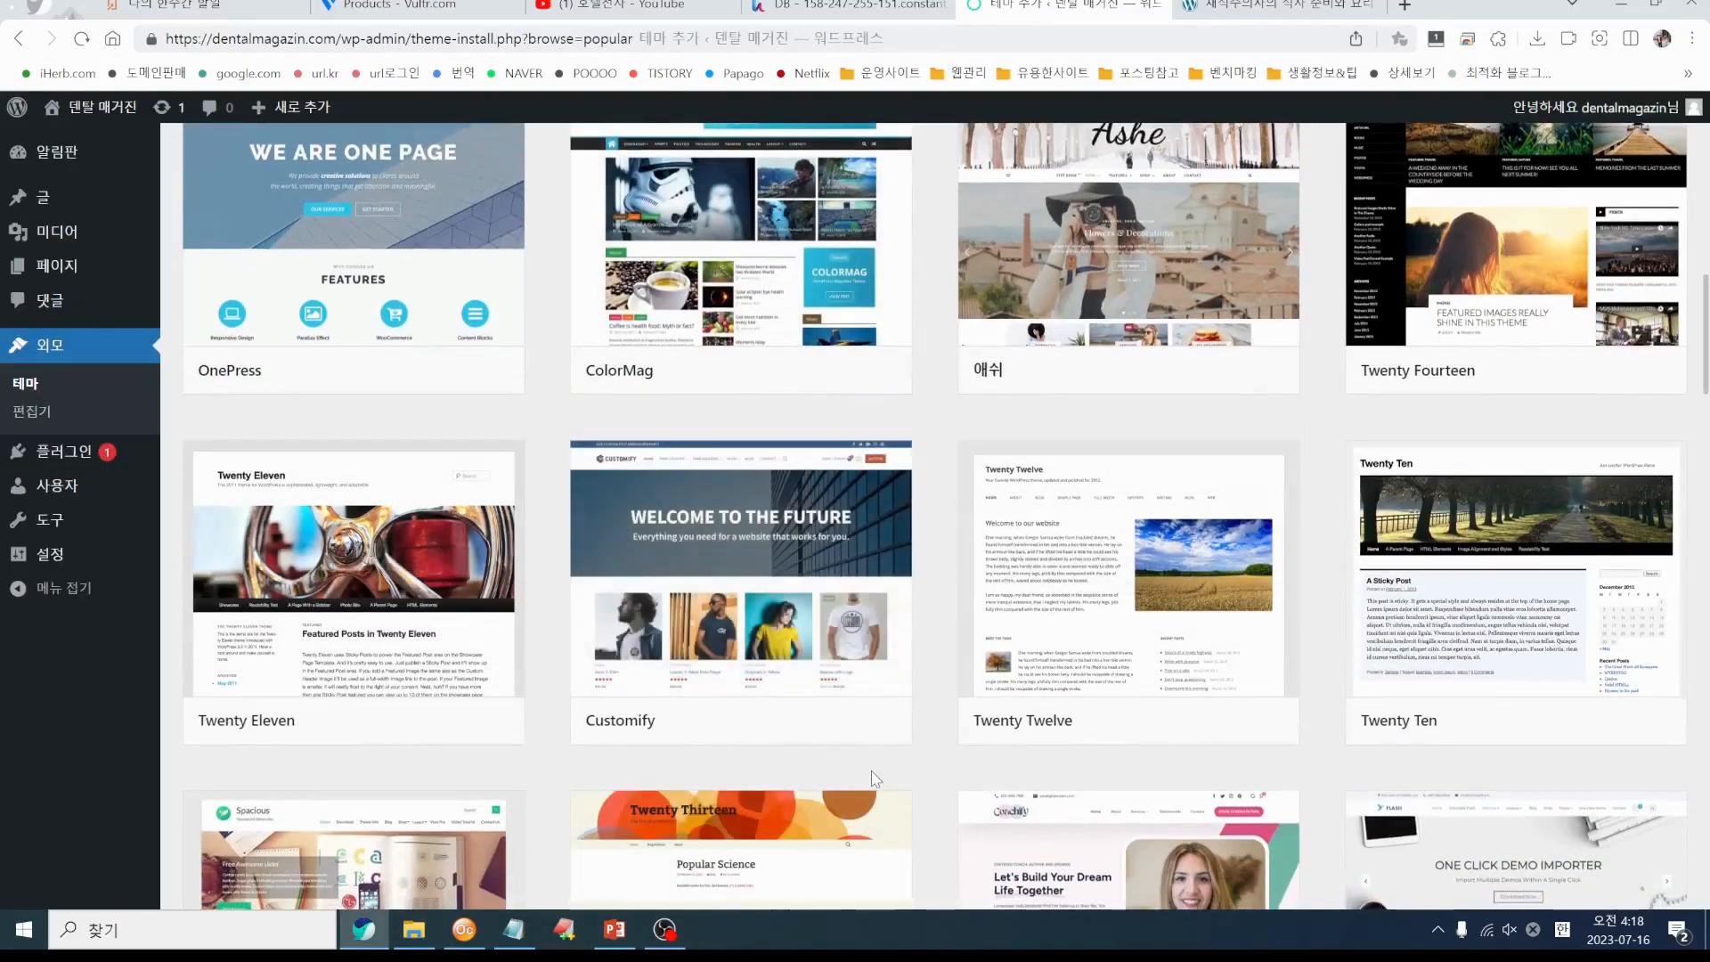
pyautogui.scroll(-4, 966, 771)
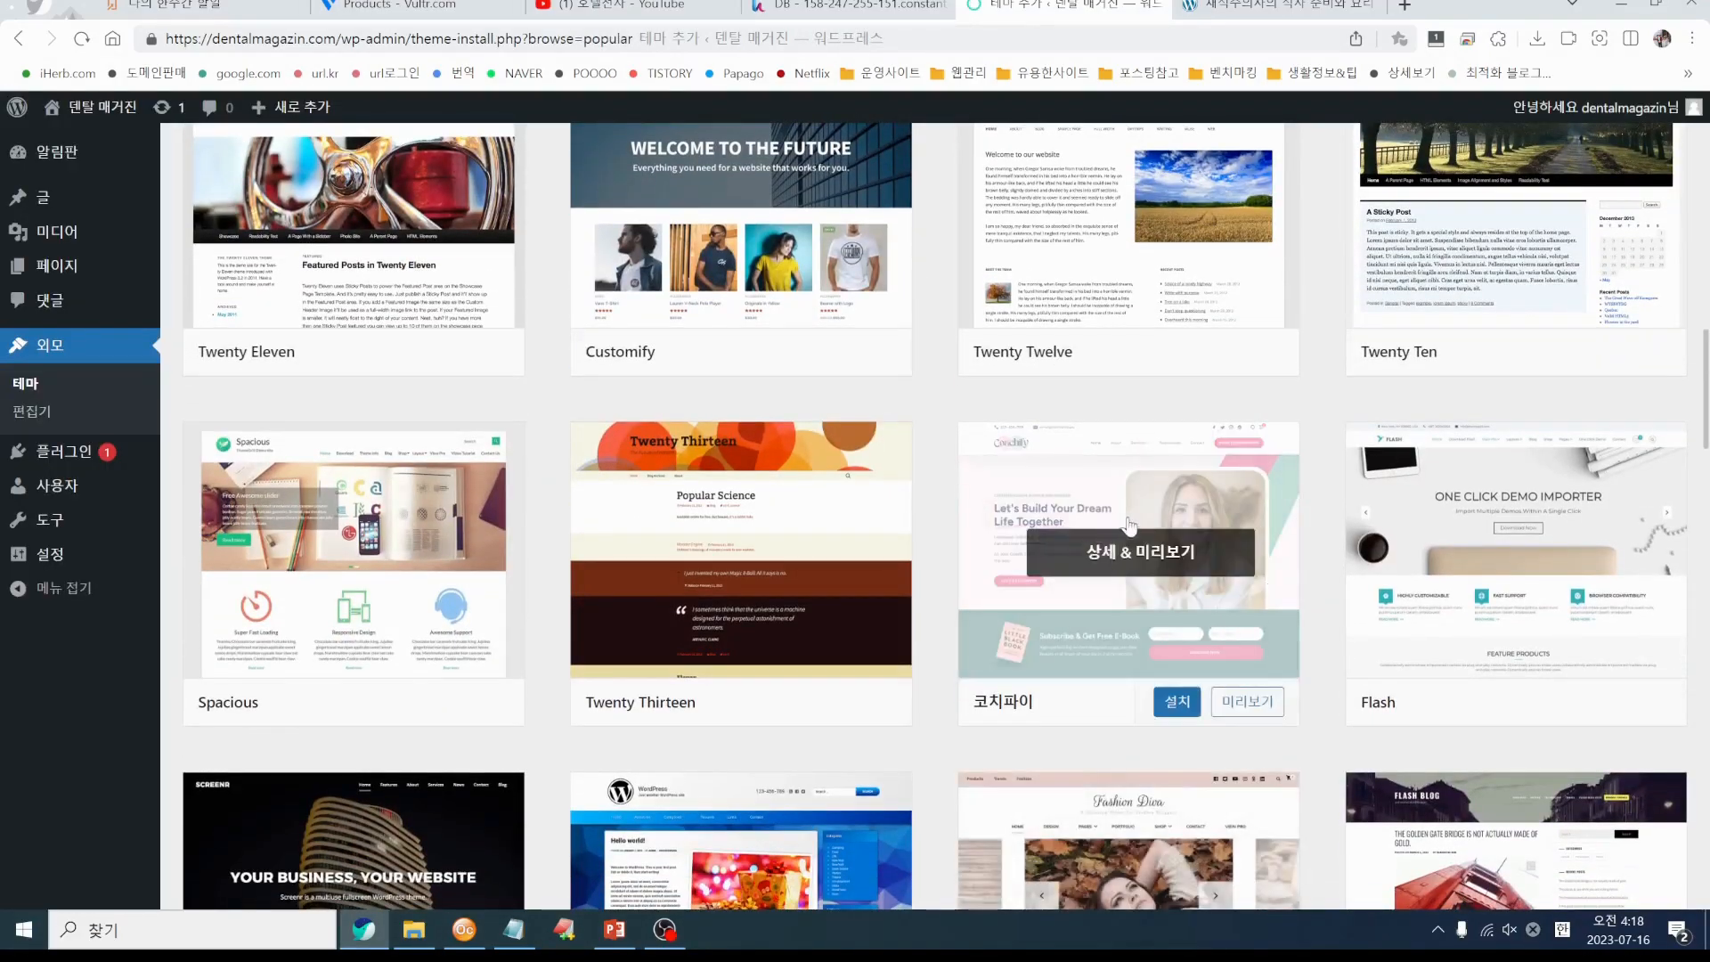
pyautogui.click(1245, 710)
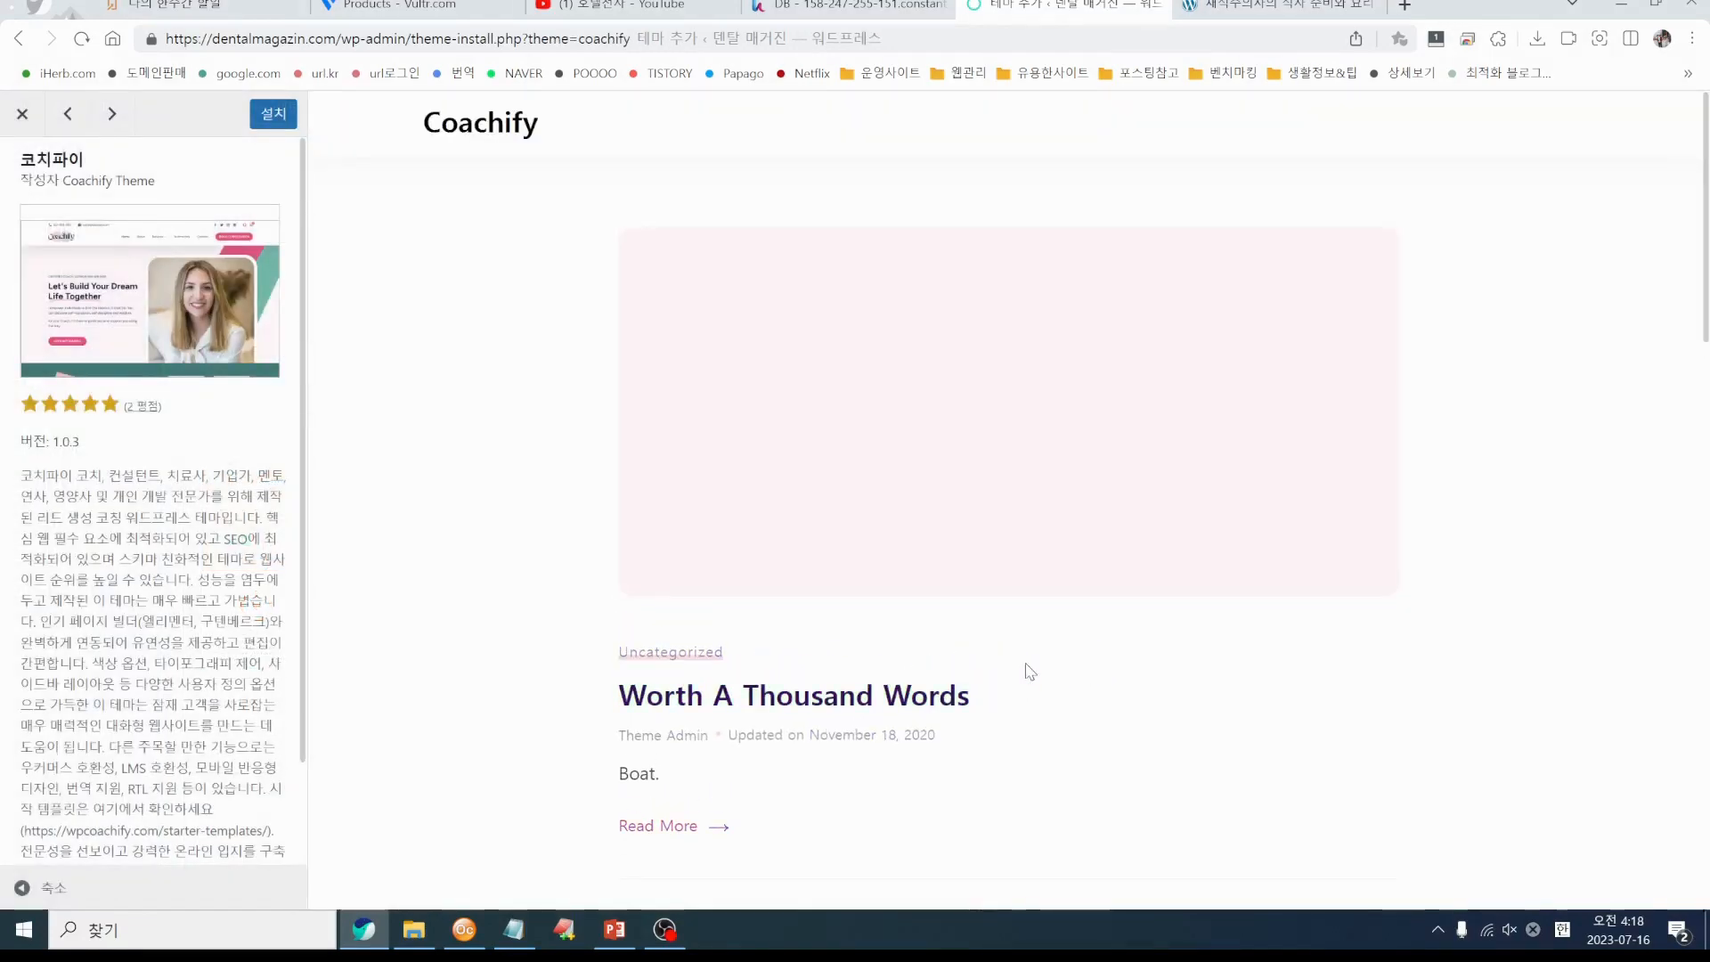
pyautogui.scroll(-12, 1435, 637)
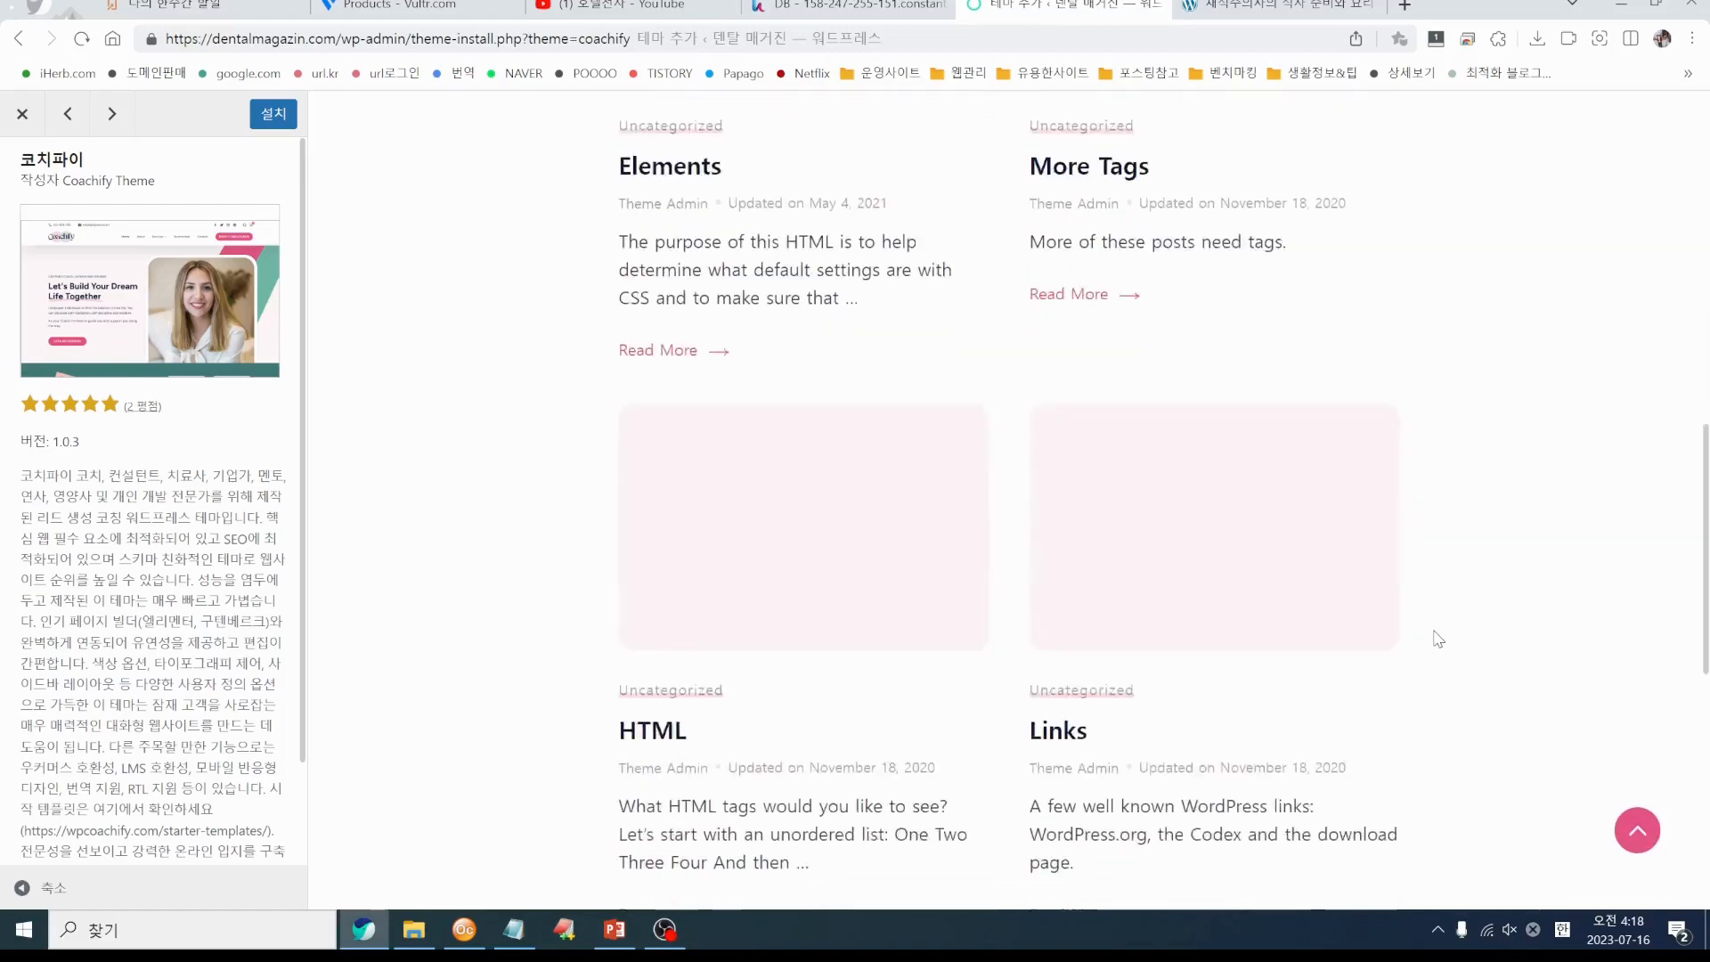
pyautogui.scroll(-9, 1435, 638)
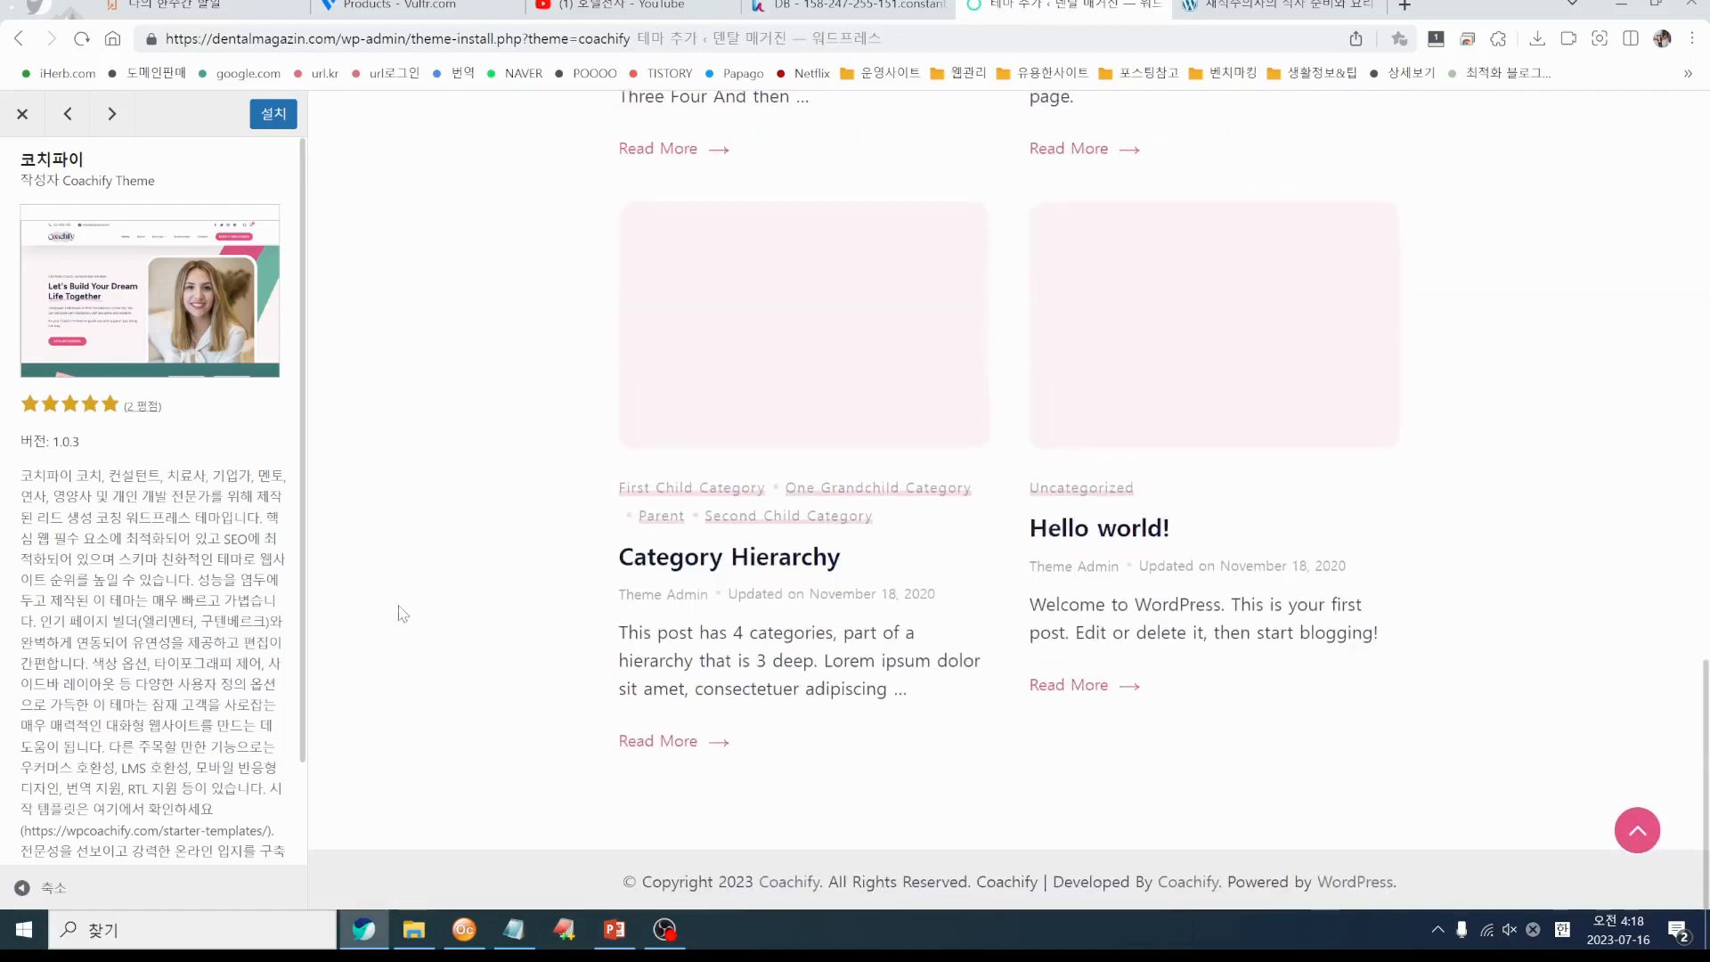
pyautogui.scroll(11, 1176, 633)
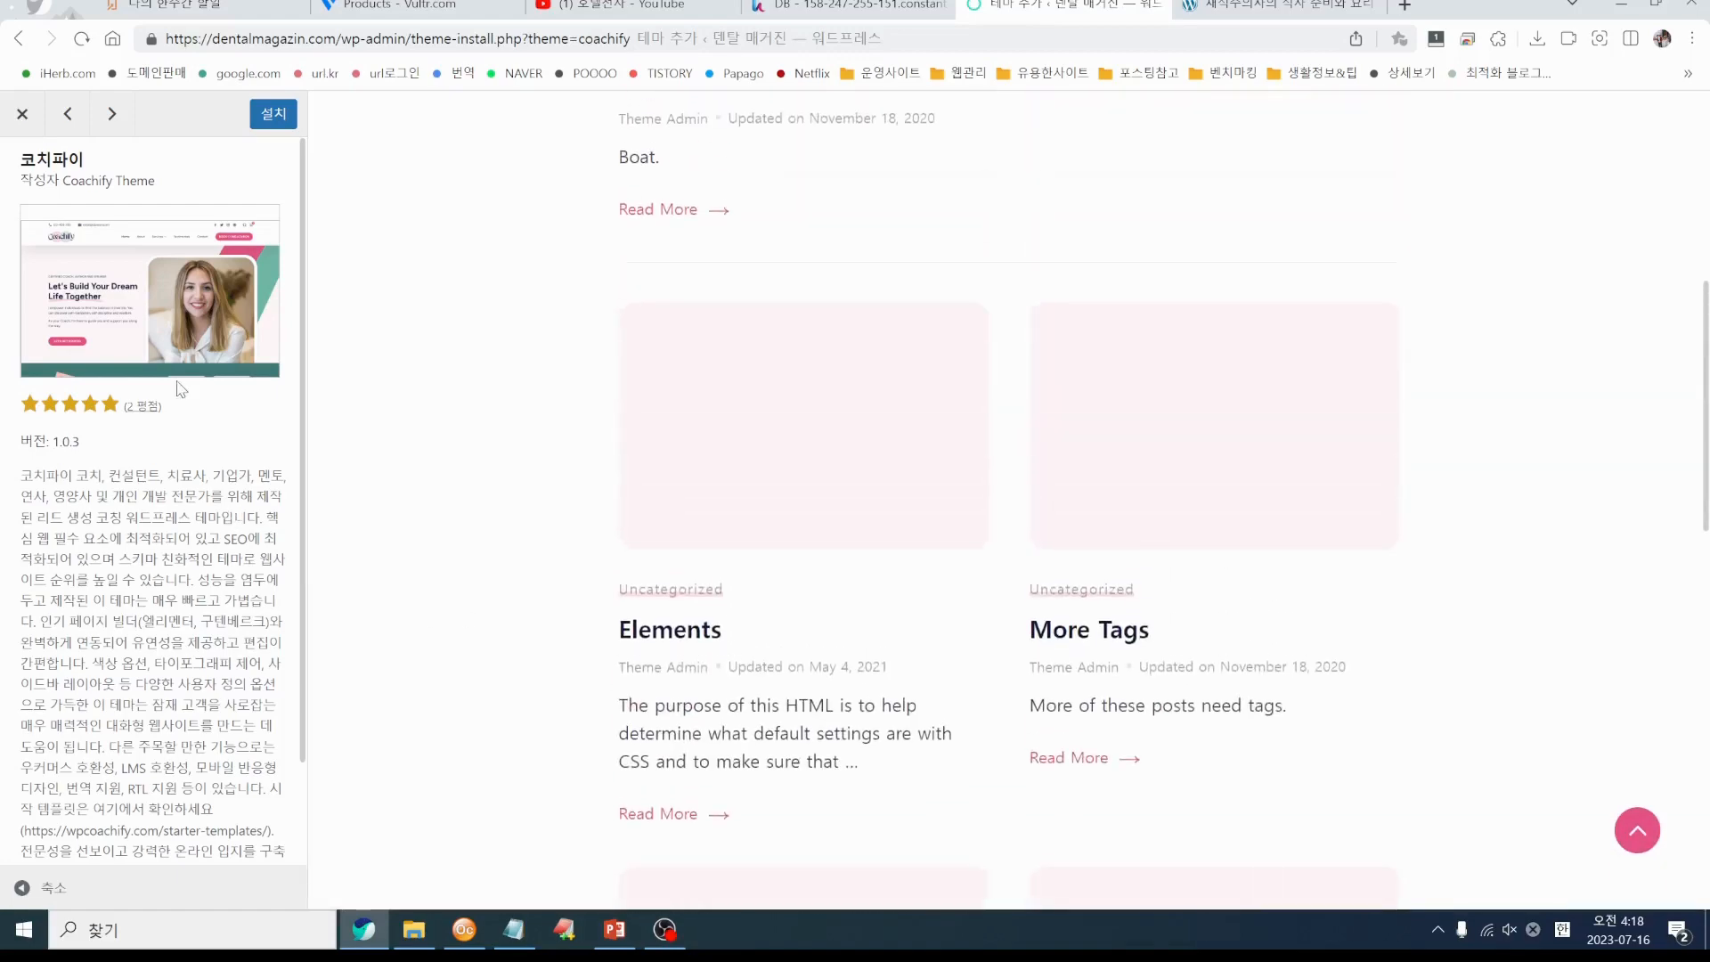
pyautogui.scroll(7, 1071, 446)
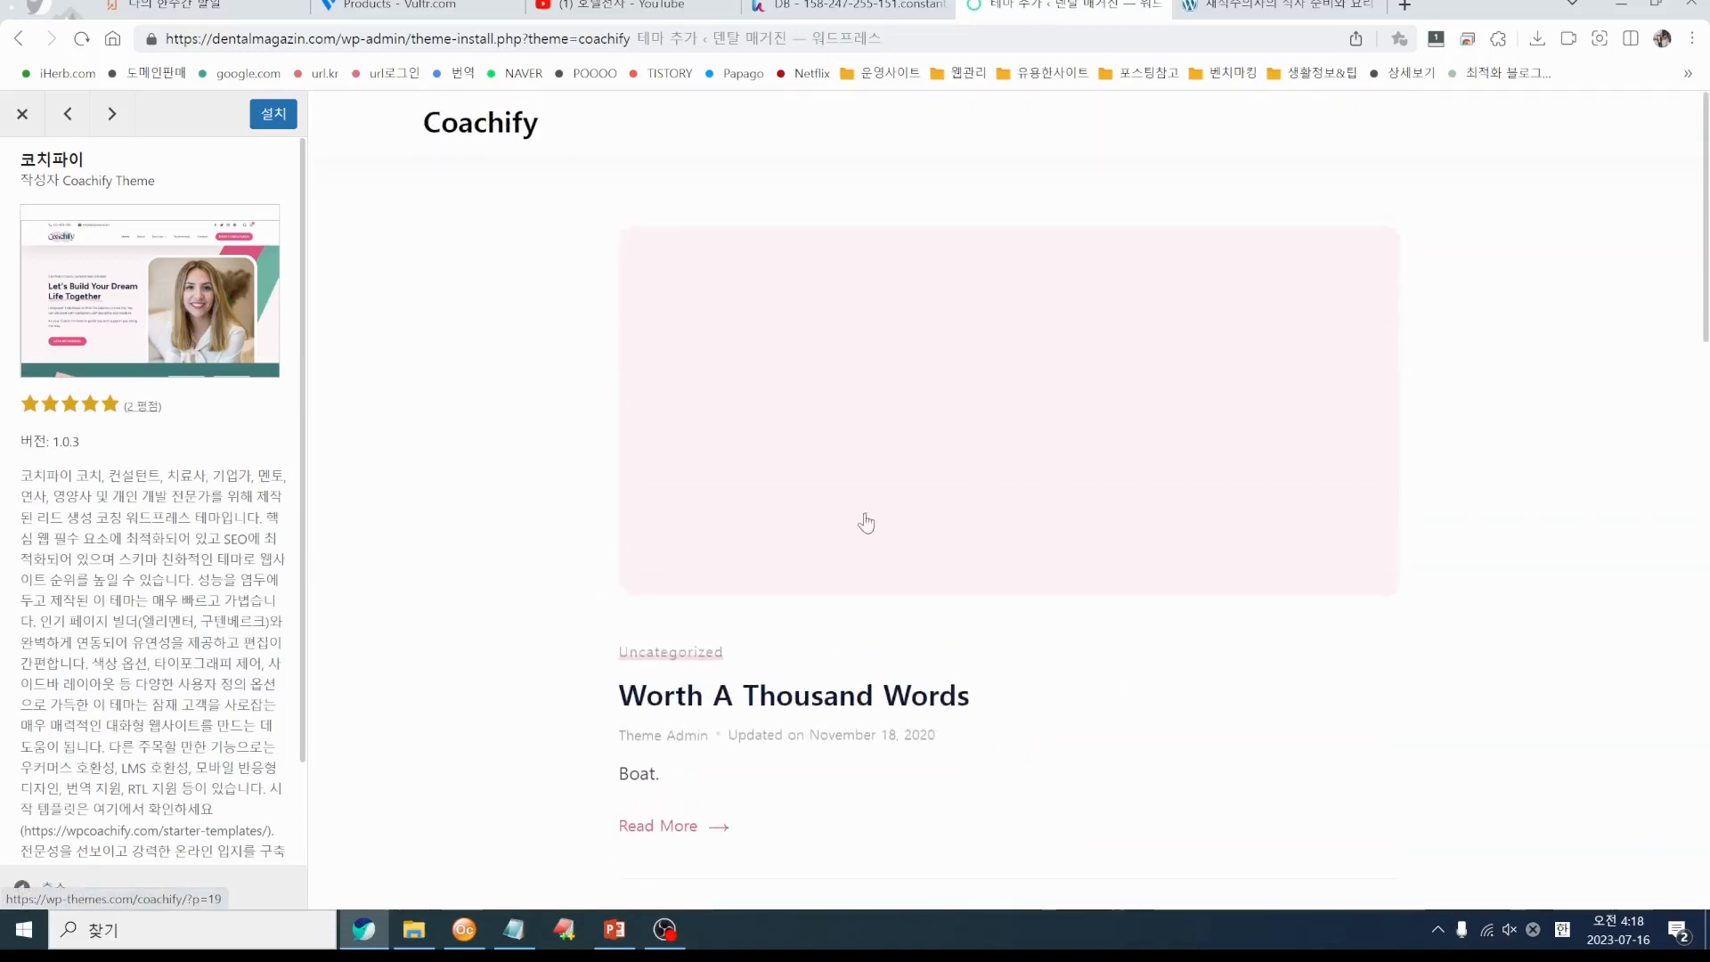
# Close the 코치파이 preview, preview the Fashify theme from further down the catalogue, examine its demo page, and close that preview
pyautogui.click(22, 114)
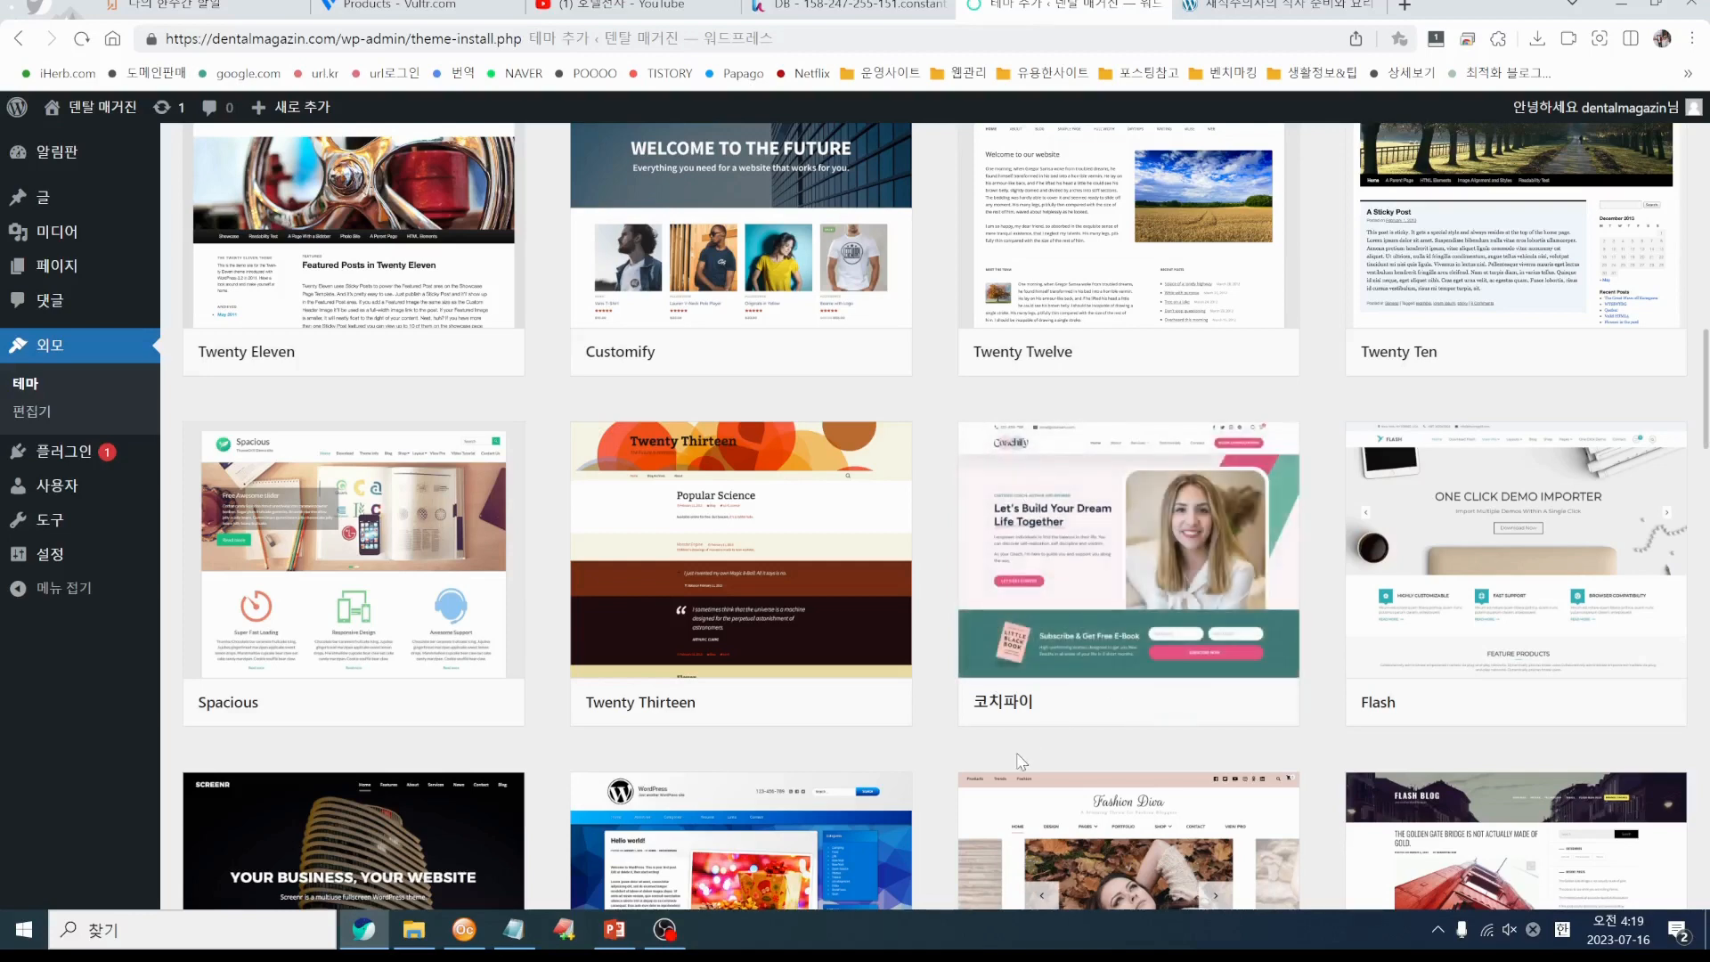
pyautogui.scroll(-10, 1020, 760)
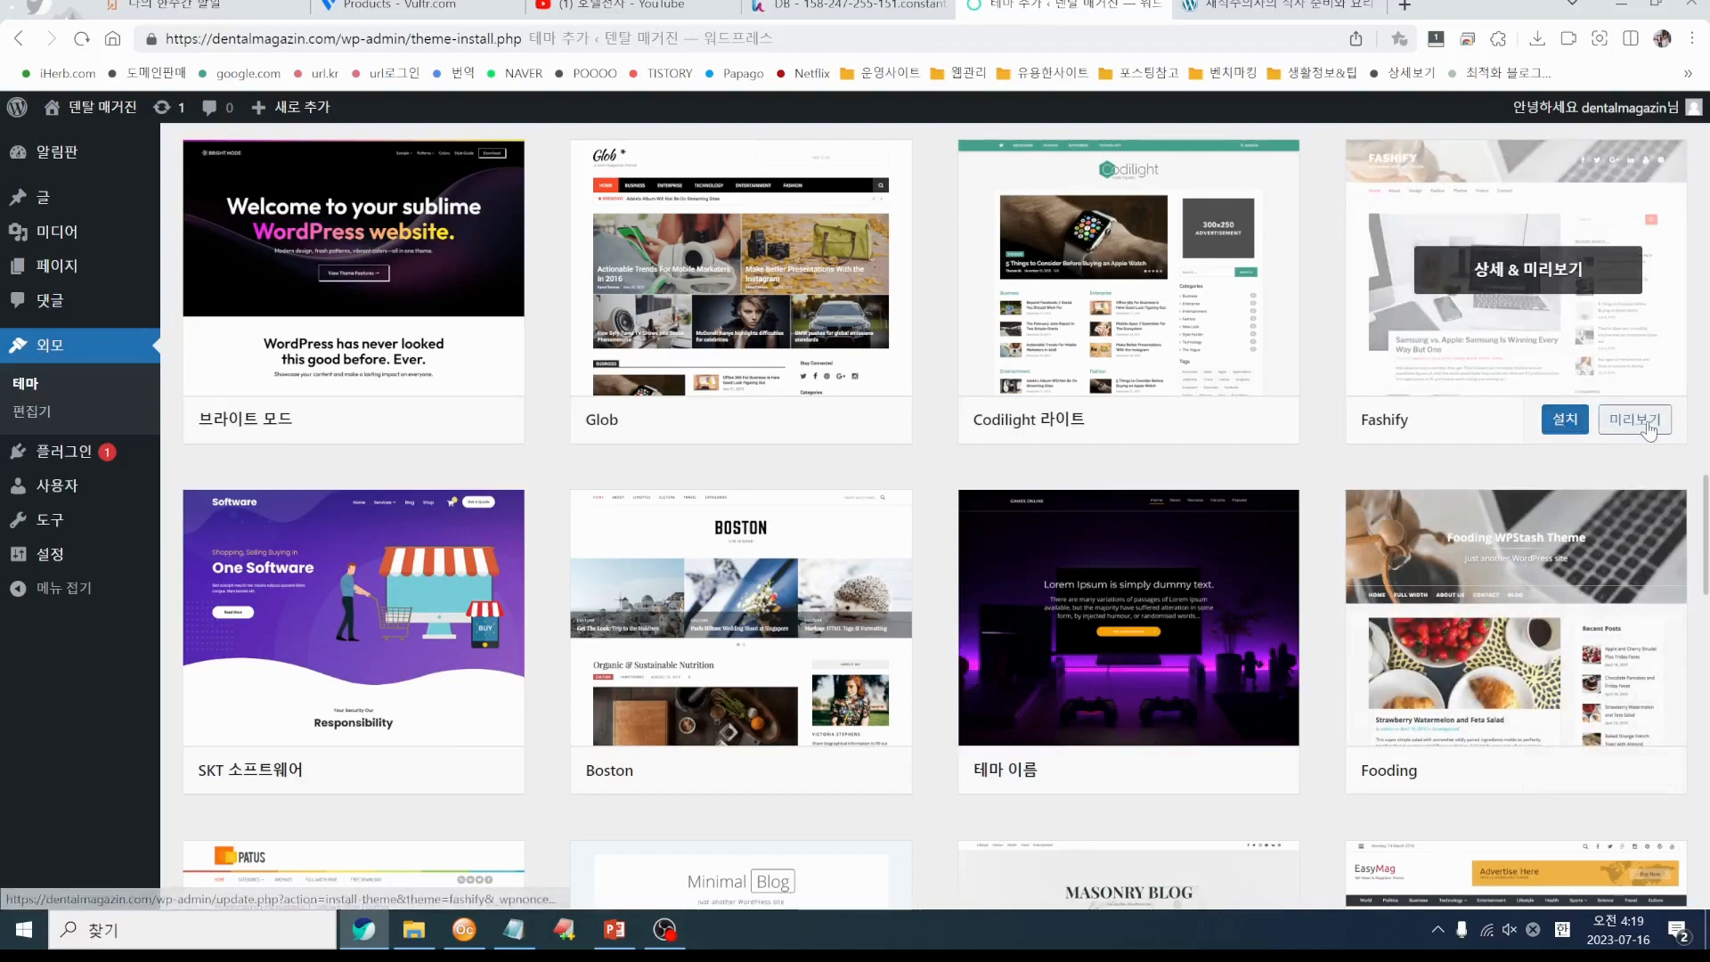
pyautogui.click(1637, 422)
pyautogui.scroll(-3, 1047, 650)
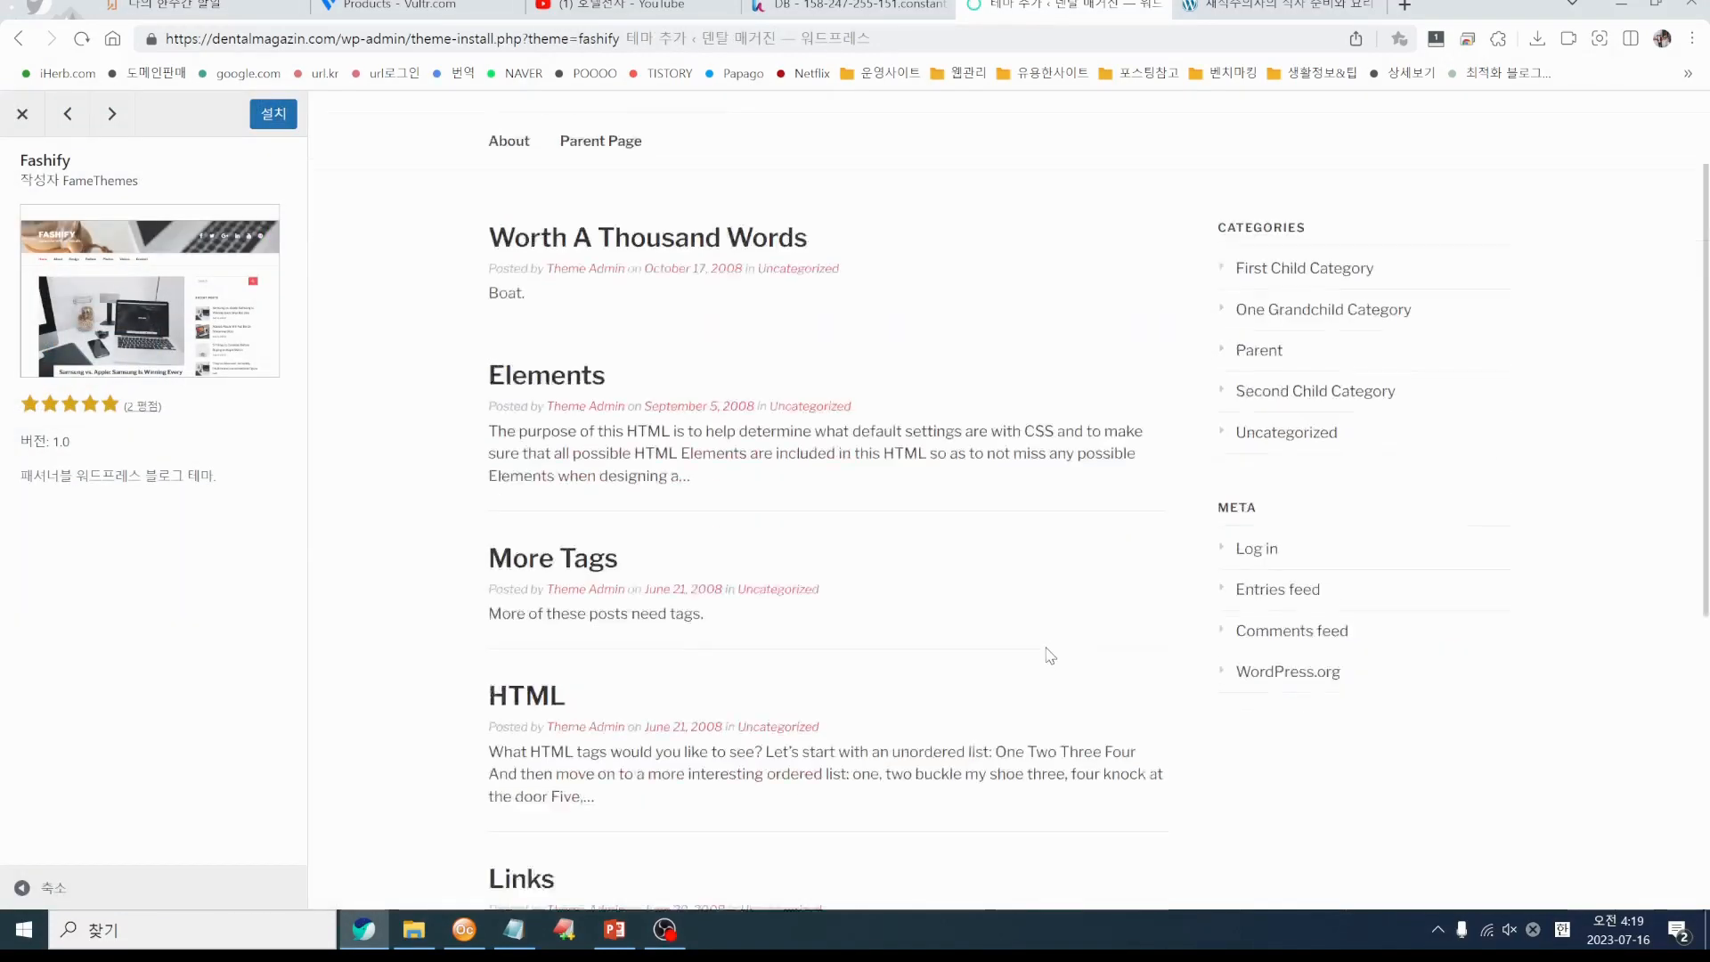
pyautogui.scroll(1, 1171, 598)
pyautogui.scroll(3, 1171, 598)
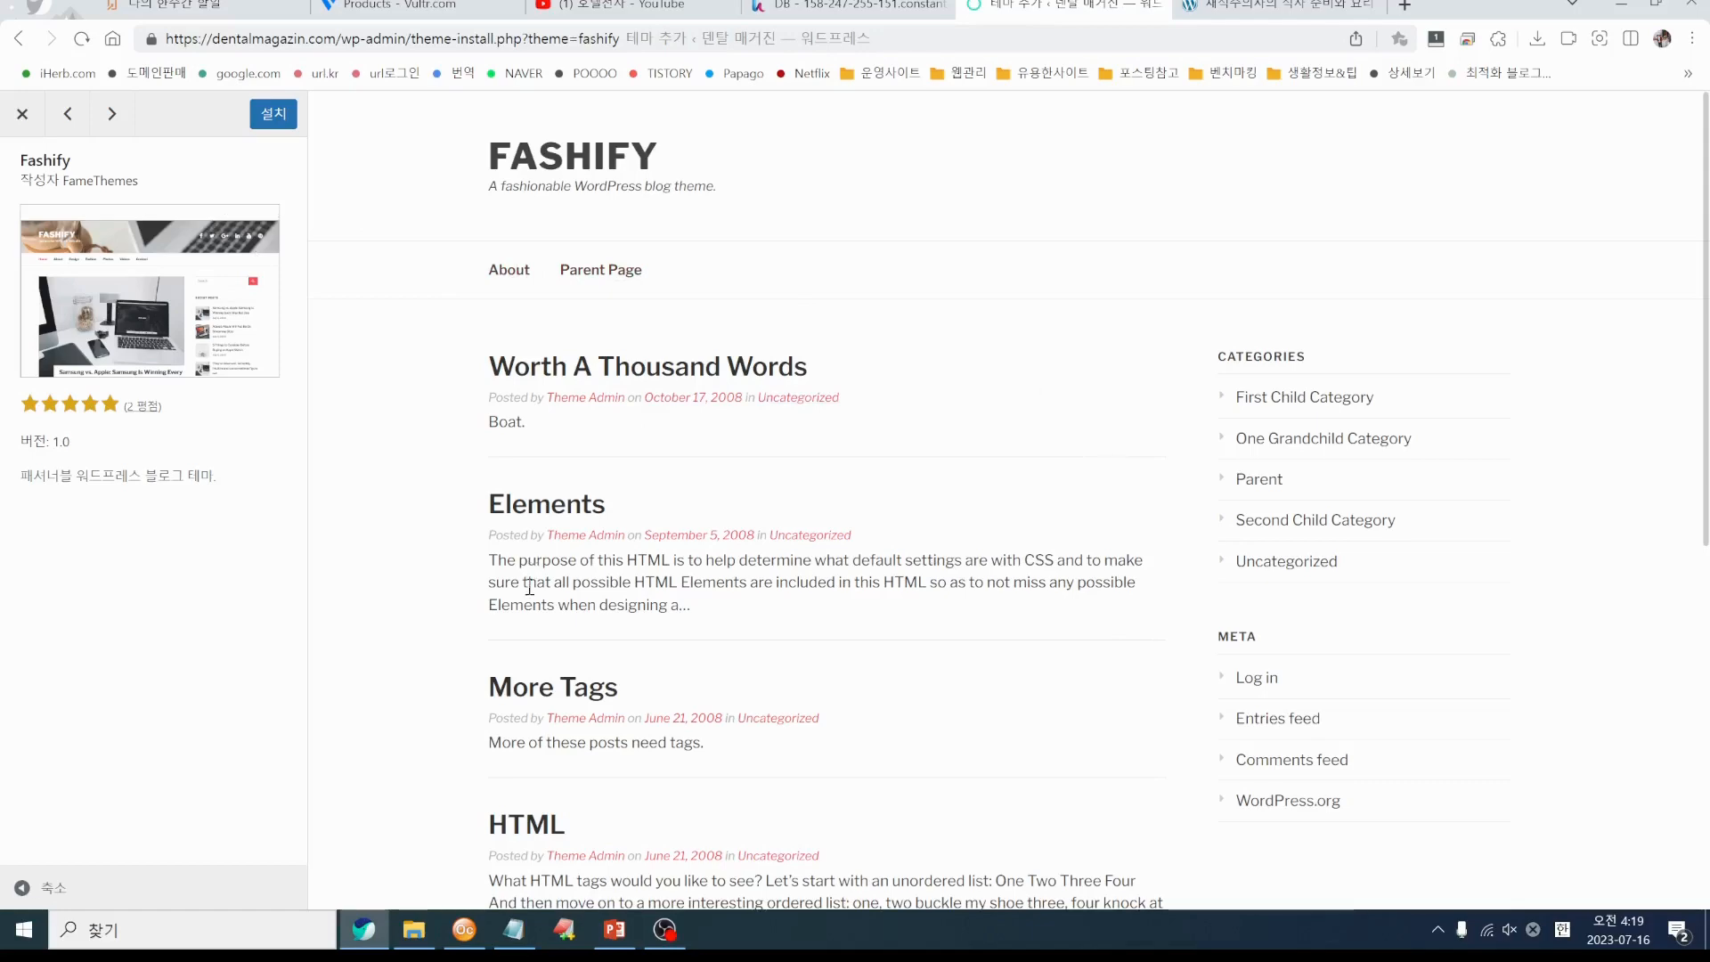
pyautogui.click(22, 113)
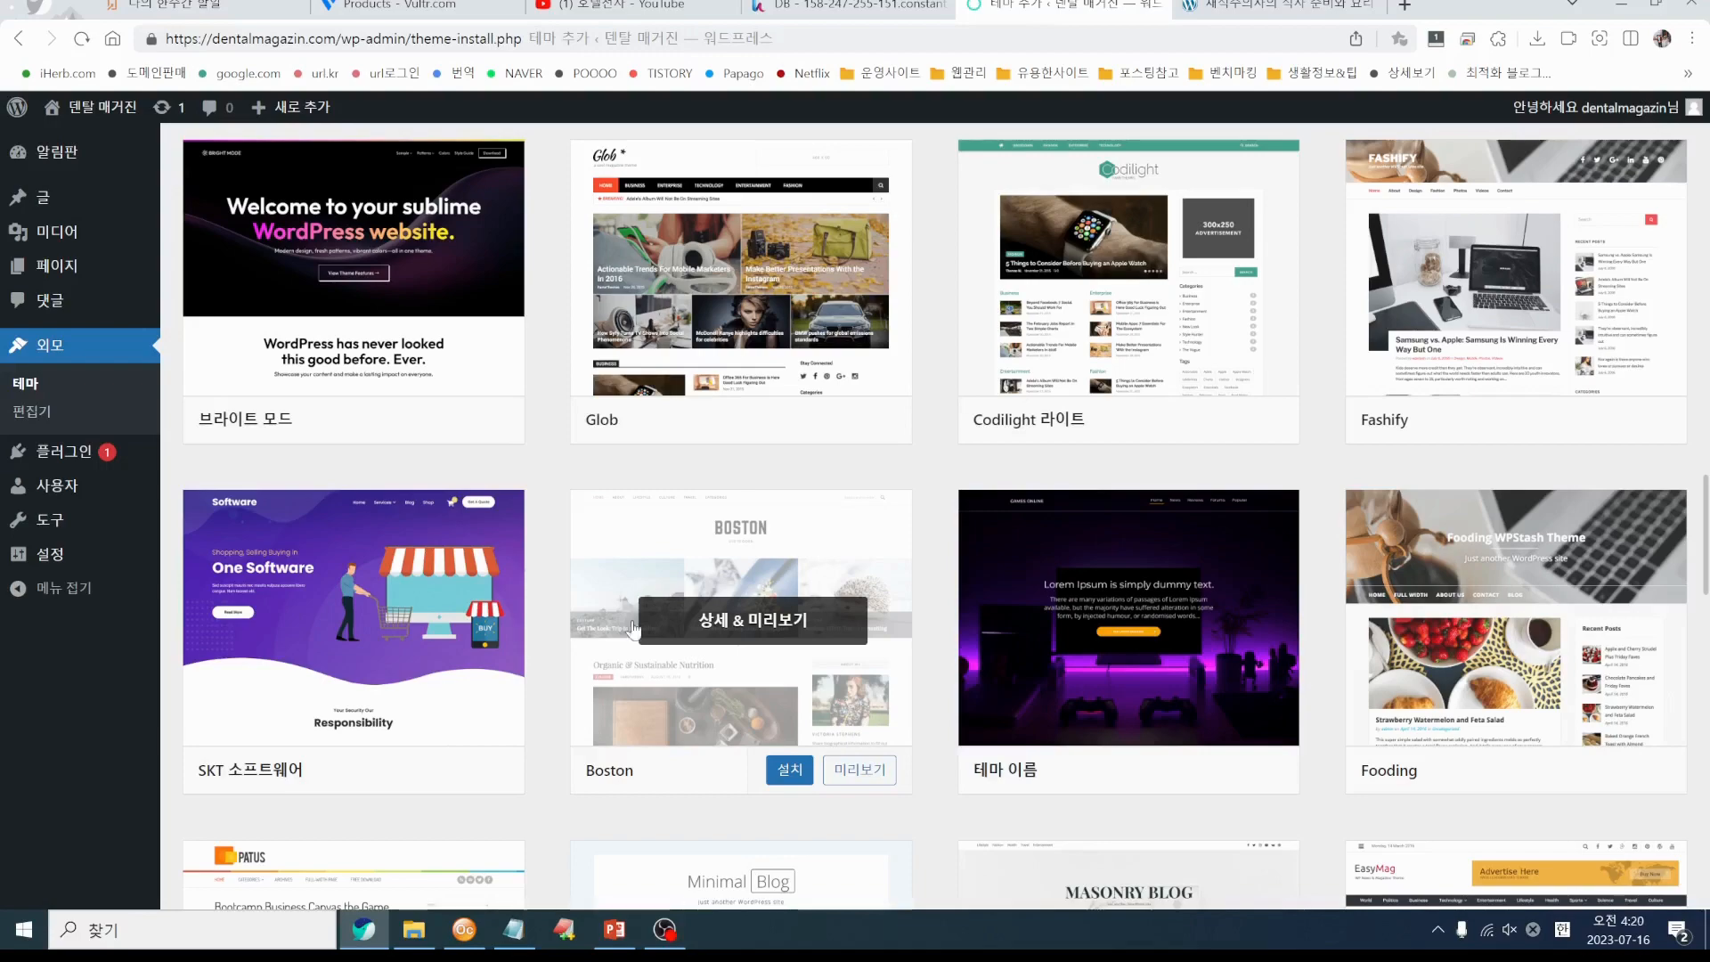
# Return to the start of the theme catalogue and search for themes with the keyword "generate"
pyautogui.scroll(-10, 1041, 565)
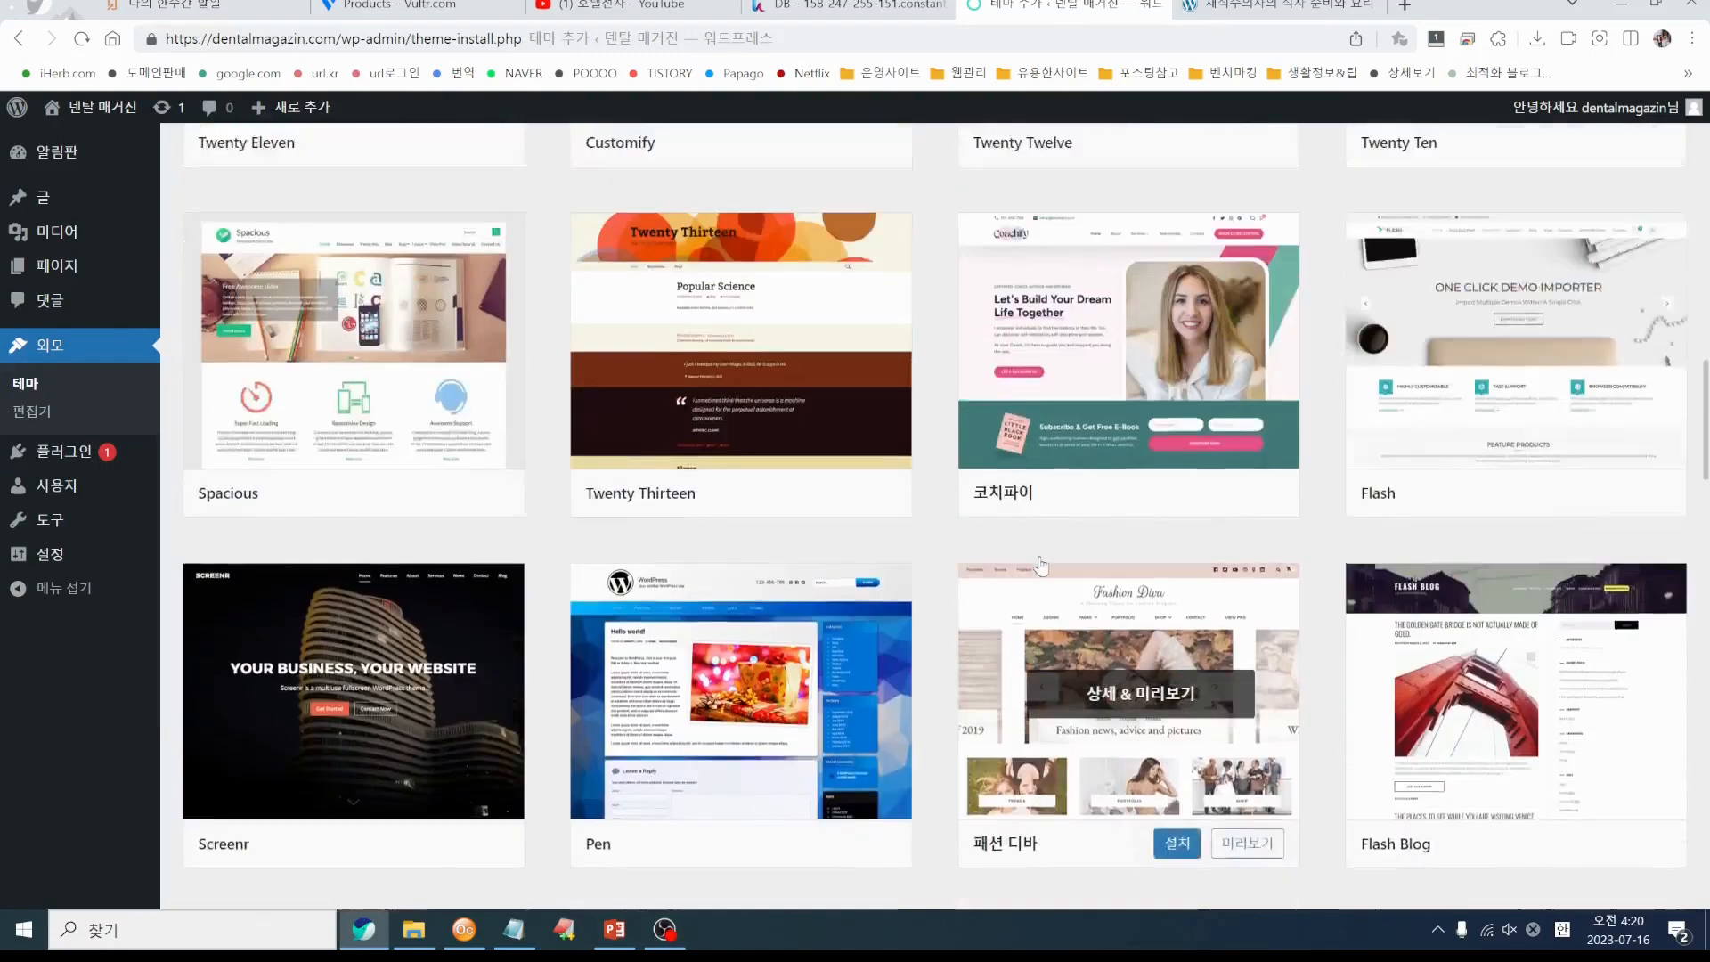
pyautogui.scroll(12, 1041, 565)
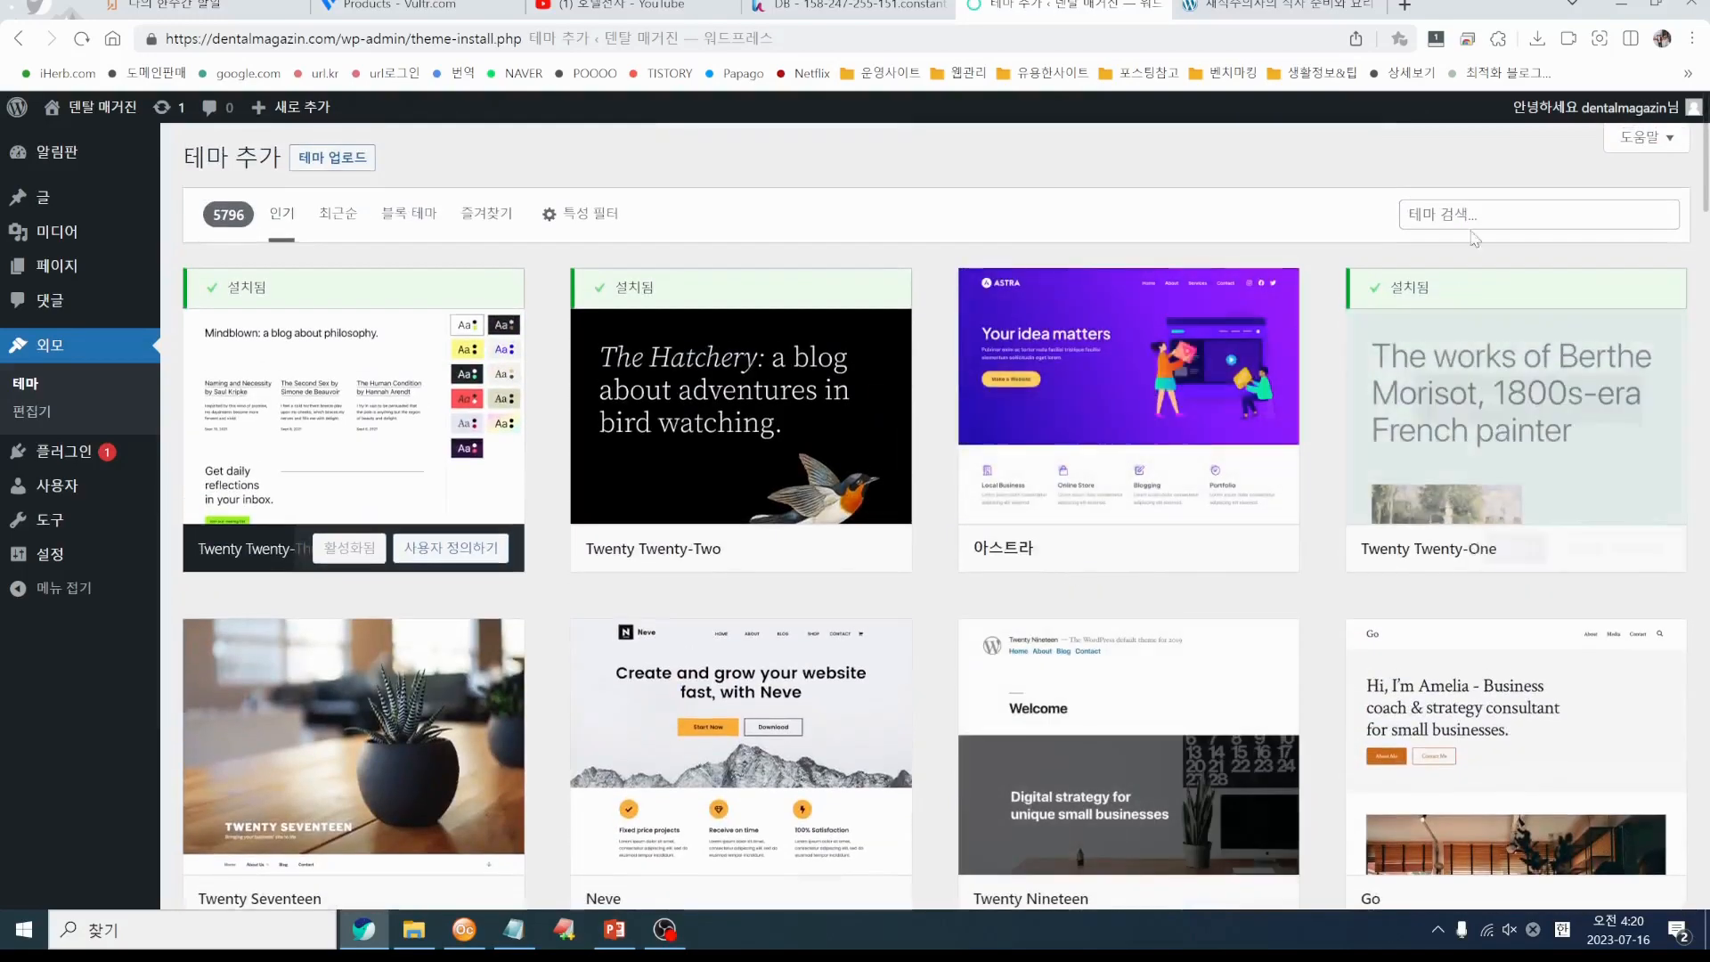
pyautogui.click(1472, 218)
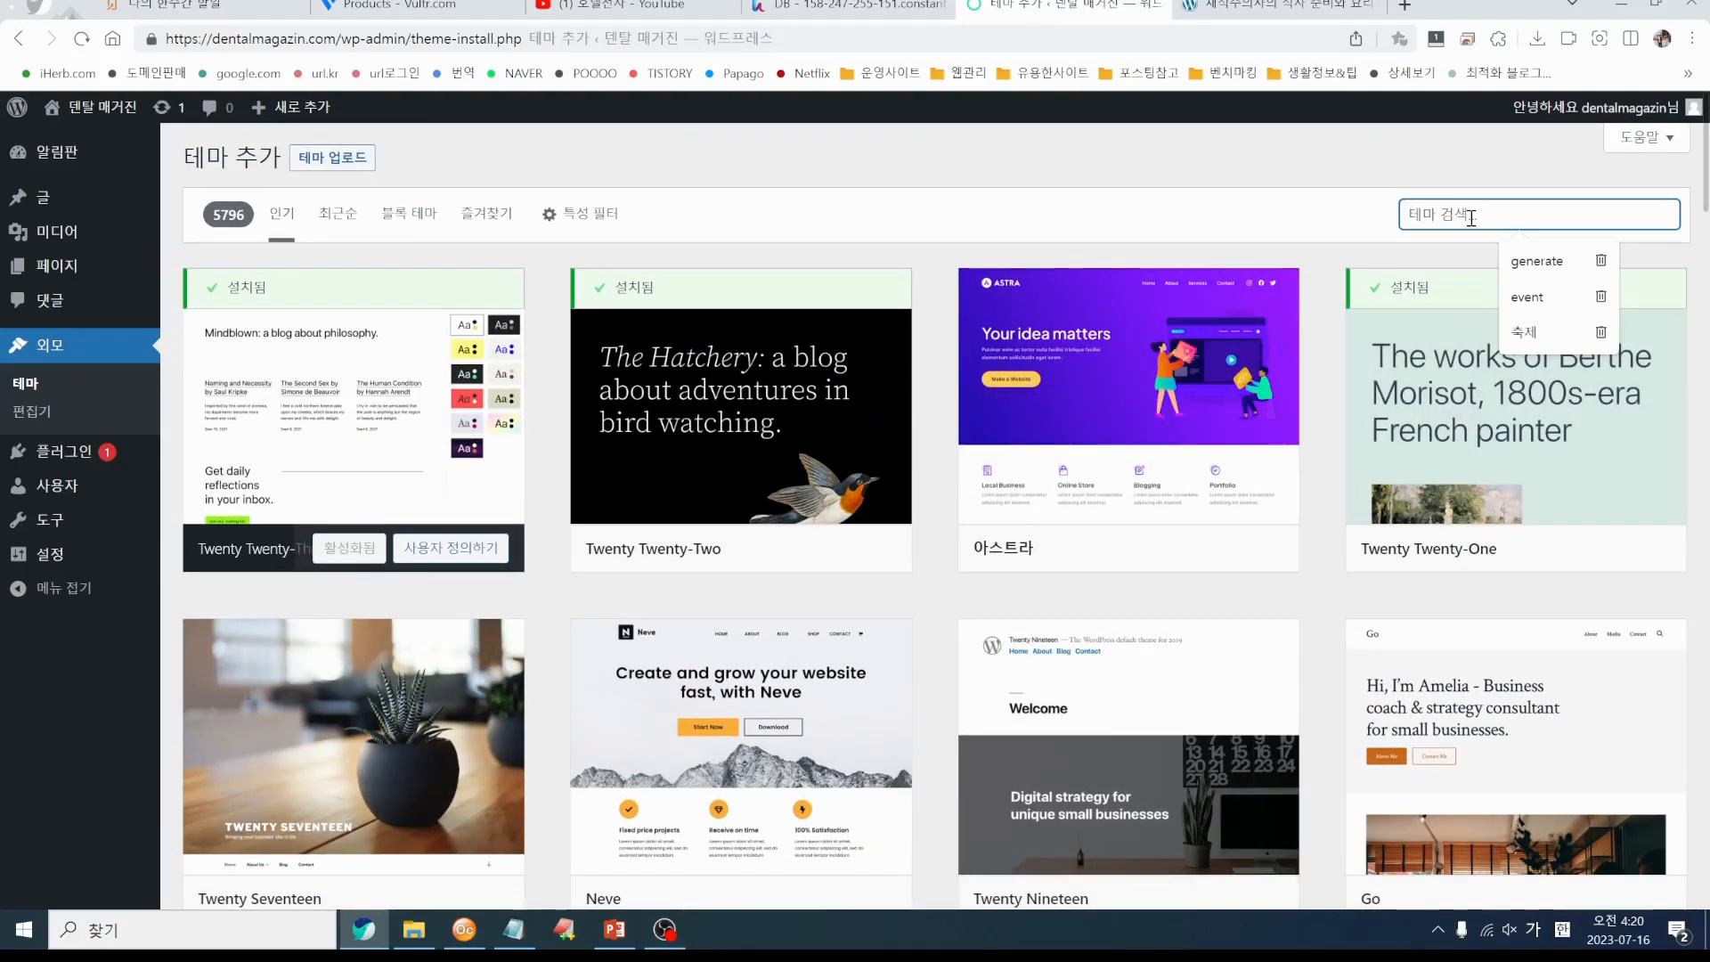
pyautogui.click(1539, 263)
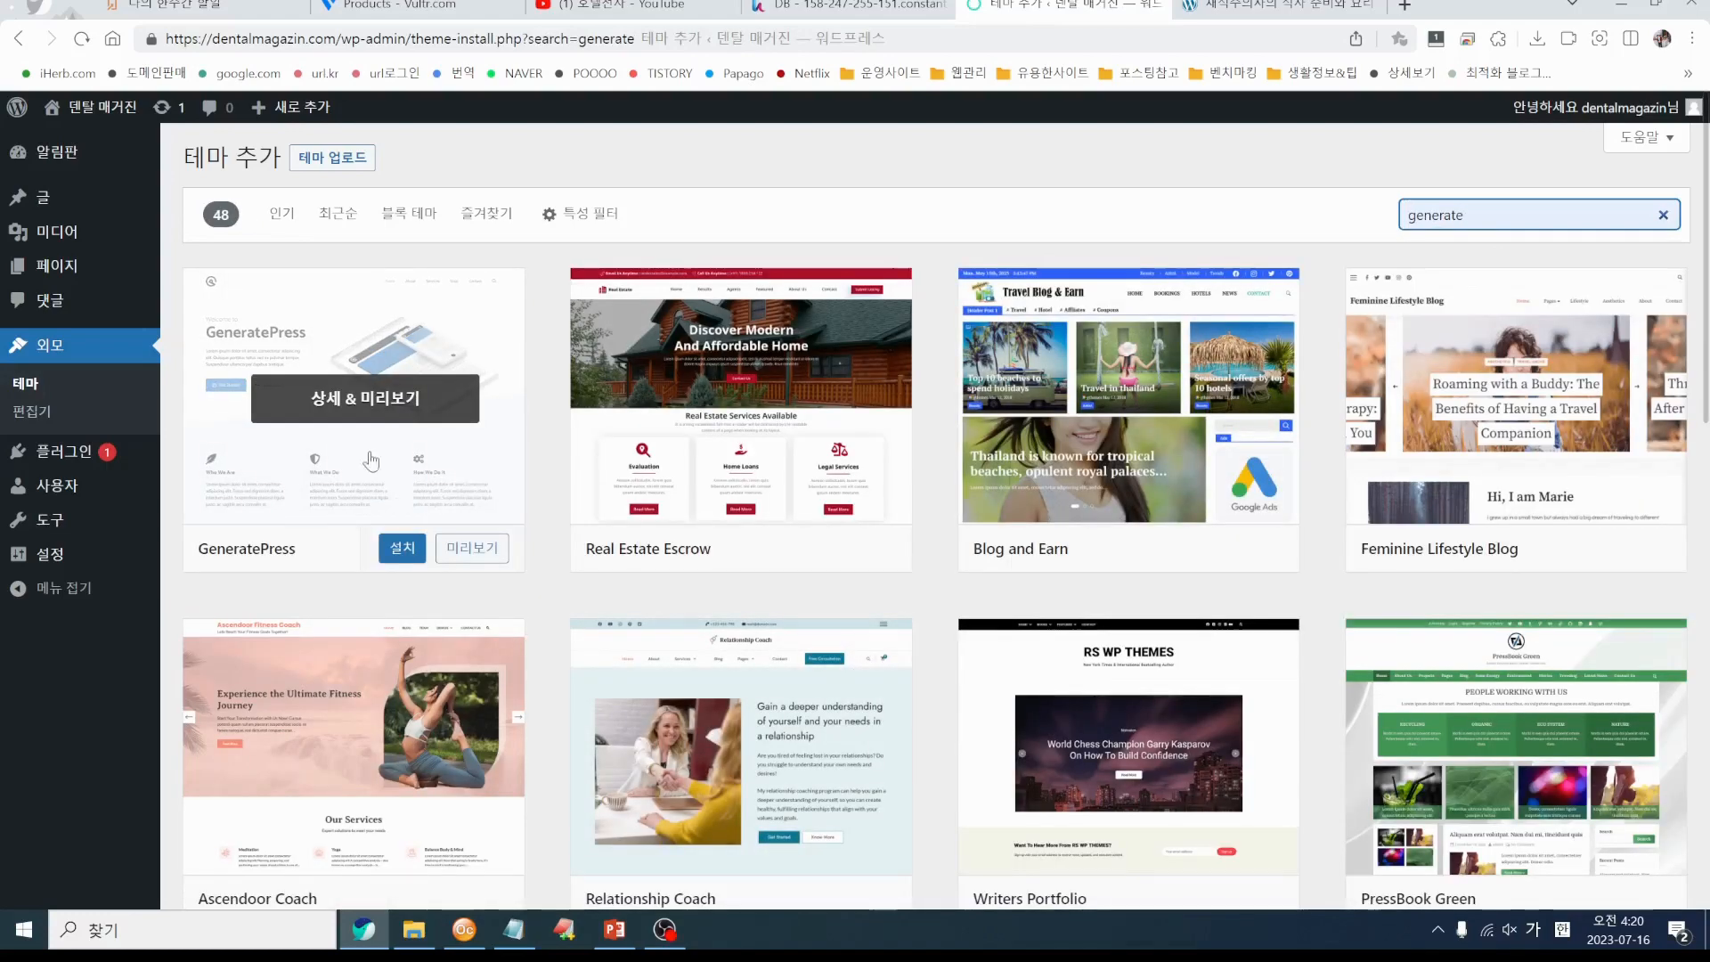
# Preview the GeneratePress theme and examine its demo page, from the header and sidebar to the last posts
pyautogui.click(472, 547)
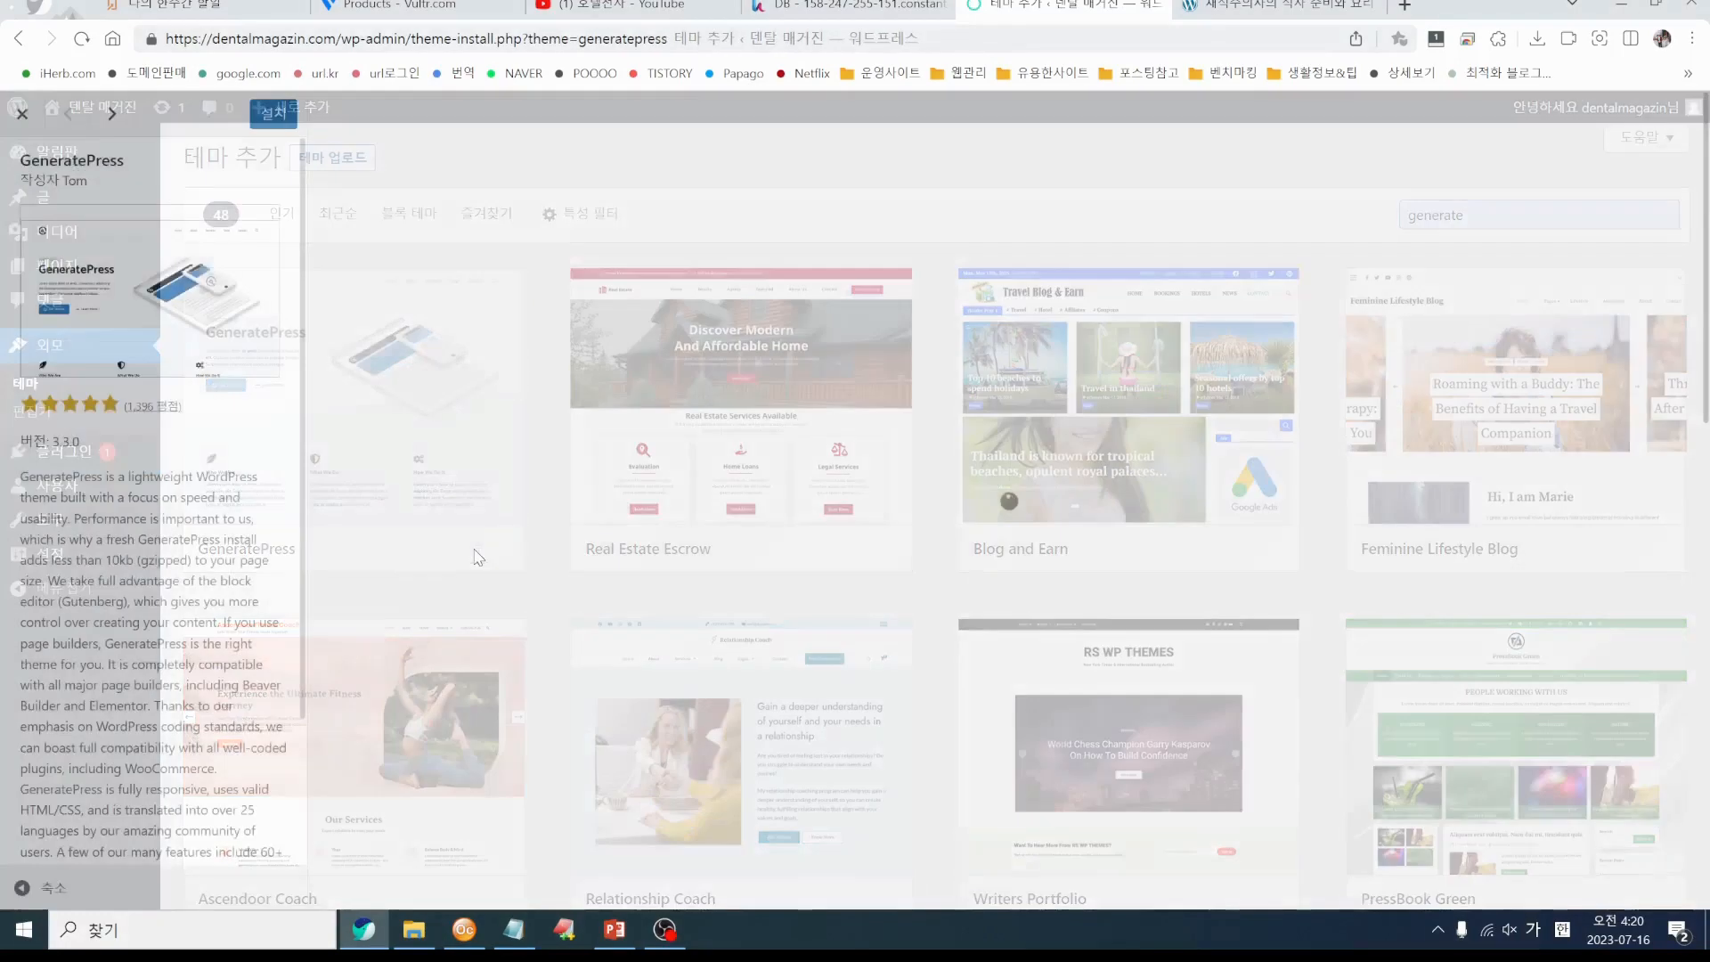
pyautogui.scroll(-15, 1267, 680)
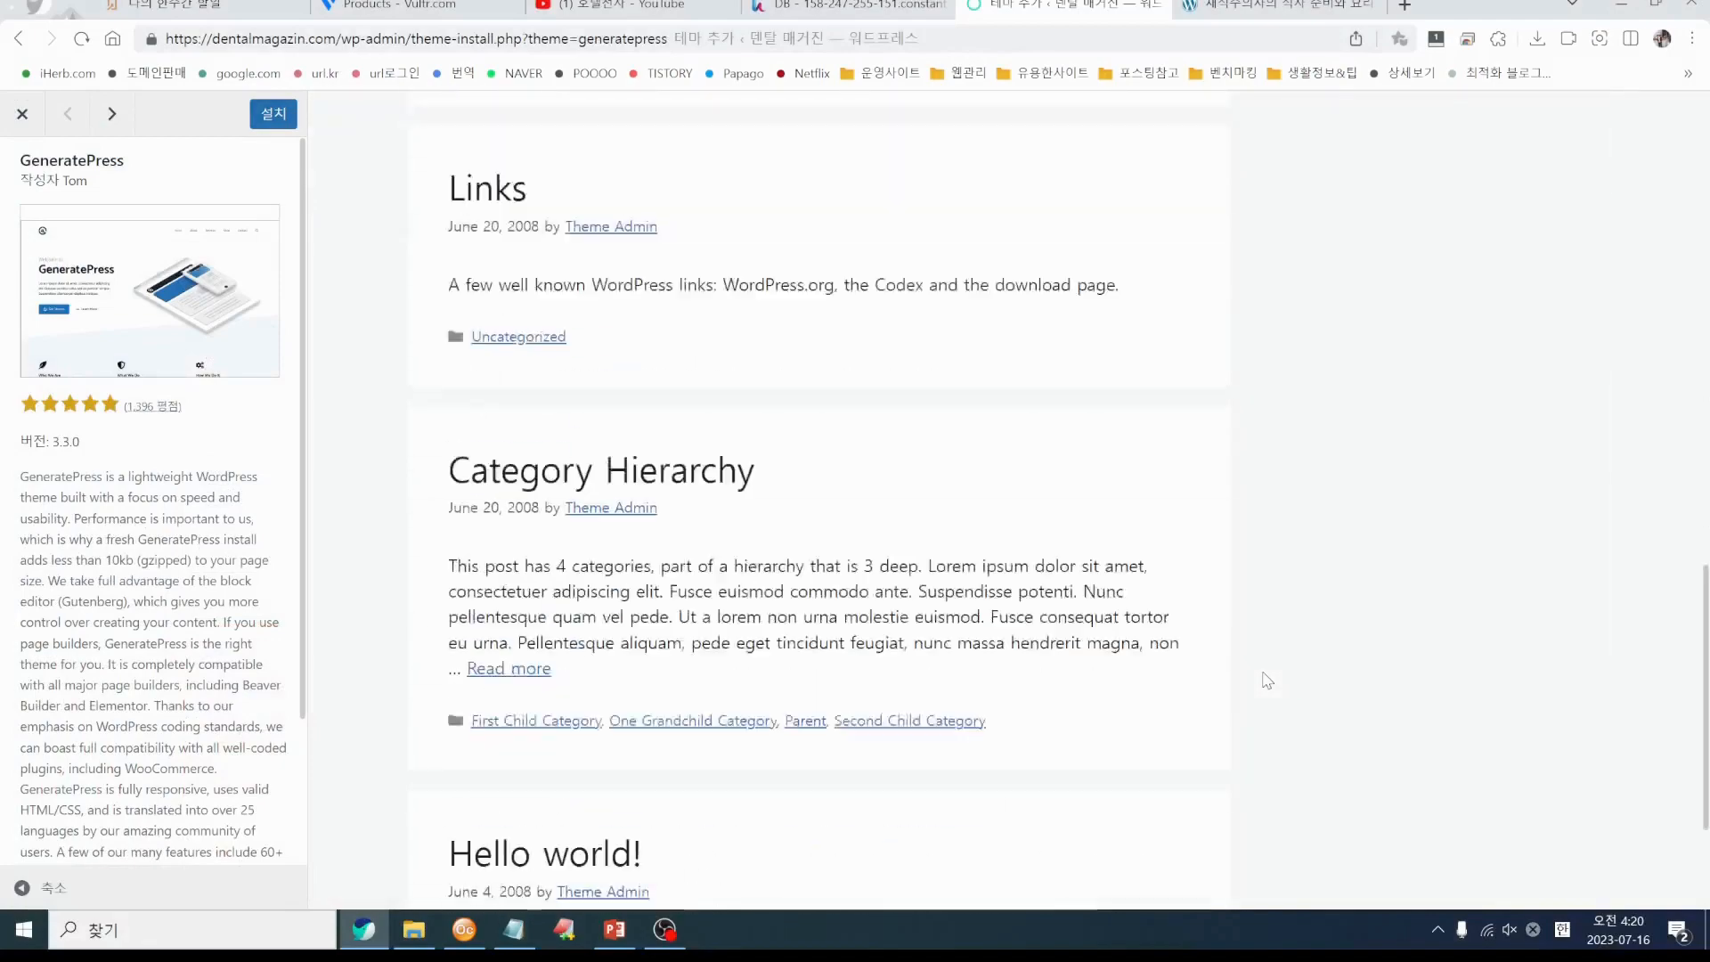
pyautogui.scroll(14, 1267, 681)
pyautogui.scroll(1, 1268, 680)
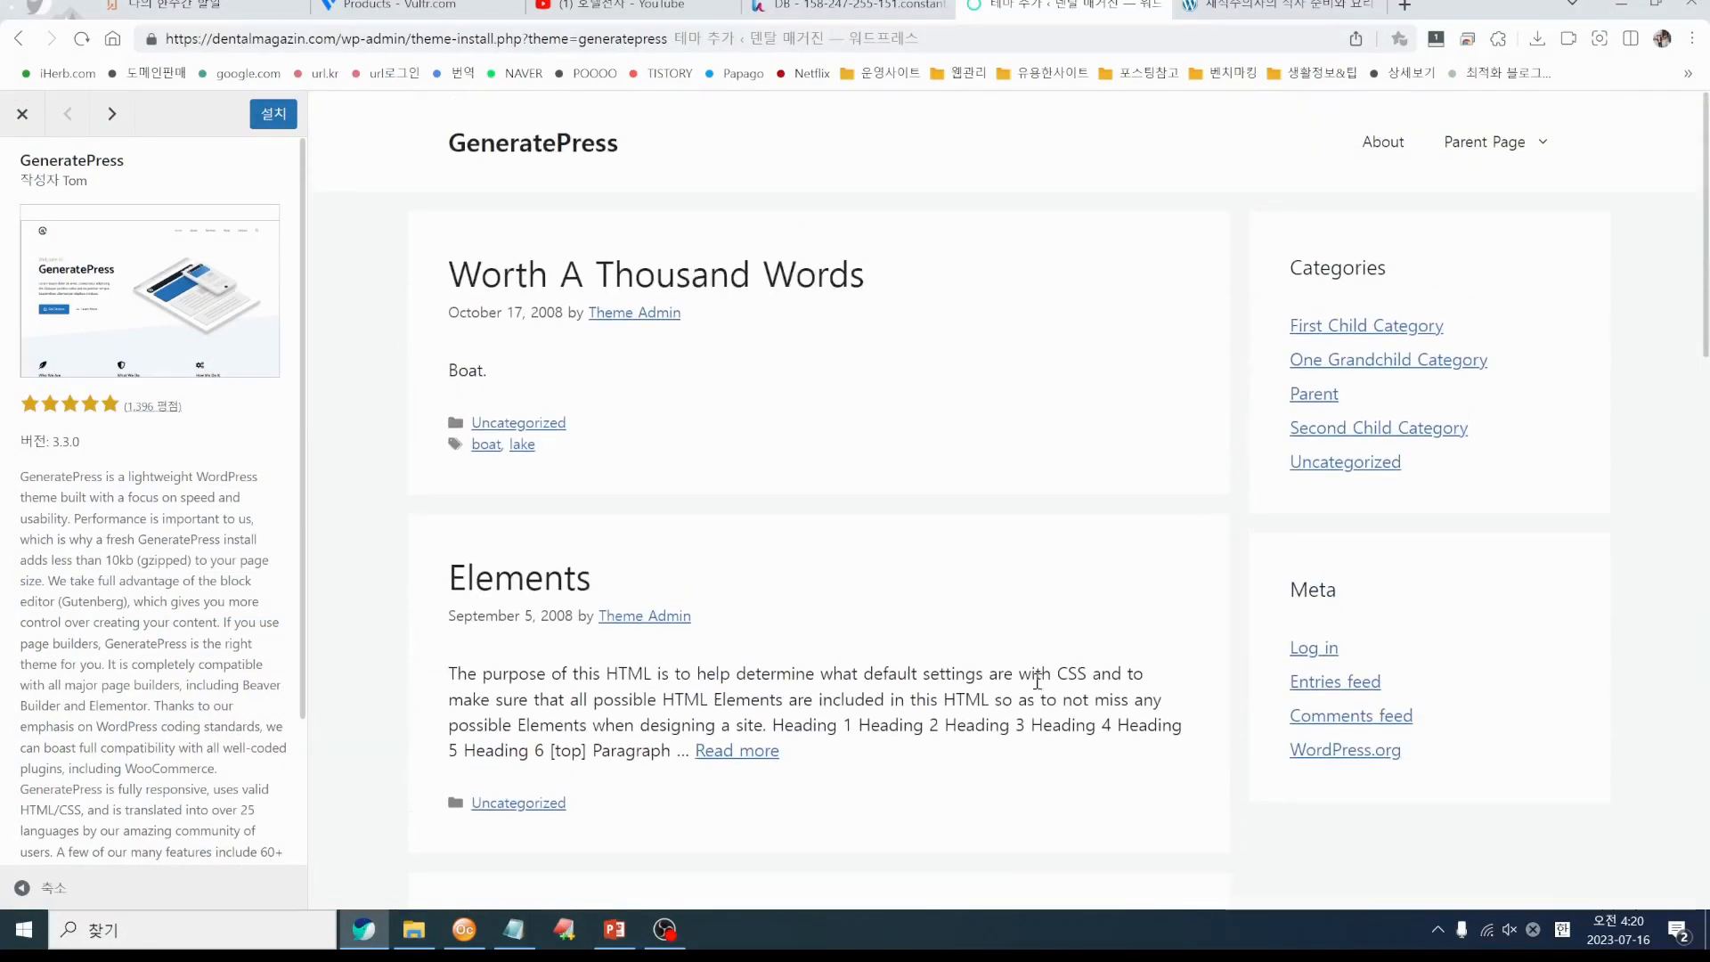
pyautogui.scroll(-15, 911, 744)
pyautogui.scroll(4, 910, 744)
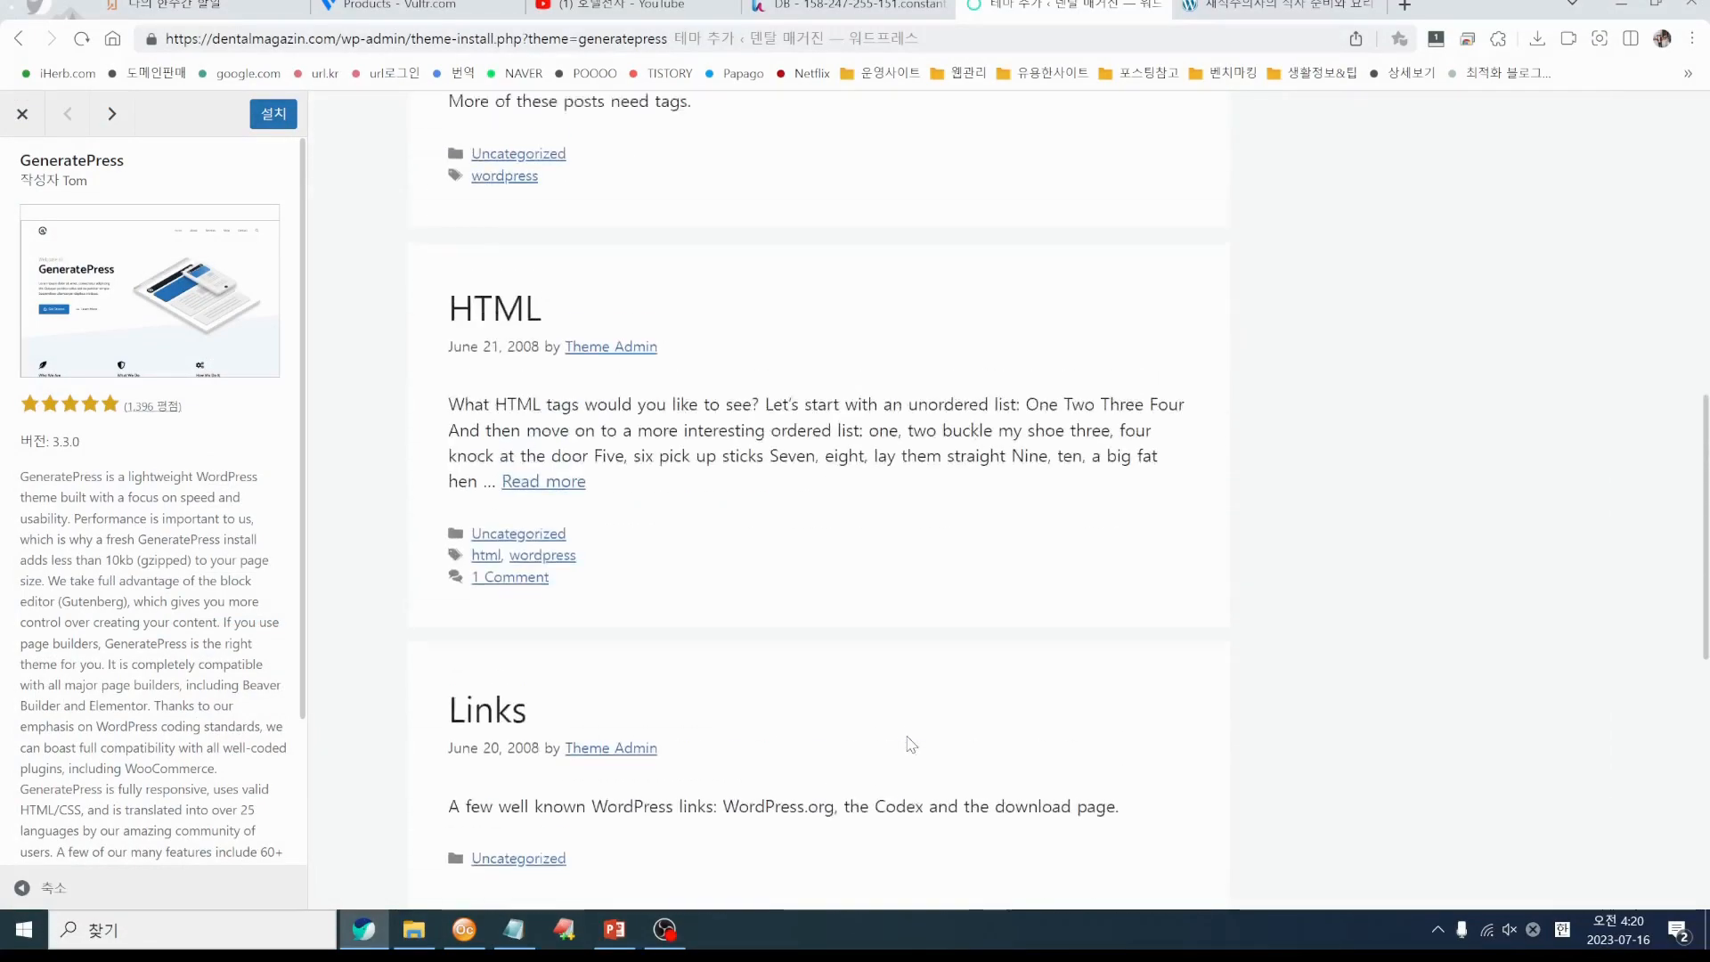
pyautogui.scroll(8, 910, 745)
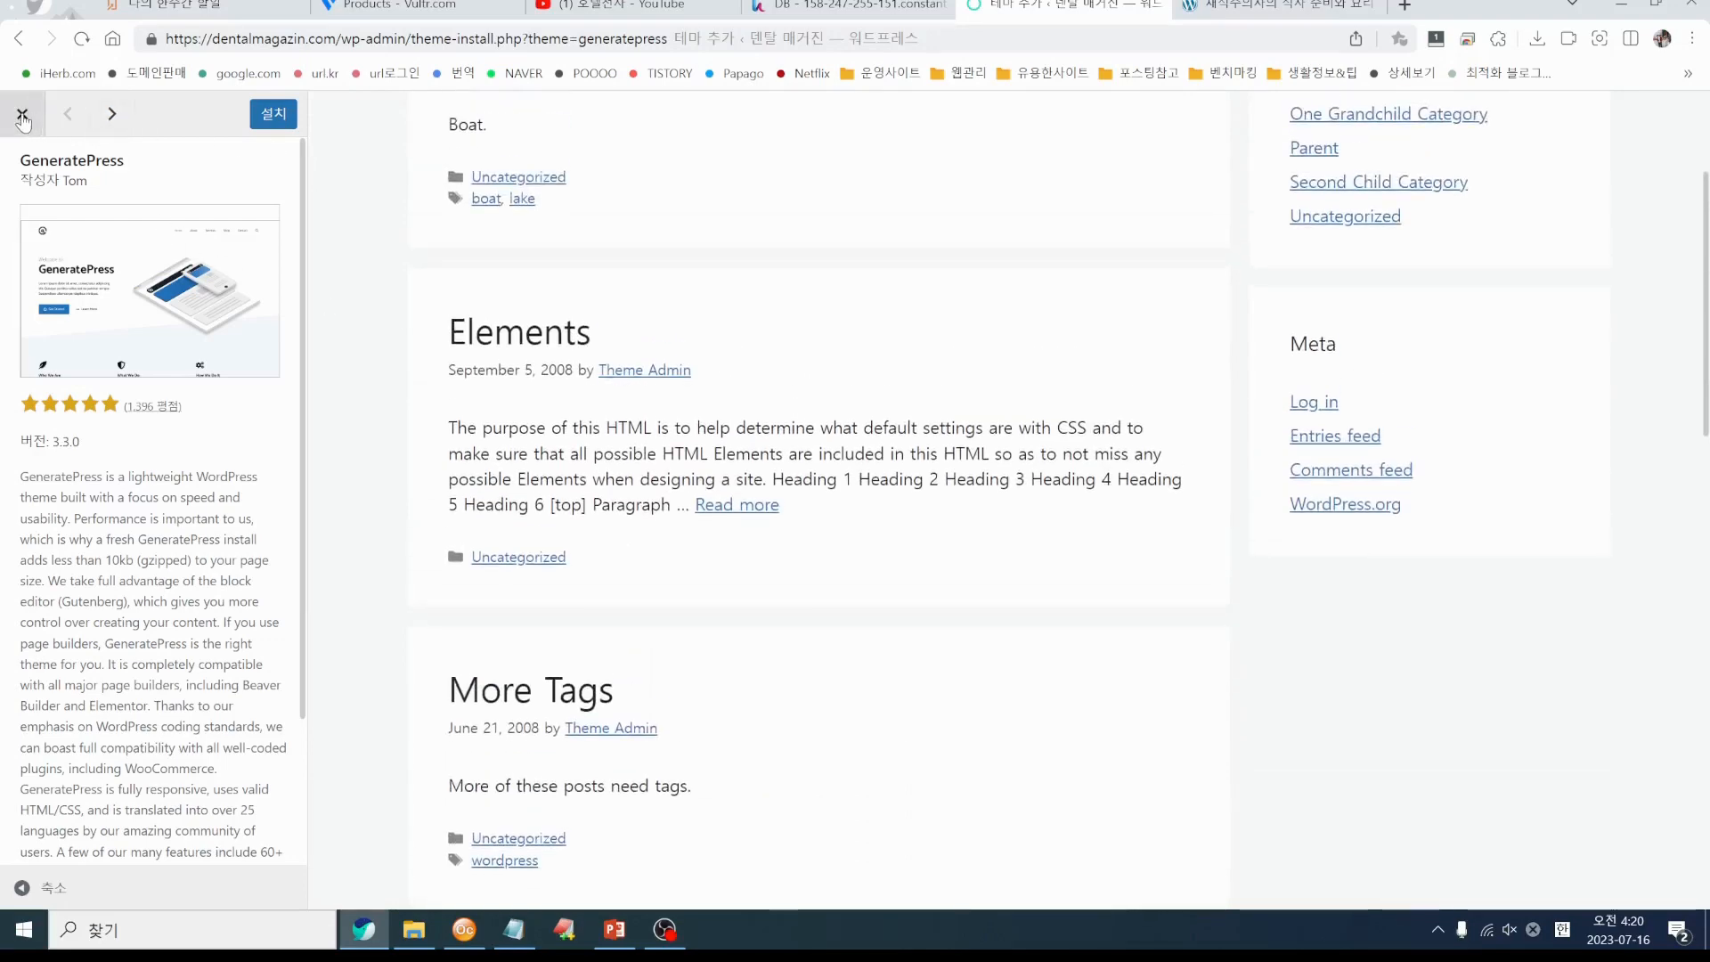
# Close the preview and install the GeneratePress theme
pyautogui.click(23, 114)
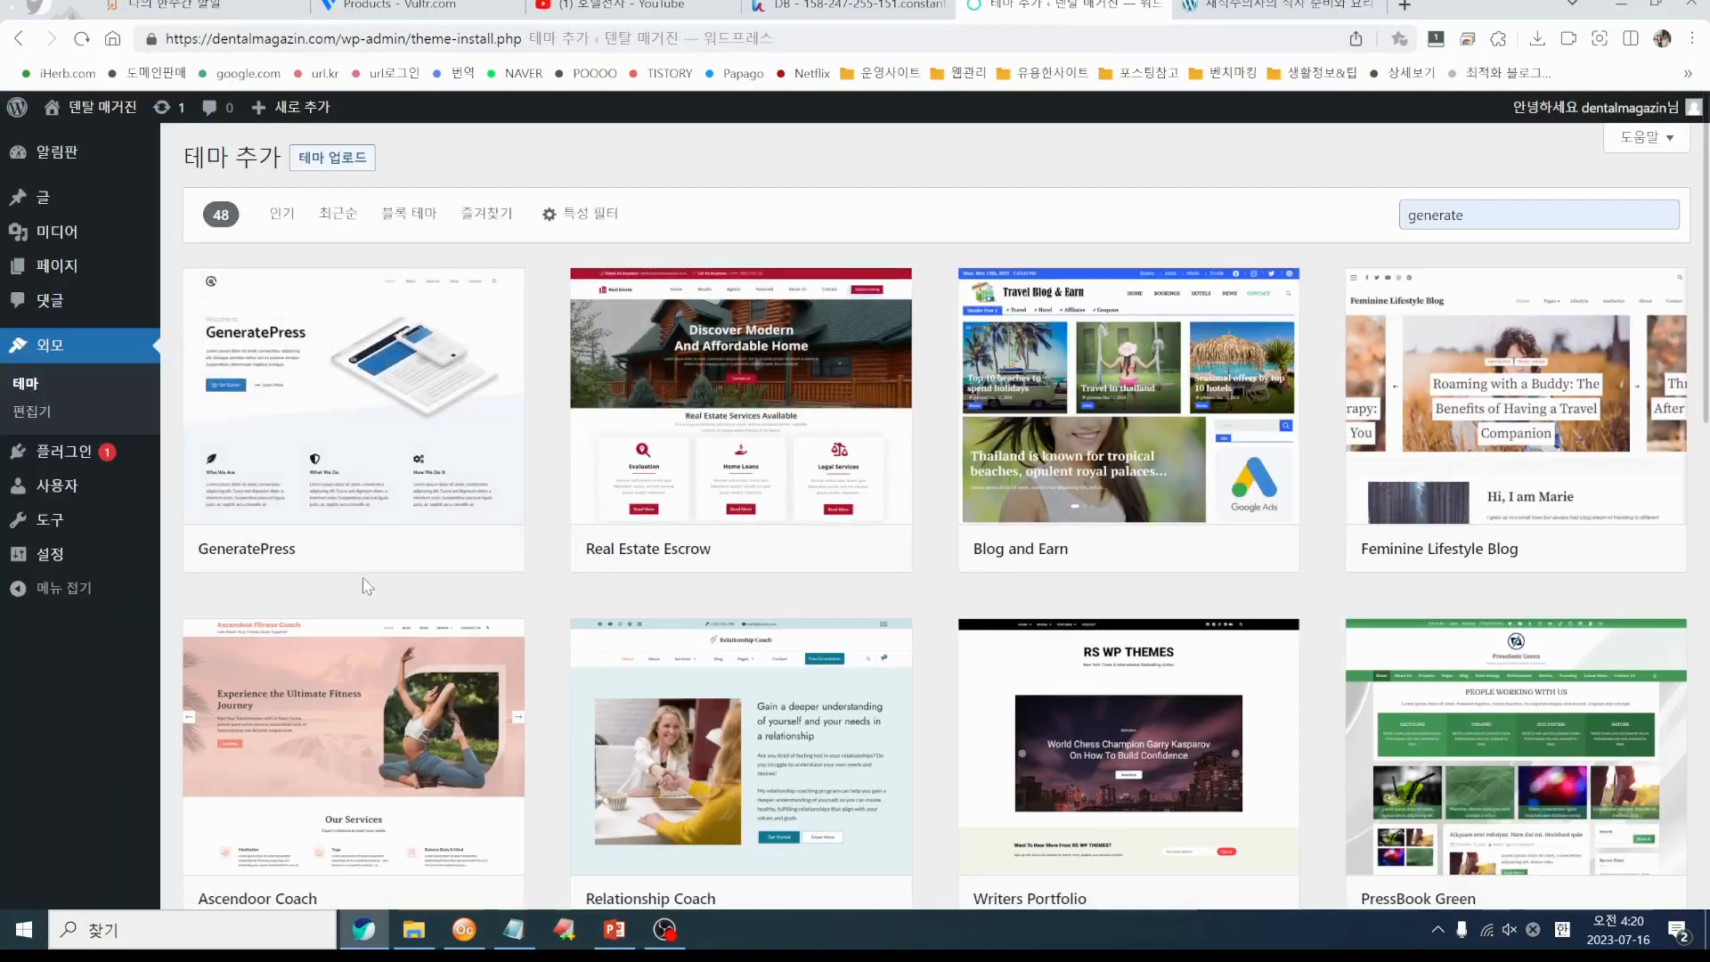
pyautogui.click(403, 550)
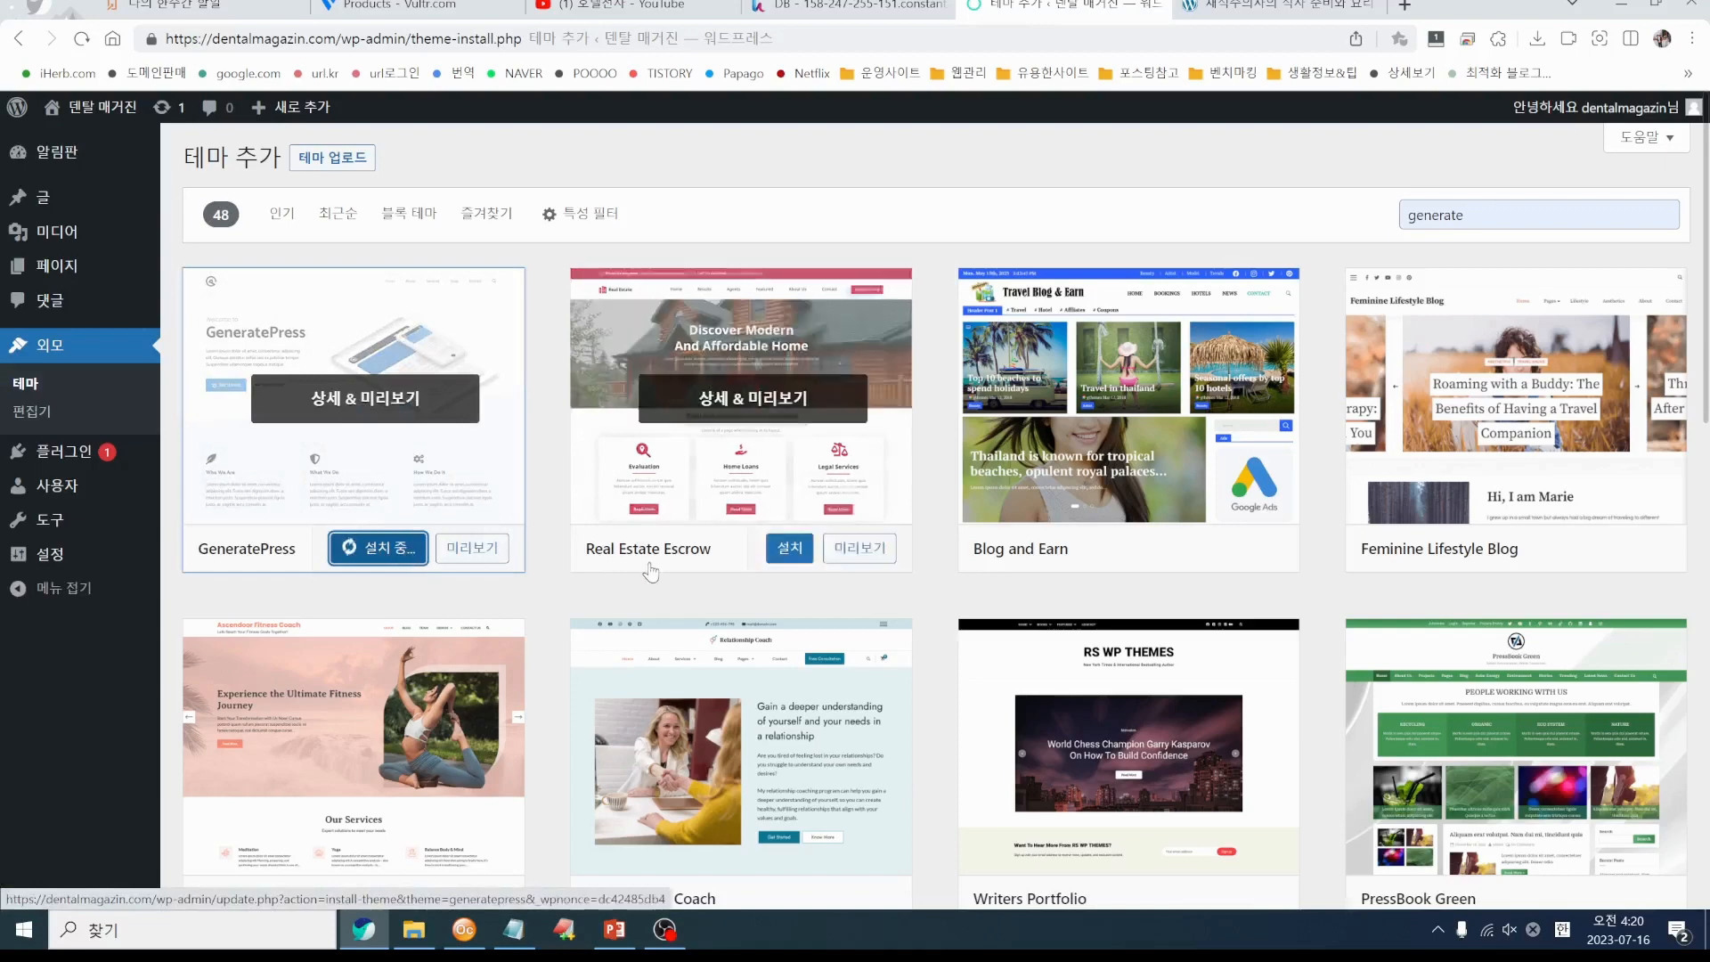
# Load dentalmagazin.com in the tab showing the vegetarian blog and look over the home page's current layout
pyautogui.click(1254, 7)
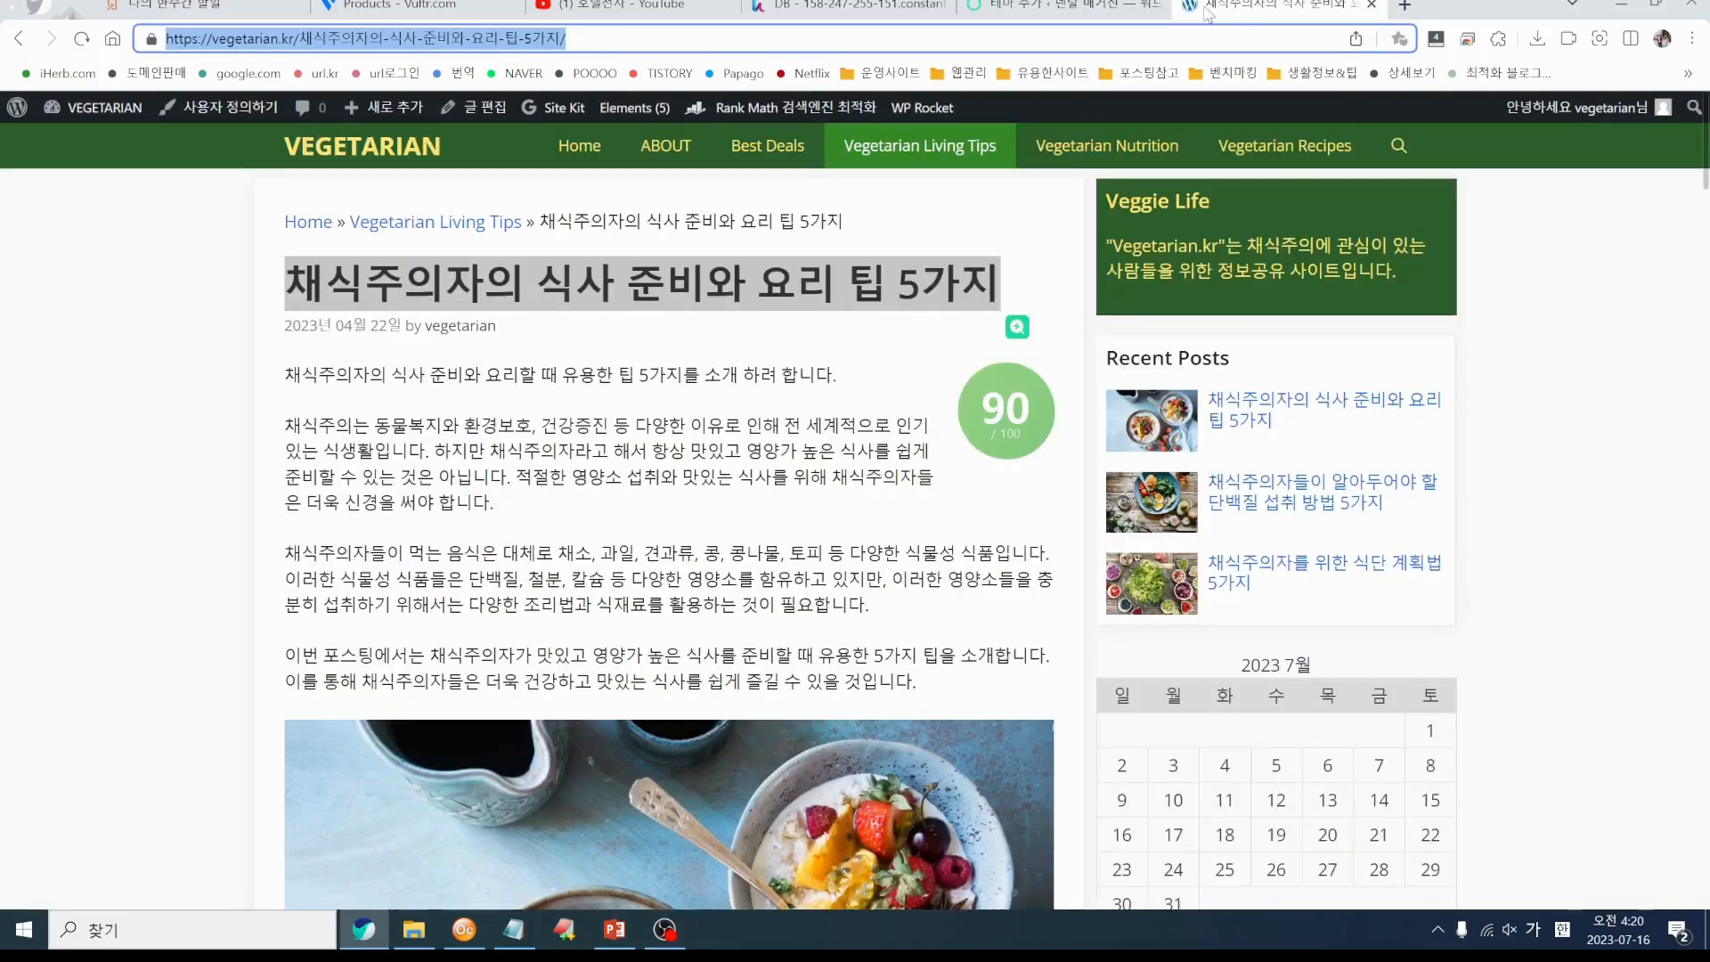
pyautogui.click(1047, 18)
pyautogui.click(1255, 9)
pyautogui.press('BackSpace')
pyautogui.press('BackSpace')
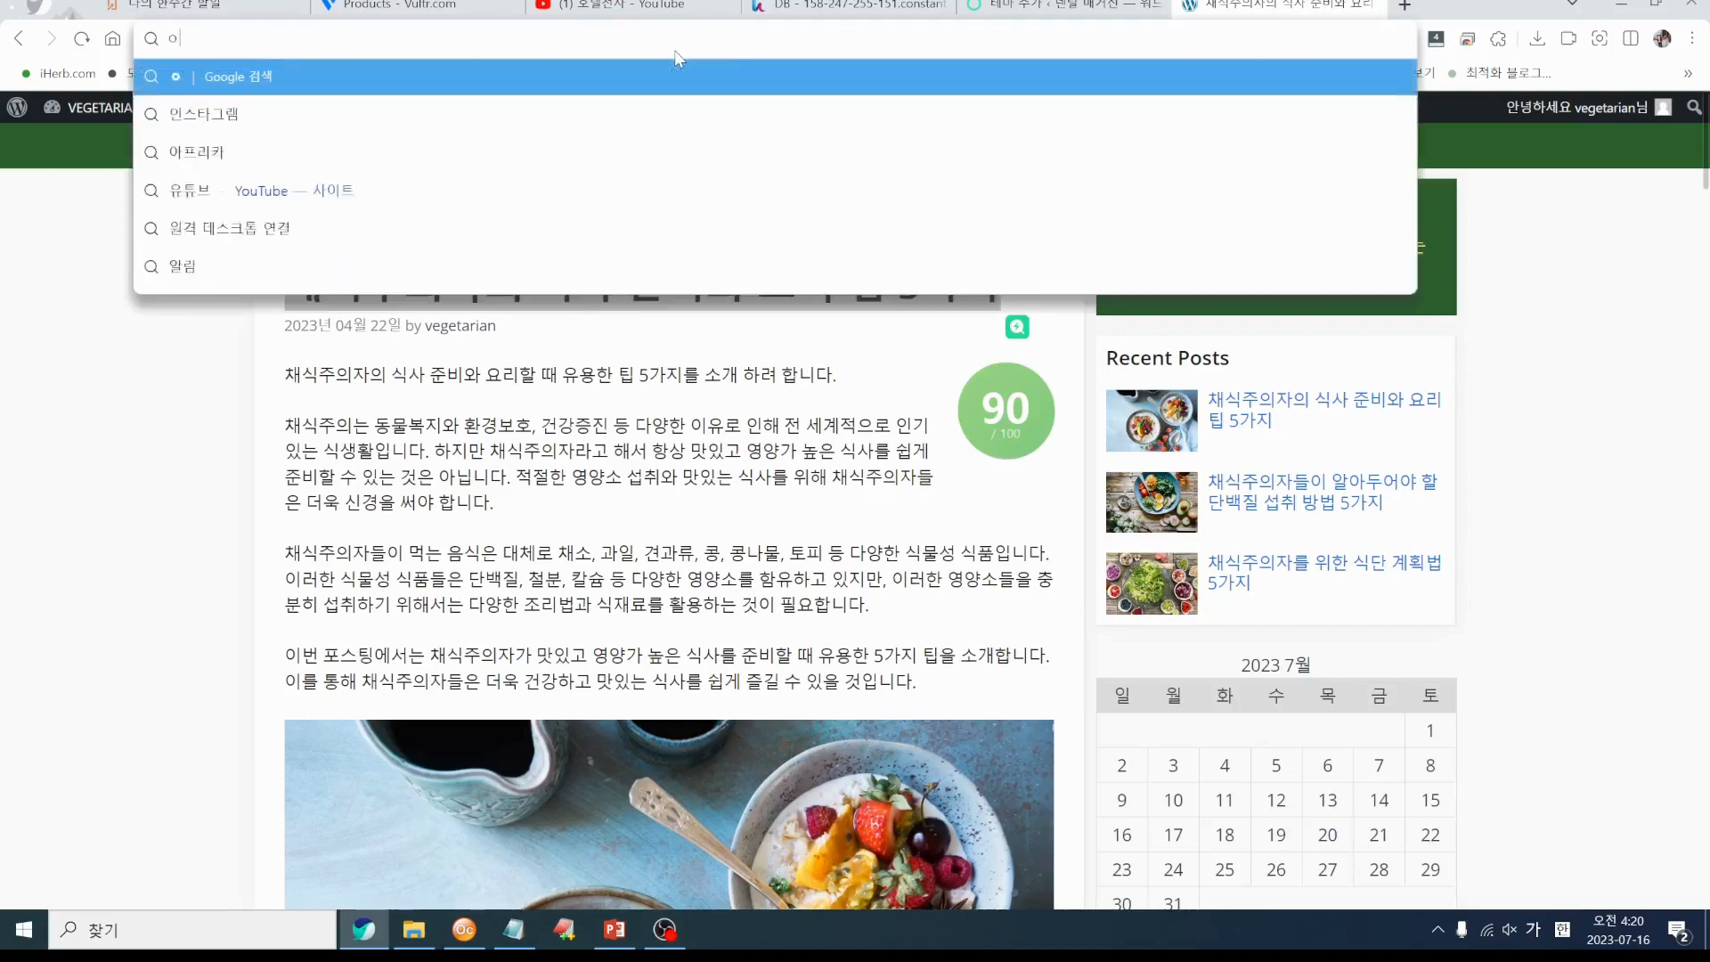
pyautogui.press('Hangul')
pyautogui.write('dentalmagazin.com')
pyautogui.press('Return')
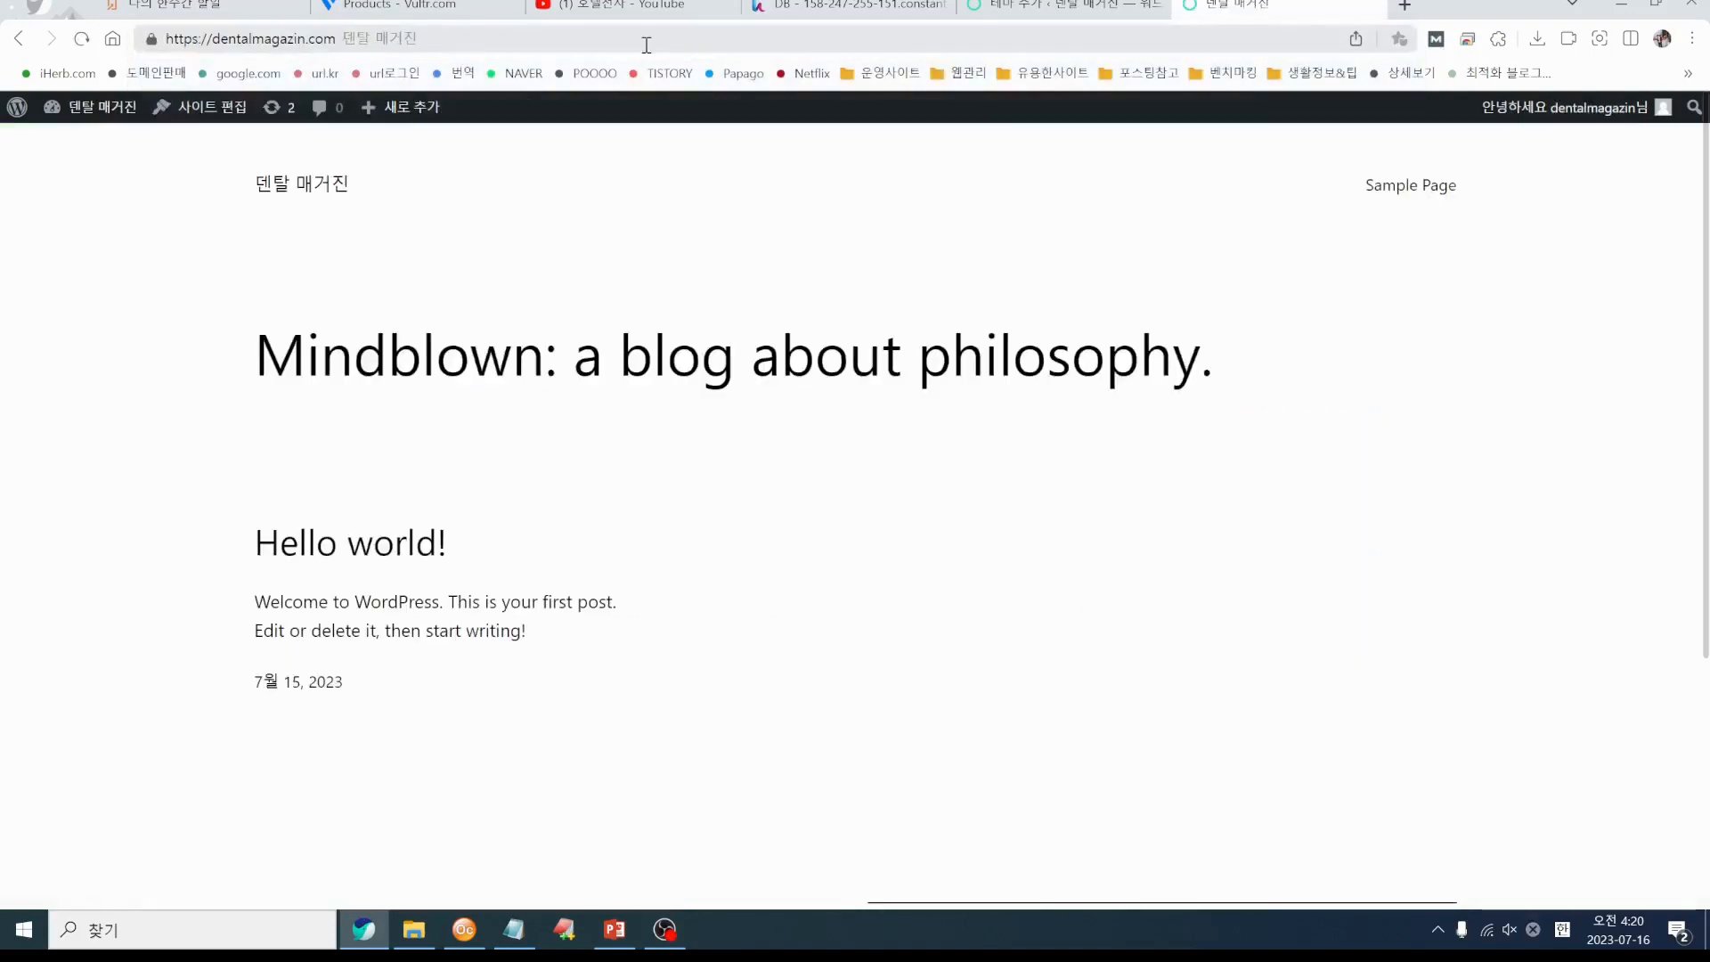
pyautogui.scroll(-4, 784, 562)
pyautogui.scroll(5, 842, 621)
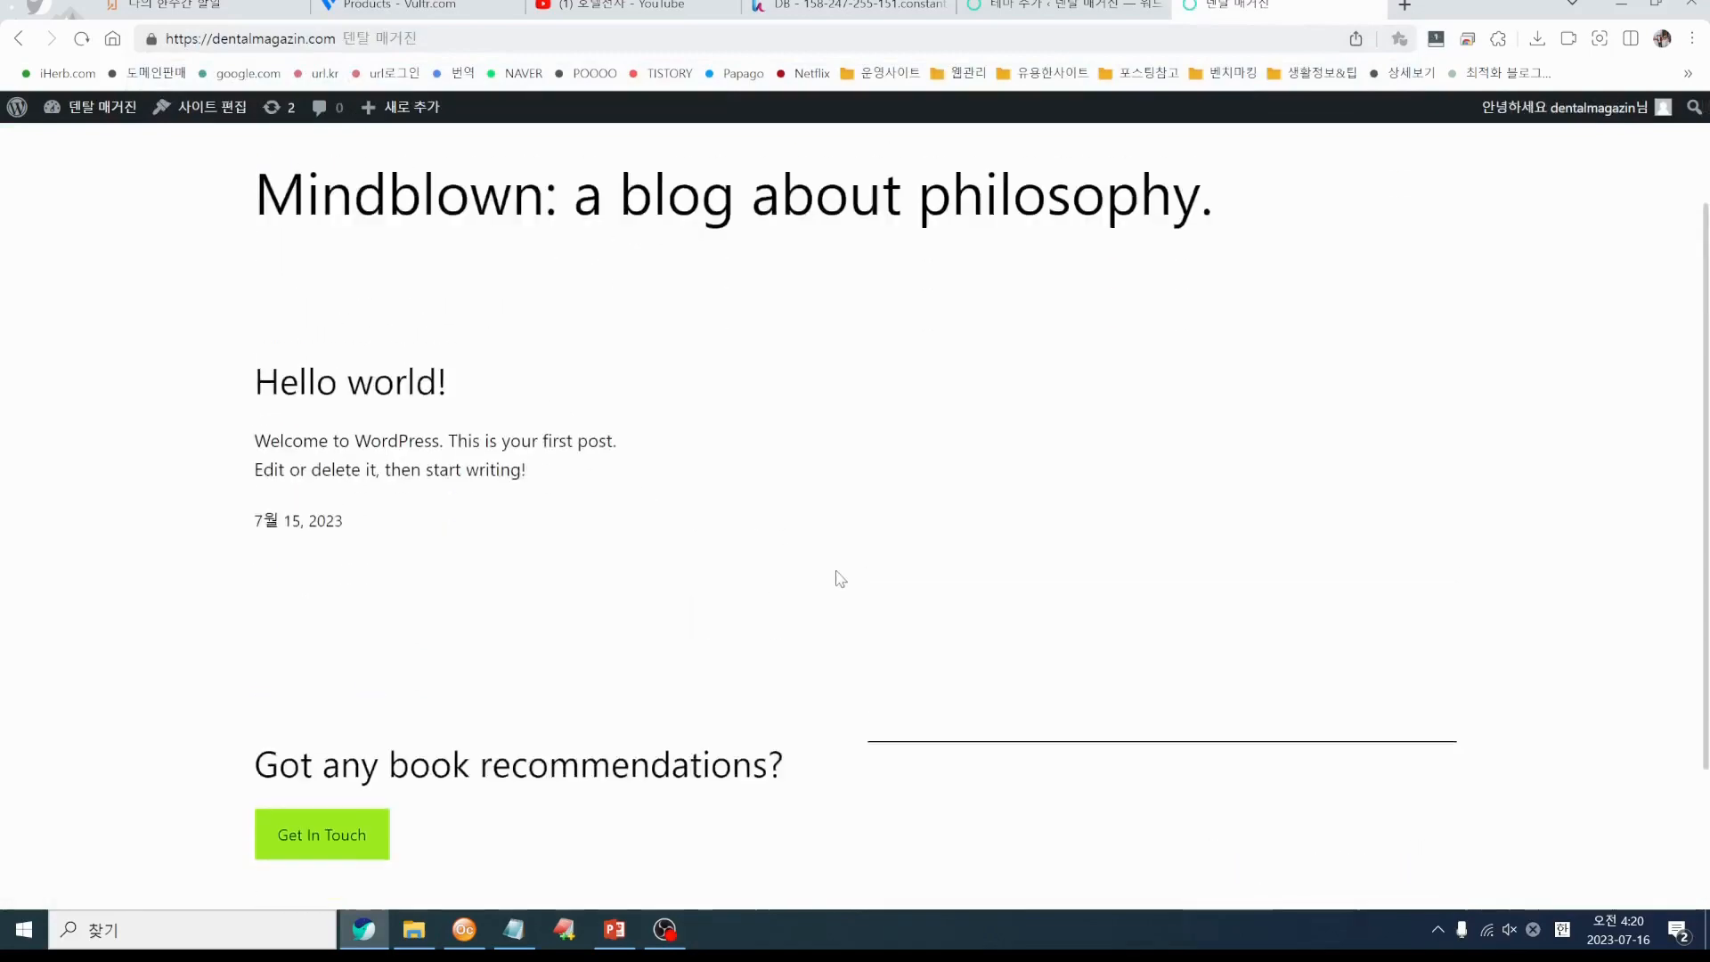
# Activate the GeneratePress theme and reload the site's home page to examine its new layout
pyautogui.click(1051, 7)
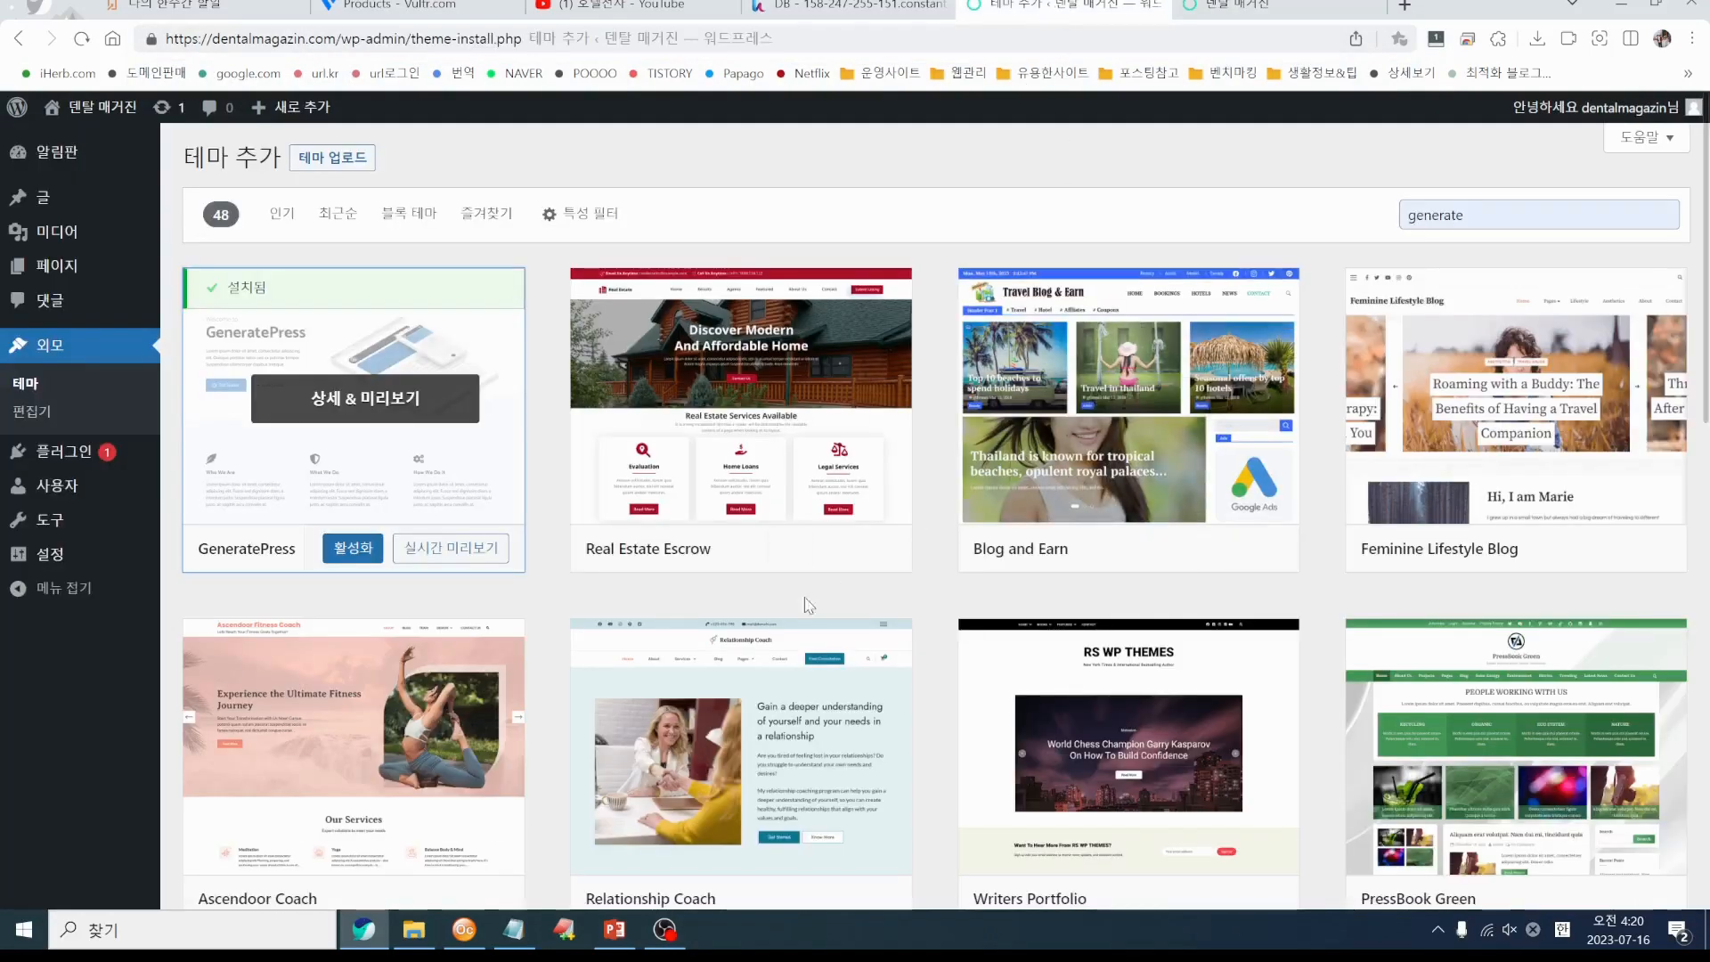
pyautogui.click(350, 559)
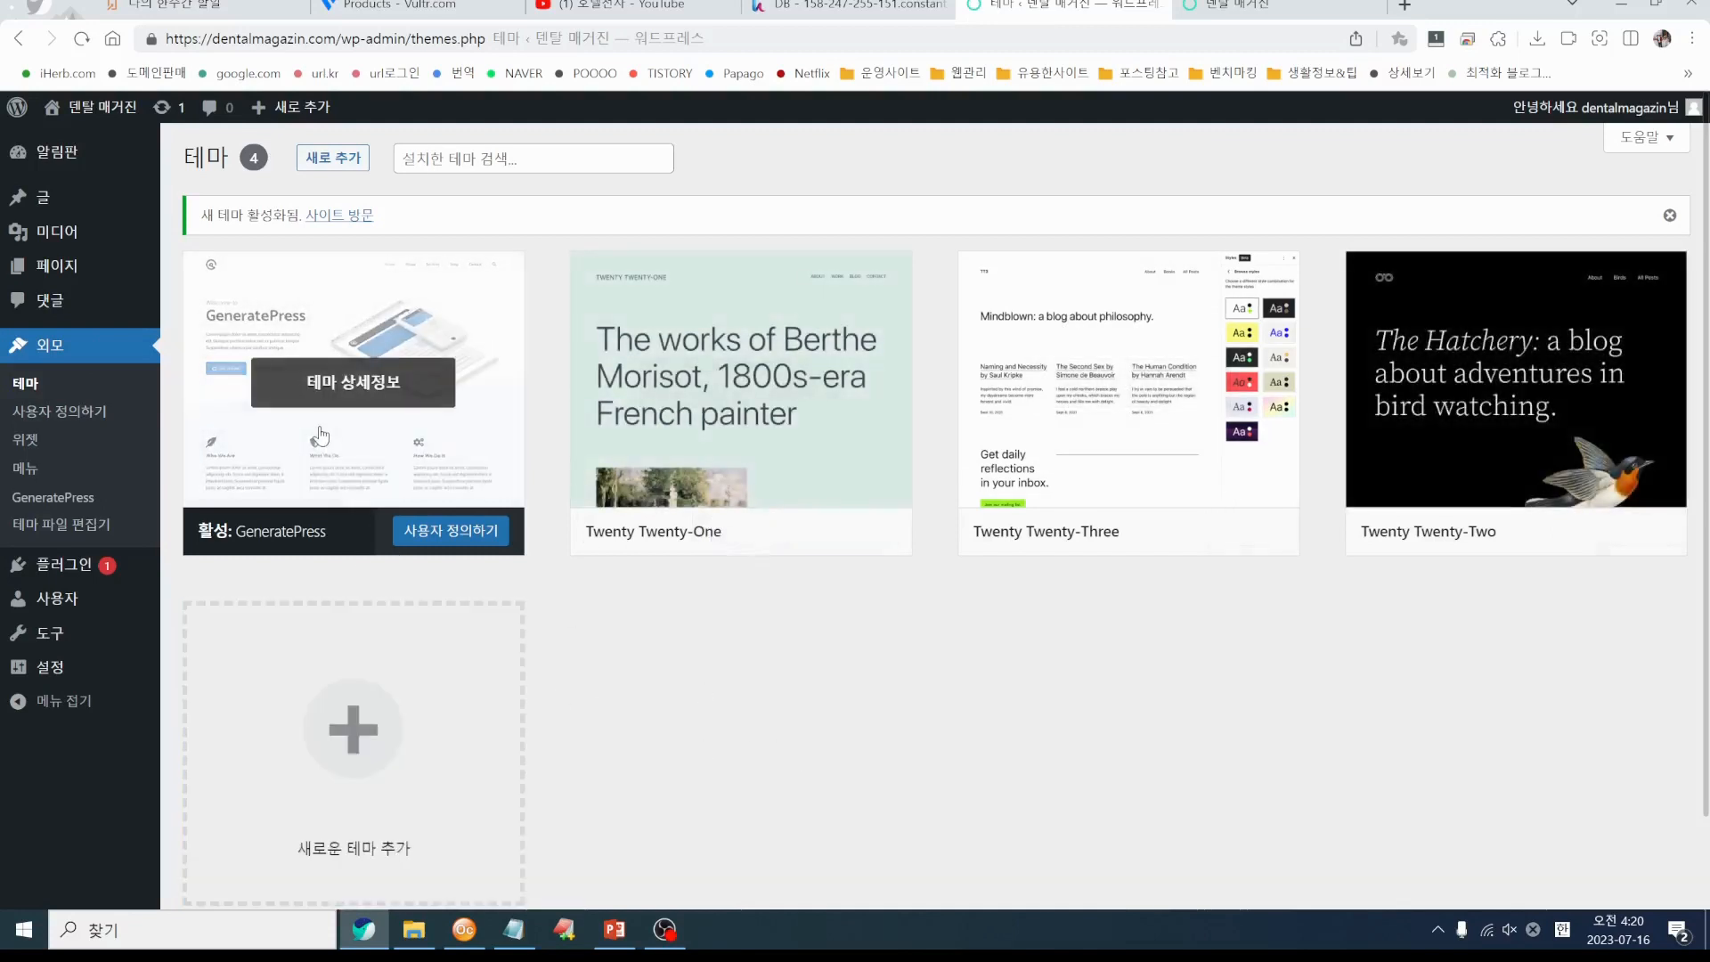
pyautogui.click(1261, 8)
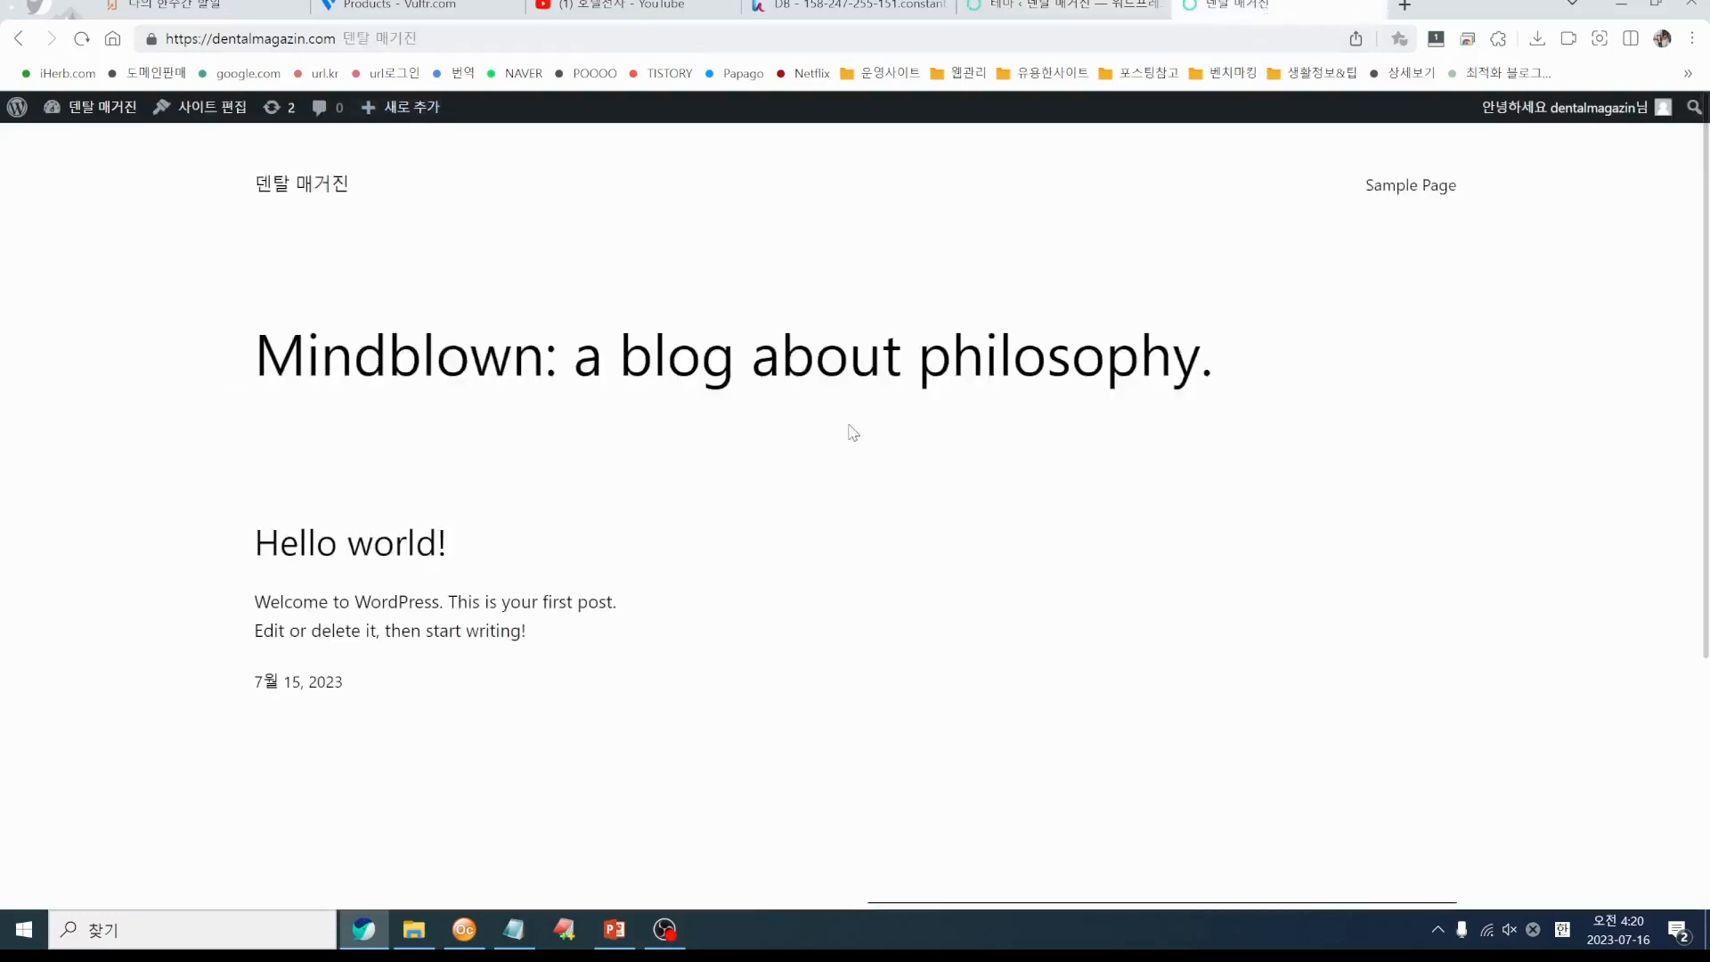
pyautogui.click(81, 39)
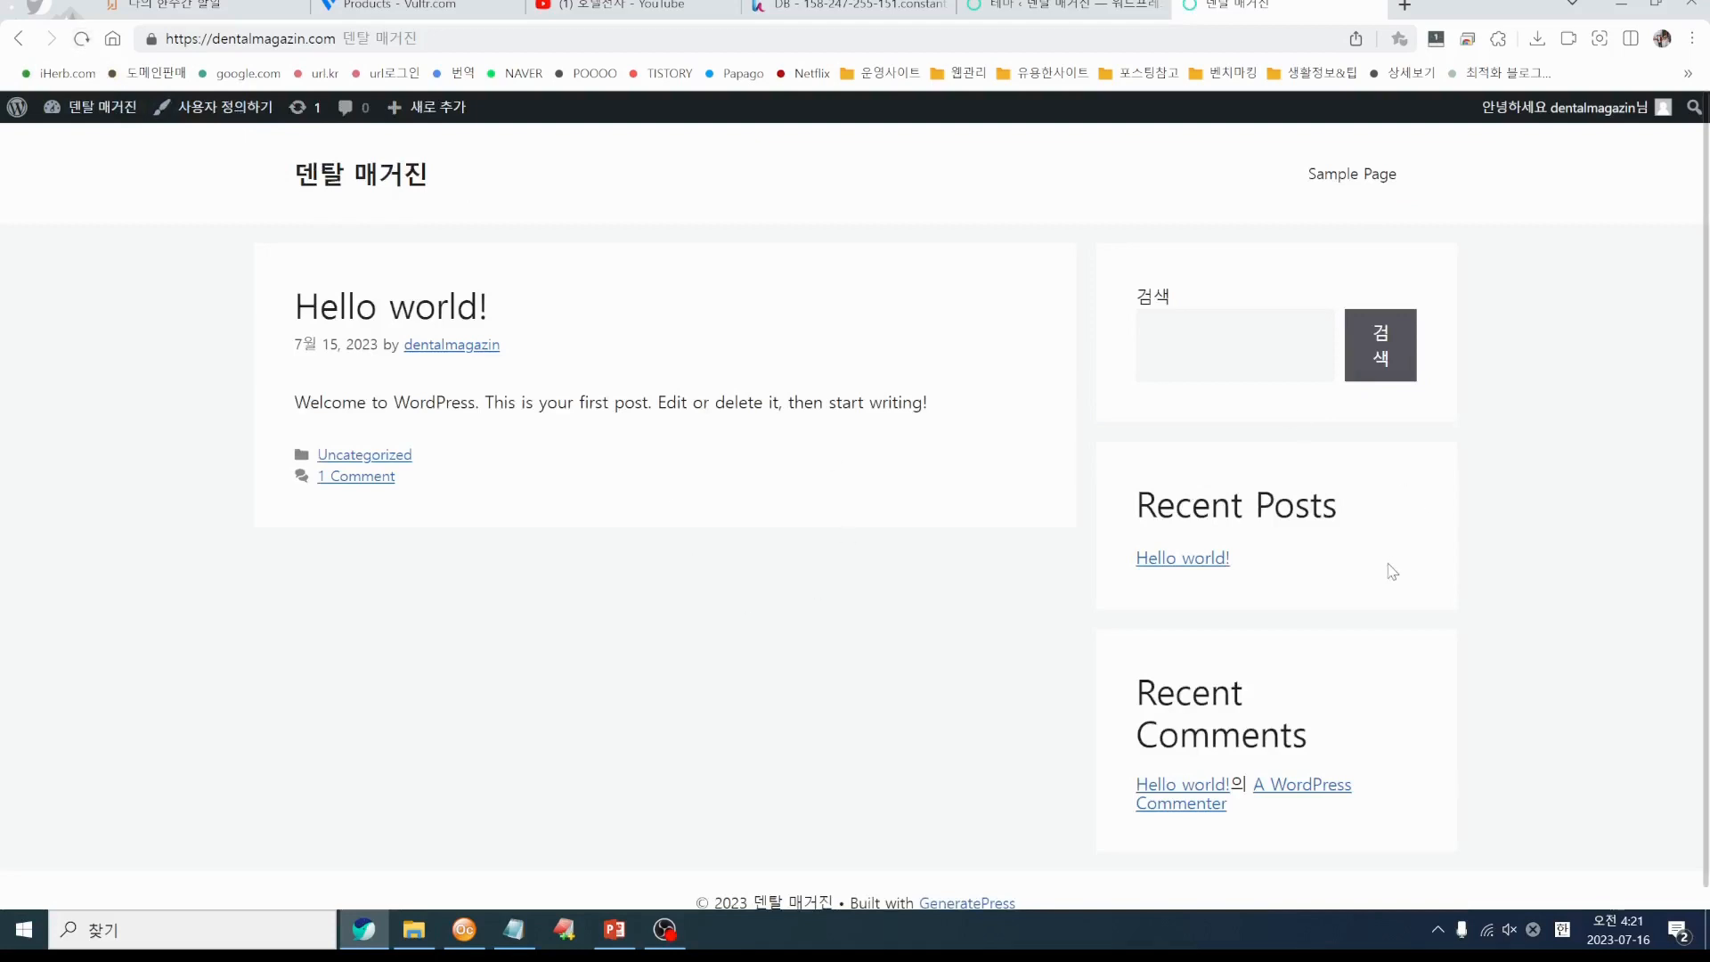
pyautogui.scroll(-1, 1392, 575)
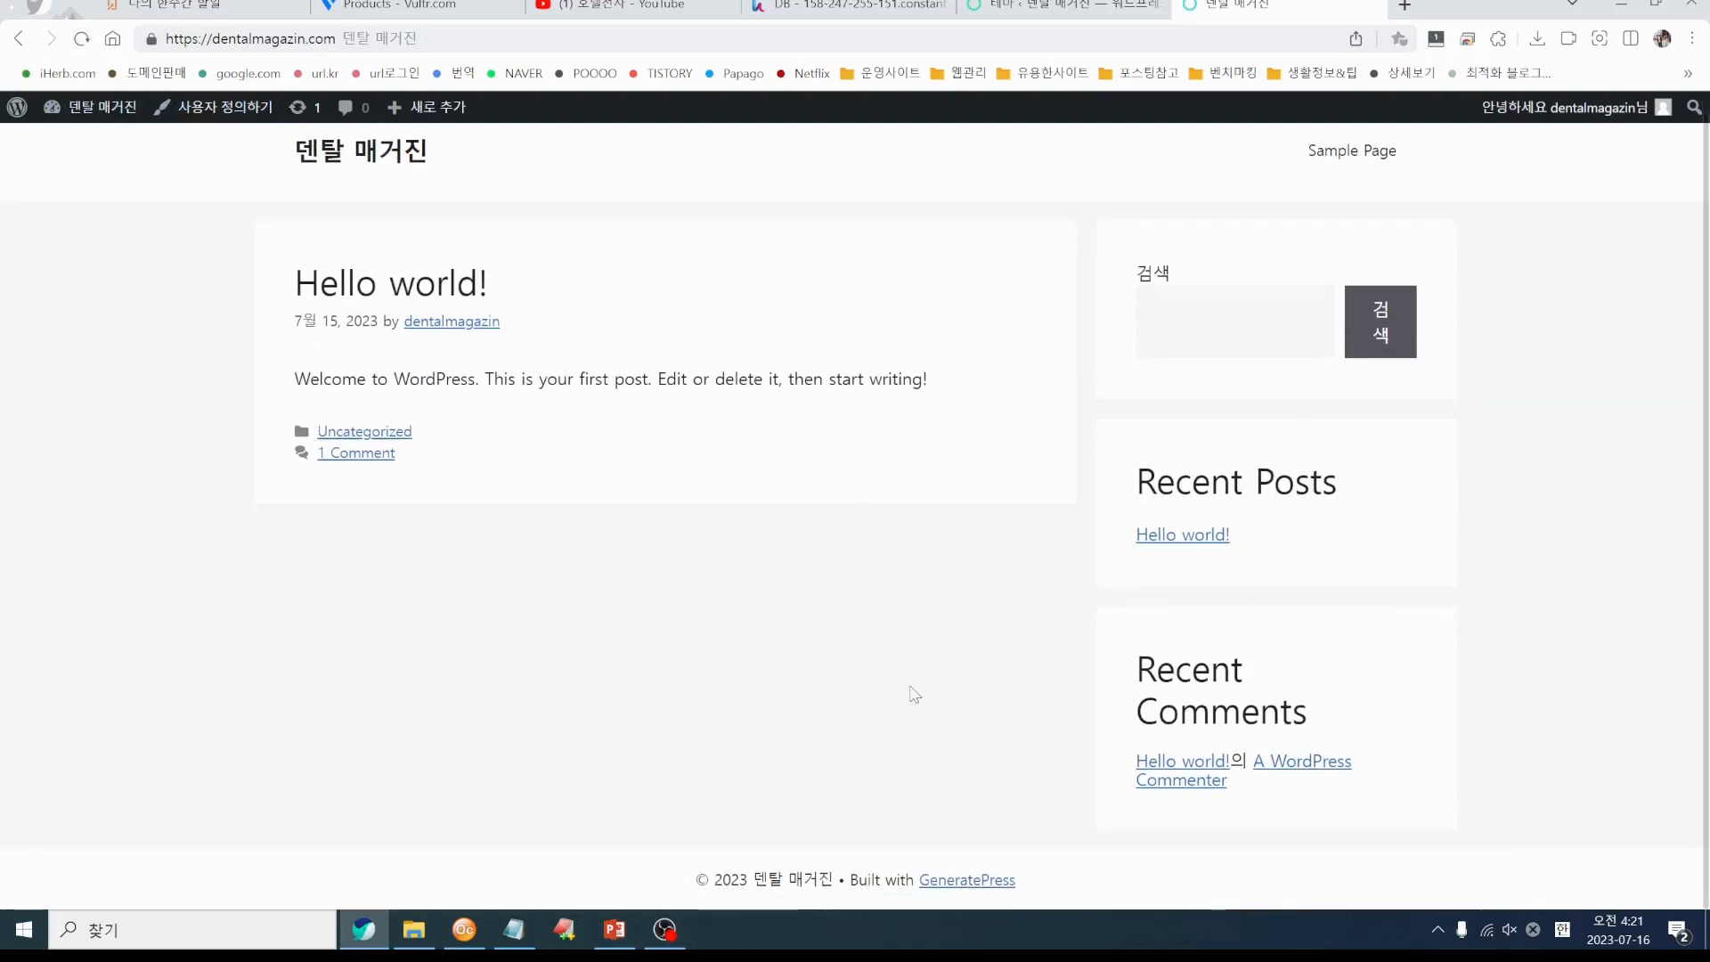
pyautogui.scroll(1, 1055, 327)
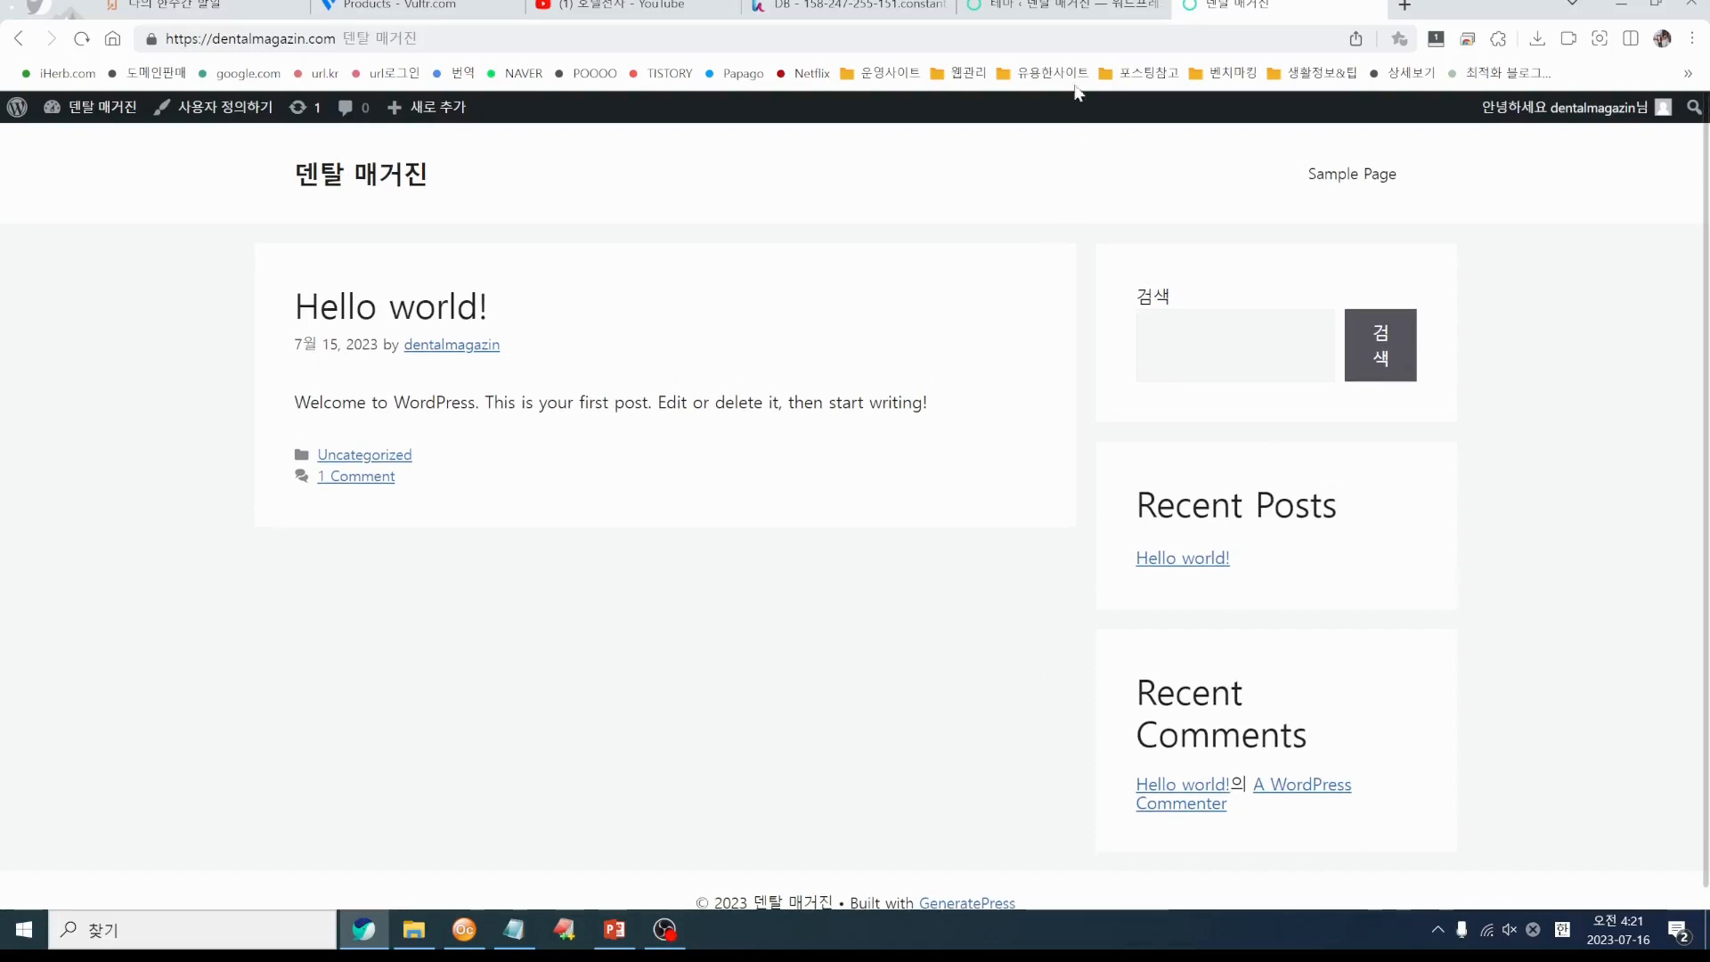
pyautogui.click(1065, 5)
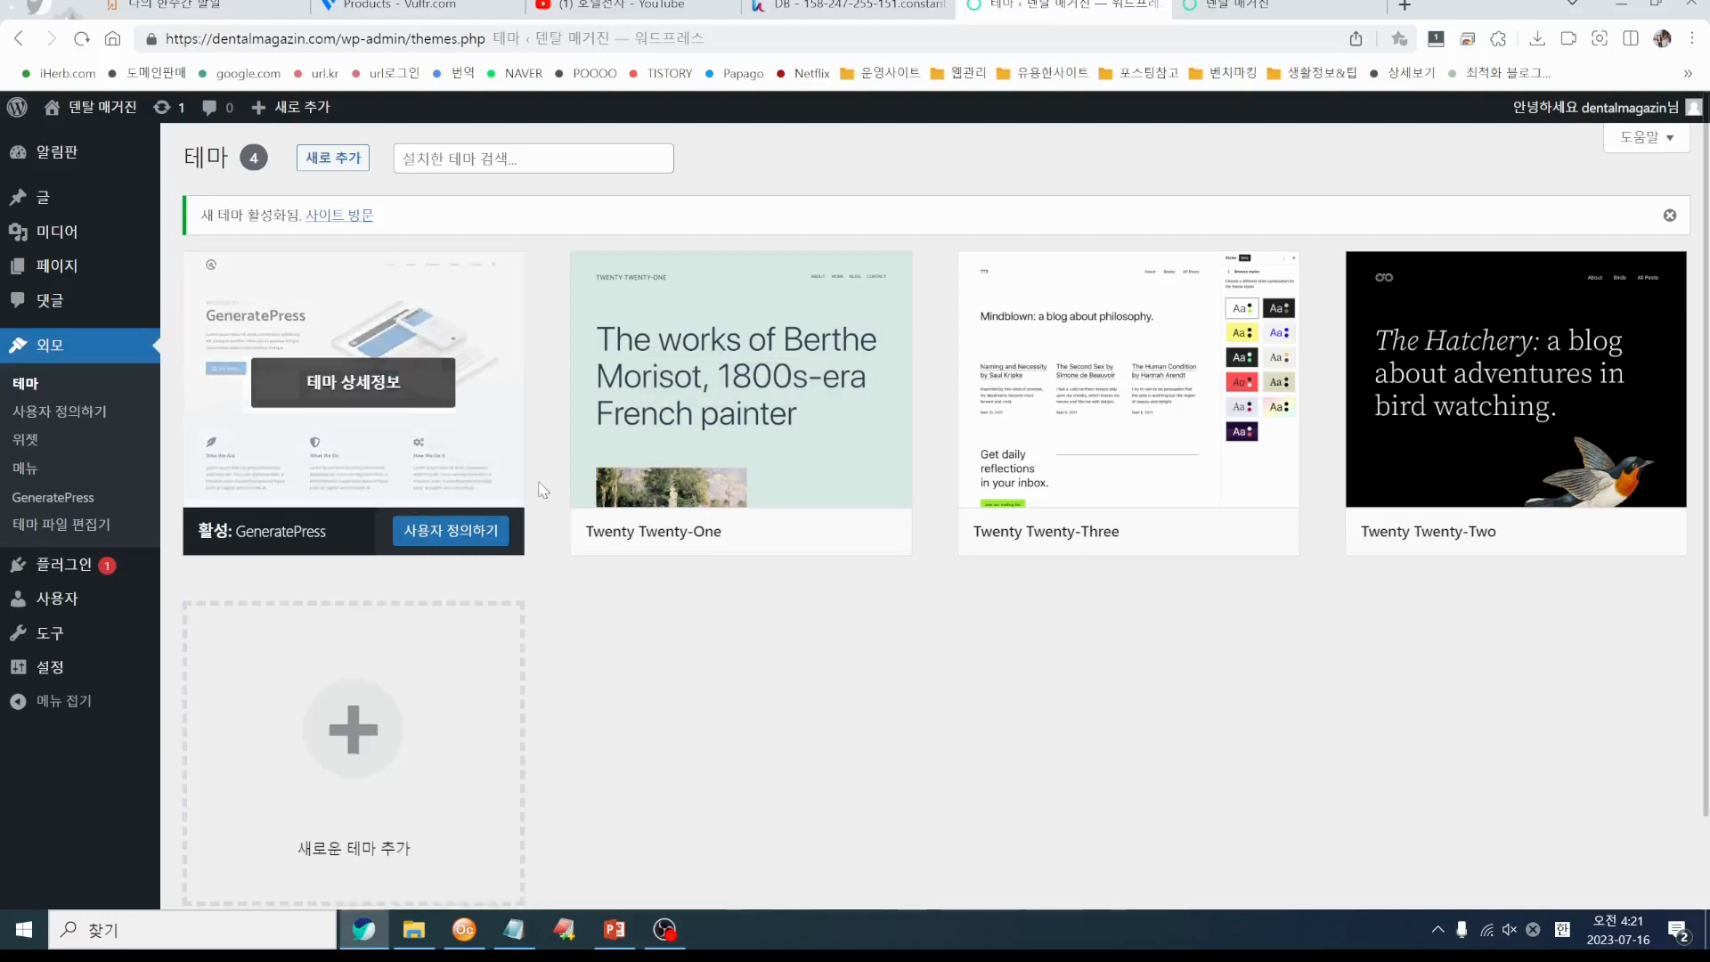
pyautogui.click(1272, 11)
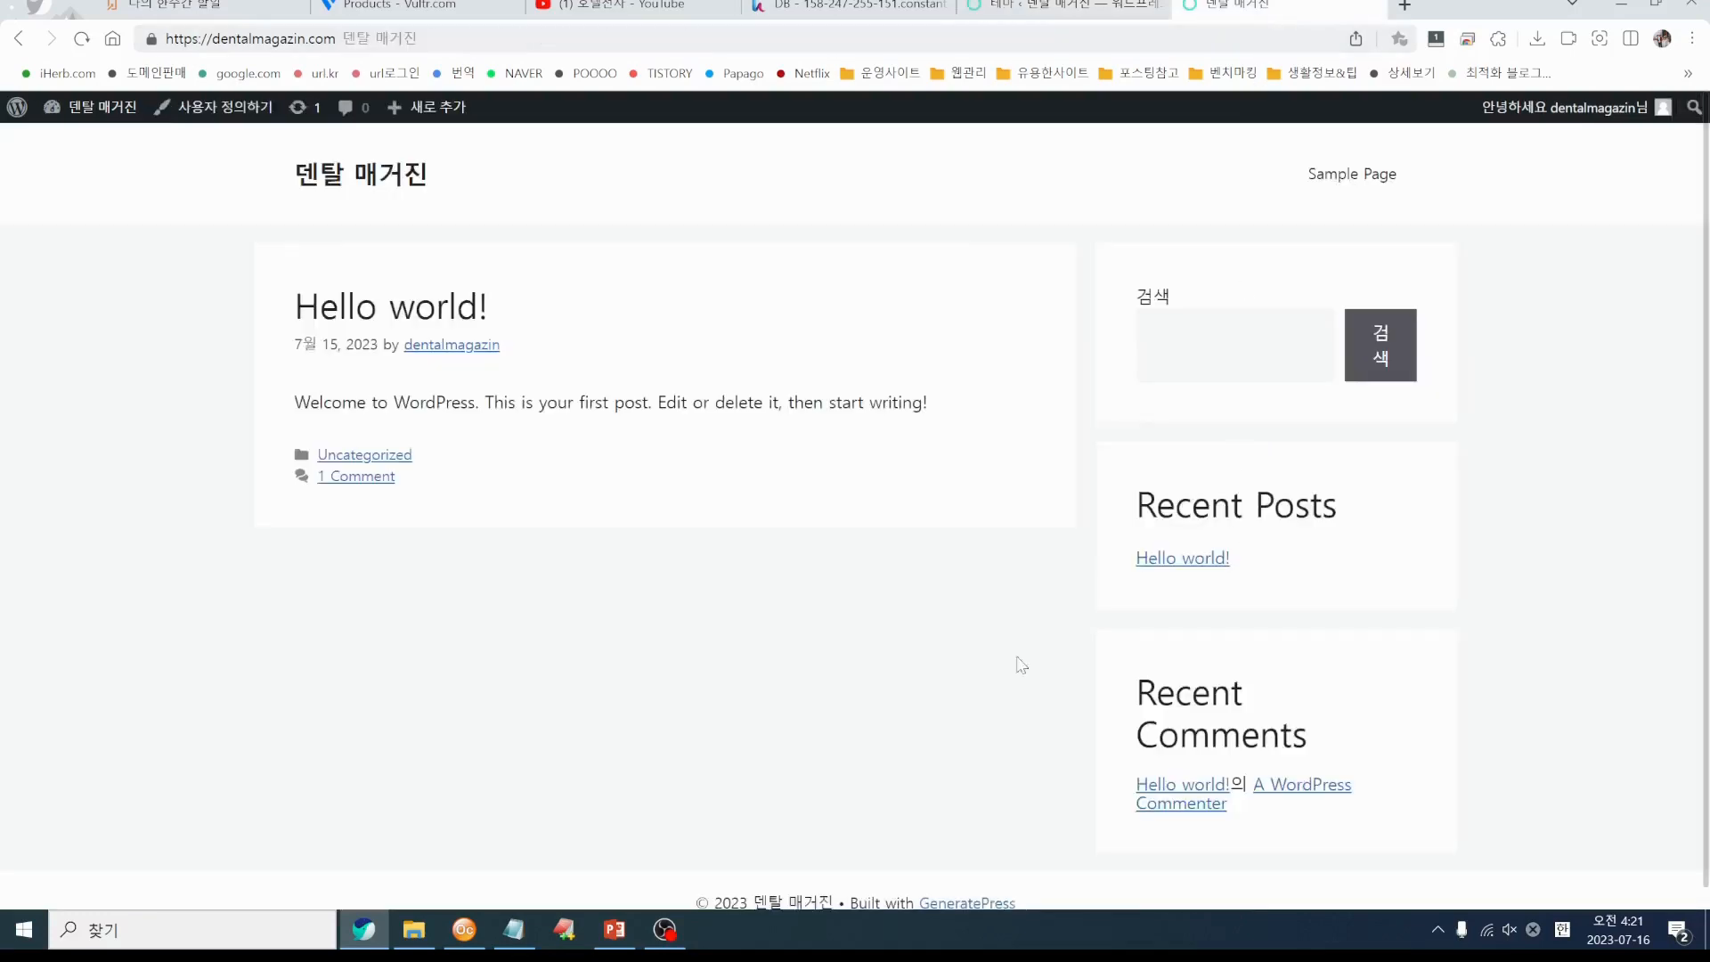
# Return to the site's admin, open the installed plugins page, and go on to the catalogue for adding a new plugin
pyautogui.click(1068, 9)
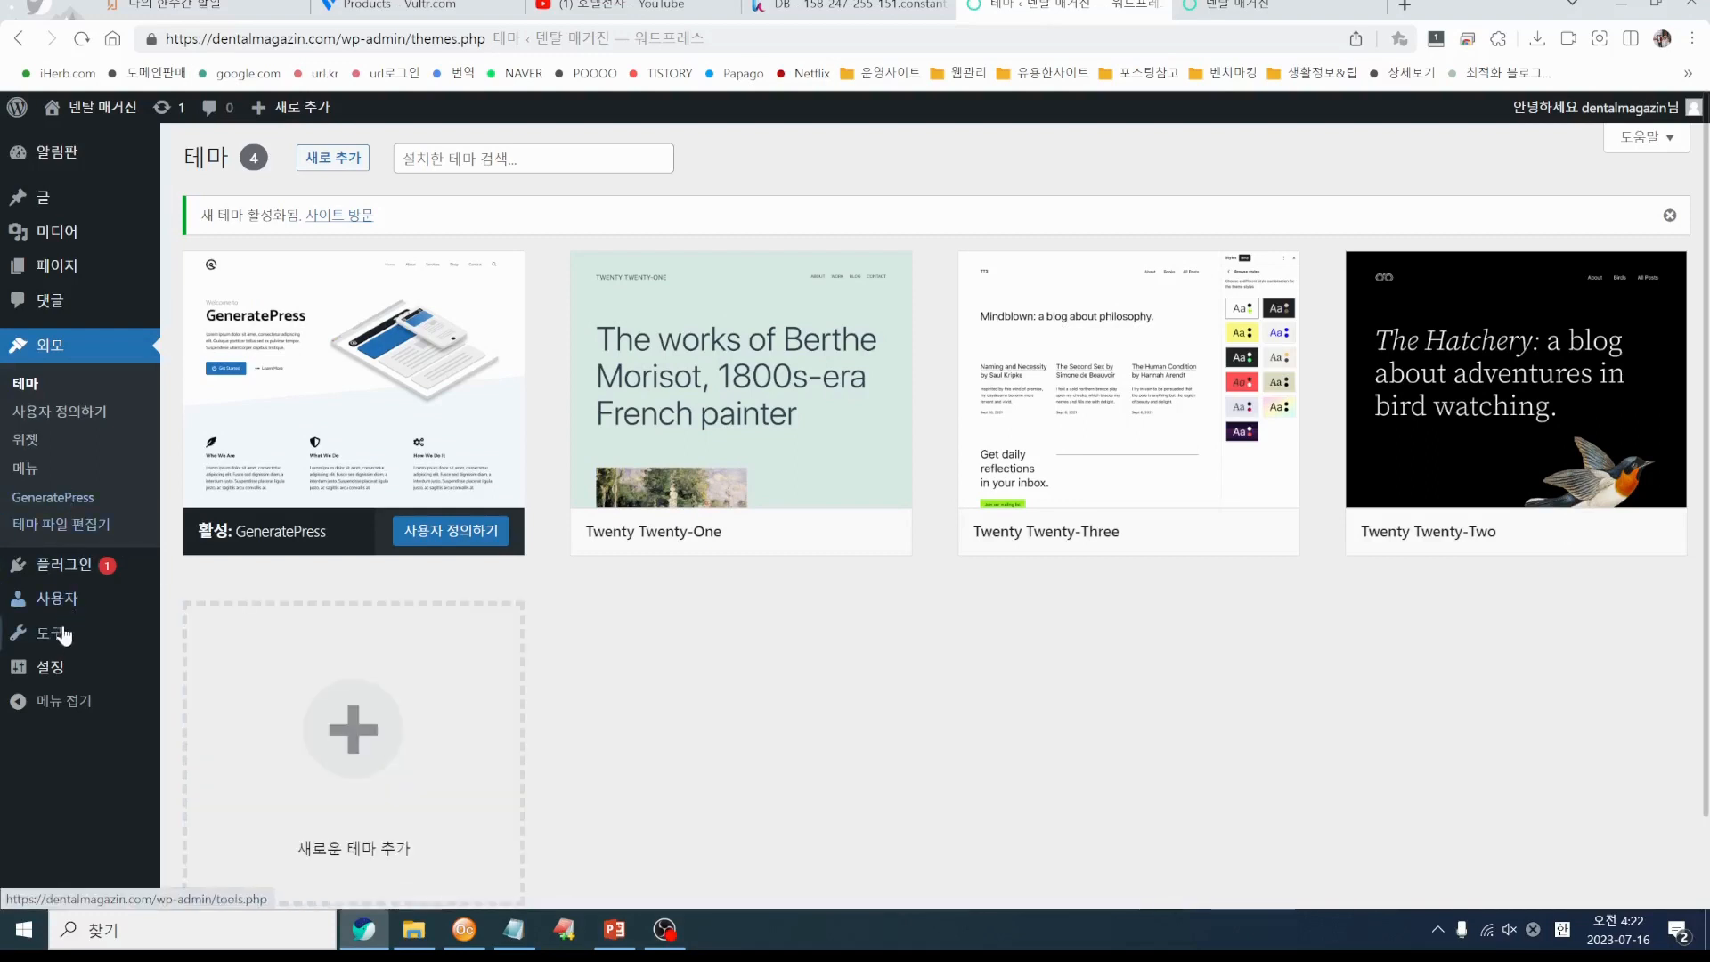
pyautogui.moveTo(62, 652)
pyautogui.moveTo(65, 583)
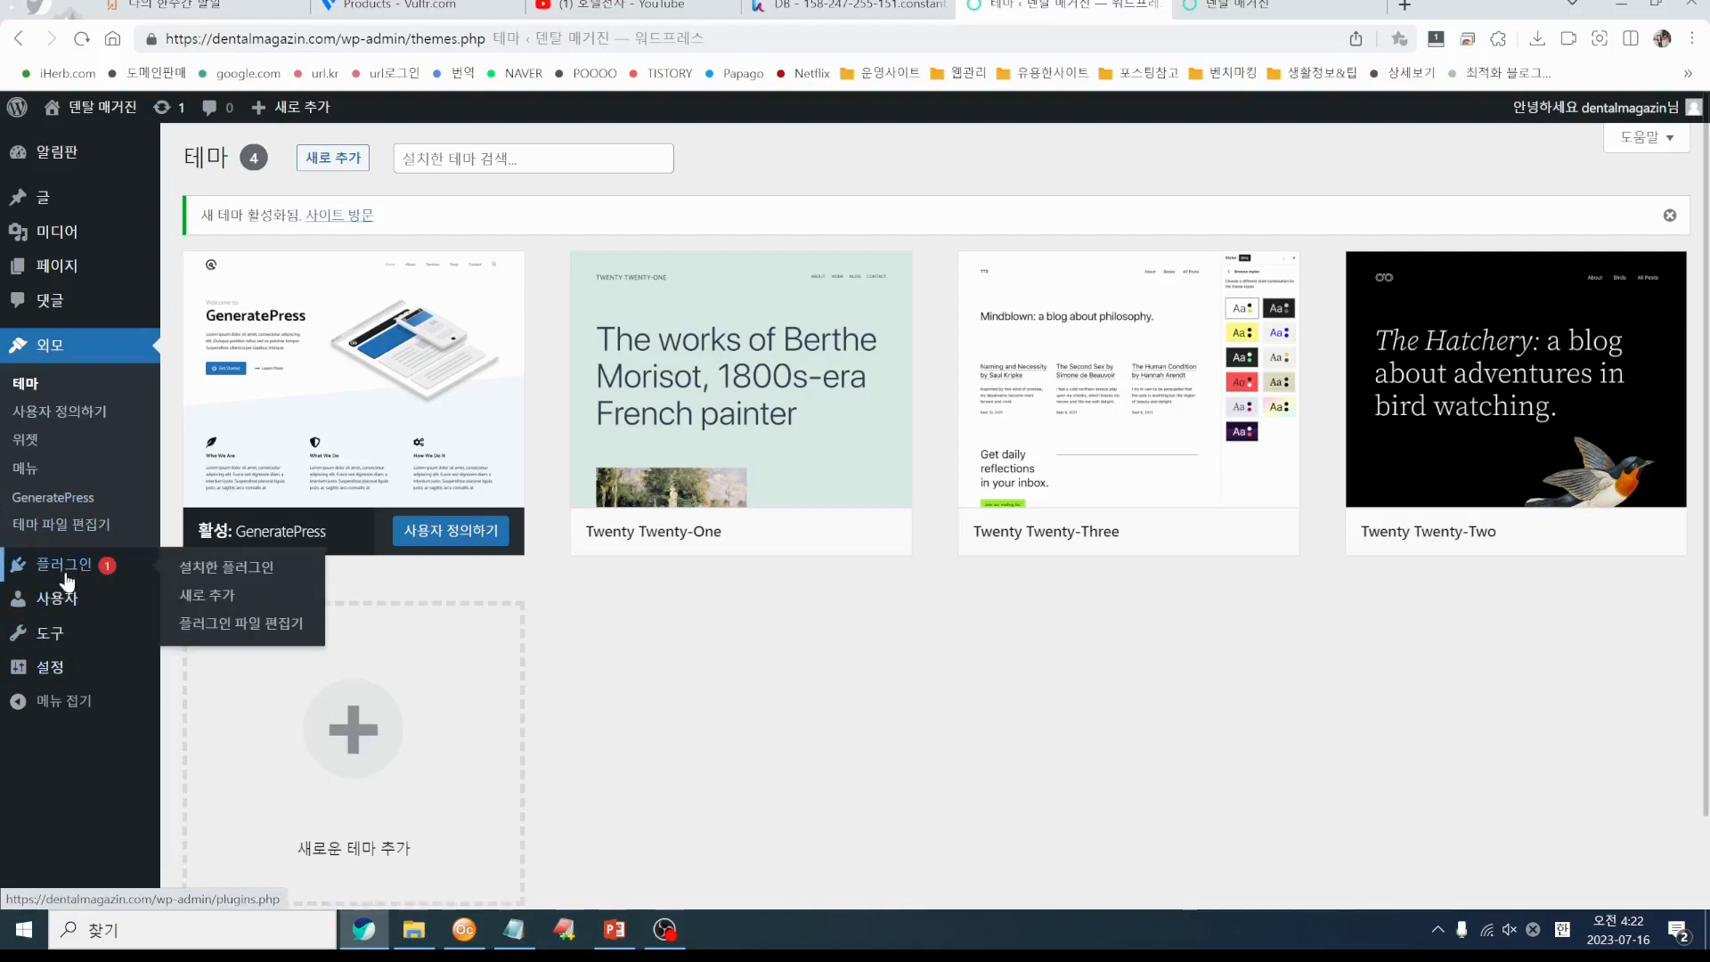
pyautogui.click(65, 581)
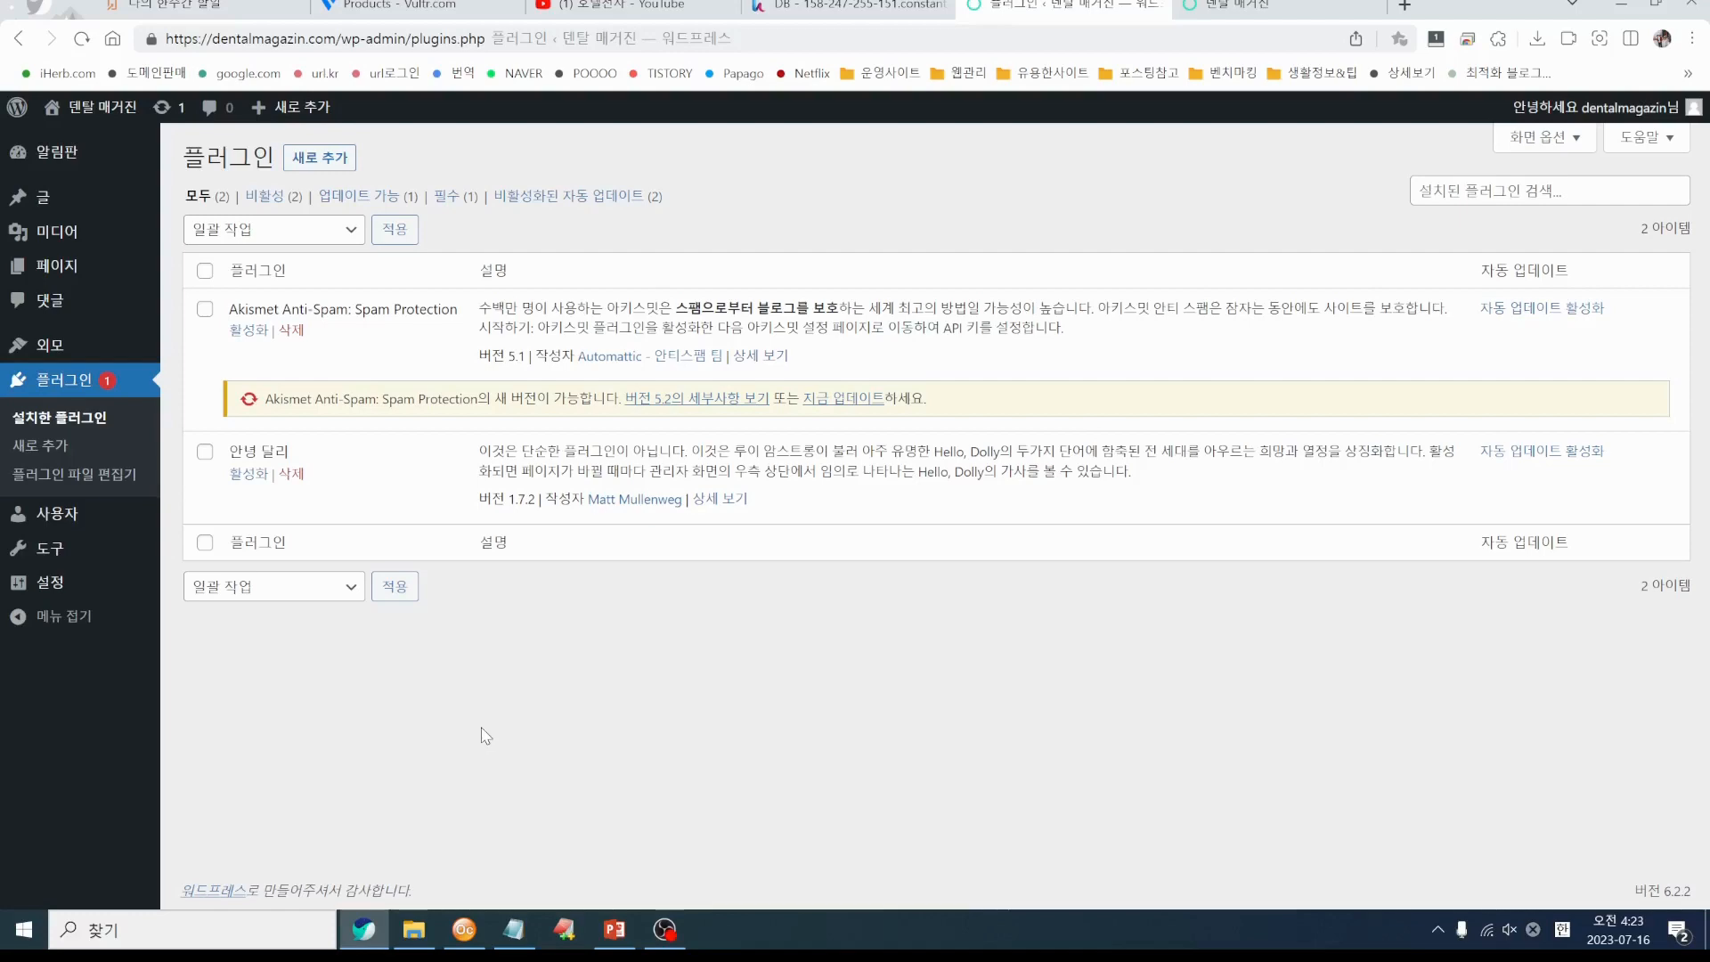
pyautogui.click(326, 160)
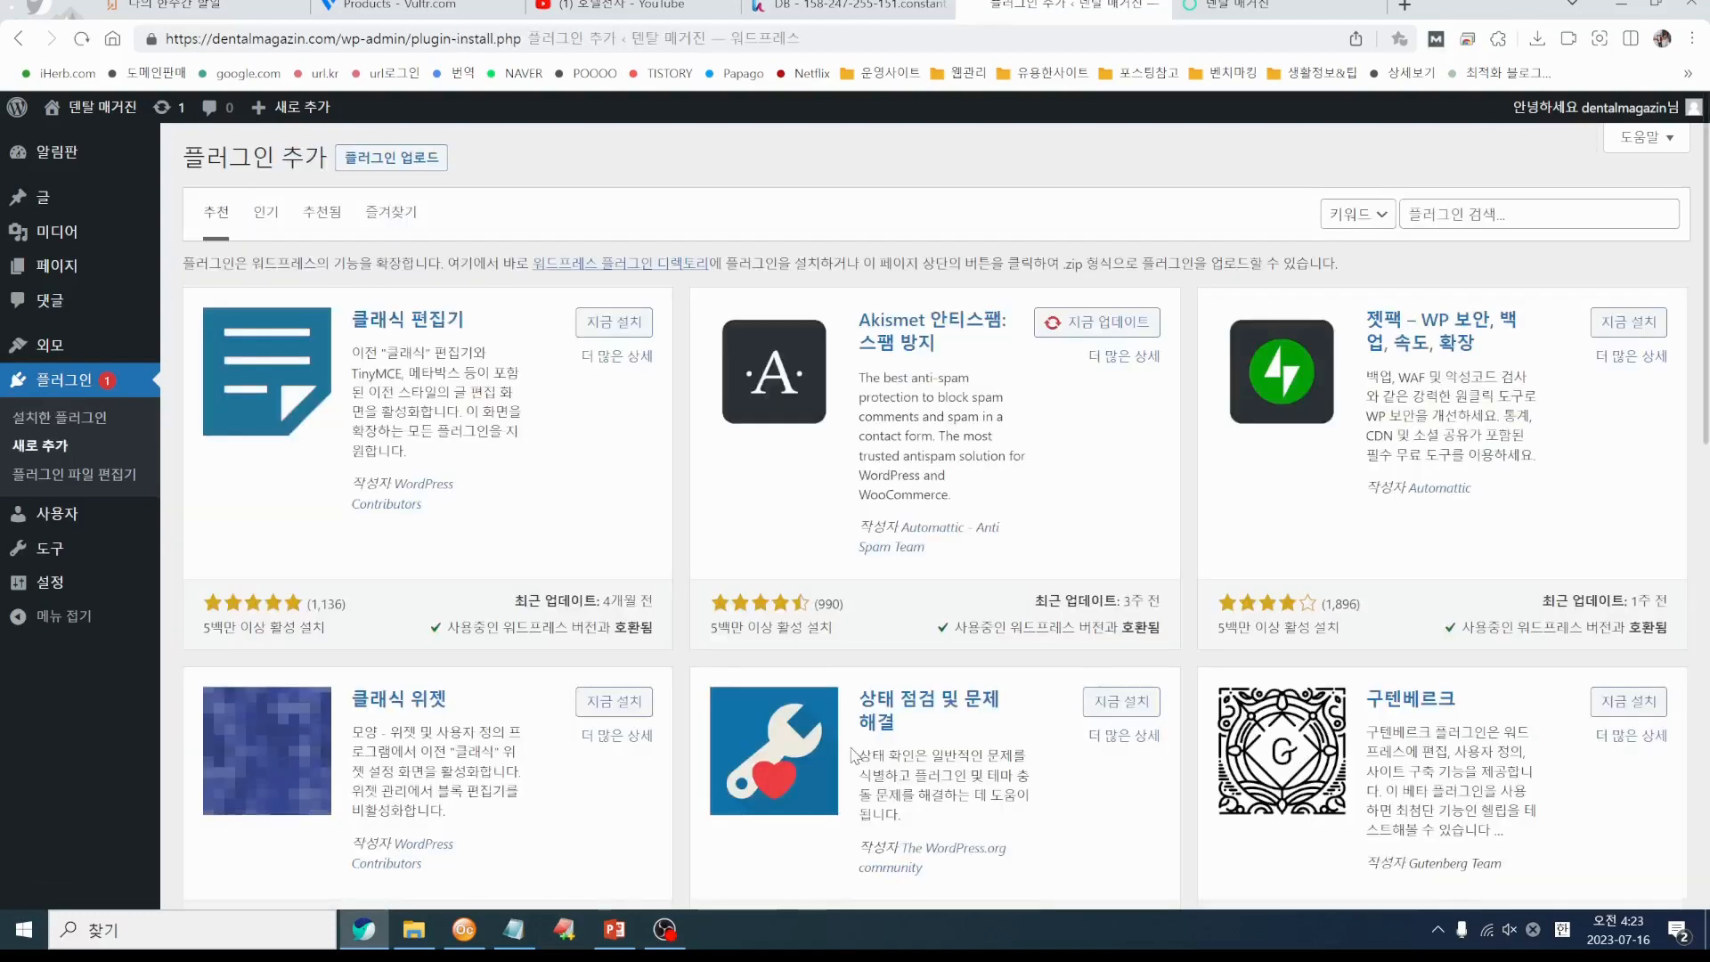
# Look through the recommended plugins and search the plugin catalogue for "seo"
pyautogui.scroll(-12, 855, 579)
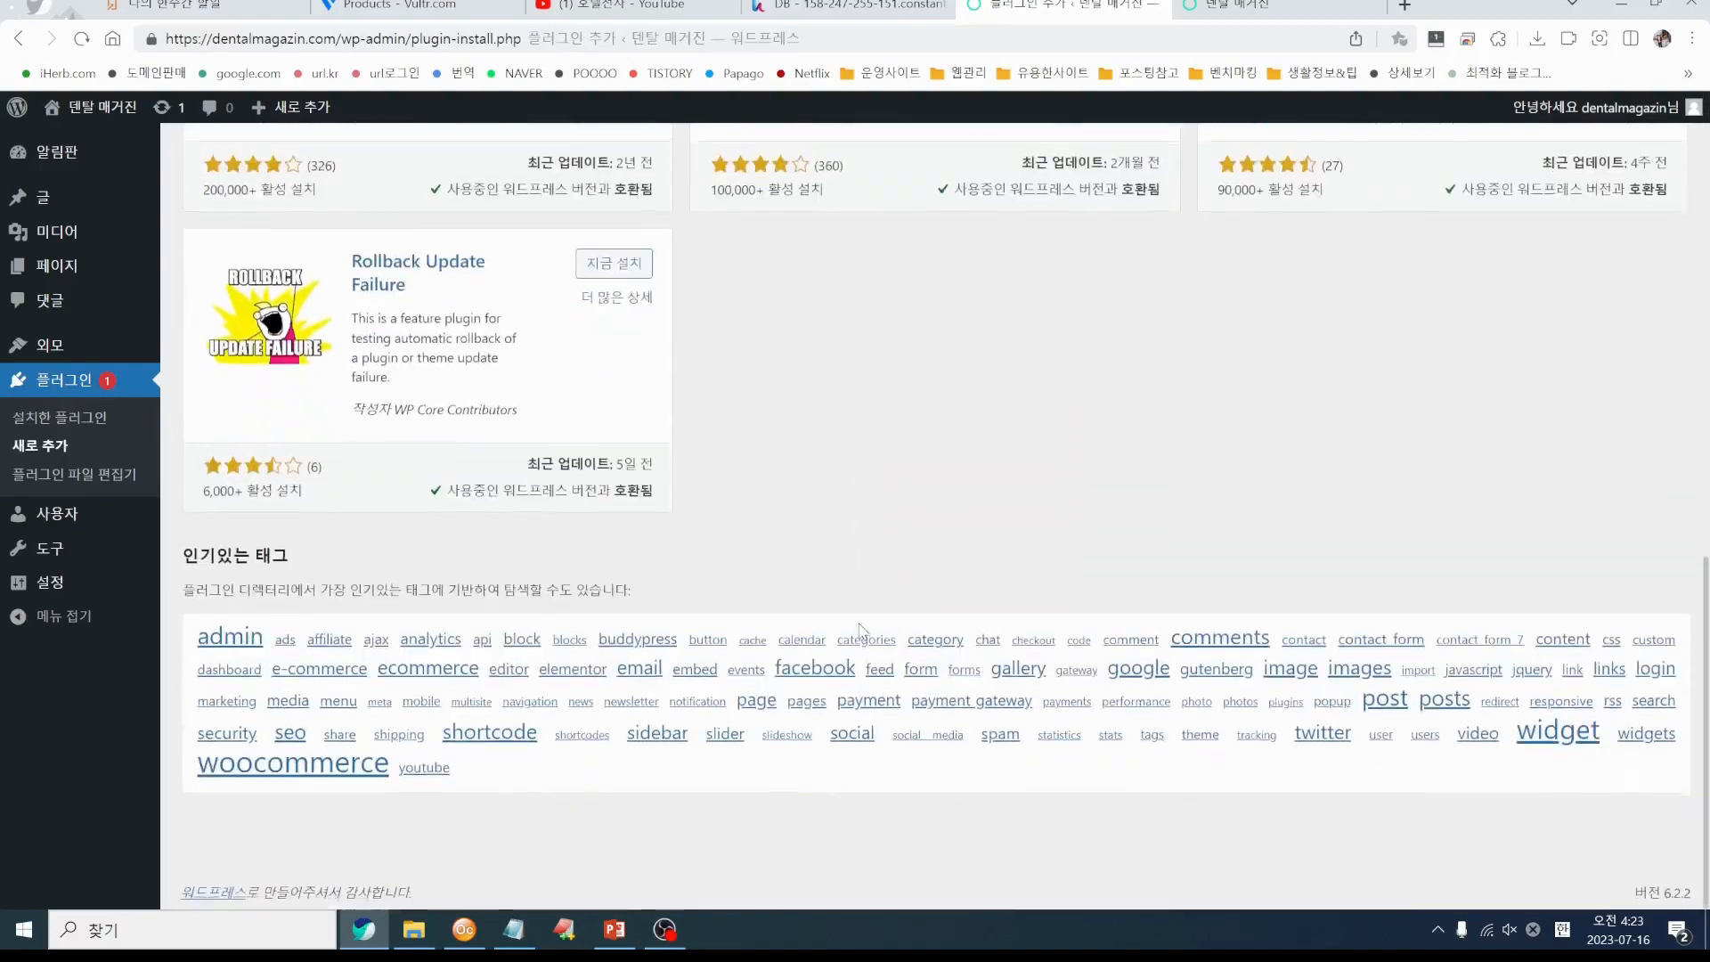
pyautogui.scroll(5, 859, 638)
pyautogui.scroll(7, 860, 638)
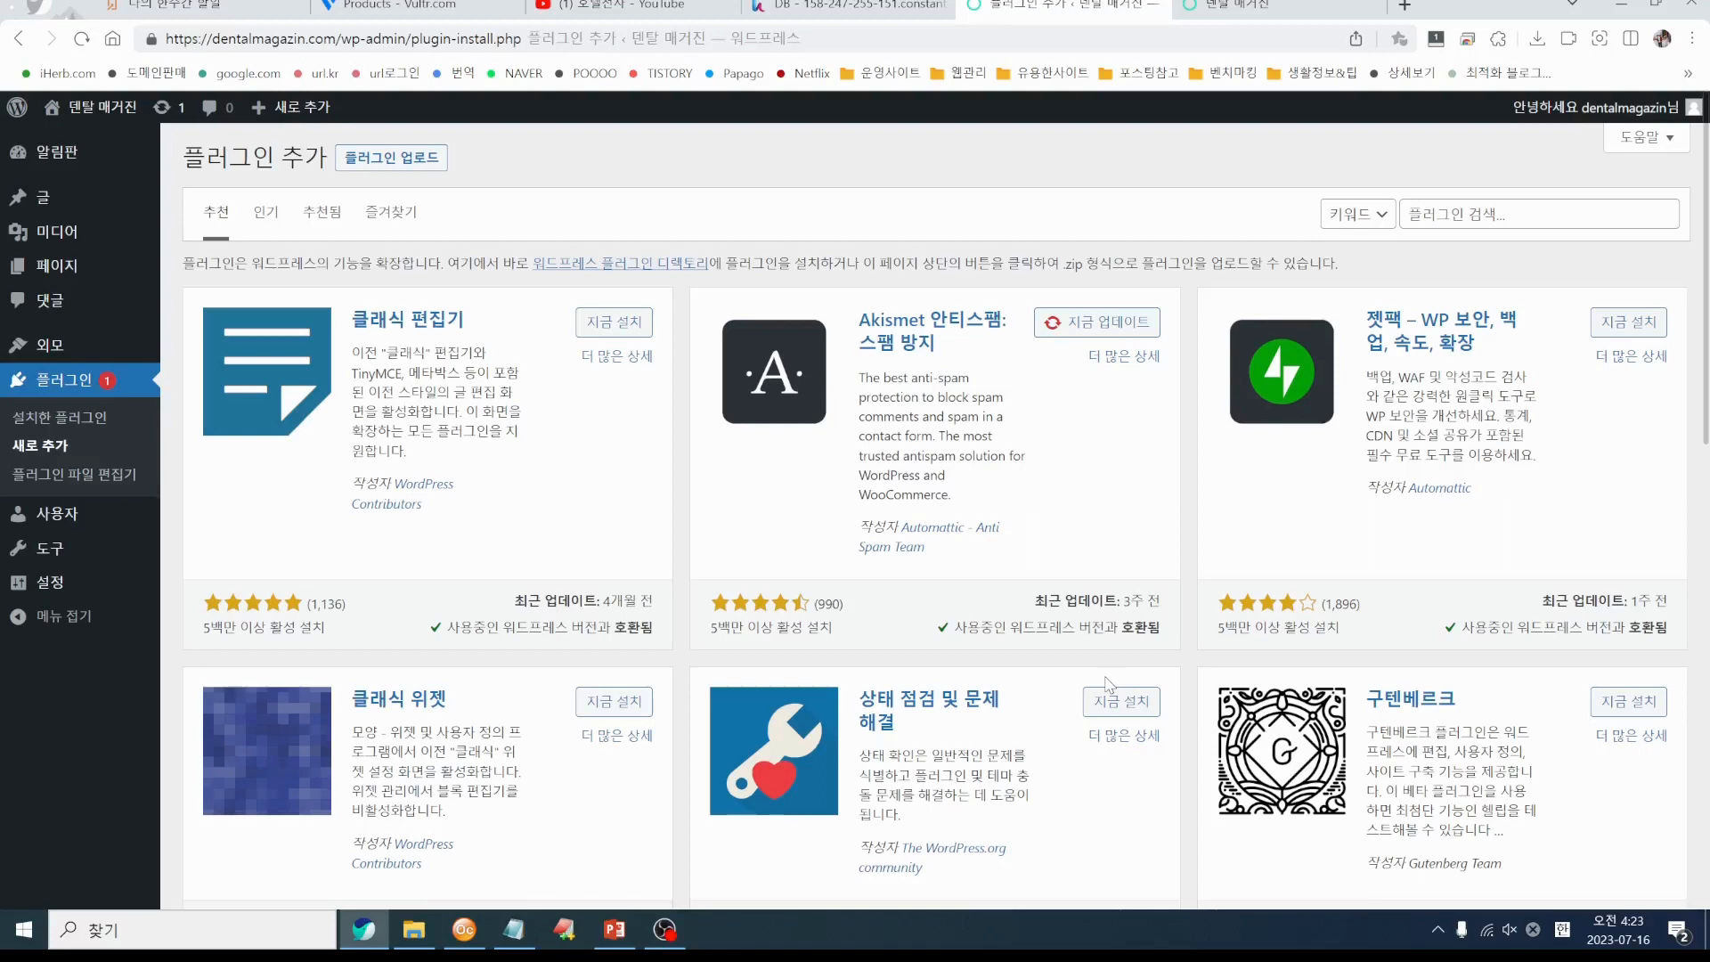
pyautogui.click(1465, 218)
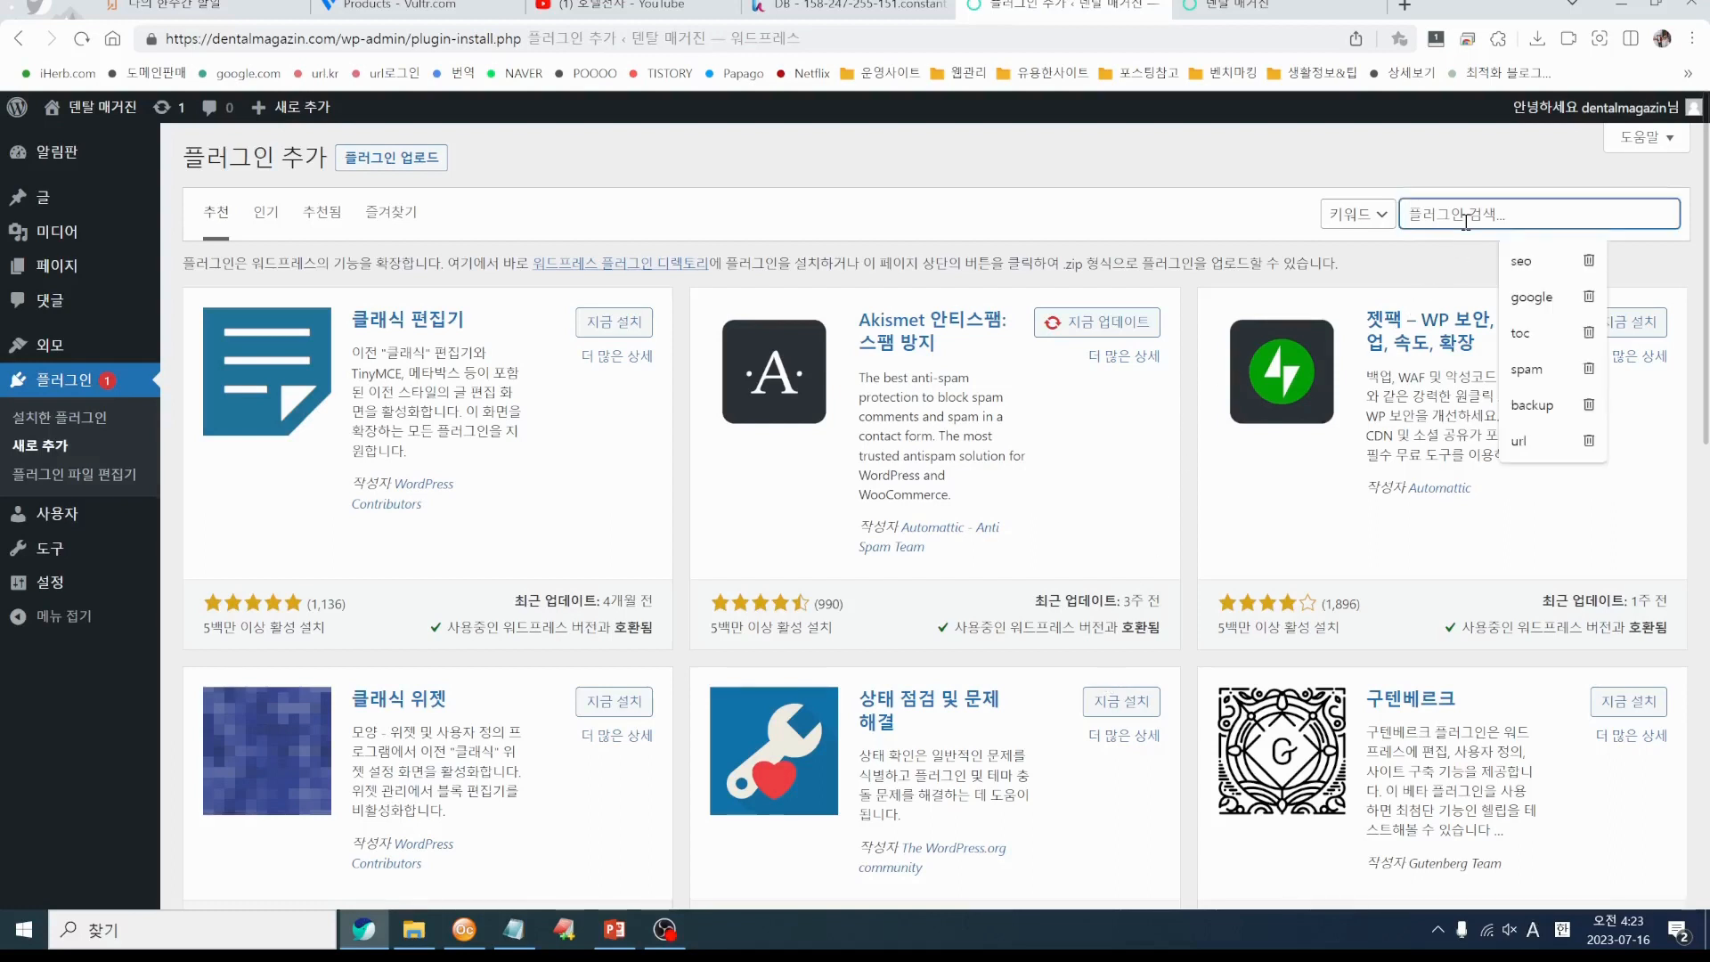
pyautogui.click(1529, 267)
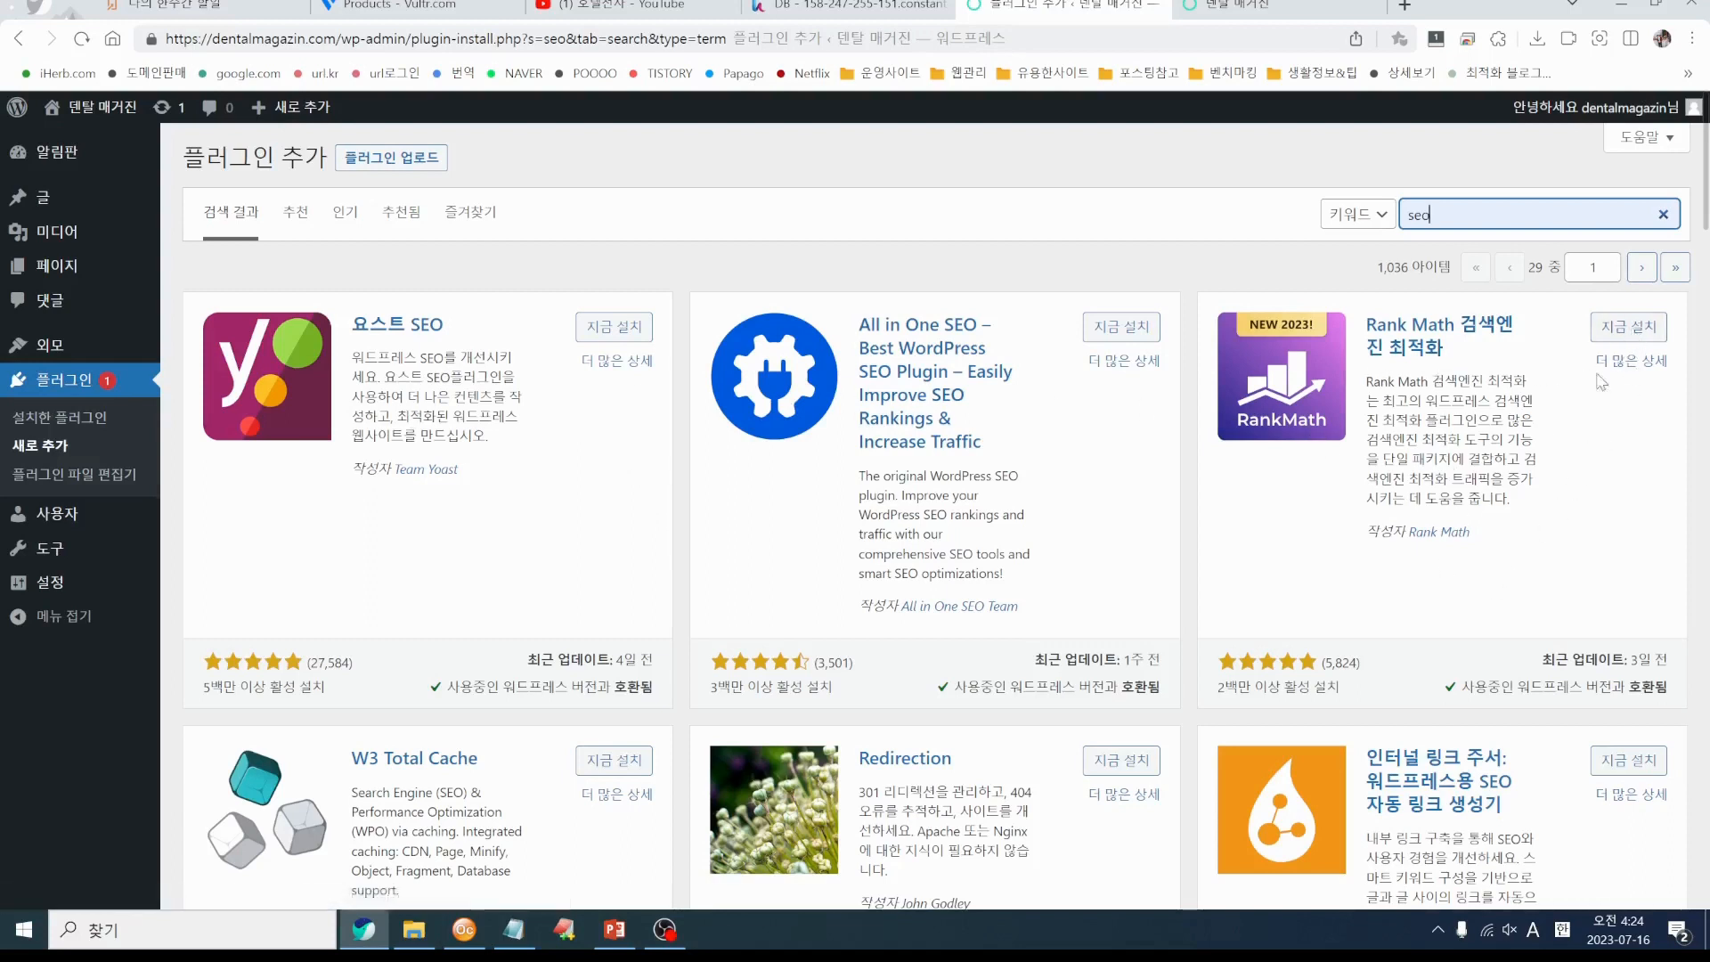
# Install and activate the Rank Math SEO plugin, and connect it to a free Rank Math account
pyautogui.click(1627, 334)
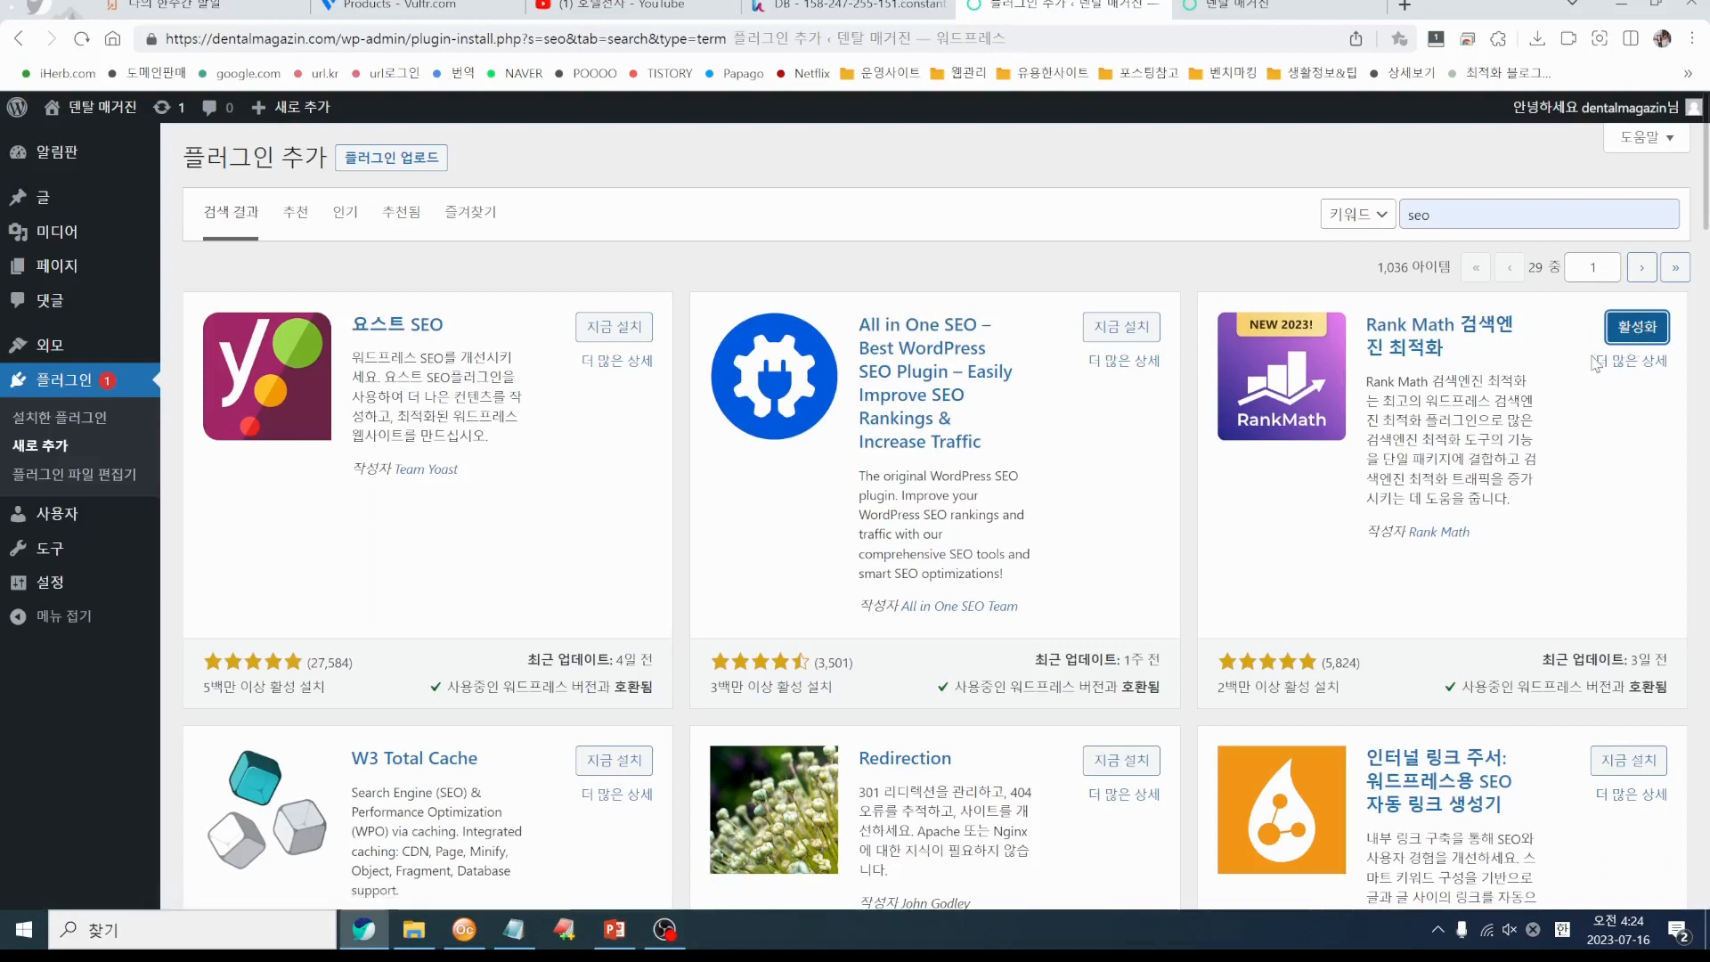
pyautogui.click(1639, 331)
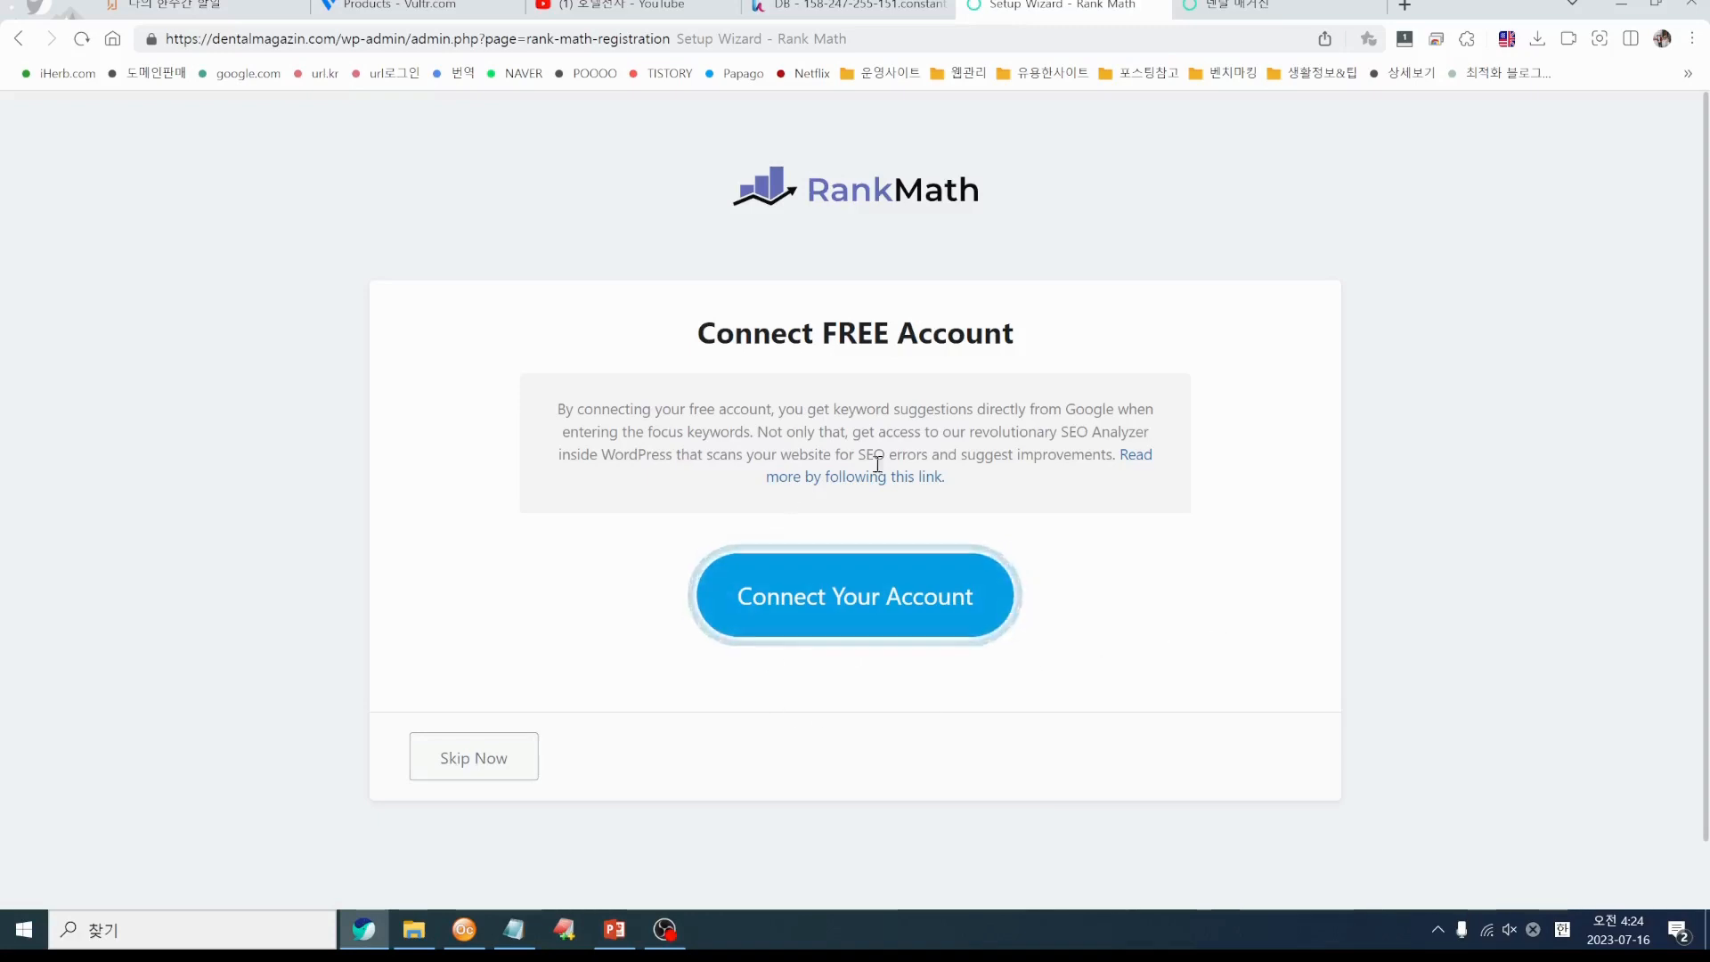
pyautogui.click(852, 606)
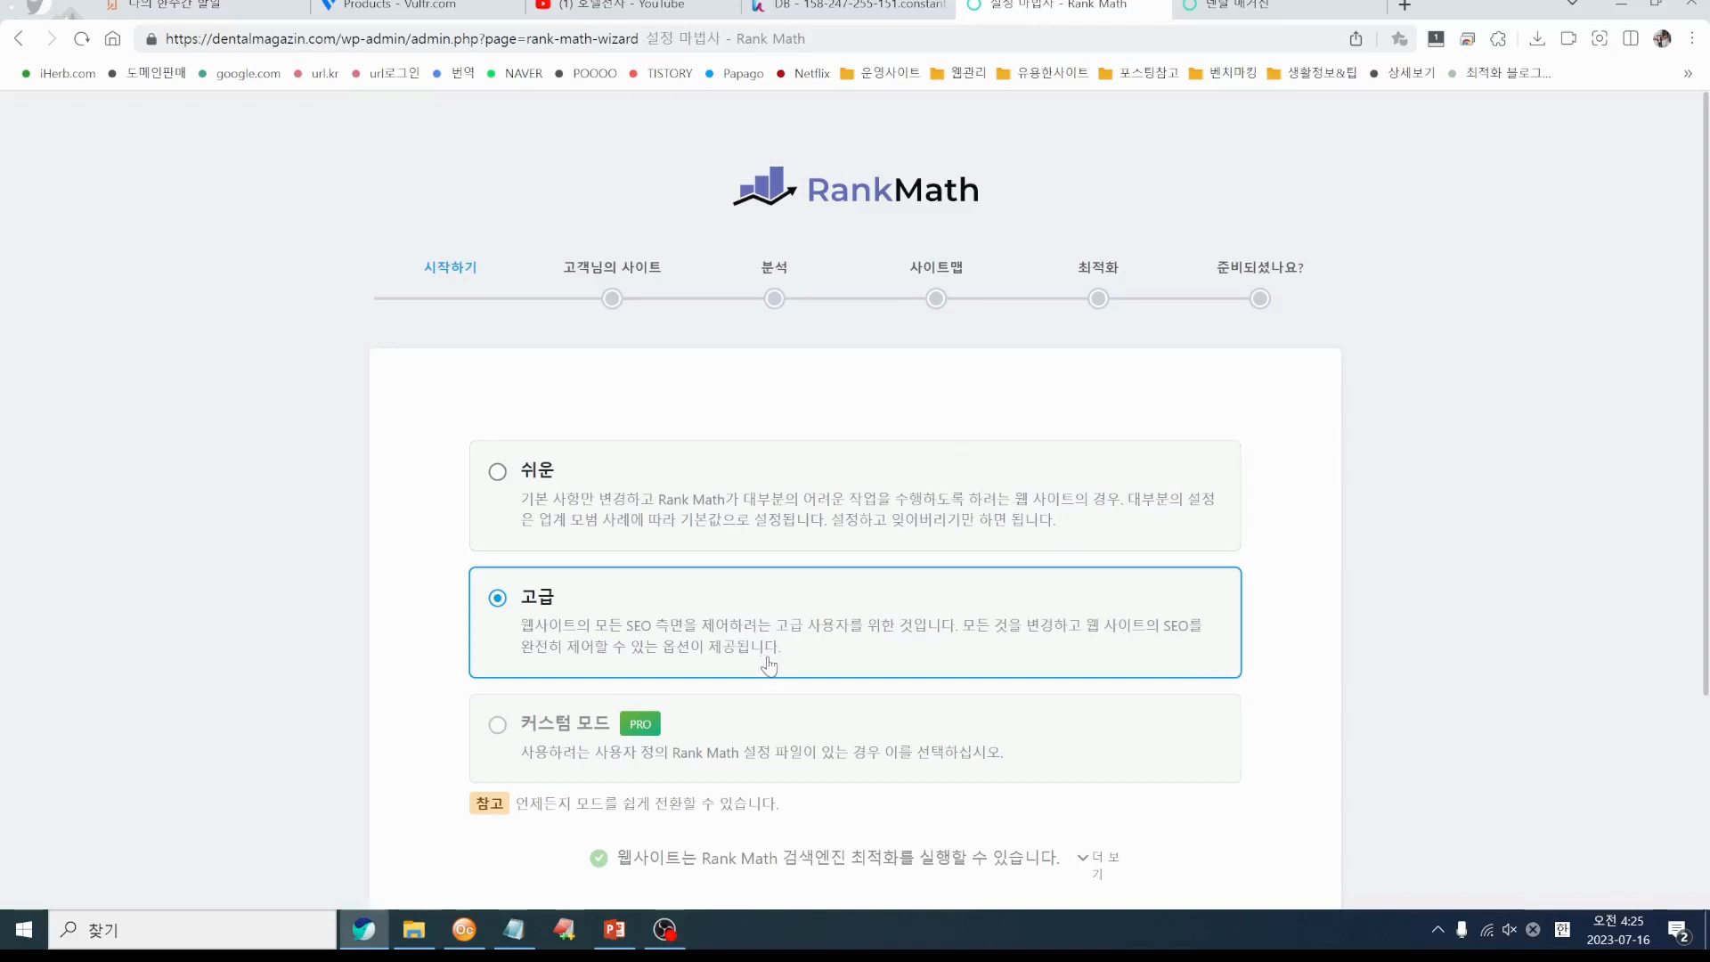
# Start the Rank Math setup wizard in Advanced mode and save the site details with the prefilled values
pyautogui.scroll(-3, 1291, 600)
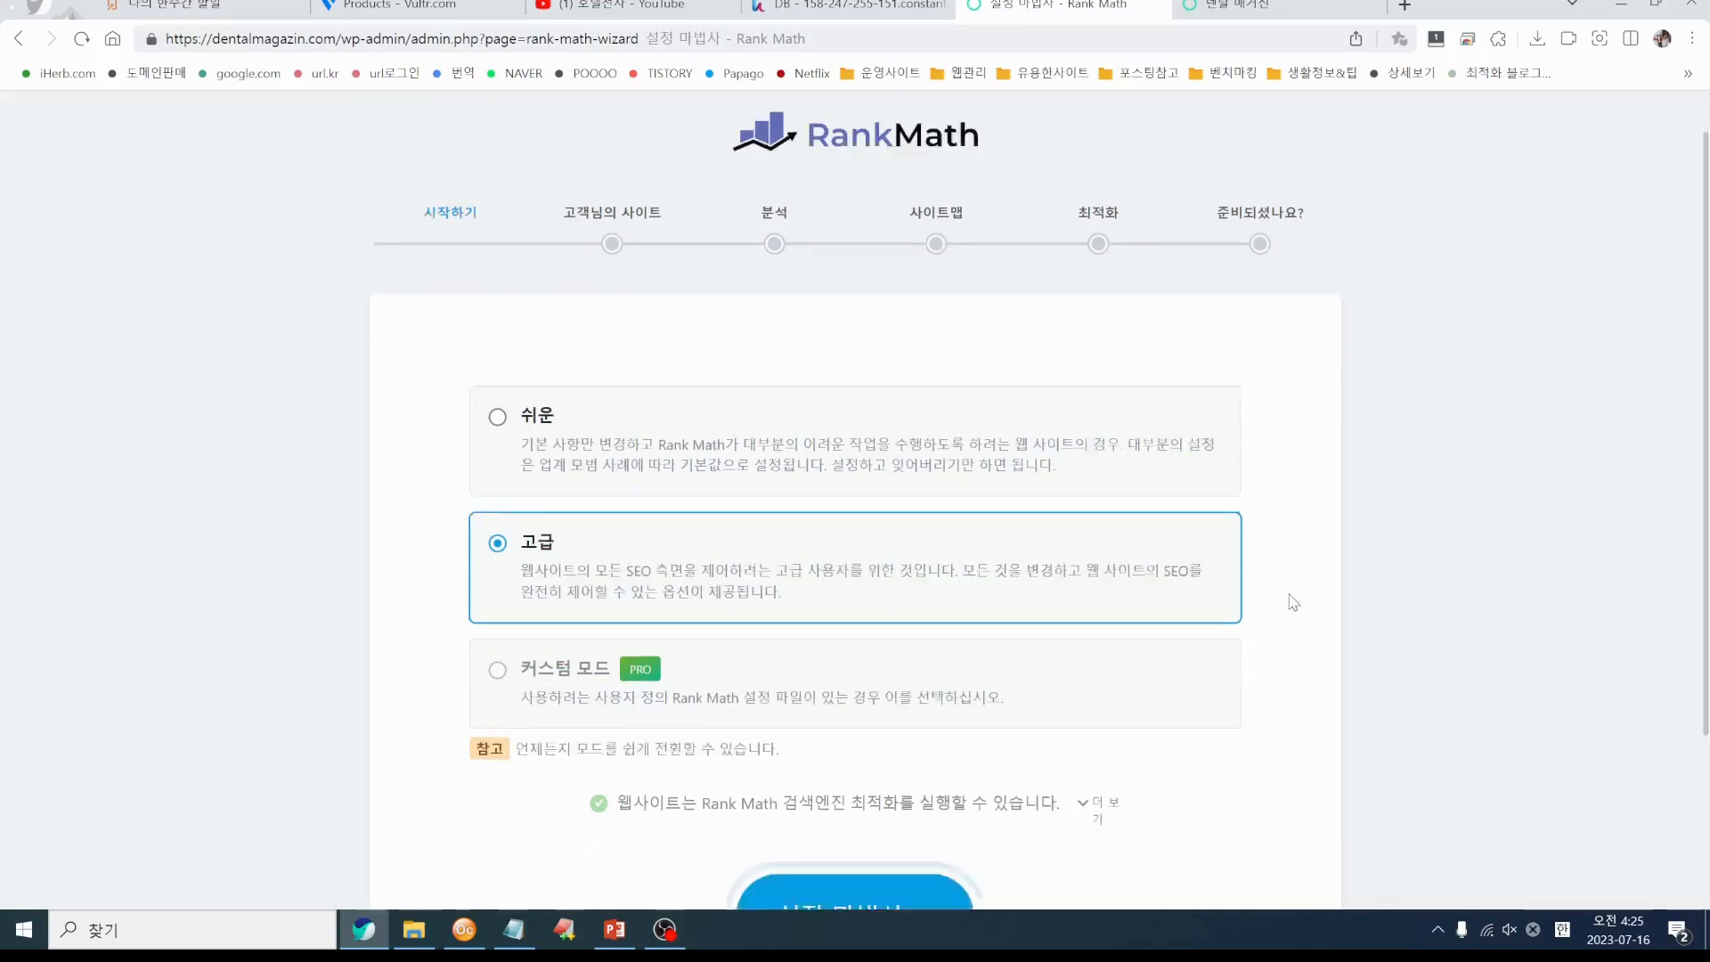
pyautogui.click(842, 735)
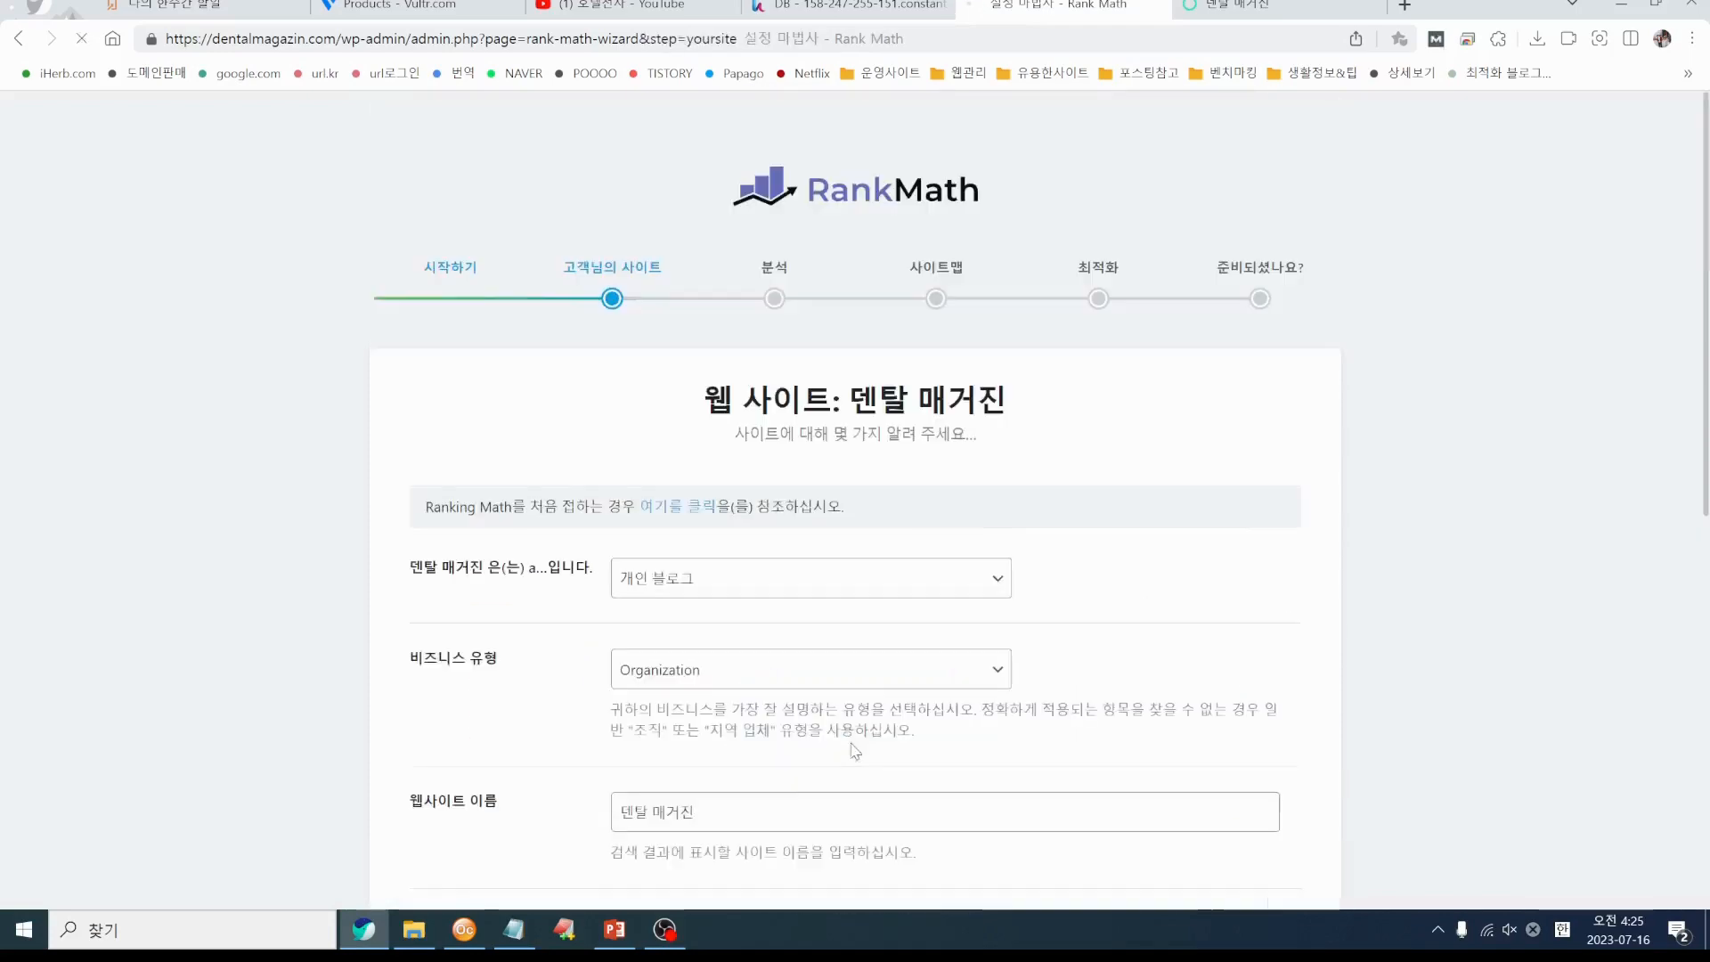
pyautogui.scroll(-7, 1085, 755)
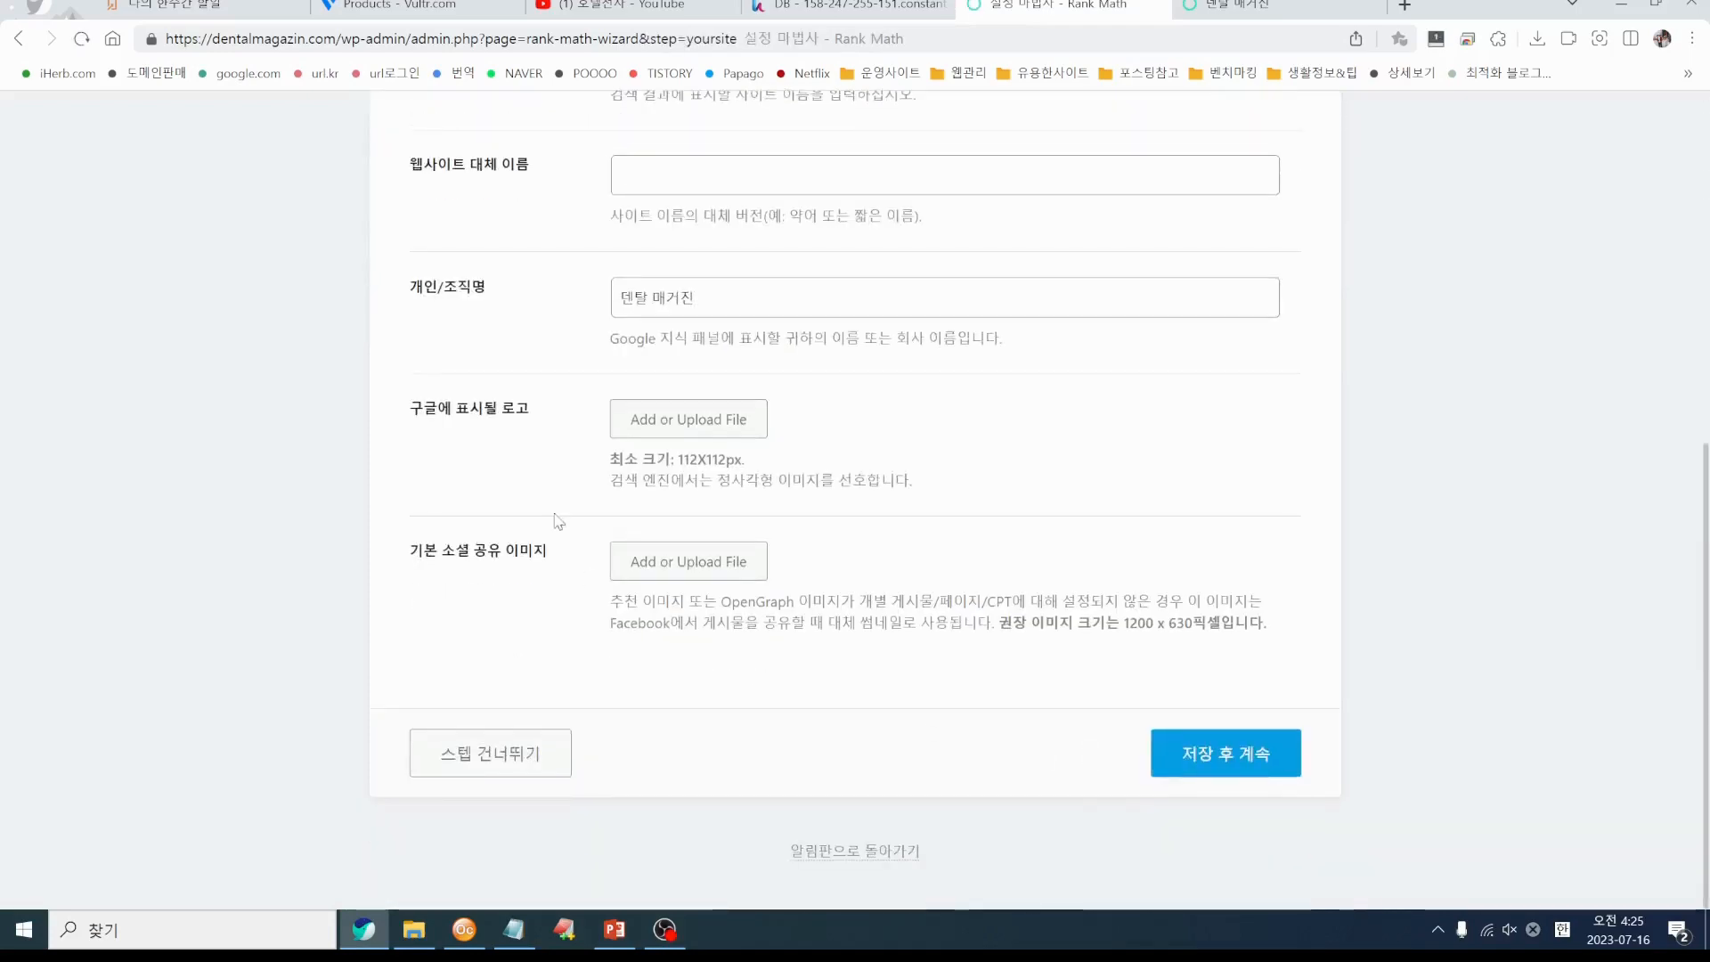
pyautogui.scroll(4, 561, 517)
pyautogui.scroll(-4, 854, 557)
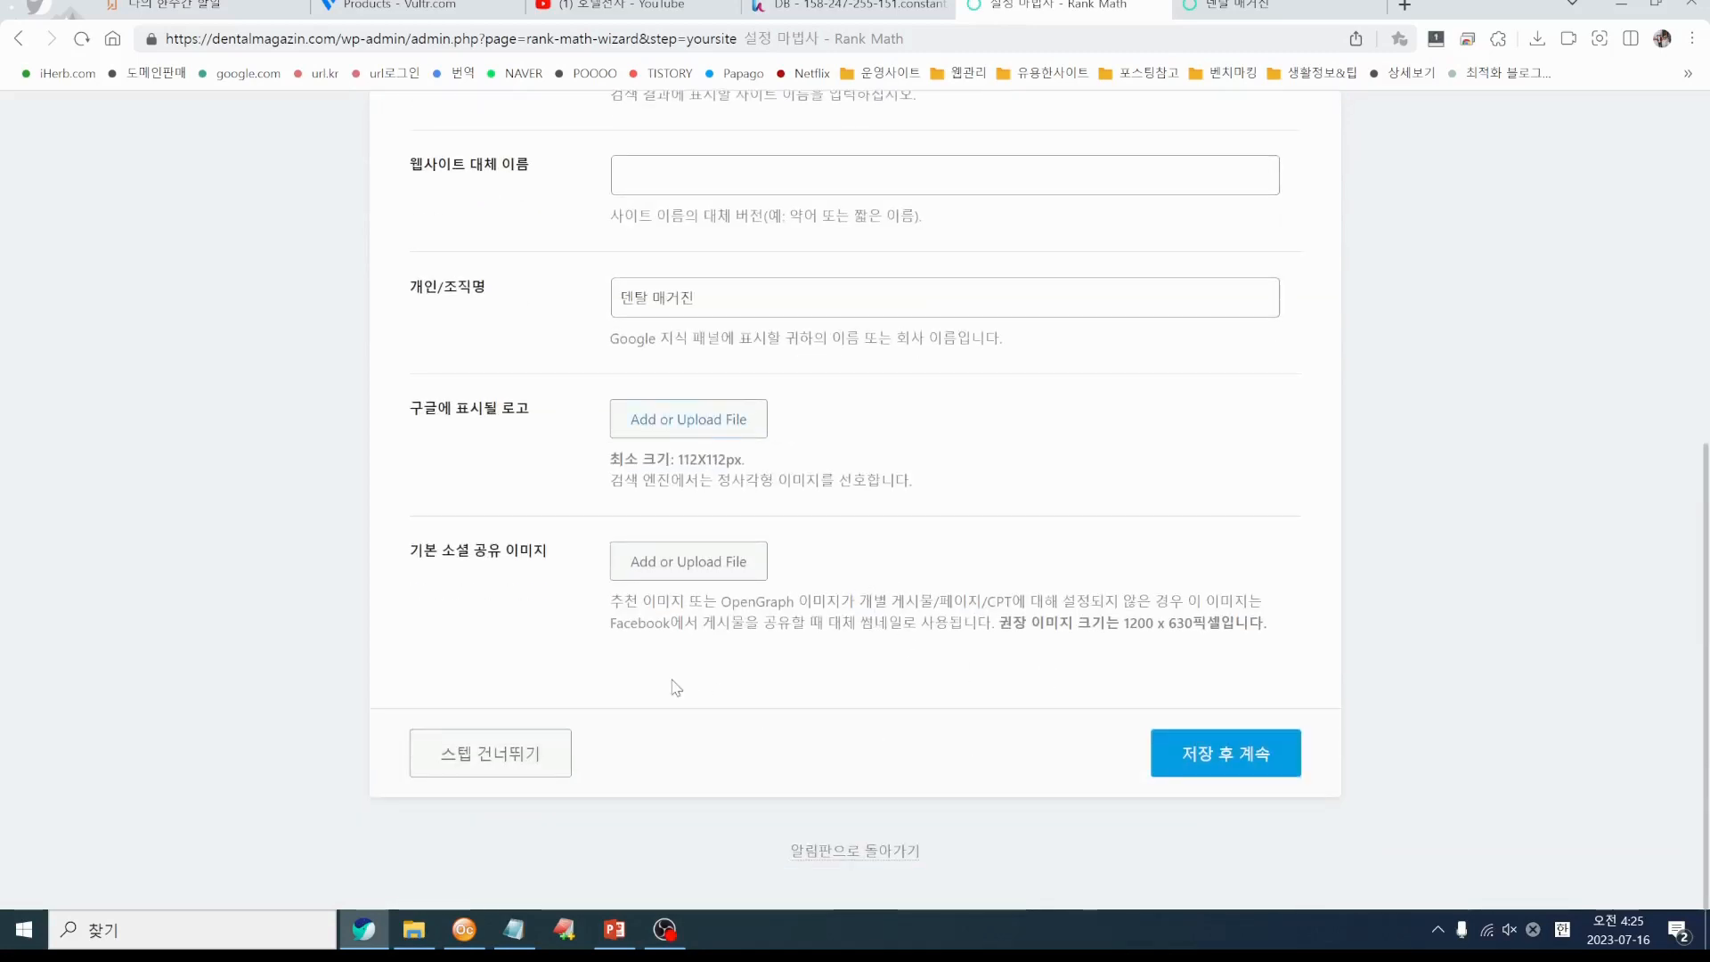
pyautogui.click(1238, 780)
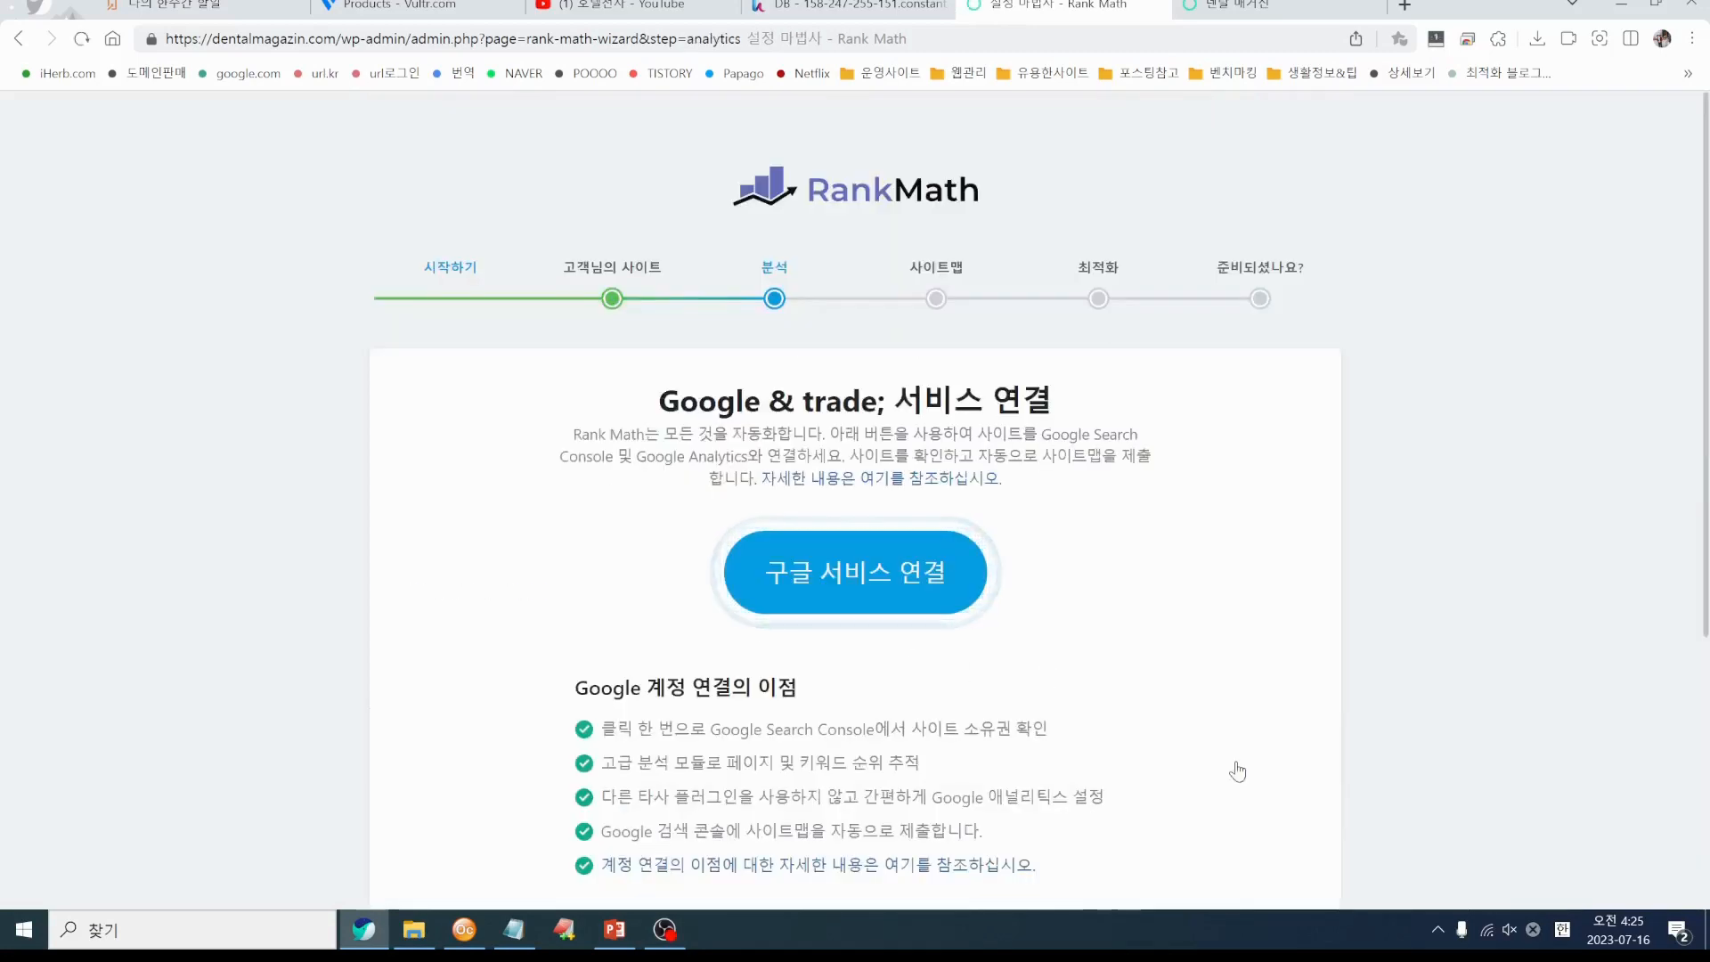
# Skip the Google services connection and save the sitemap settings with images, posts, pages and categories included
pyautogui.scroll(-3, 1238, 771)
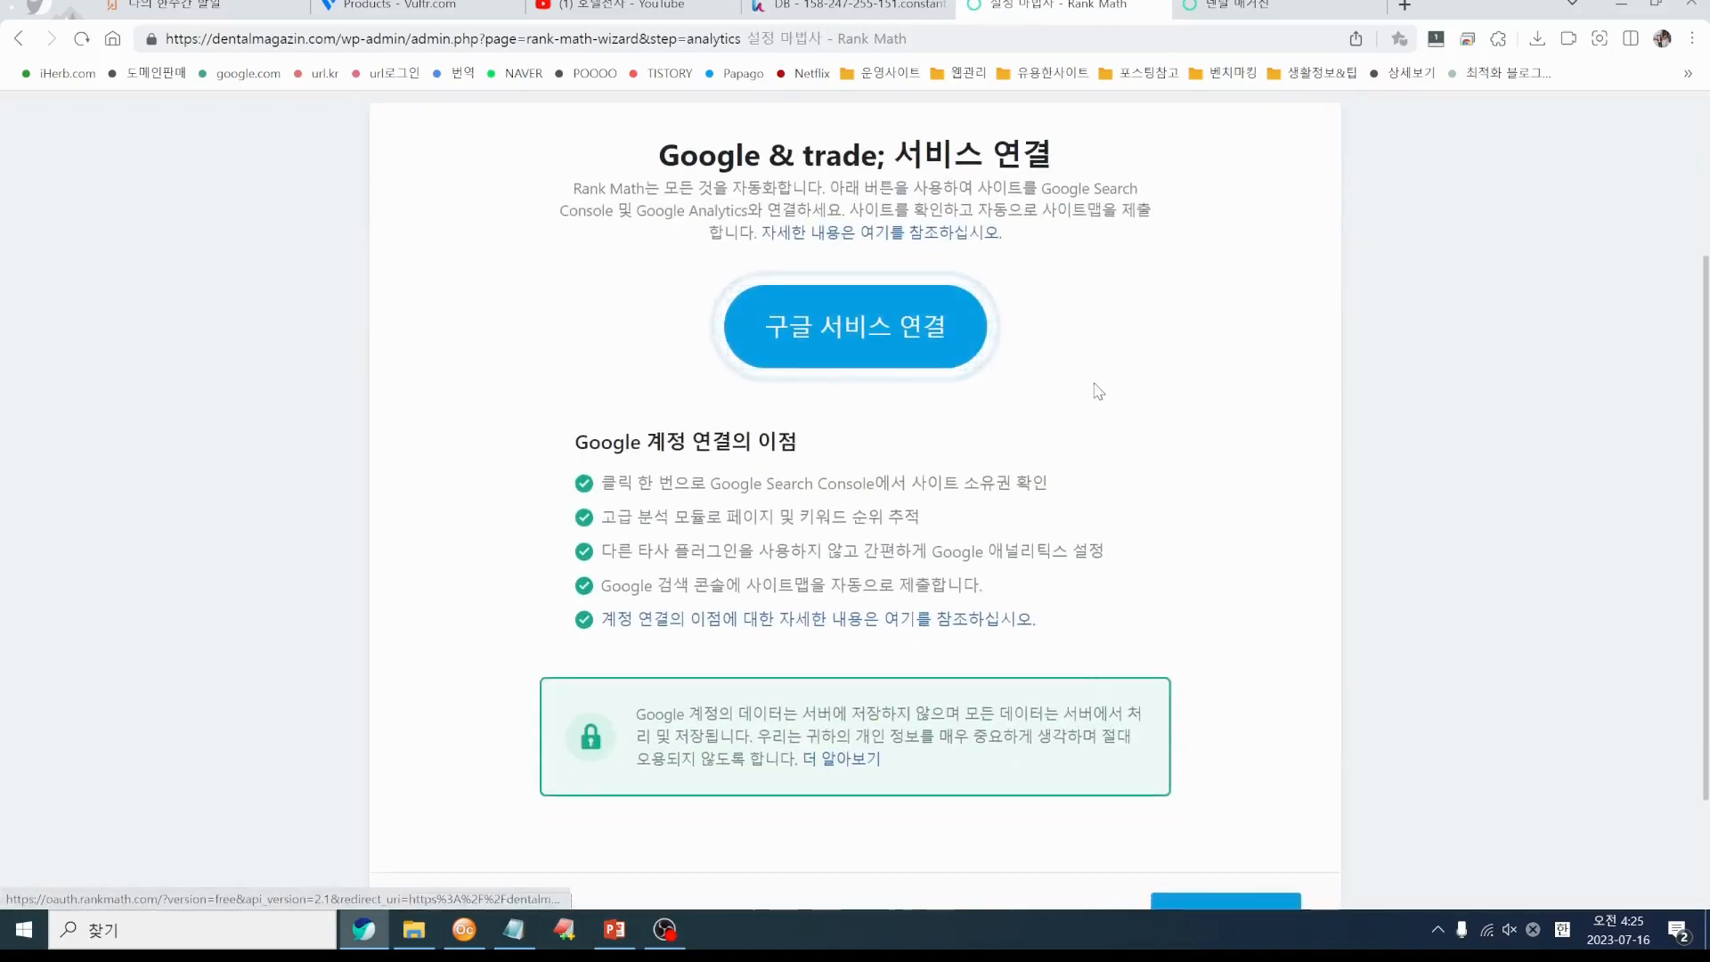
pyautogui.scroll(-2, 1164, 672)
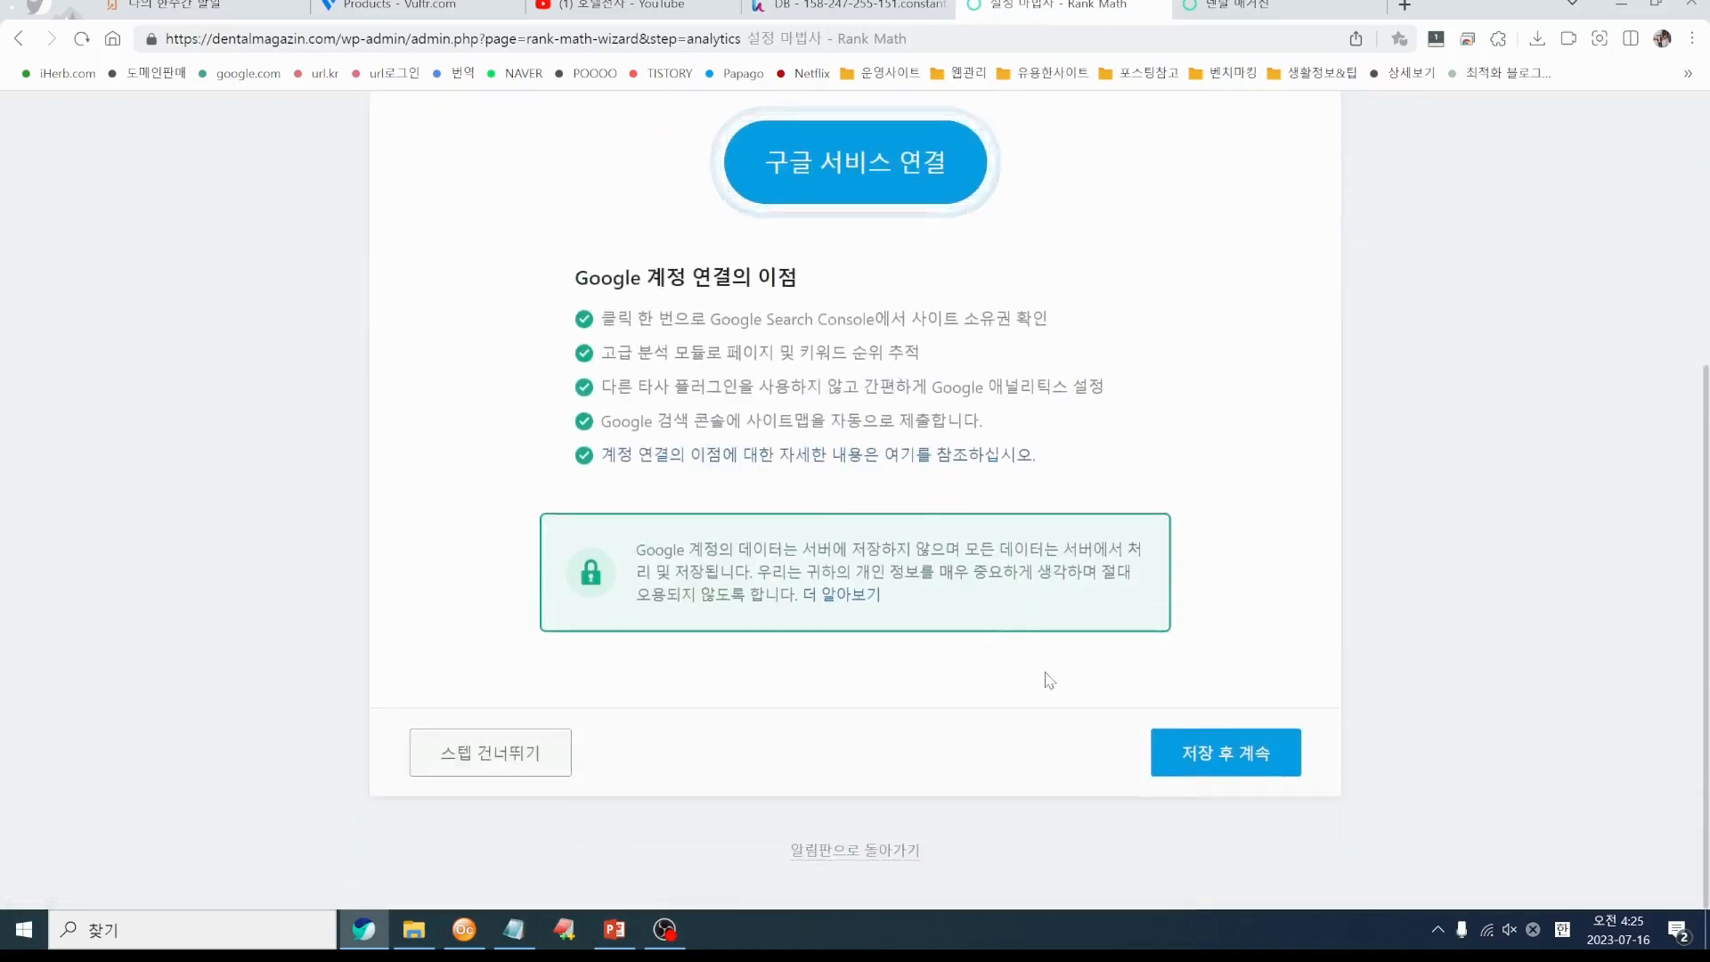
pyautogui.click(489, 764)
pyautogui.scroll(-3, 1002, 711)
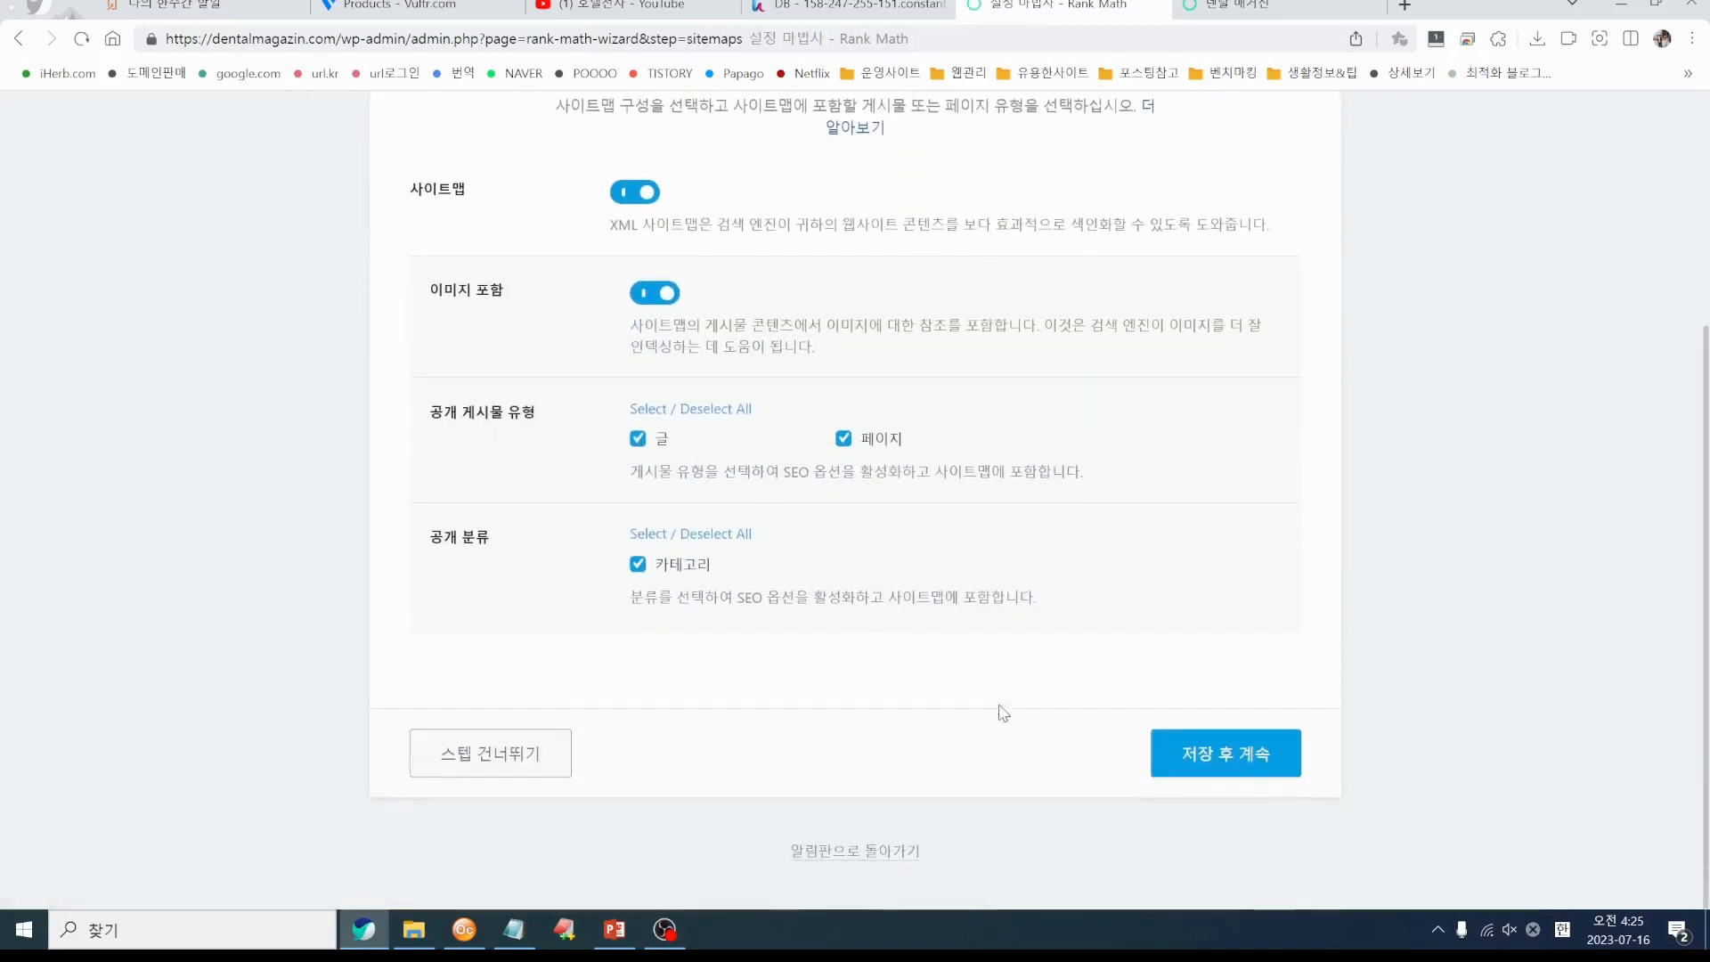
pyautogui.scroll(3, 1004, 712)
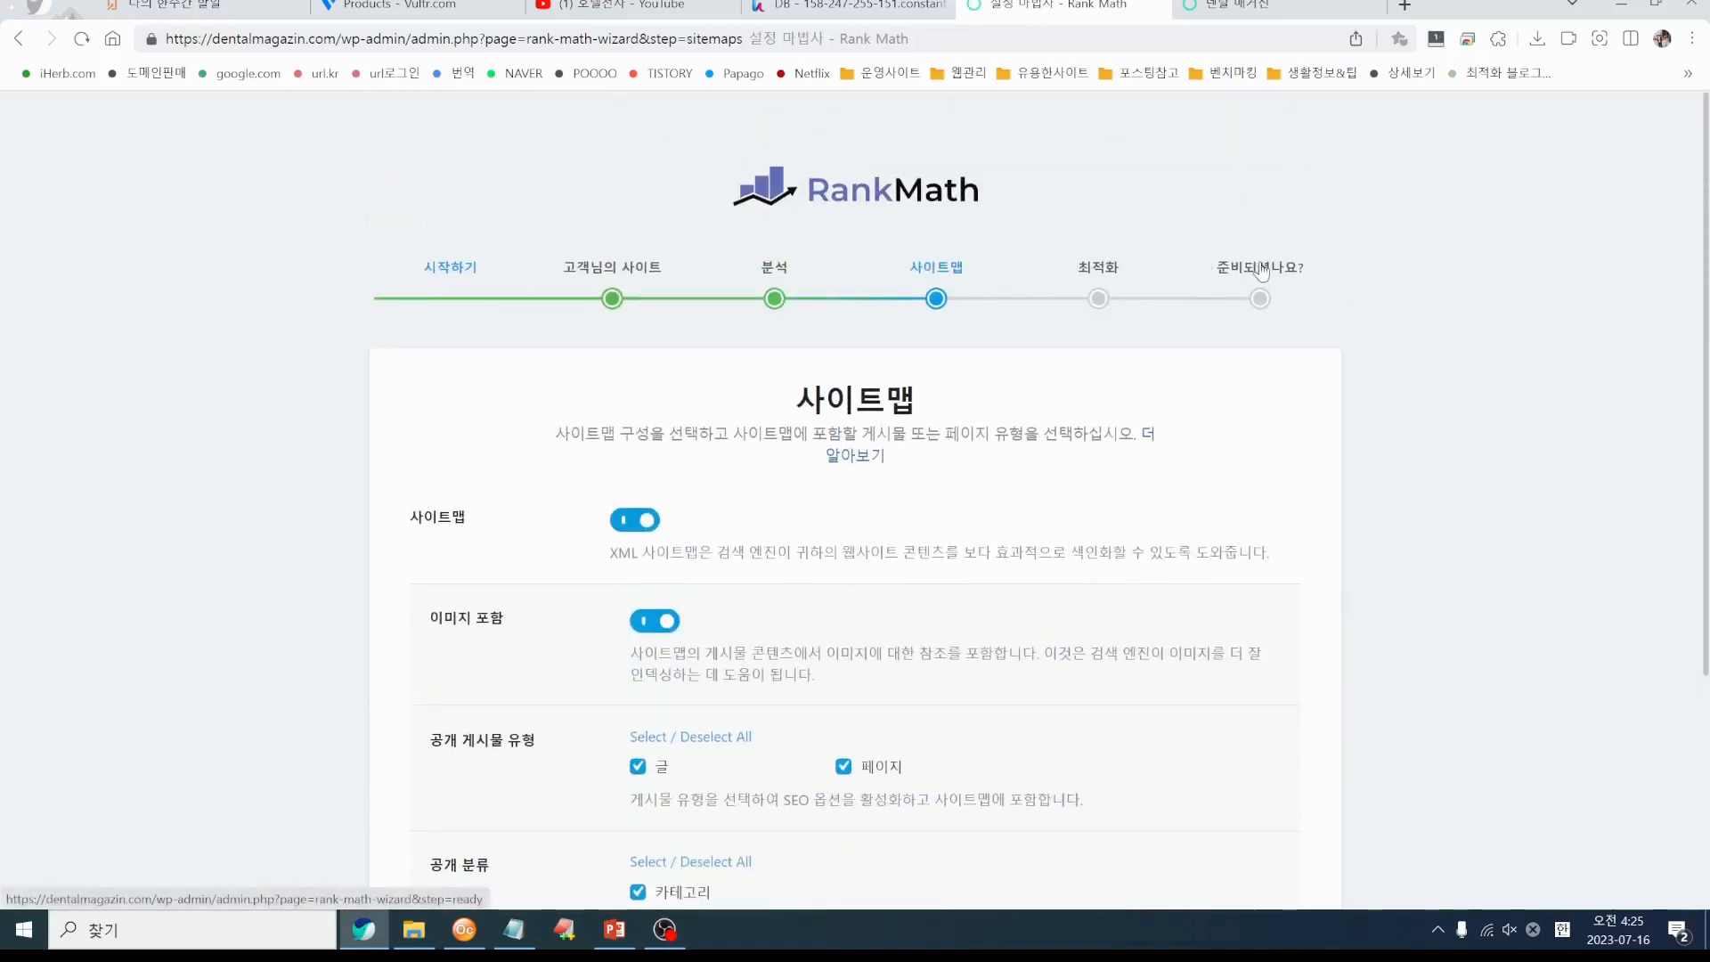
pyautogui.scroll(-2, 1122, 607)
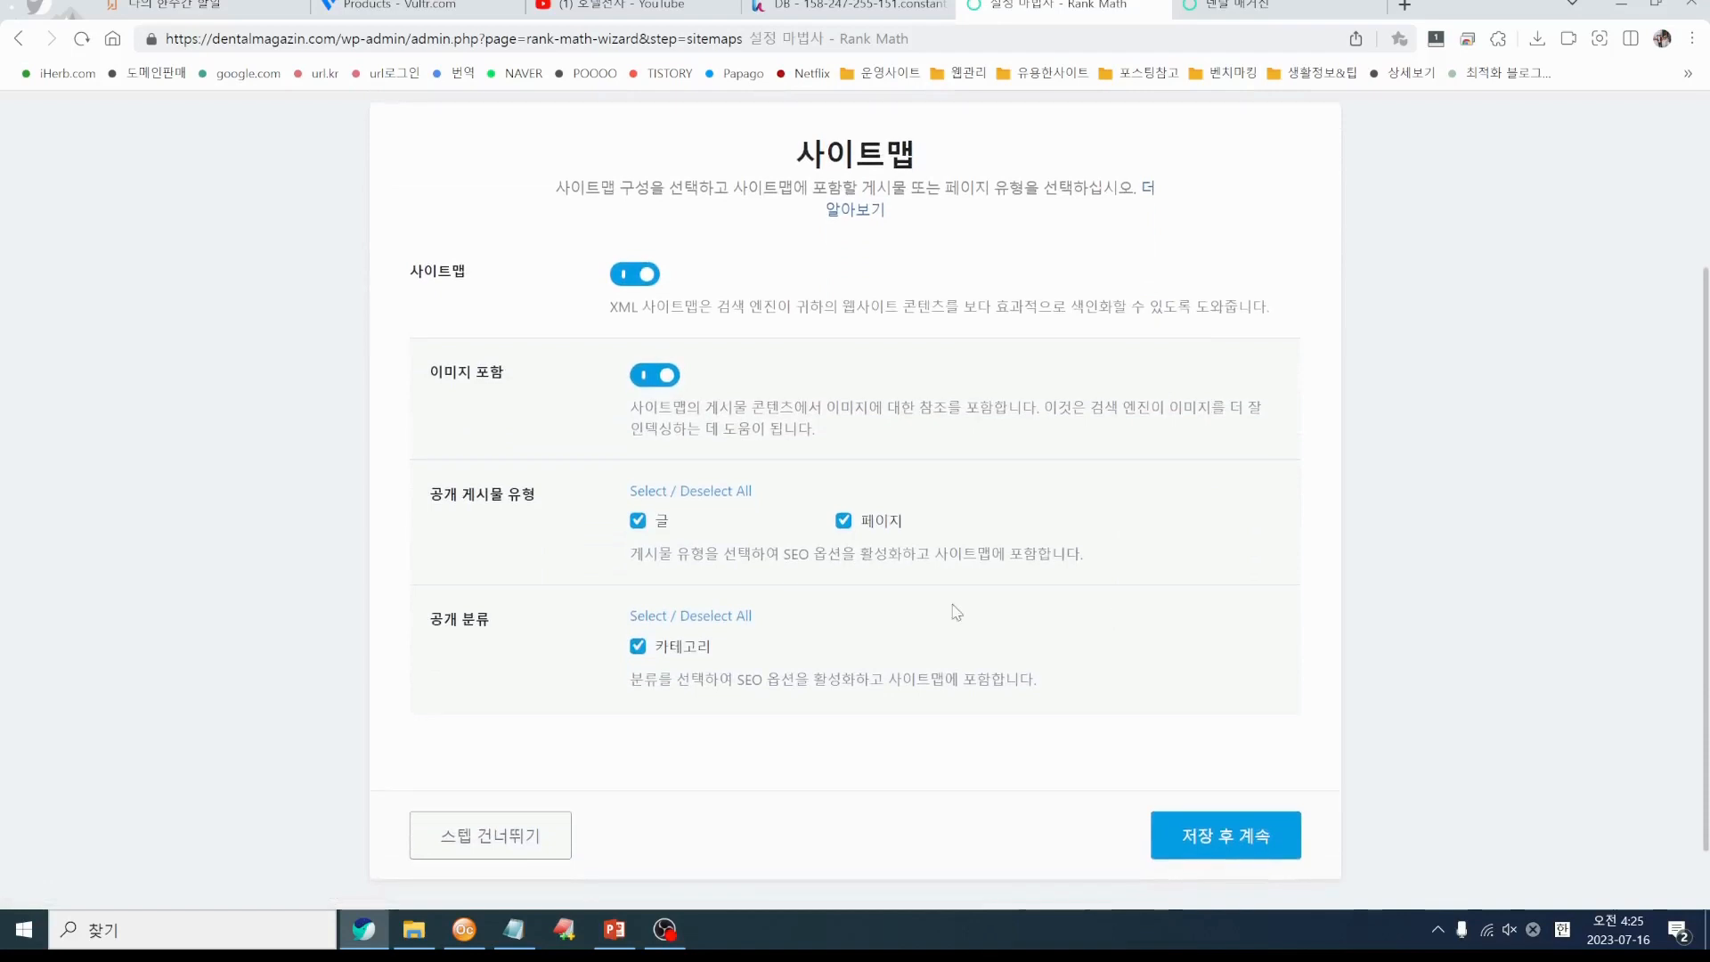
pyautogui.click(1227, 837)
# Save the default SEO tweaks, leave automatic plugin updates off, and return from the finished wizard to the dashboard
pyautogui.scroll(-2, 1105, 777)
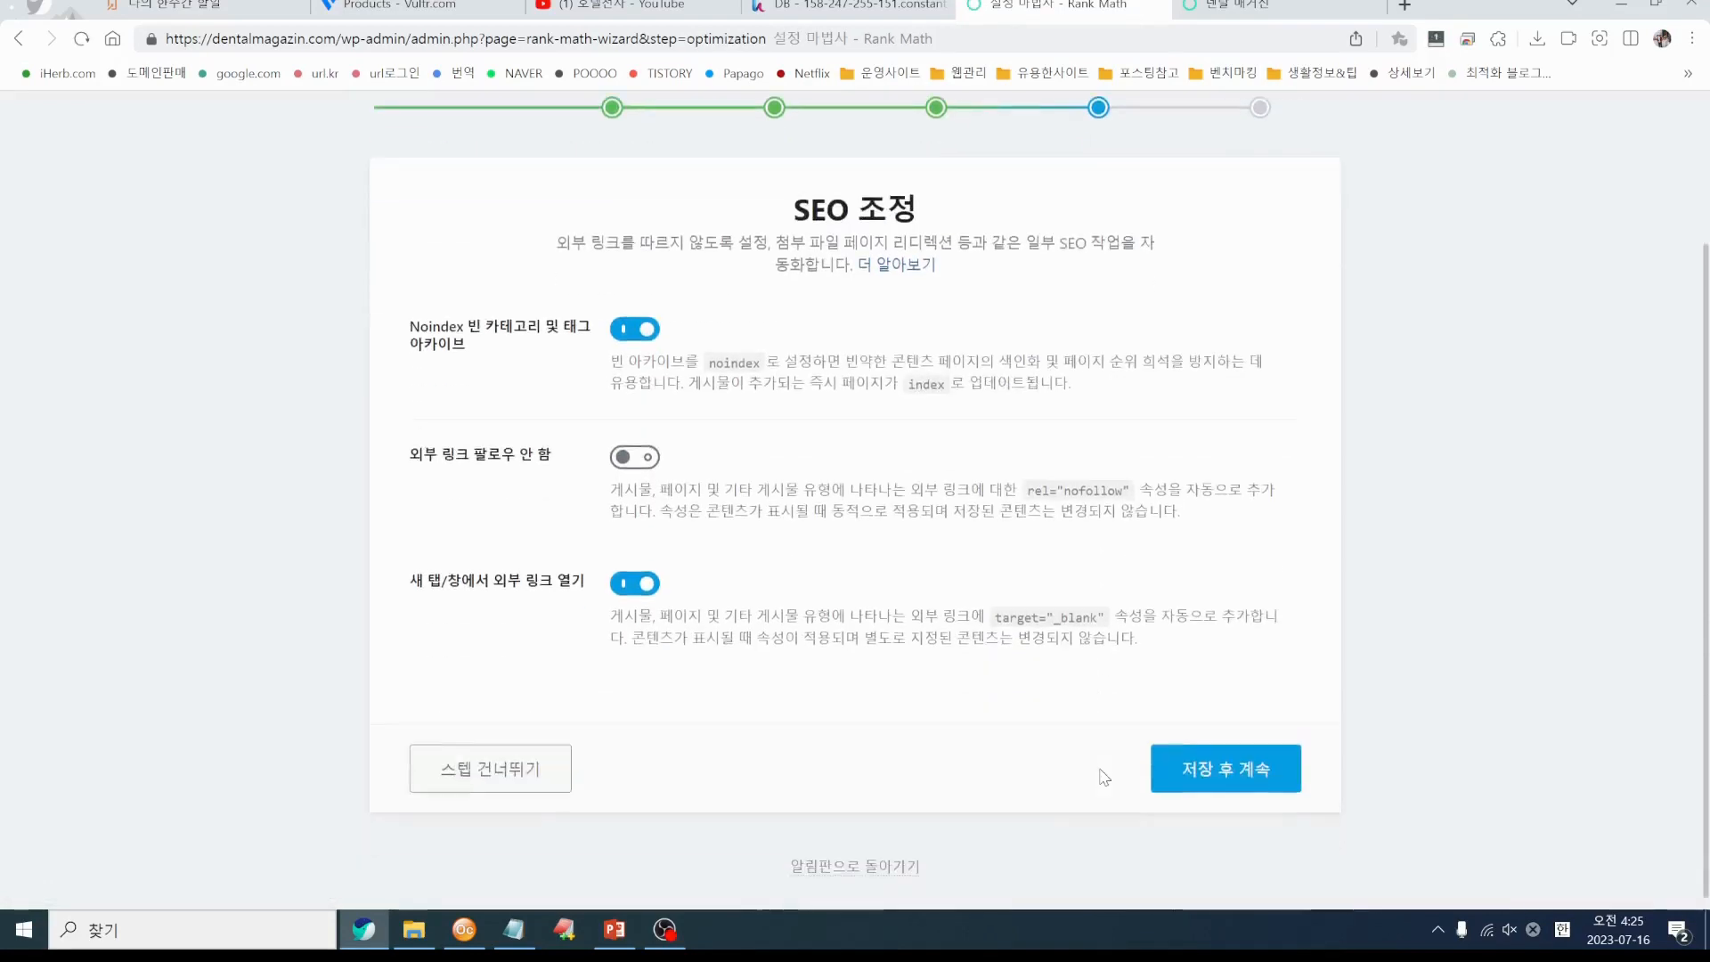
pyautogui.click(1224, 767)
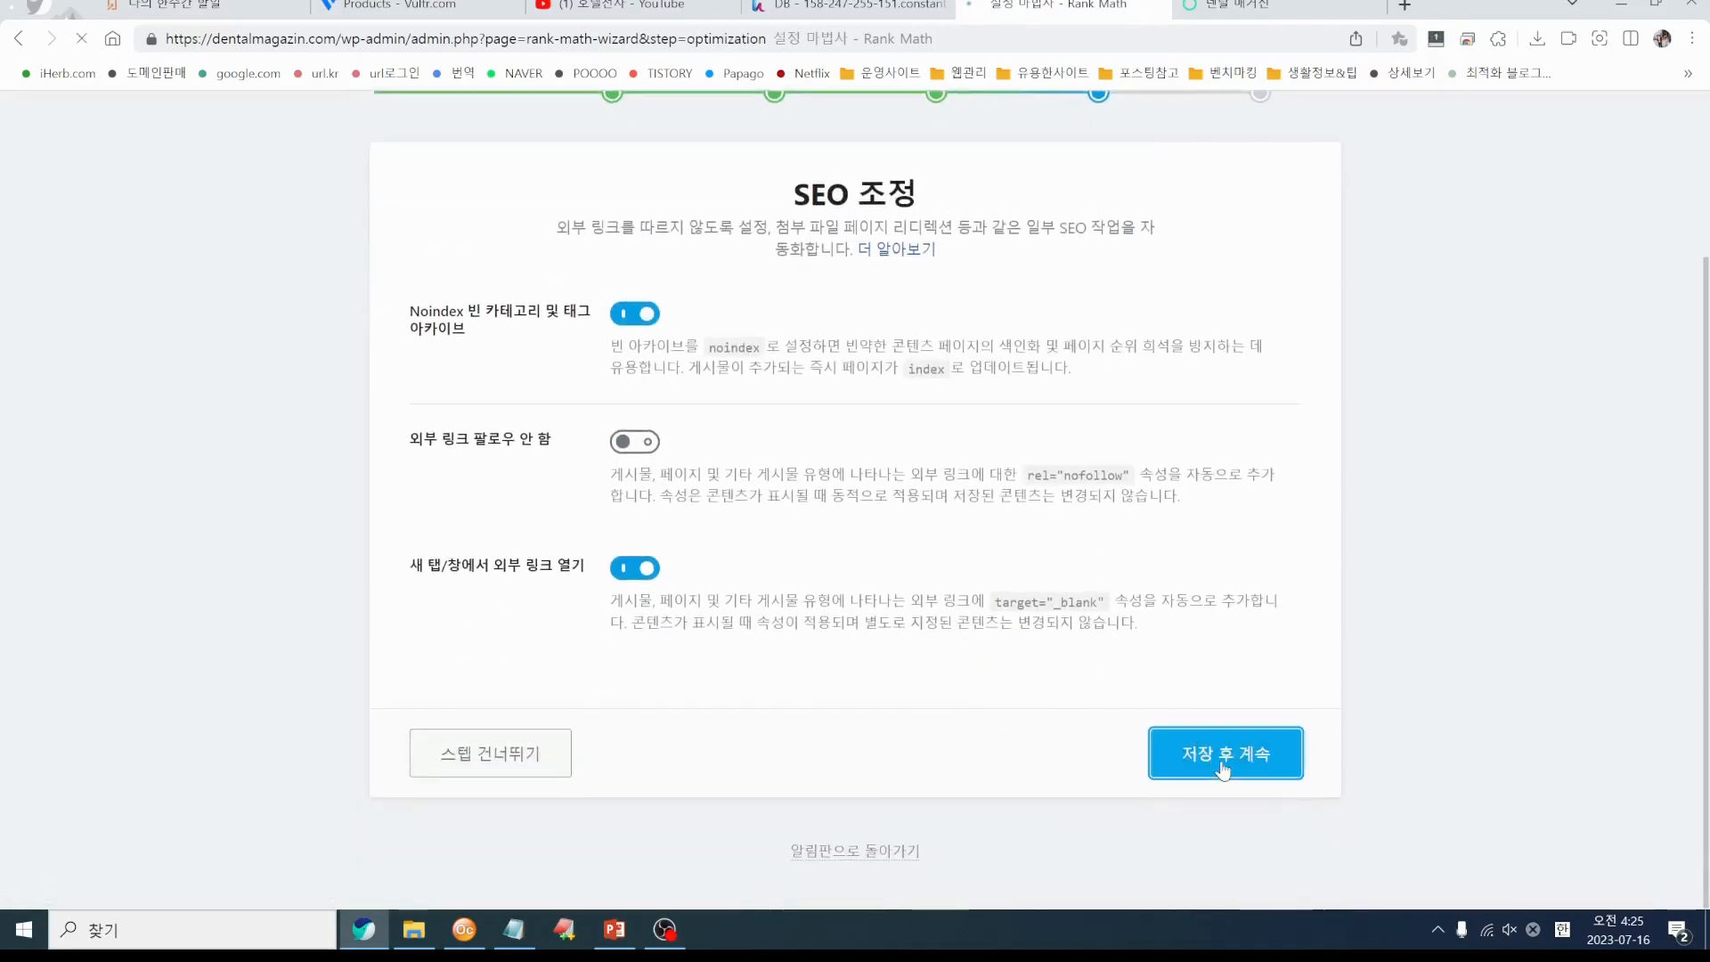
pyautogui.scroll(-1, 1193, 533)
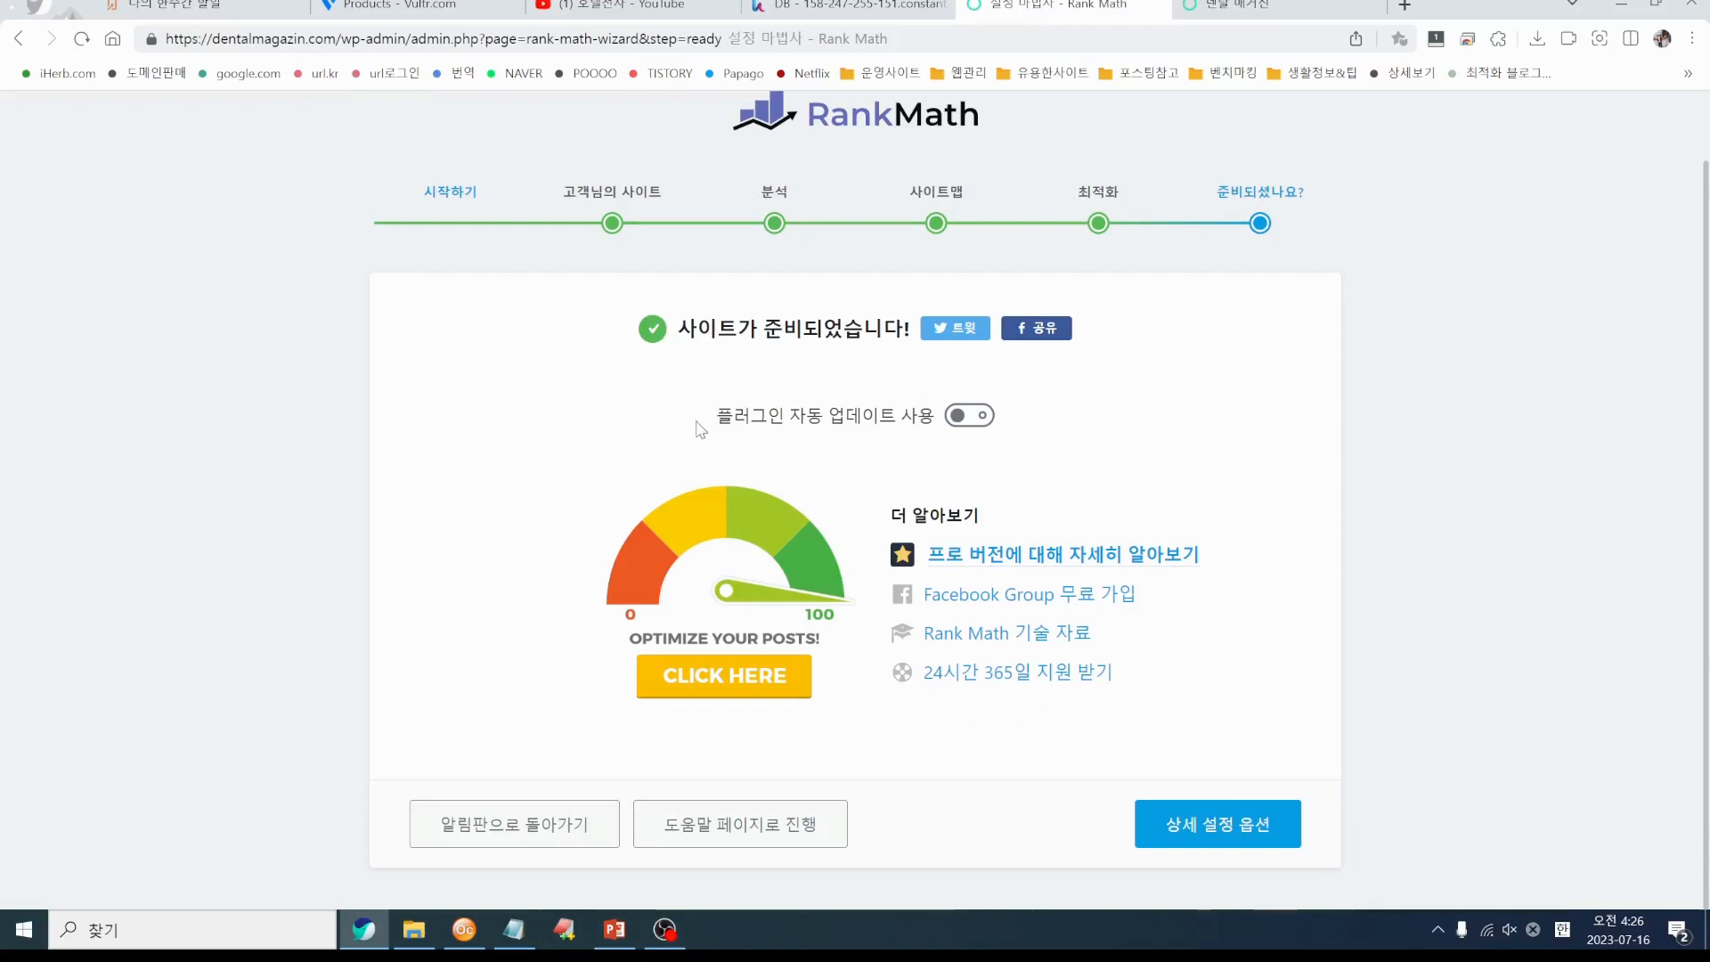
pyautogui.moveTo(713, 417); pyautogui.dragTo(920, 424)
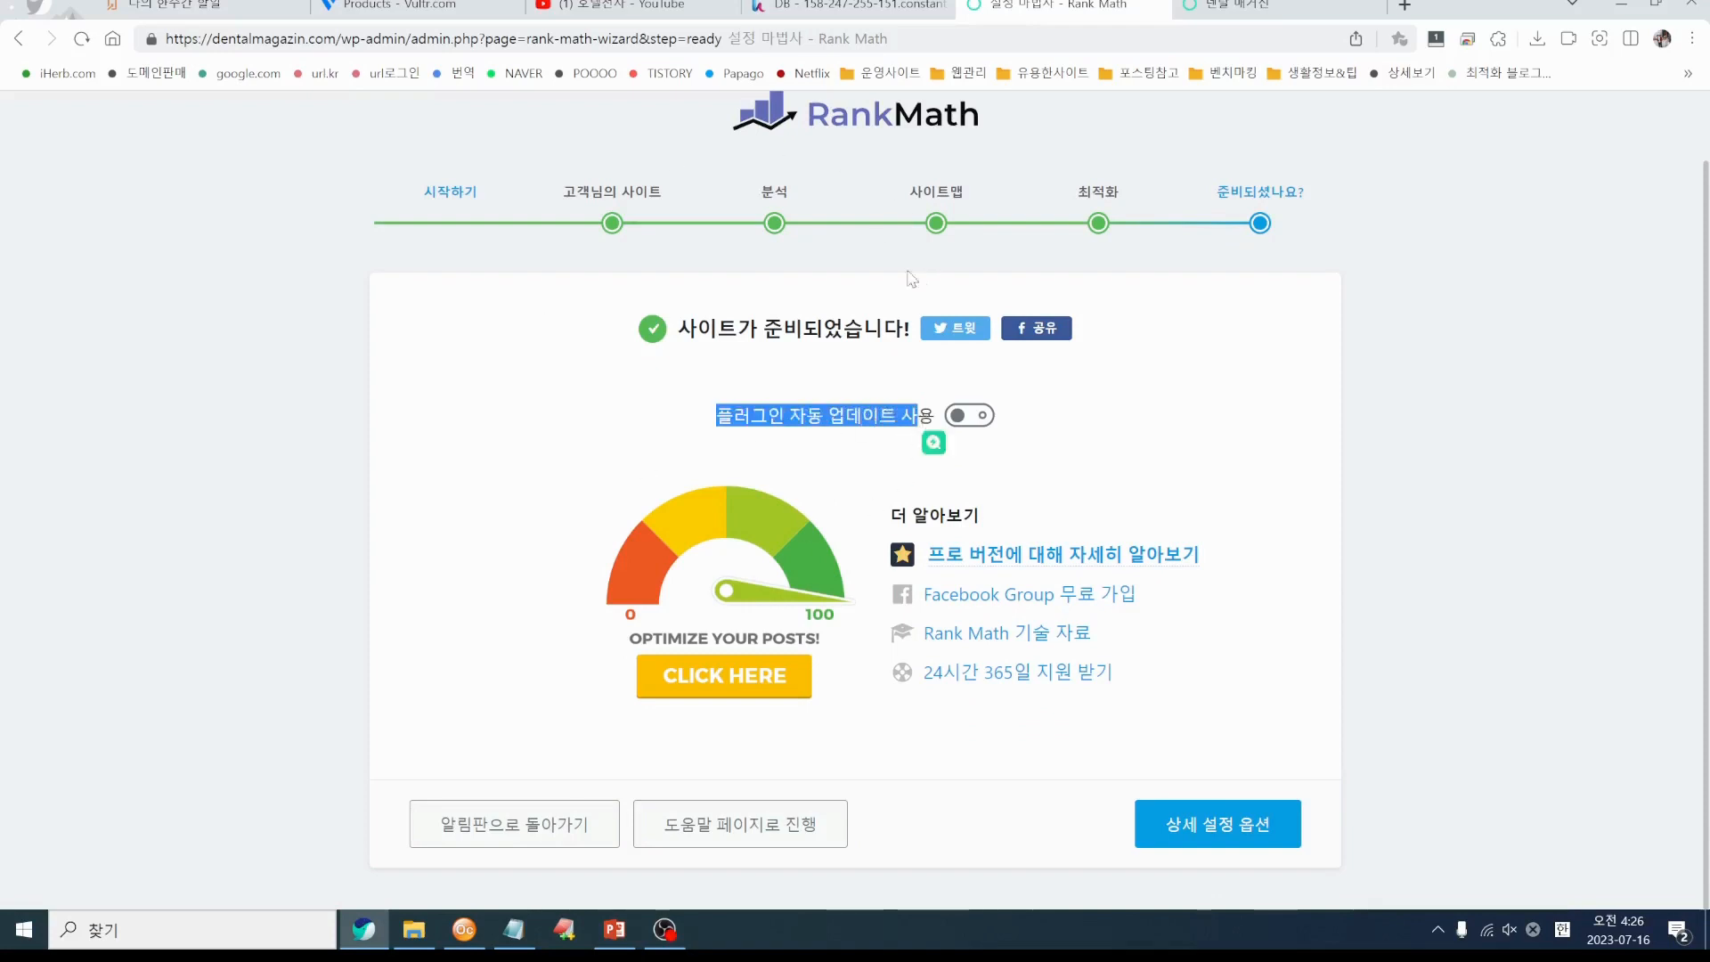
pyautogui.click(1153, 436)
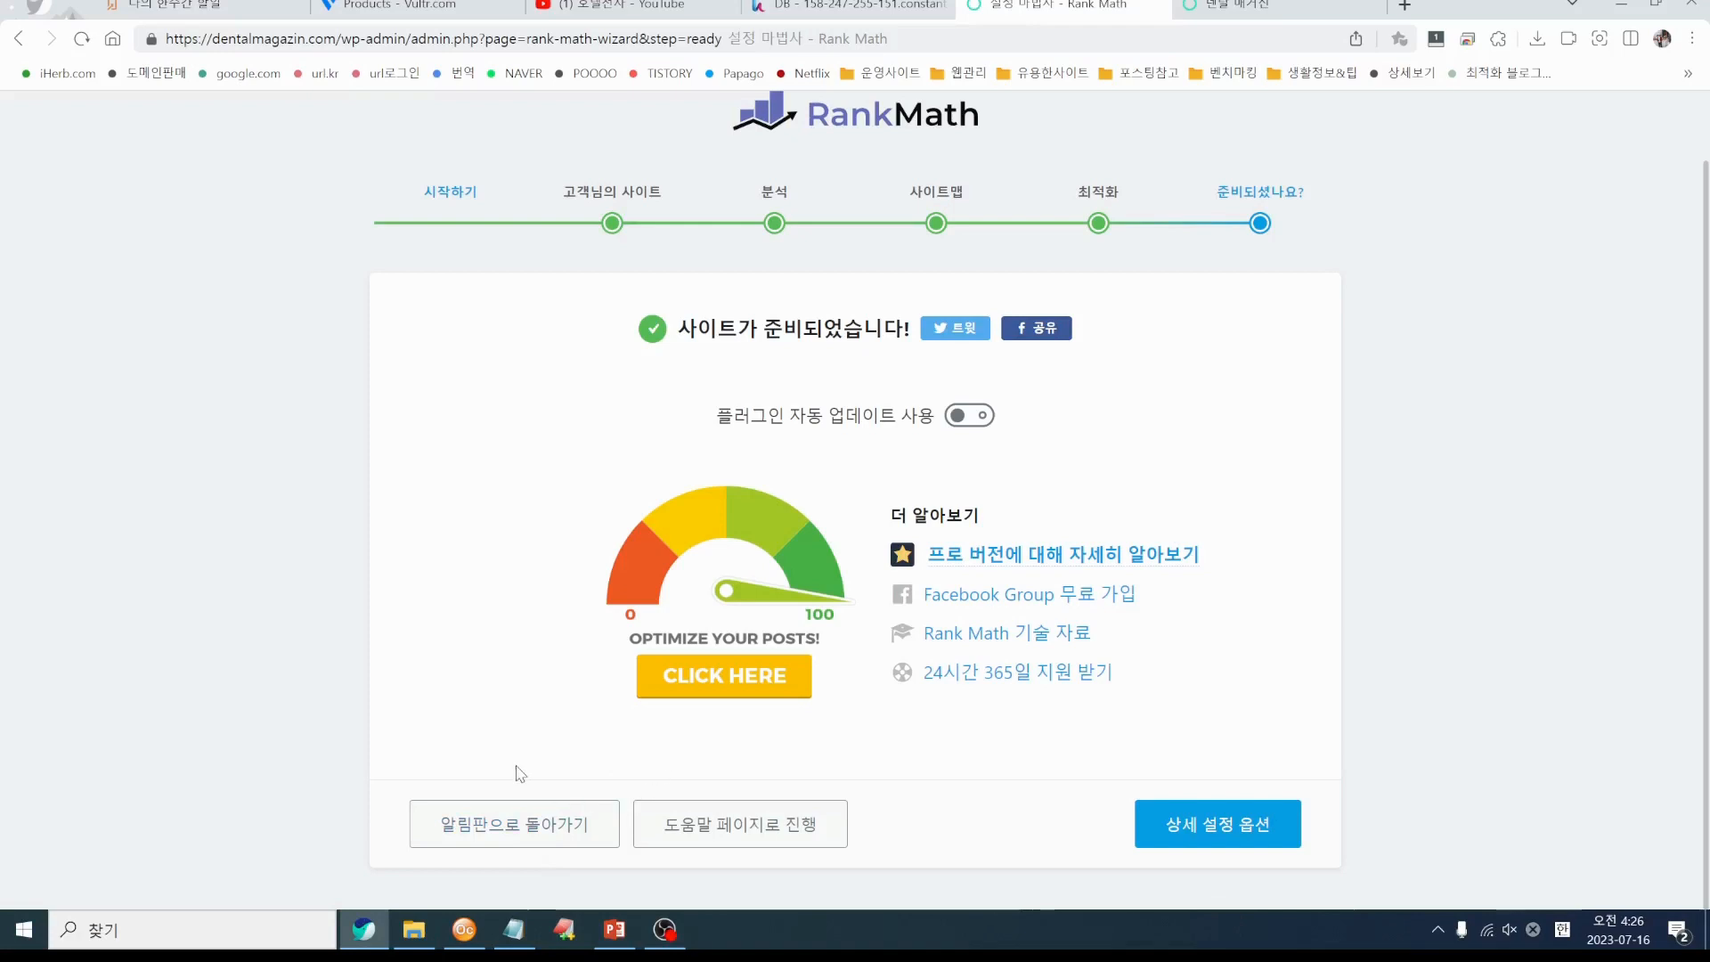
pyautogui.click(506, 839)
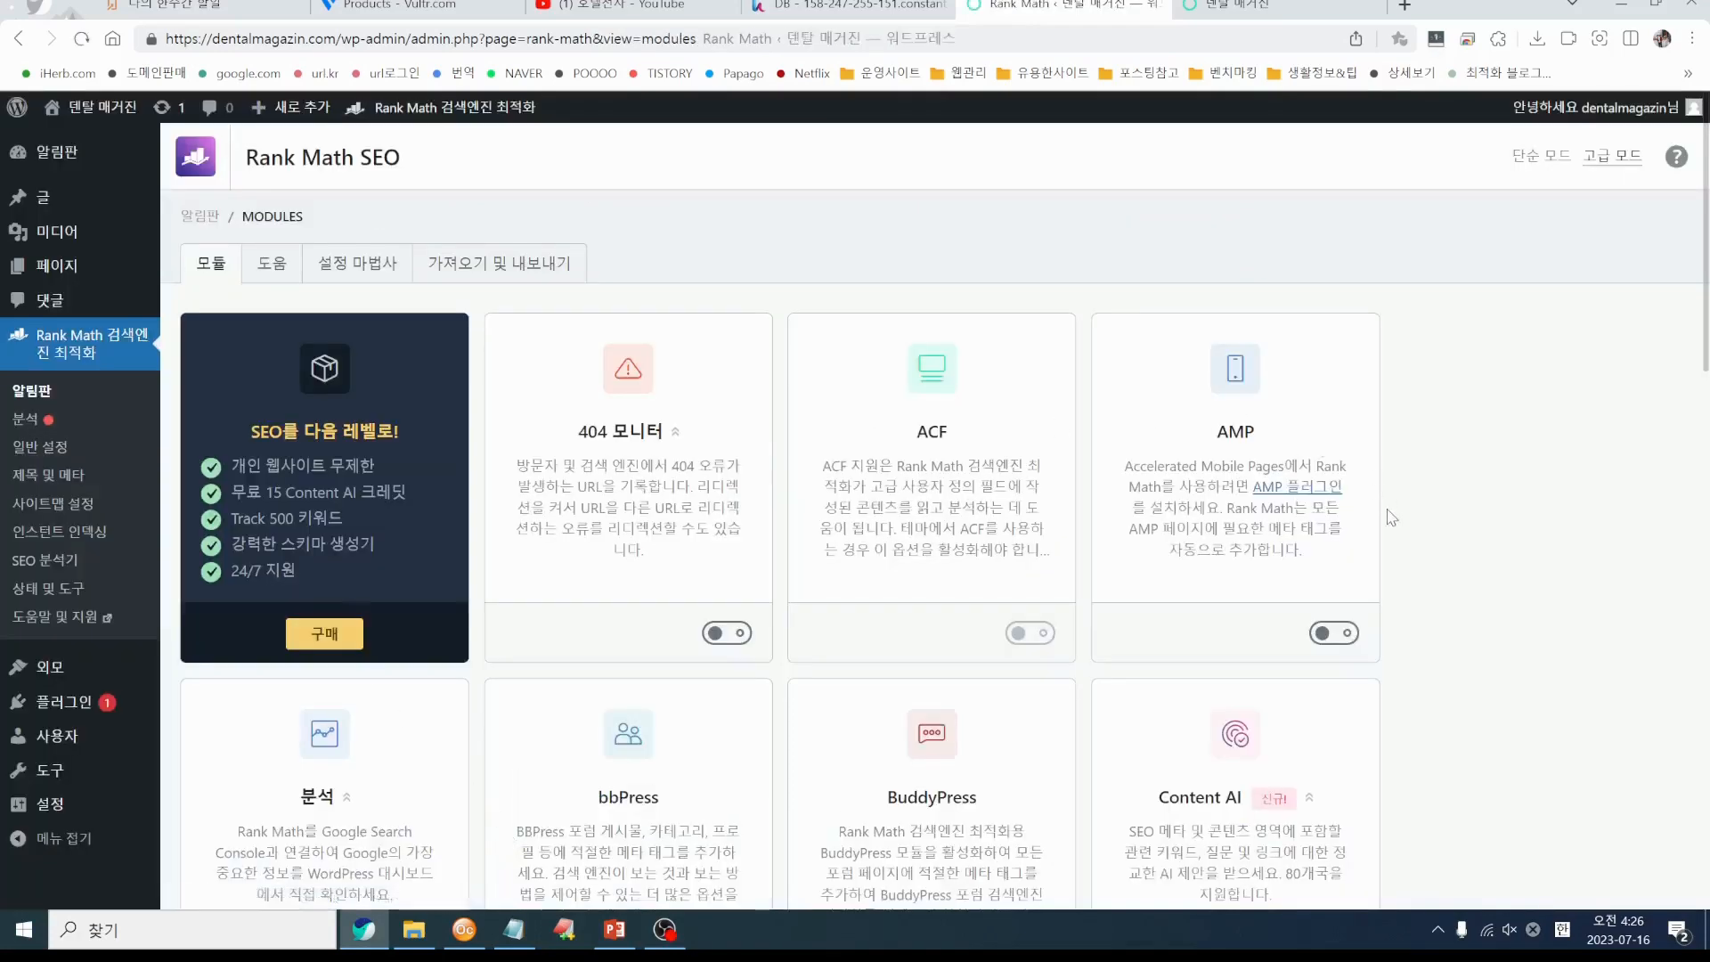
# Open the installed plugins list, deactivate Rank Math SEO, and activate it again
pyautogui.scroll(-3, 1391, 517)
pyautogui.scroll(3, 1391, 517)
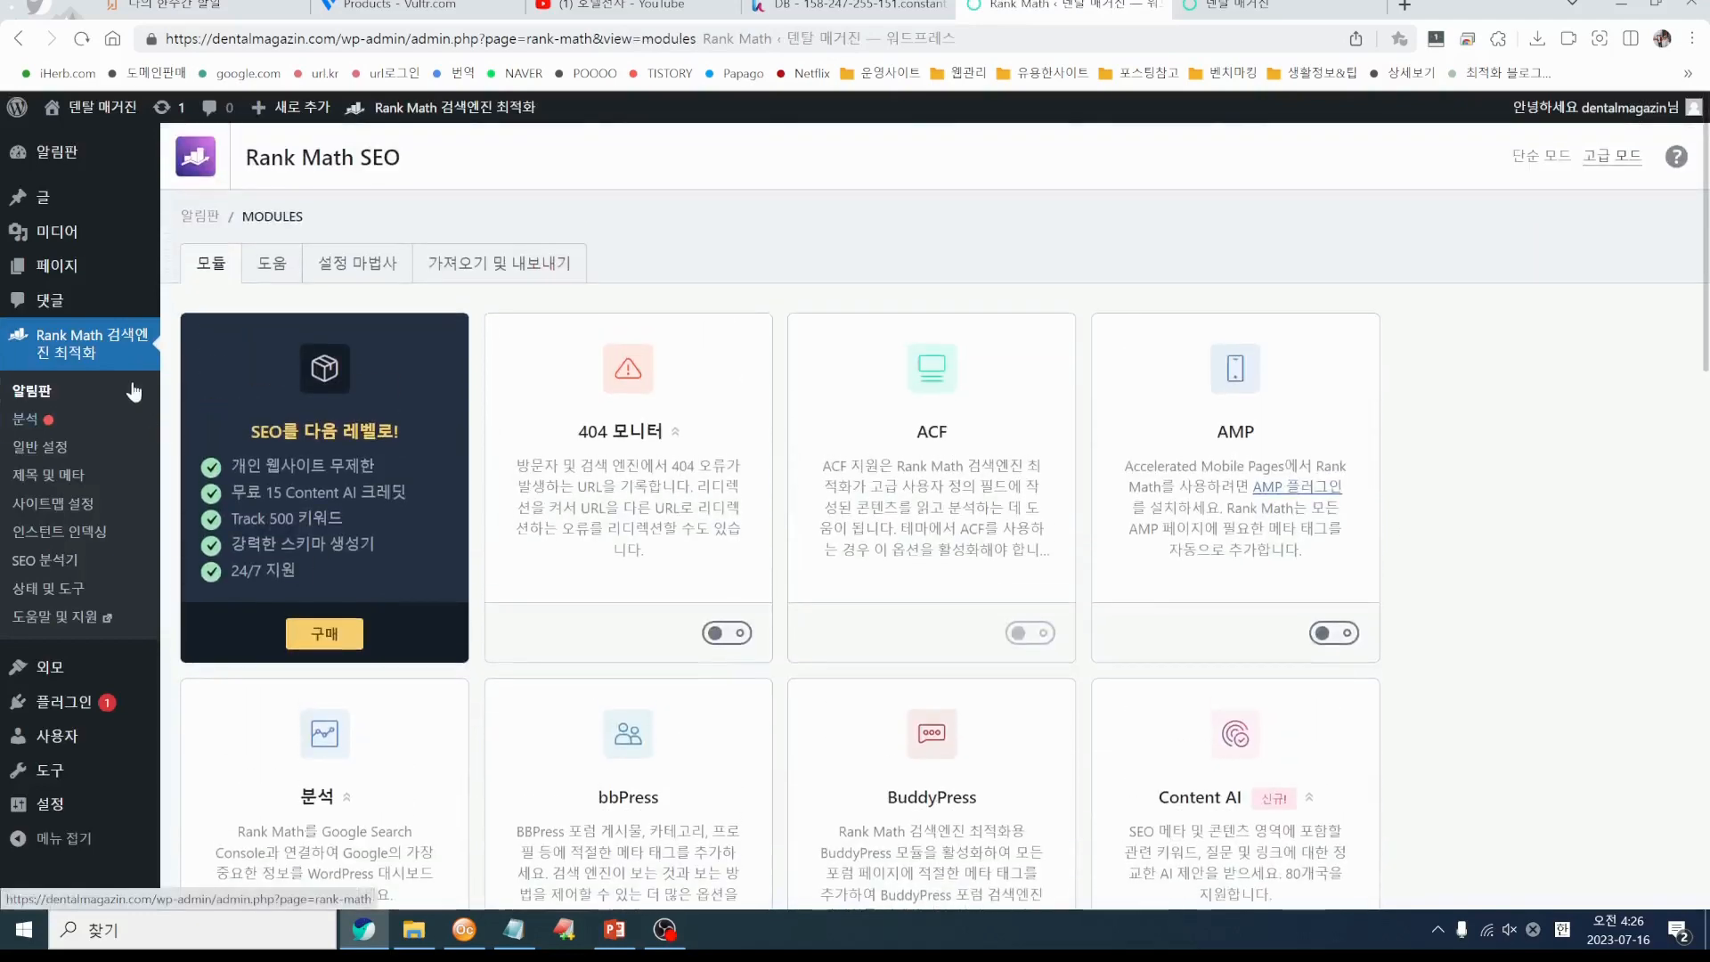
pyautogui.click(55, 711)
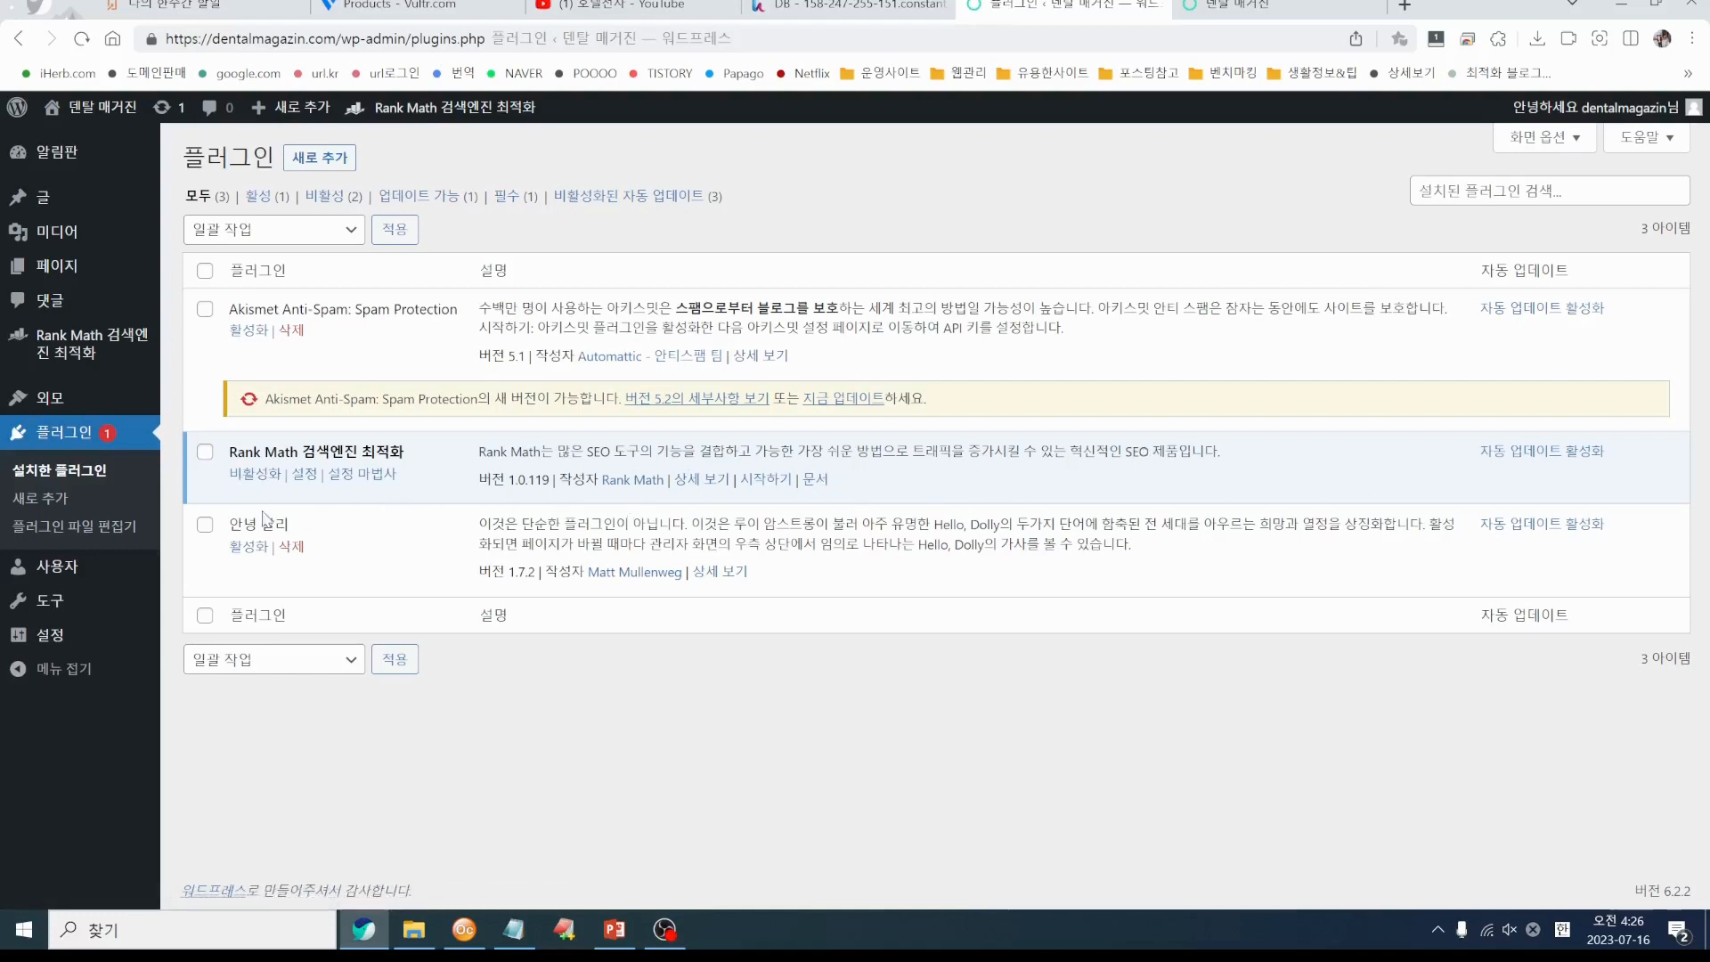
pyautogui.click(254, 475)
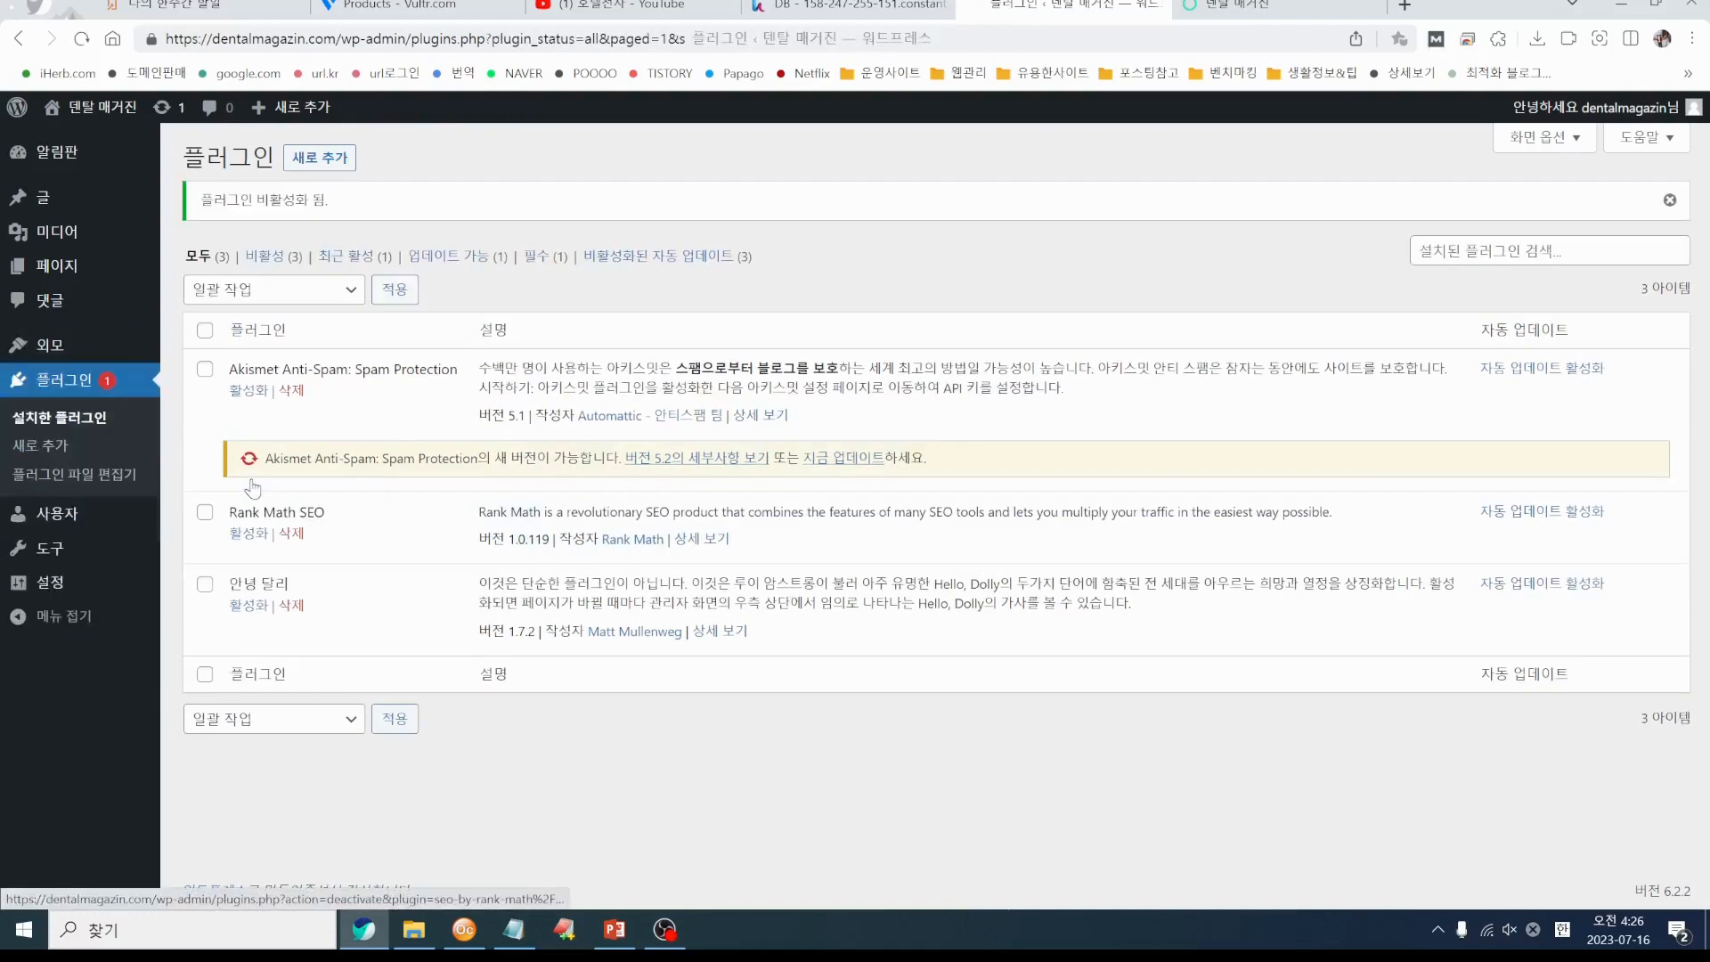
pyautogui.click(248, 534)
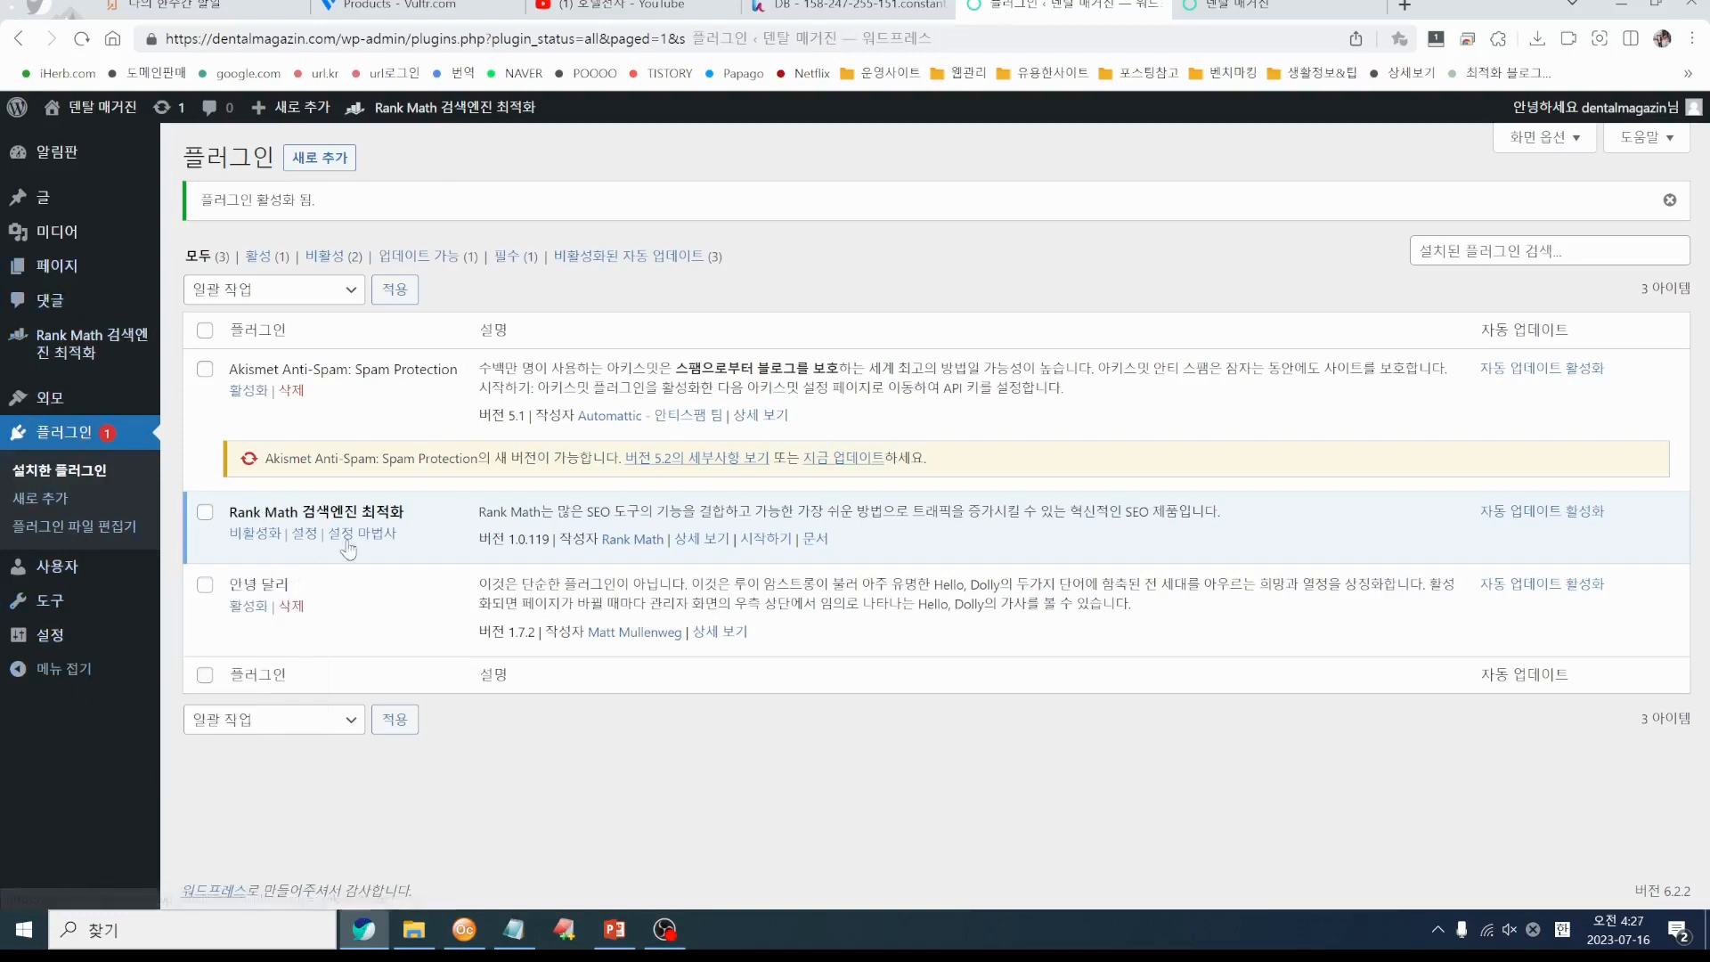
# Open the Rank Math dashboard and examine which modules are offered and which are enabled
pyautogui.moveTo(77, 343)
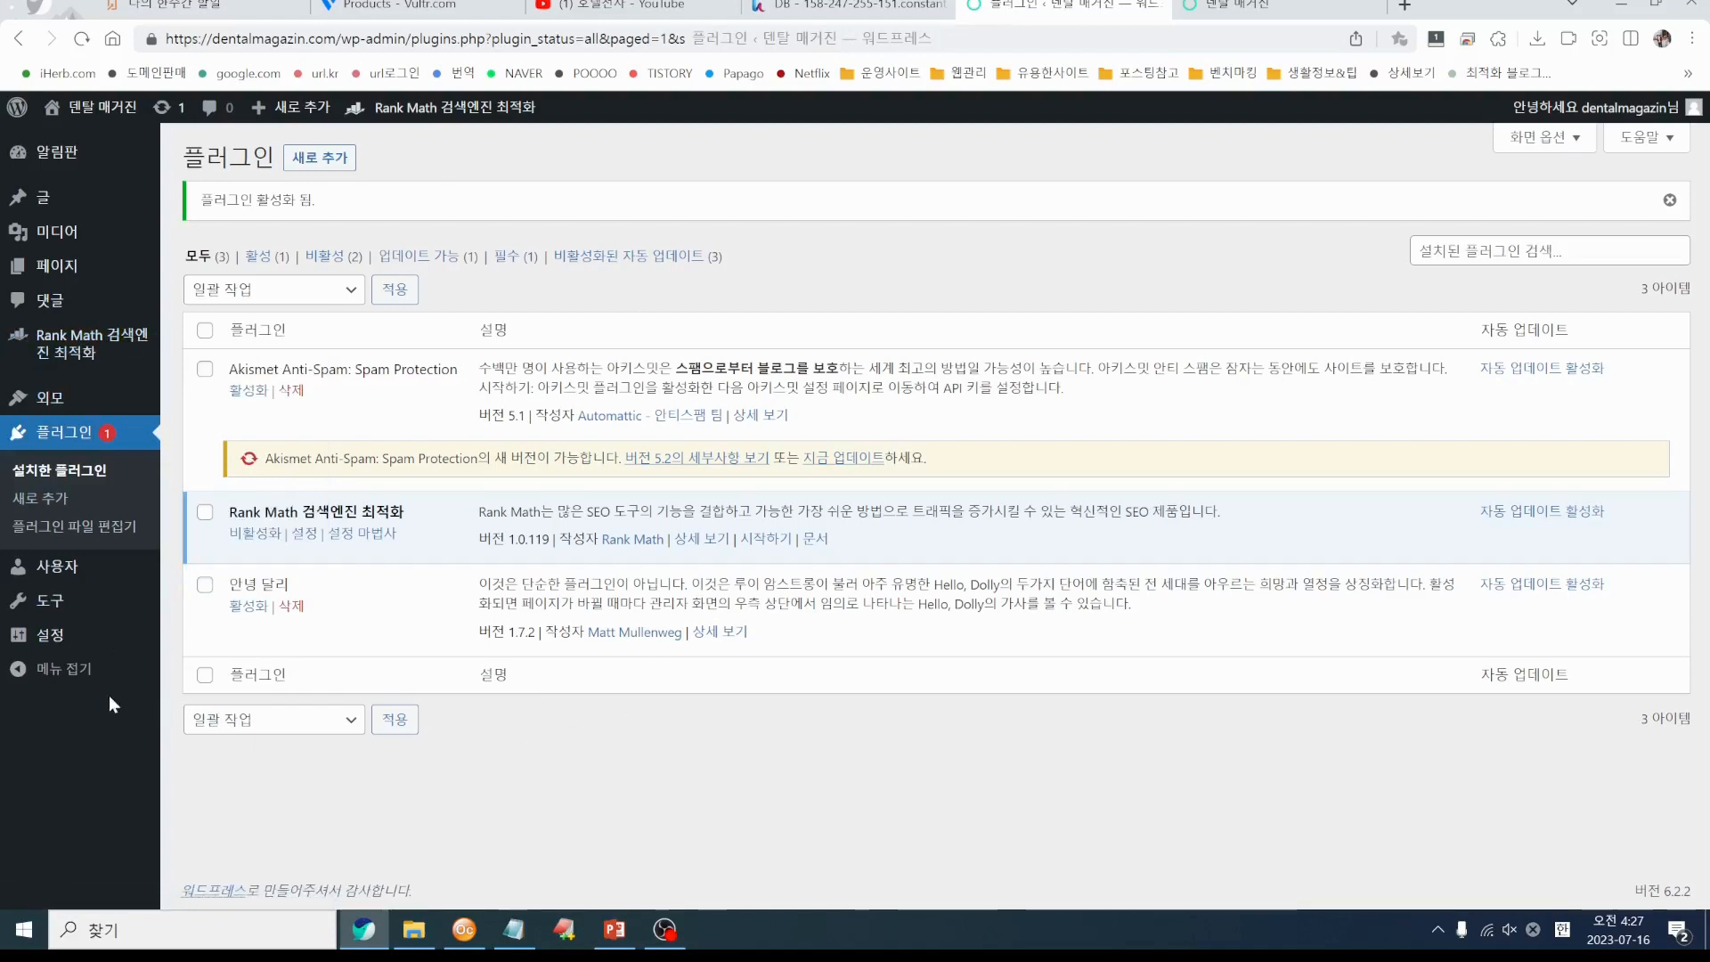
pyautogui.moveTo(44, 641)
pyautogui.moveTo(61, 365)
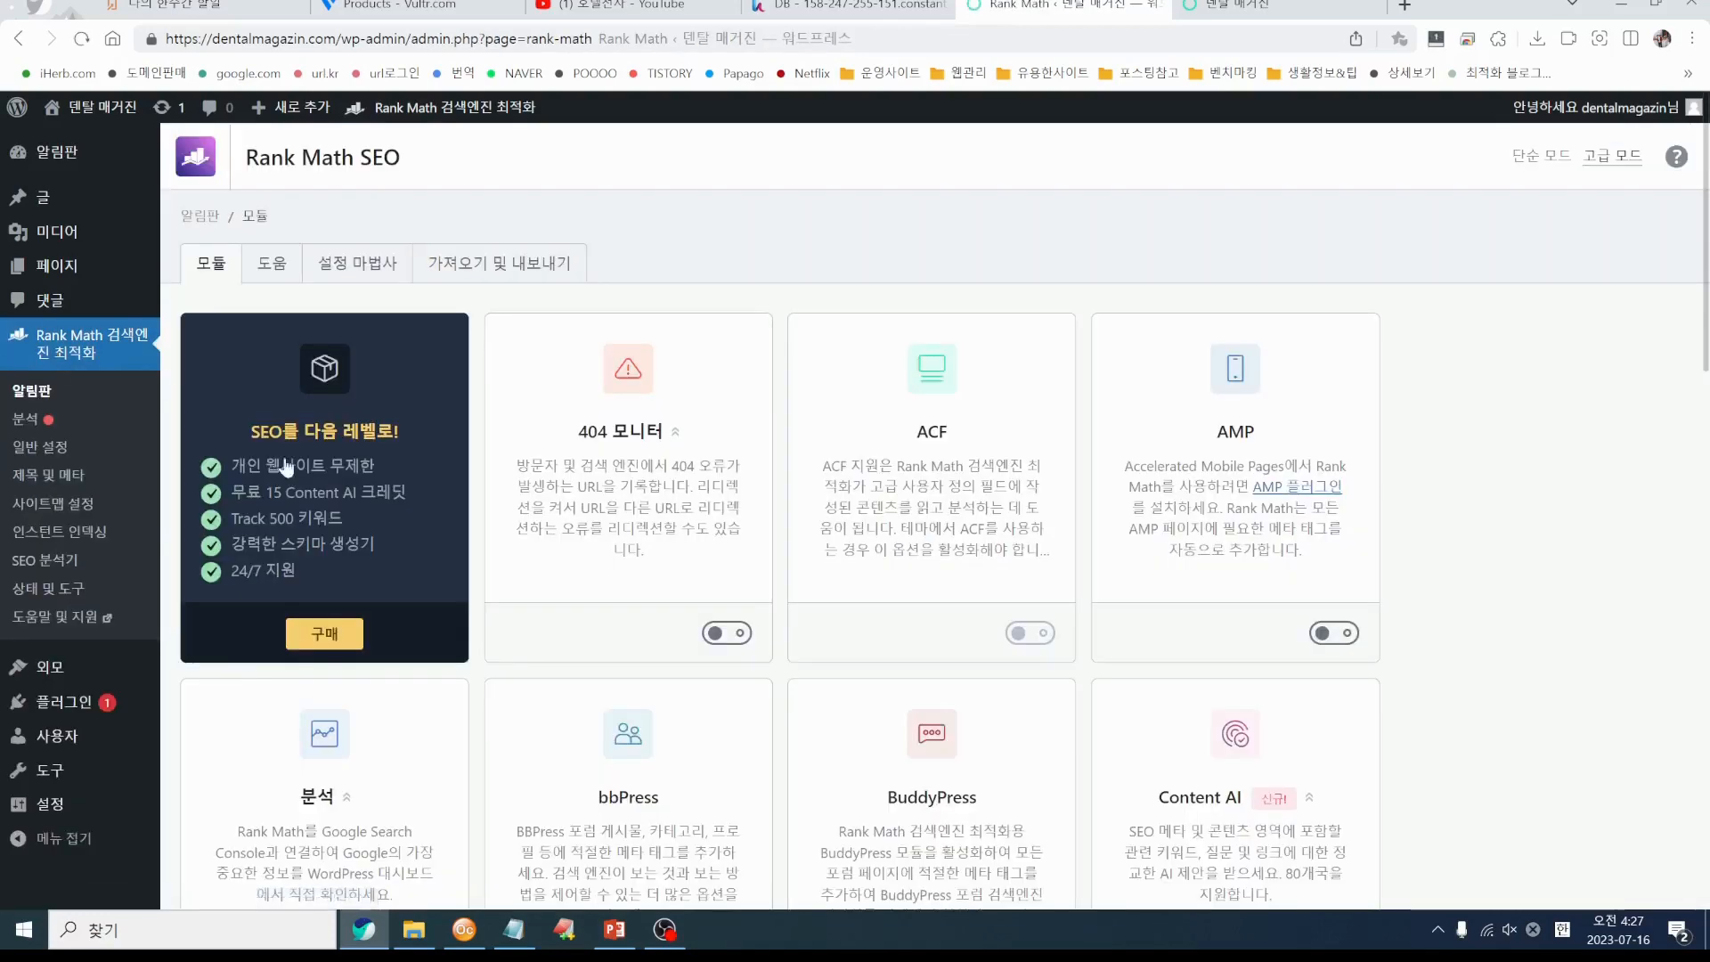
pyautogui.scroll(-5, 1301, 615)
pyautogui.scroll(-10, 1320, 668)
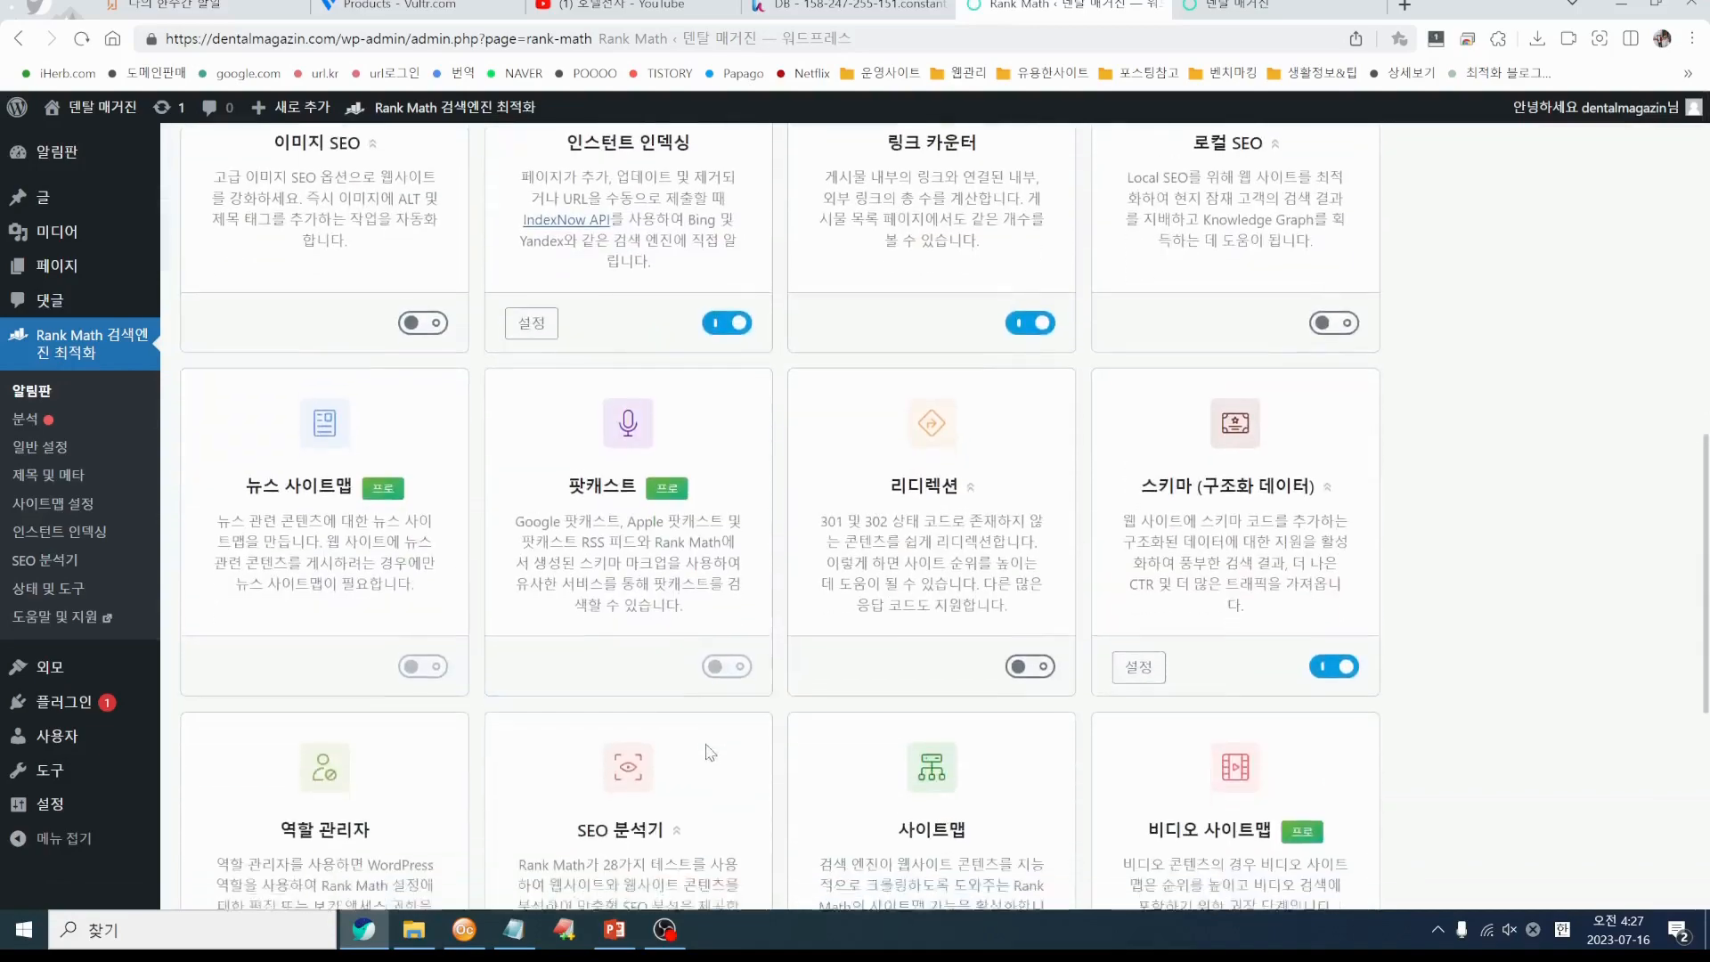
pyautogui.scroll(15, 704, 745)
pyautogui.scroll(2, 705, 744)
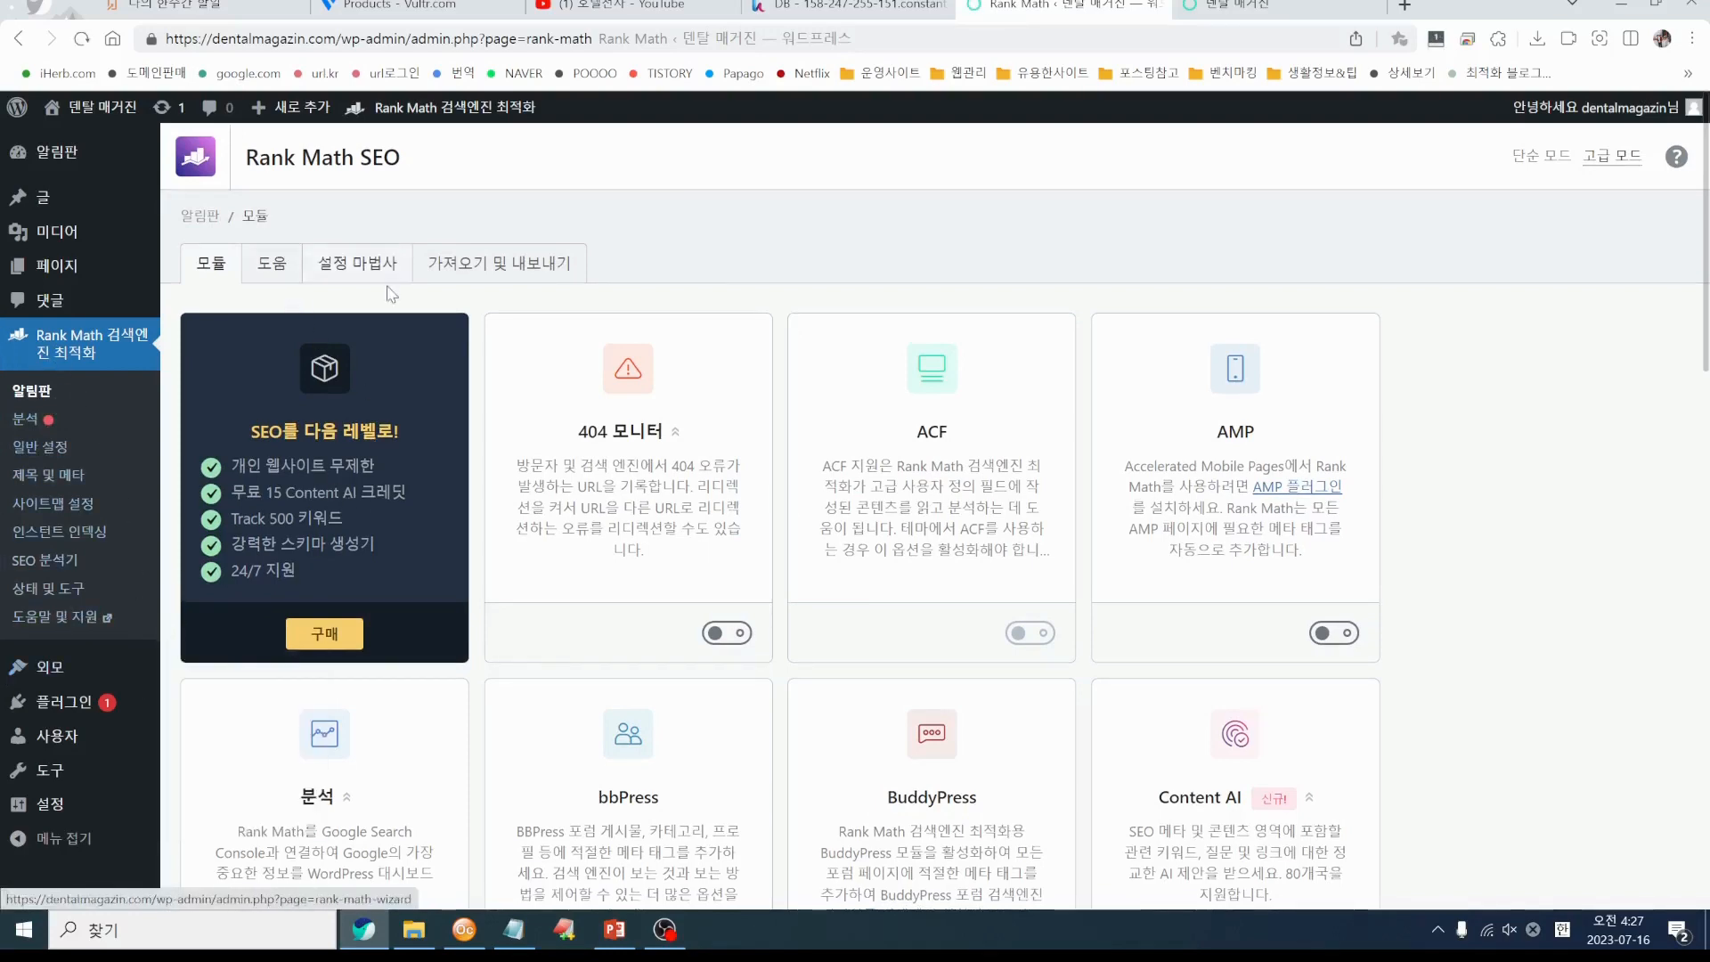
pyautogui.scroll(-3, 1276, 732)
pyautogui.scroll(-5, 1276, 732)
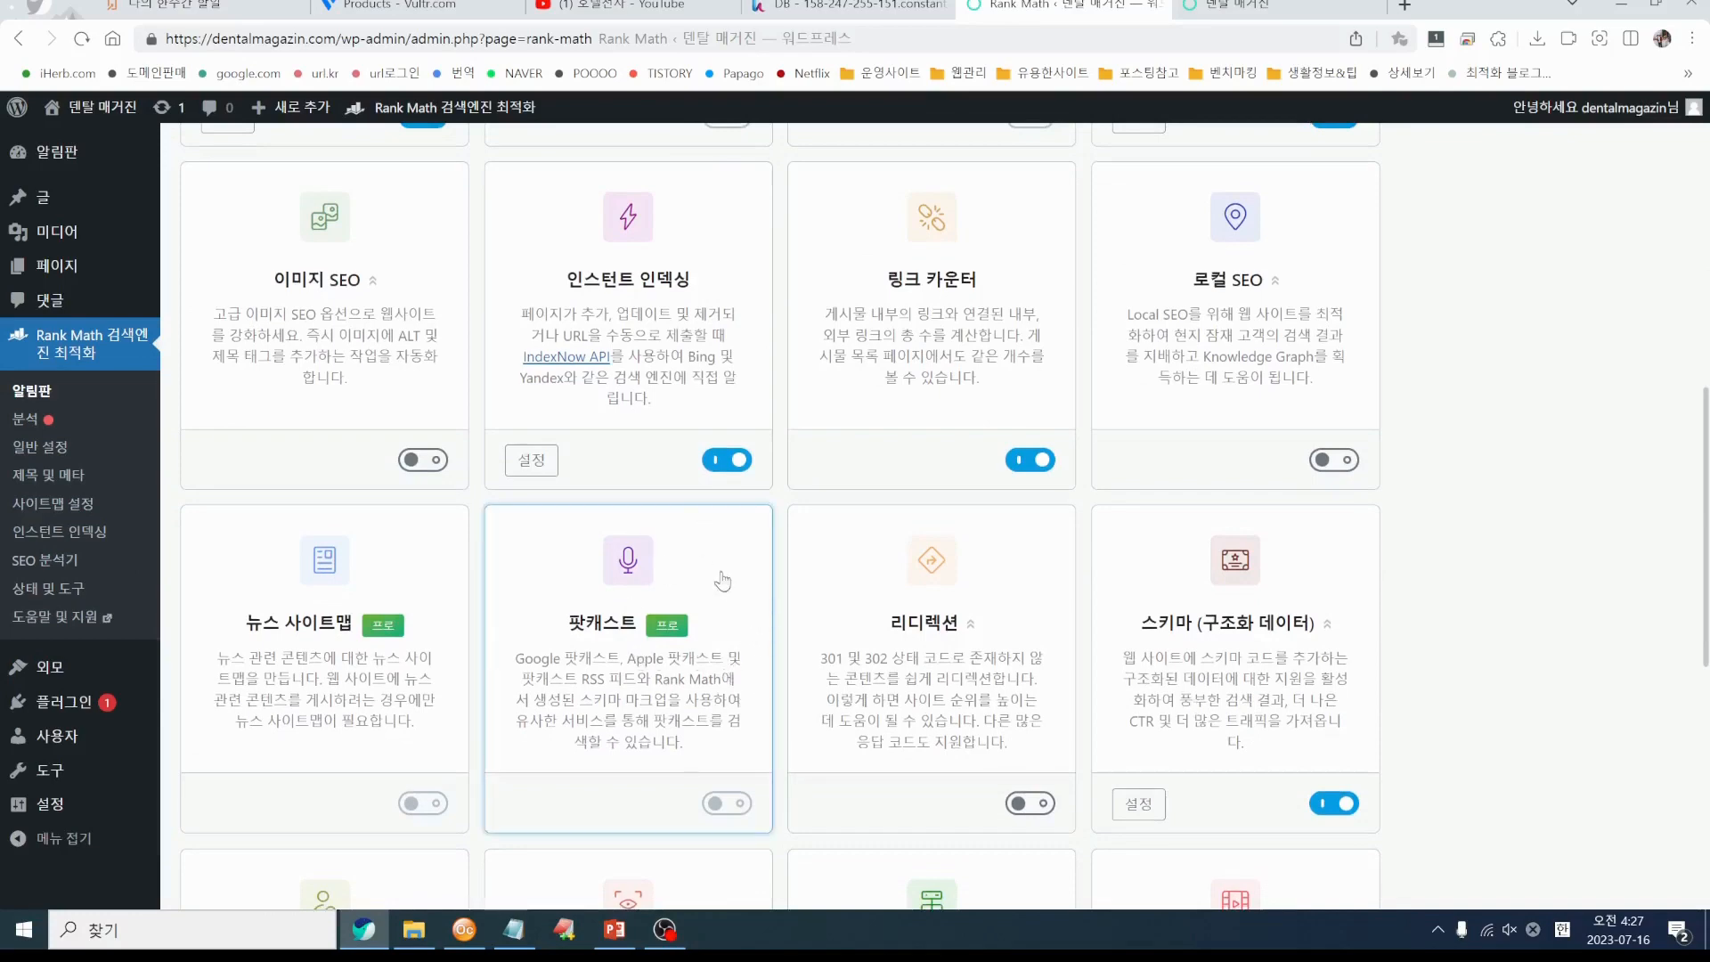
pyautogui.scroll(-7, 849, 713)
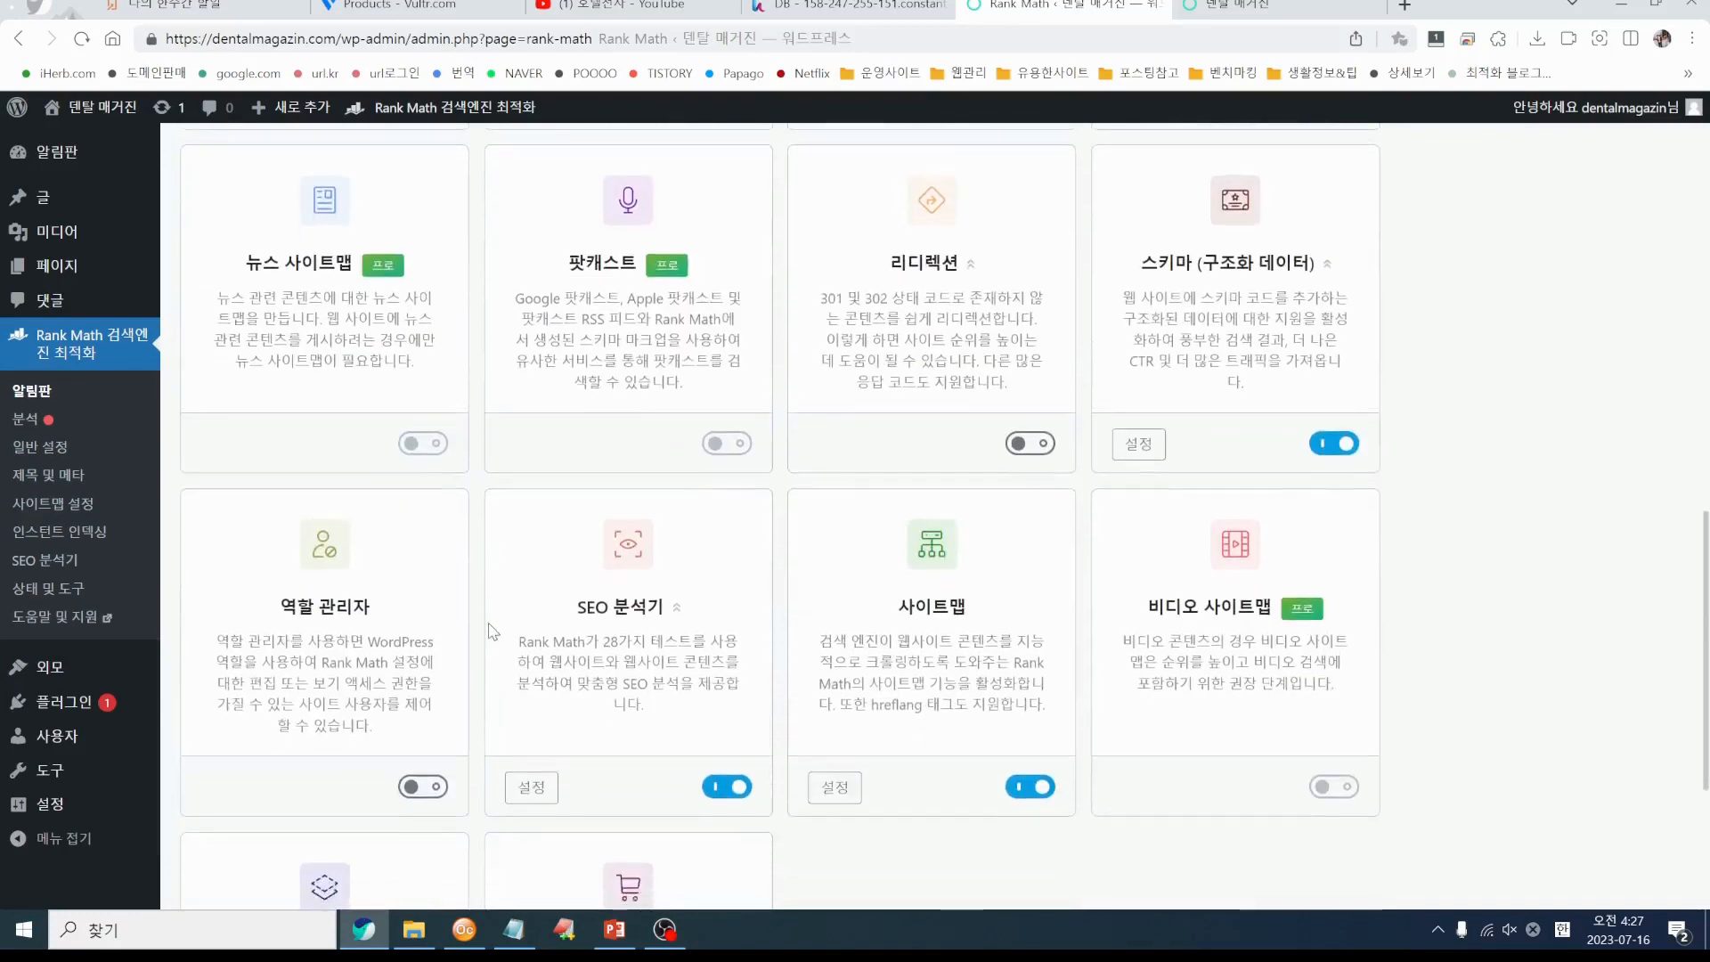
pyautogui.scroll(15, 553, 689)
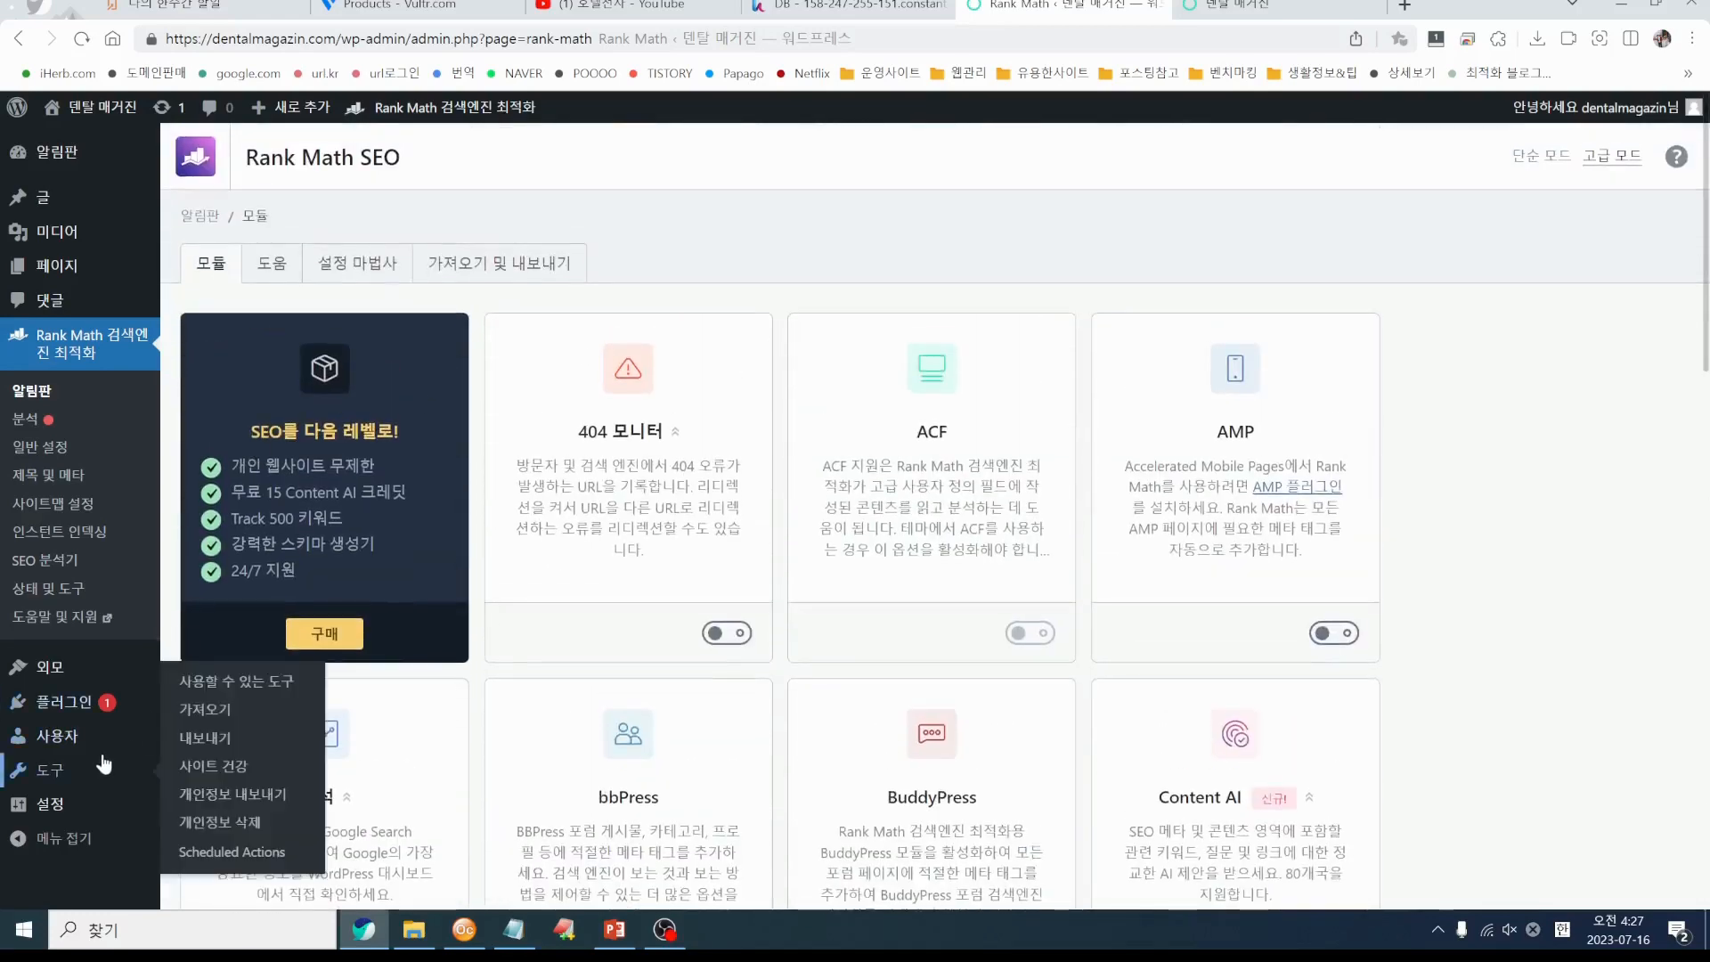
pyautogui.moveTo(45, 686)
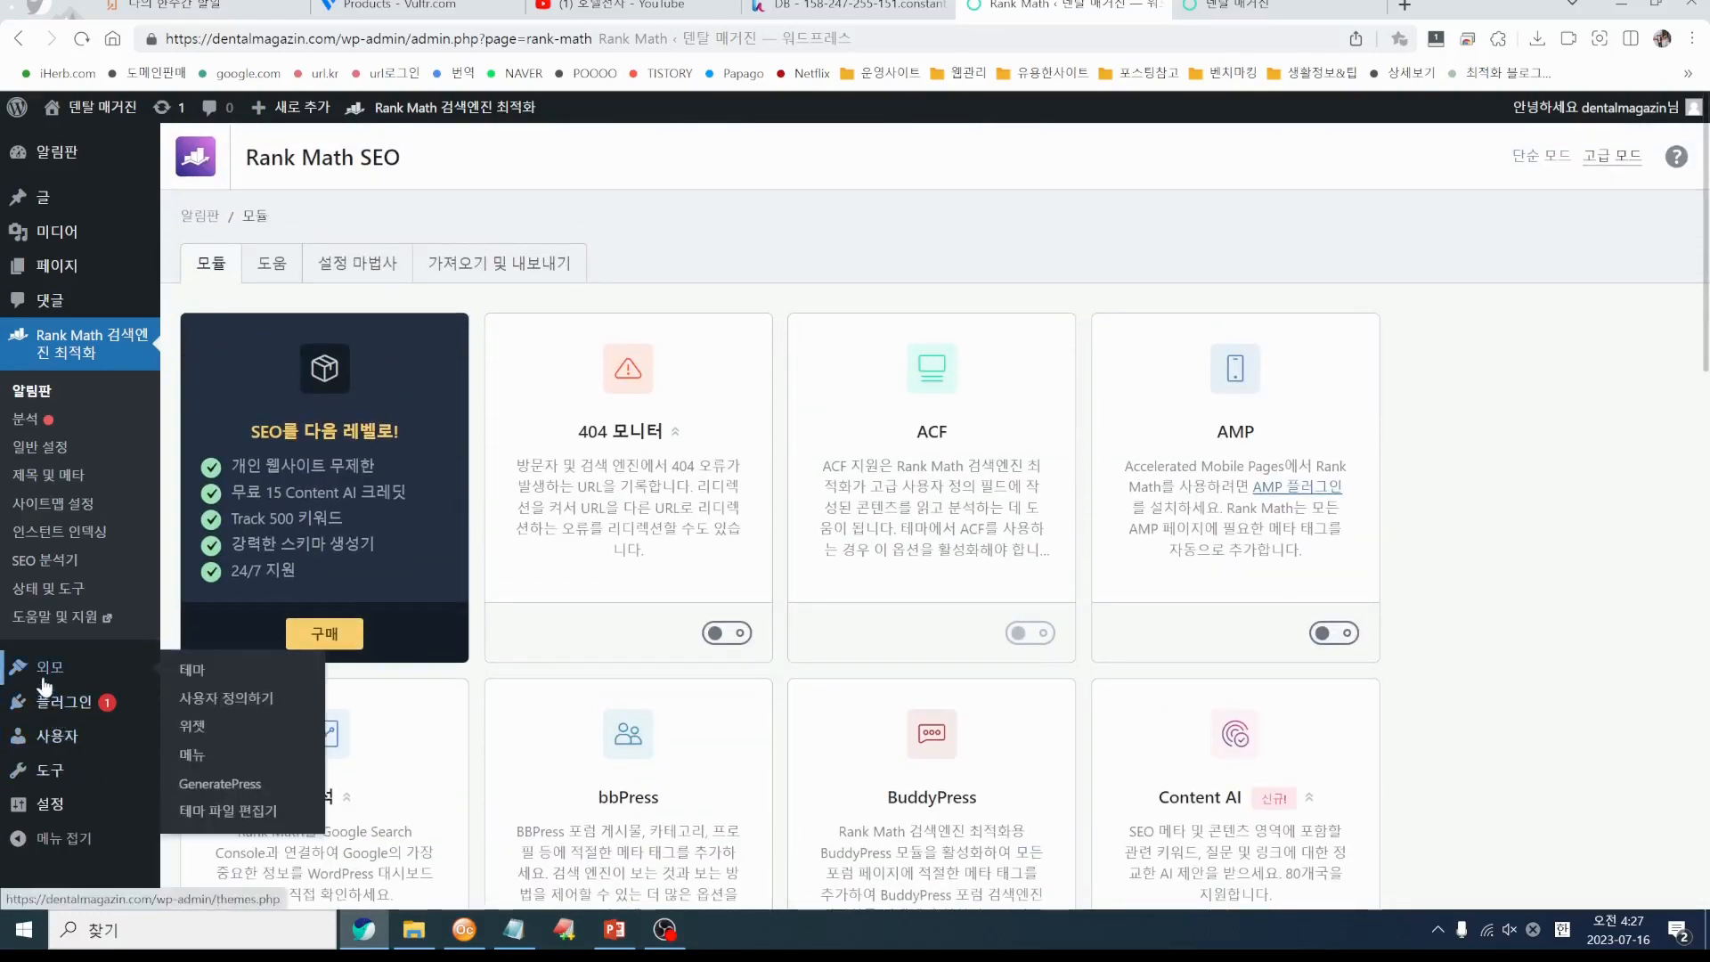
# Open the list of all site users
pyautogui.moveTo(69, 717)
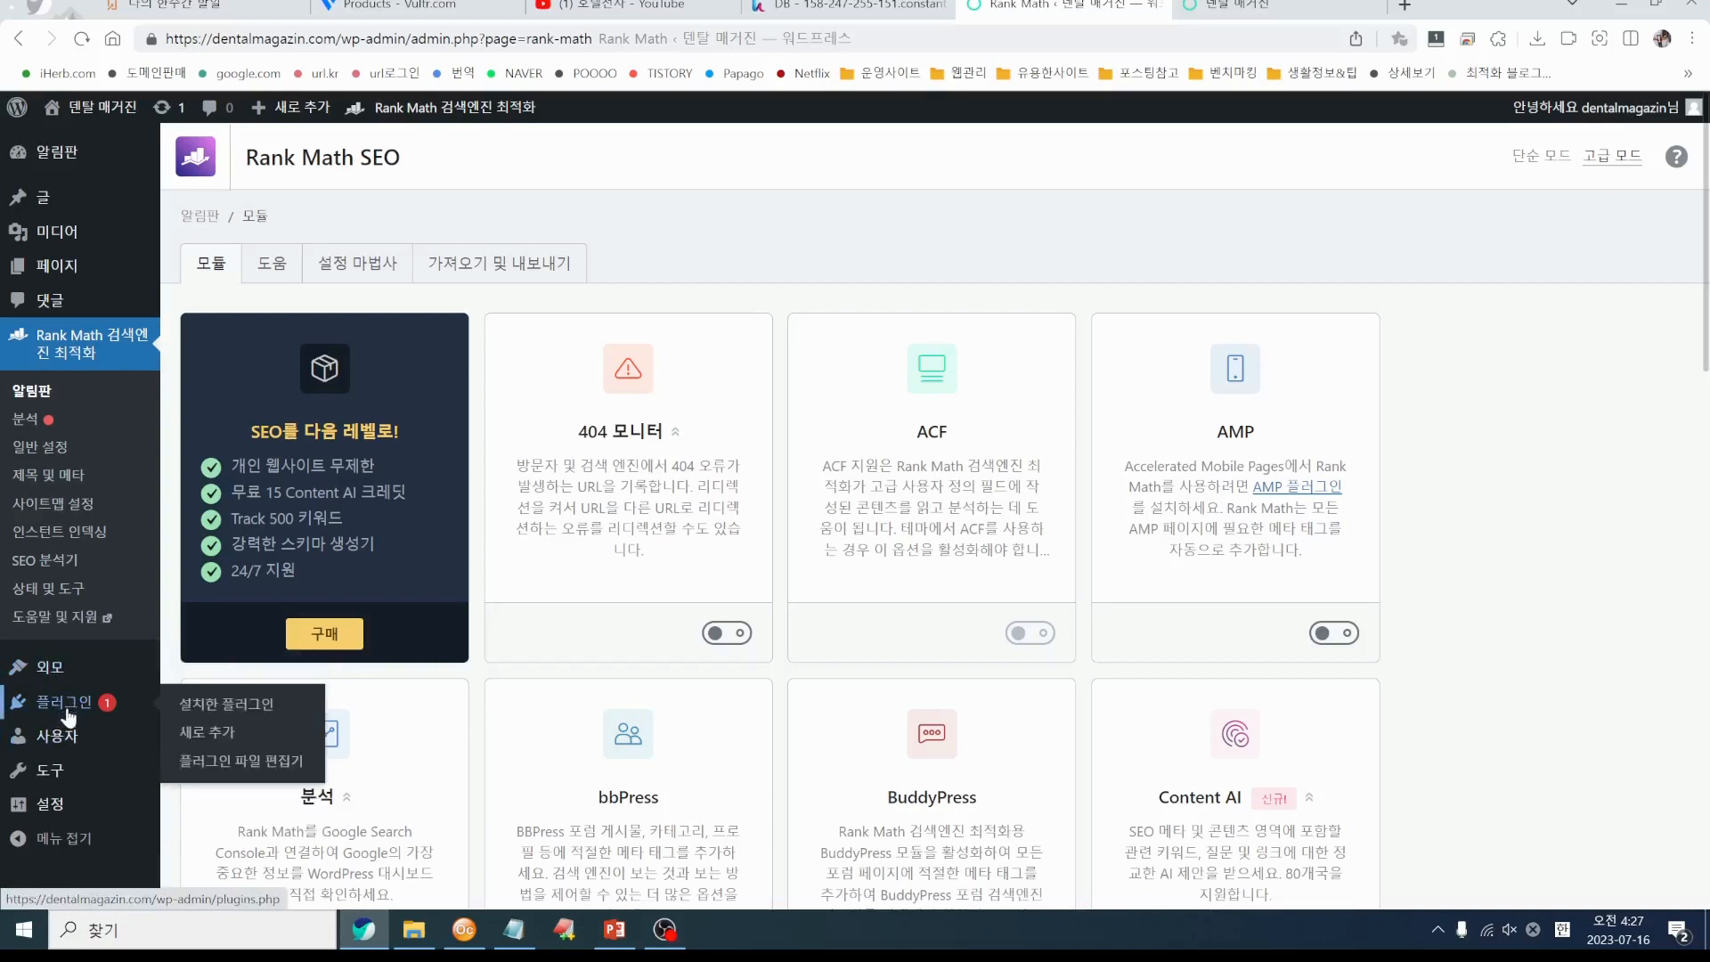
pyautogui.moveTo(53, 751)
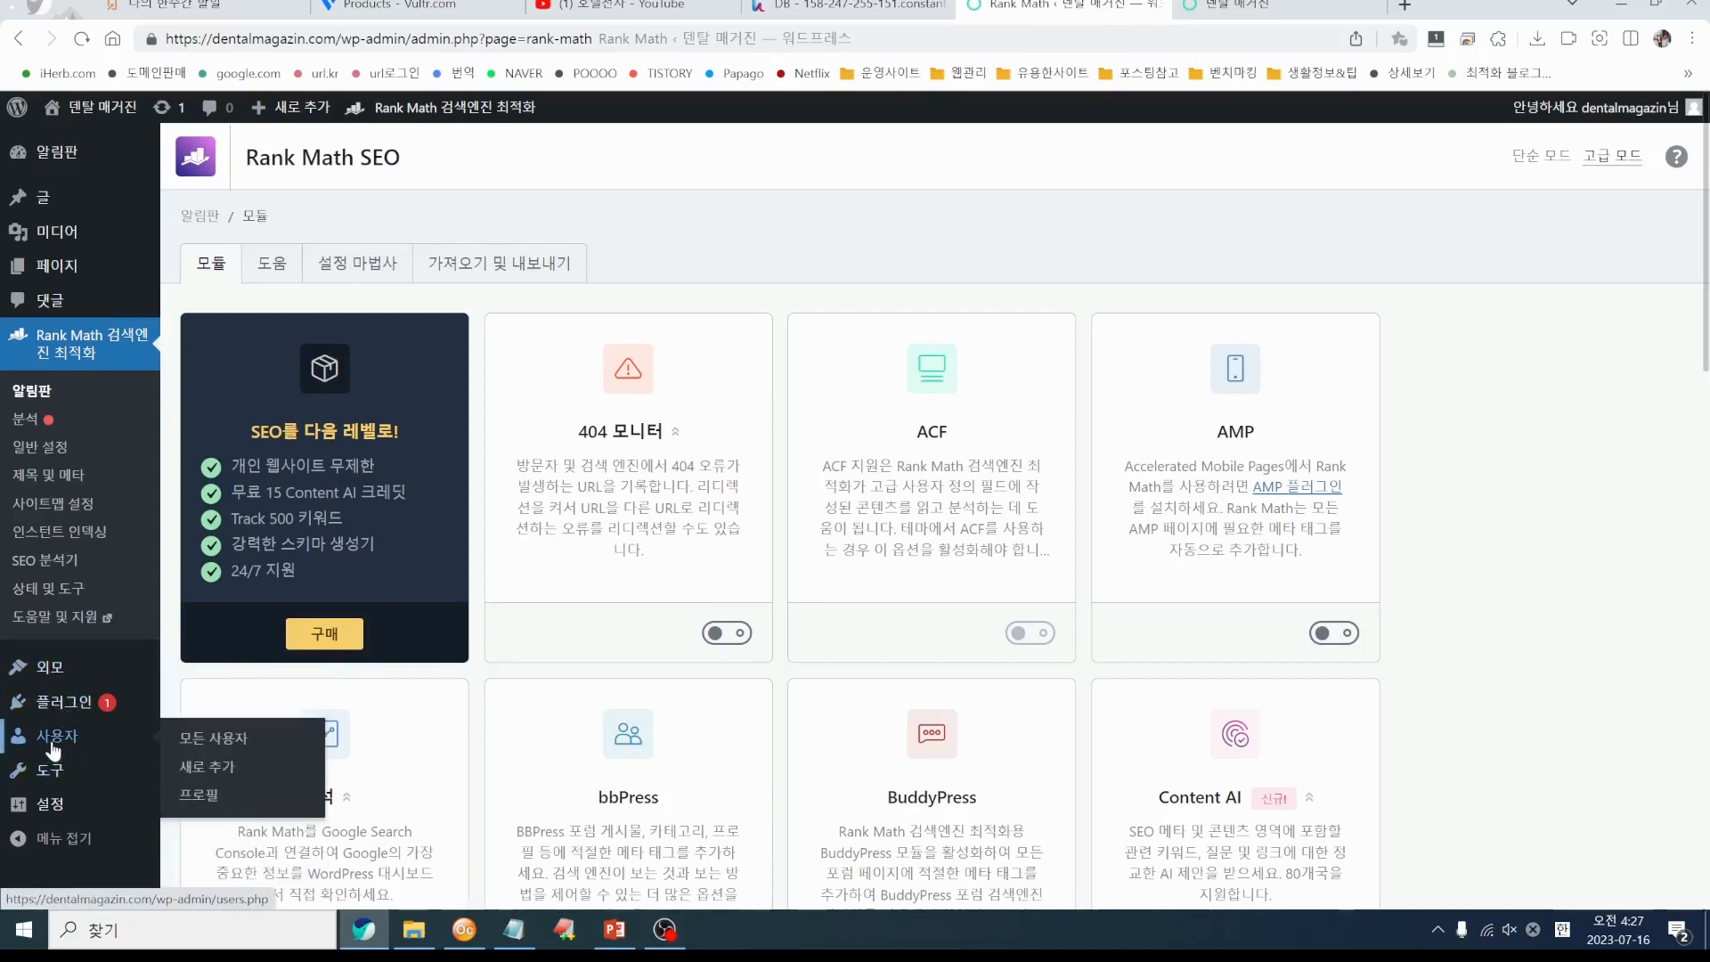
pyautogui.click(53, 751)
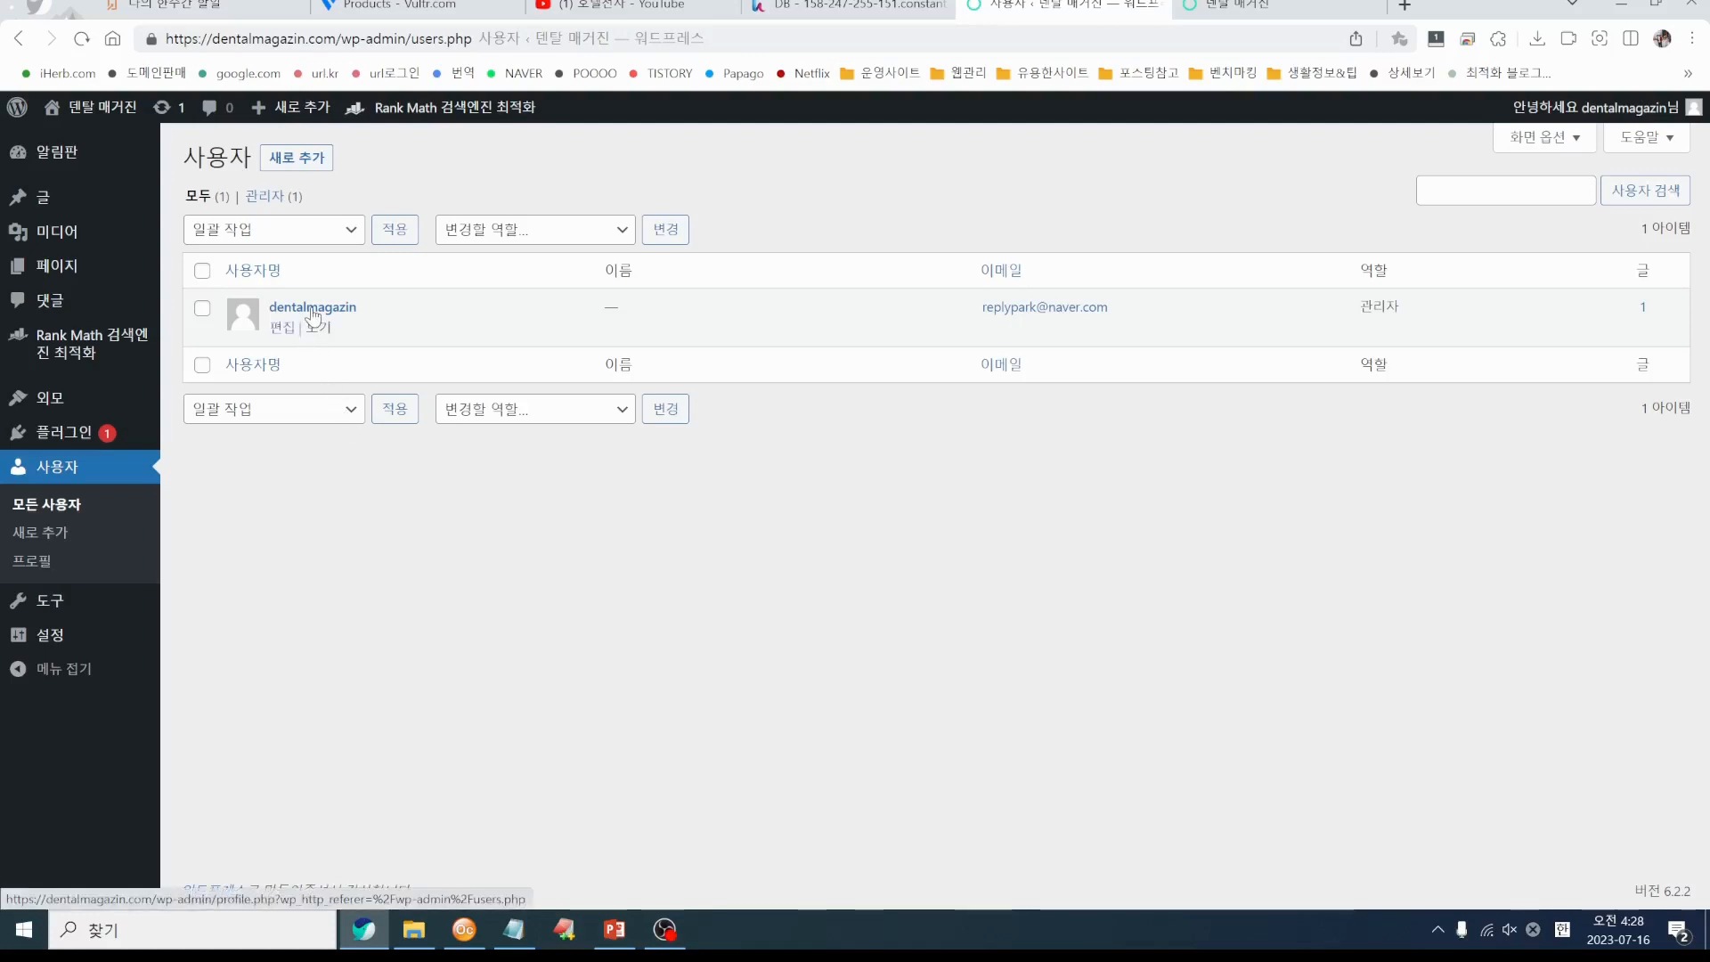
# Switch to Notepad, highlight the saved WordPress login username and password in the notes, and return to the users list
pyautogui.click(521, 929)
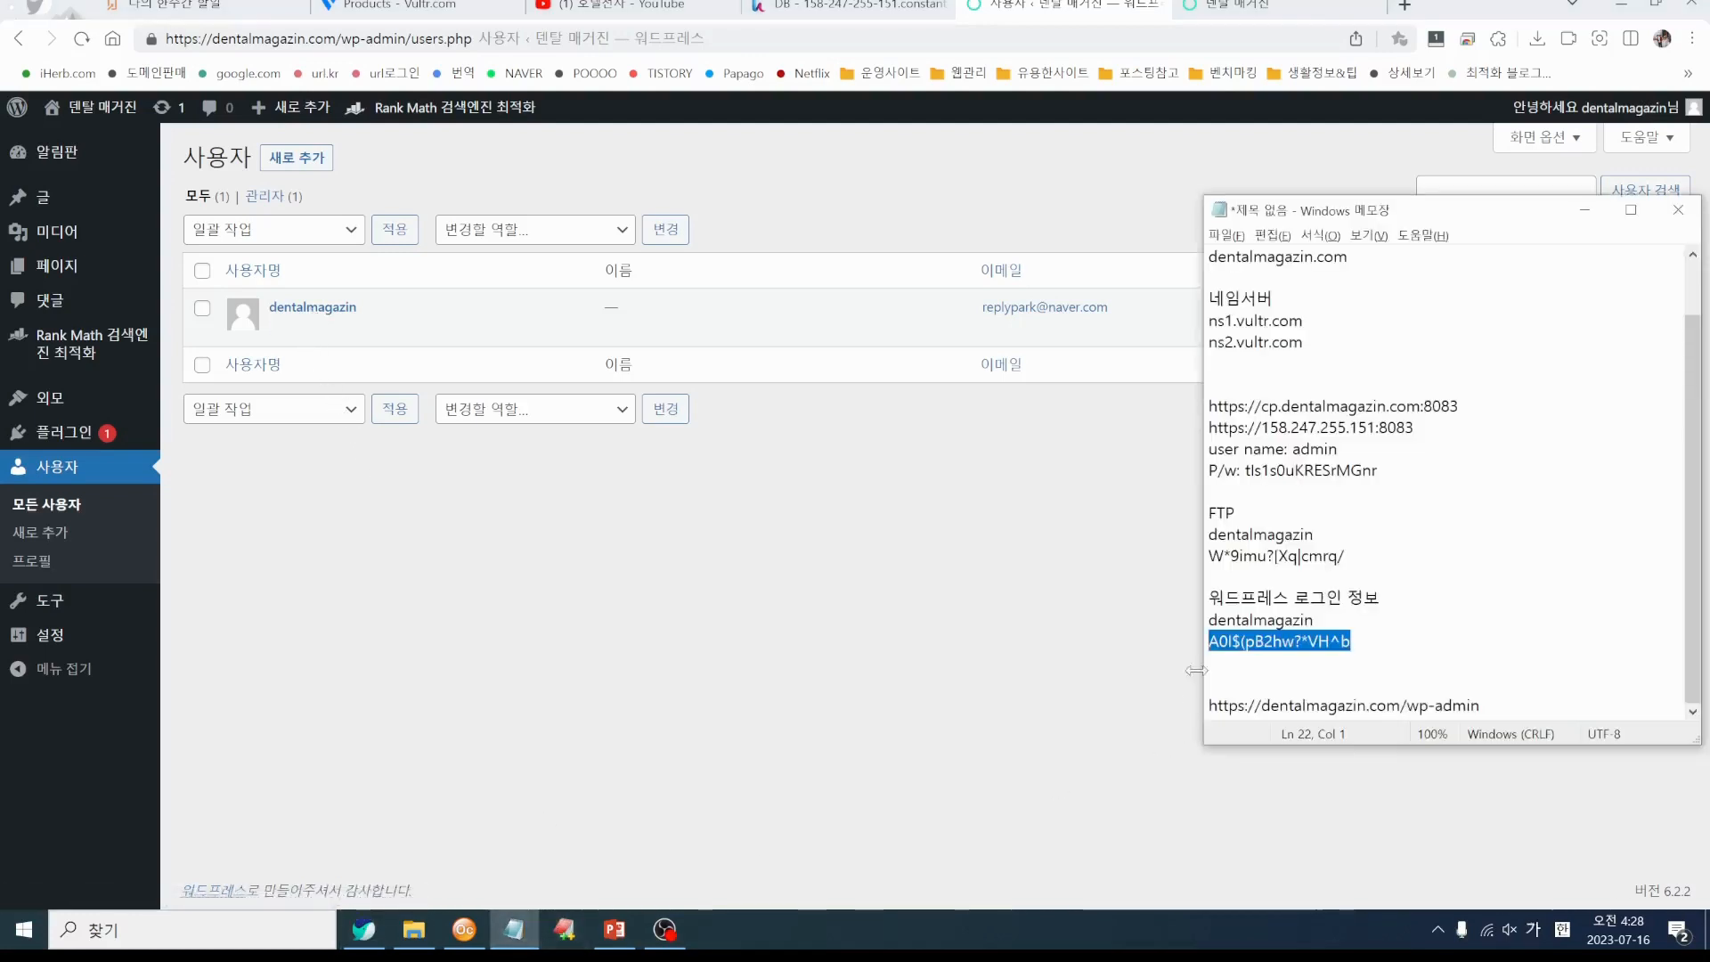
pyautogui.click(1276, 656)
pyautogui.moveTo(1325, 623); pyautogui.dragTo(1207, 622)
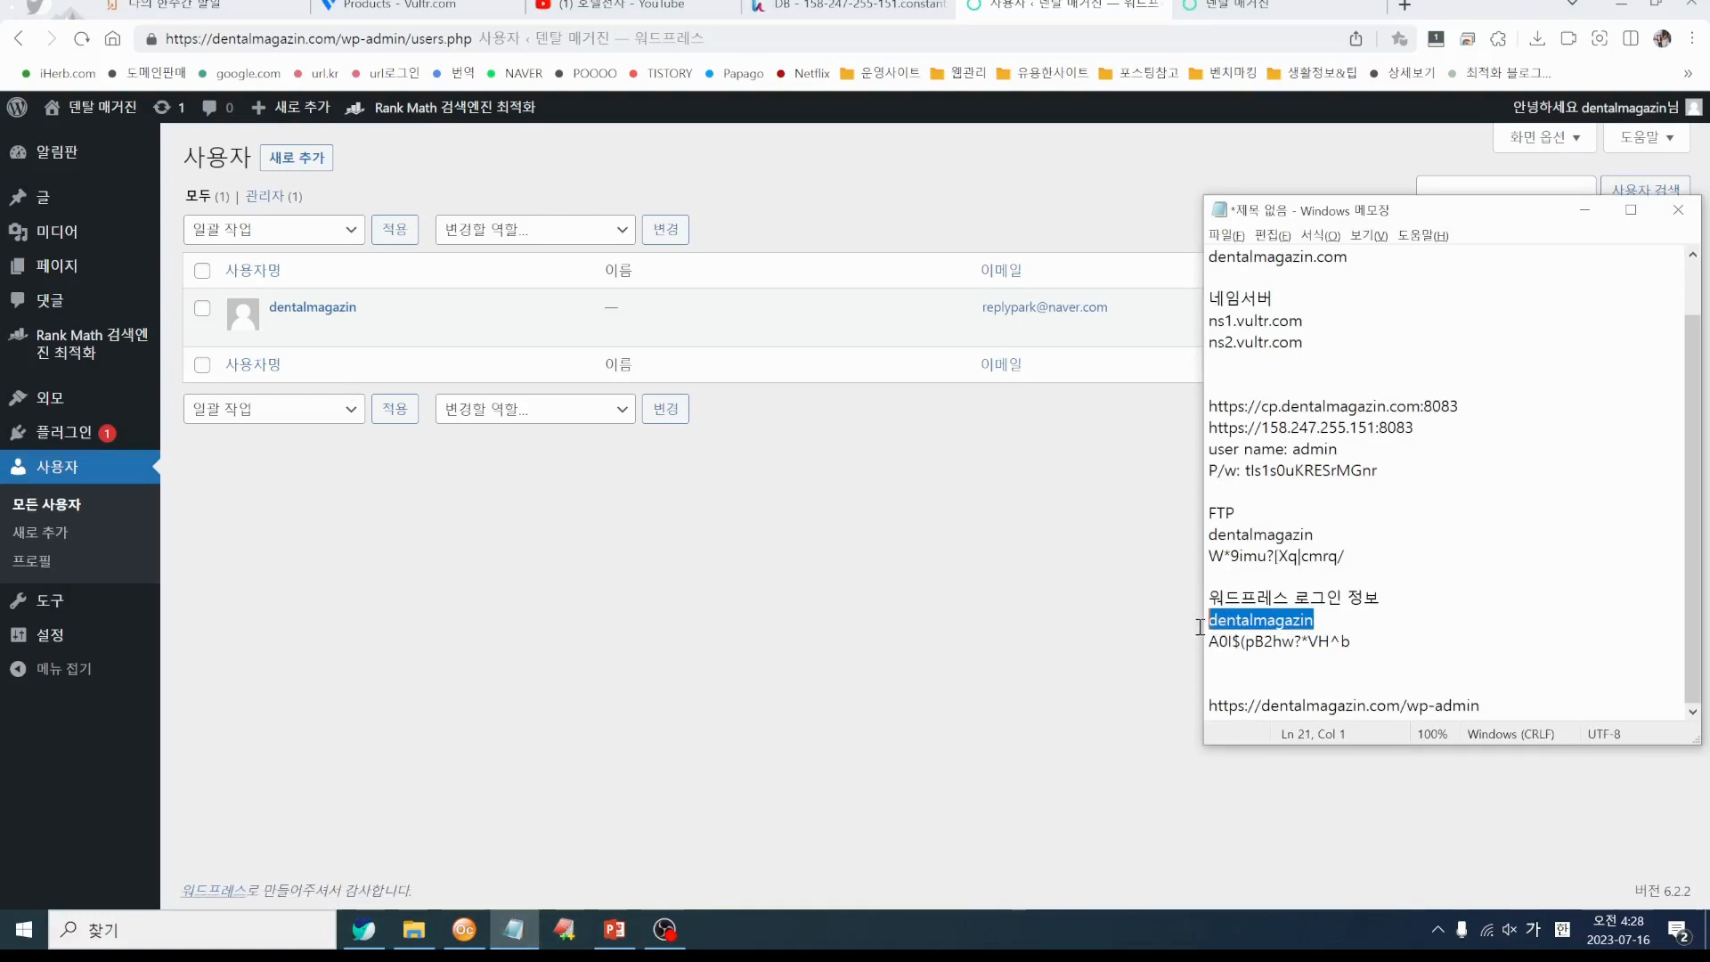
pyautogui.moveTo(1364, 643); pyautogui.dragTo(1208, 643)
pyautogui.click(1292, 670)
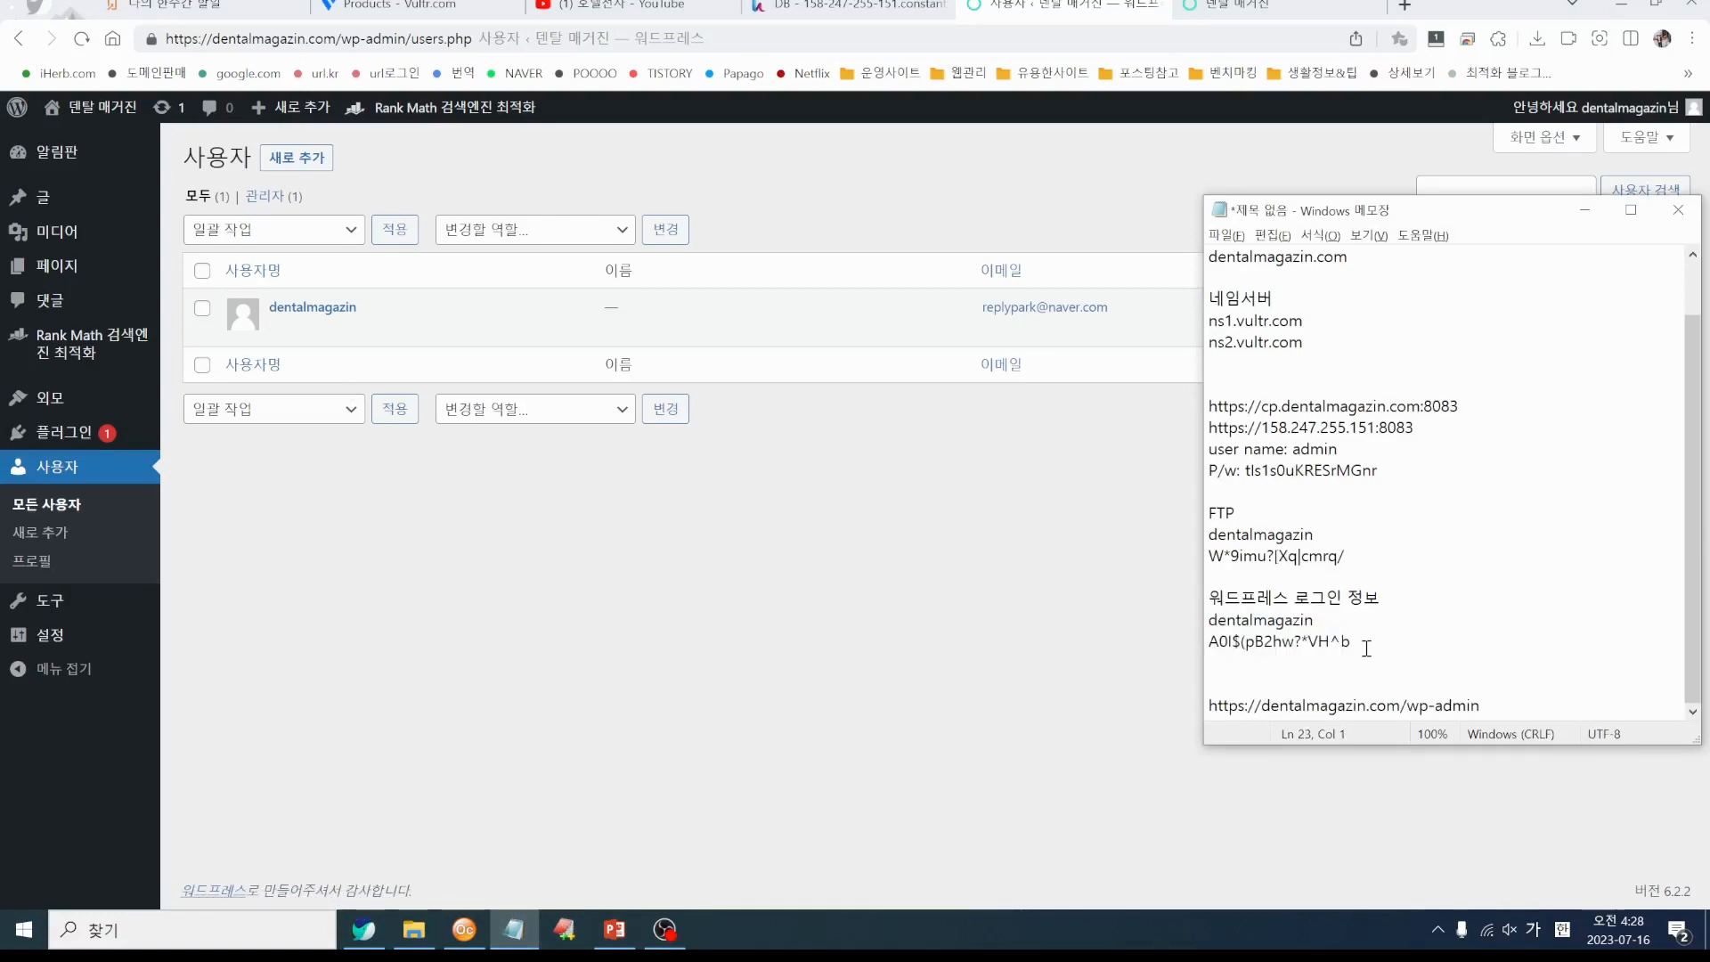
pyautogui.moveTo(1367, 644); pyautogui.dragTo(1196, 649)
pyautogui.click(1231, 678)
pyautogui.moveTo(1211, 590); pyautogui.dragTo(1378, 633)
pyautogui.click(1401, 638)
pyautogui.hotkey('shift', 'Left')
pyautogui.hotkey('shift', 'Left')
pyautogui.hotkey('shift', 'Left')
pyautogui.hotkey('shift', 'Left')
pyautogui.hotkey('shift', 'Left')
pyautogui.hotkey('shift', 'Left')
pyautogui.hotkey('shift', 'Left')
pyautogui.hotkey('shift', 'Left')
pyautogui.hotkey('shift', 'Left')
pyautogui.hotkey('shift', 'Left')
pyautogui.hotkey('shift', 'Left')
pyautogui.hotkey('shift', 'Left')
pyautogui.hotkey('shift', 'Left')
pyautogui.hotkey('shift', 'Left')
pyautogui.hotkey('shift', 'Left')
pyautogui.hotkey('shift', 'Left')
pyautogui.click(1067, 648)
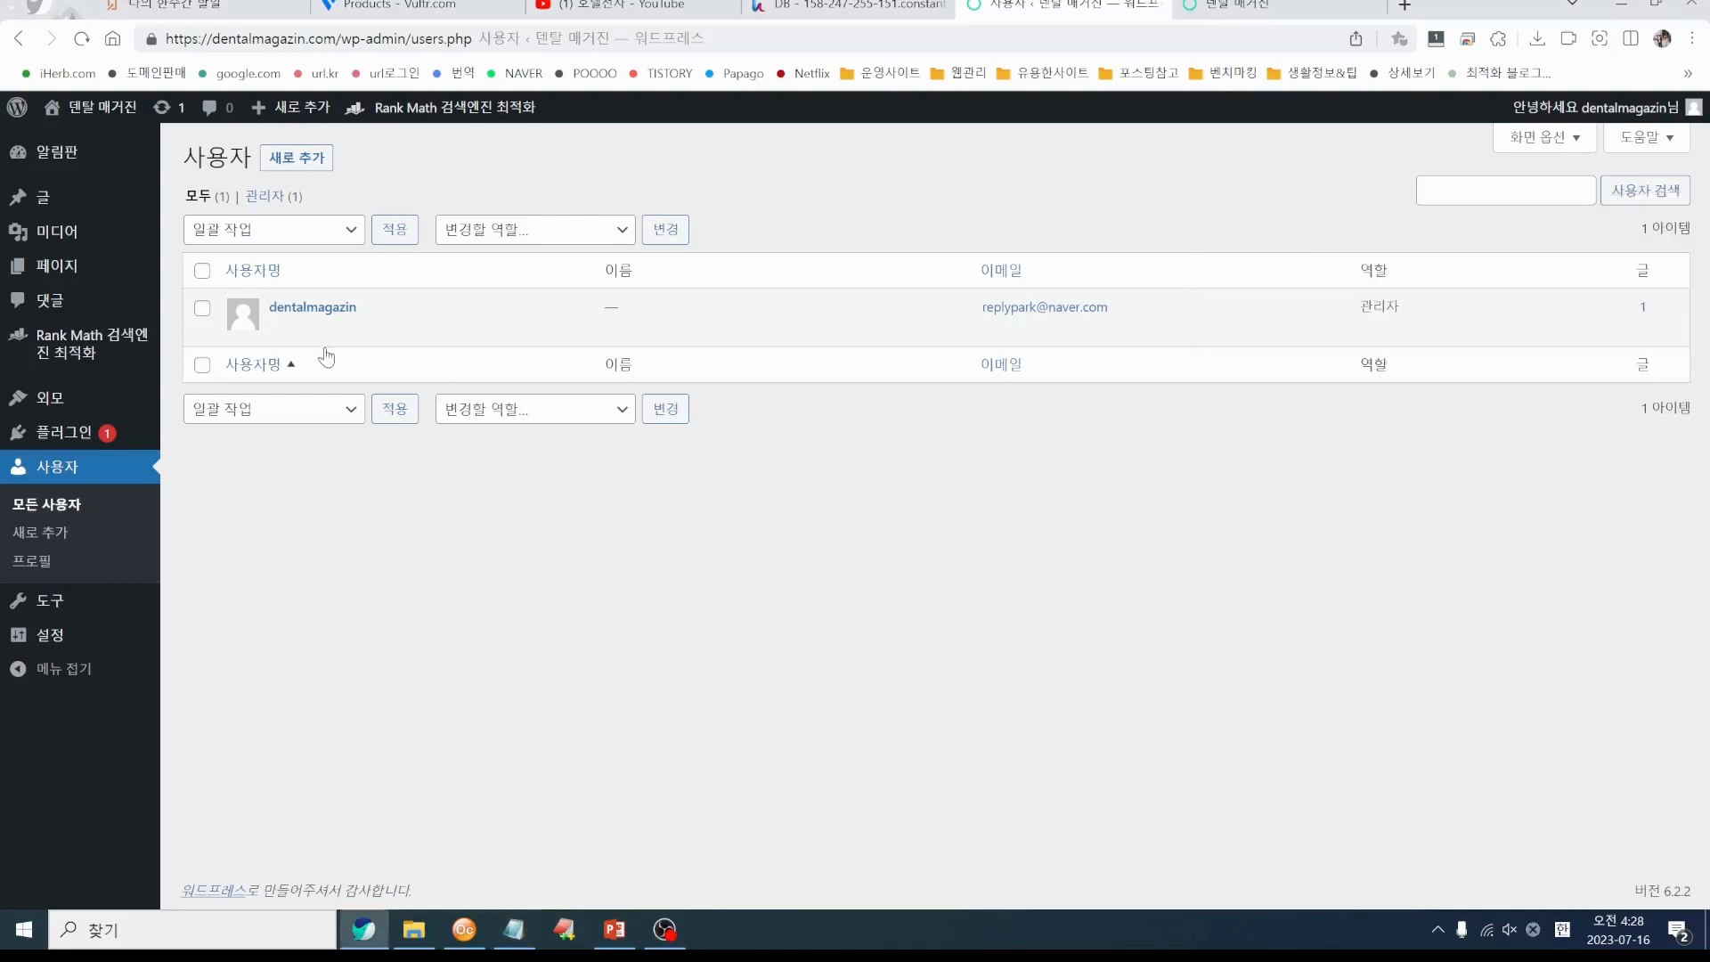
# Open the administrator account's profile and review its name, contact and Rank Math SEO fields down to the account management section
pyautogui.click(310, 310)
pyautogui.scroll(-6, 900, 695)
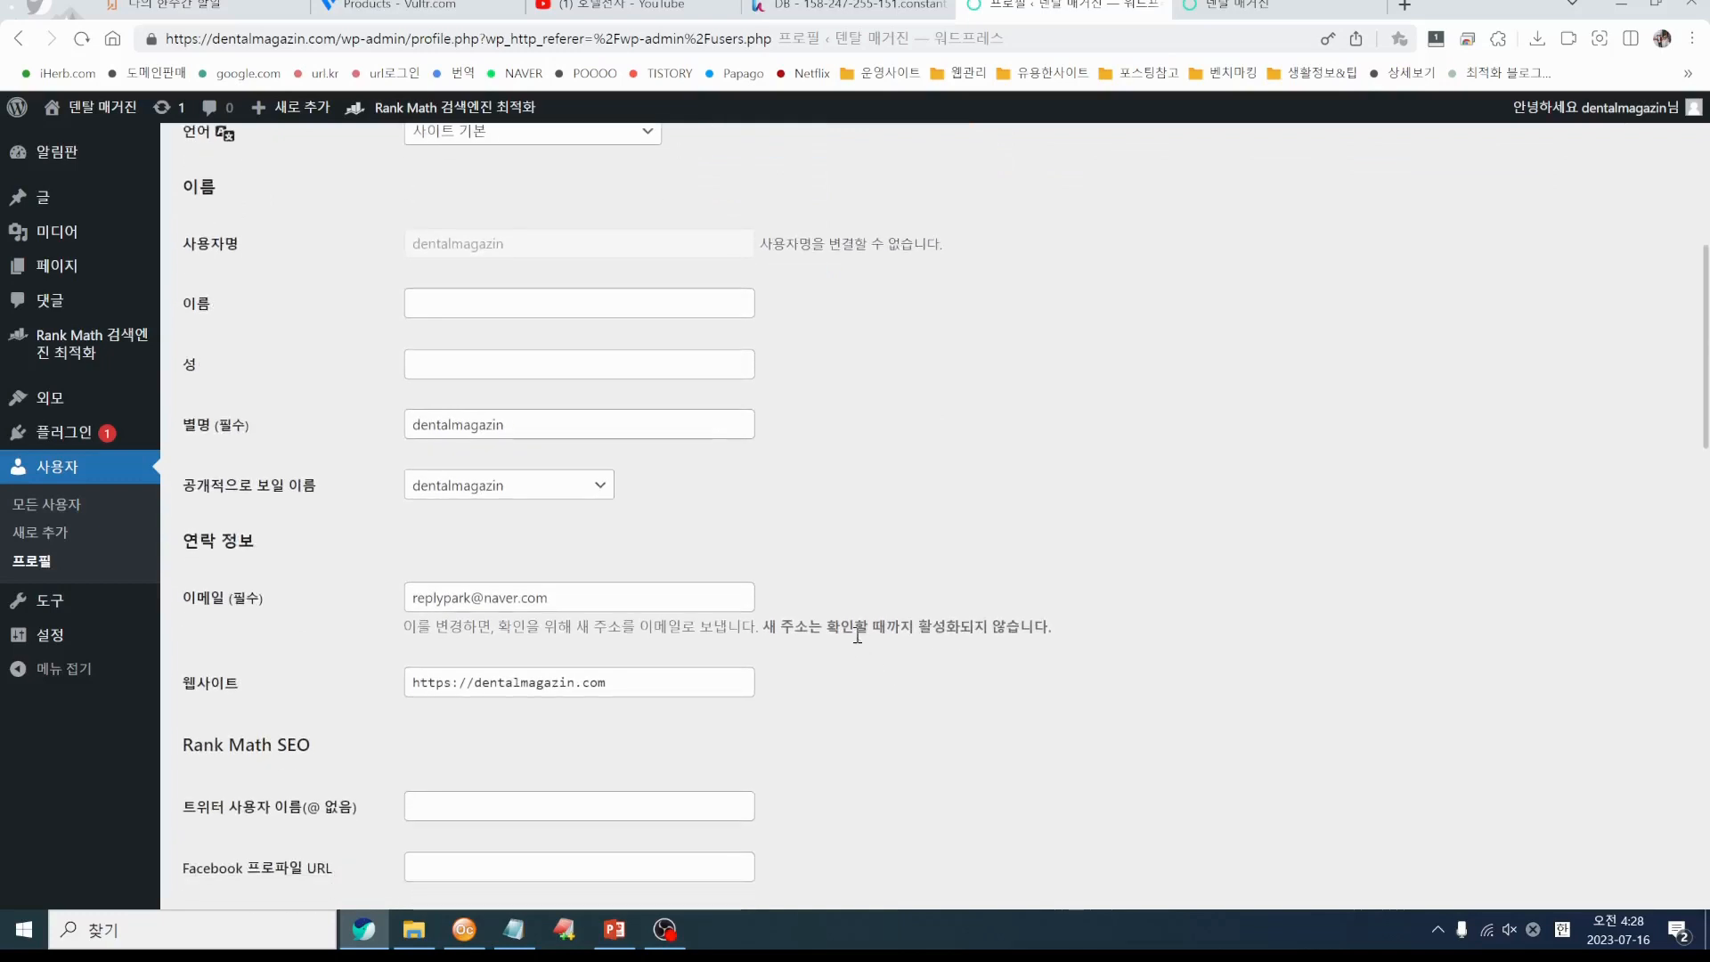
pyautogui.scroll(-3, 857, 634)
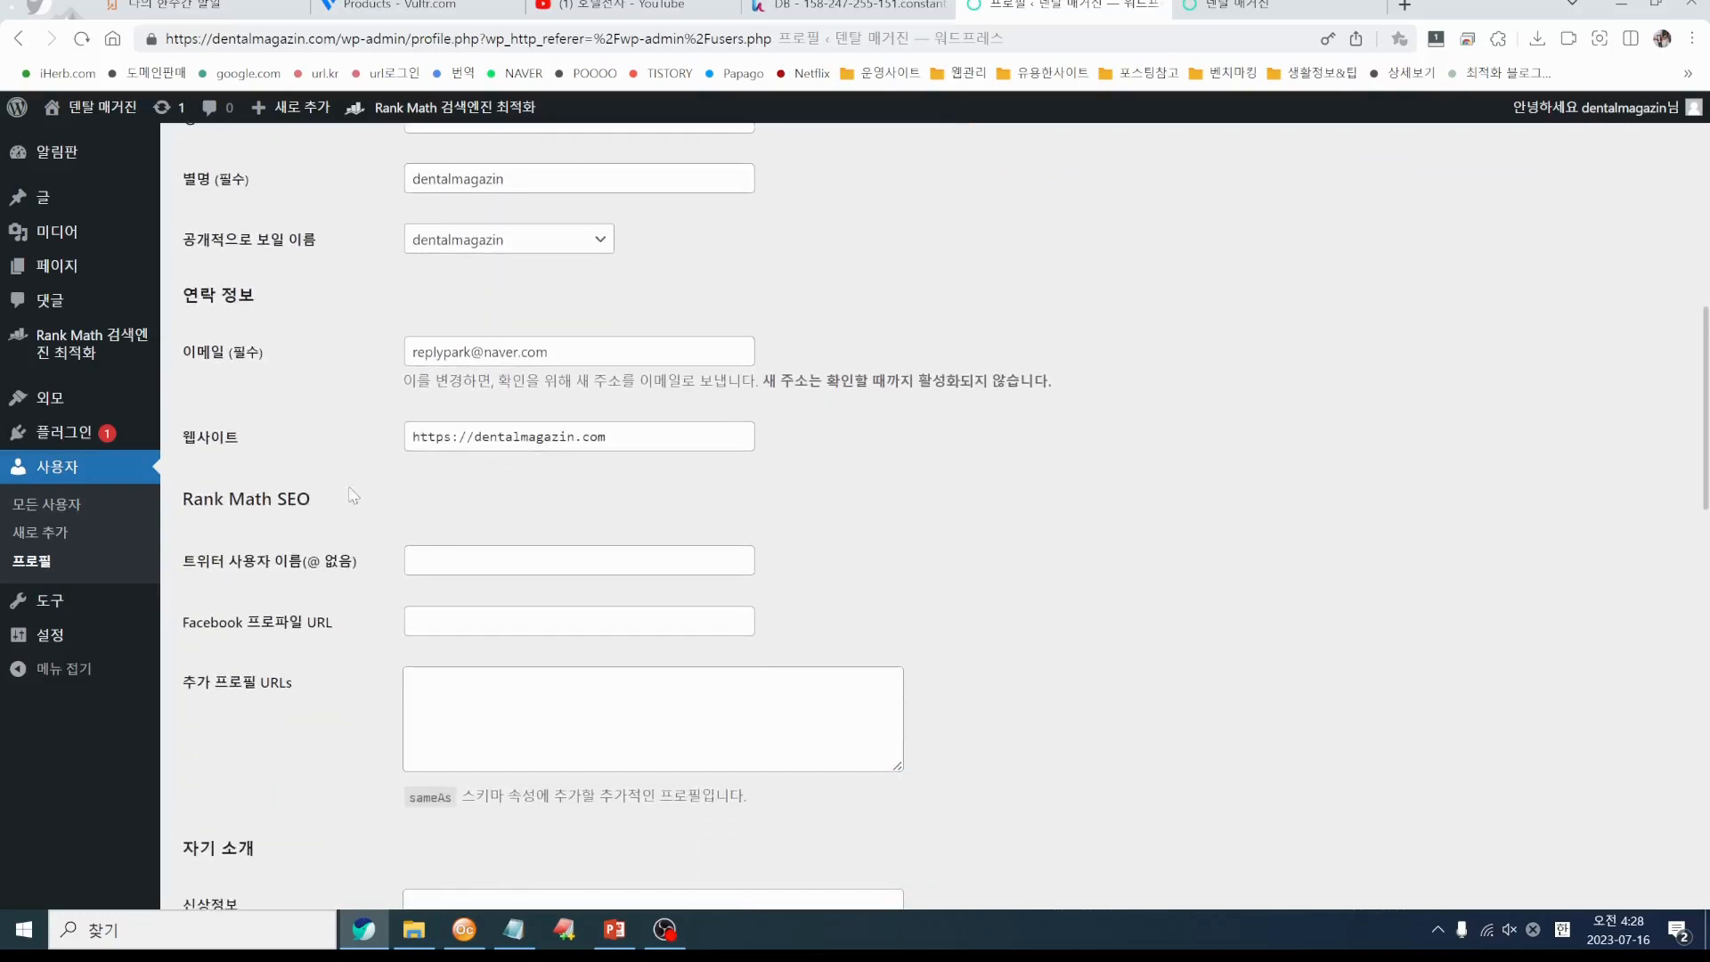
pyautogui.scroll(-3, 905, 565)
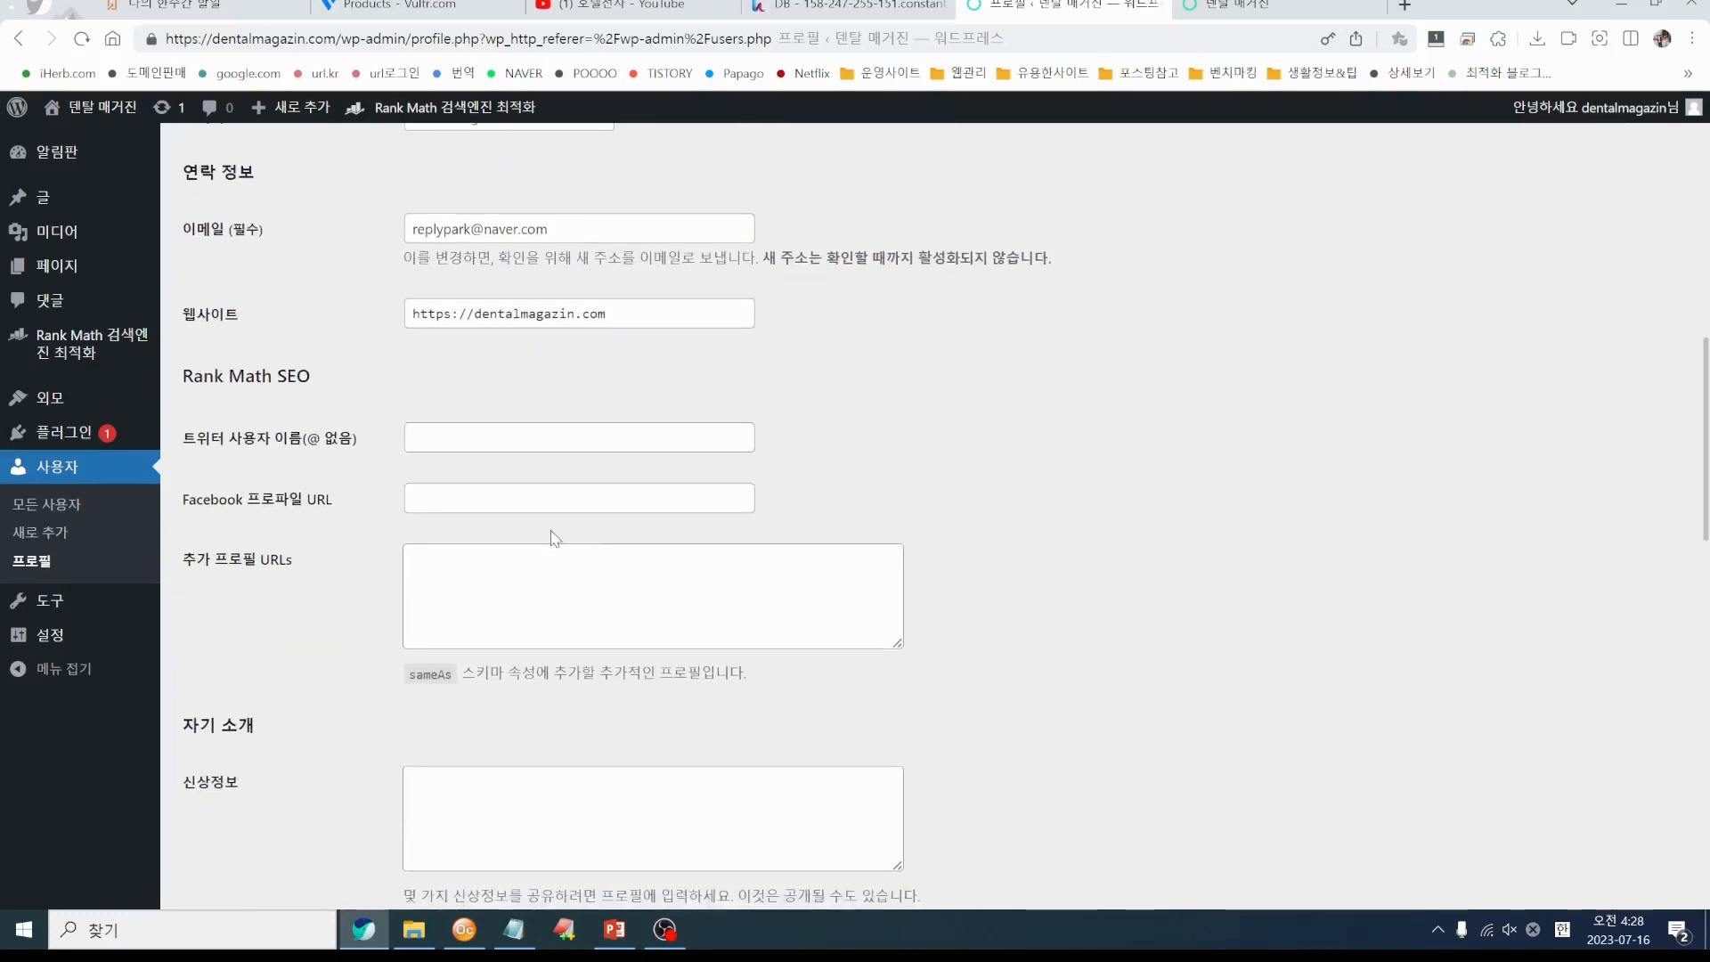
pyautogui.scroll(-6, 384, 522)
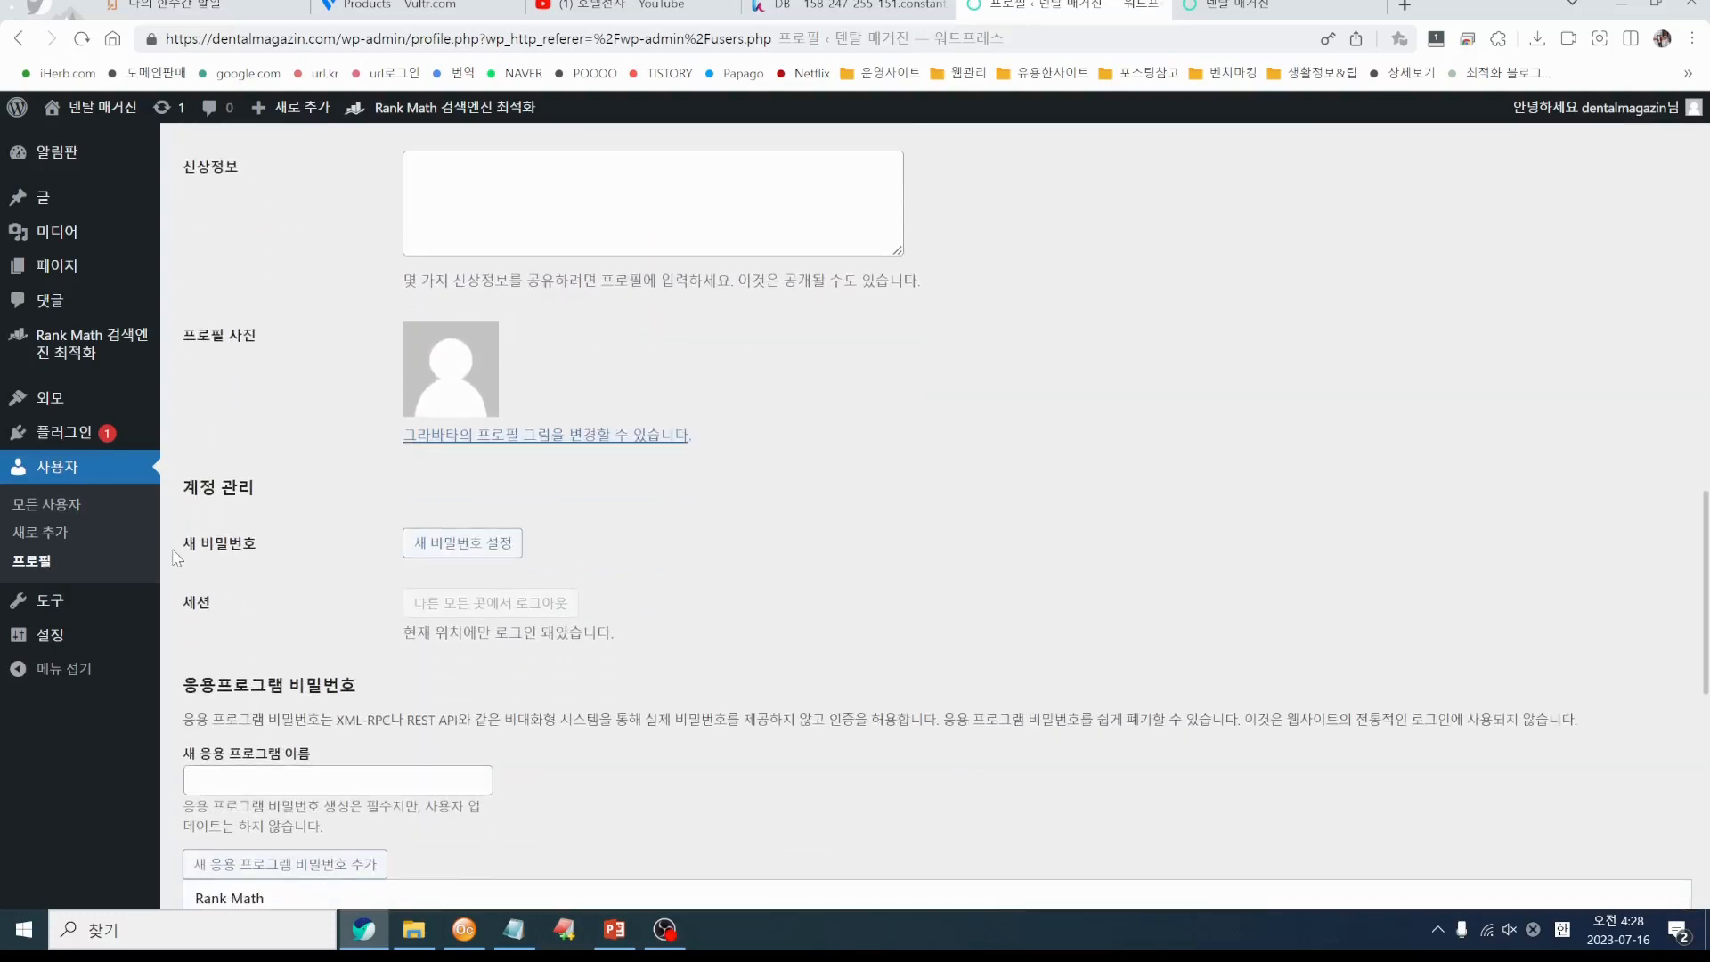
# Generate a new strong password in the profile's new password field, regenerating it for a different one
pyautogui.click(468, 547)
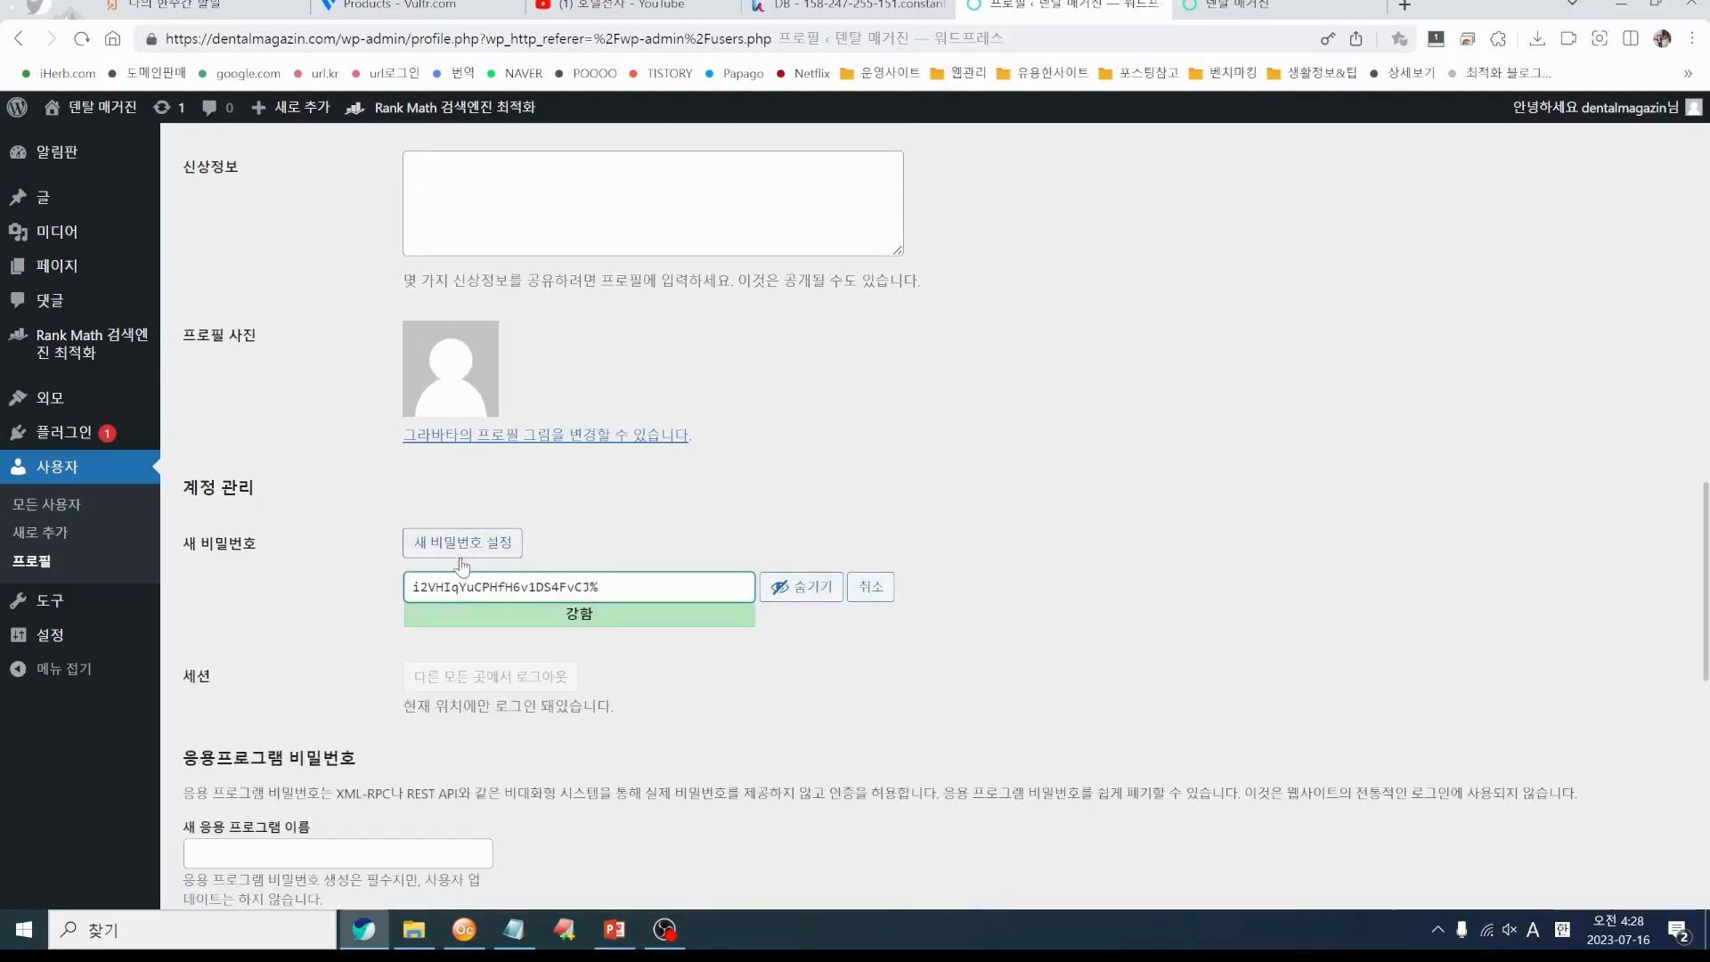
pyautogui.click(461, 561)
pyautogui.click(461, 561)
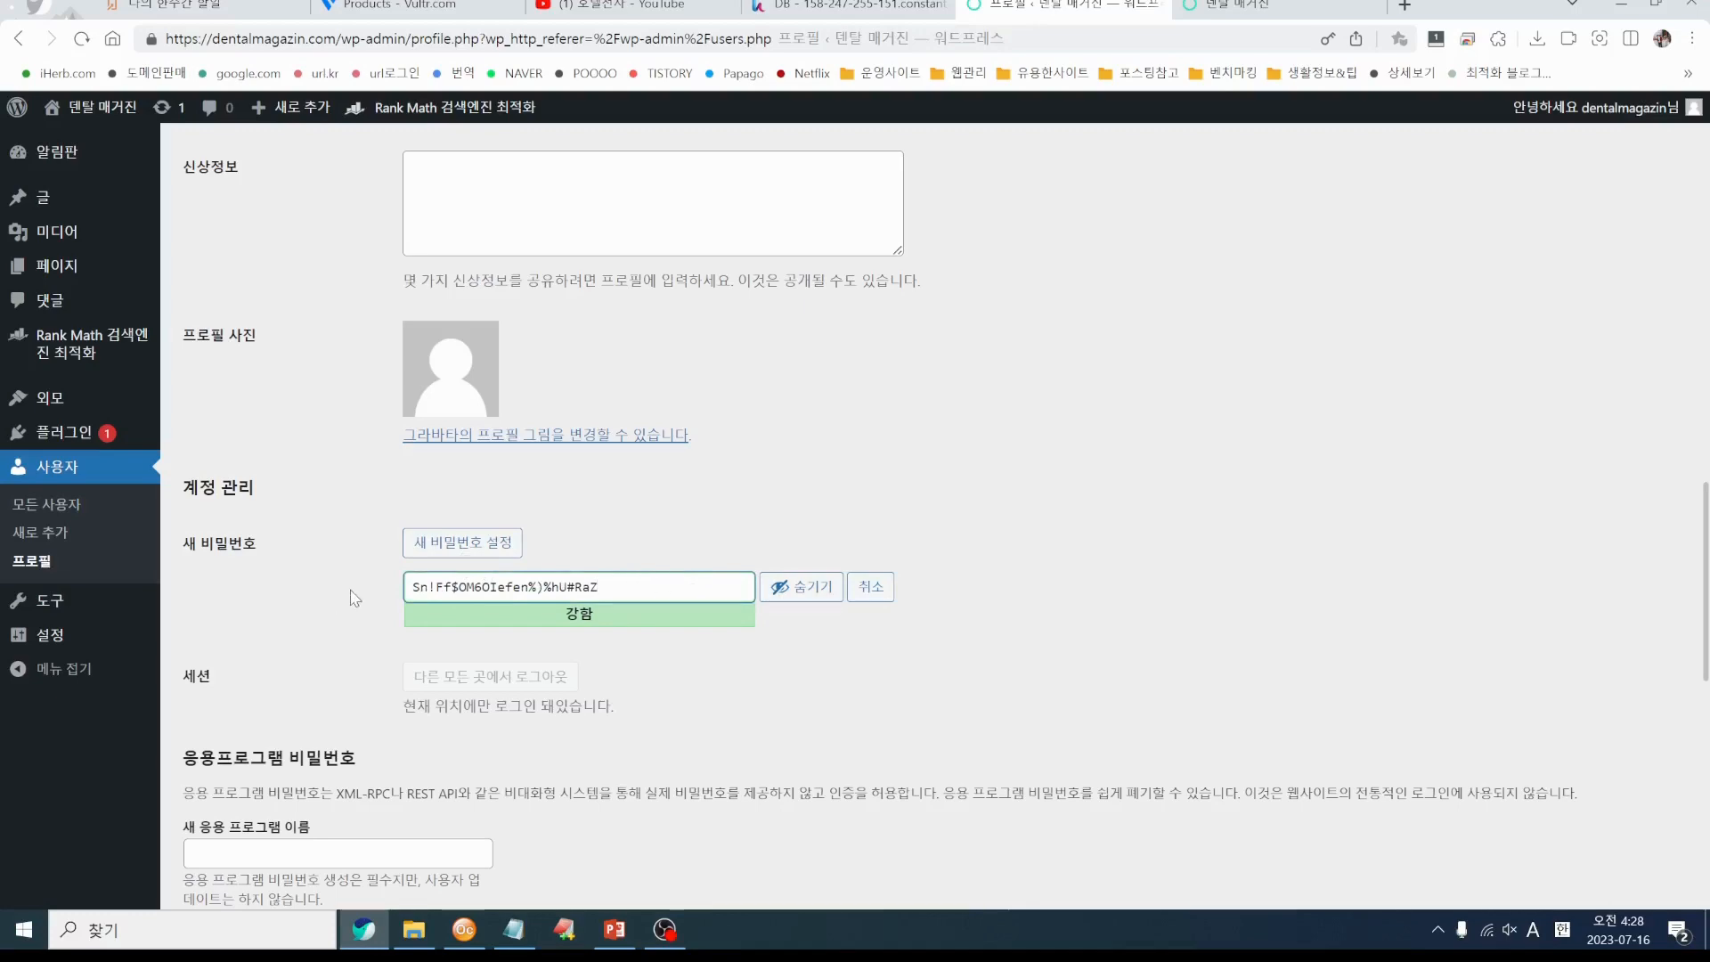
# Review the rest of the profile page and return to the users list, discarding the unsaved password change
pyautogui.scroll(-12, 353, 598)
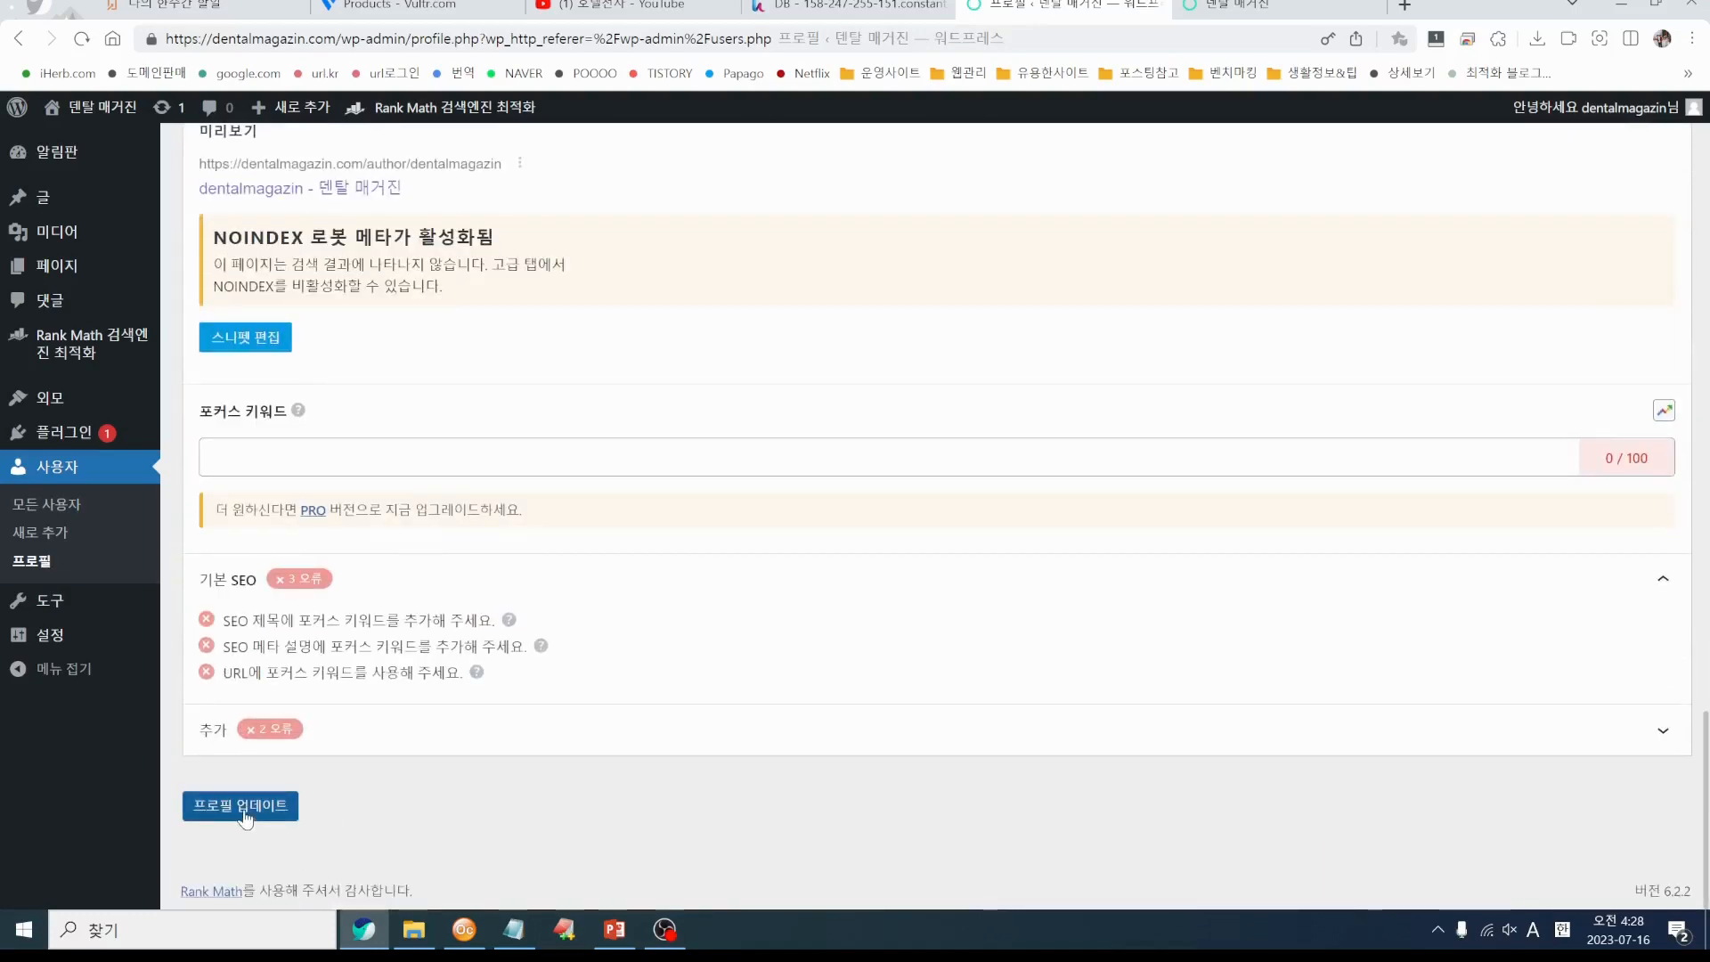
pyautogui.scroll(15, 700, 797)
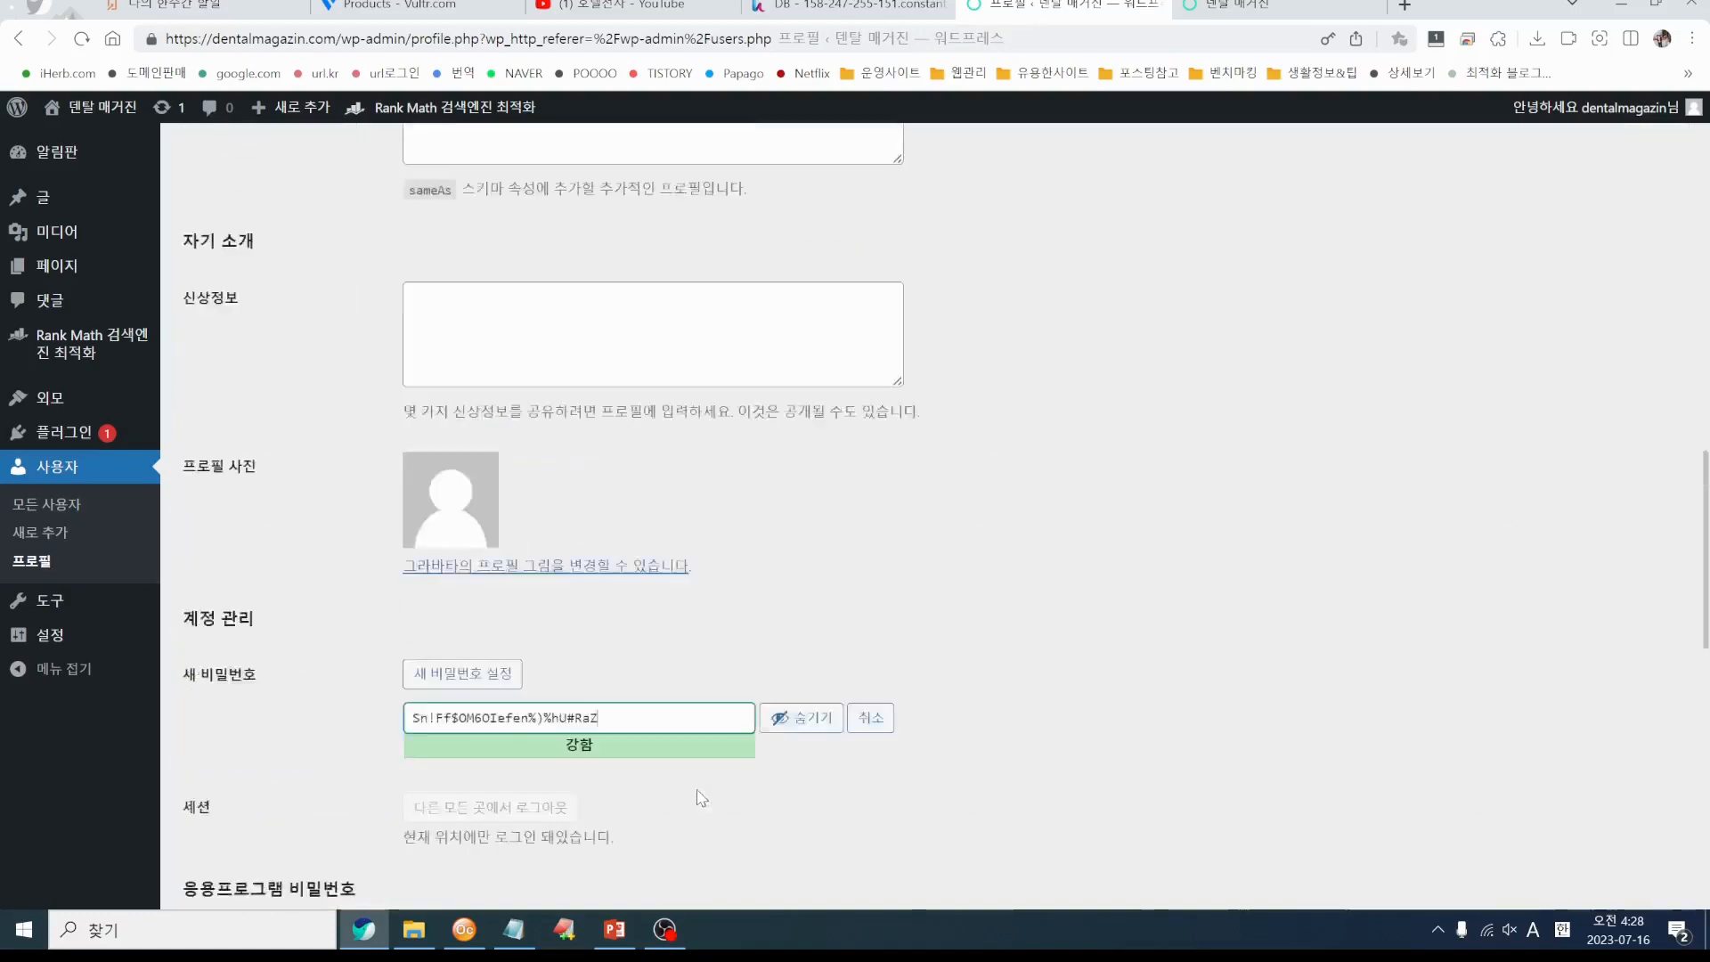
pyautogui.scroll(5, 699, 797)
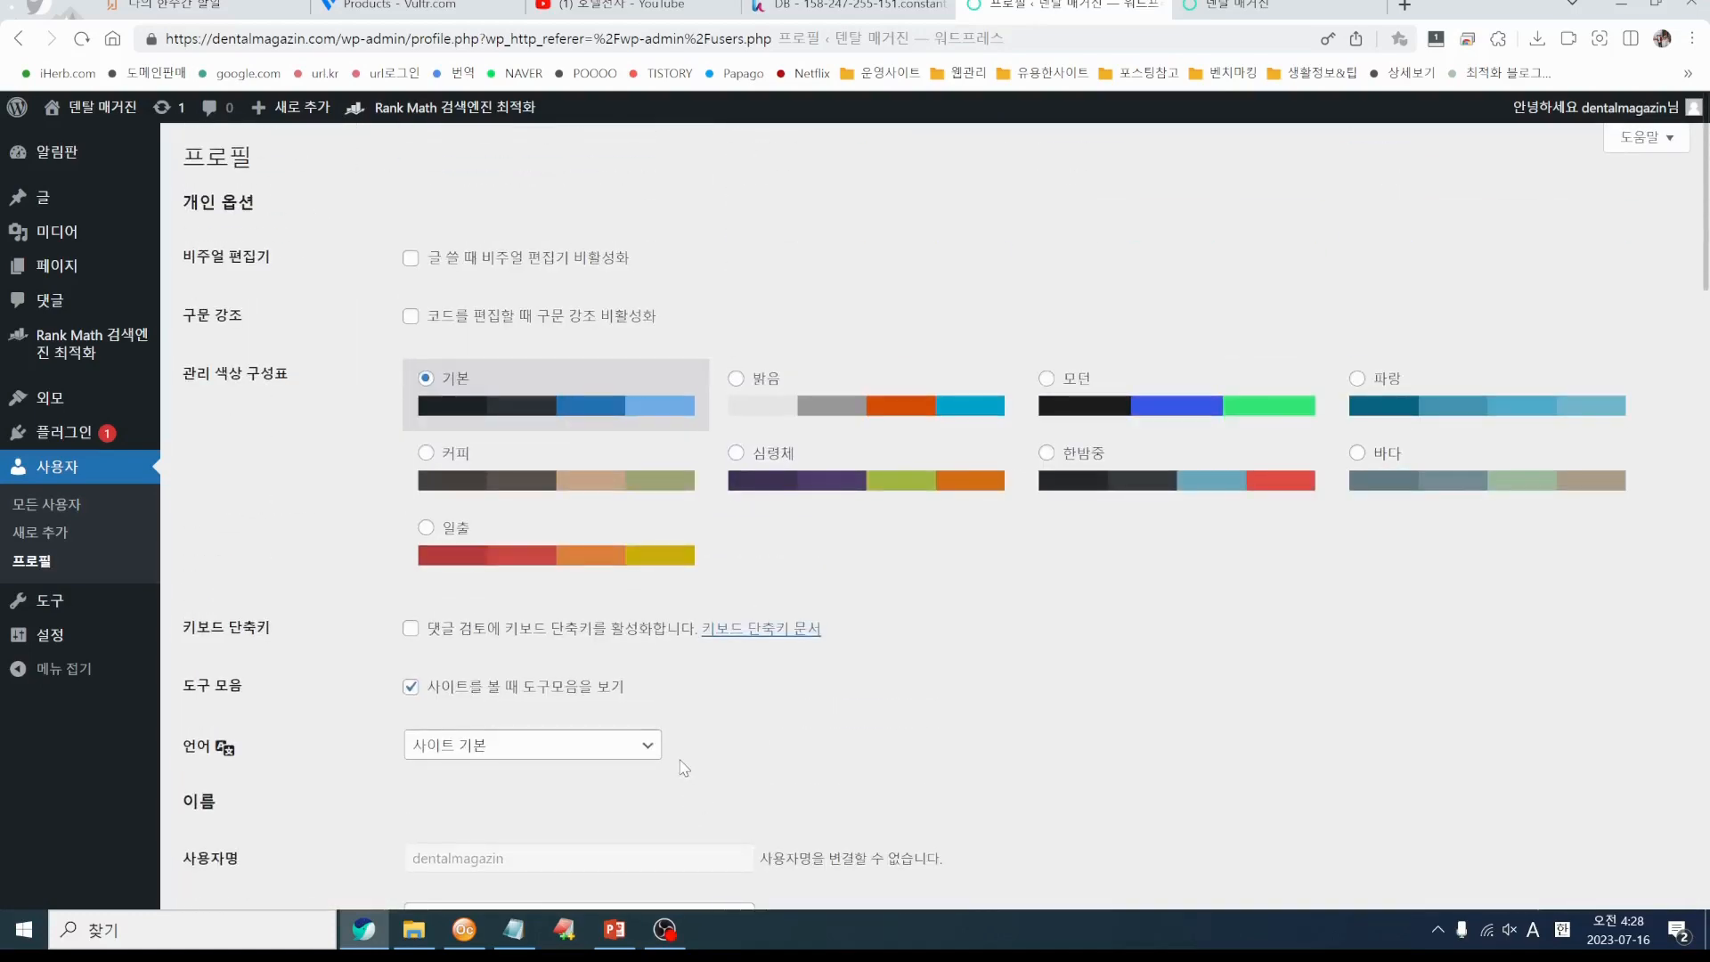
pyautogui.scroll(-1, 683, 768)
pyautogui.scroll(1, 683, 768)
pyautogui.click(70, 470)
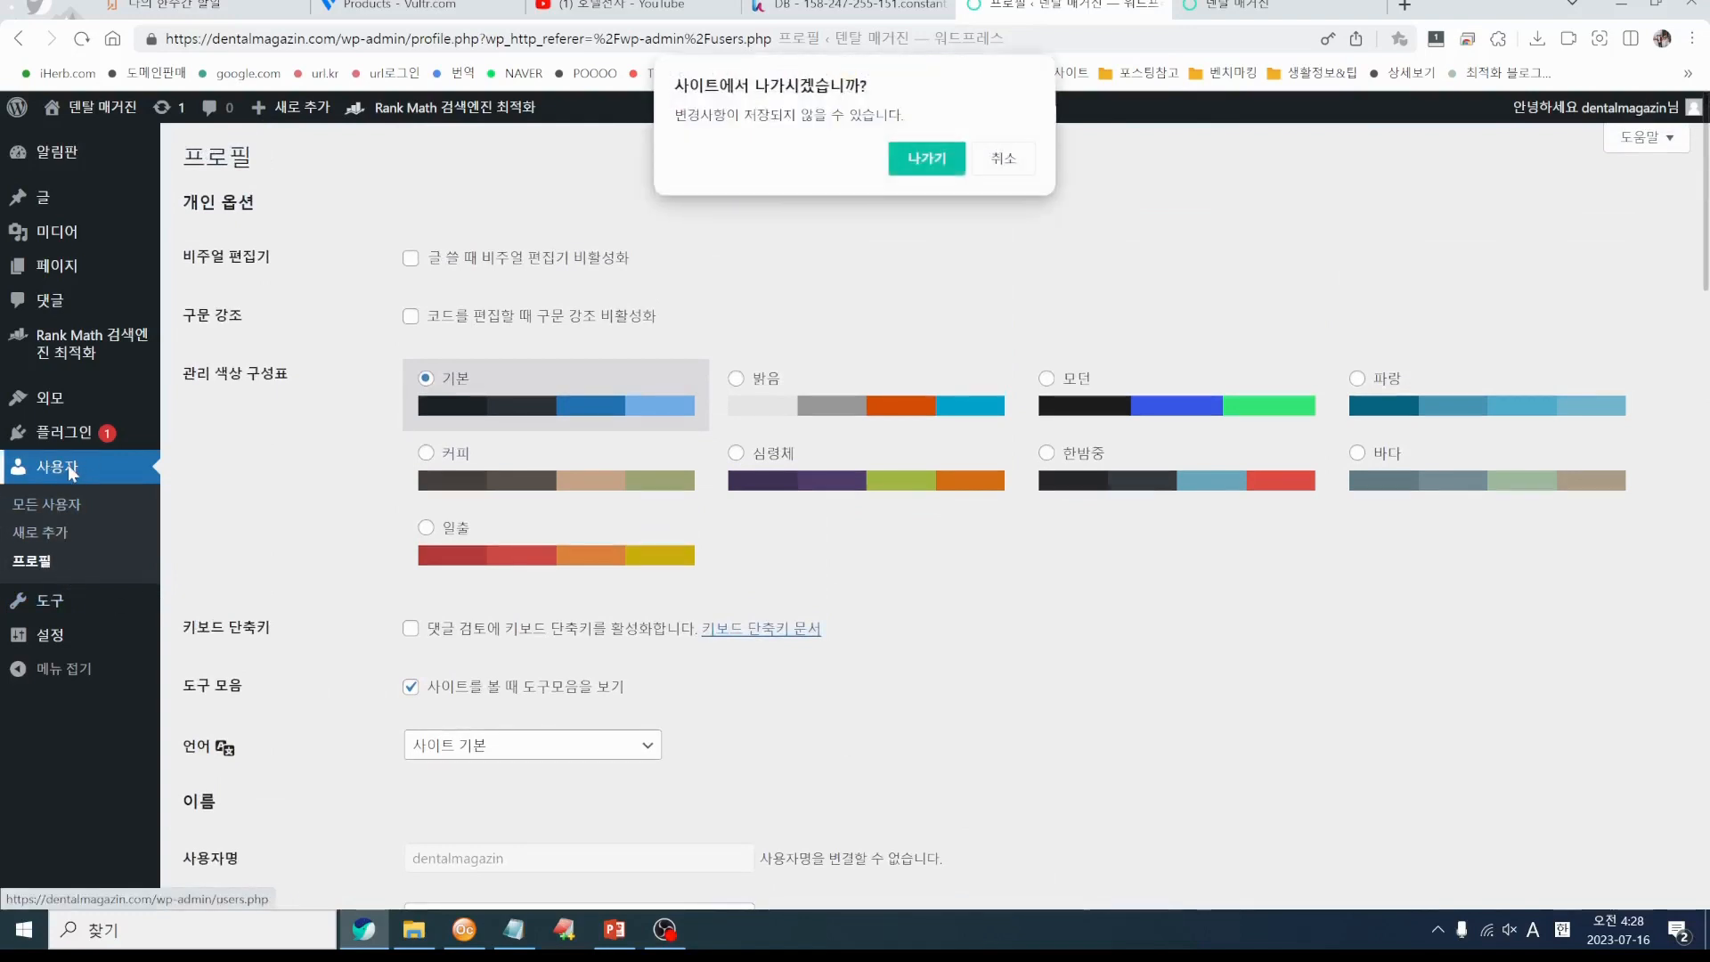
pyautogui.click(926, 159)
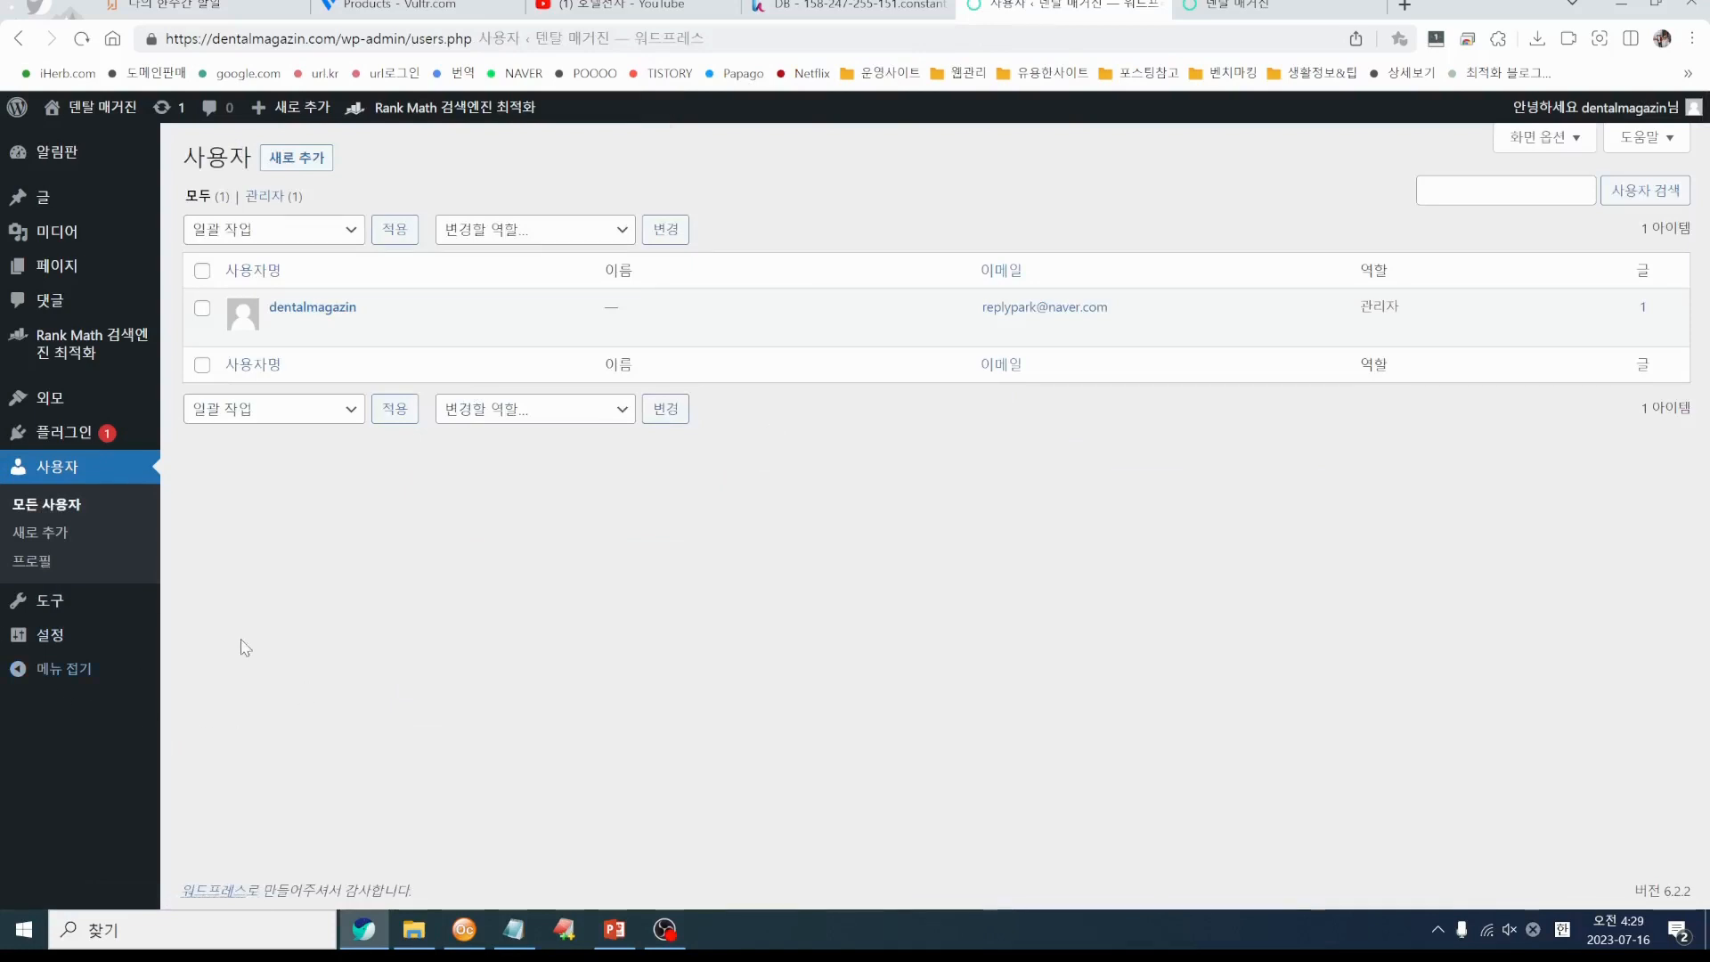
# Look through the available tools, import and export pages in the site's tools section
pyautogui.moveTo(169, 706)
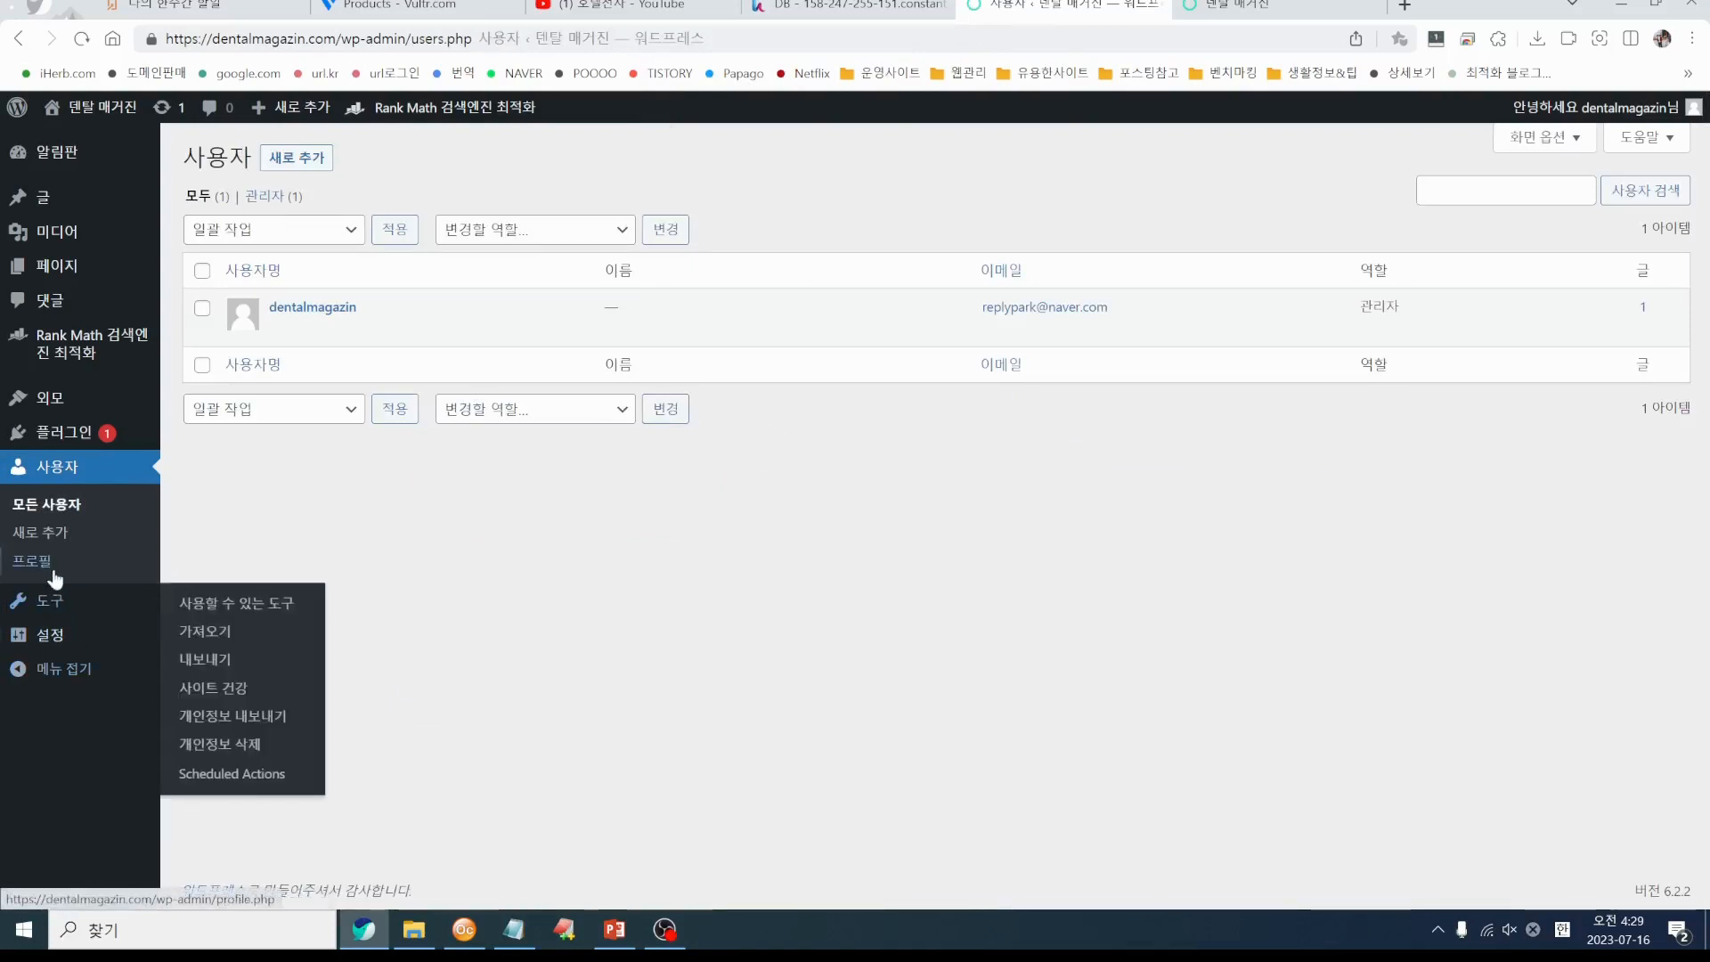
pyautogui.moveTo(36, 613)
pyautogui.click(283, 609)
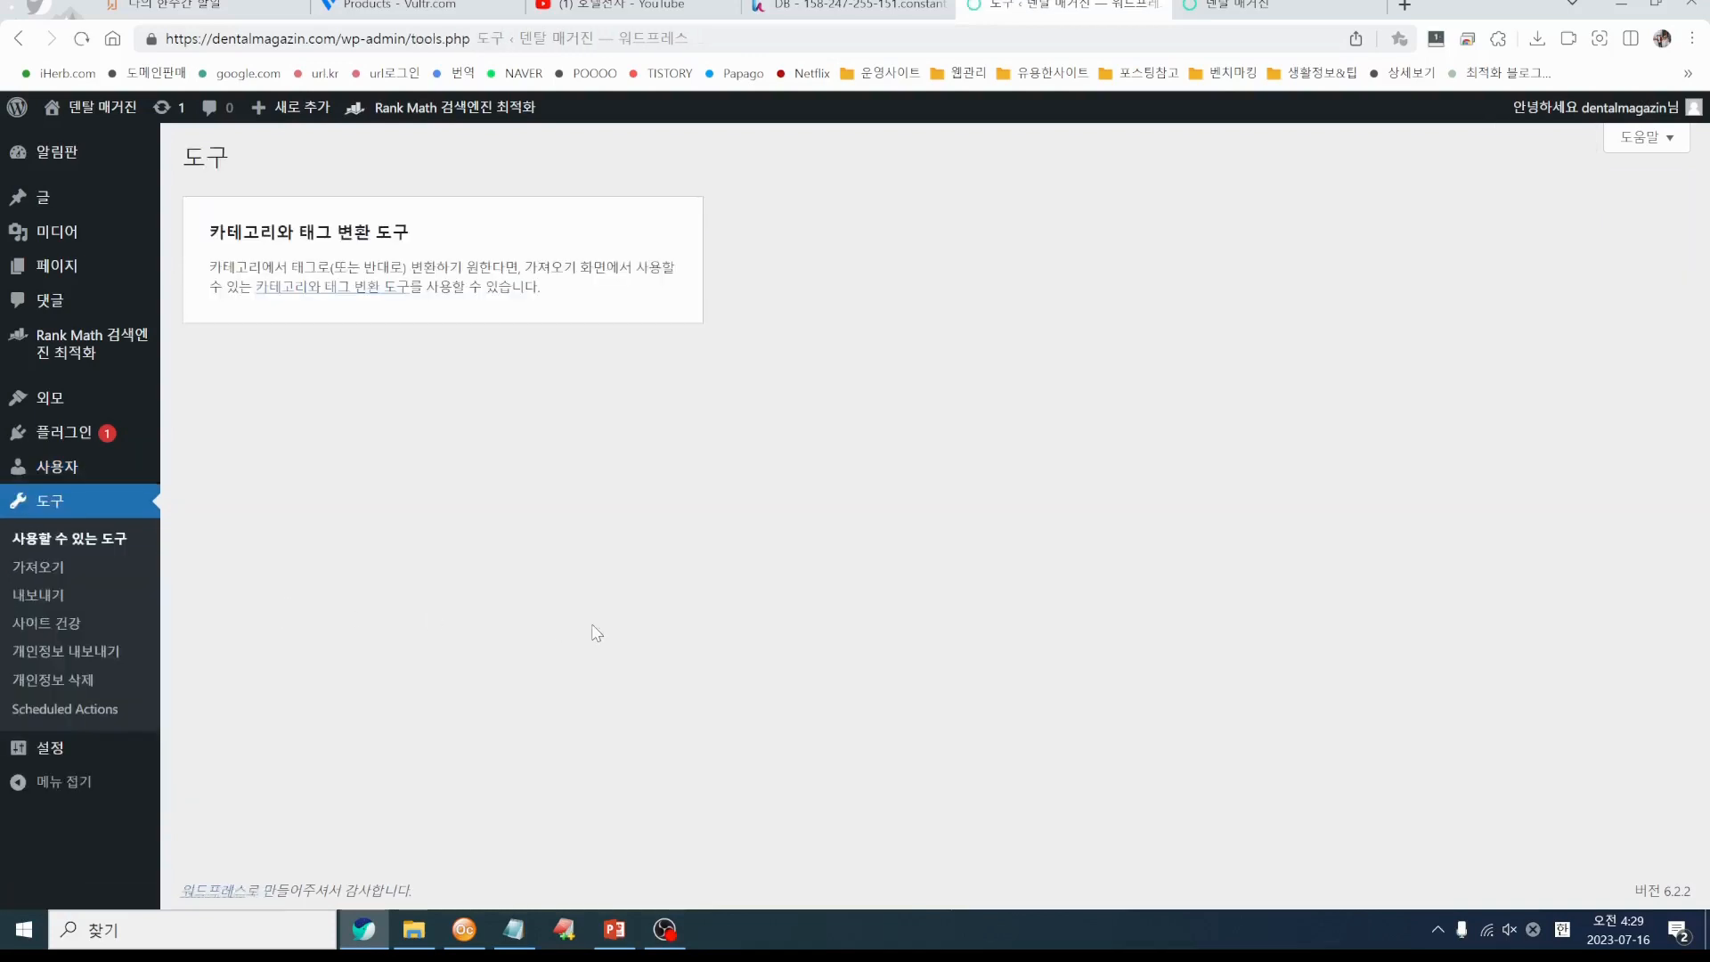
pyautogui.click(25, 577)
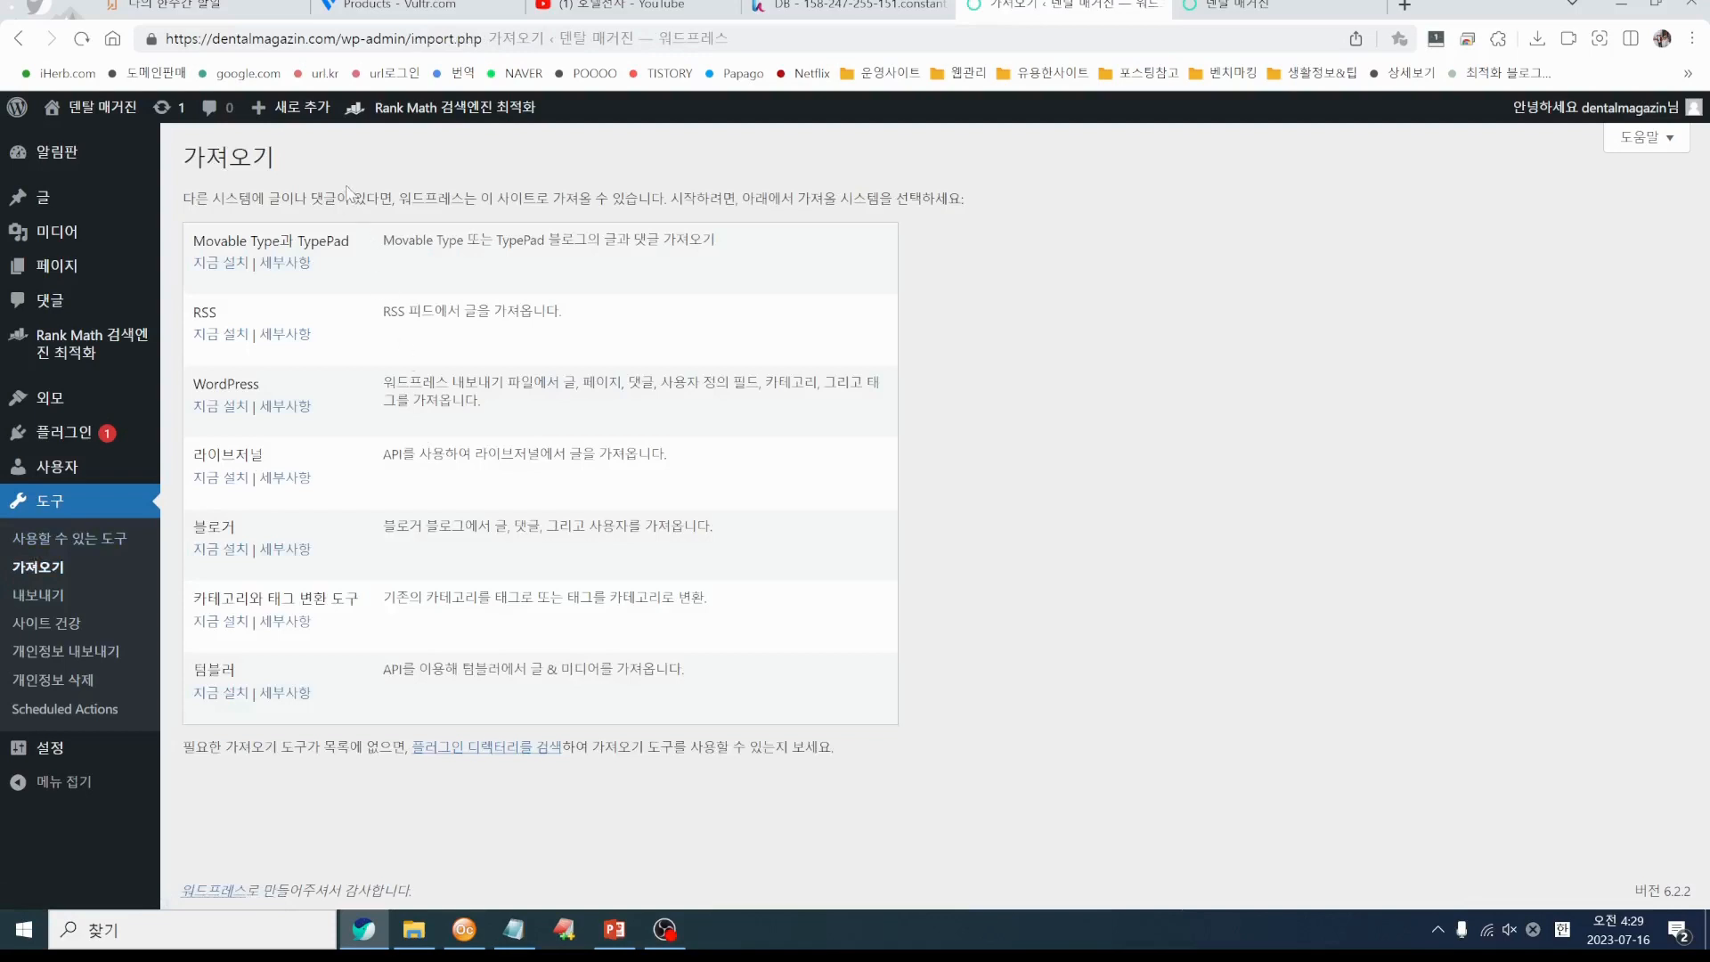
pyautogui.click(38, 595)
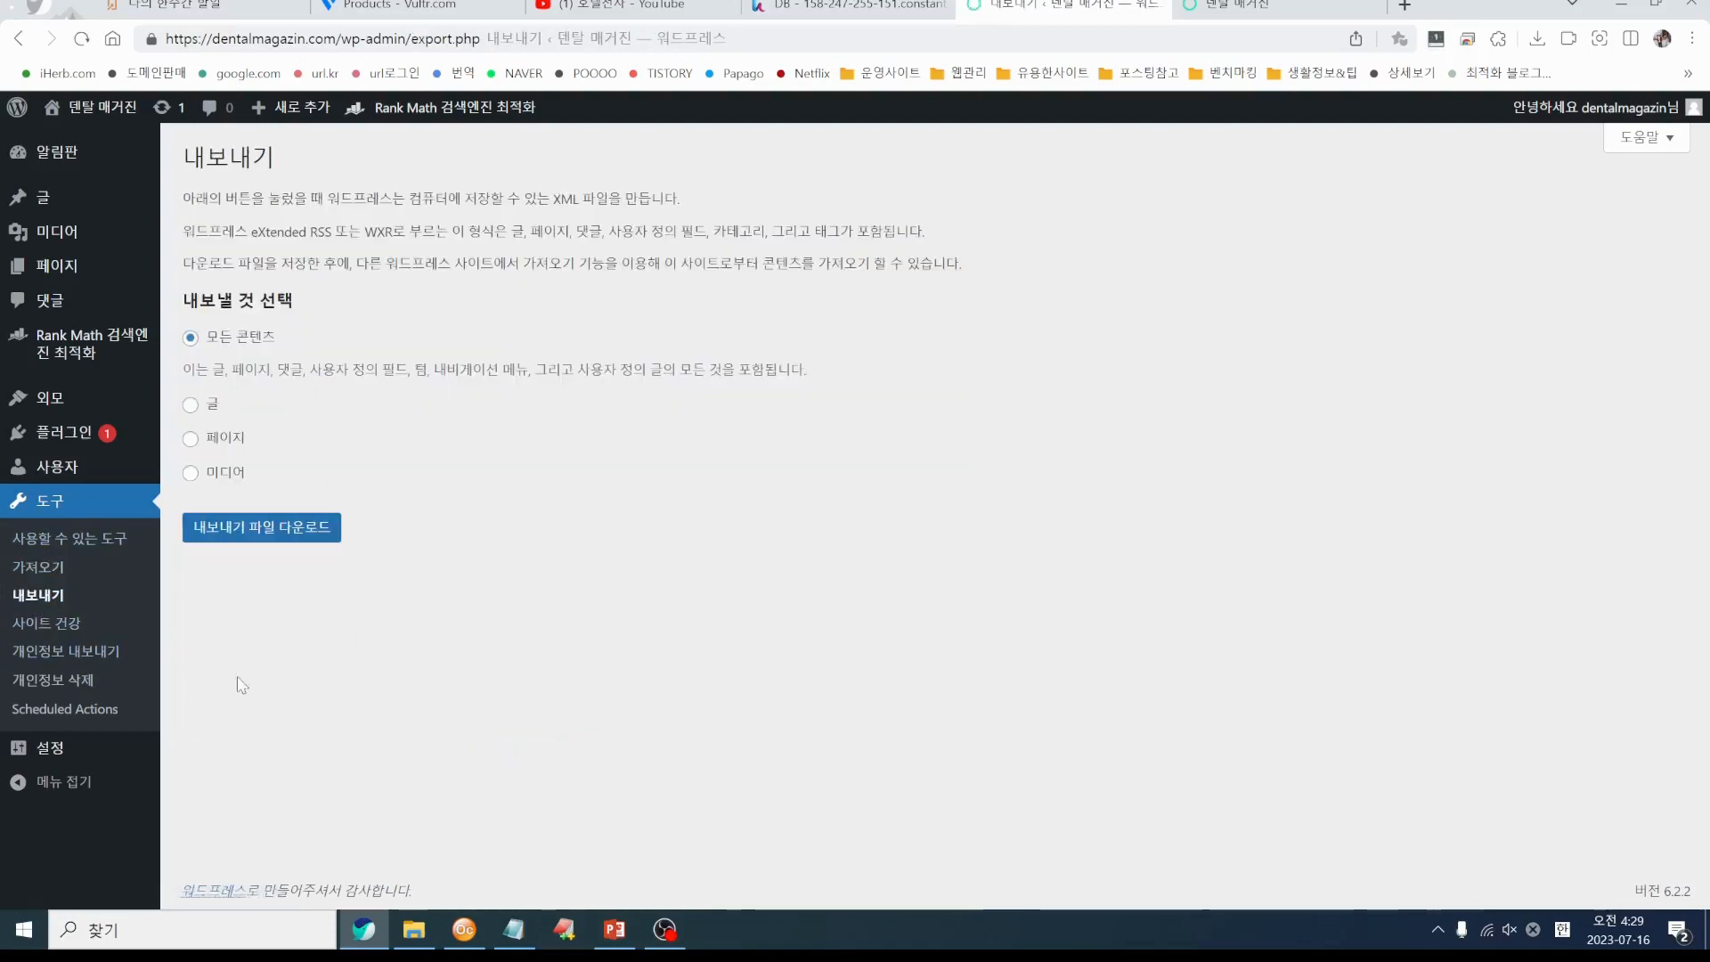
# Open the site health status and examine the security recommendation about removing inactive plugins
pyautogui.click(64, 621)
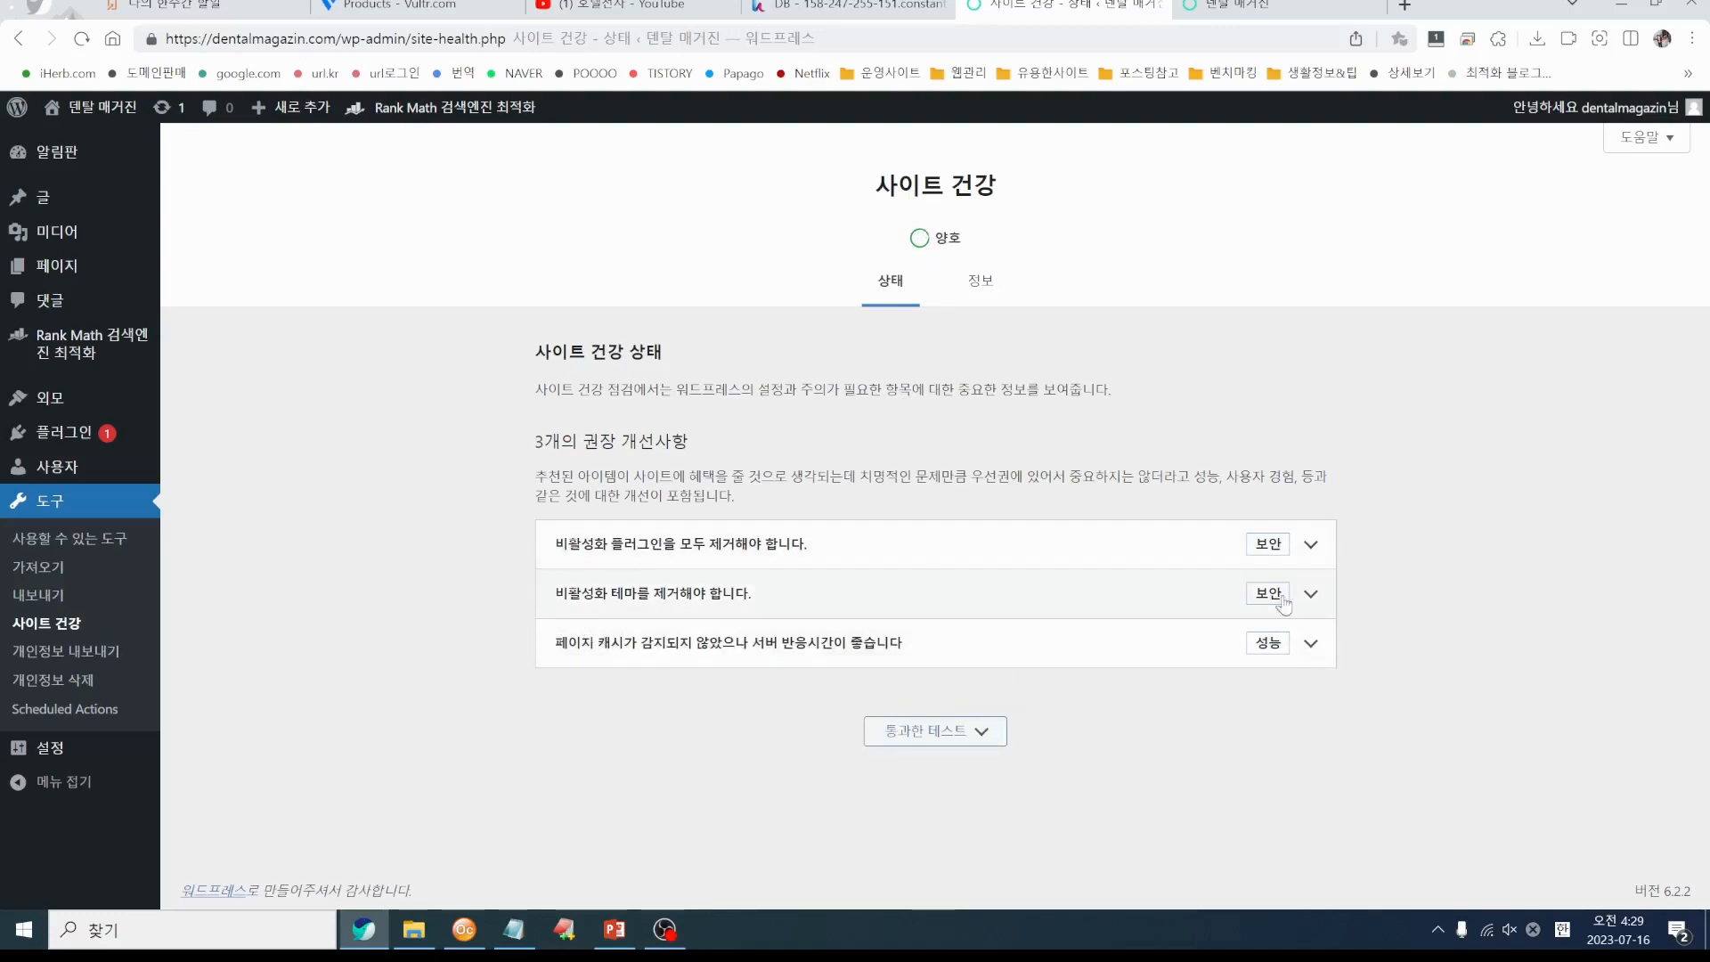
pyautogui.click(1311, 545)
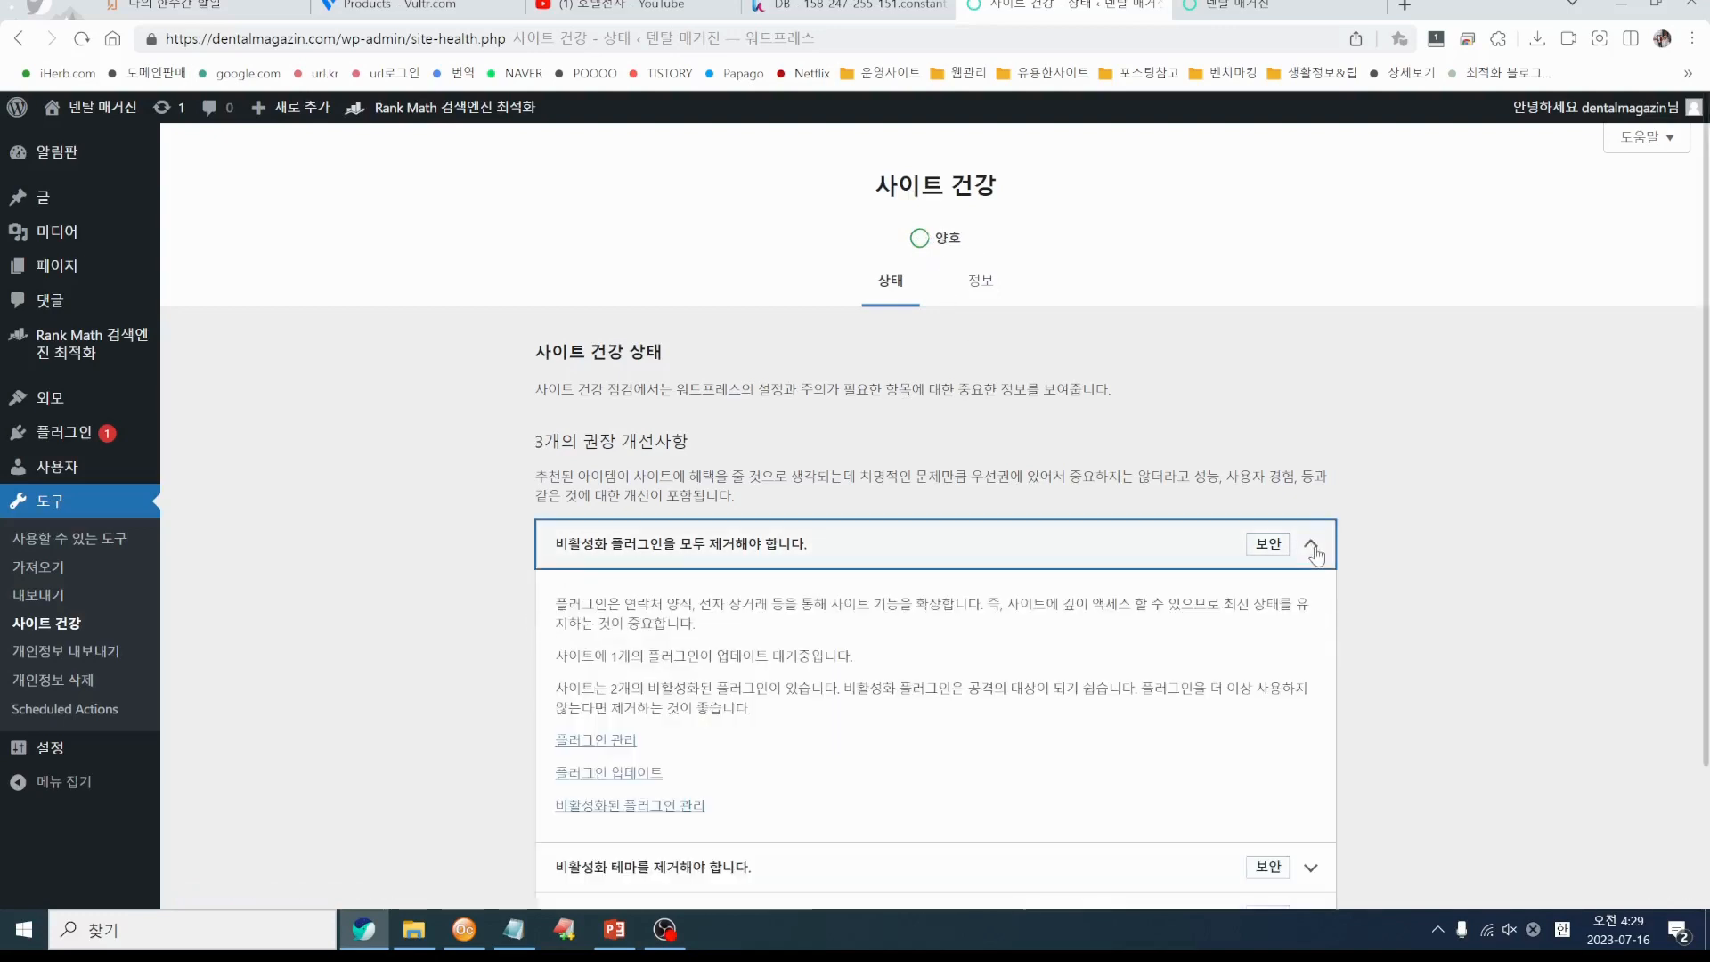
pyautogui.scroll(-1, 564, 350)
pyautogui.moveTo(532, 322); pyautogui.dragTo(714, 309)
pyautogui.click(714, 309)
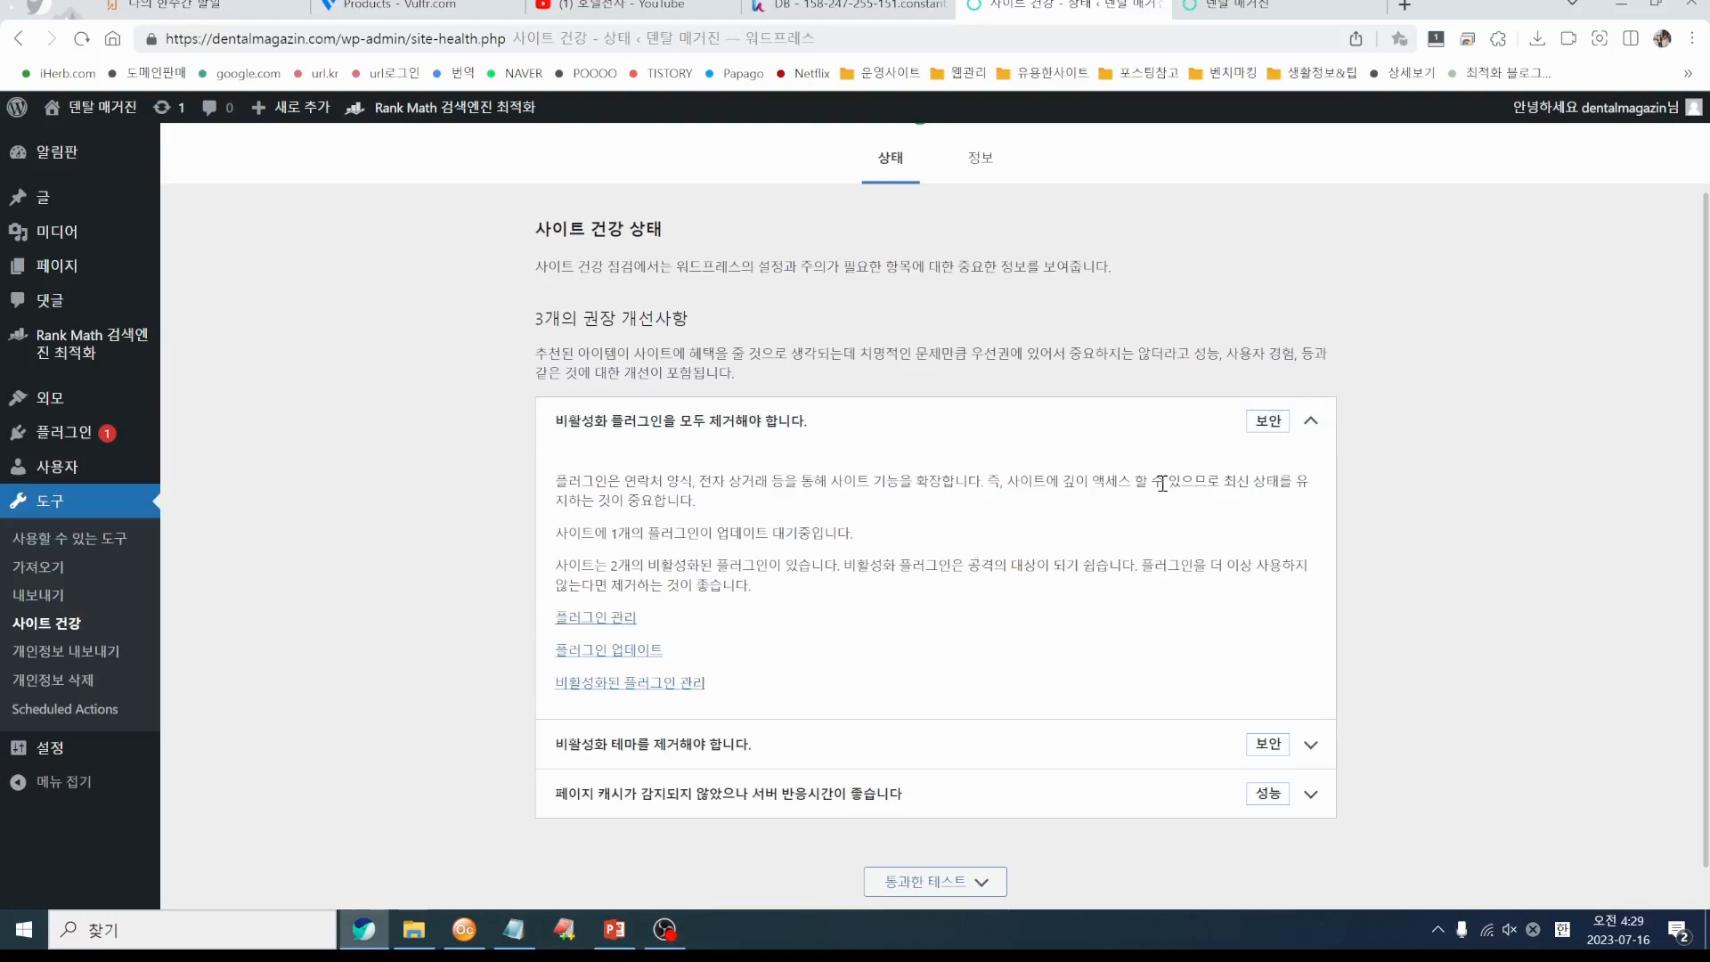
# Delete the inactive 안녕 달리 (Hello Dolly) plugin, activate Akismet Anti-Spam, and return to the installed plugins list
pyautogui.click(61, 443)
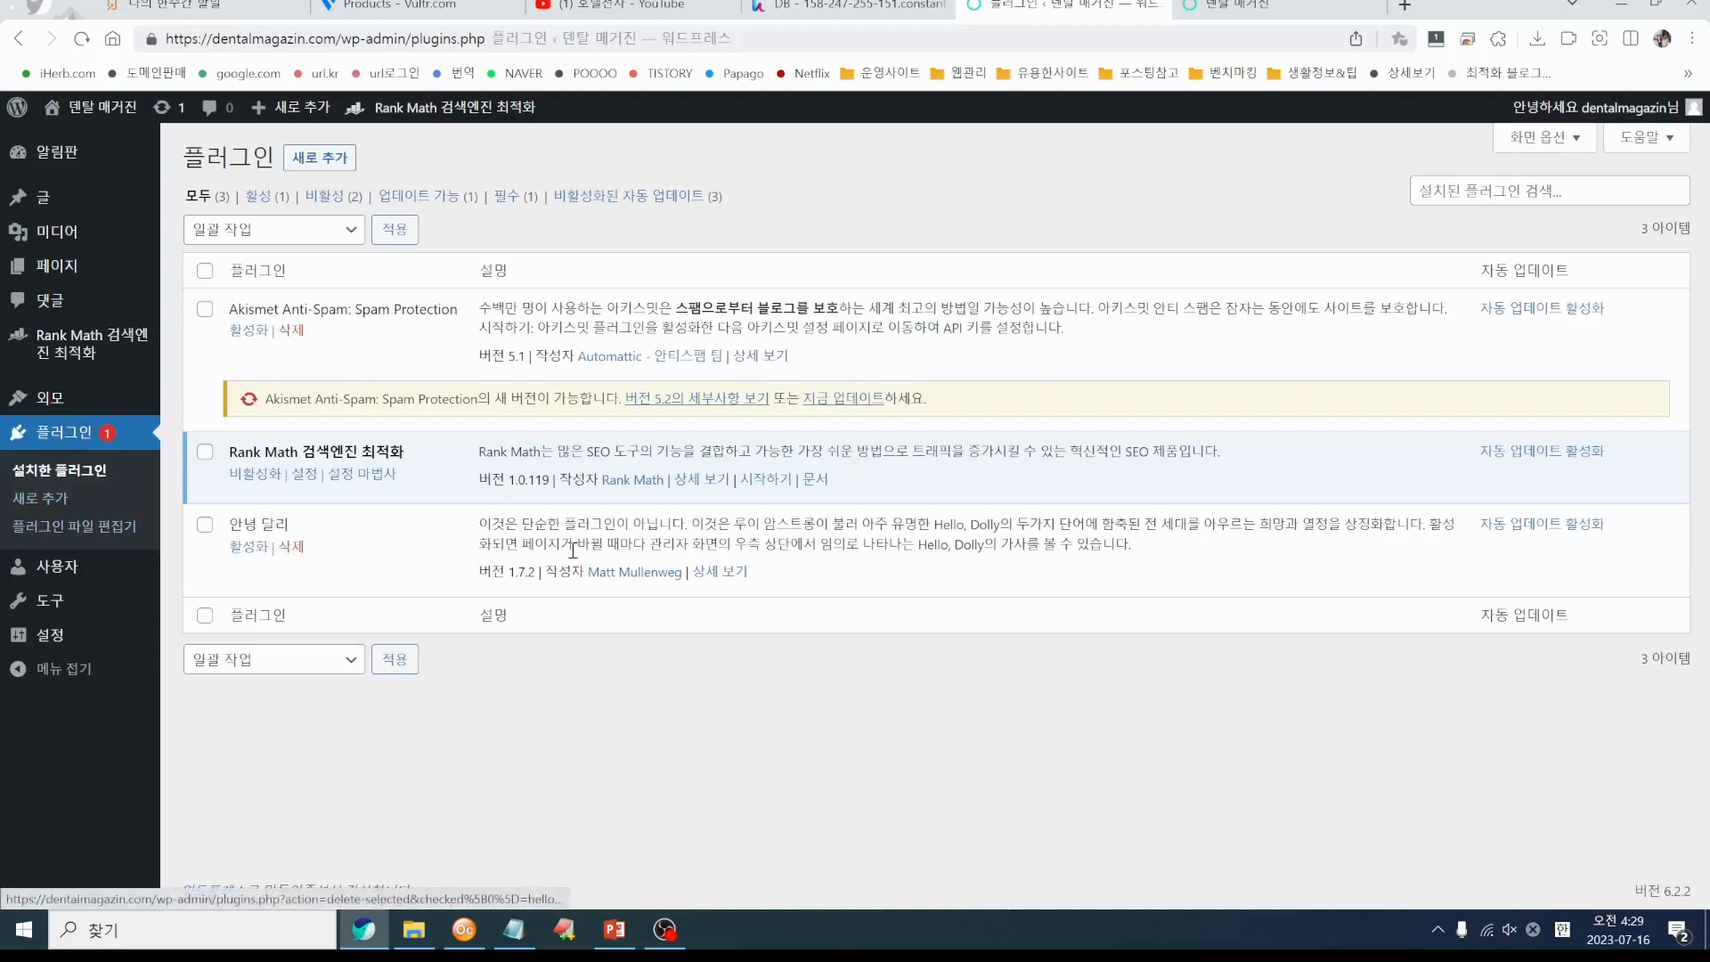
pyautogui.click(292, 546)
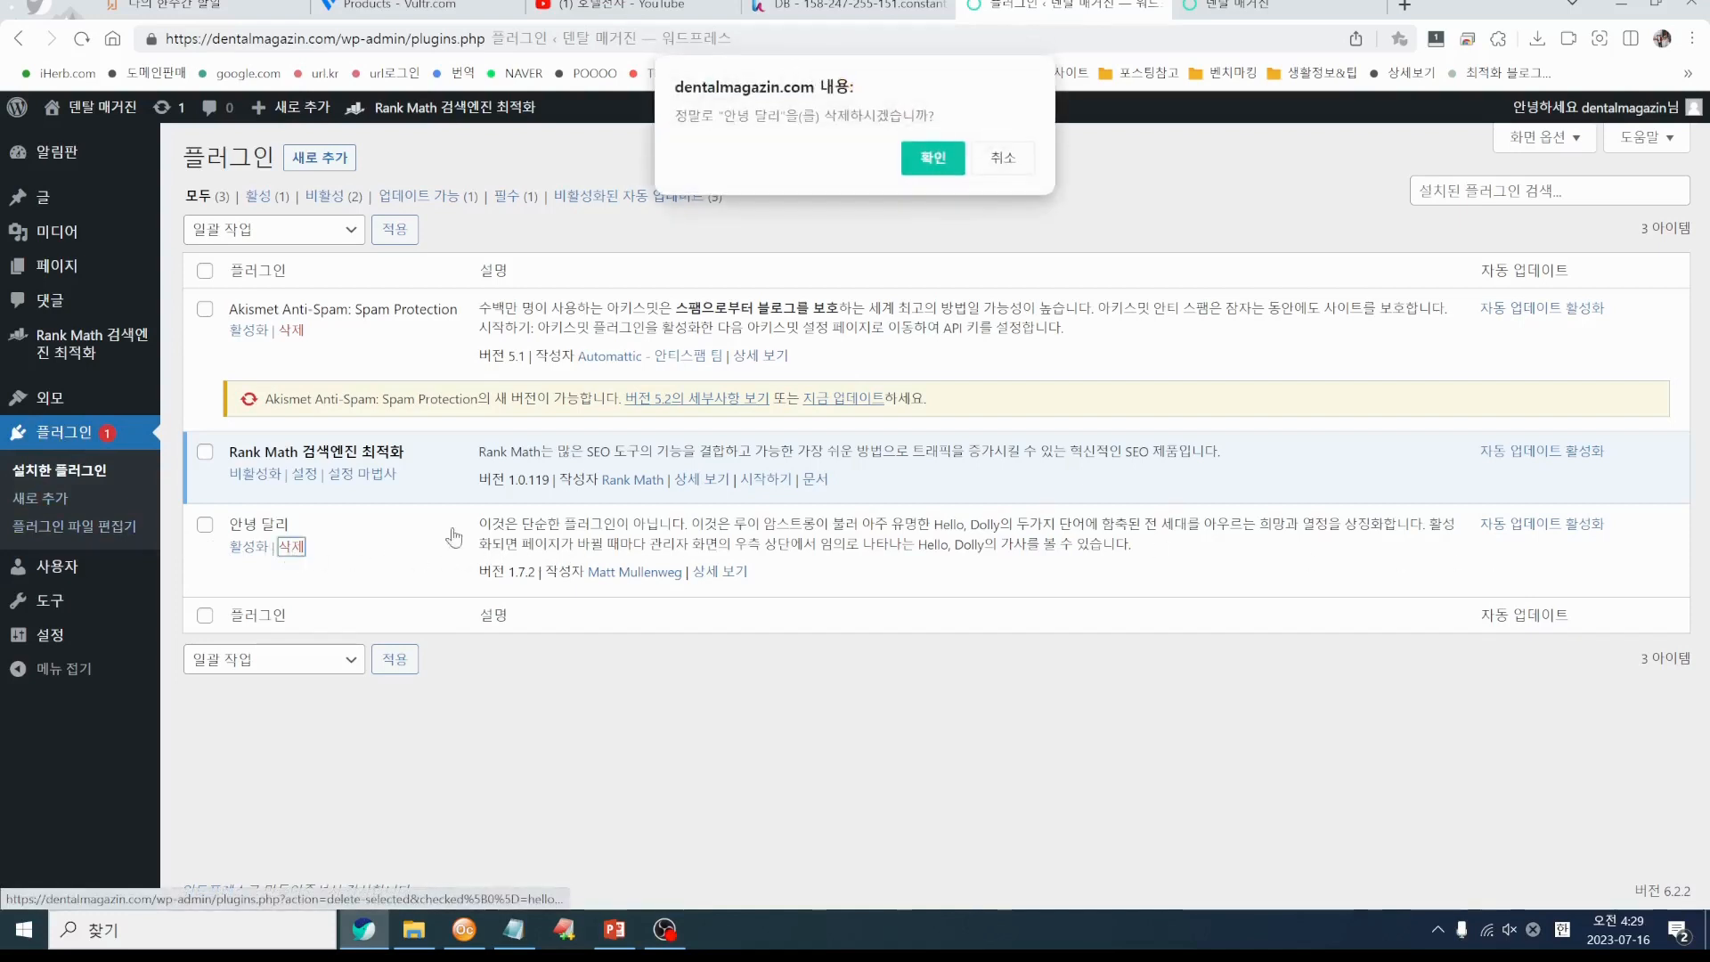
pyautogui.click(931, 144)
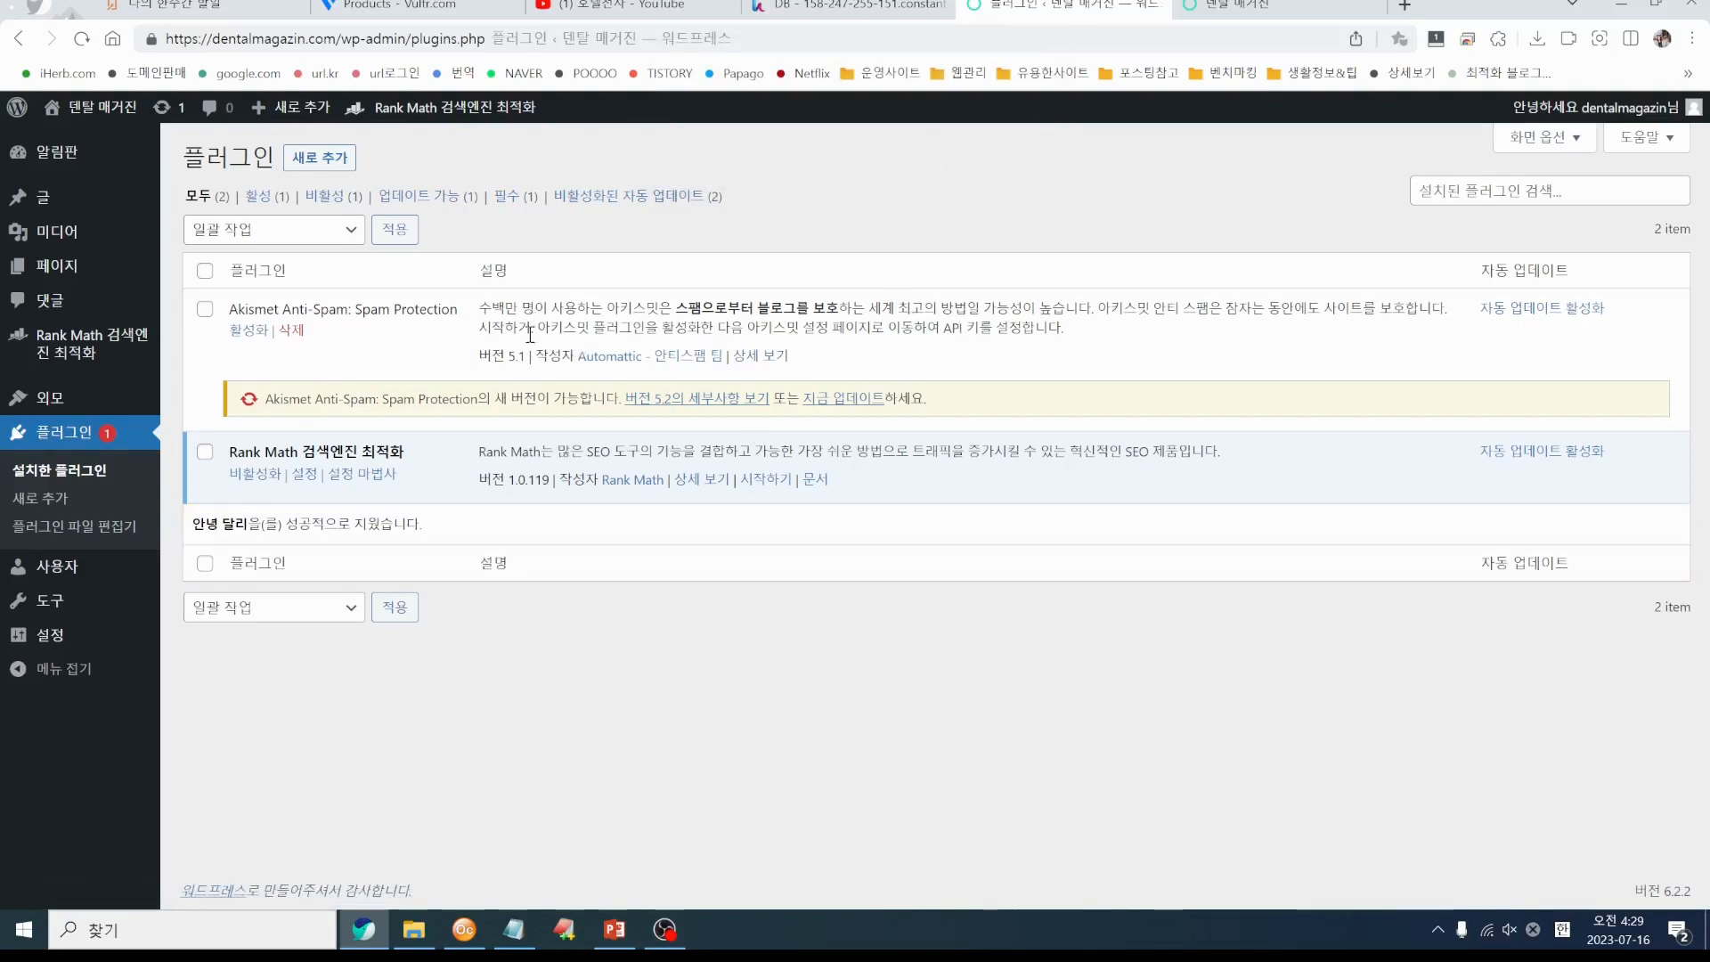
pyautogui.click(254, 332)
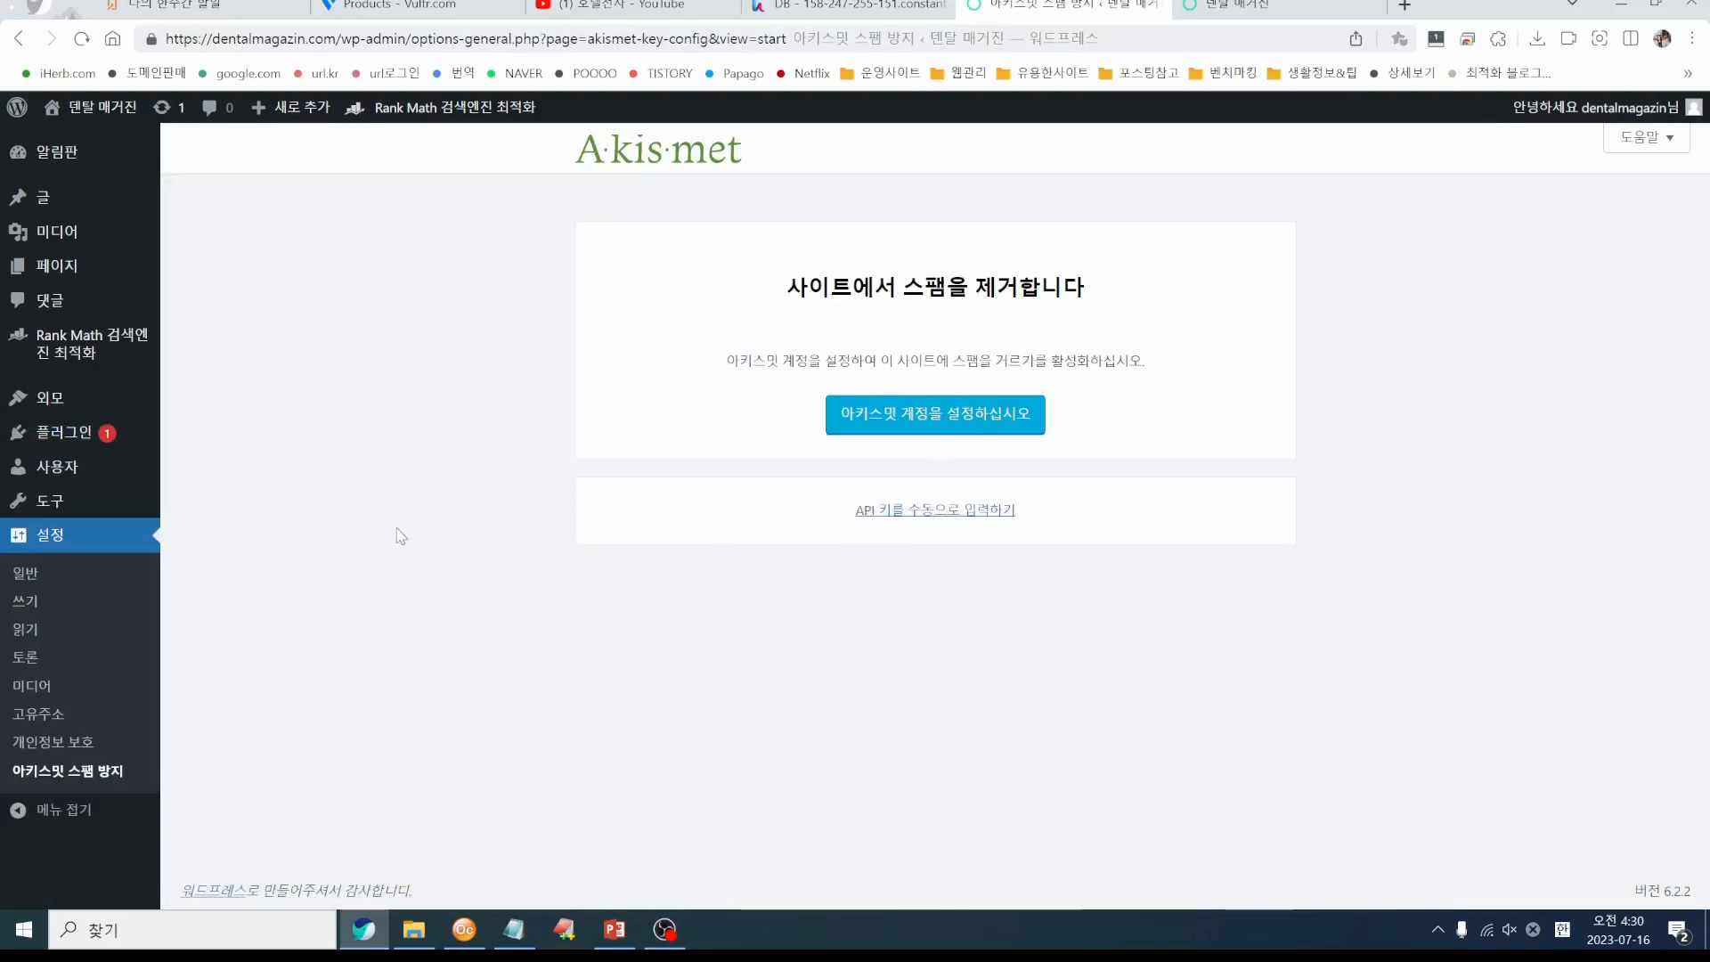
pyautogui.click(65, 443)
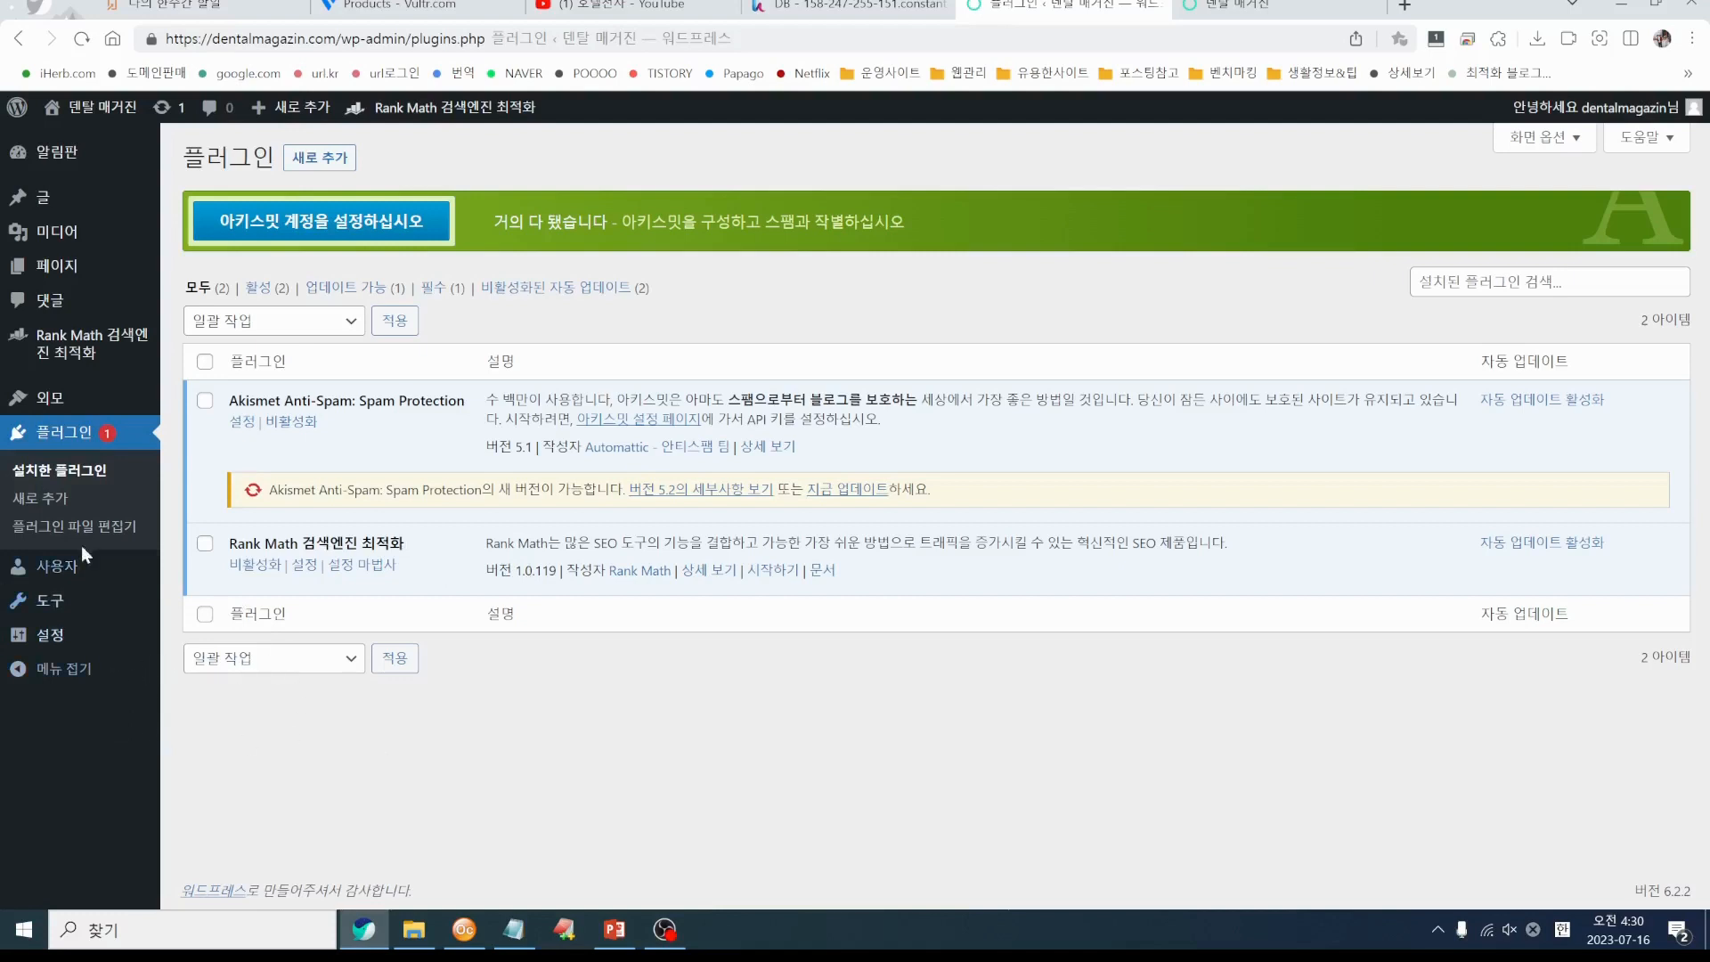
# Recheck the site health status and examine the recommendation about removing inactive themes
pyautogui.moveTo(52, 601)
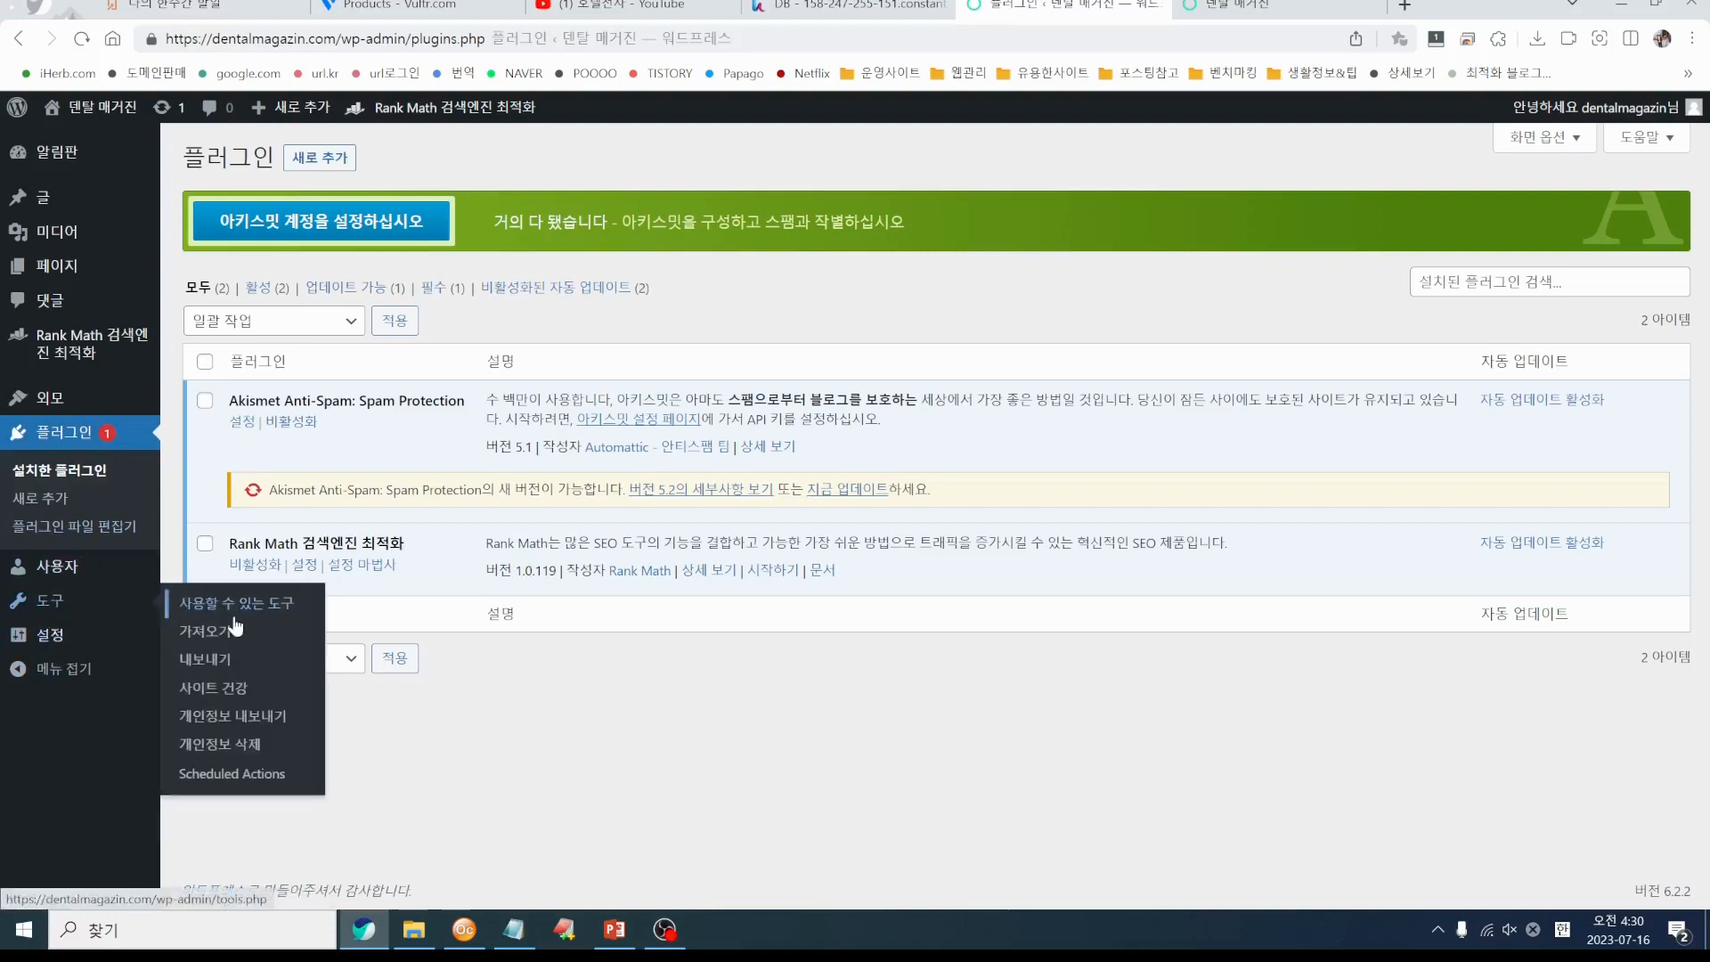
pyautogui.click(224, 691)
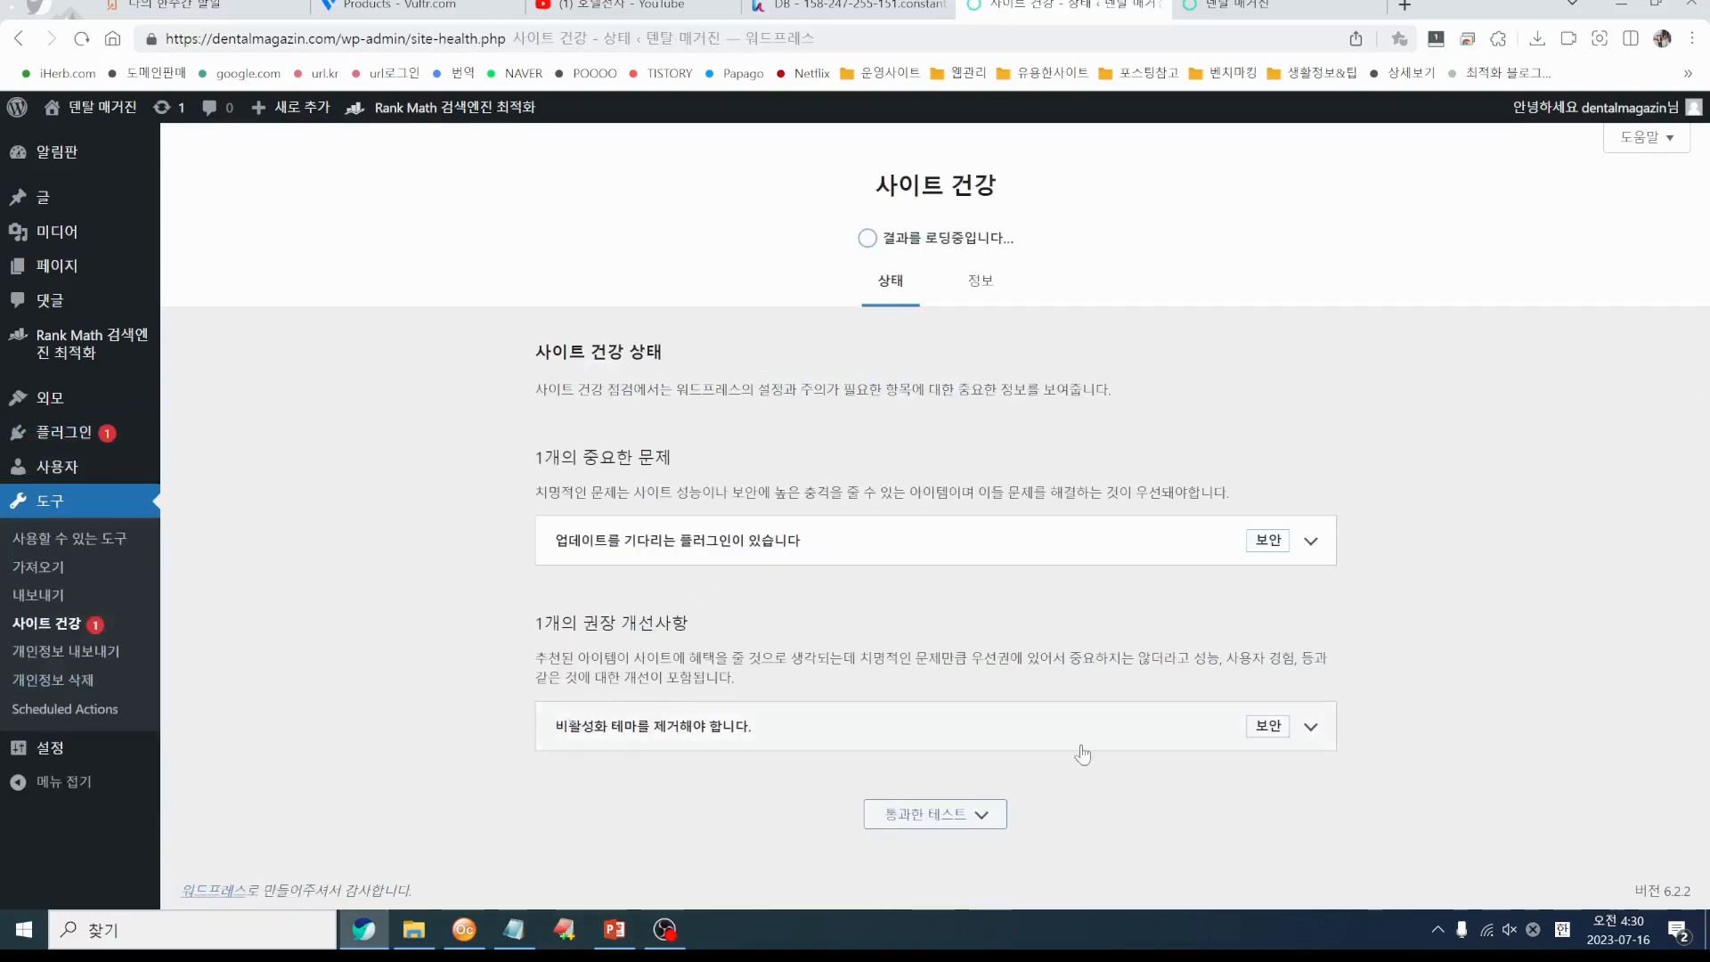
pyautogui.click(1305, 748)
pyautogui.scroll(-2, 699, 654)
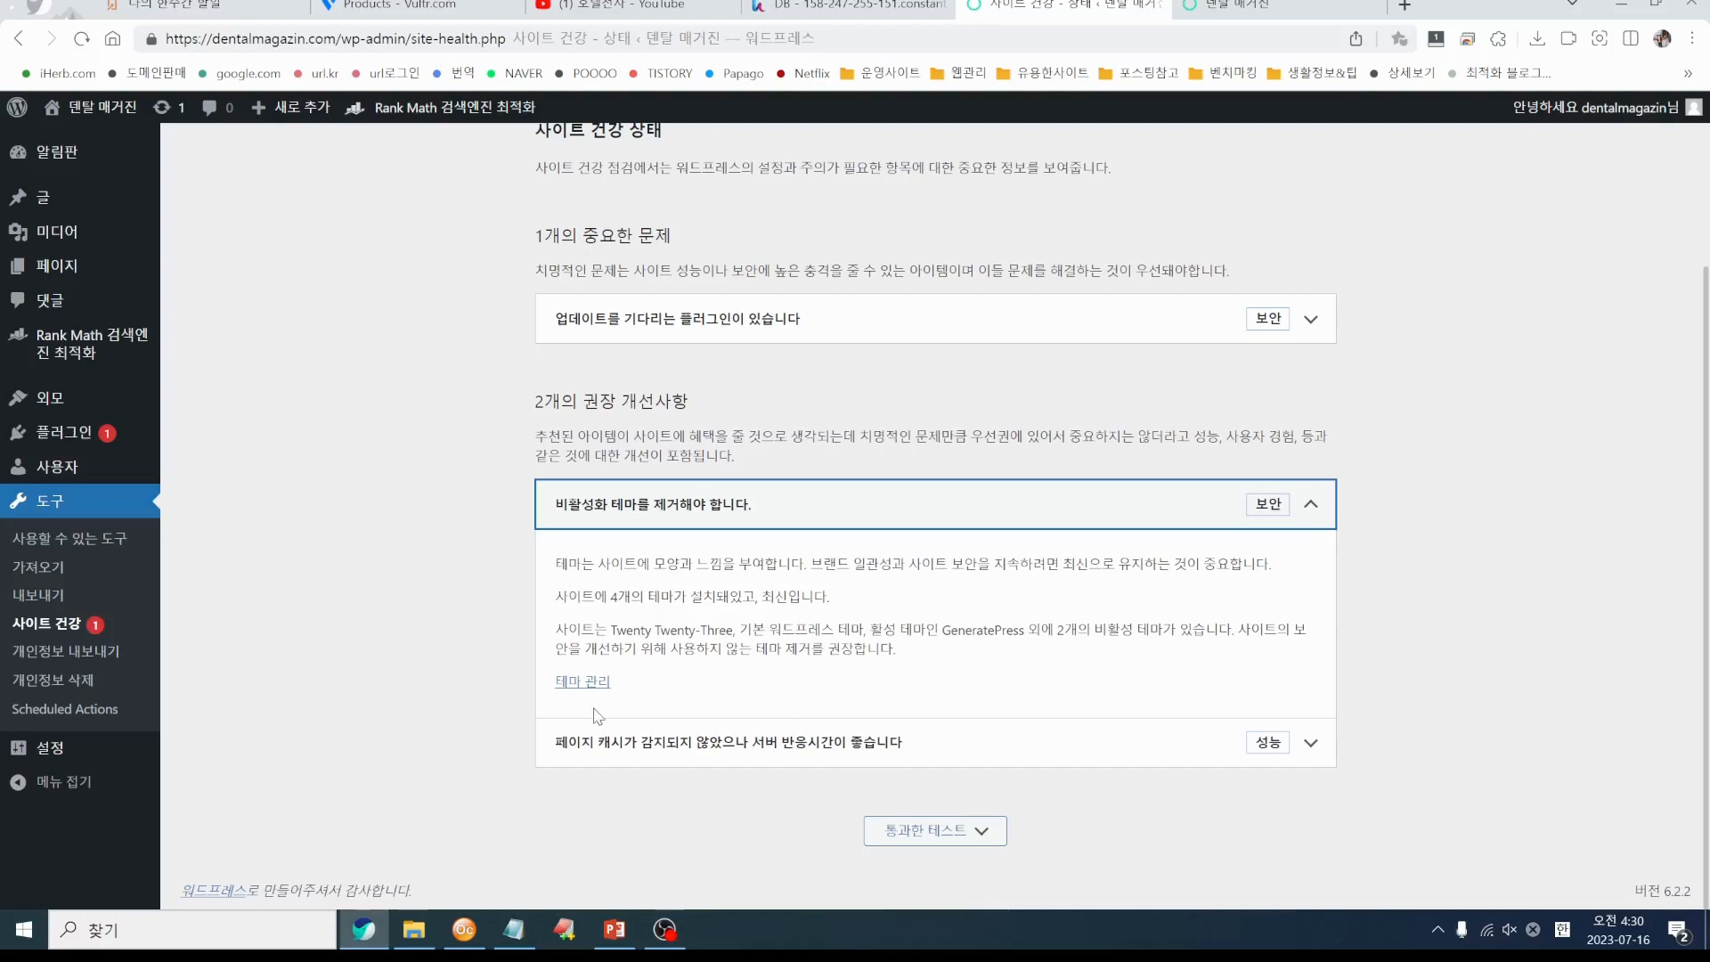
# Open theme management from the site health recommendation and delete the inactive Twenty Twenty-One and Twenty Twenty-Three themes
pyautogui.click(580, 684)
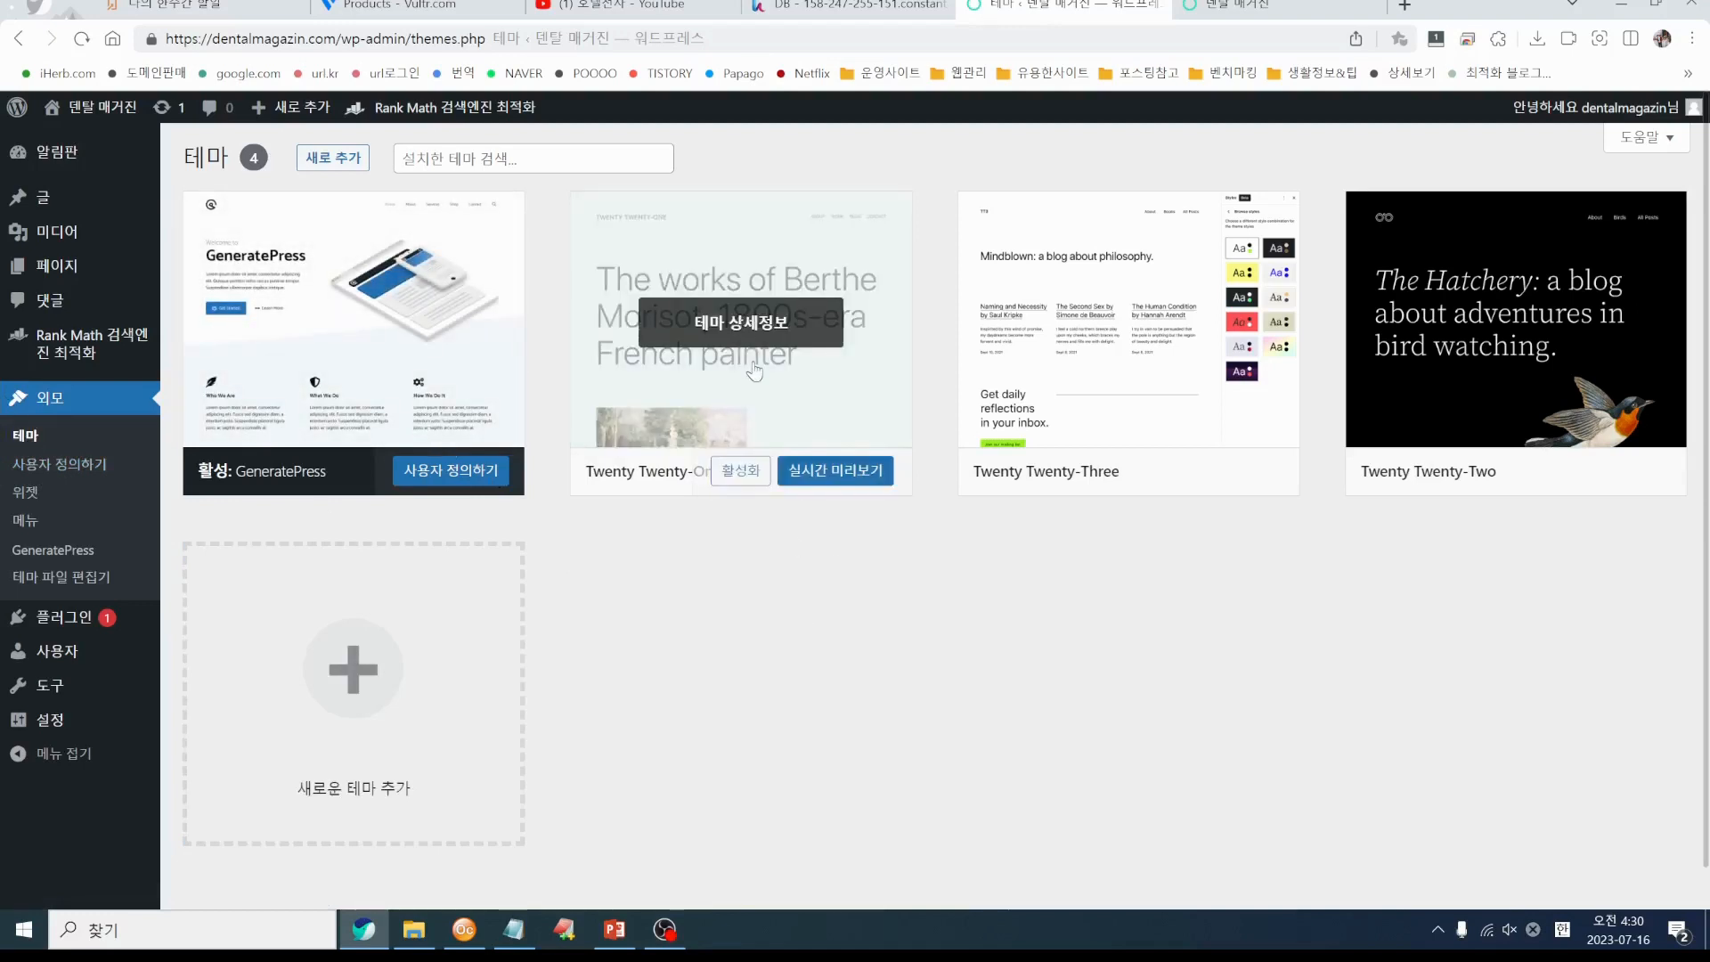
pyautogui.click(741, 325)
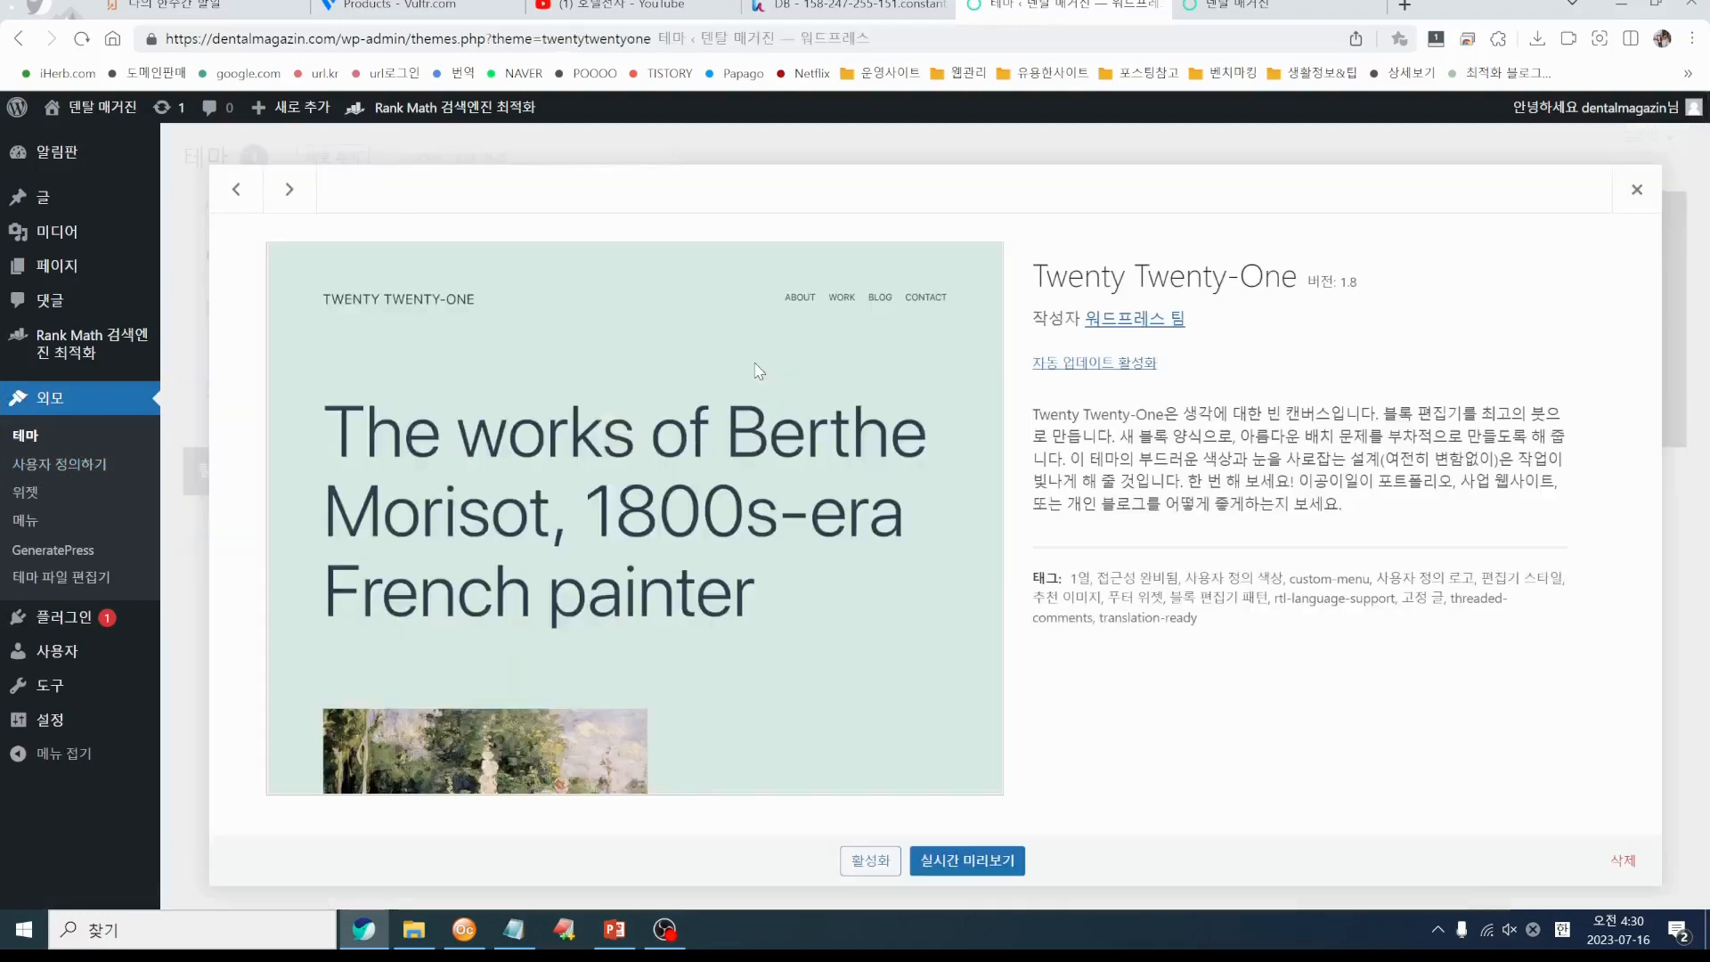
pyautogui.click(1623, 861)
pyautogui.click(933, 200)
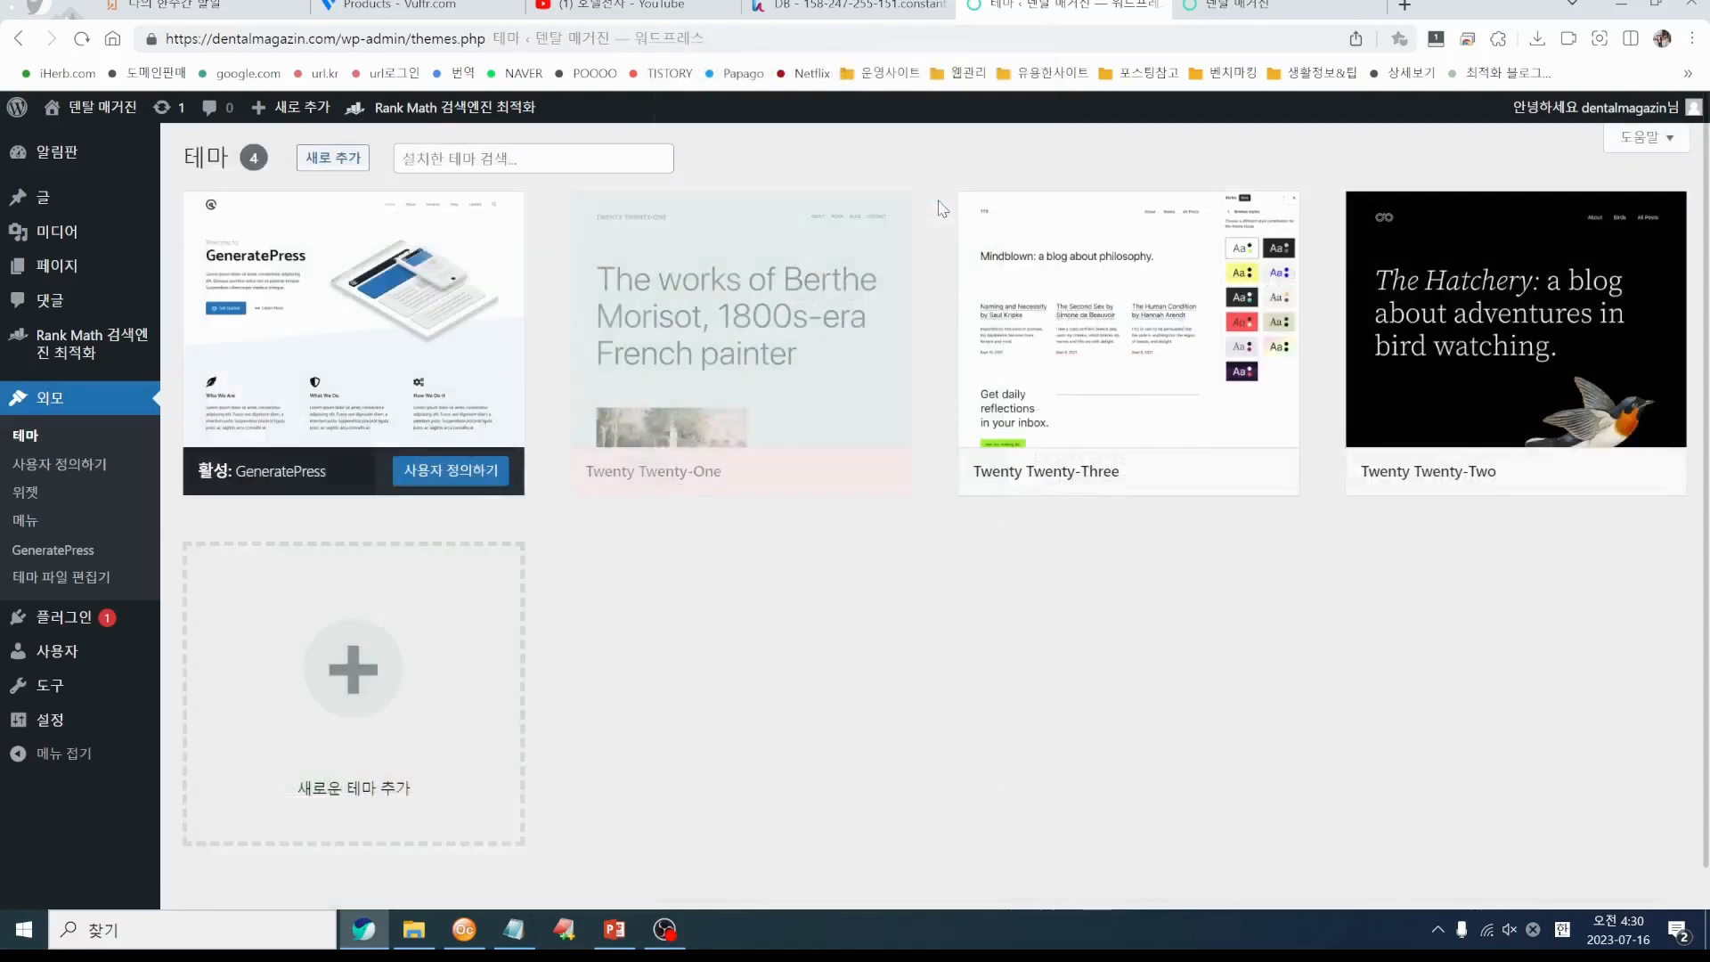
pyautogui.click(709, 387)
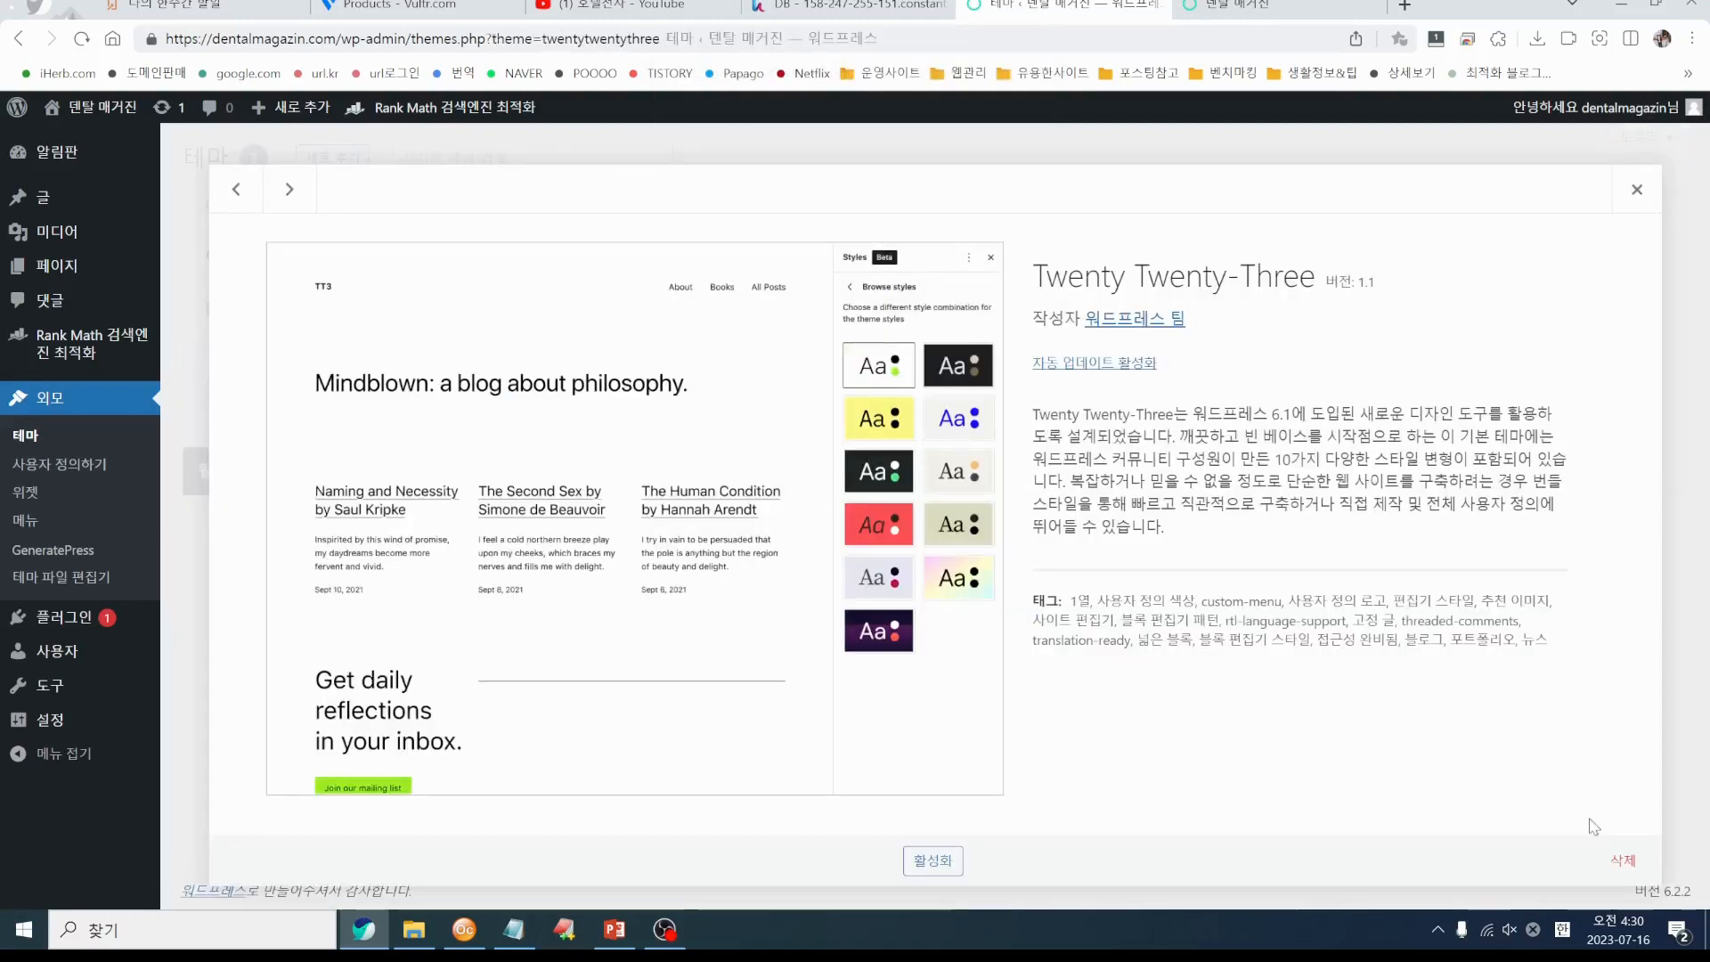
pyautogui.click(1623, 860)
pyautogui.click(931, 199)
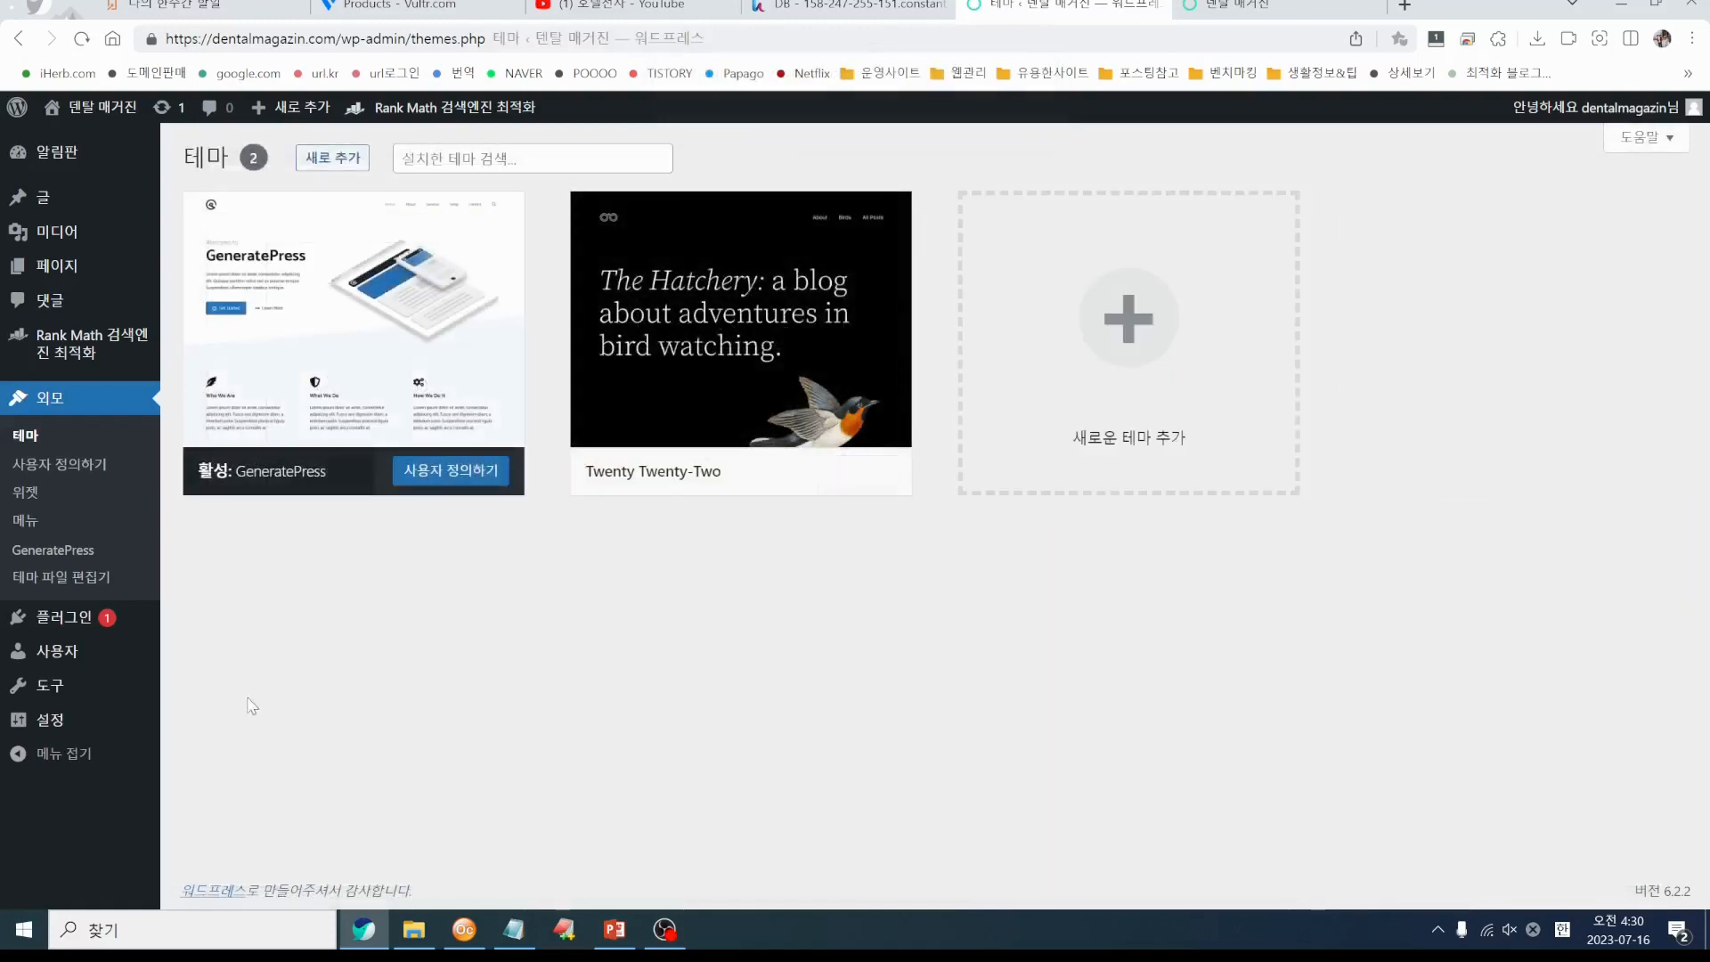
pyautogui.moveTo(679, 489)
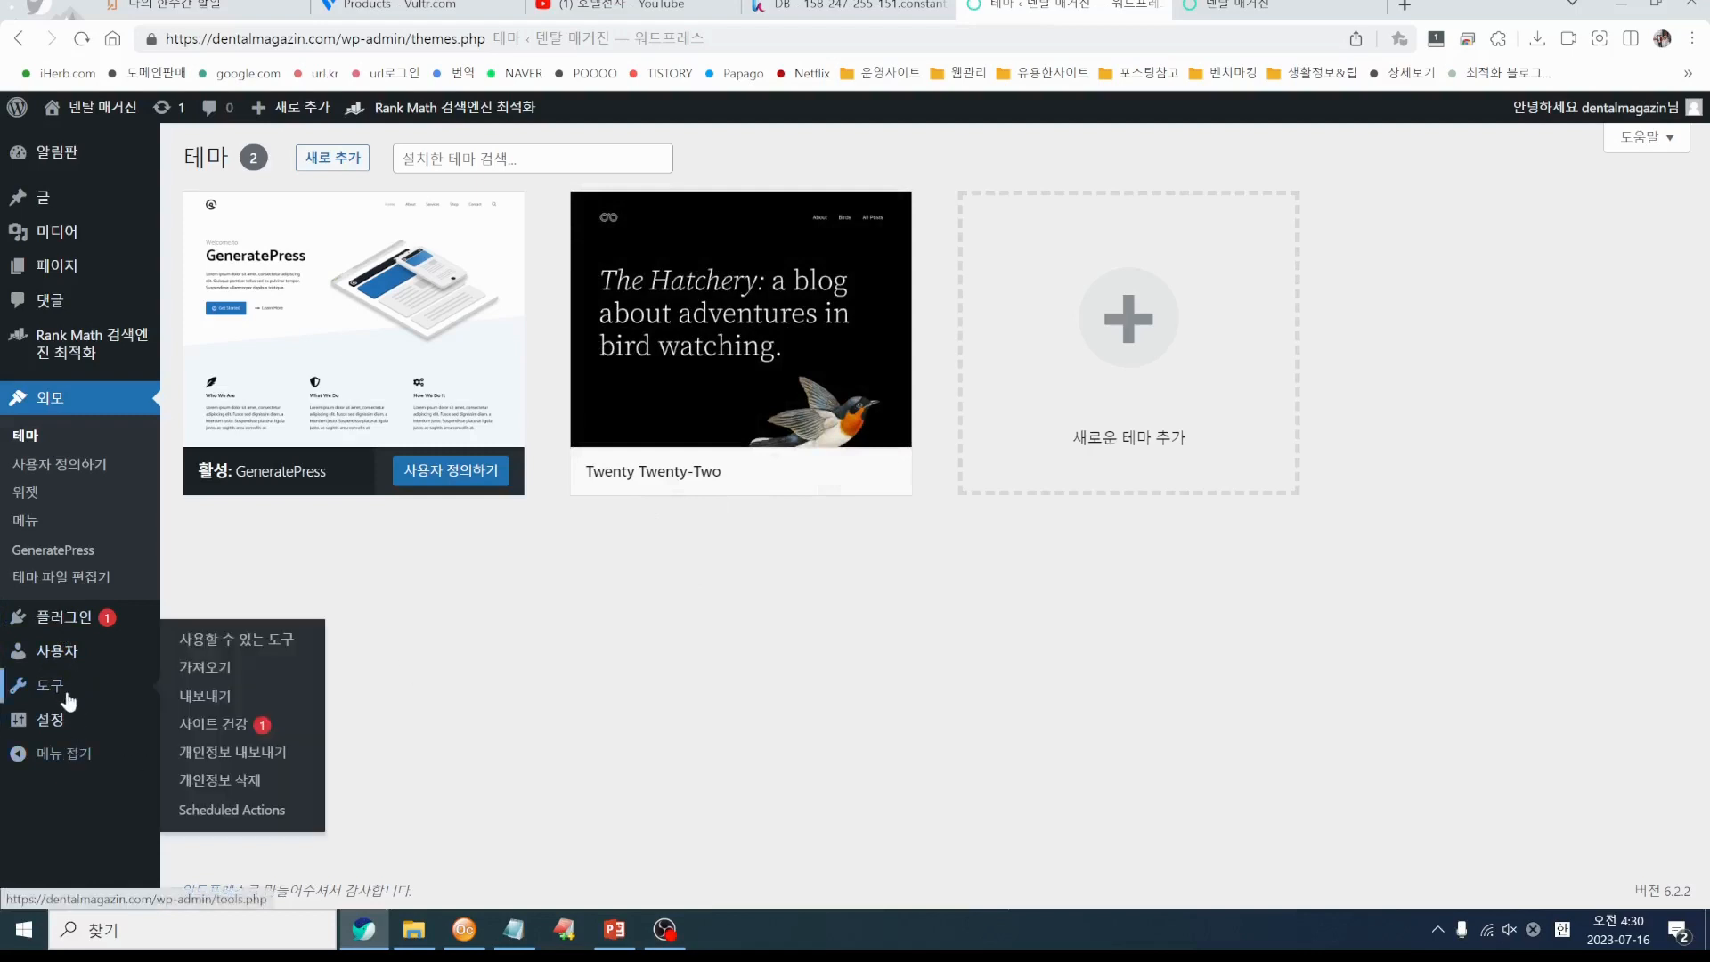
# Recheck the site health status and examine the performance recommendation about page cache and server response time
pyautogui.moveTo(55, 694)
pyautogui.moveTo(751, 419)
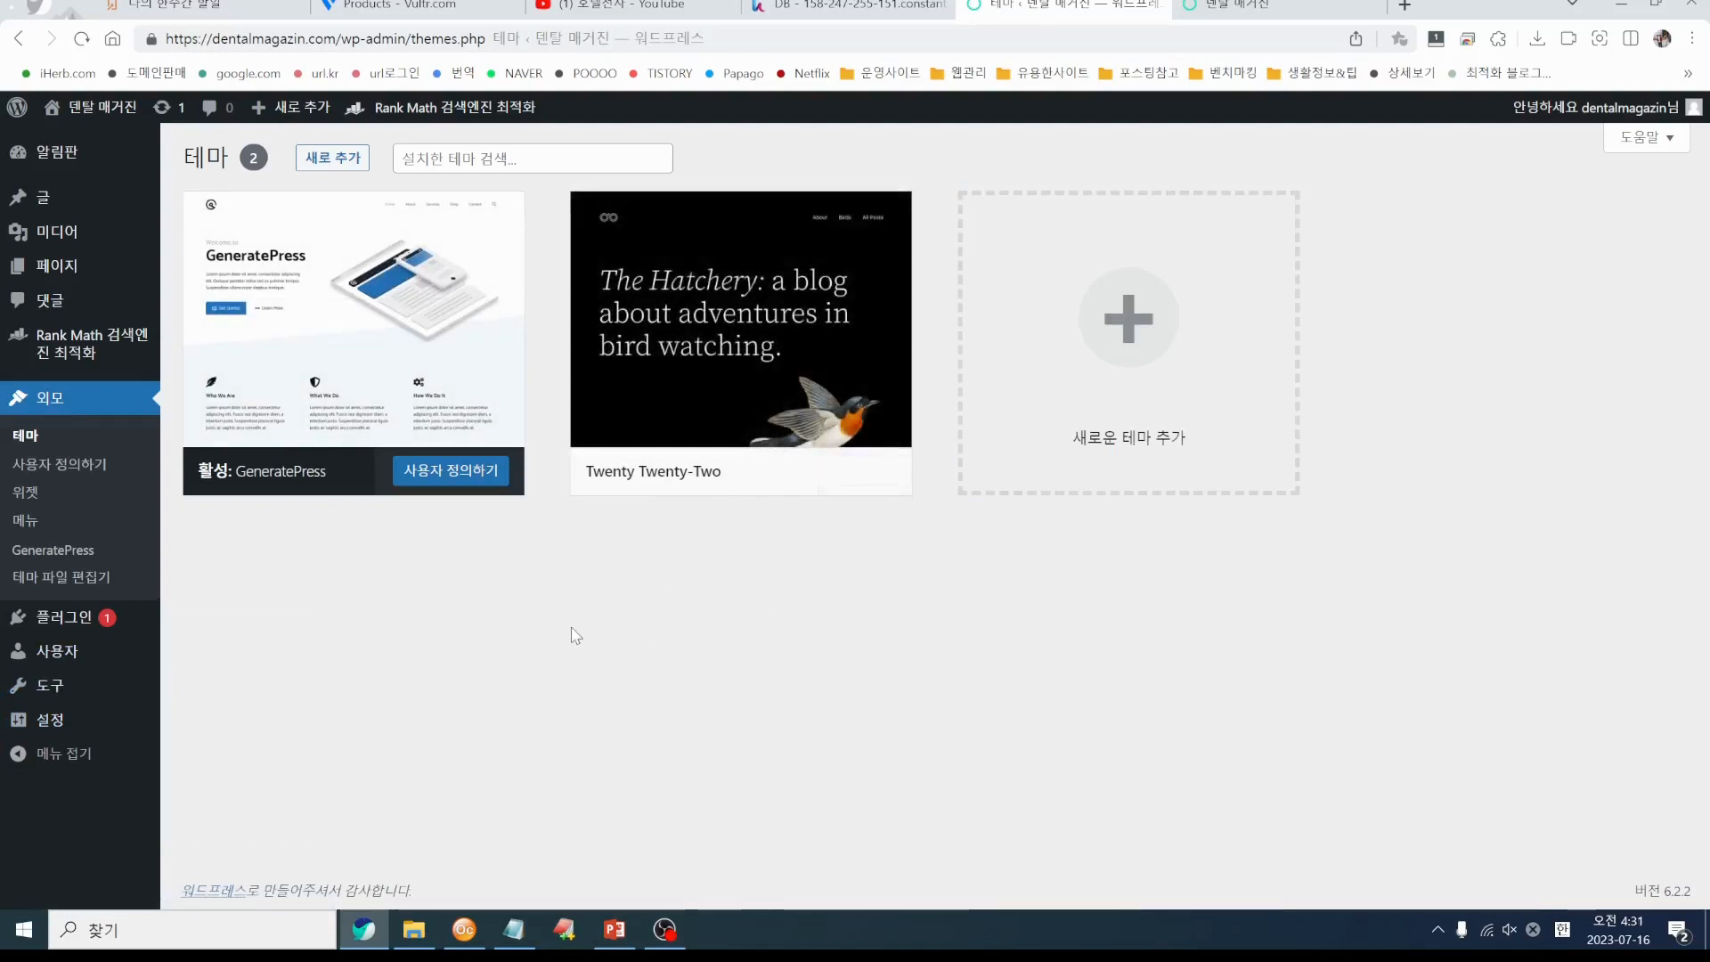
pyautogui.moveTo(507, 356)
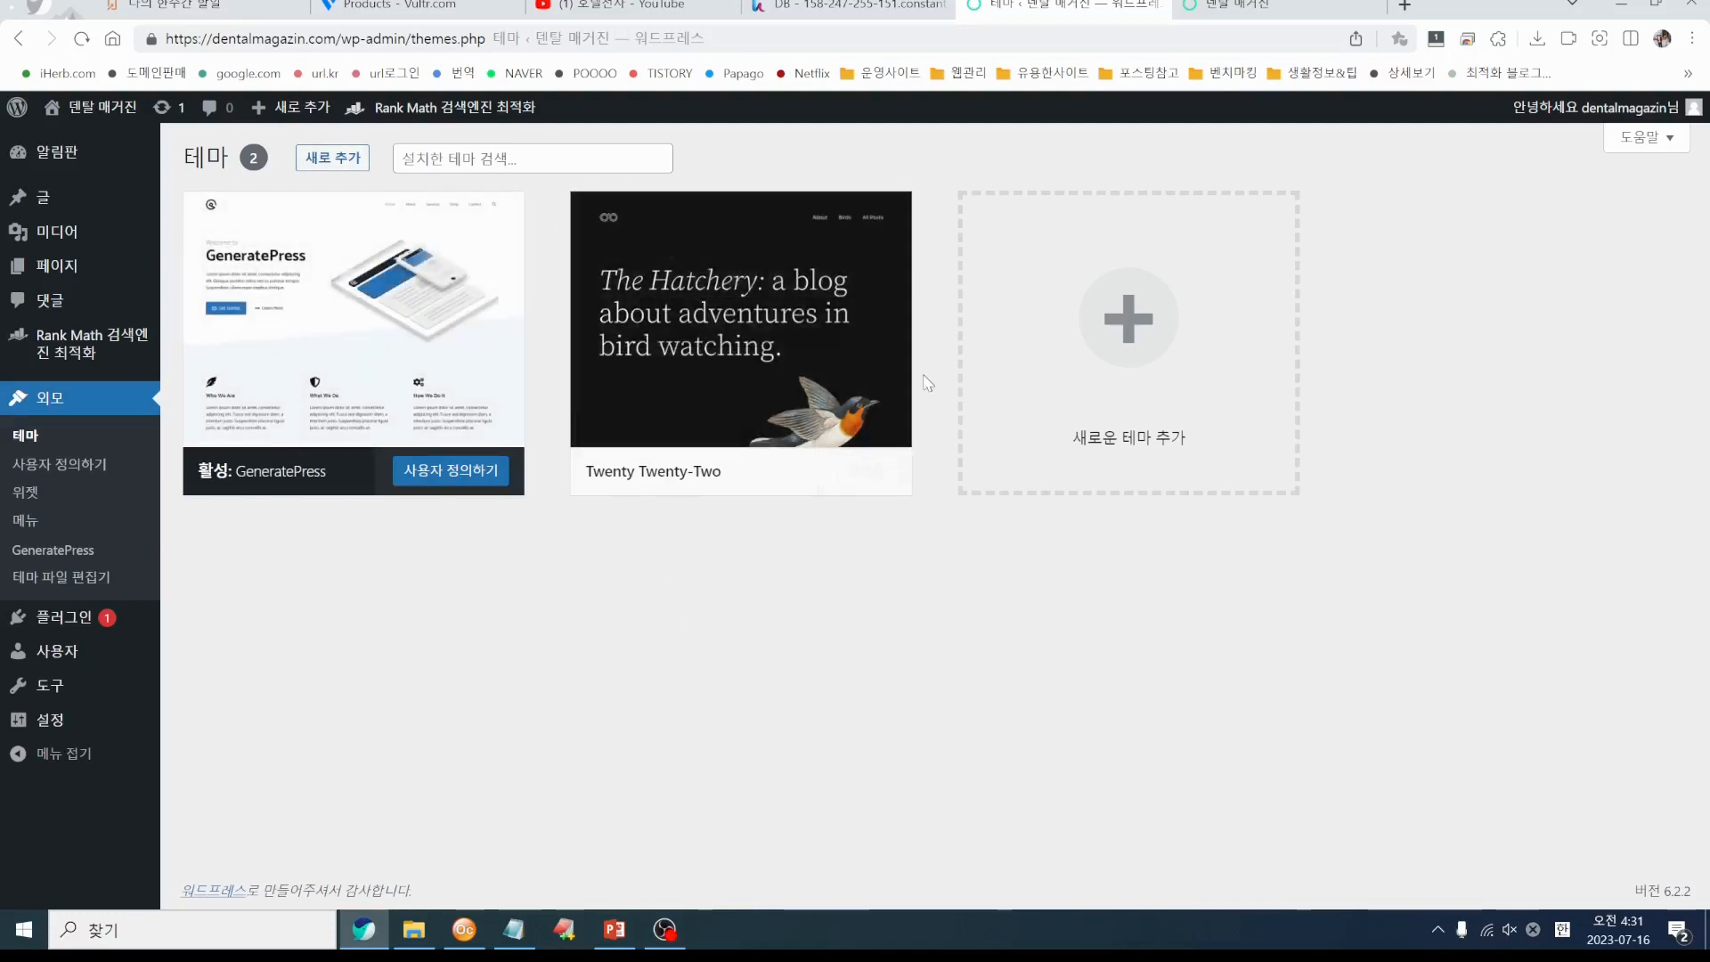
pyautogui.moveTo(585, 323)
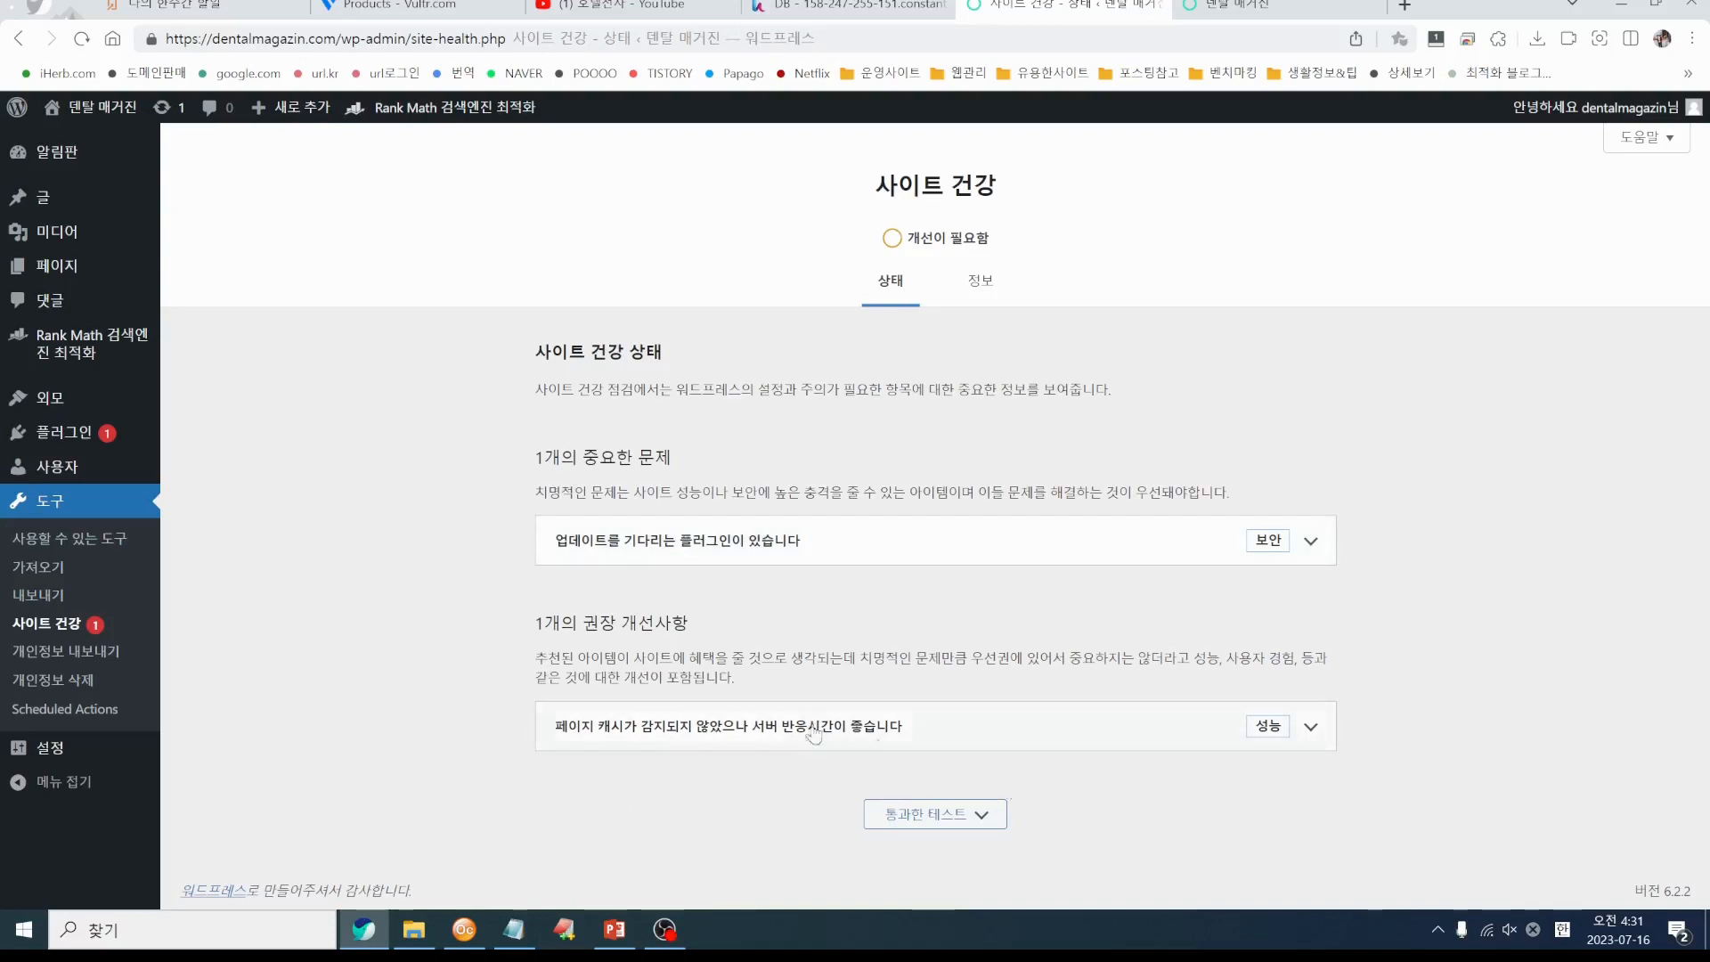
pyautogui.click(1317, 736)
pyautogui.scroll(-3, 1398, 741)
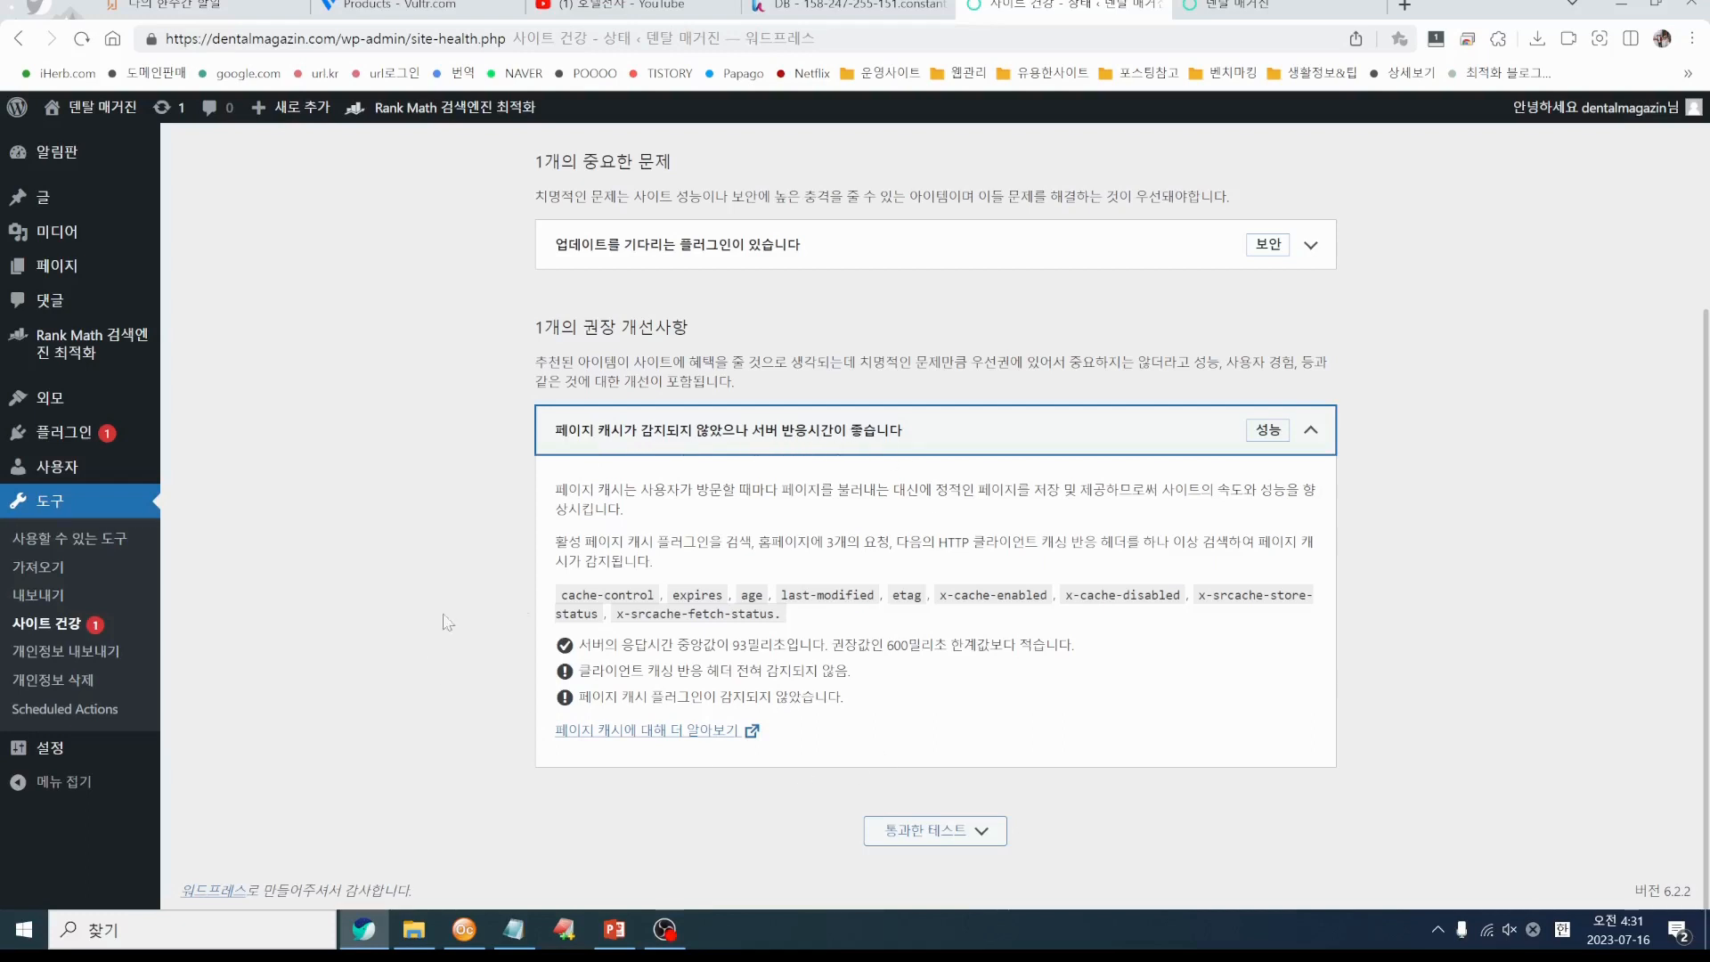
pyautogui.click(1313, 438)
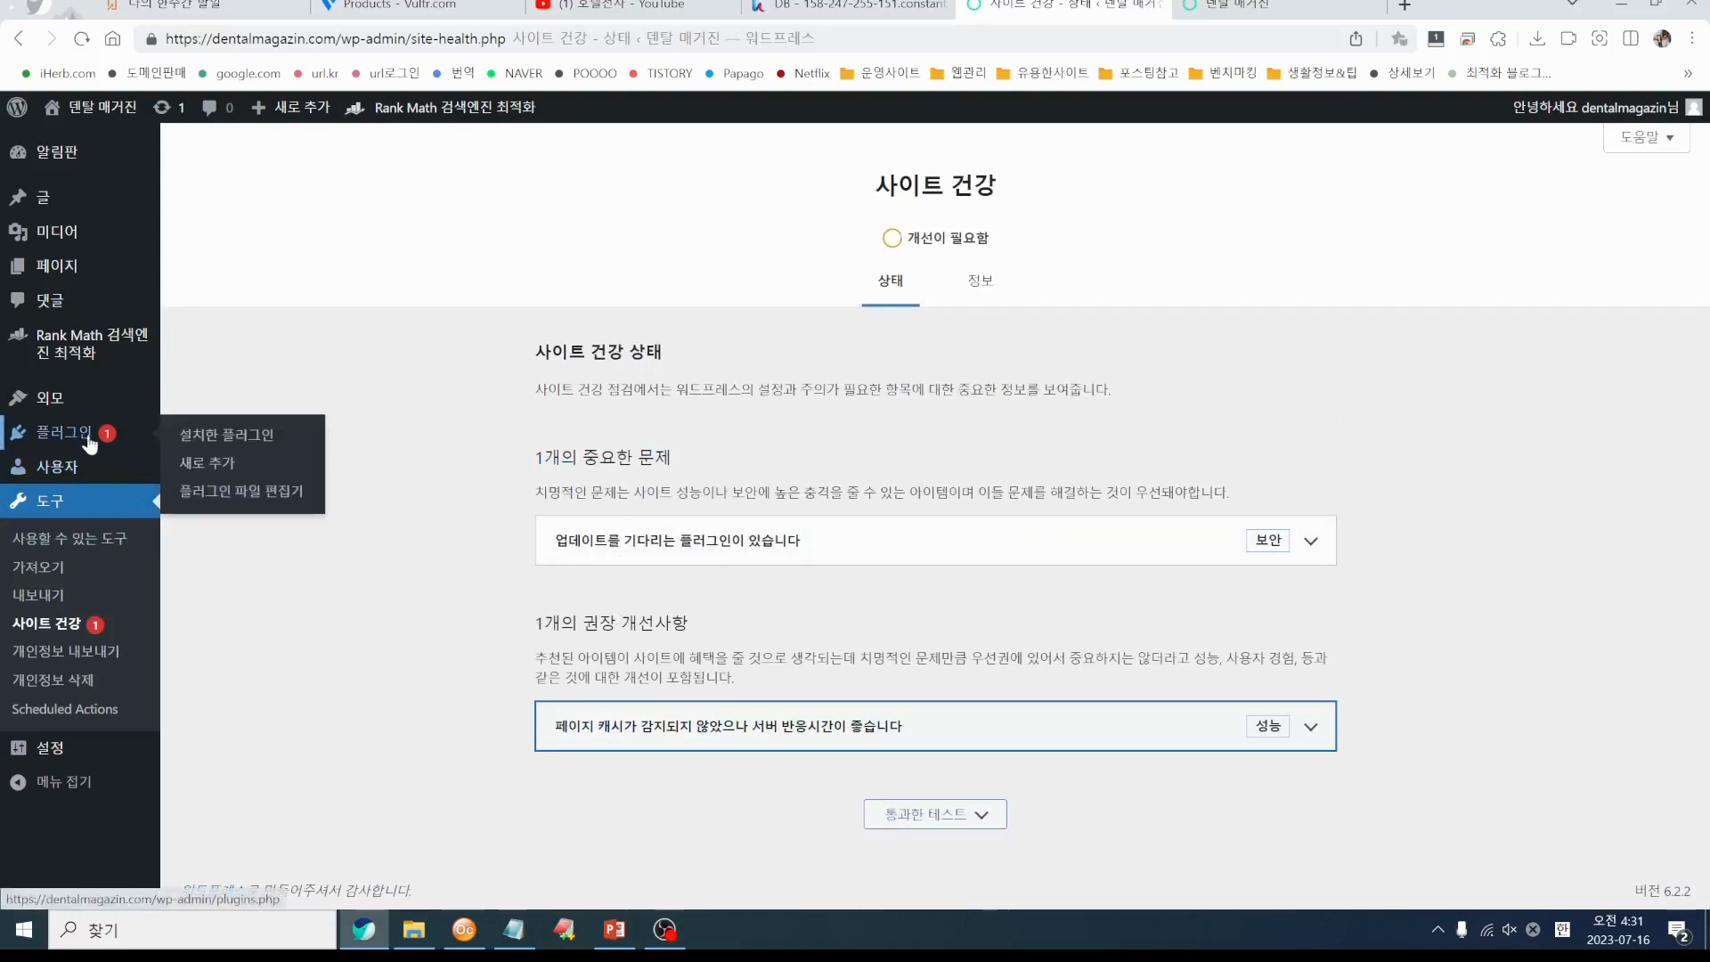
# Open the installed plugins list and update the Akismet Anti-Spam plugin to version 5.2
pyautogui.click(76, 657)
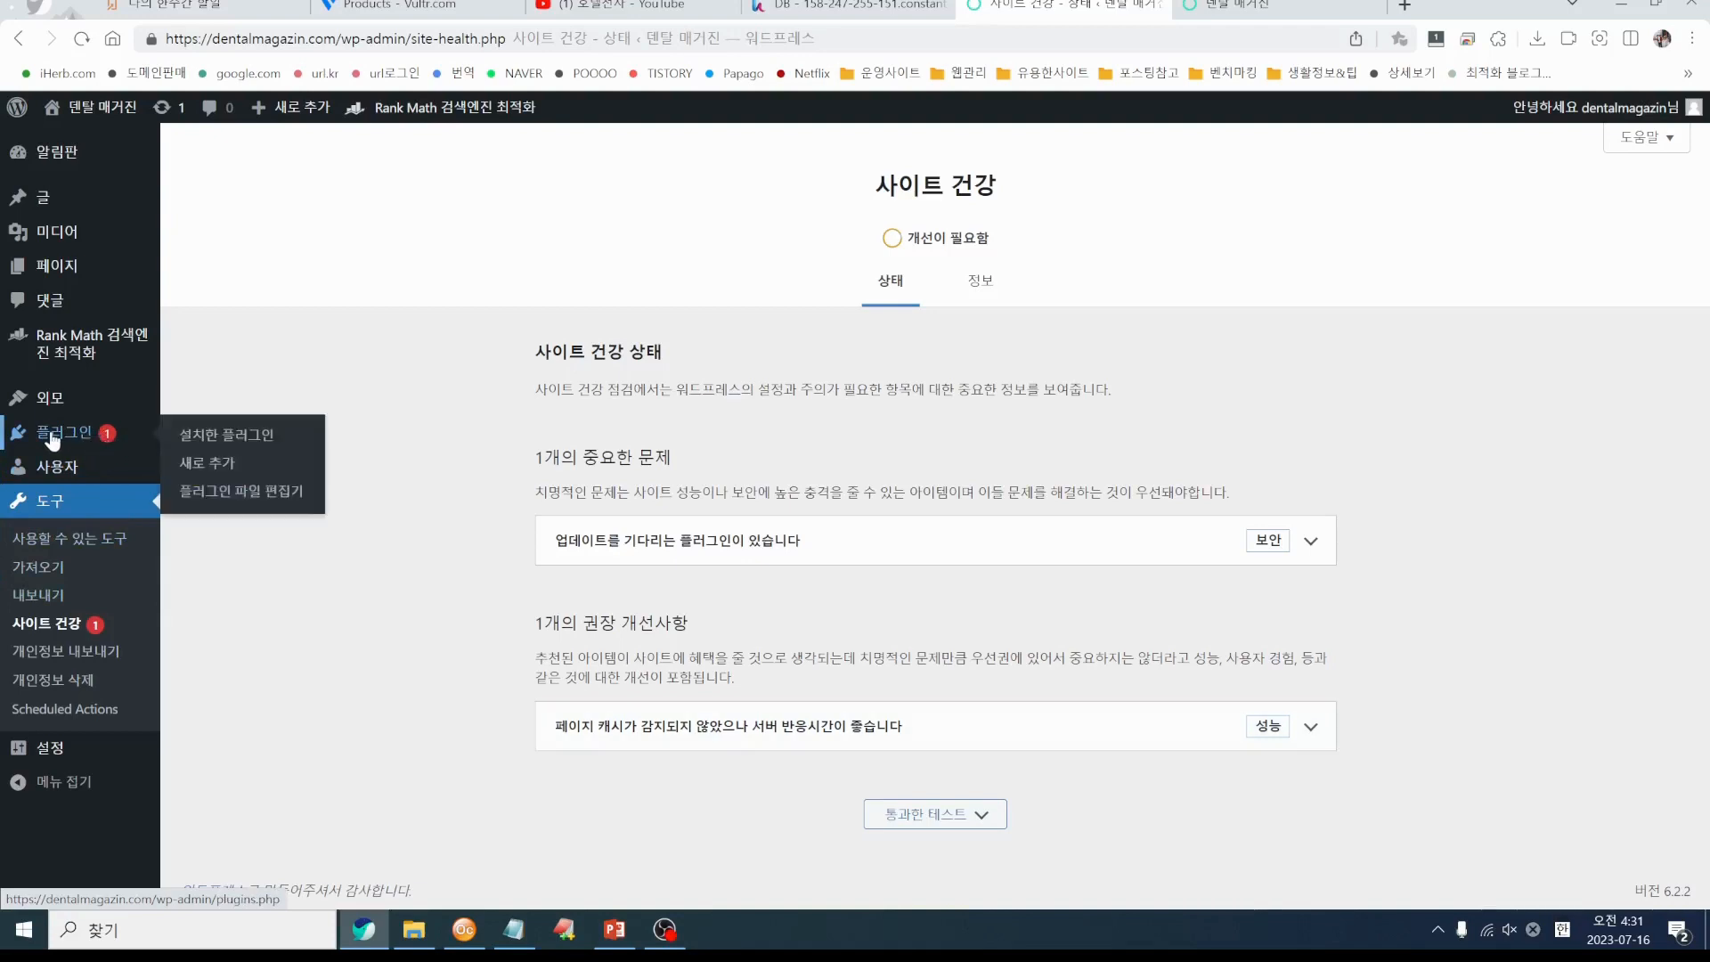
pyautogui.click(102, 446)
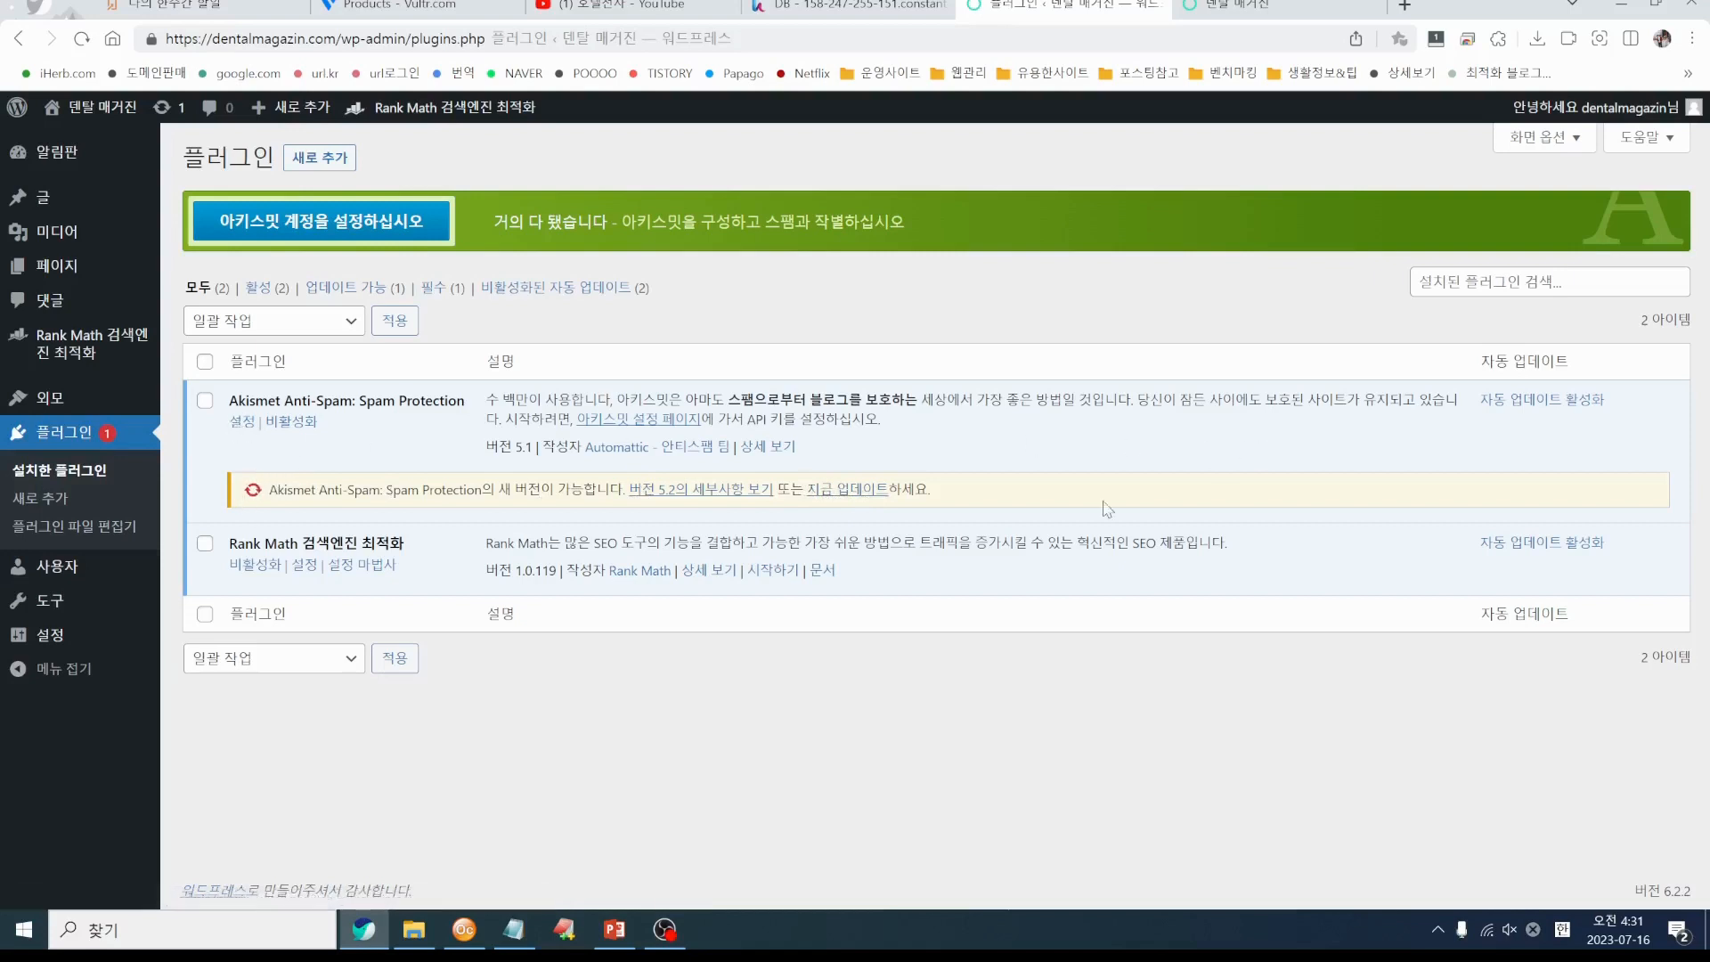
pyautogui.click(842, 490)
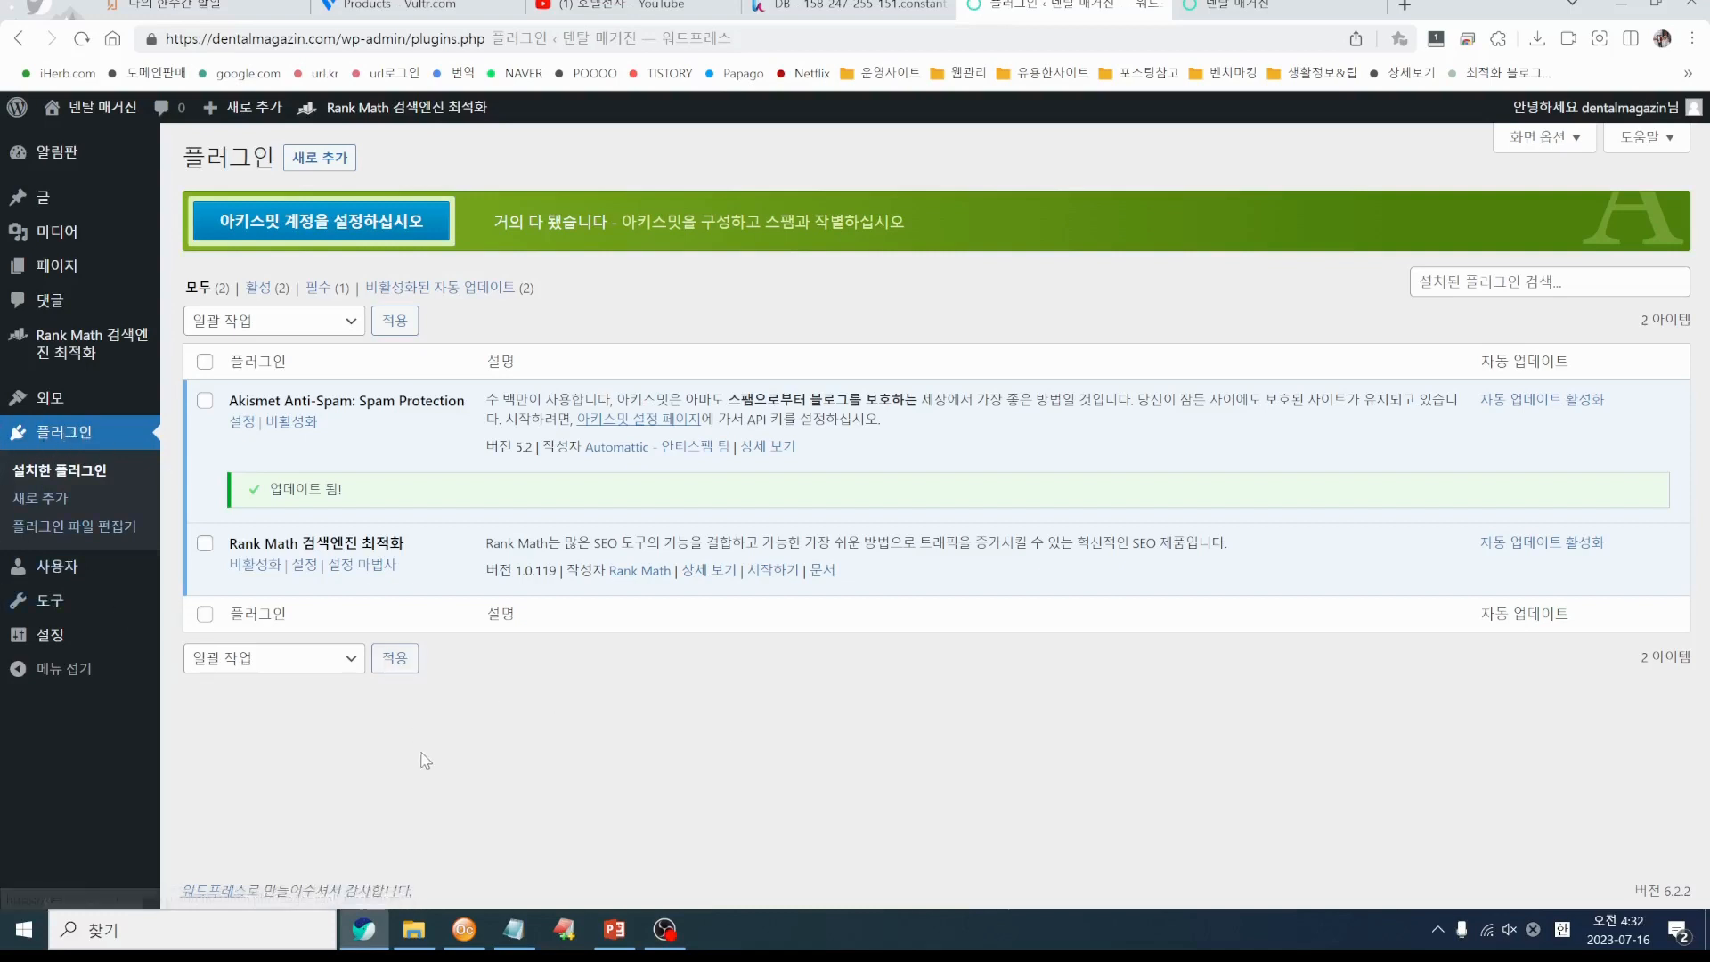
# Hide the Rank Math 개요 box on the 알림판 dashboard and view the site's front page
pyautogui.click(52, 157)
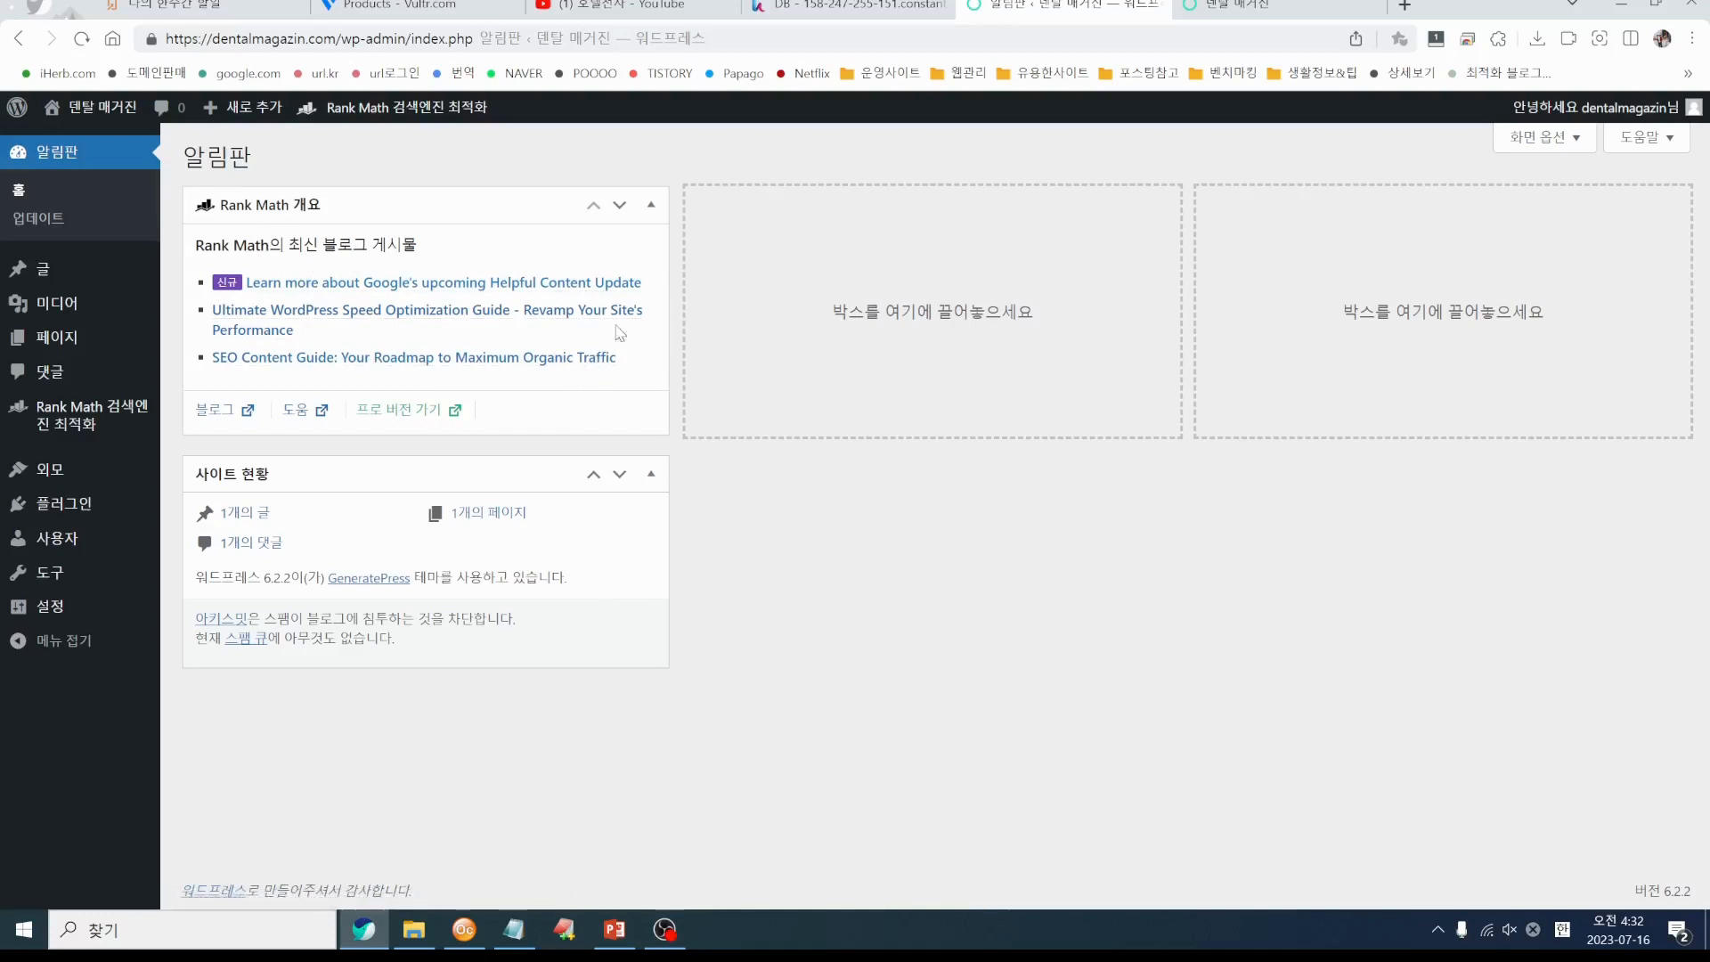
pyautogui.click(1541, 138)
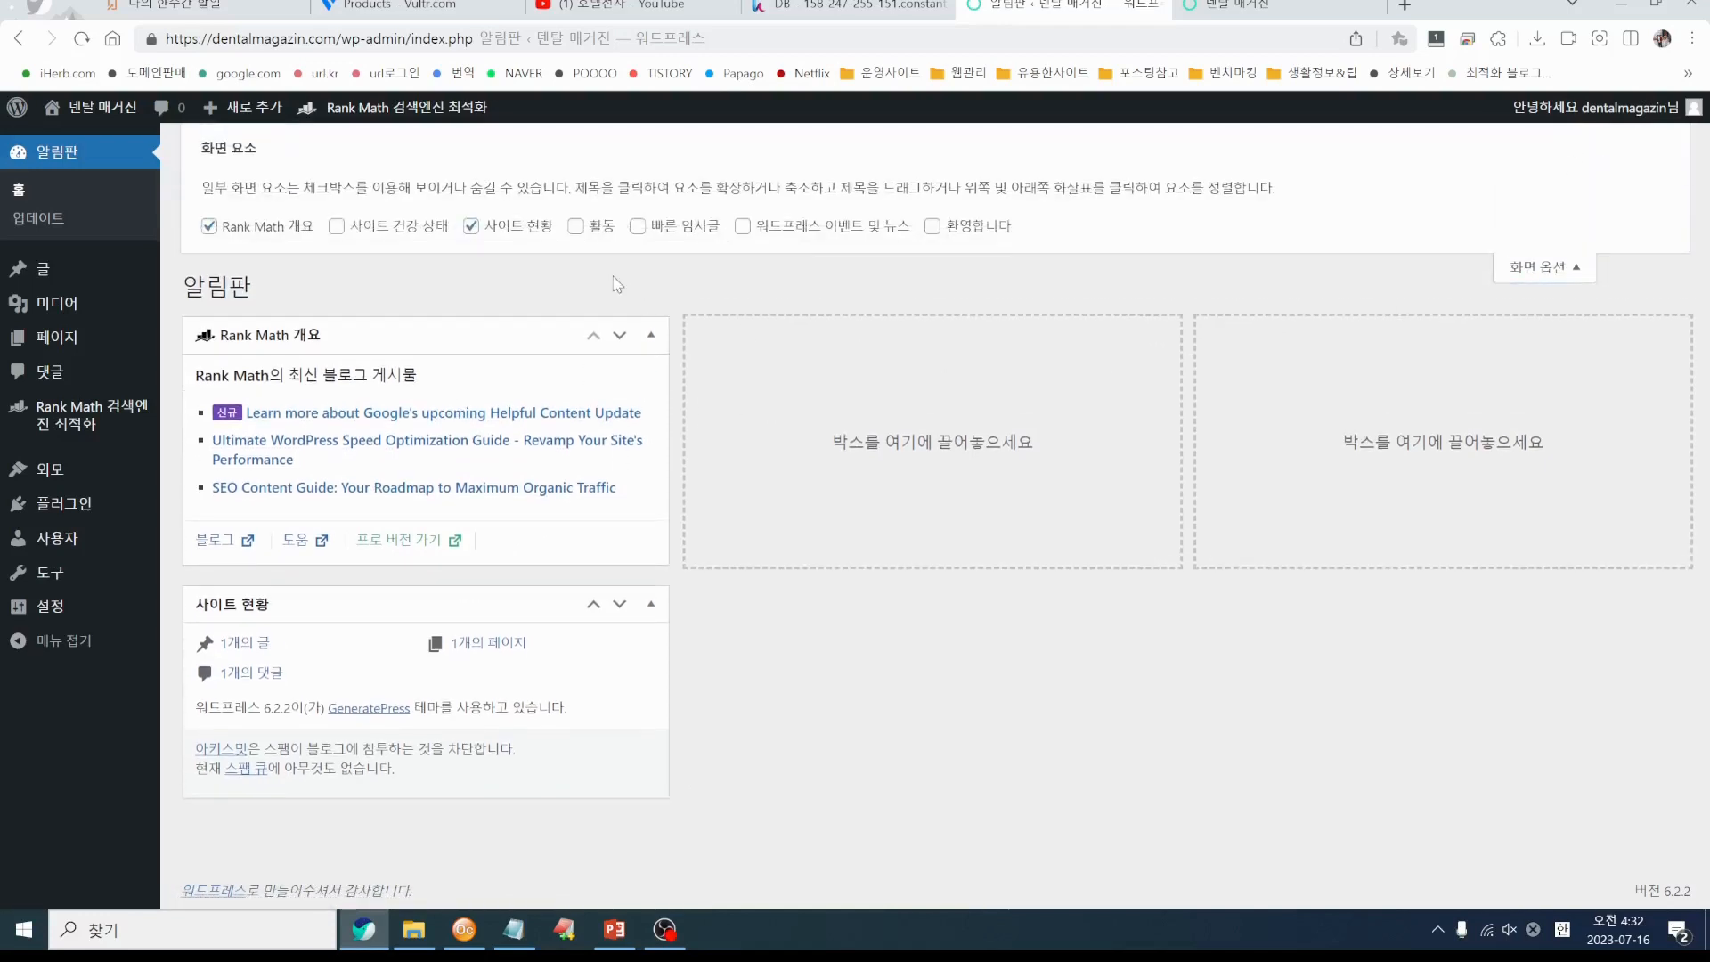
pyautogui.click(210, 228)
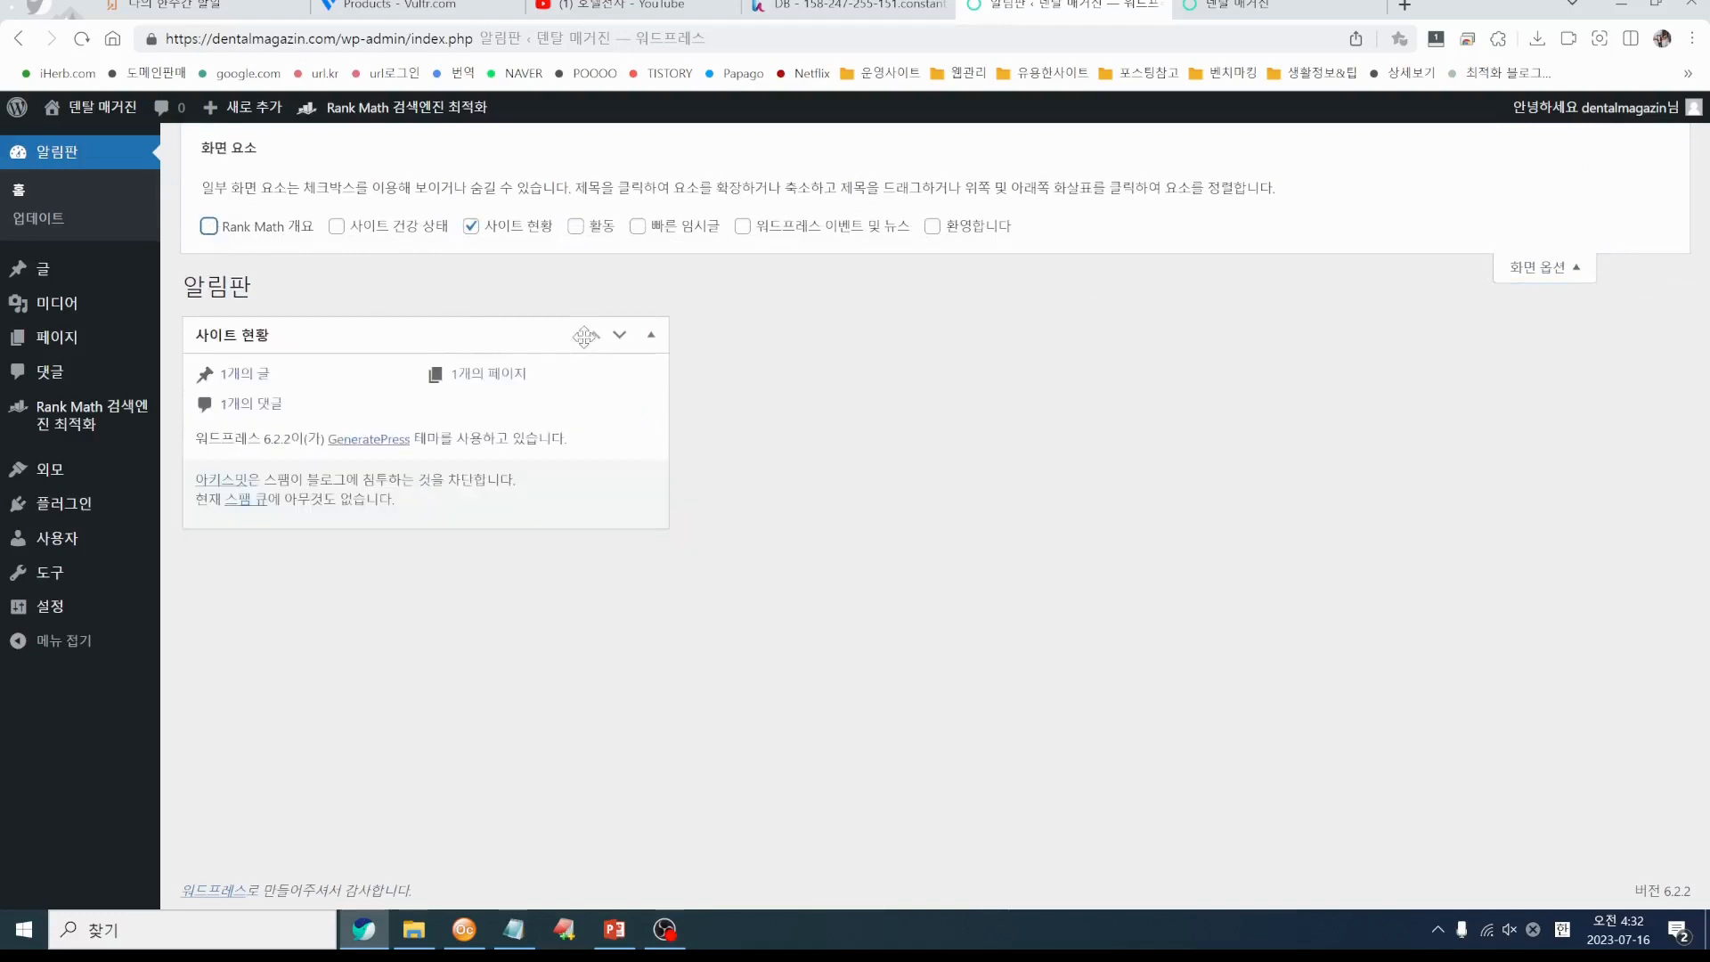
pyautogui.click(1550, 268)
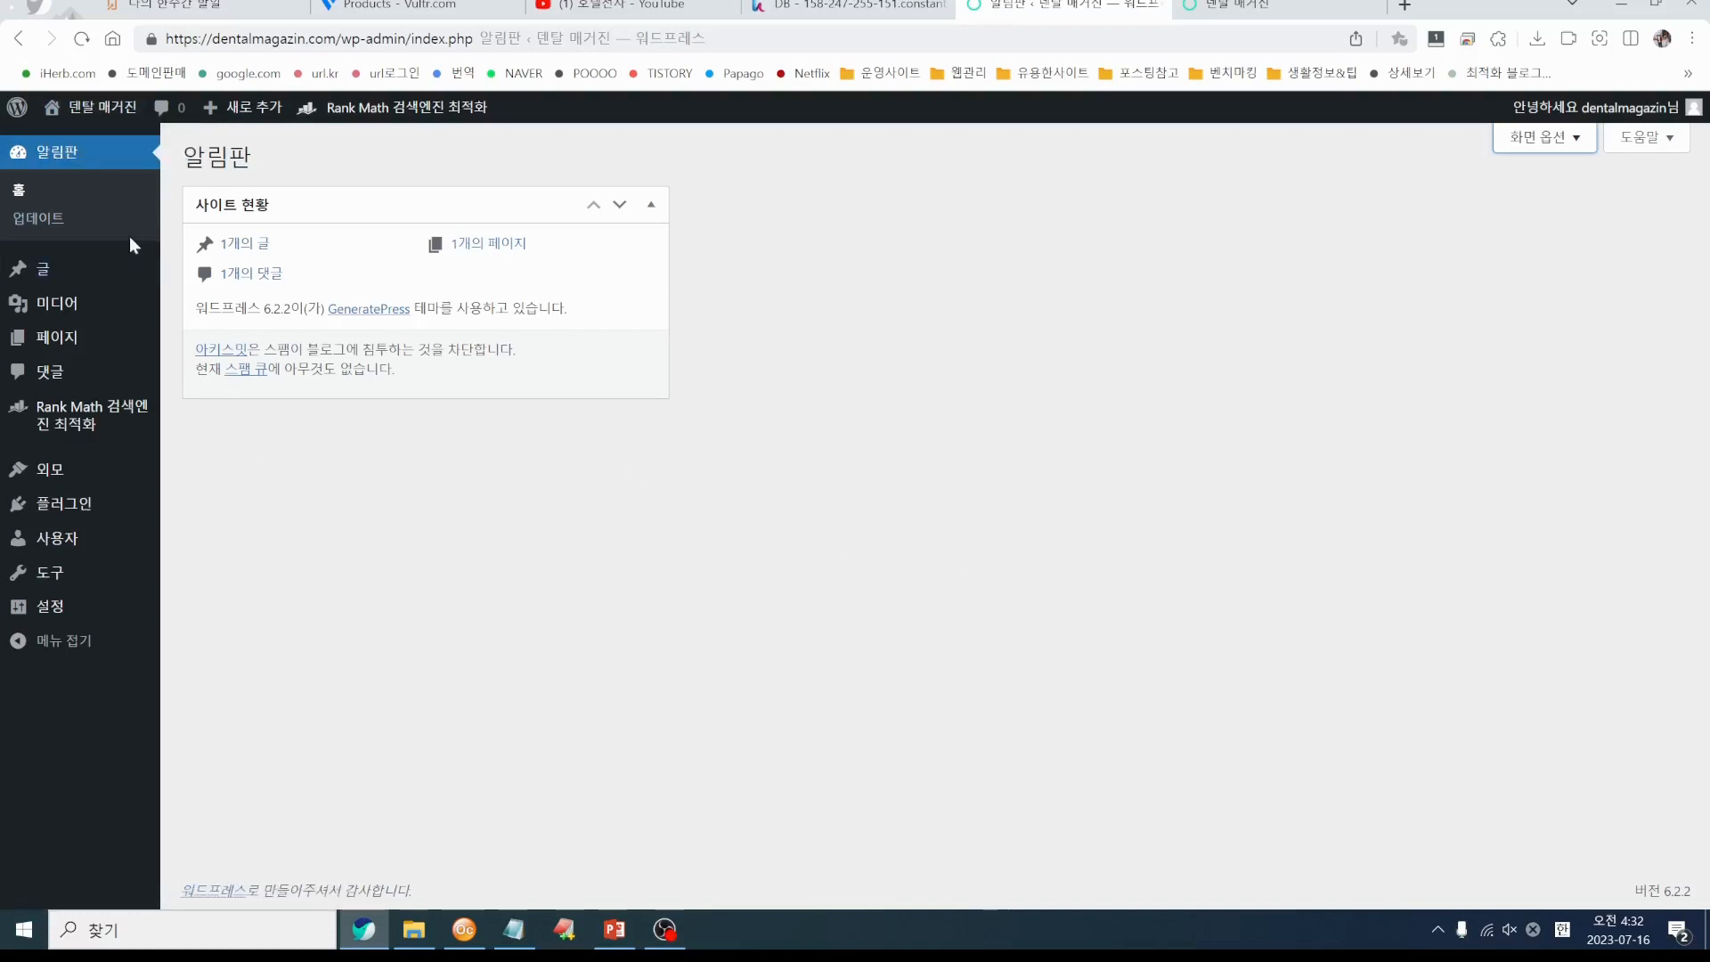
pyautogui.click(96, 119)
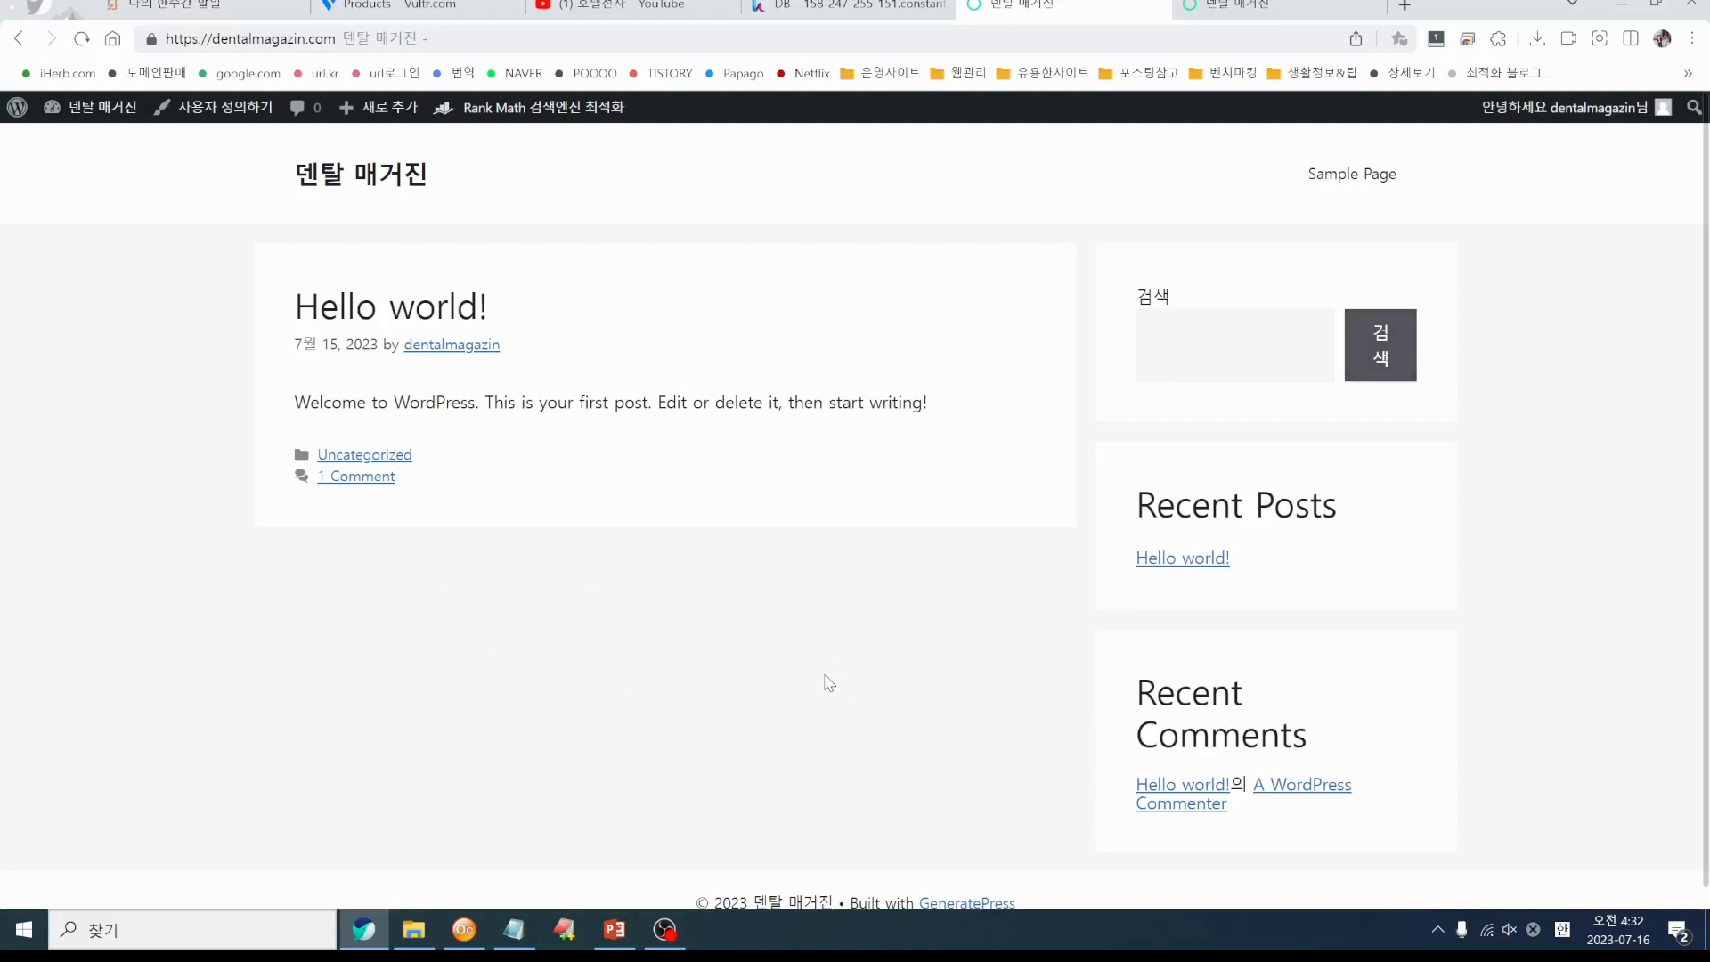
pyautogui.scroll(-1, 829, 683)
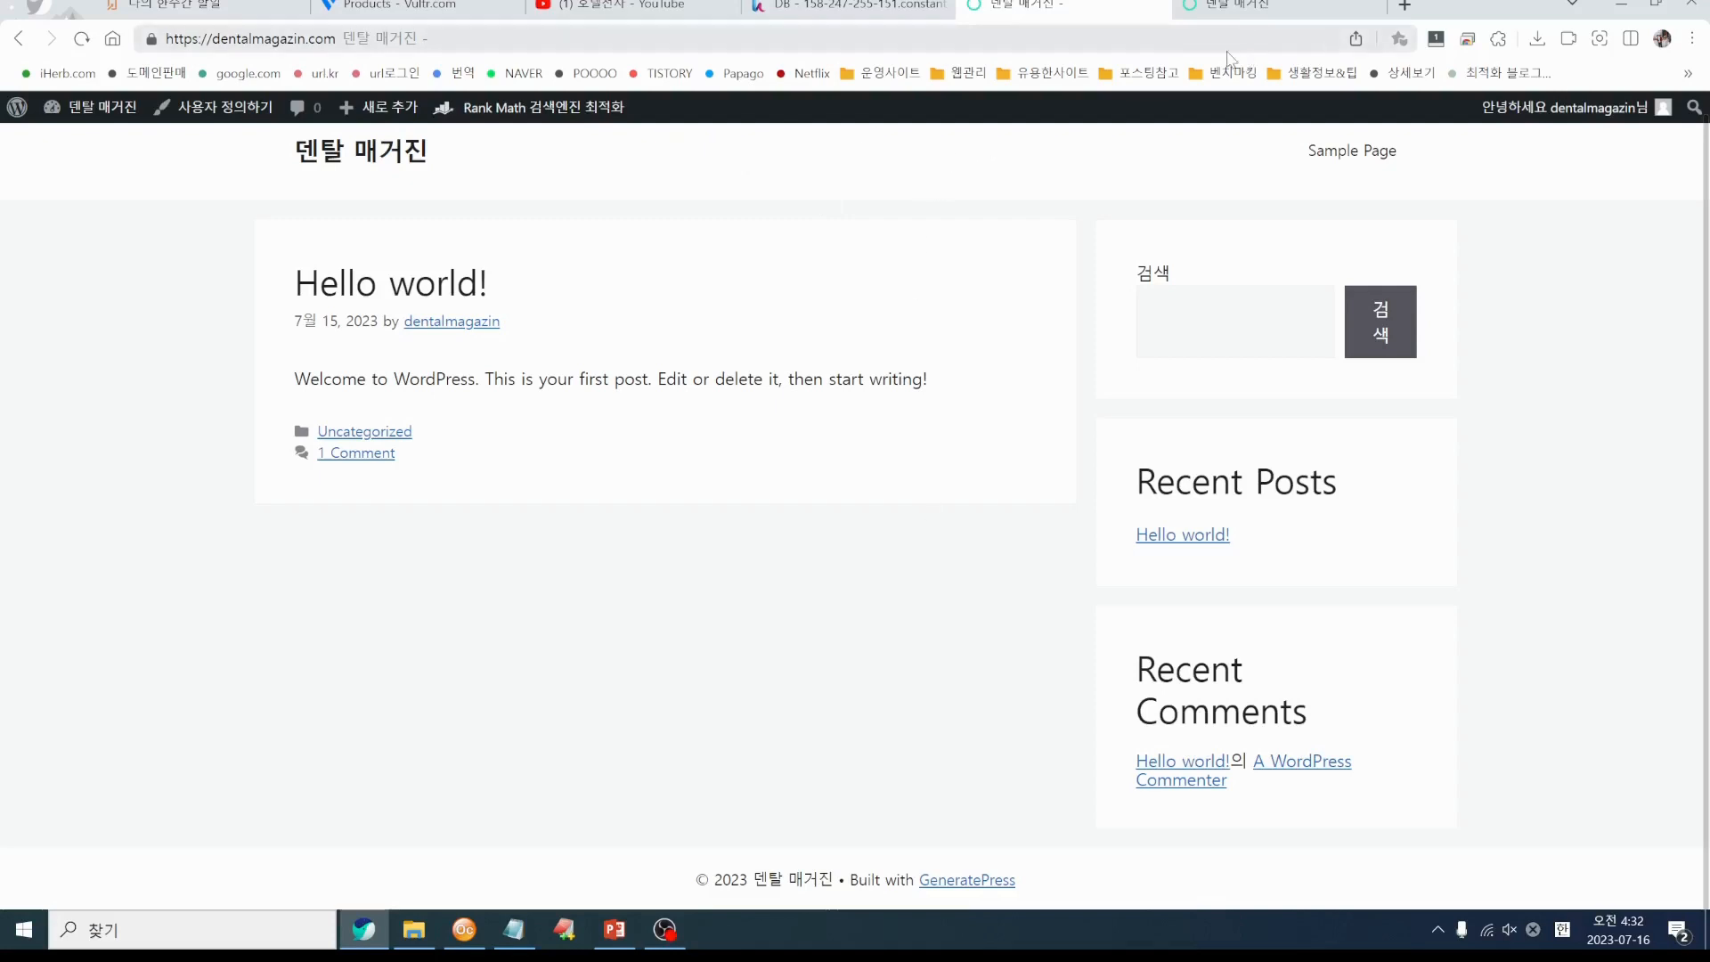
# Switch to PowerPoint and move the 테마 이해/설치 and 플러그인 이해/설치 boxes into the column beneath 워드프레스 설치
pyautogui.click(605, 933)
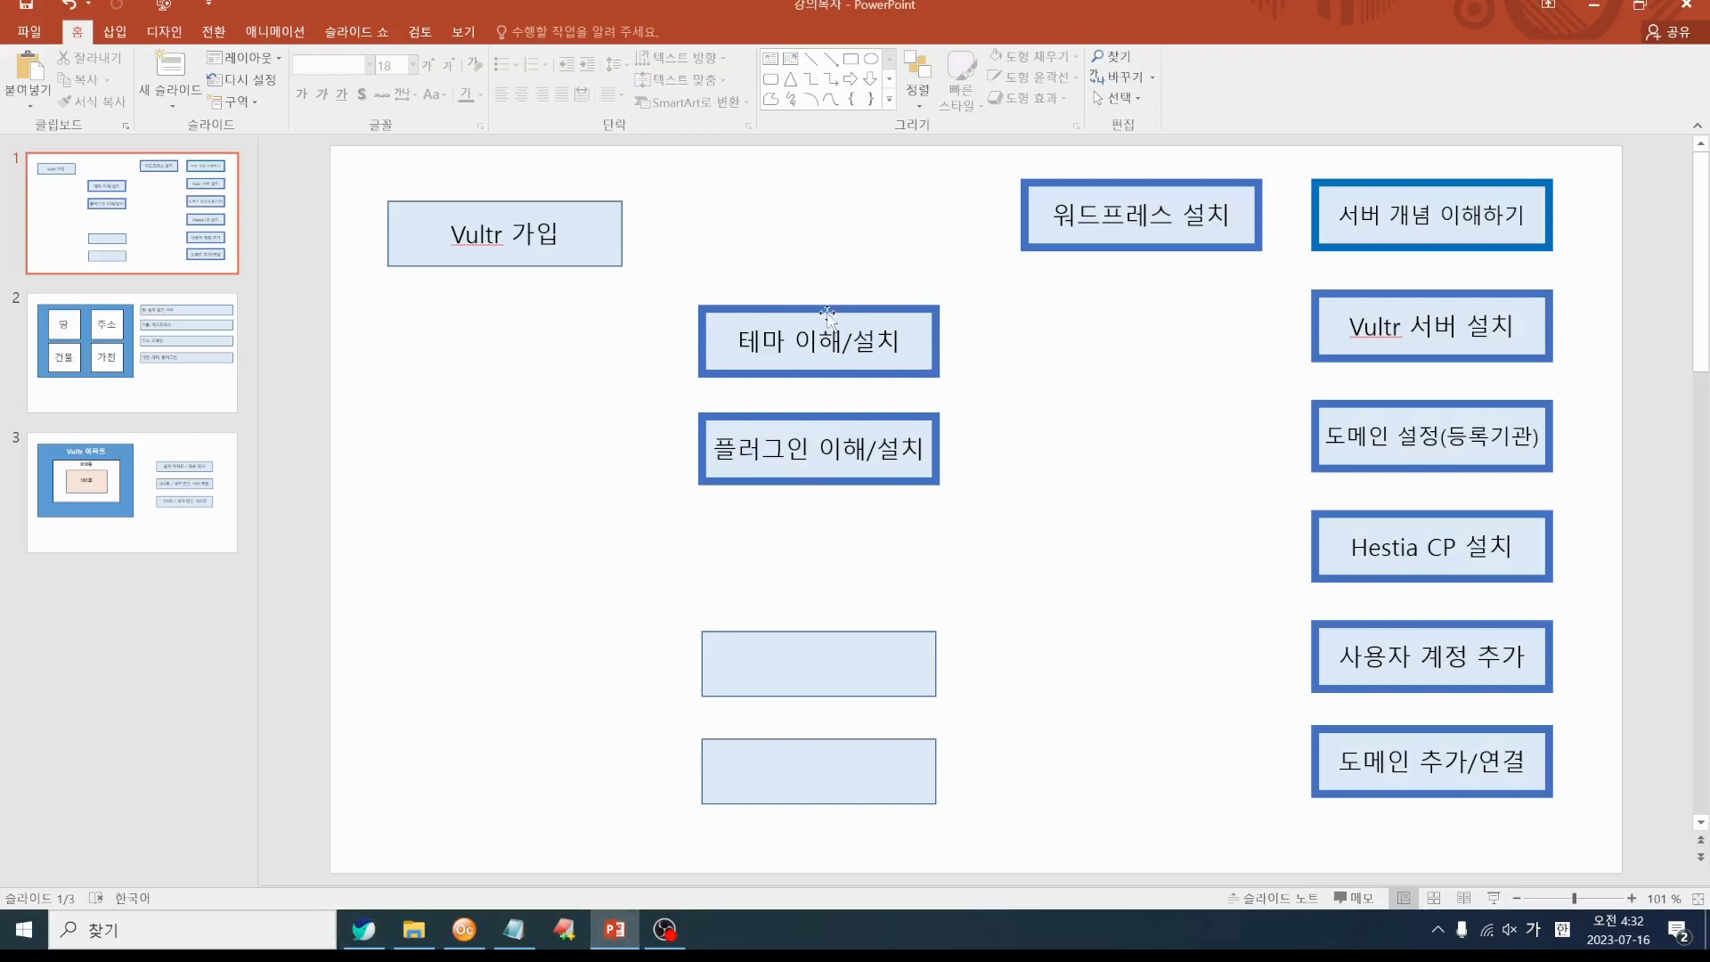
pyautogui.moveTo(827, 312); pyautogui.dragTo(1149, 296)
pyautogui.moveTo(868, 413); pyautogui.dragTo(1187, 398)
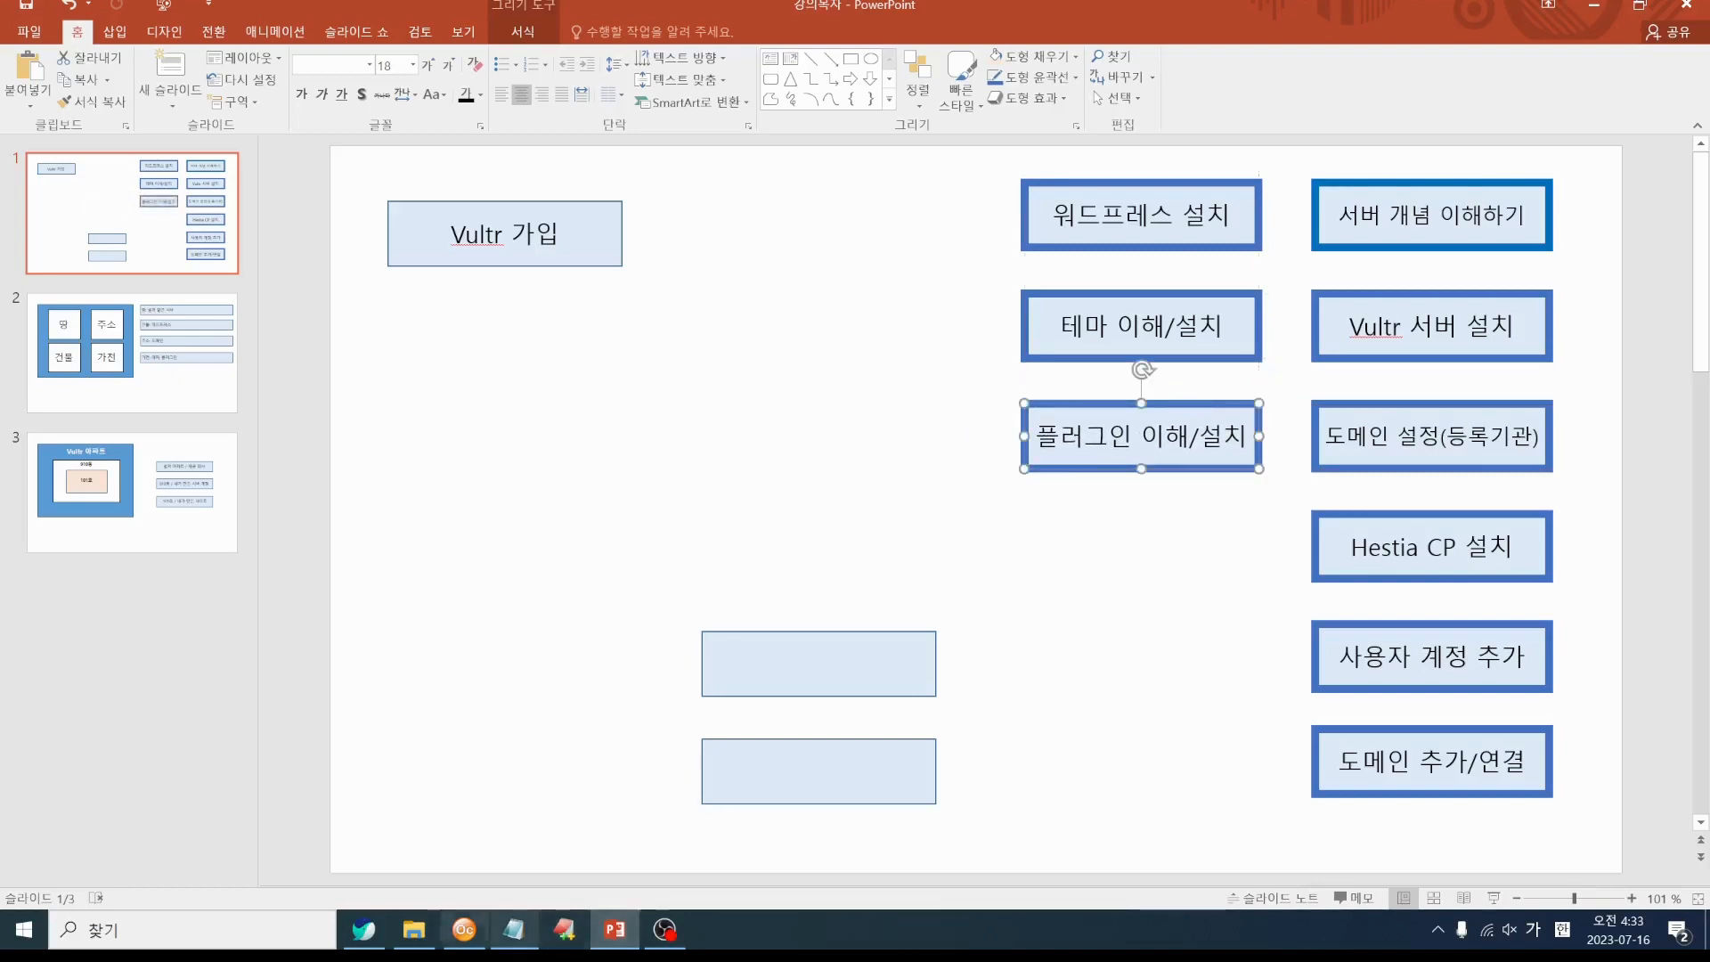
# Switch back to the browser, open the GeneratePress website from the site's footer credit, and look over its home page
pyautogui.click(364, 930)
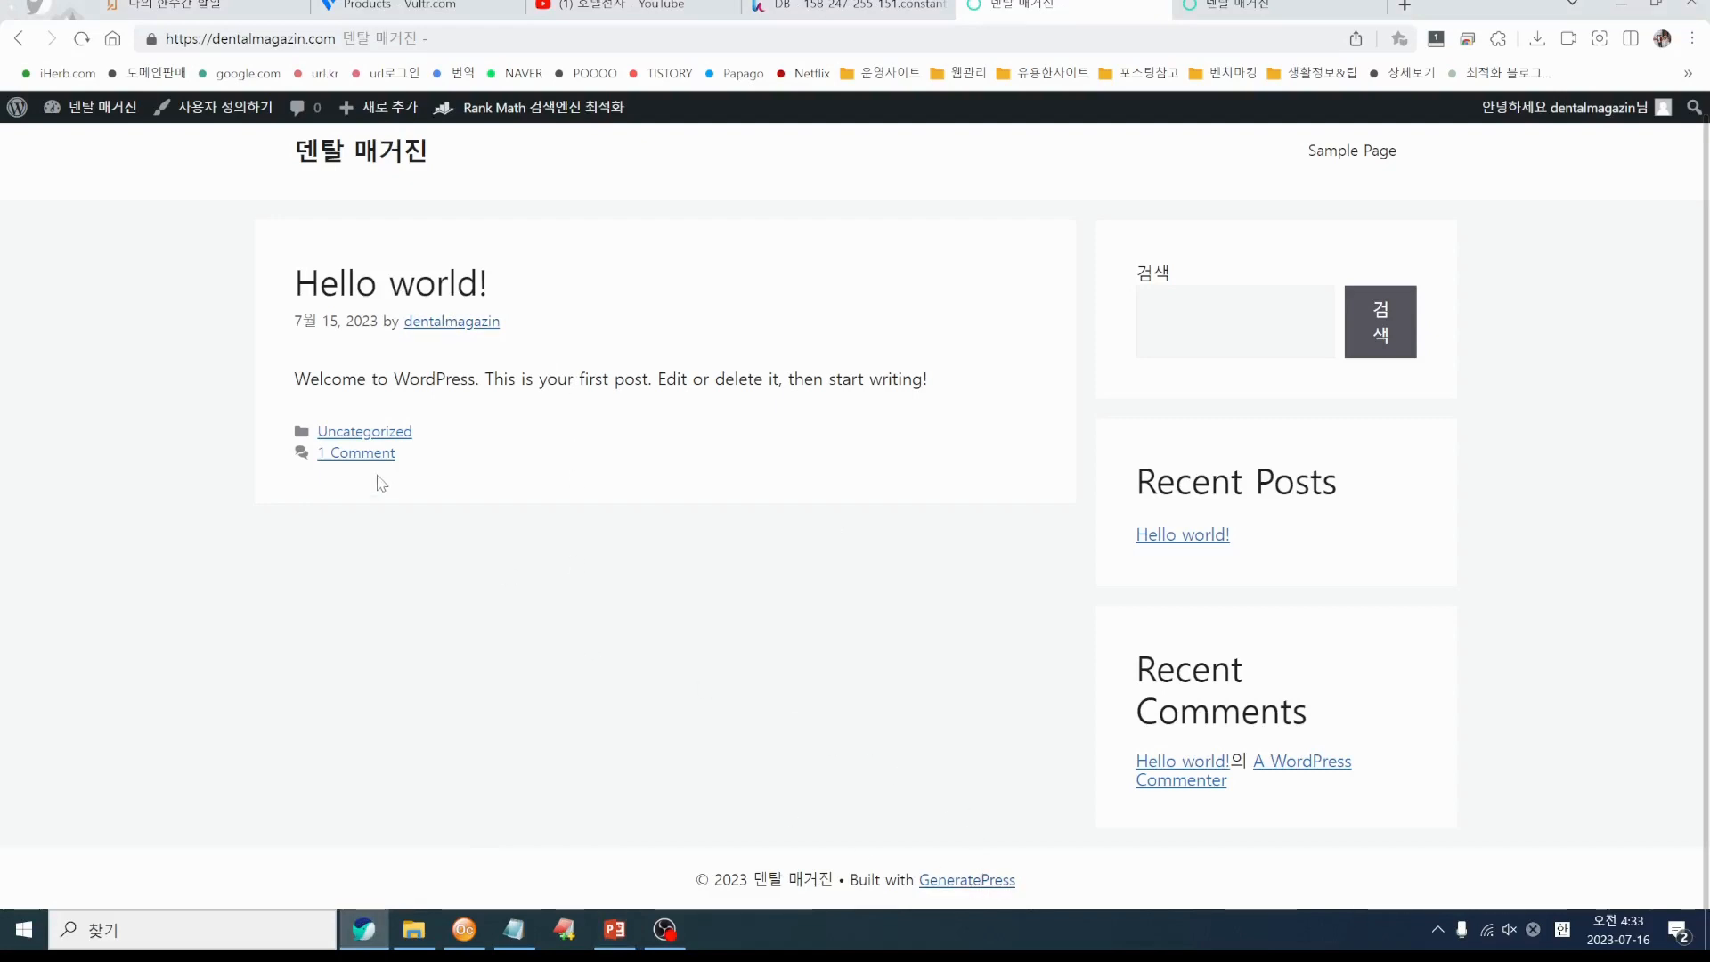
pyautogui.click(974, 880)
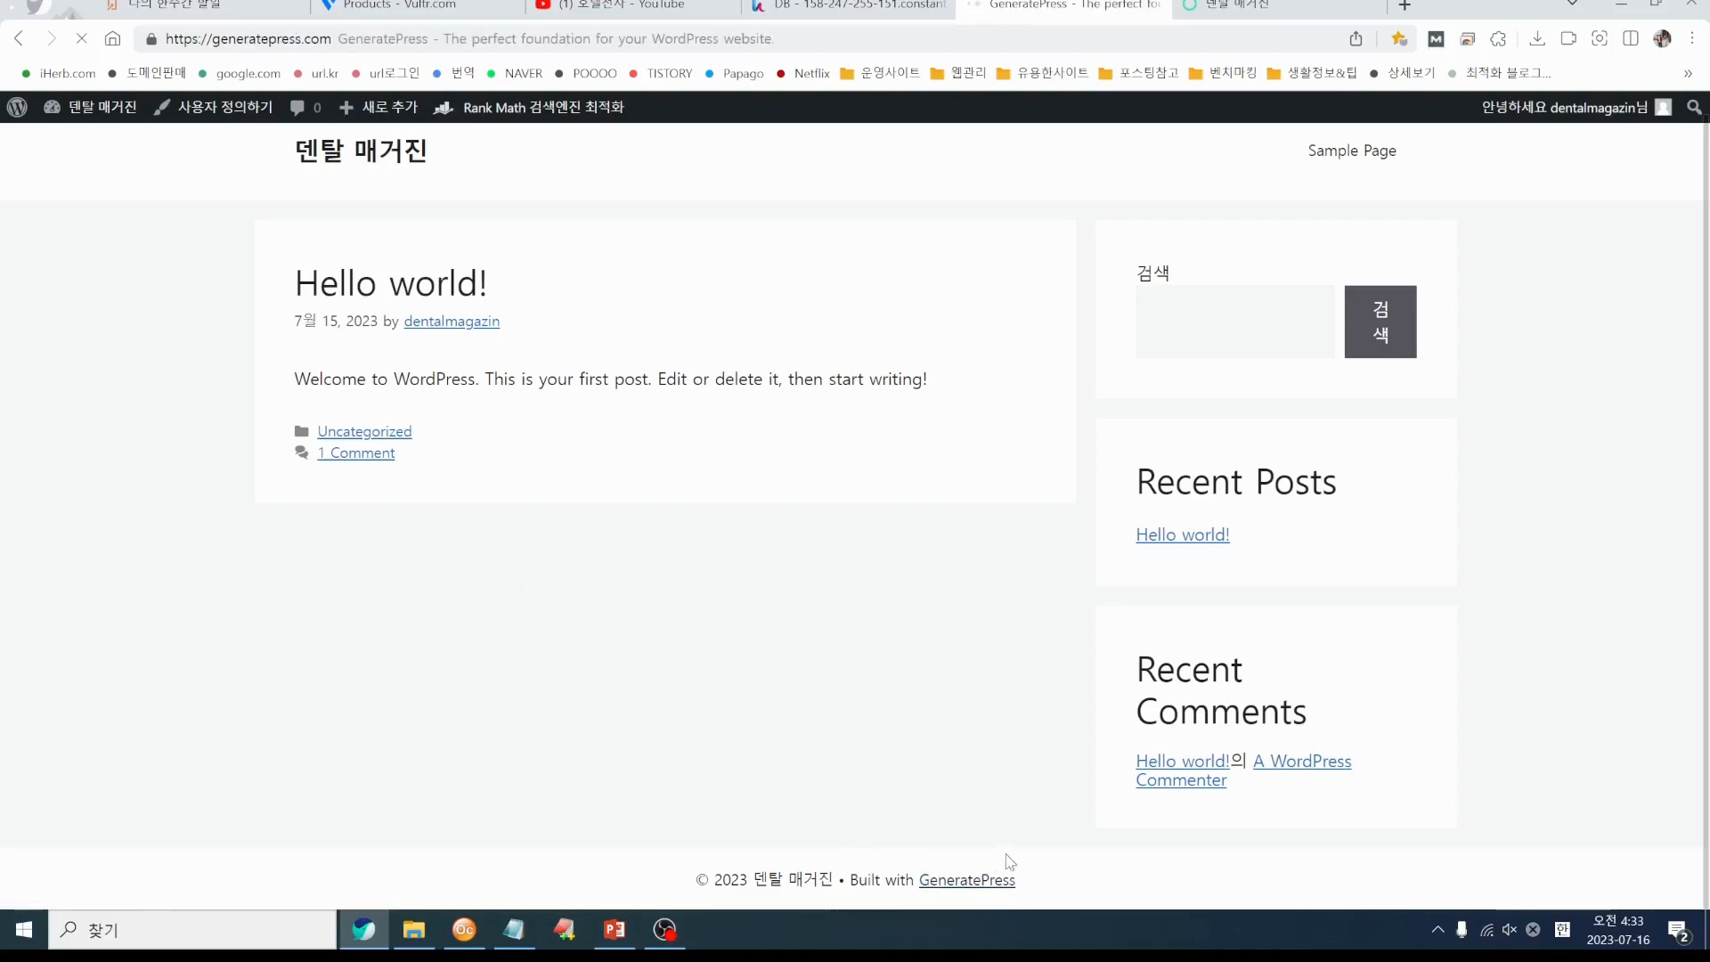
pyautogui.scroll(-4, 853, 708)
pyautogui.scroll(3, 698, 702)
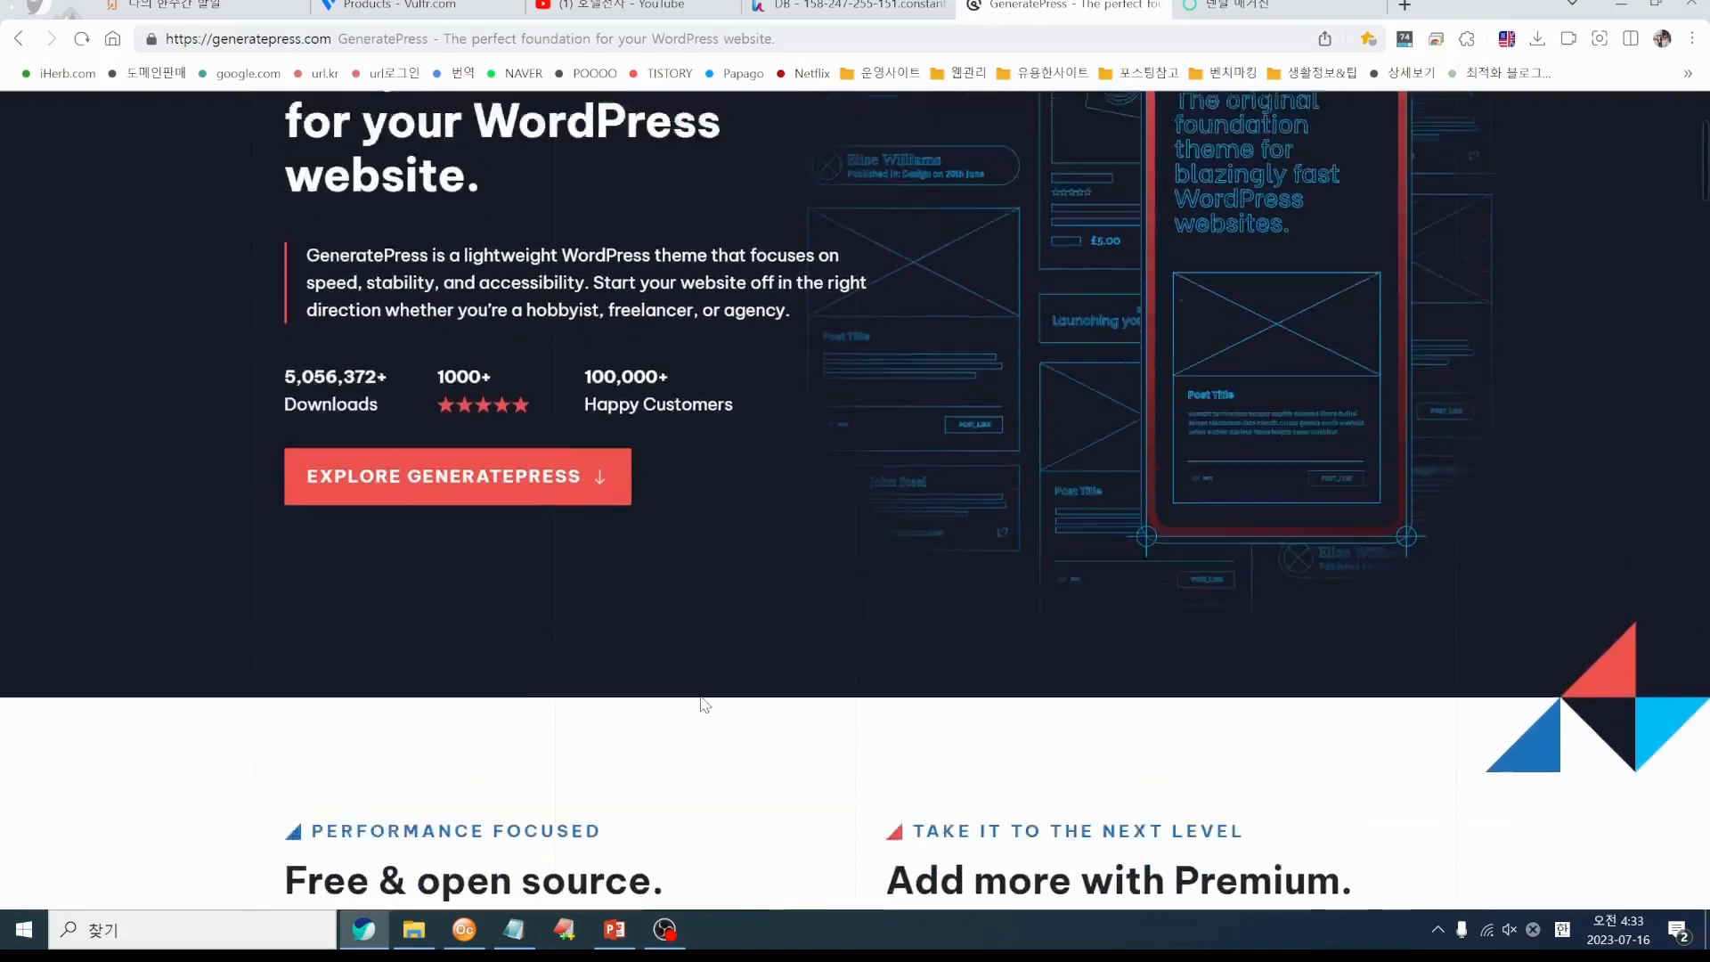
pyautogui.scroll(1, 688, 579)
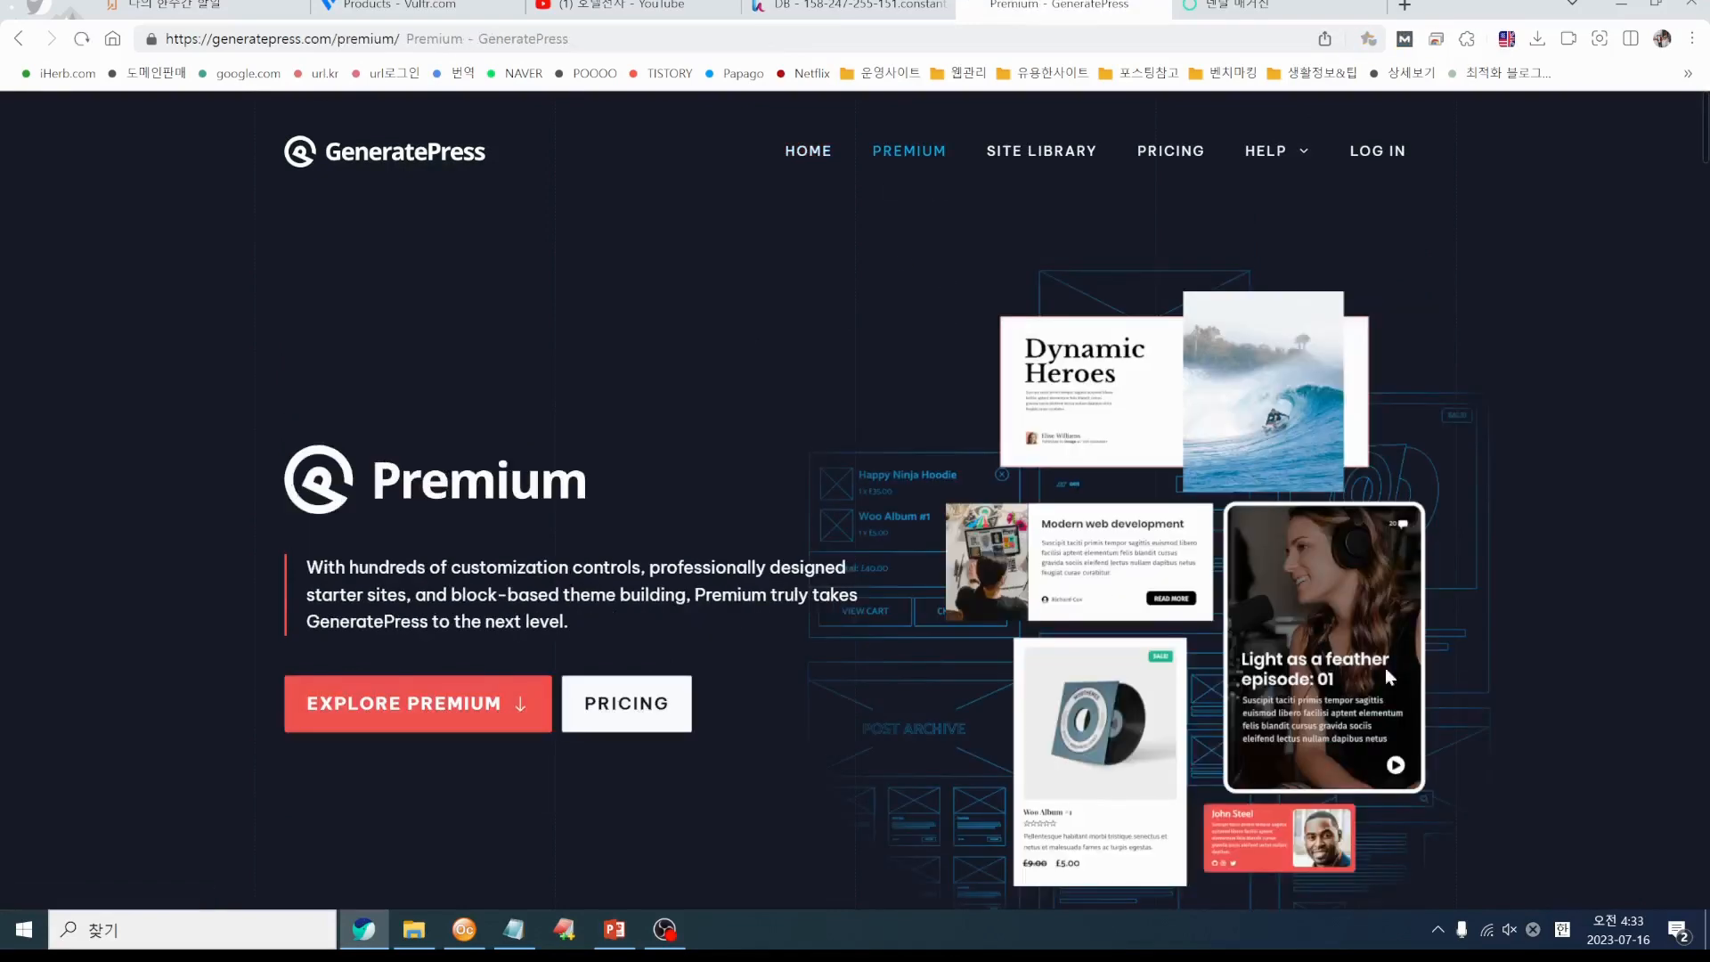
# Examine the feature overview on the GeneratePress Premium page, including the Theme Builder and Site Library sections
pyautogui.scroll(-3, 1530, 690)
pyautogui.scroll(-9, 891, 661)
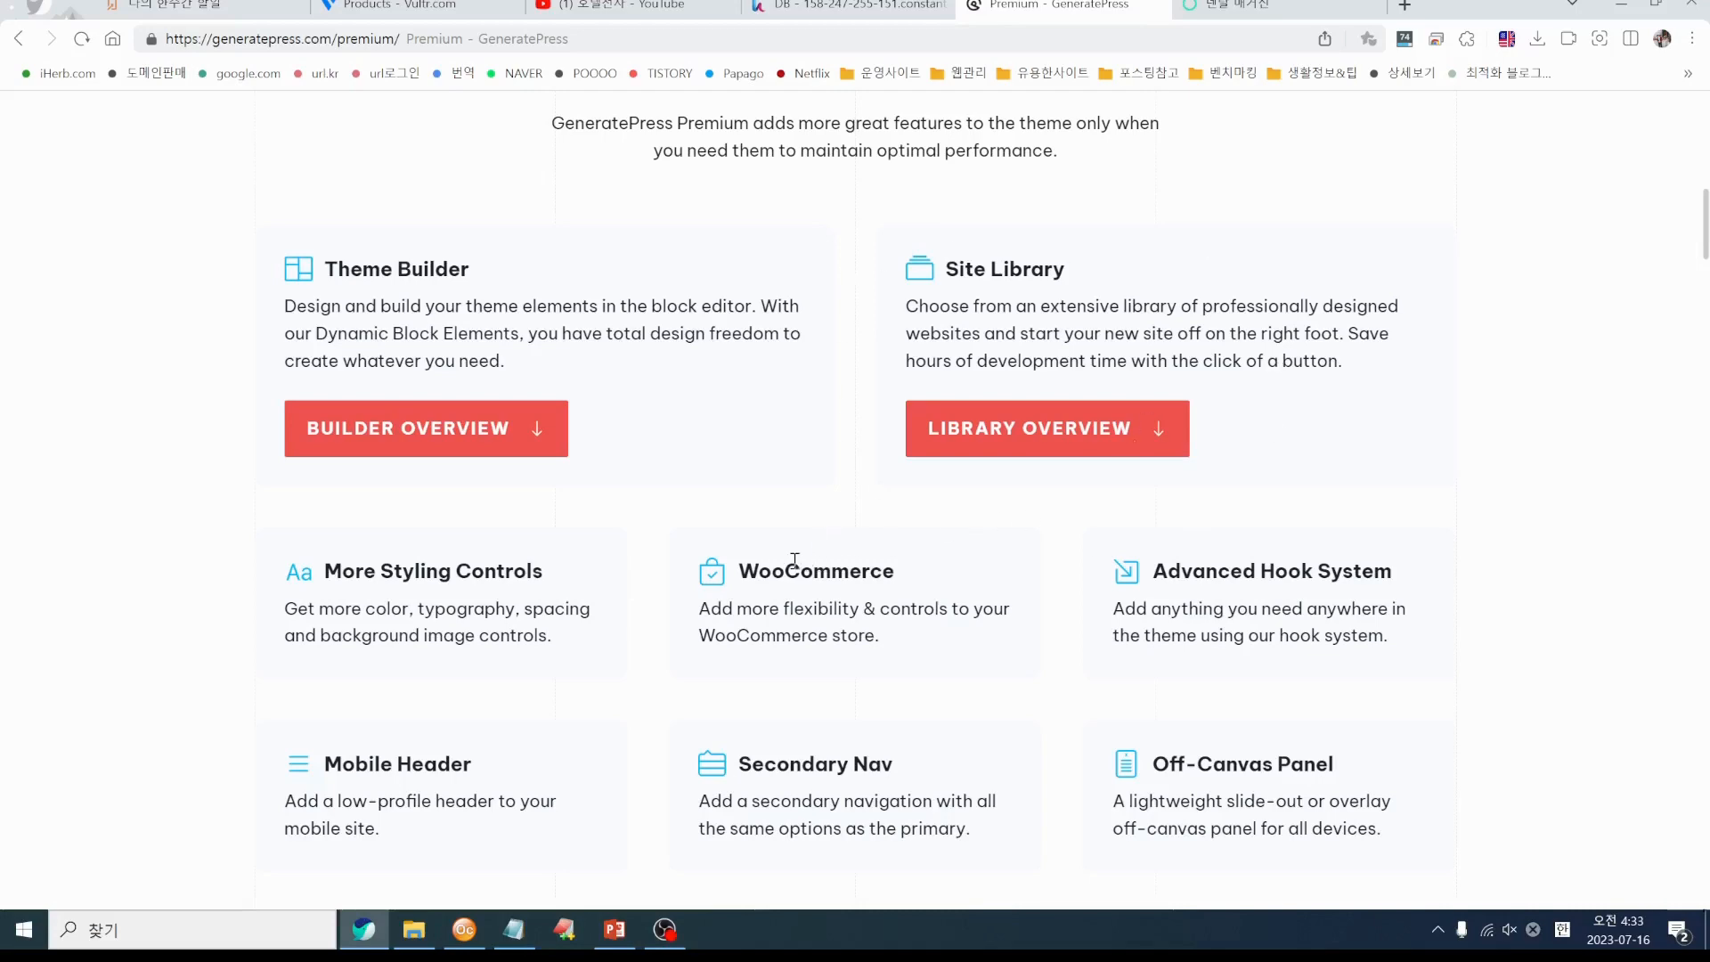
pyautogui.scroll(9, 732, 591)
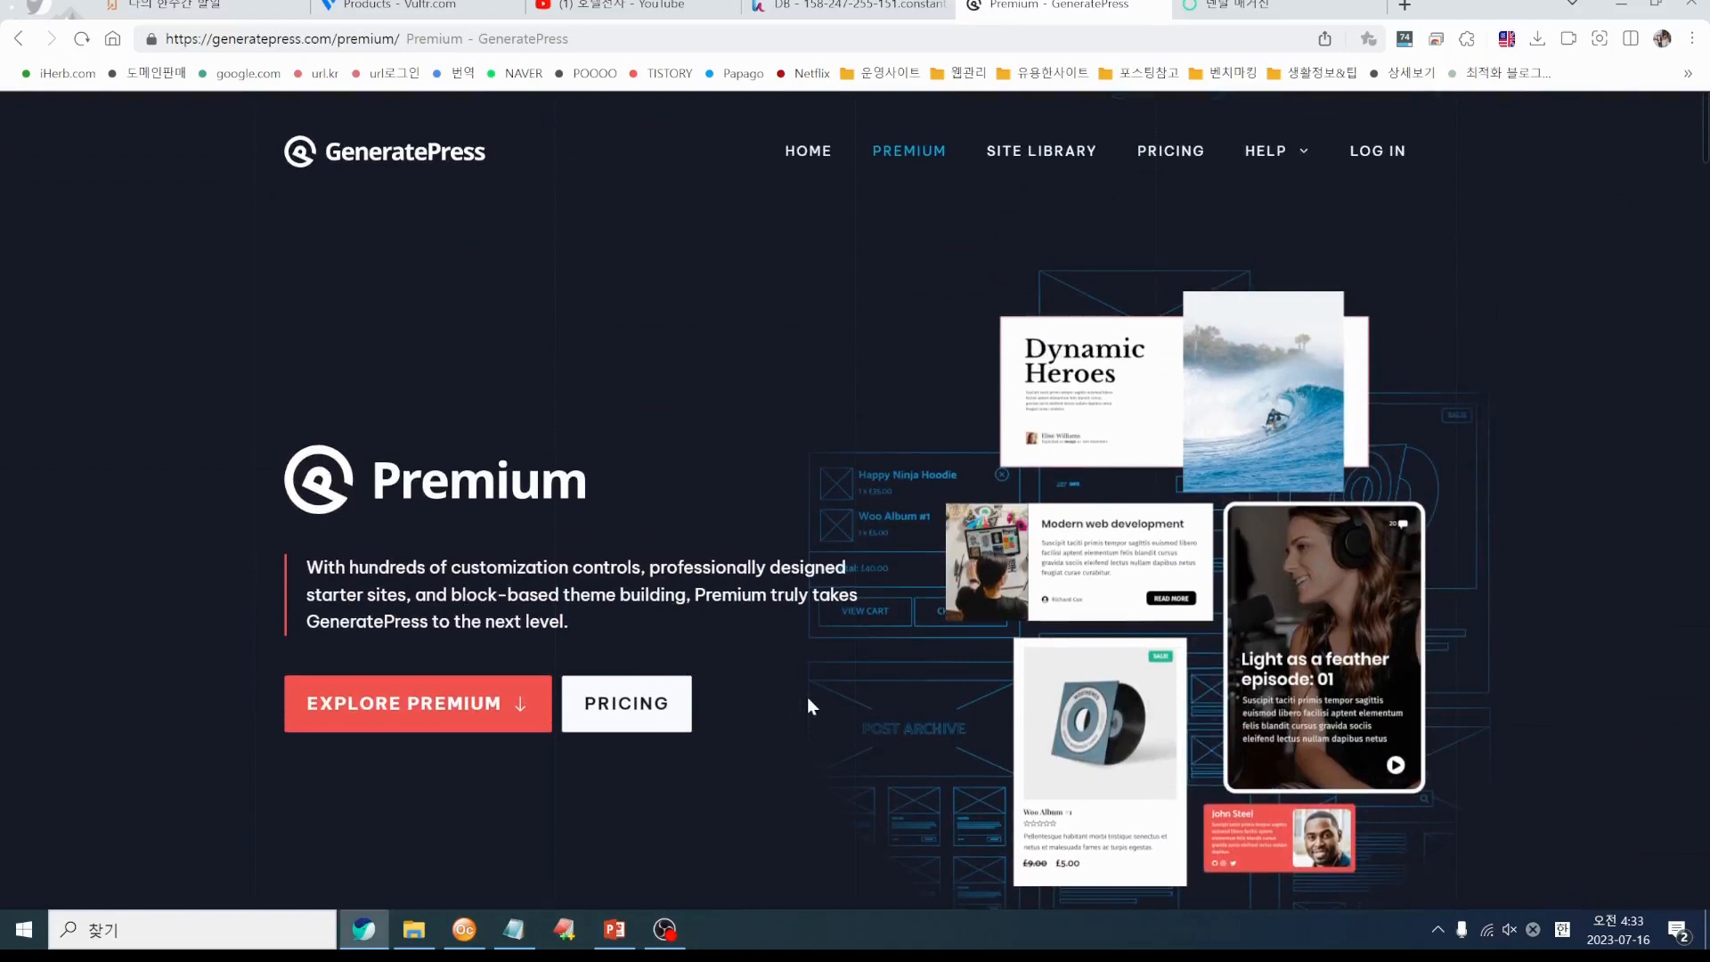
pyautogui.scroll(-10, 813, 705)
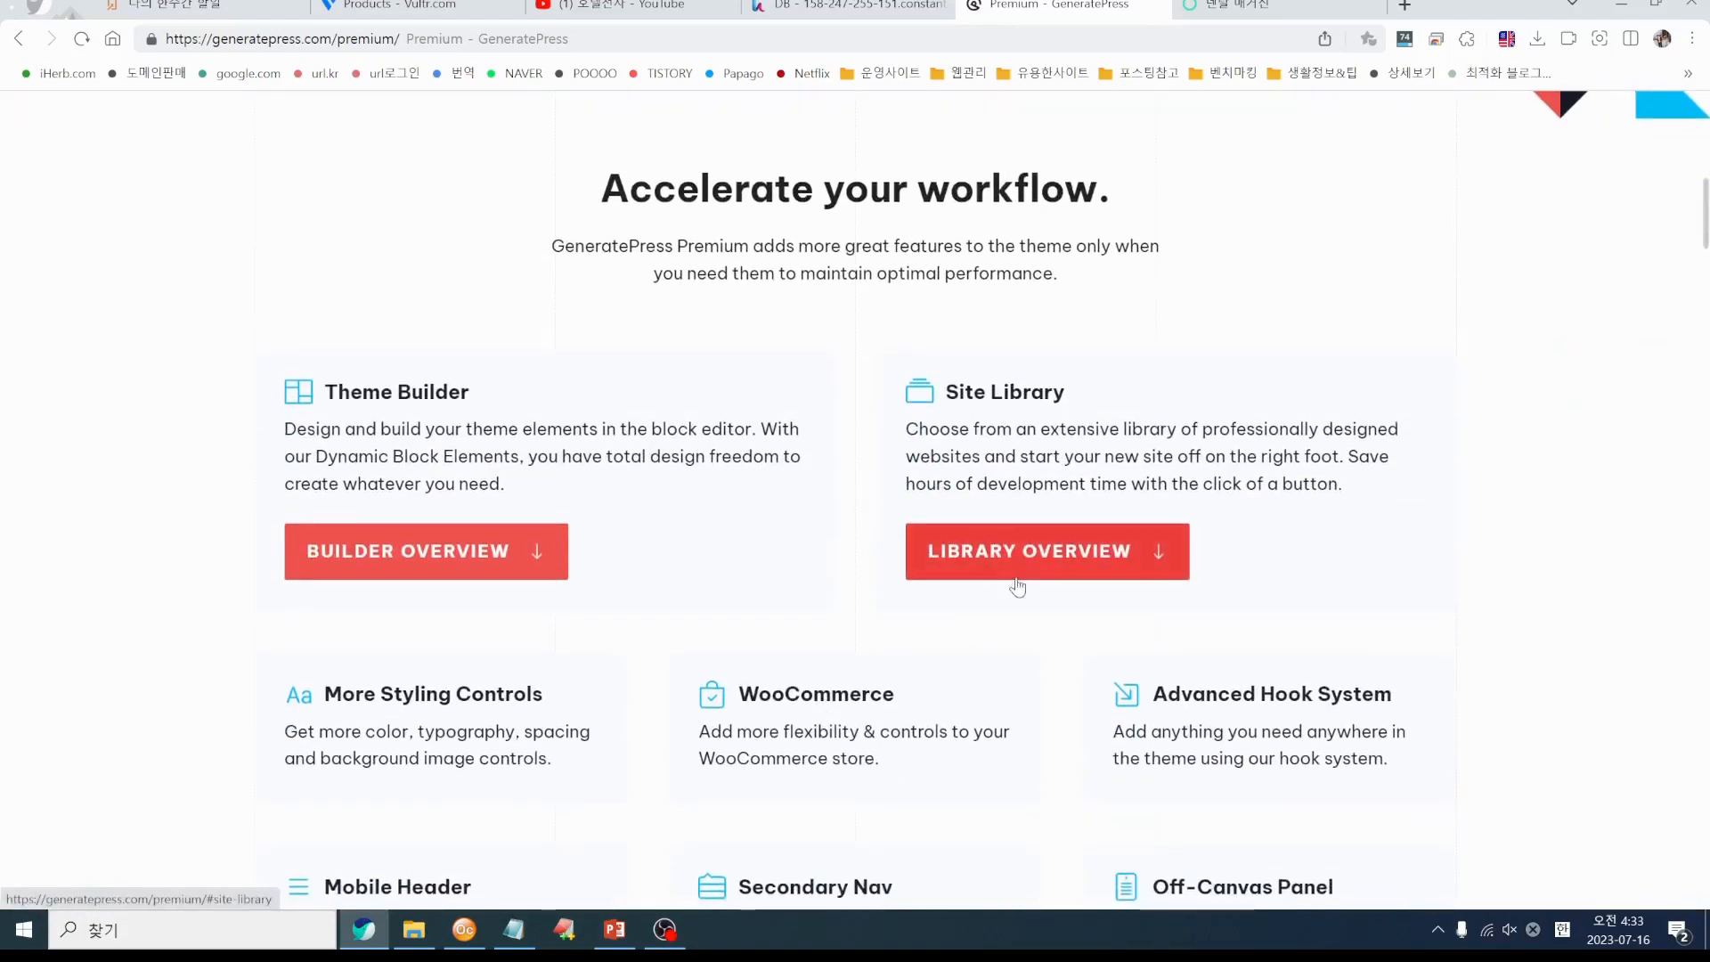
pyautogui.scroll(-2, 789, 598)
pyautogui.scroll(-3, 789, 599)
pyautogui.scroll(15, 777, 628)
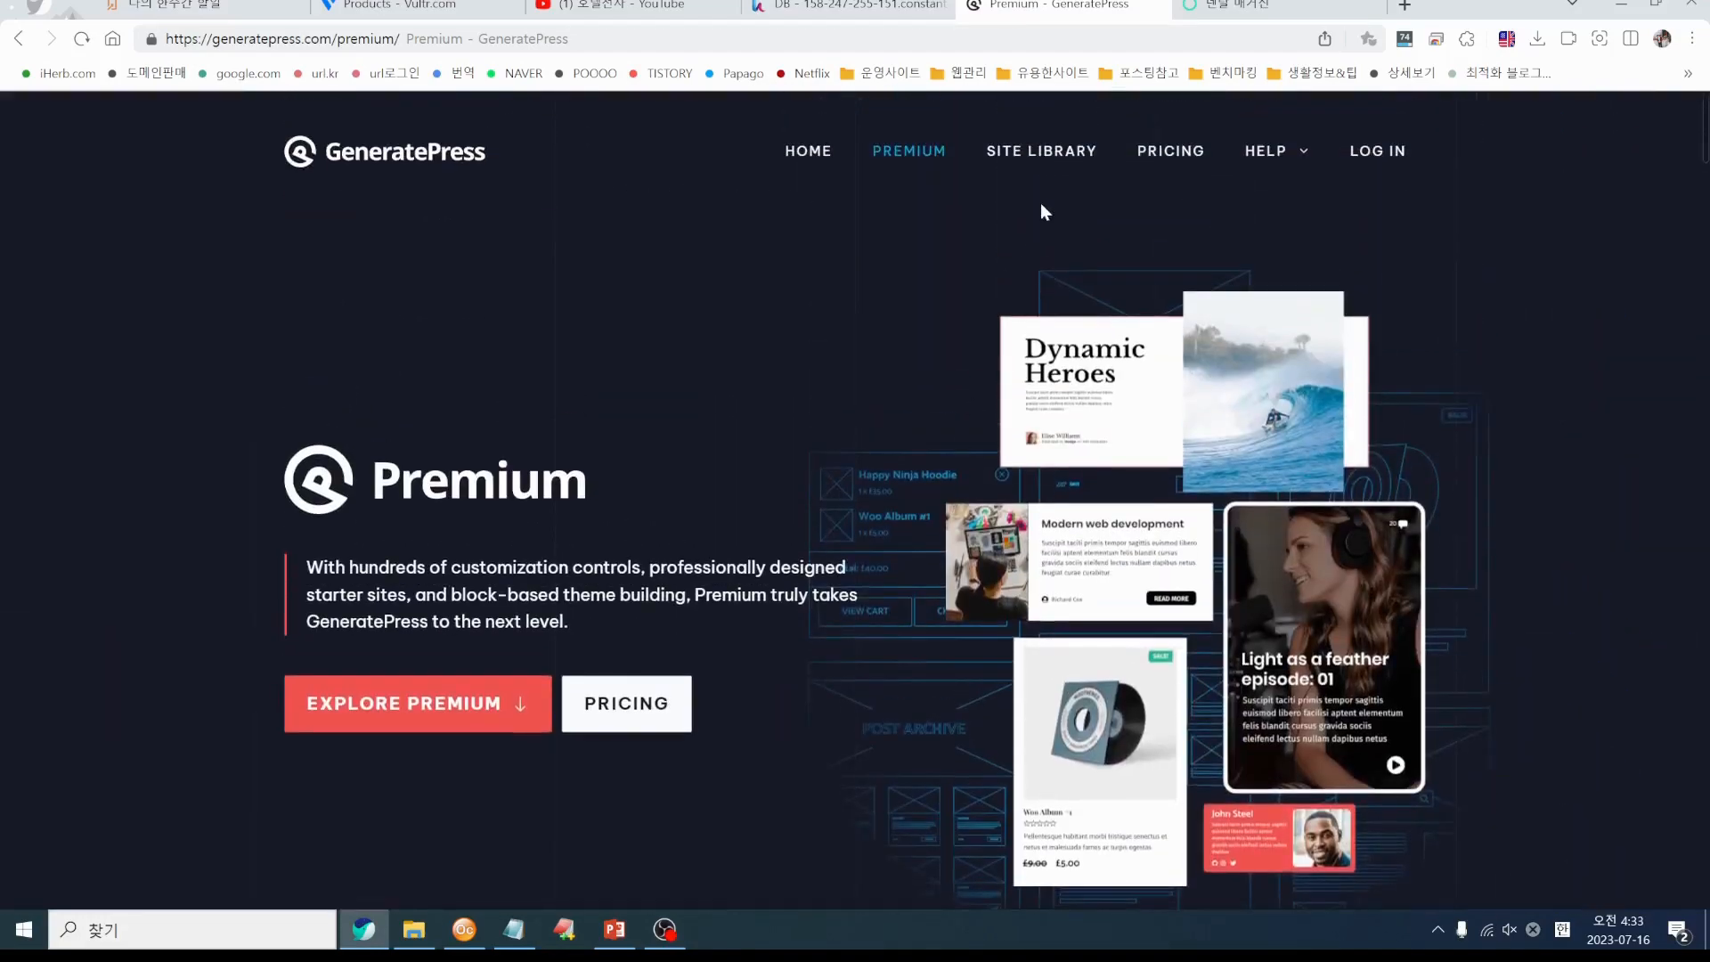
# Open the GeneratePress Site Library and browse the available starter site designs
pyautogui.click(1049, 154)
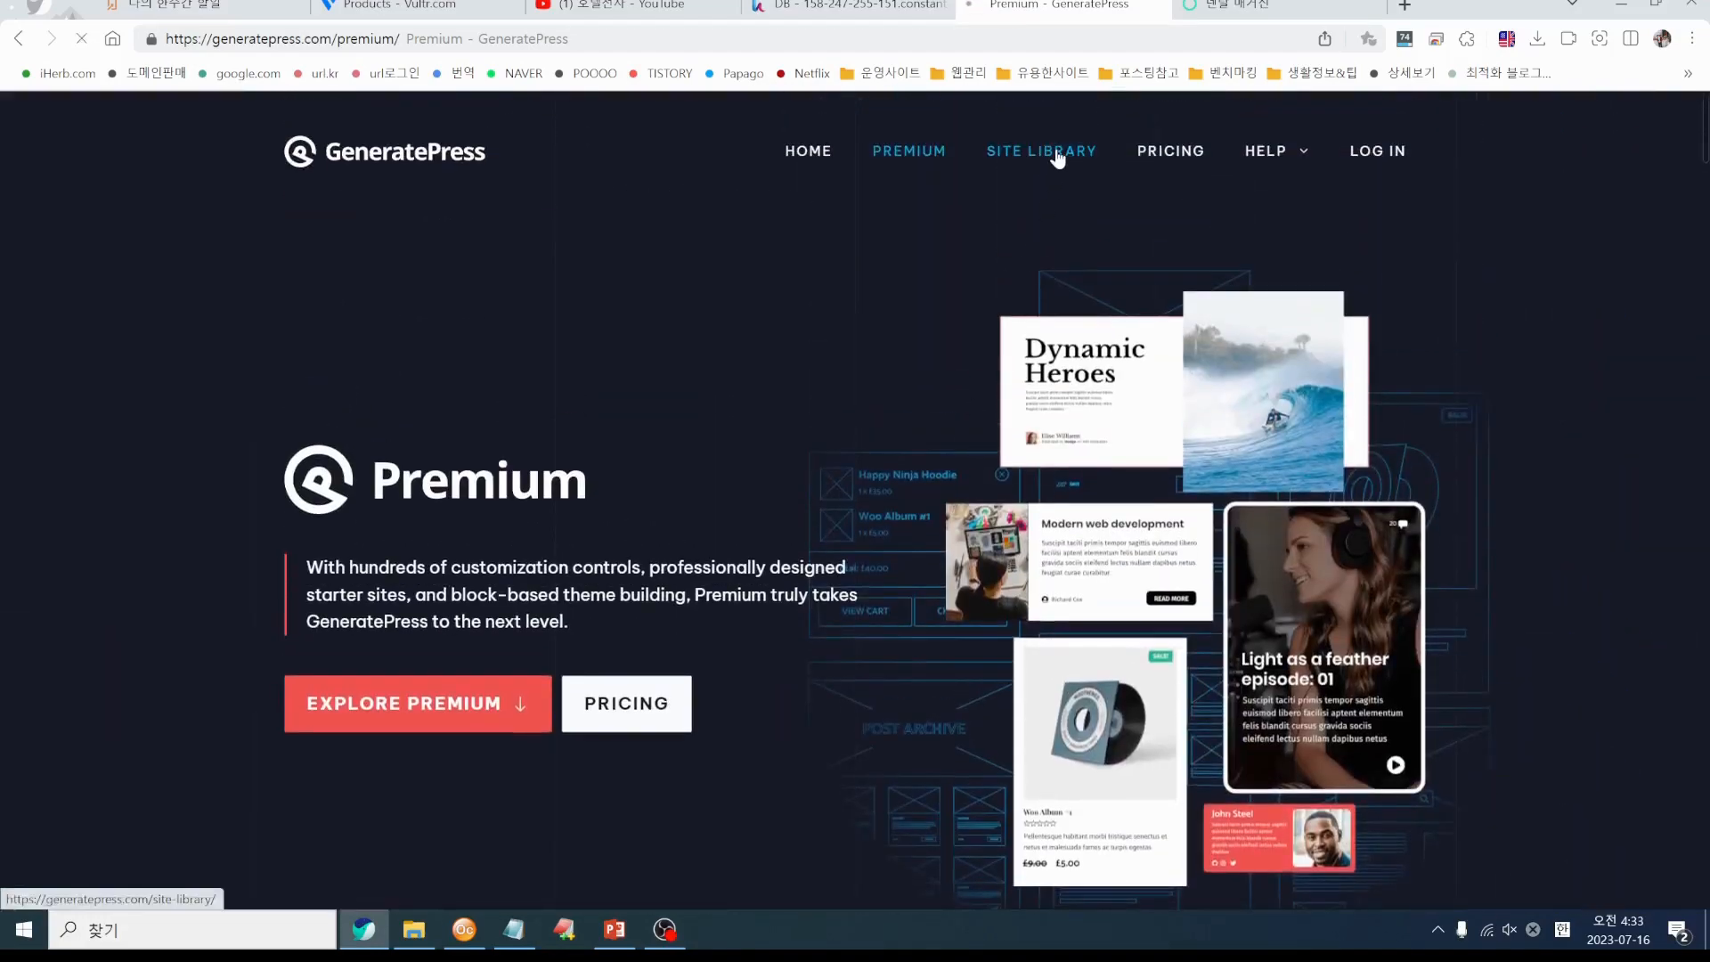
pyautogui.scroll(-3, 873, 657)
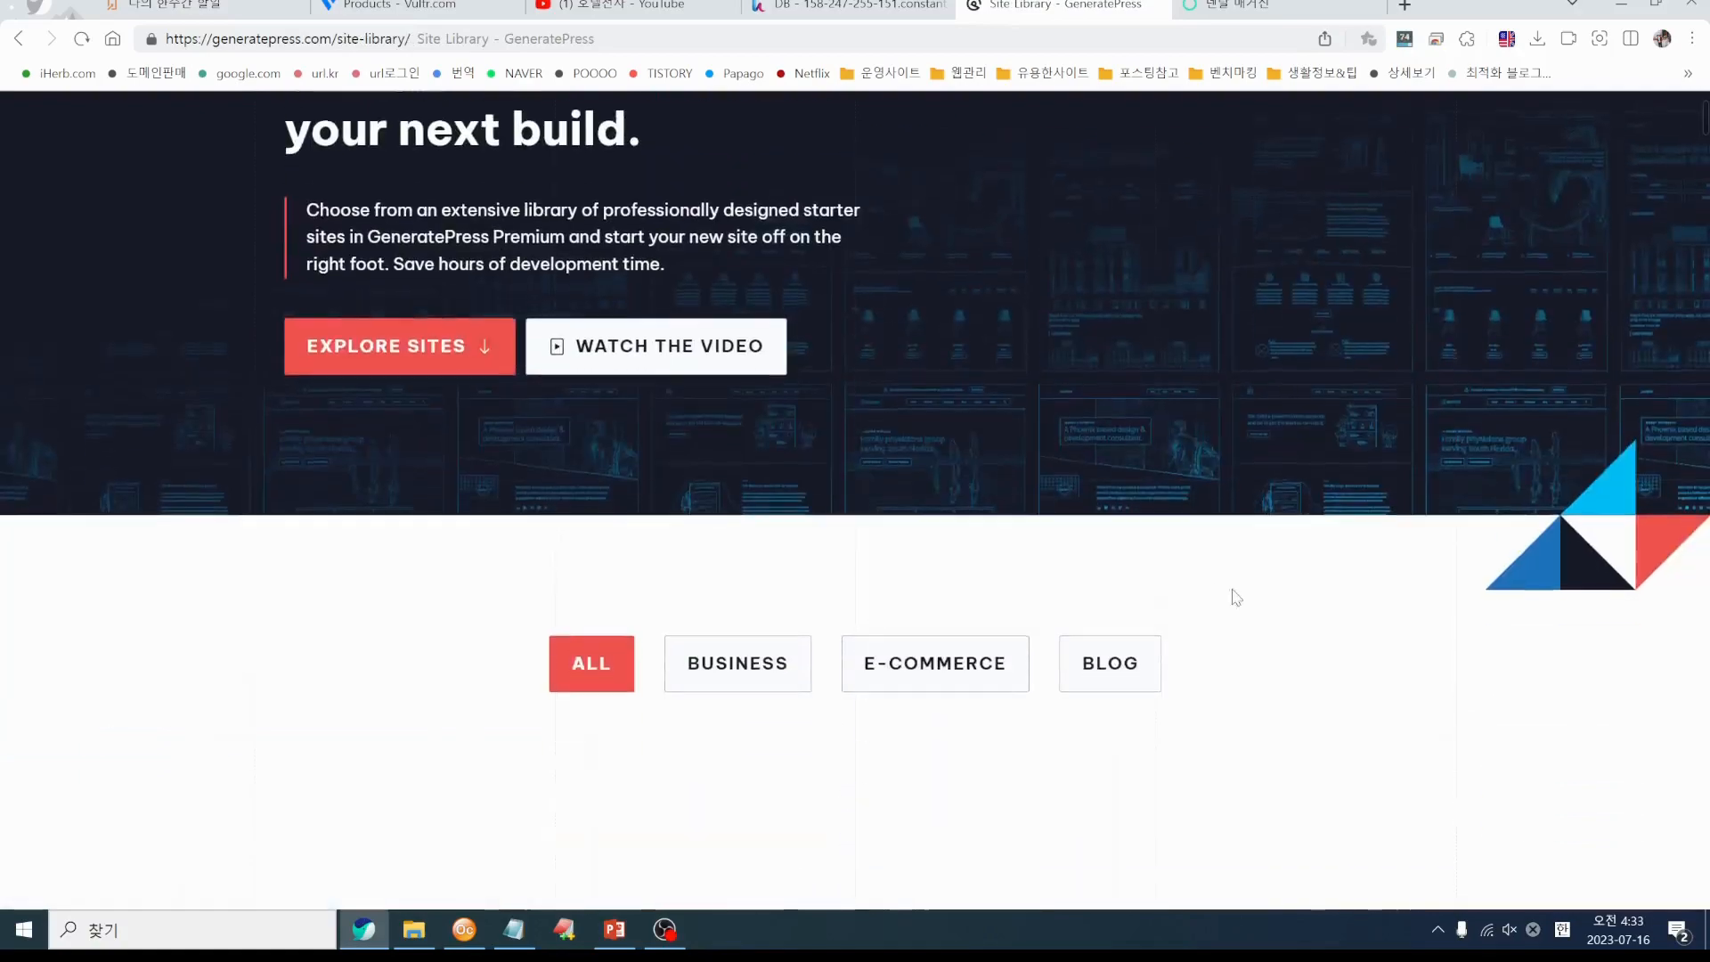
pyautogui.scroll(-5, 1481, 625)
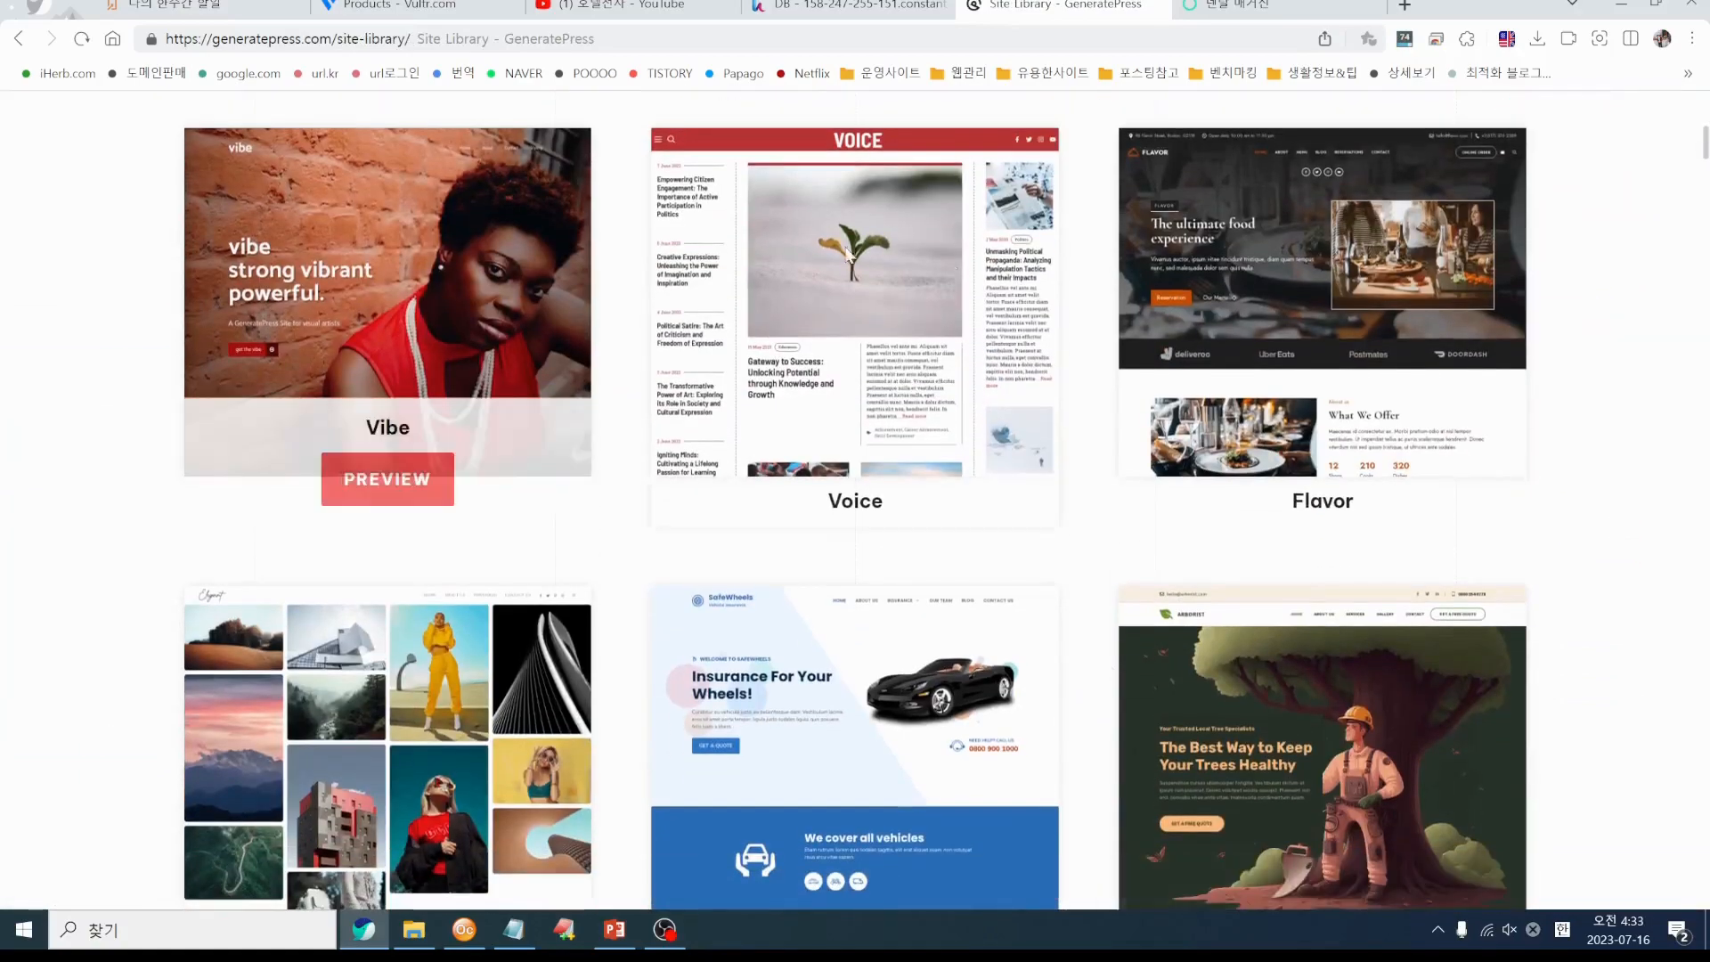
pyautogui.scroll(-5, 1089, 755)
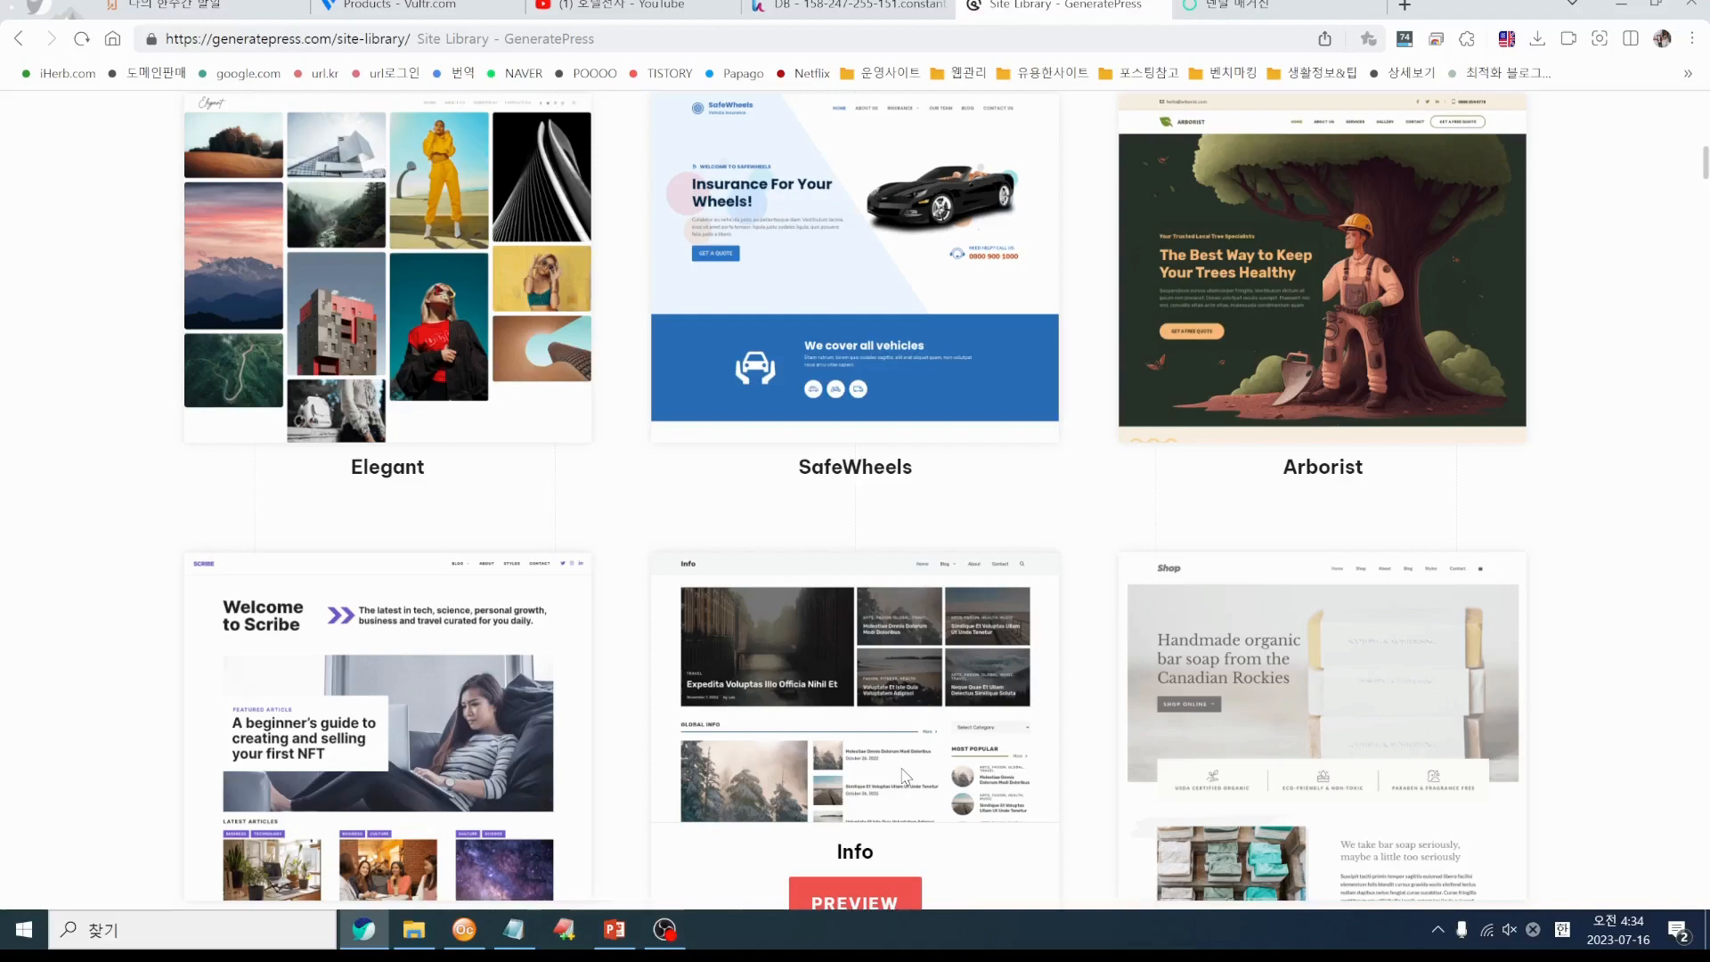
pyautogui.scroll(10, 904, 774)
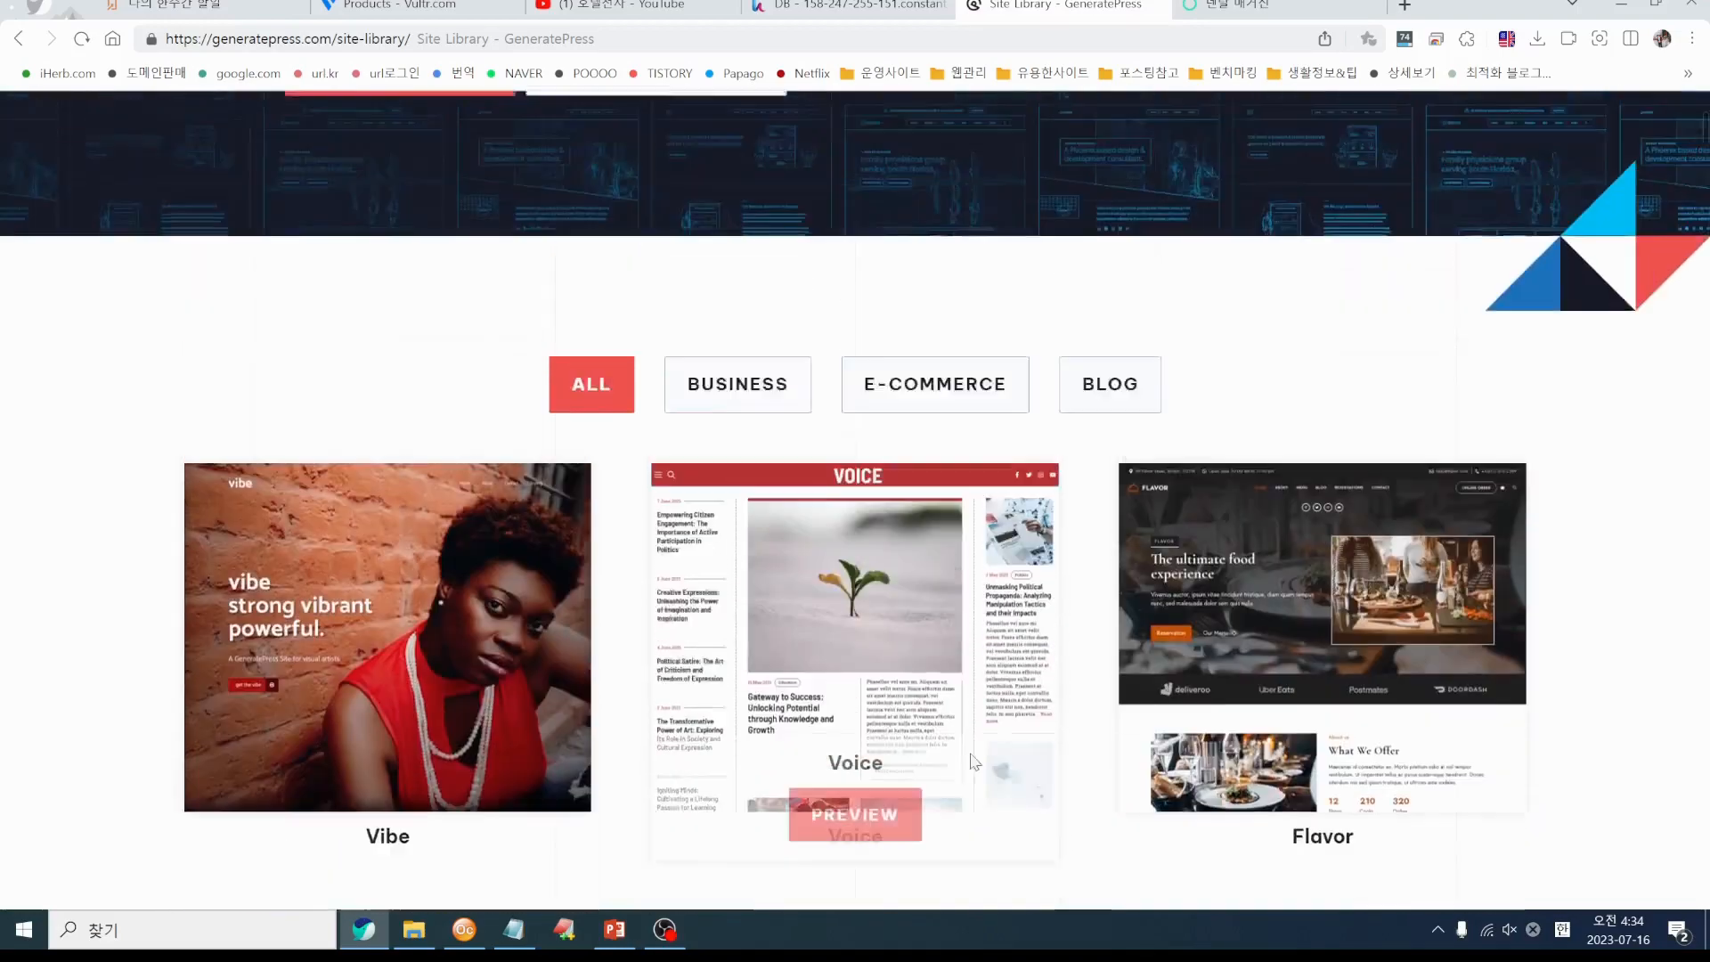
# Open the GeneratePress Premium page and compare what the Yearly and Lifetime plans offer
pyautogui.scroll(-3, 915, 672)
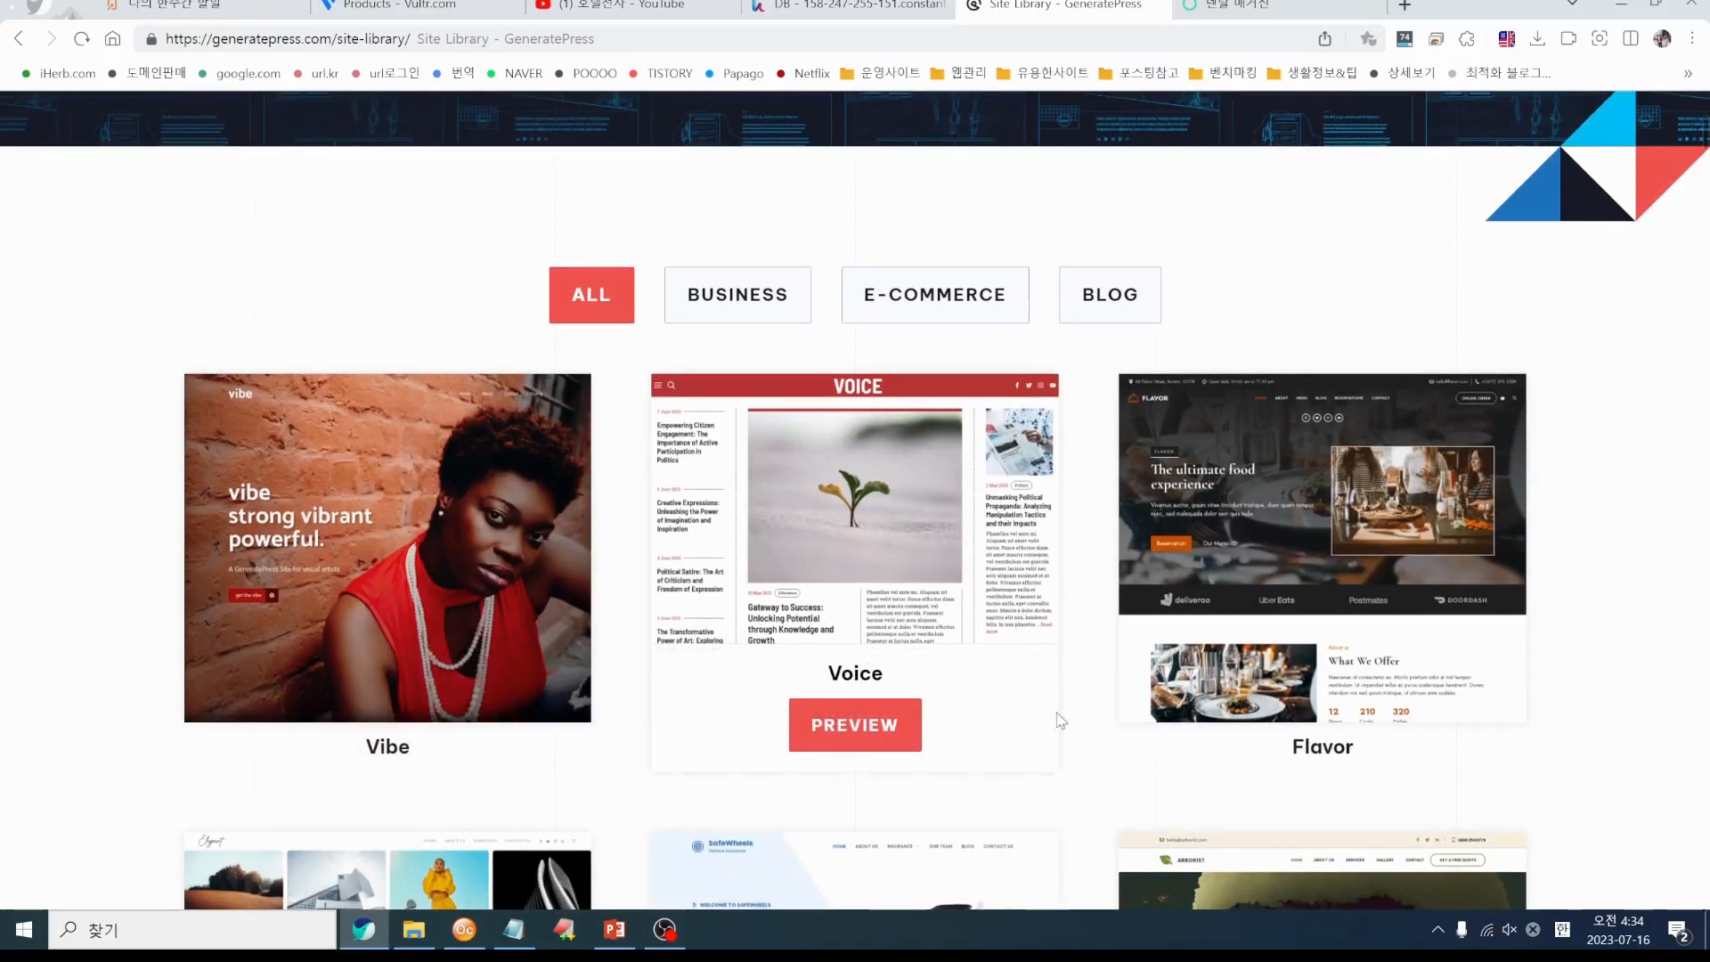
pyautogui.scroll(7, 1252, 673)
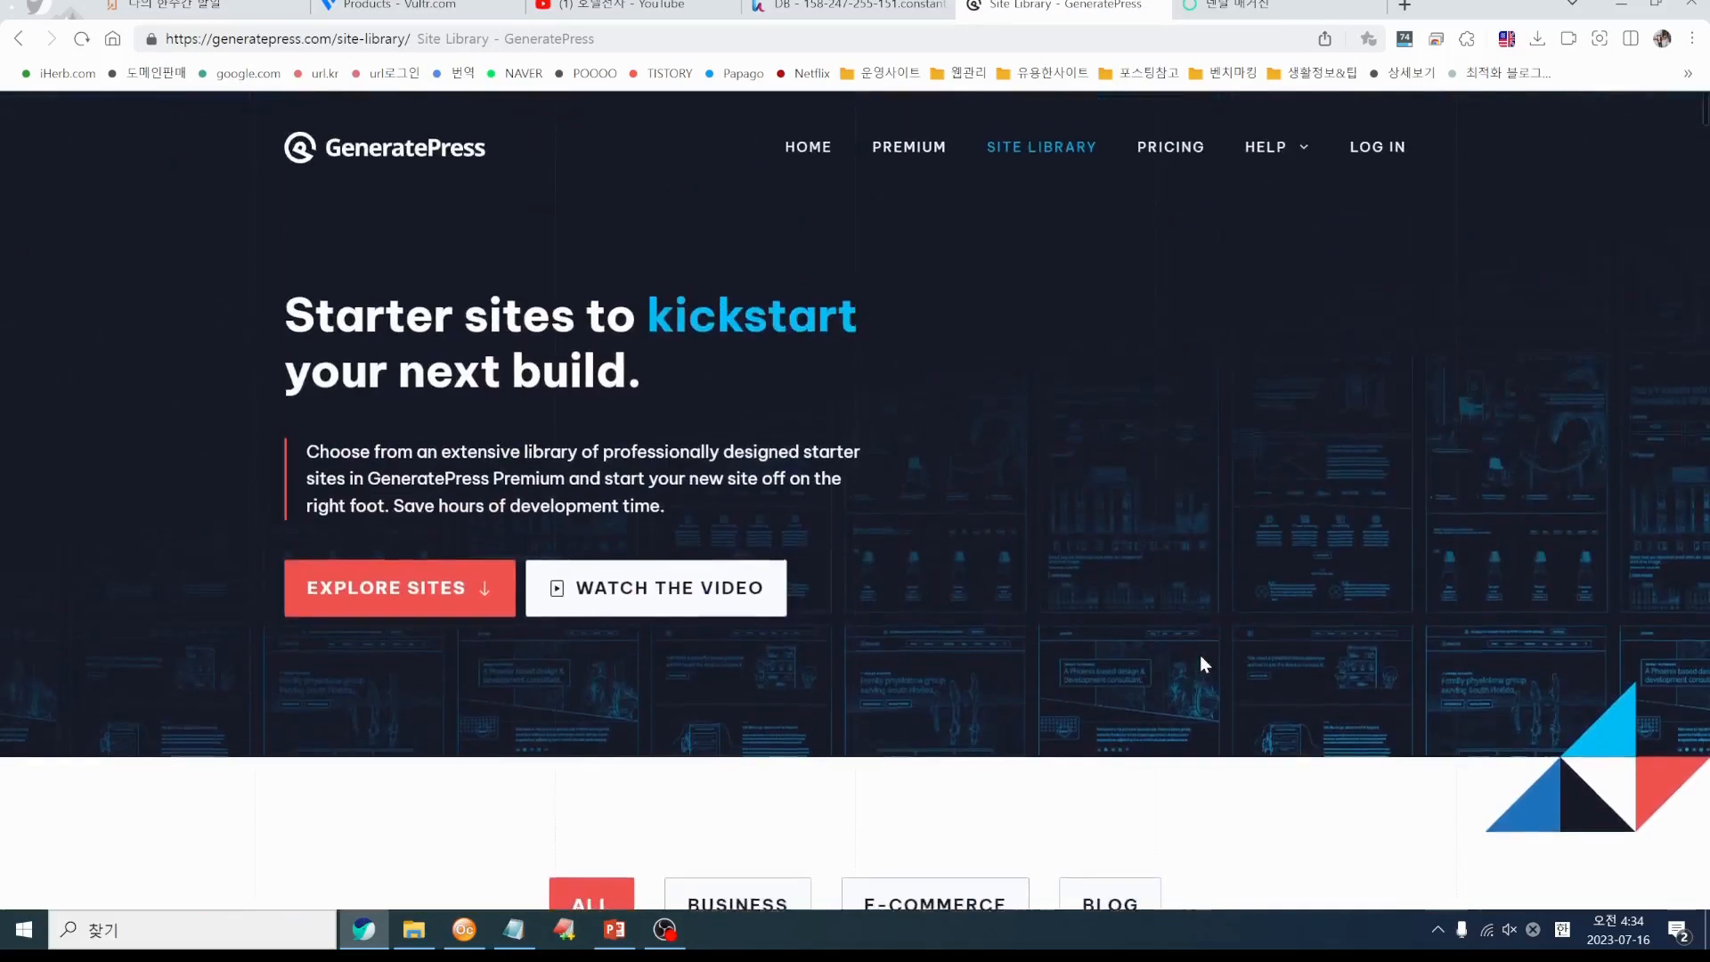
pyautogui.click(905, 196)
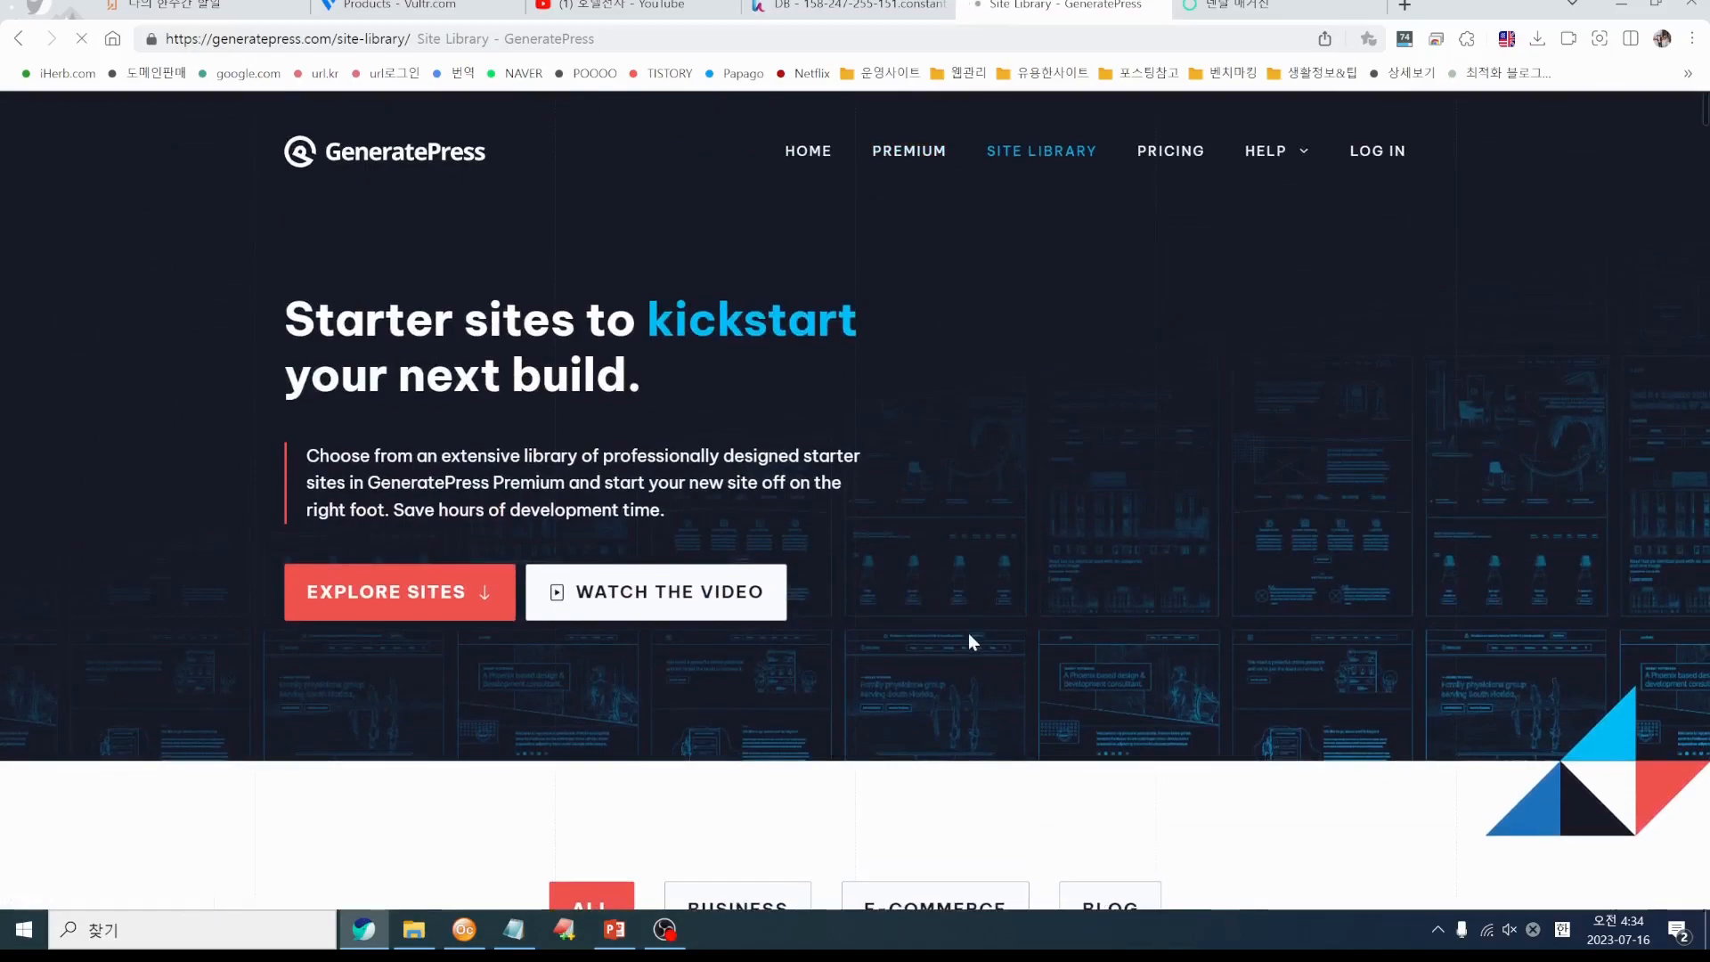
pyautogui.scroll(-5, 918, 601)
pyautogui.scroll(-15, 918, 602)
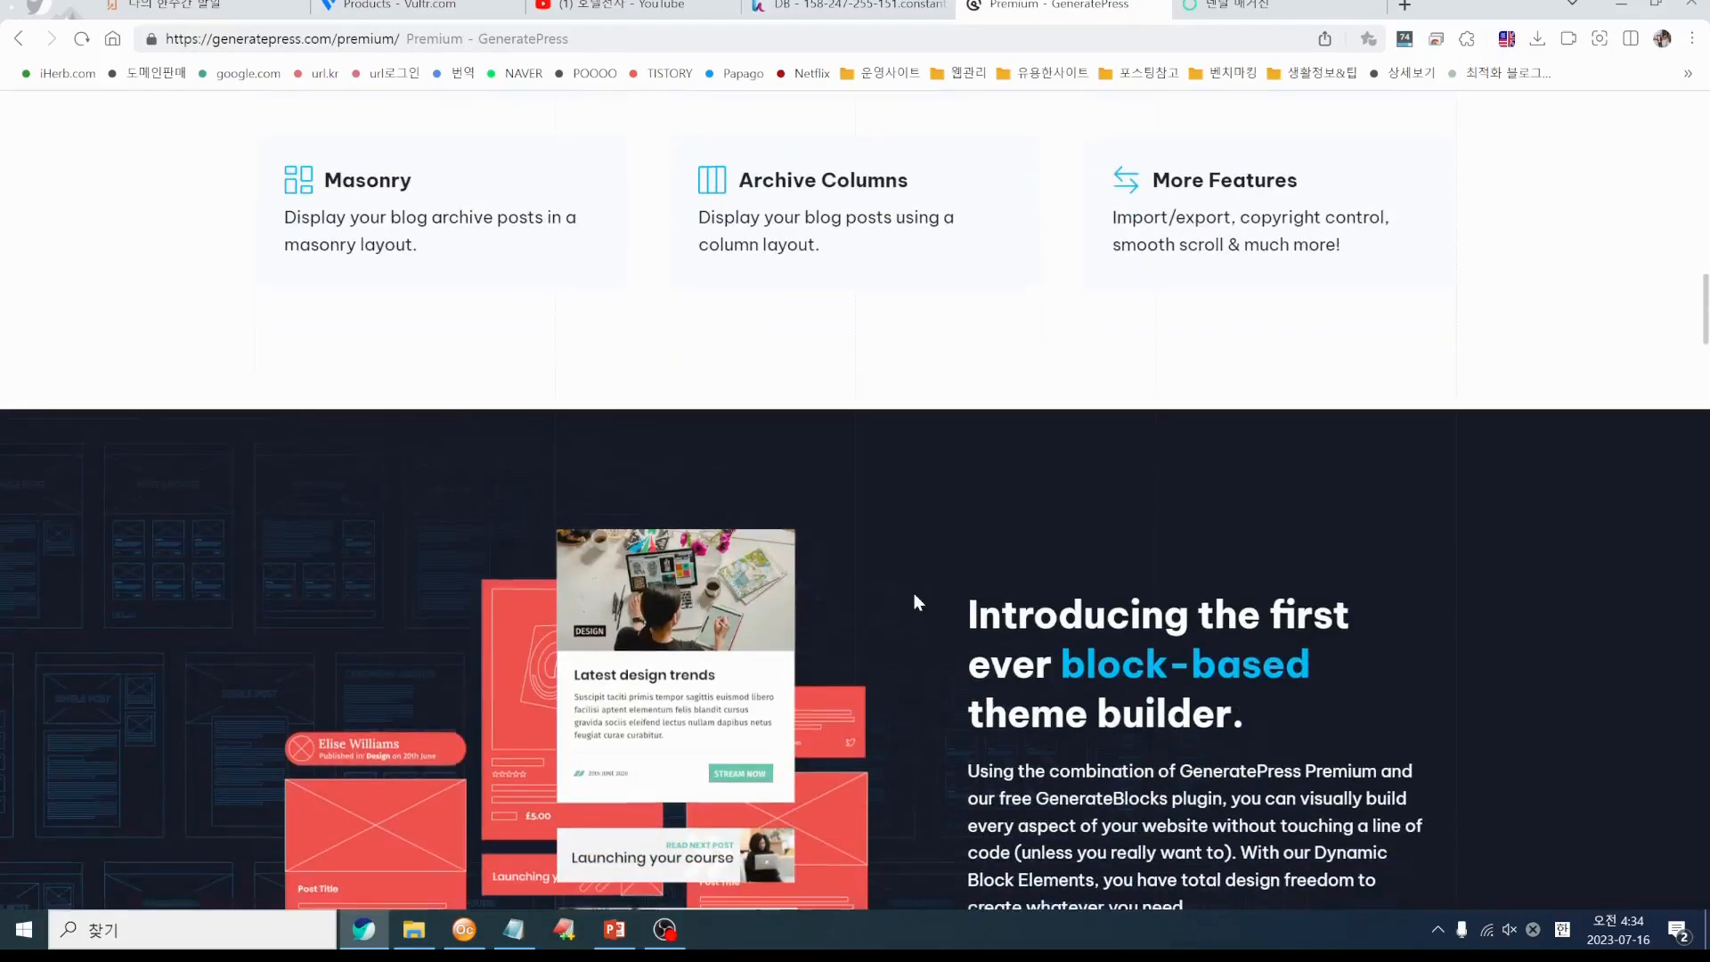
pyautogui.scroll(-12, 915, 602)
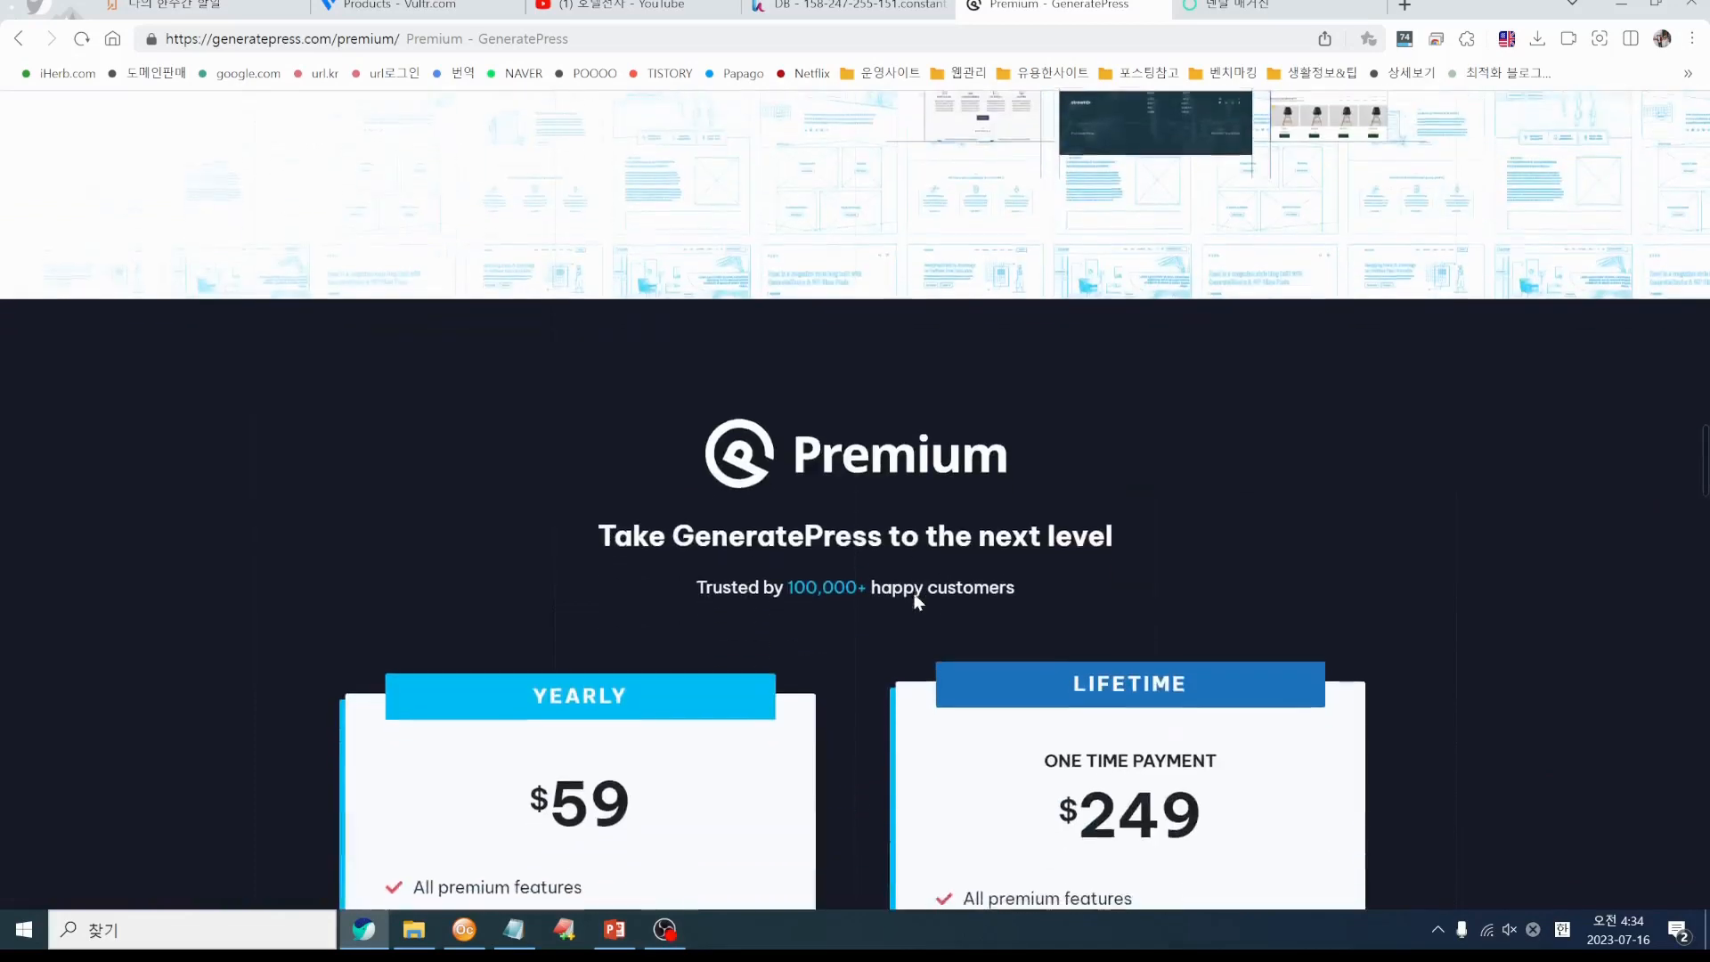
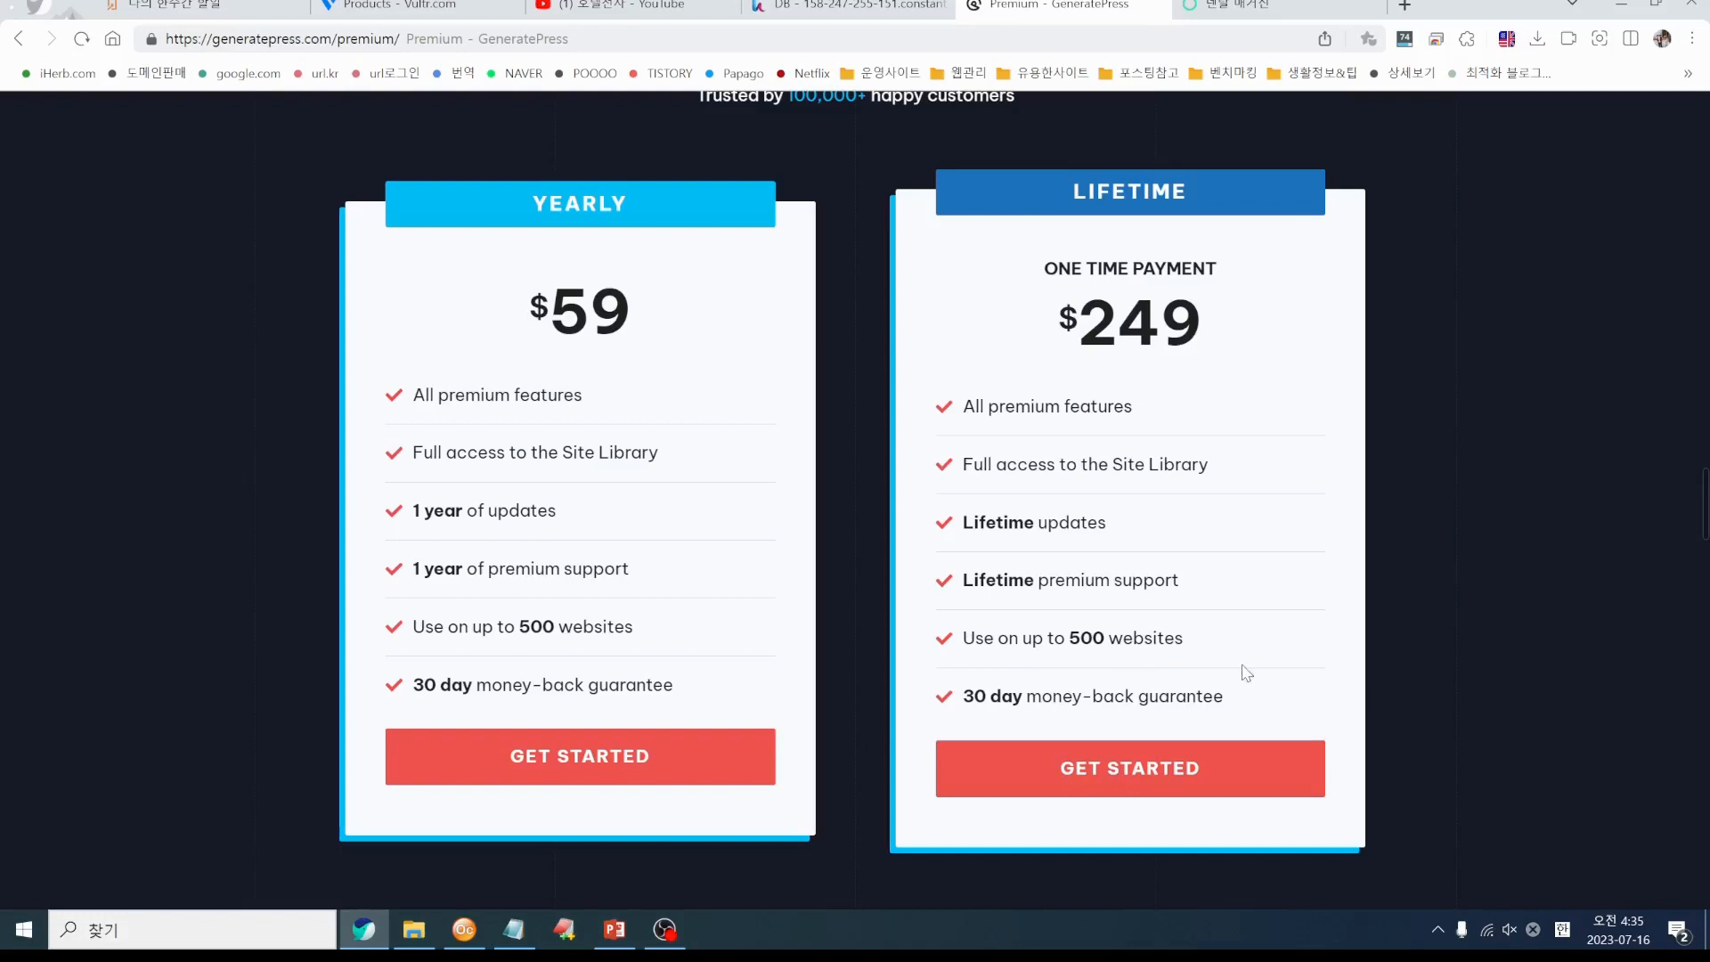
pyautogui.scroll(5, 1243, 688)
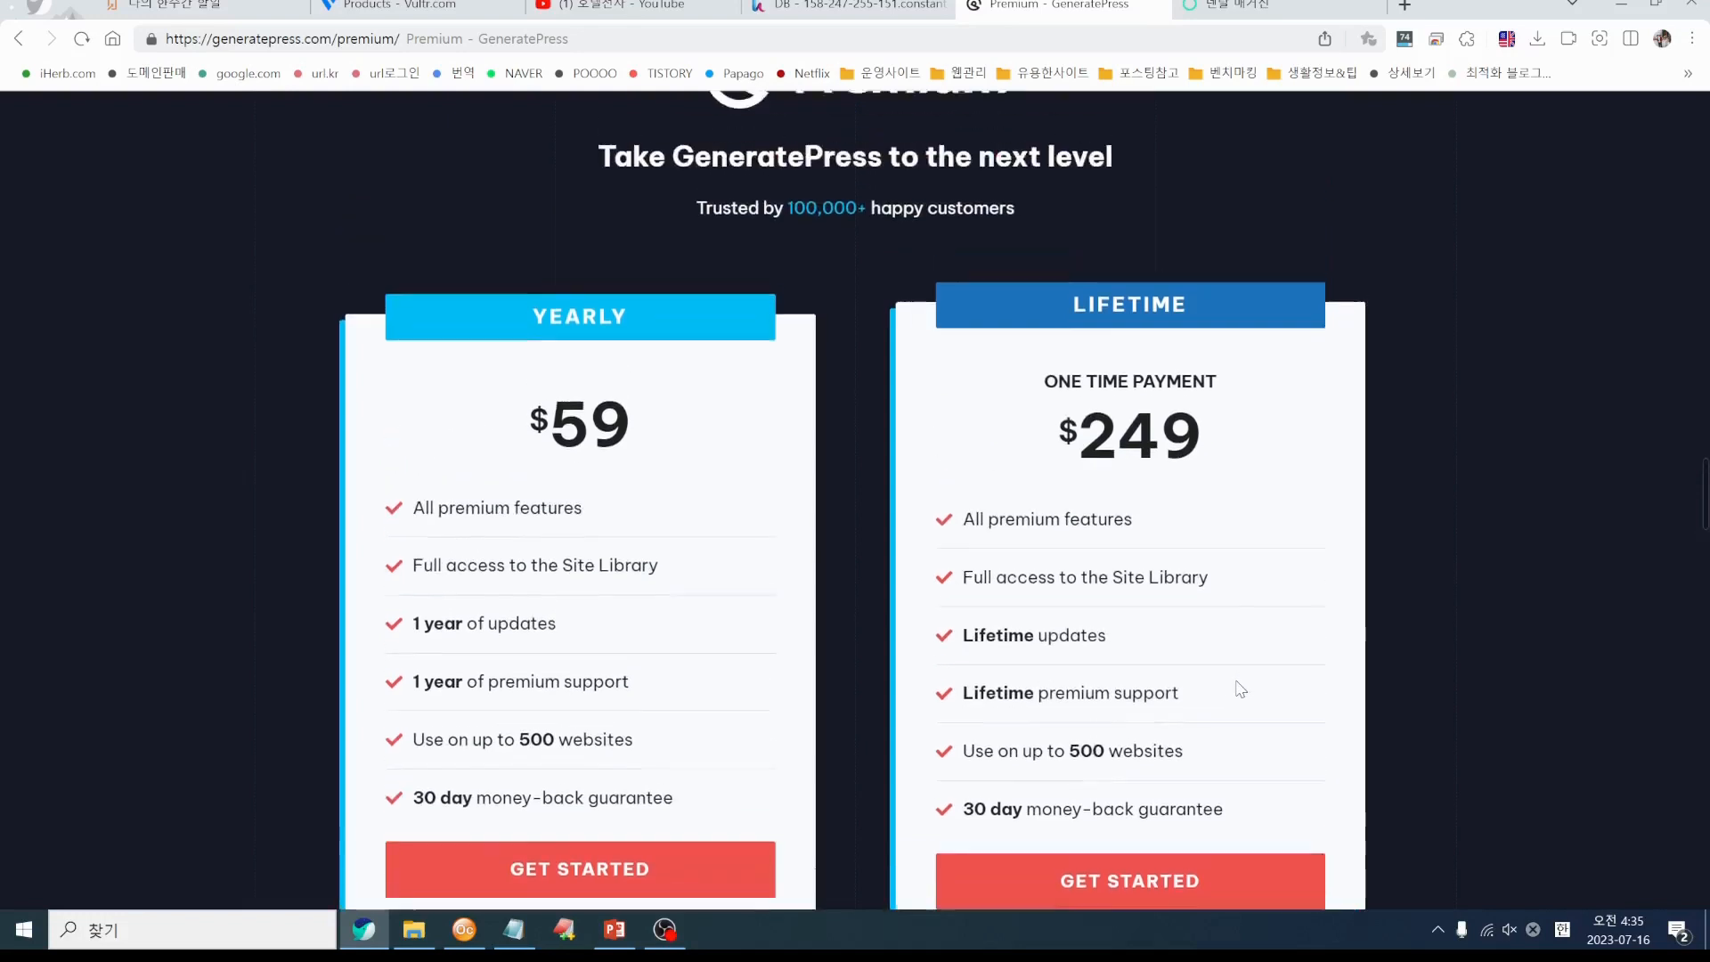
pyautogui.scroll(15, 1236, 687)
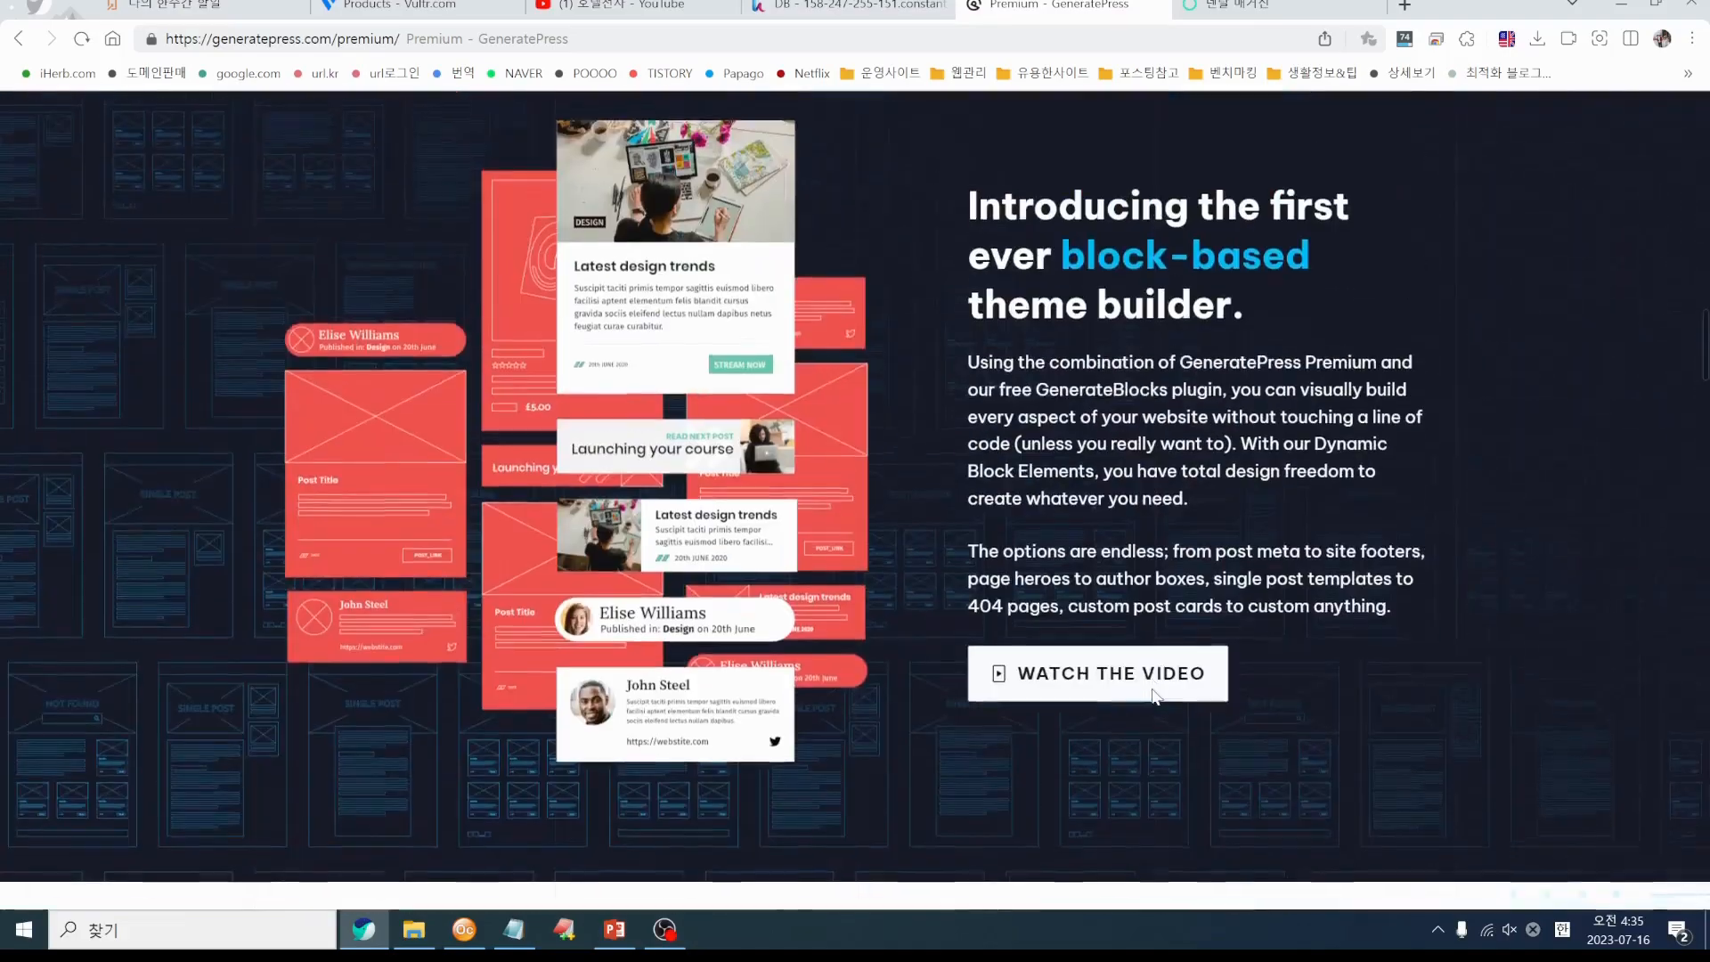
pyautogui.scroll(10, 1013, 695)
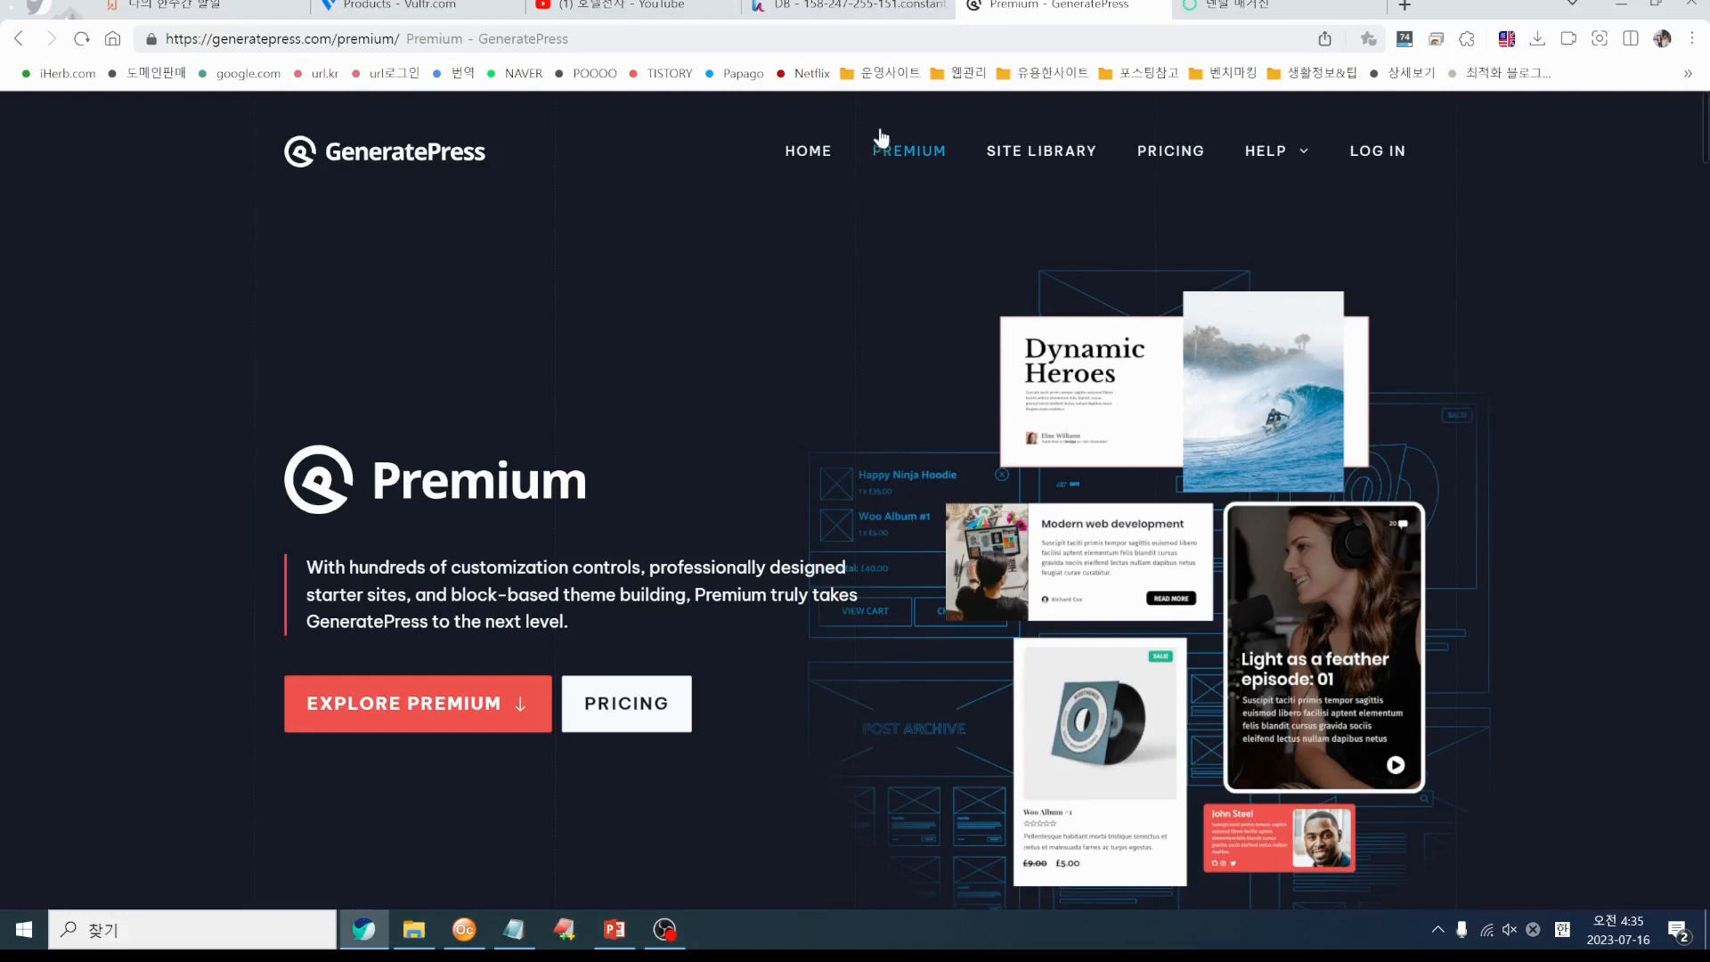
# Return to the 덴탈 매거진 site, open its WordPress dashboard and go to the page for adding new plugins
pyautogui.hotkey('ctrl', 'Tab')
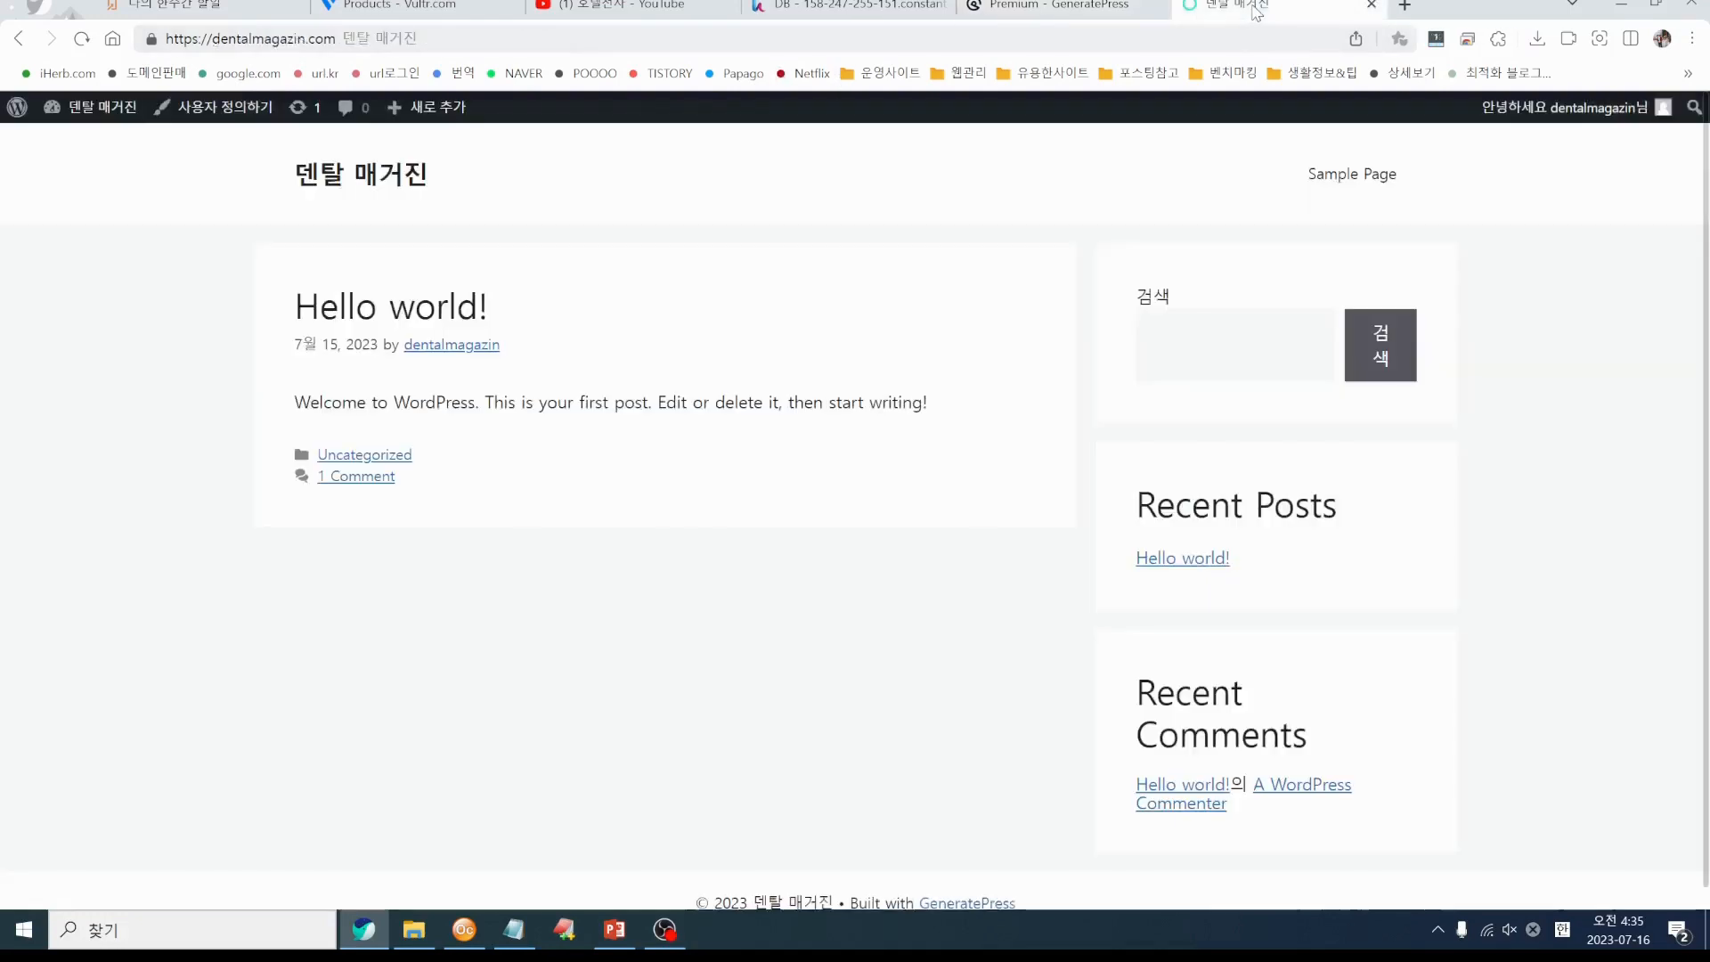
pyautogui.click(106, 138)
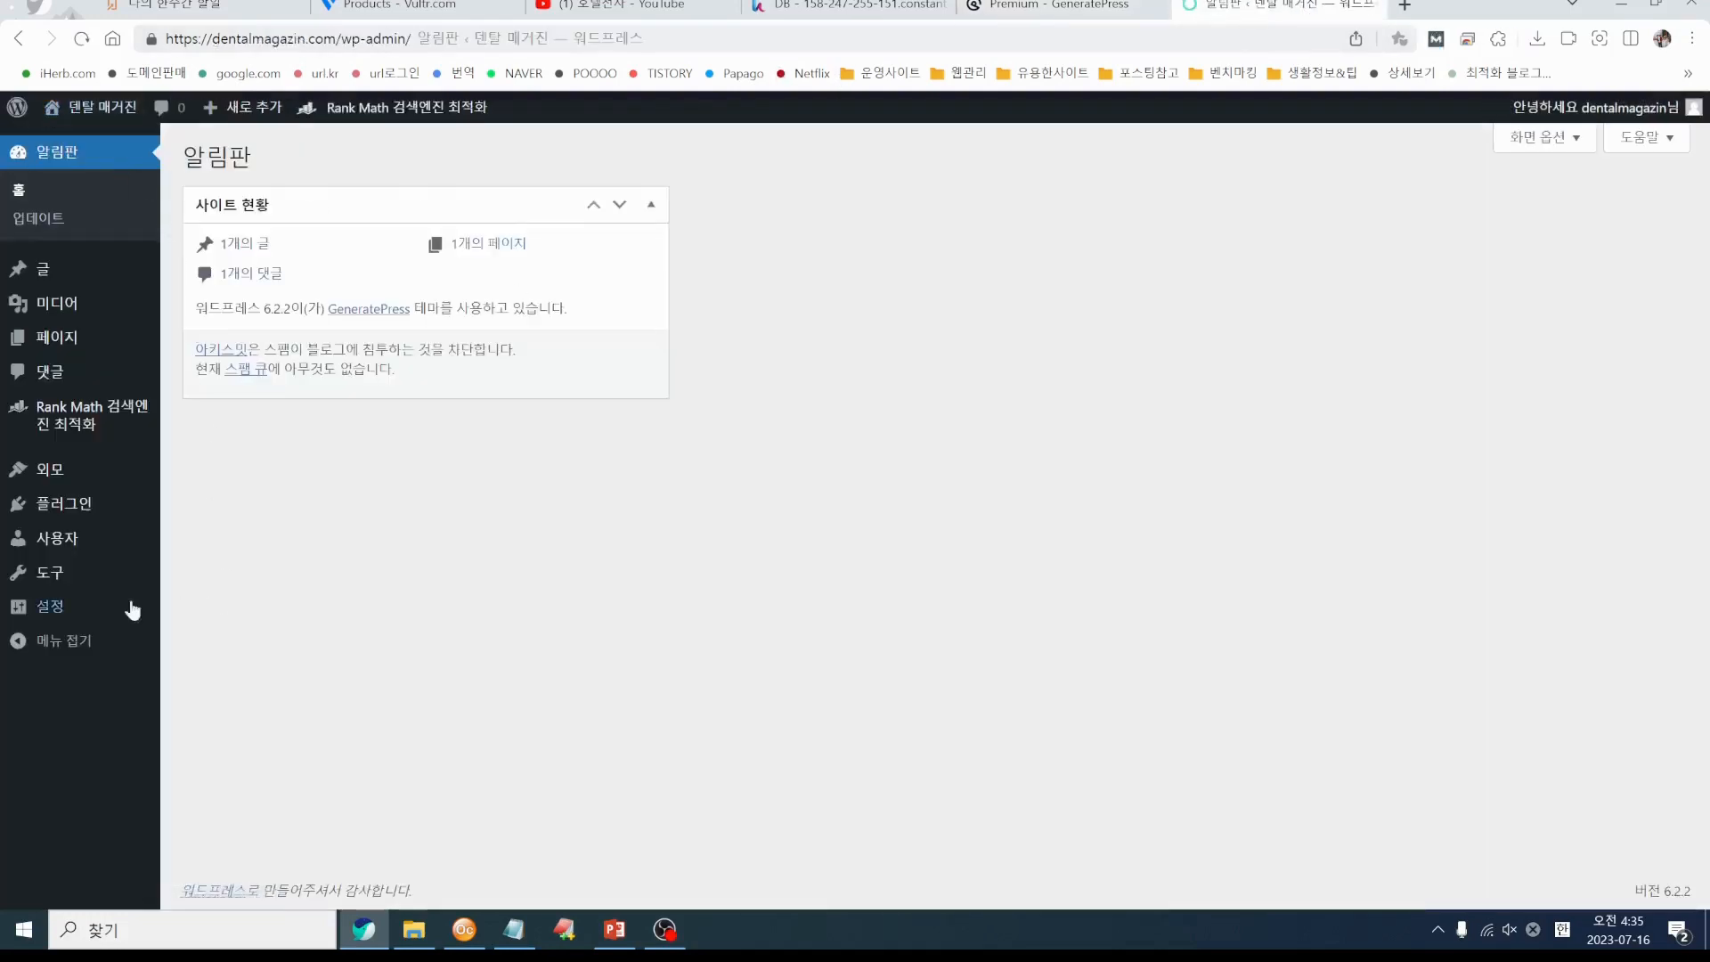
pyautogui.moveTo(77, 514)
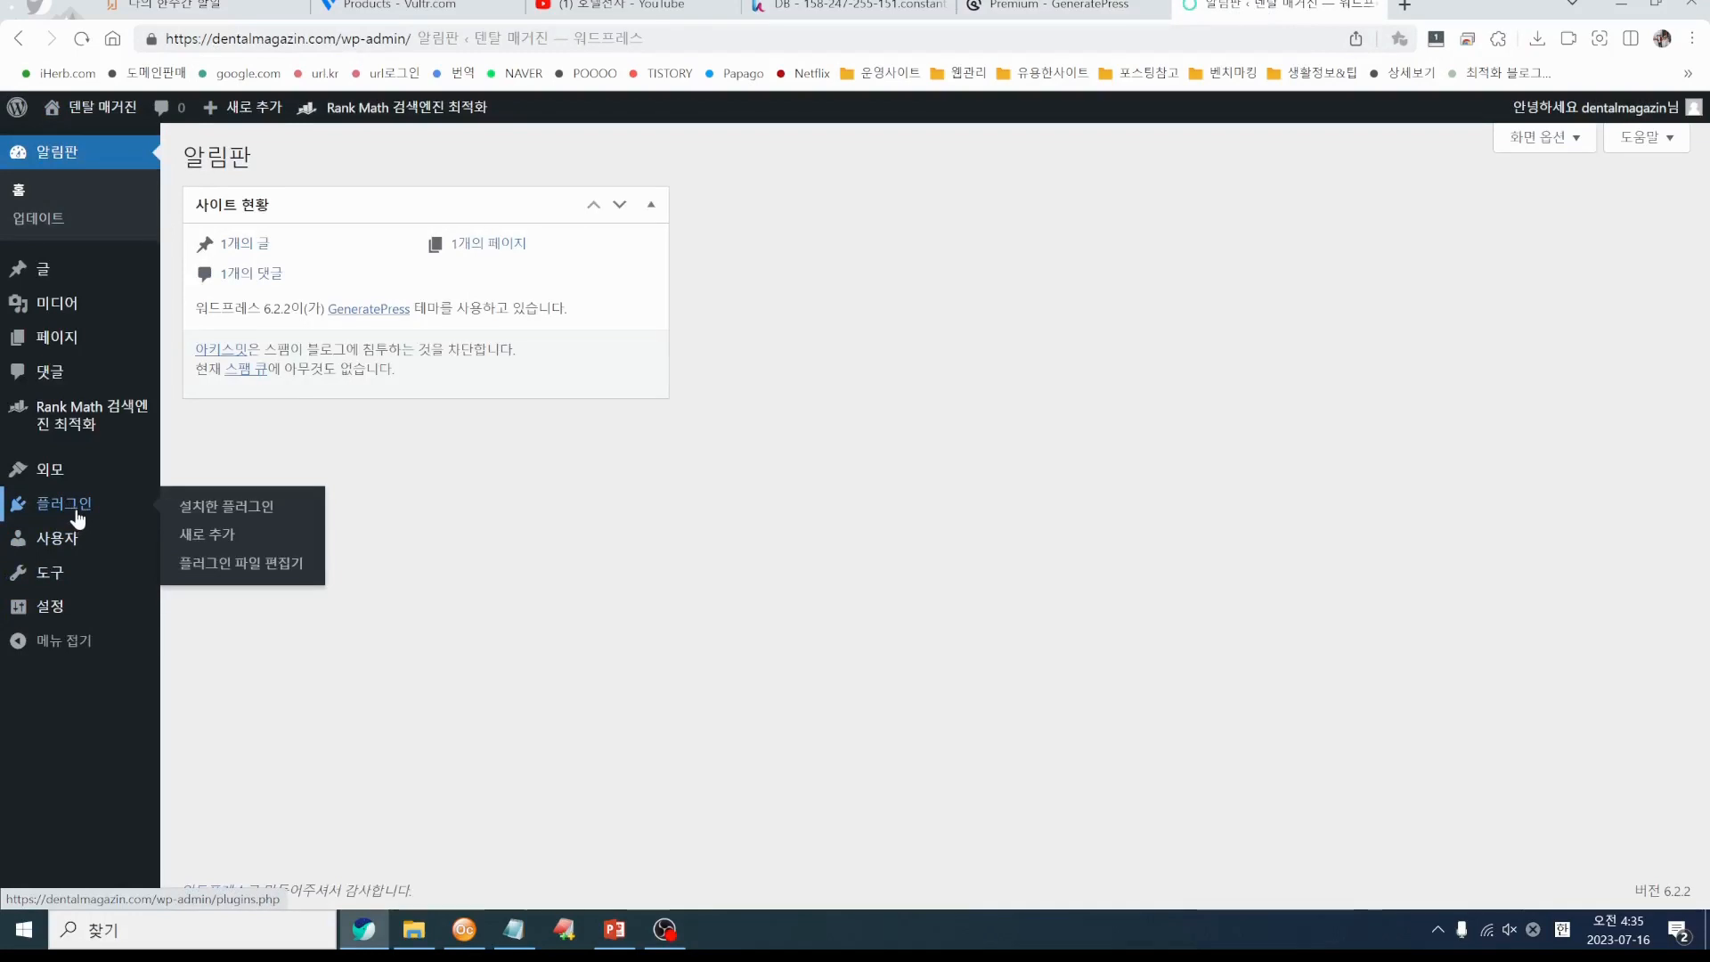
pyautogui.moveTo(51, 481)
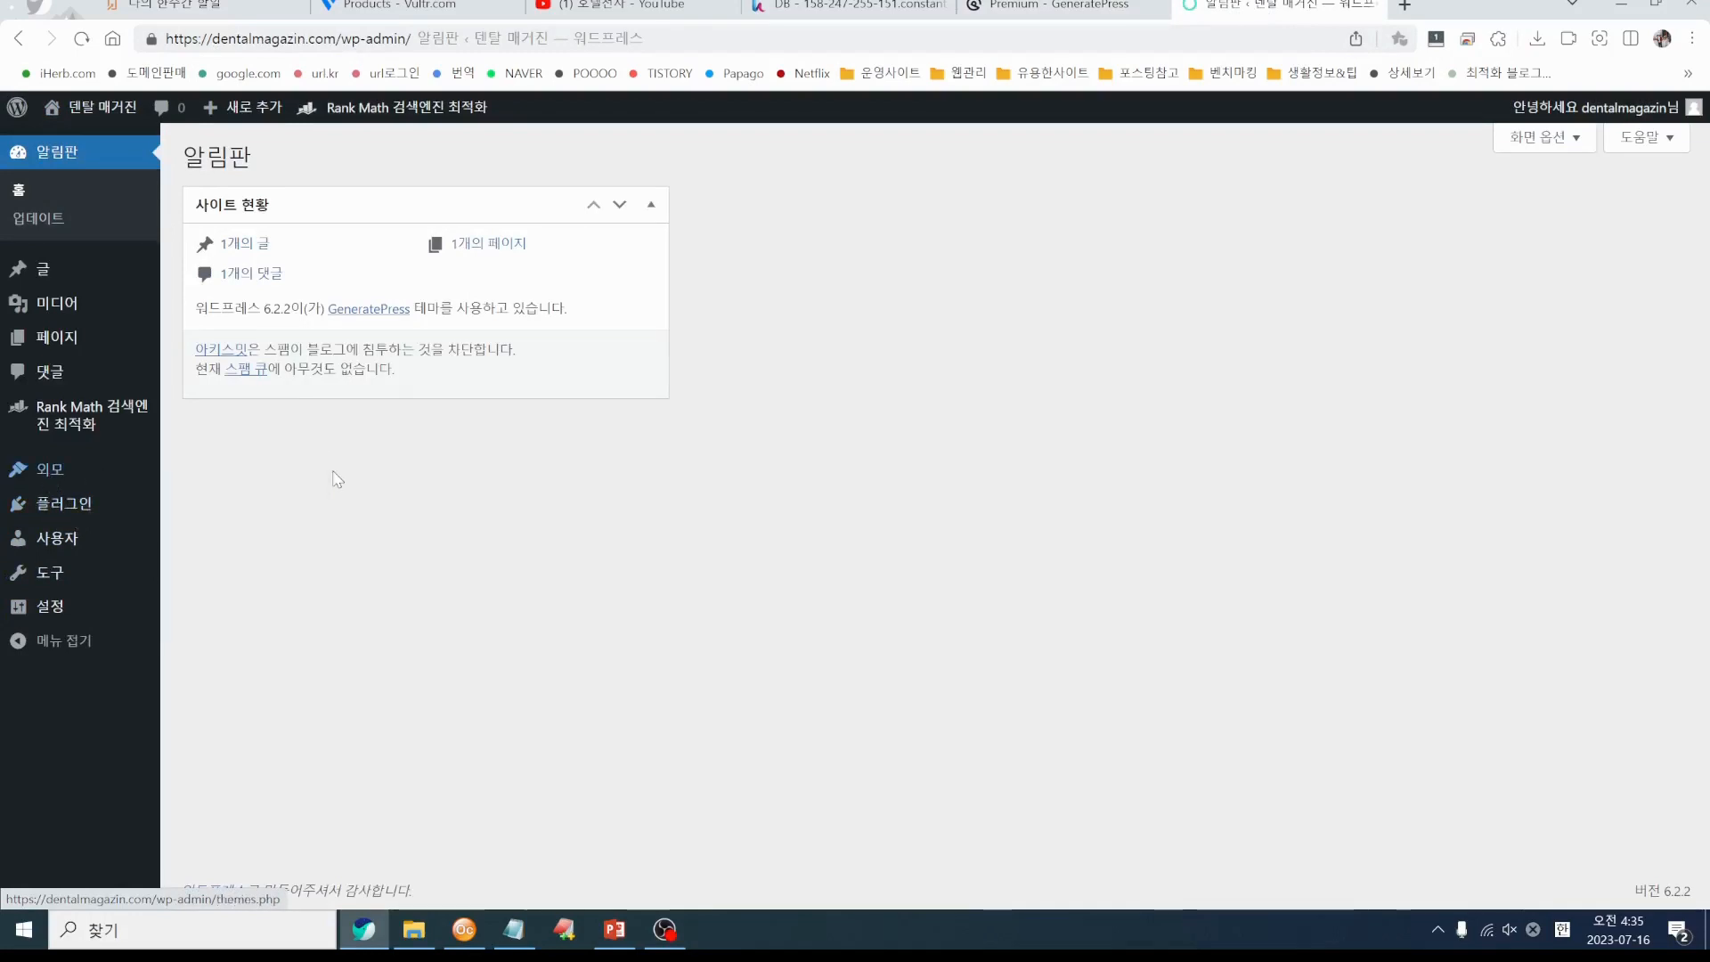
pyautogui.click(54, 517)
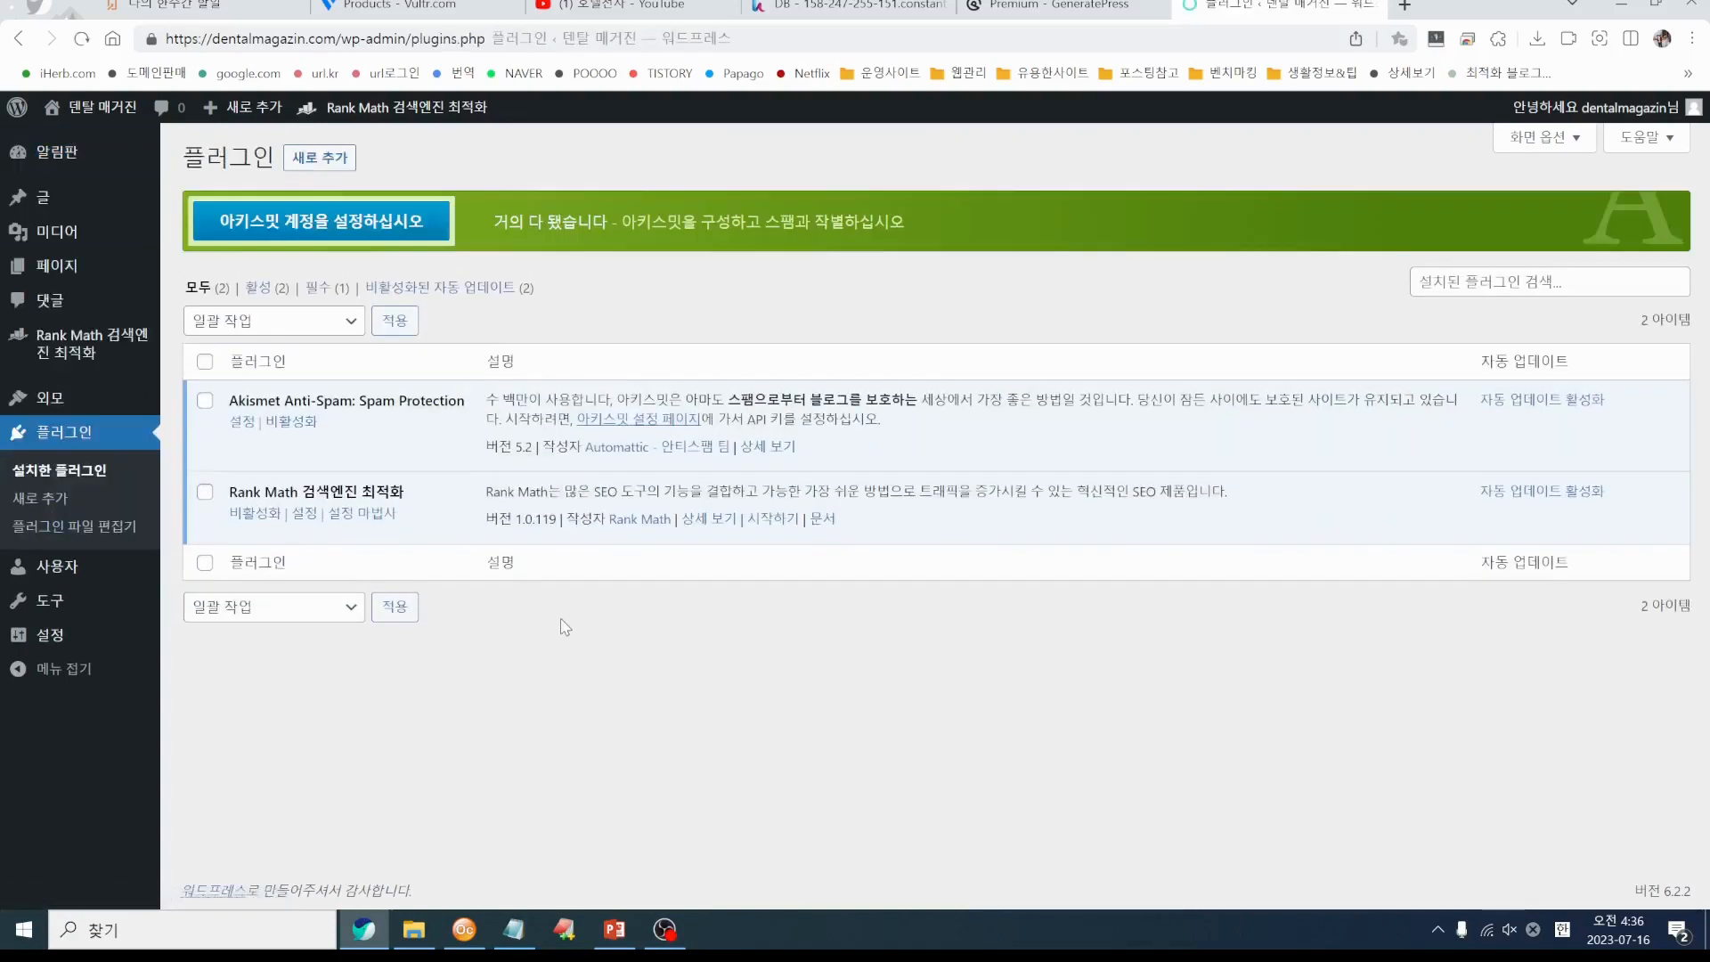
pyautogui.click(334, 168)
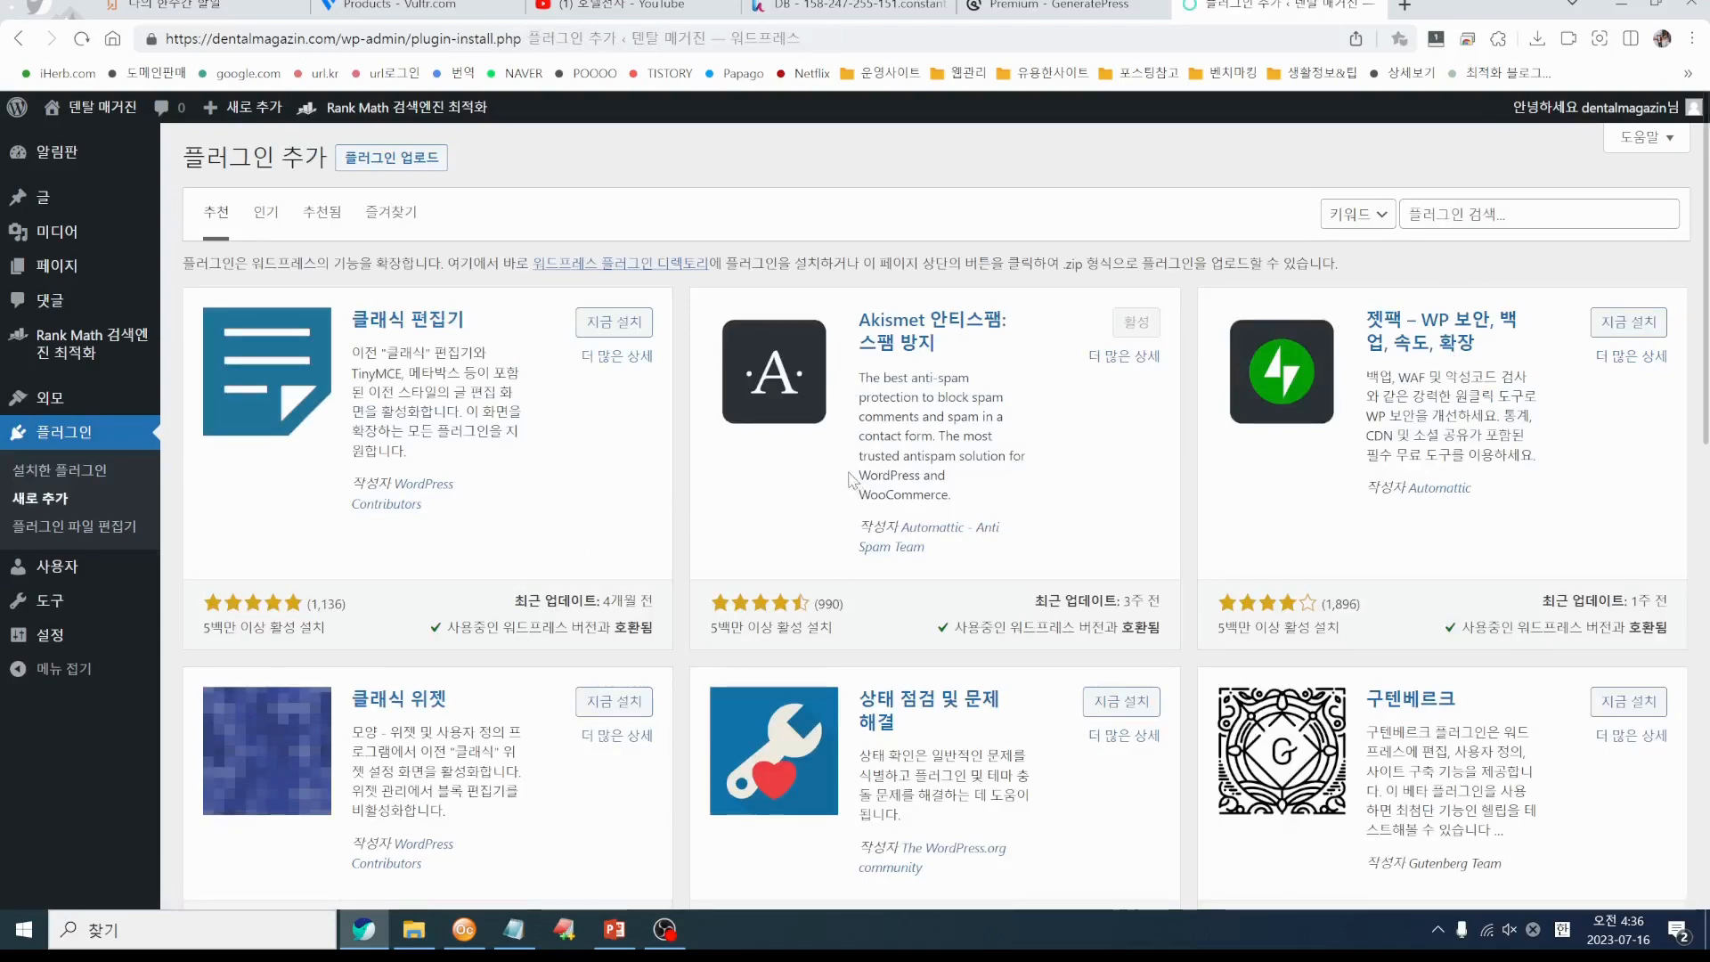
# Return to the GeneratePress website and log in to the account with the prefilled credentials
pyautogui.click(1046, 20)
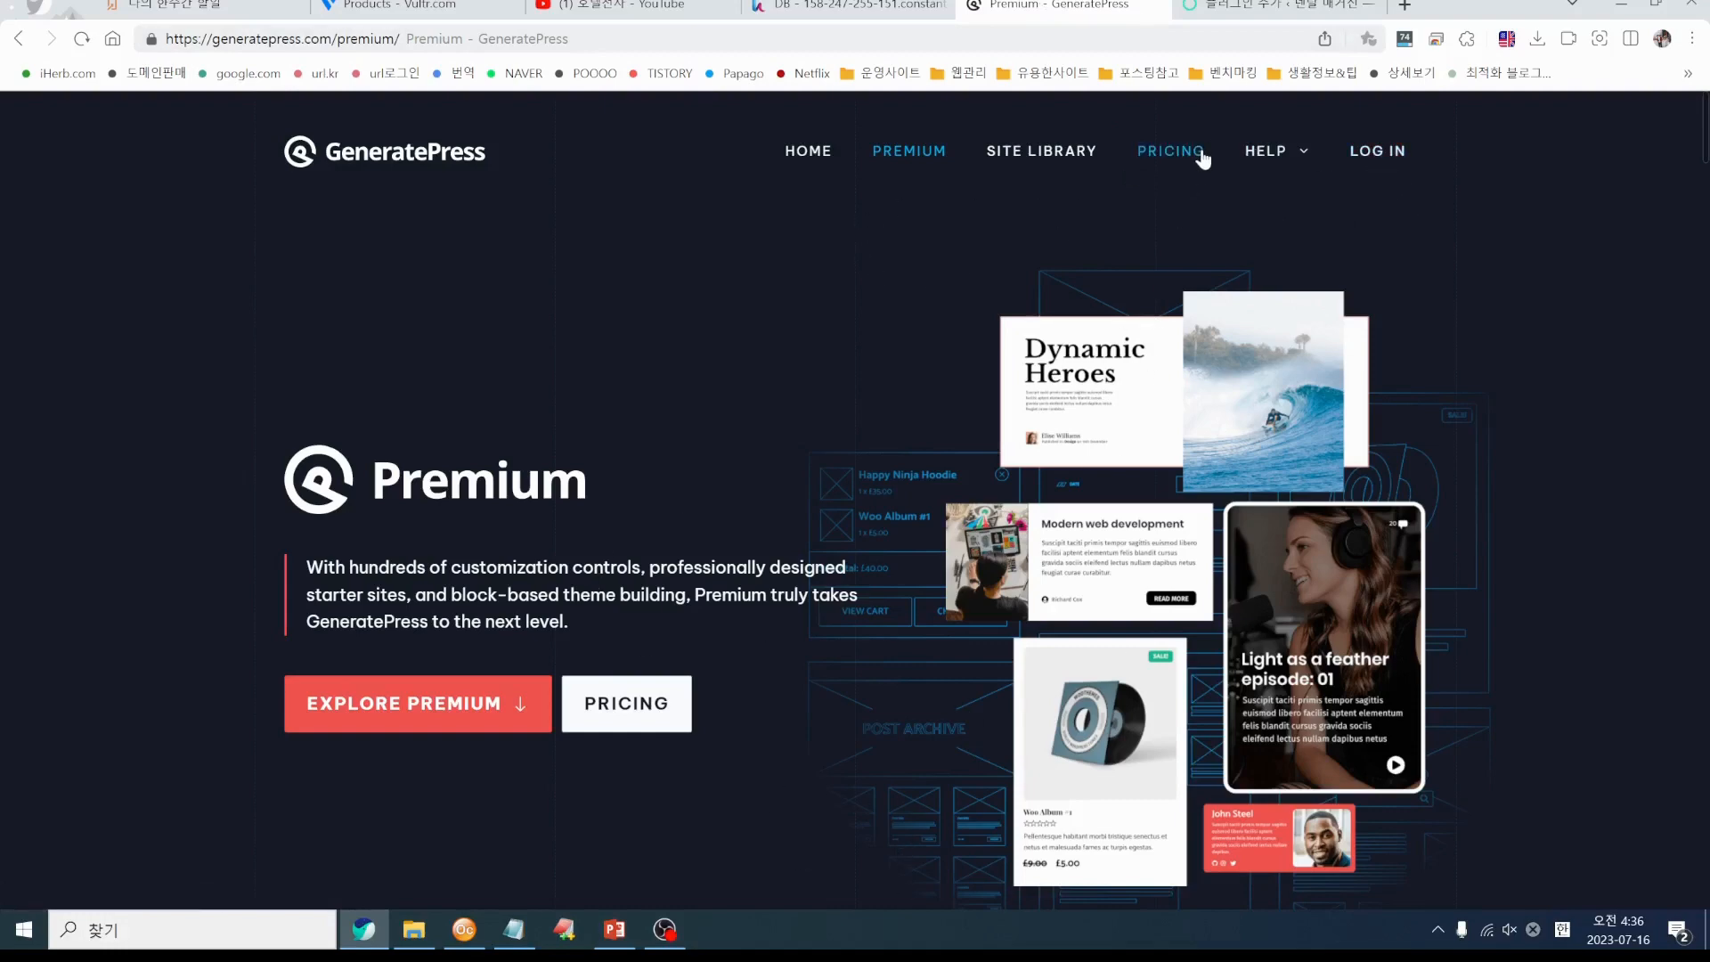
pyautogui.click(1266, 9)
pyautogui.click(1013, 13)
pyautogui.click(1382, 165)
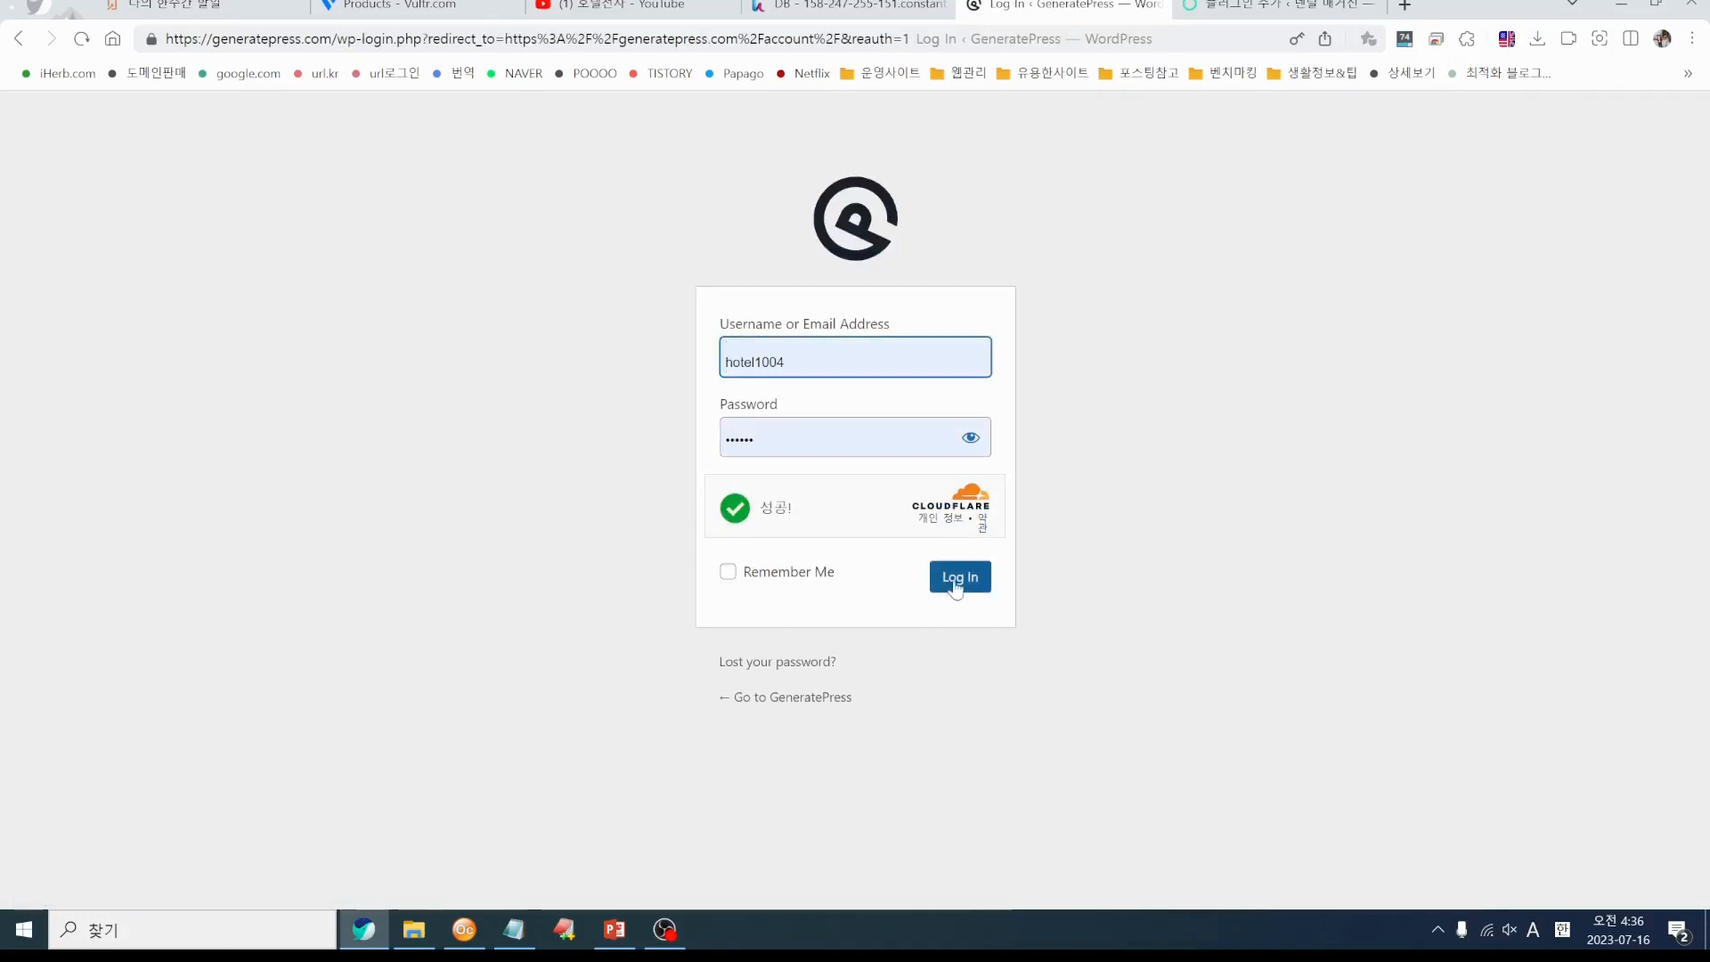
pyautogui.click(959, 580)
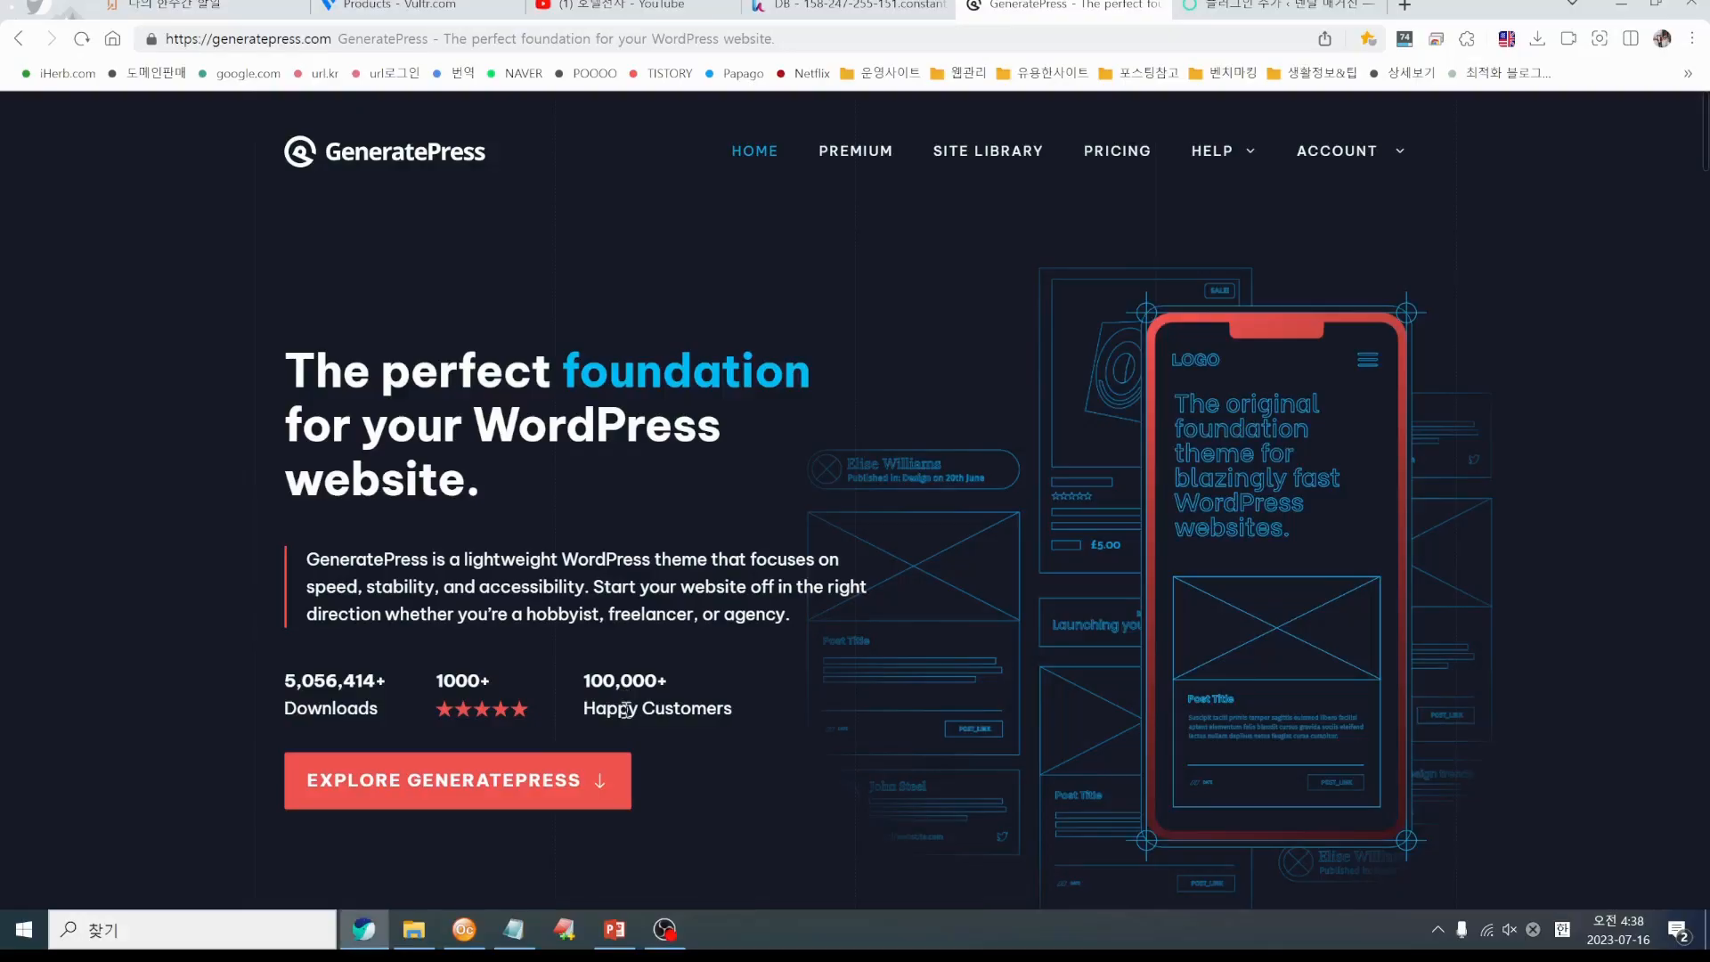
# Switch to Opencapture, examine the captured Downloads page with the GP Premium plugin entry, and return to the WordPress add-plugin page
pyautogui.click(464, 932)
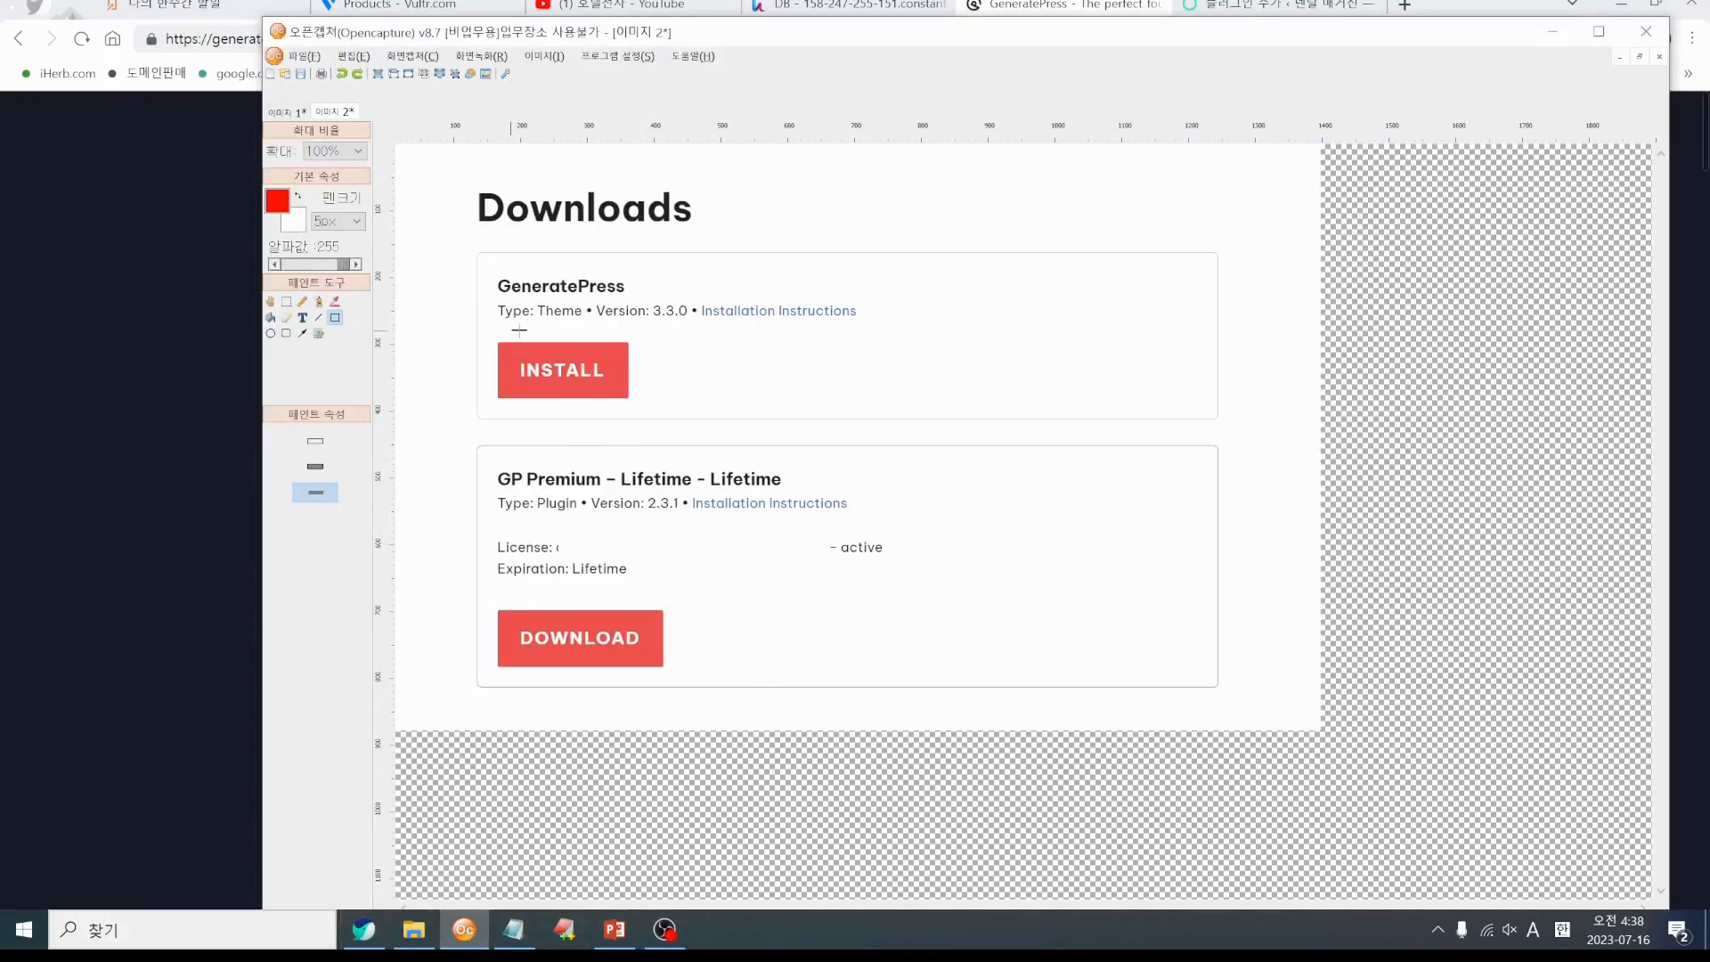
pyautogui.moveTo(953, 43); pyautogui.dragTo(925, 205)
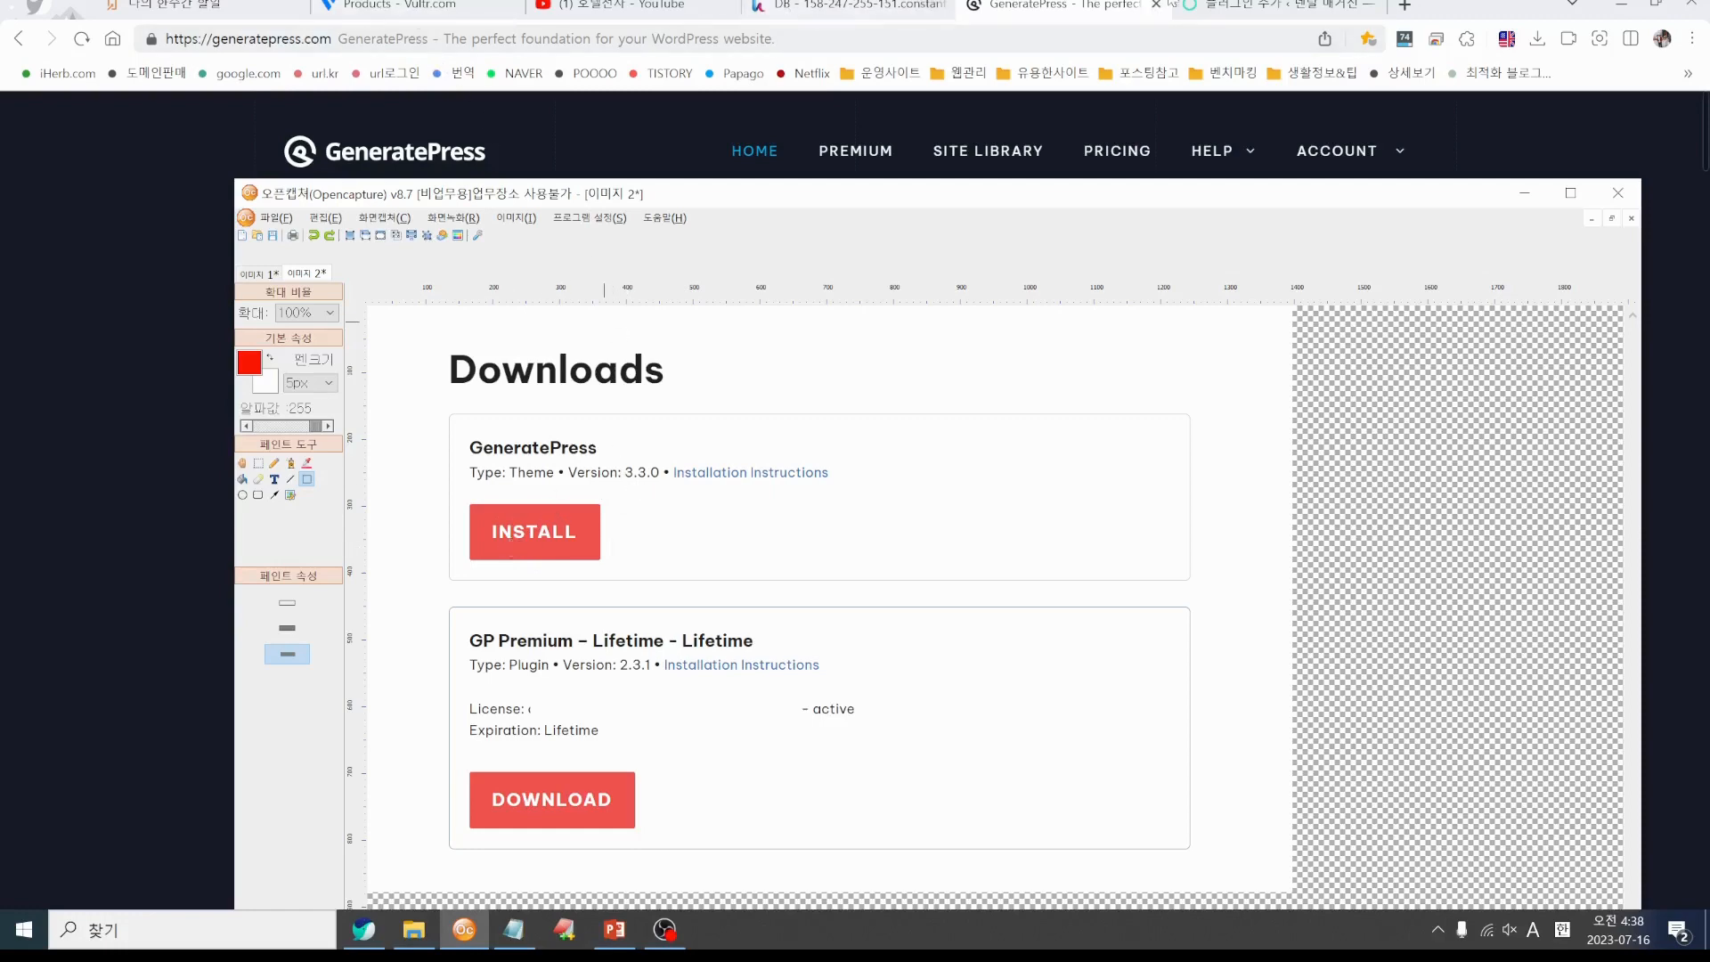
pyautogui.click(1207, 9)
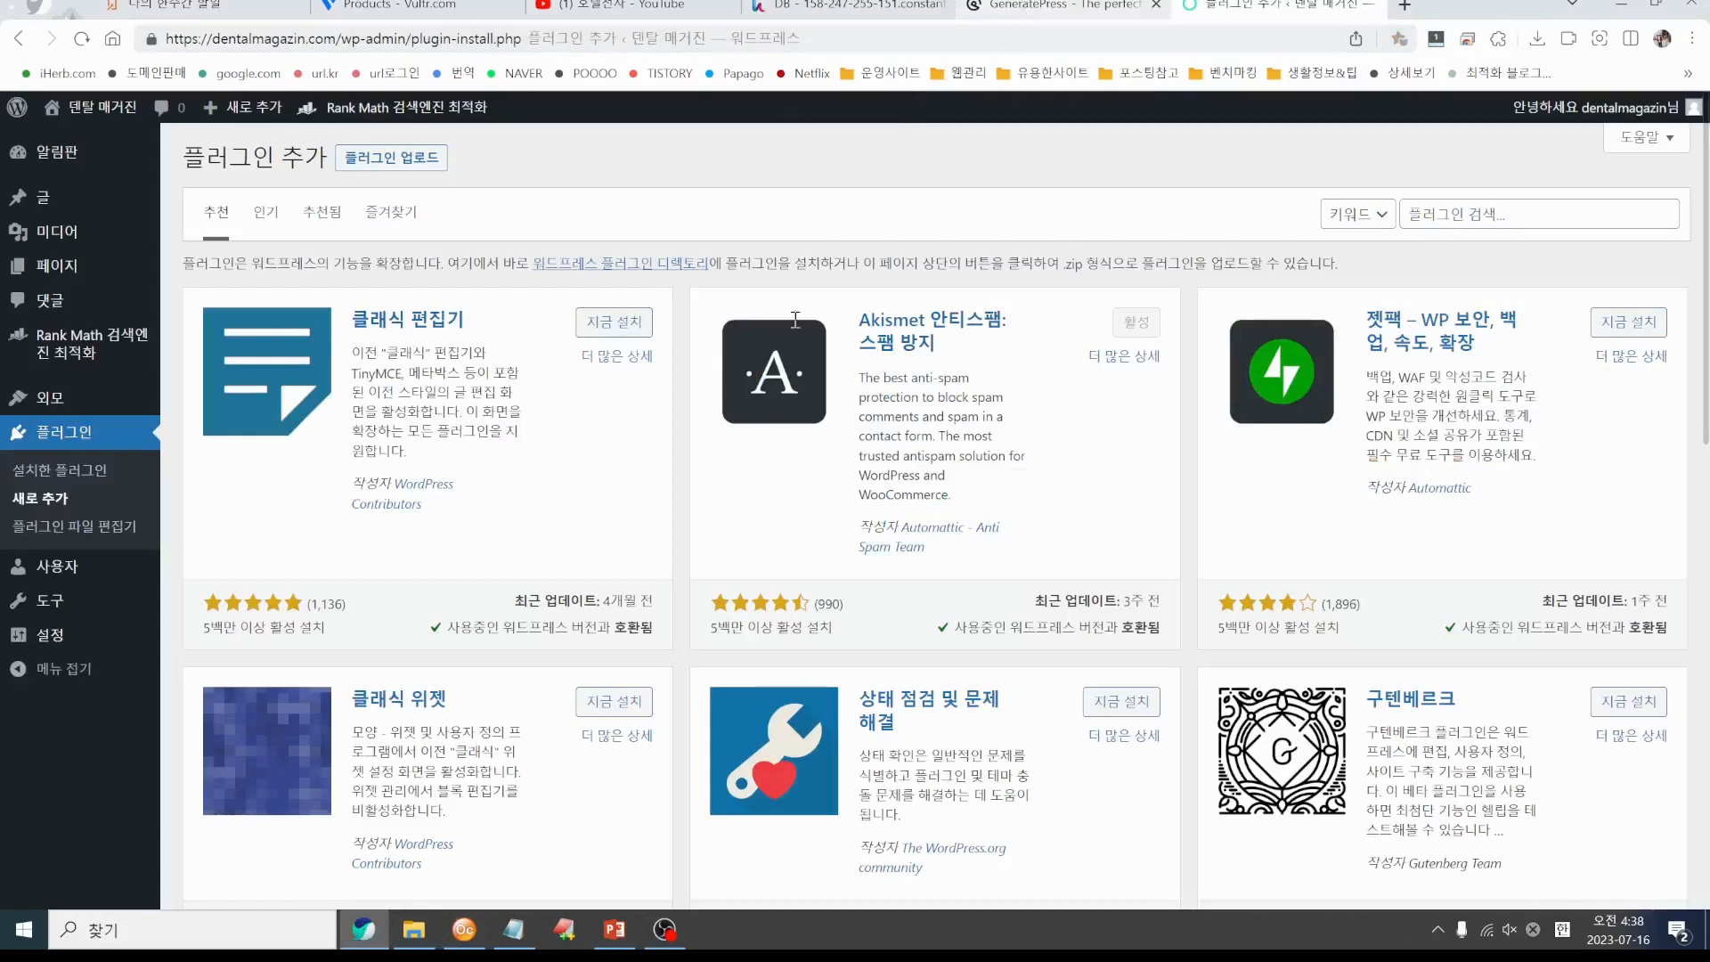
pyautogui.click(464, 929)
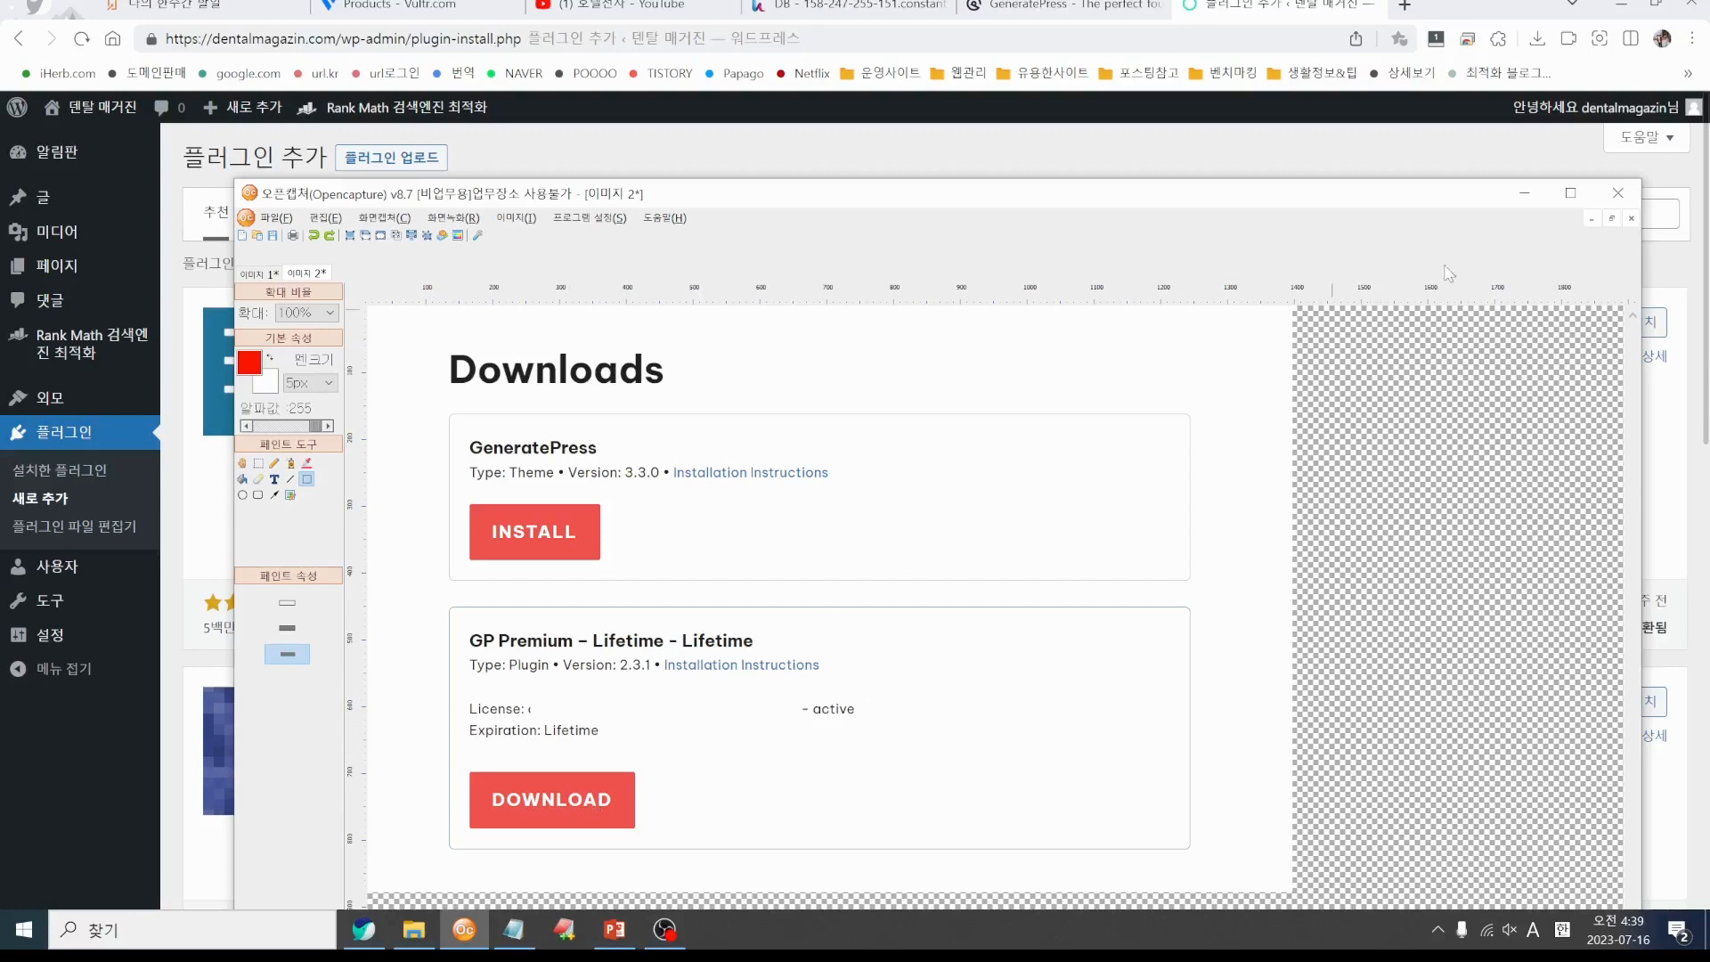
pyautogui.click(1525, 193)
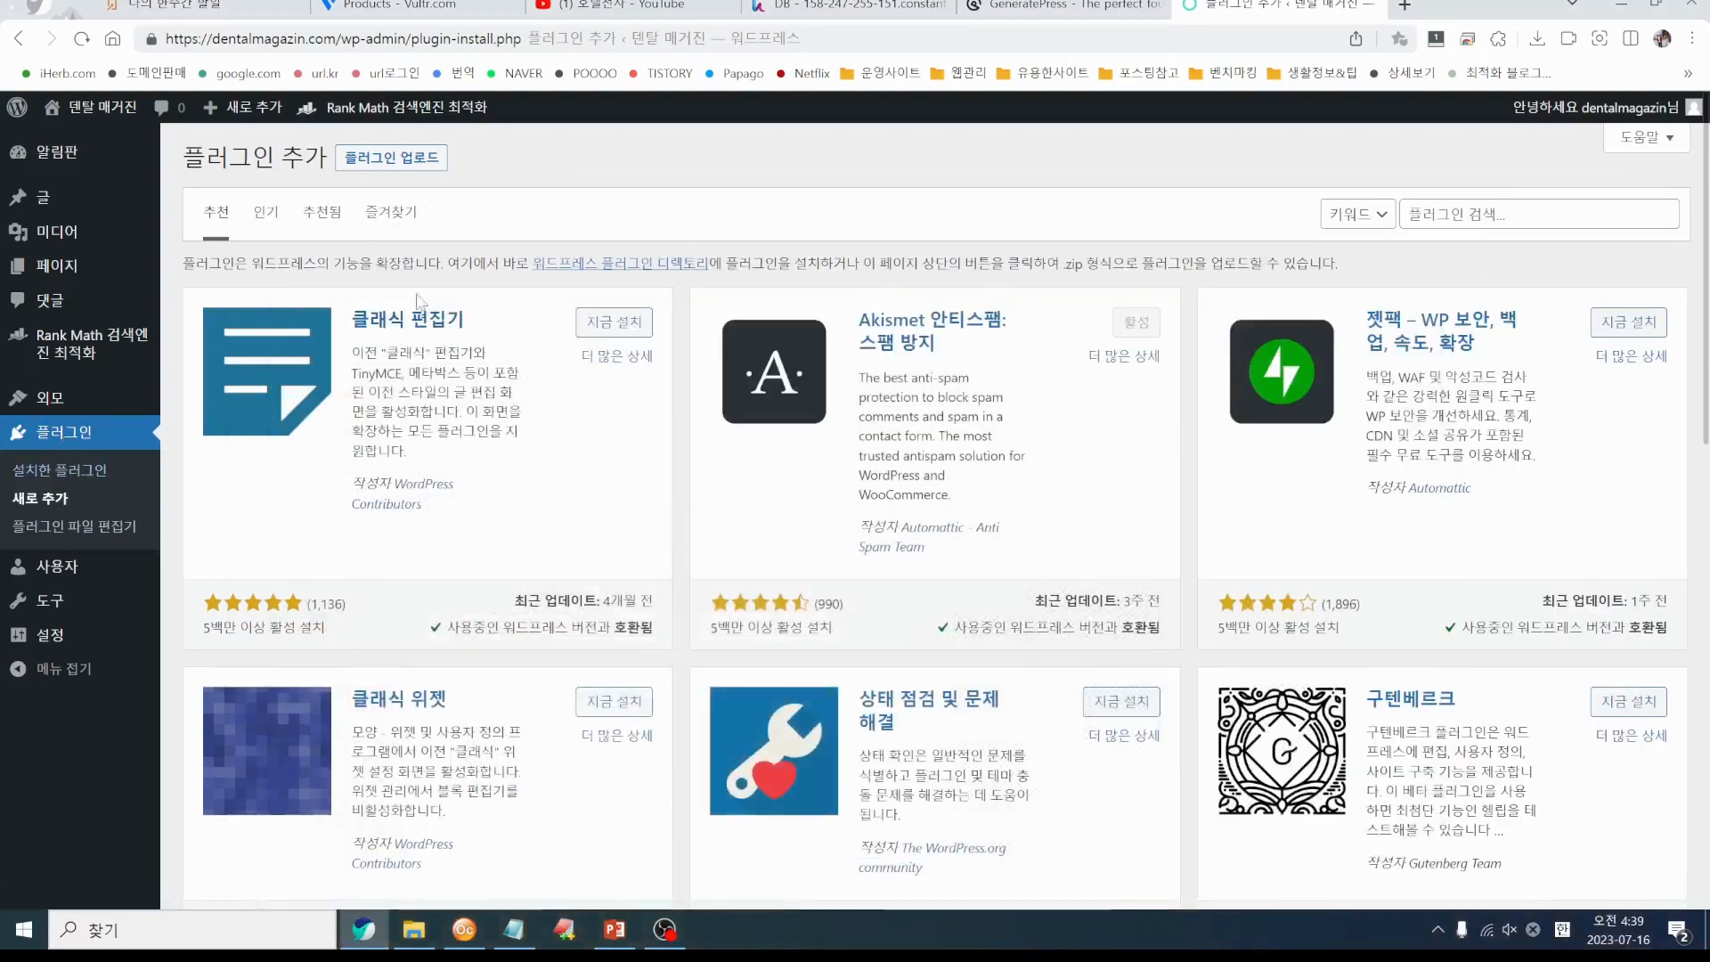
# Upload gp-premium-2.3.1.zip from the 다운로드 folder and install it as a plugin
pyautogui.click(393, 161)
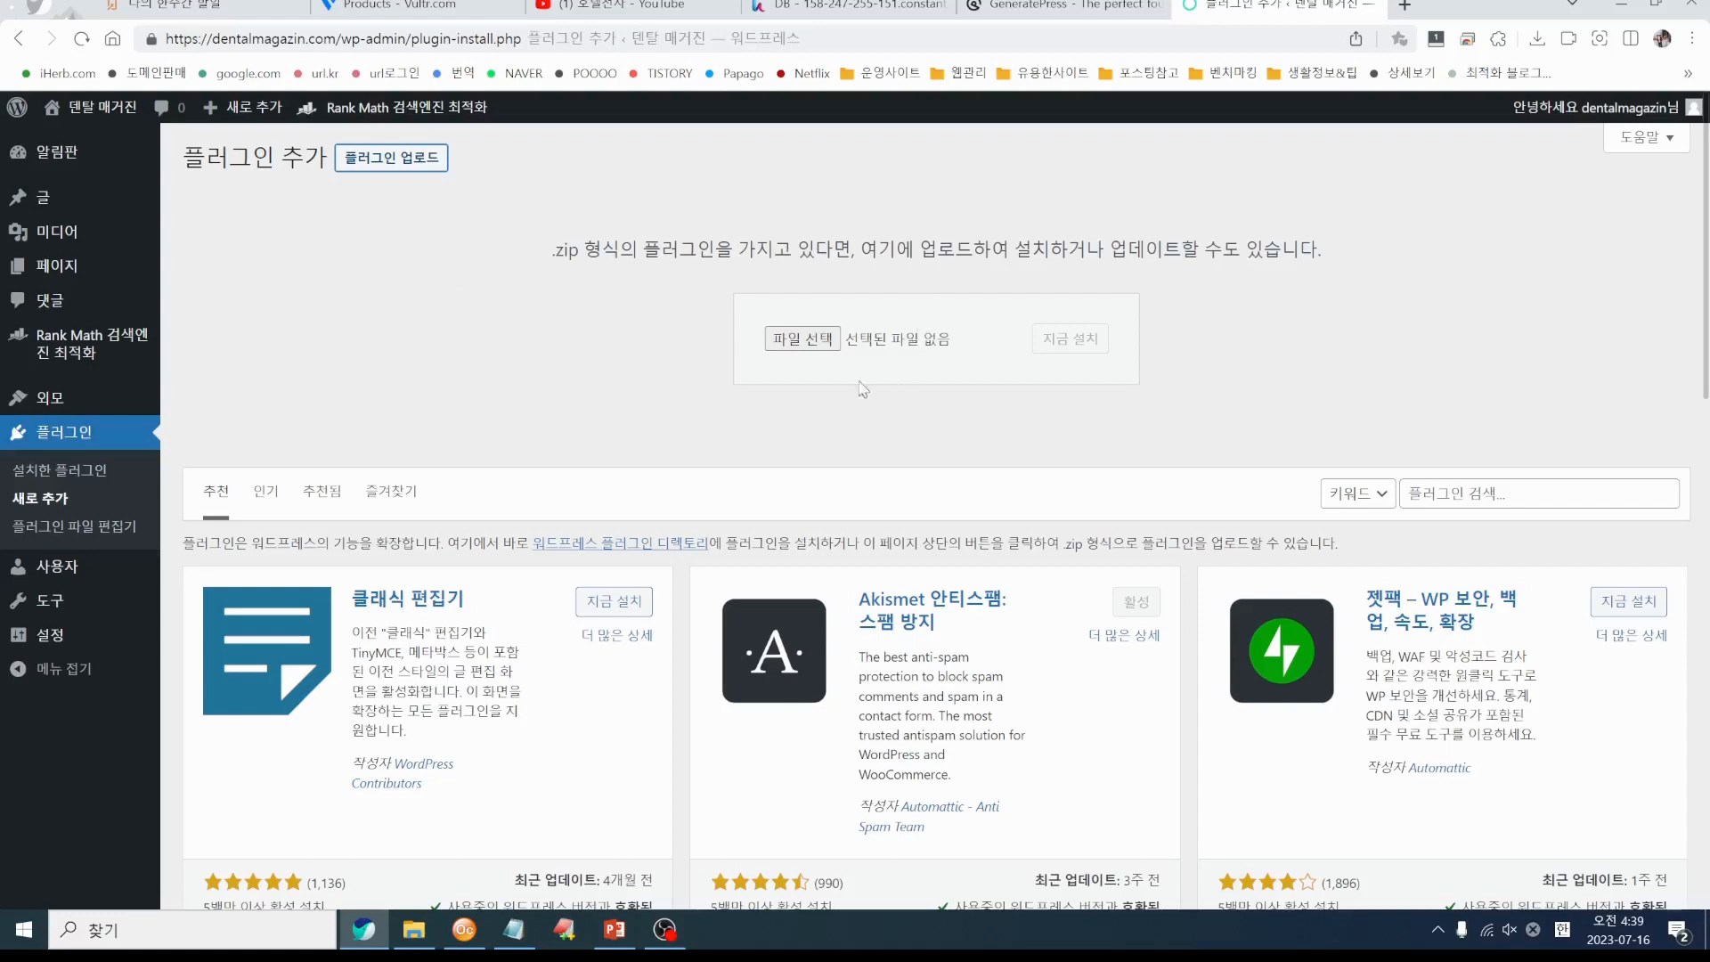
pyautogui.click(802, 339)
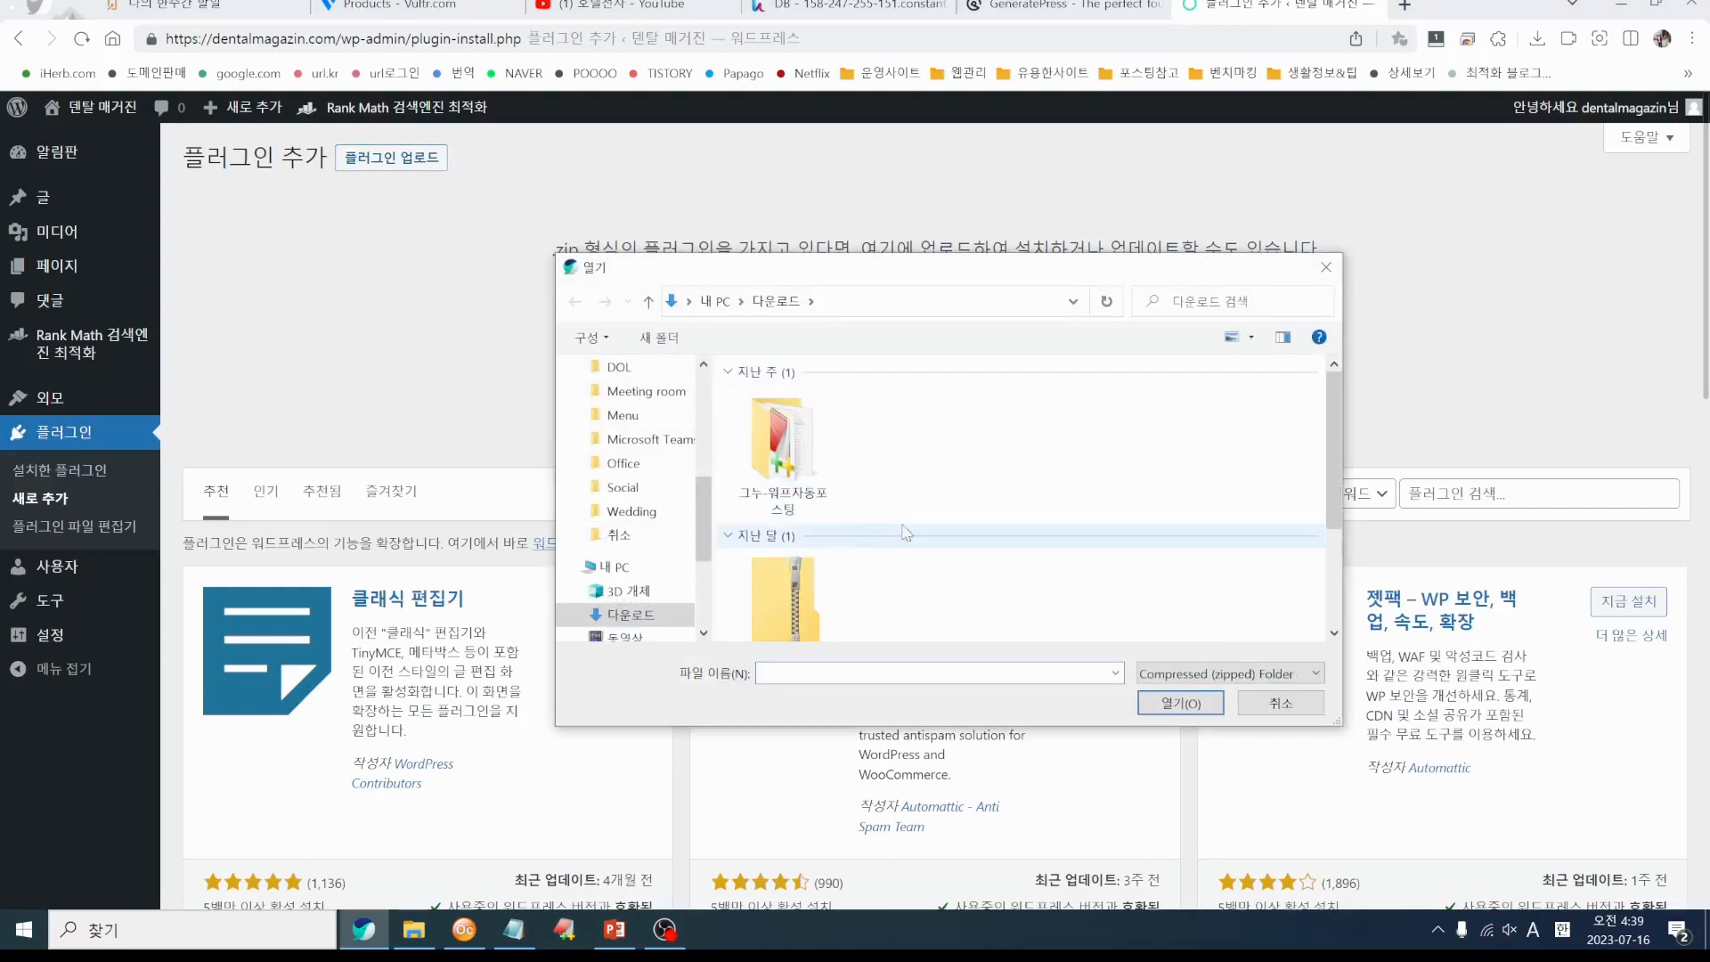
pyautogui.scroll(-3, 905, 532)
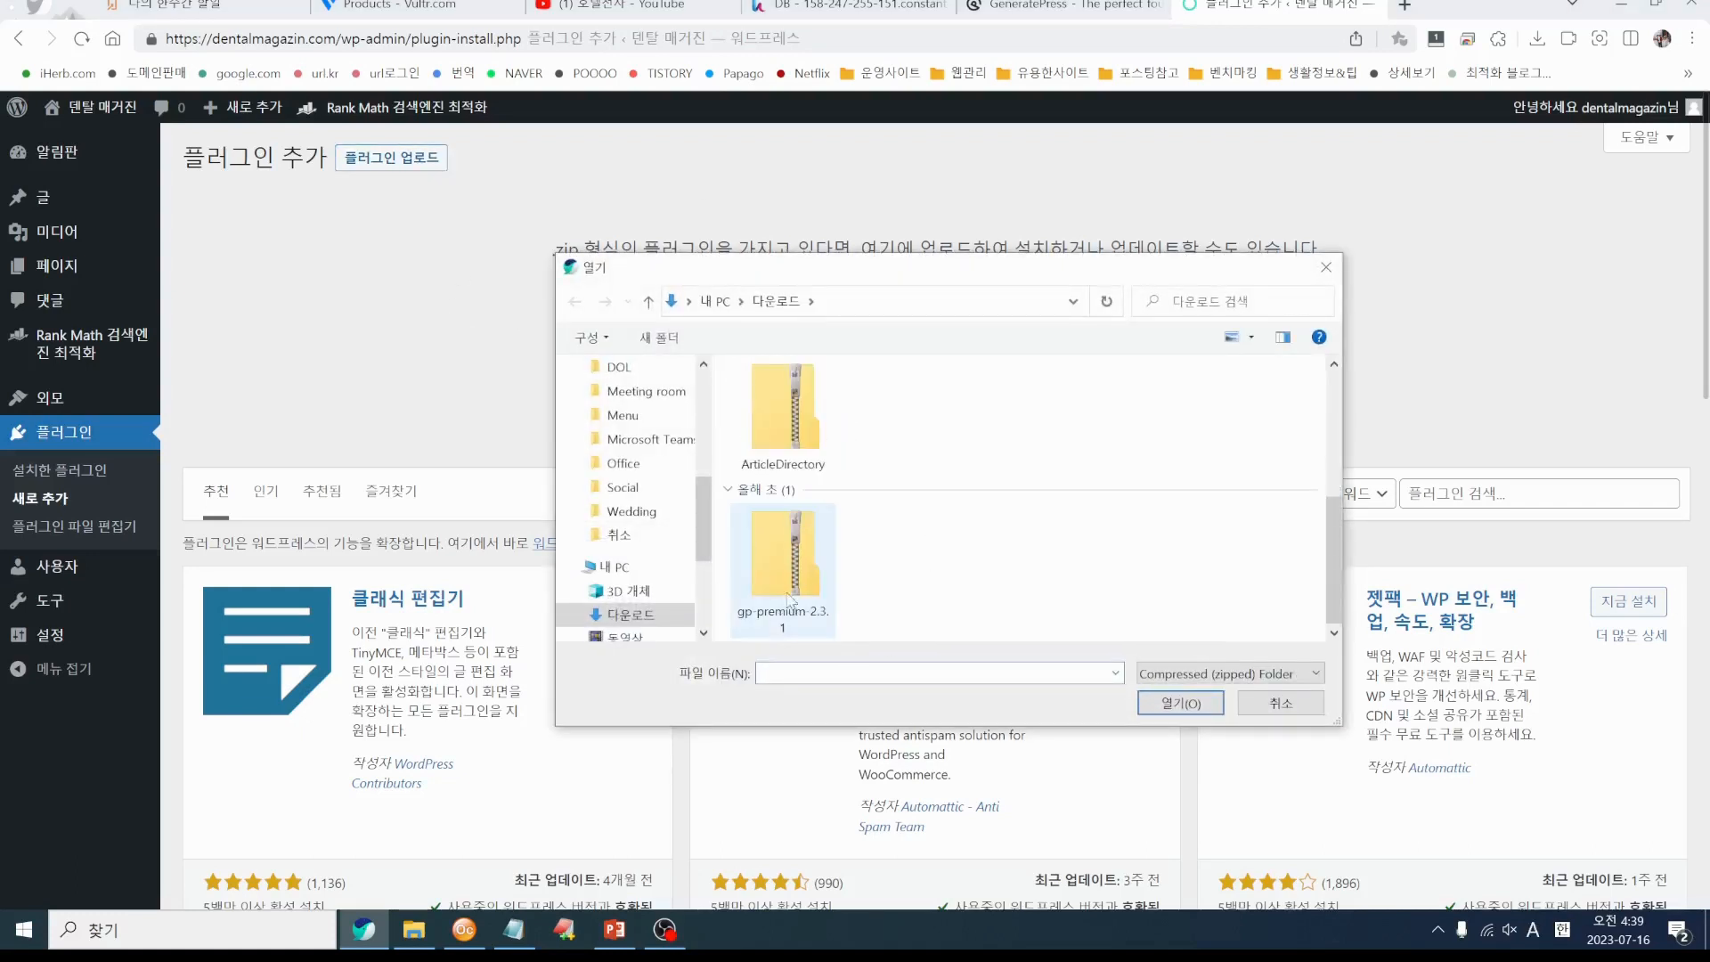
pyautogui.click(784, 591)
pyautogui.click(1193, 704)
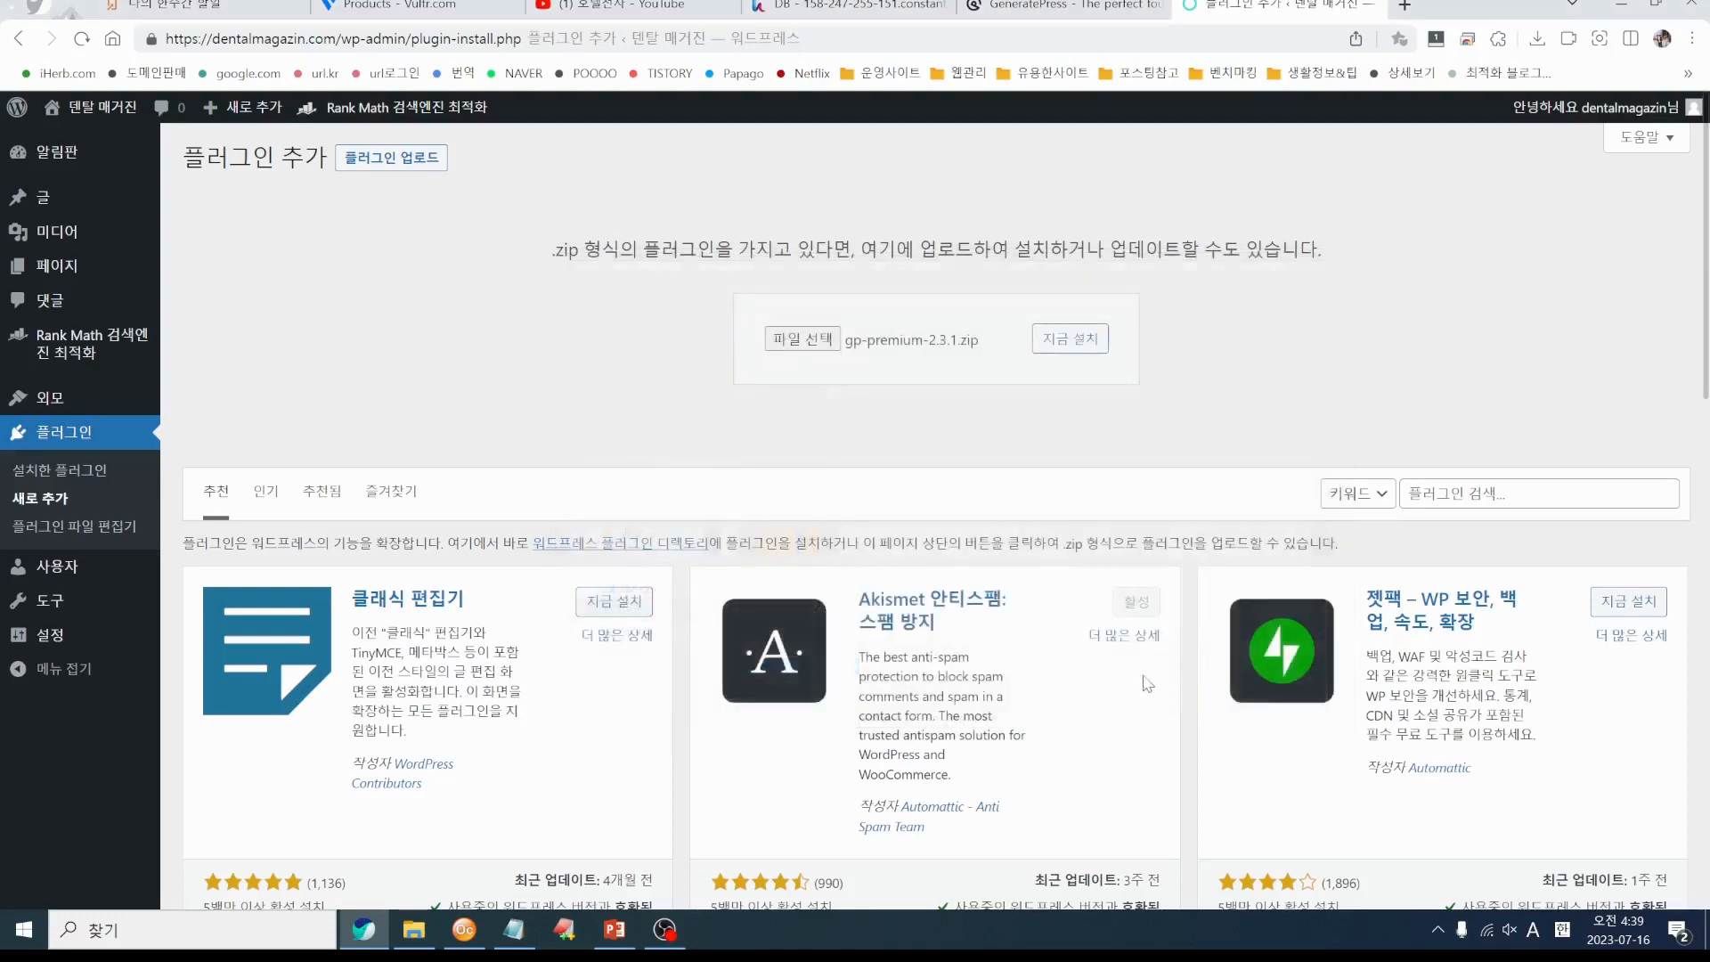
pyautogui.click(1078, 347)
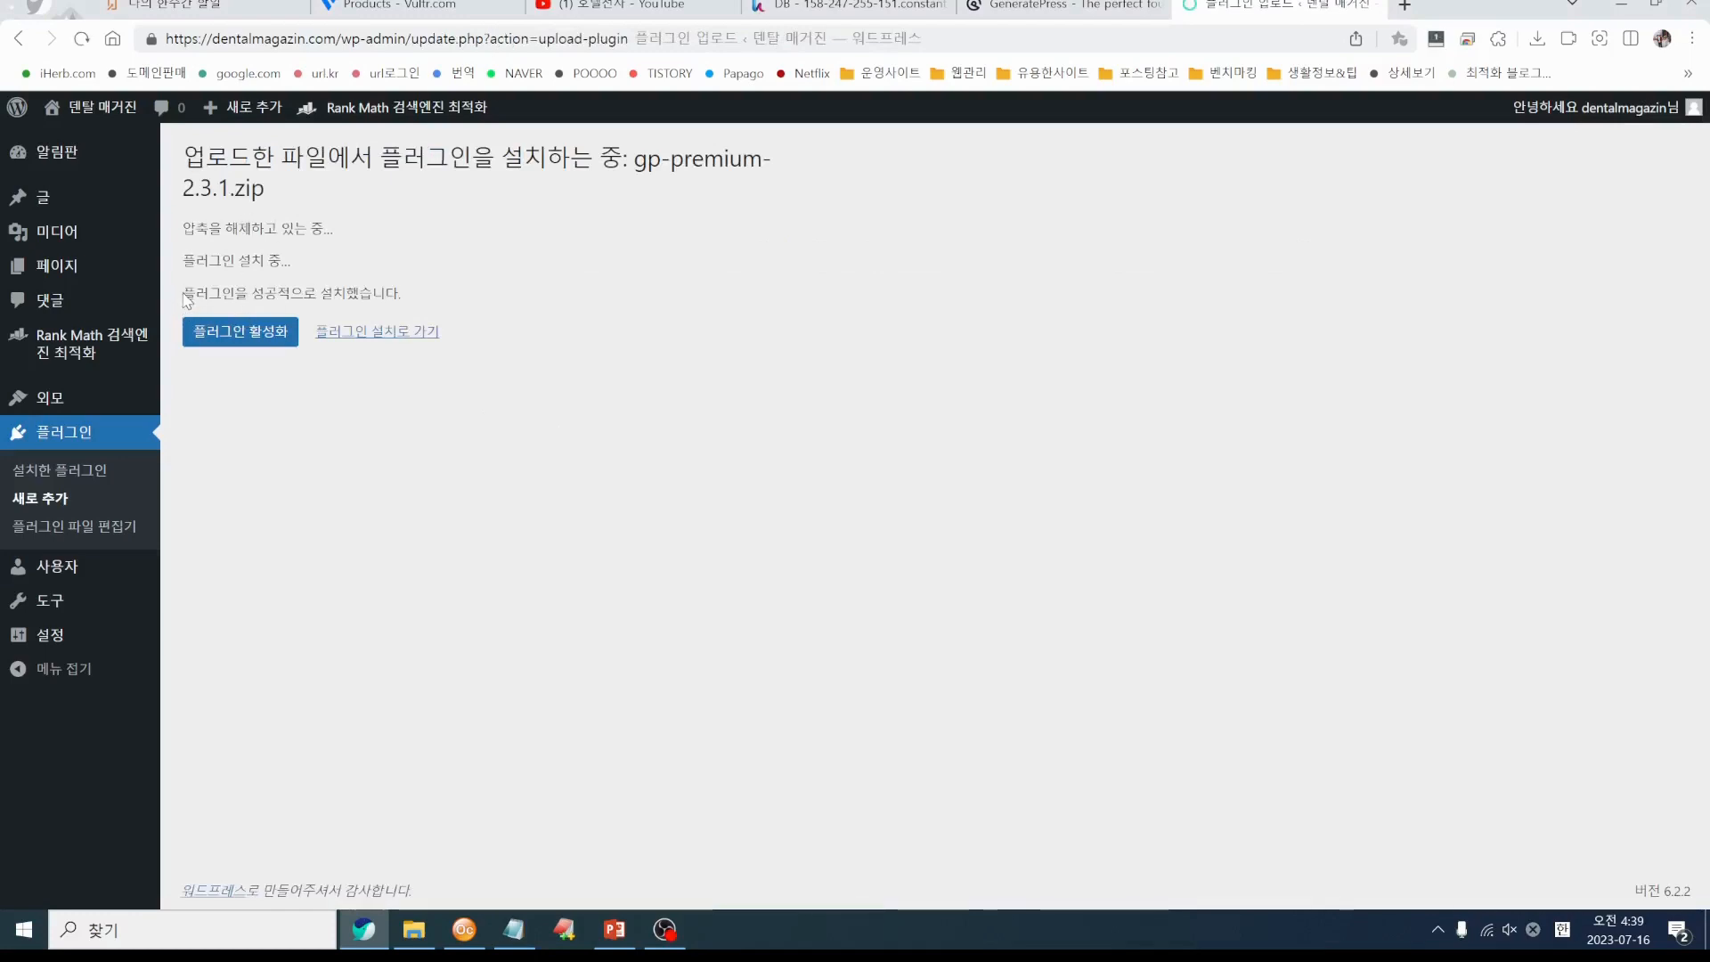
# Check the installation message and activate the GP Premium plugin
pyautogui.moveTo(187, 301); pyautogui.dragTo(414, 305)
pyautogui.click(533, 302)
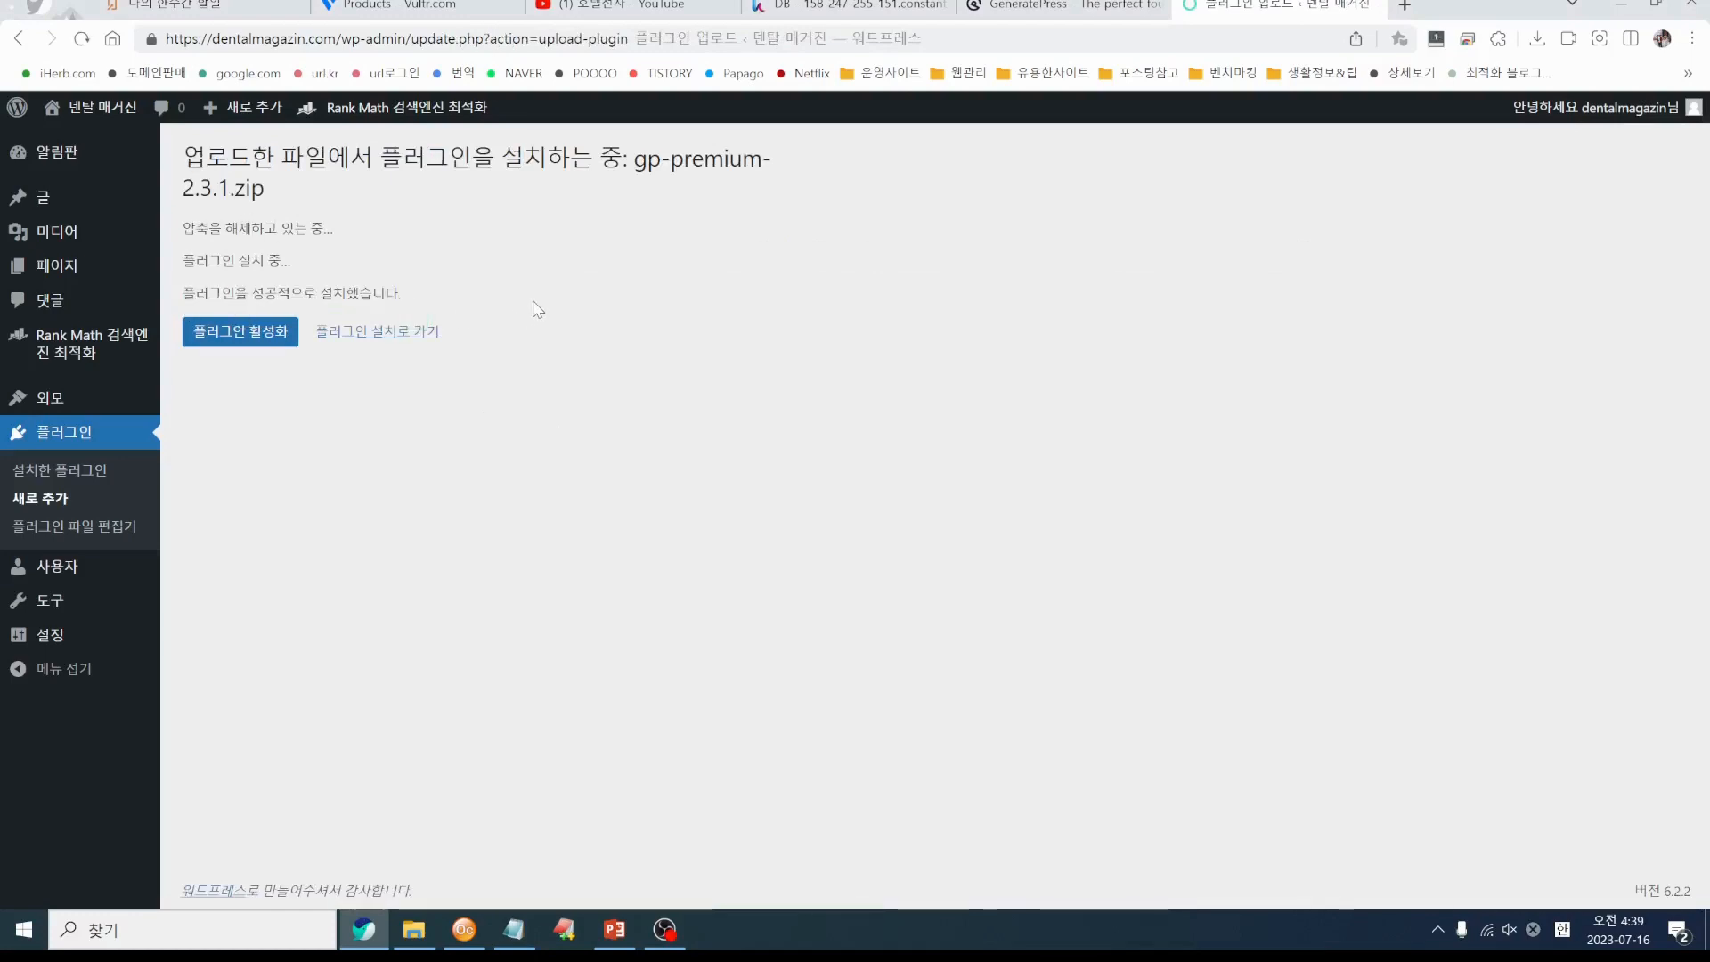
pyautogui.click(253, 340)
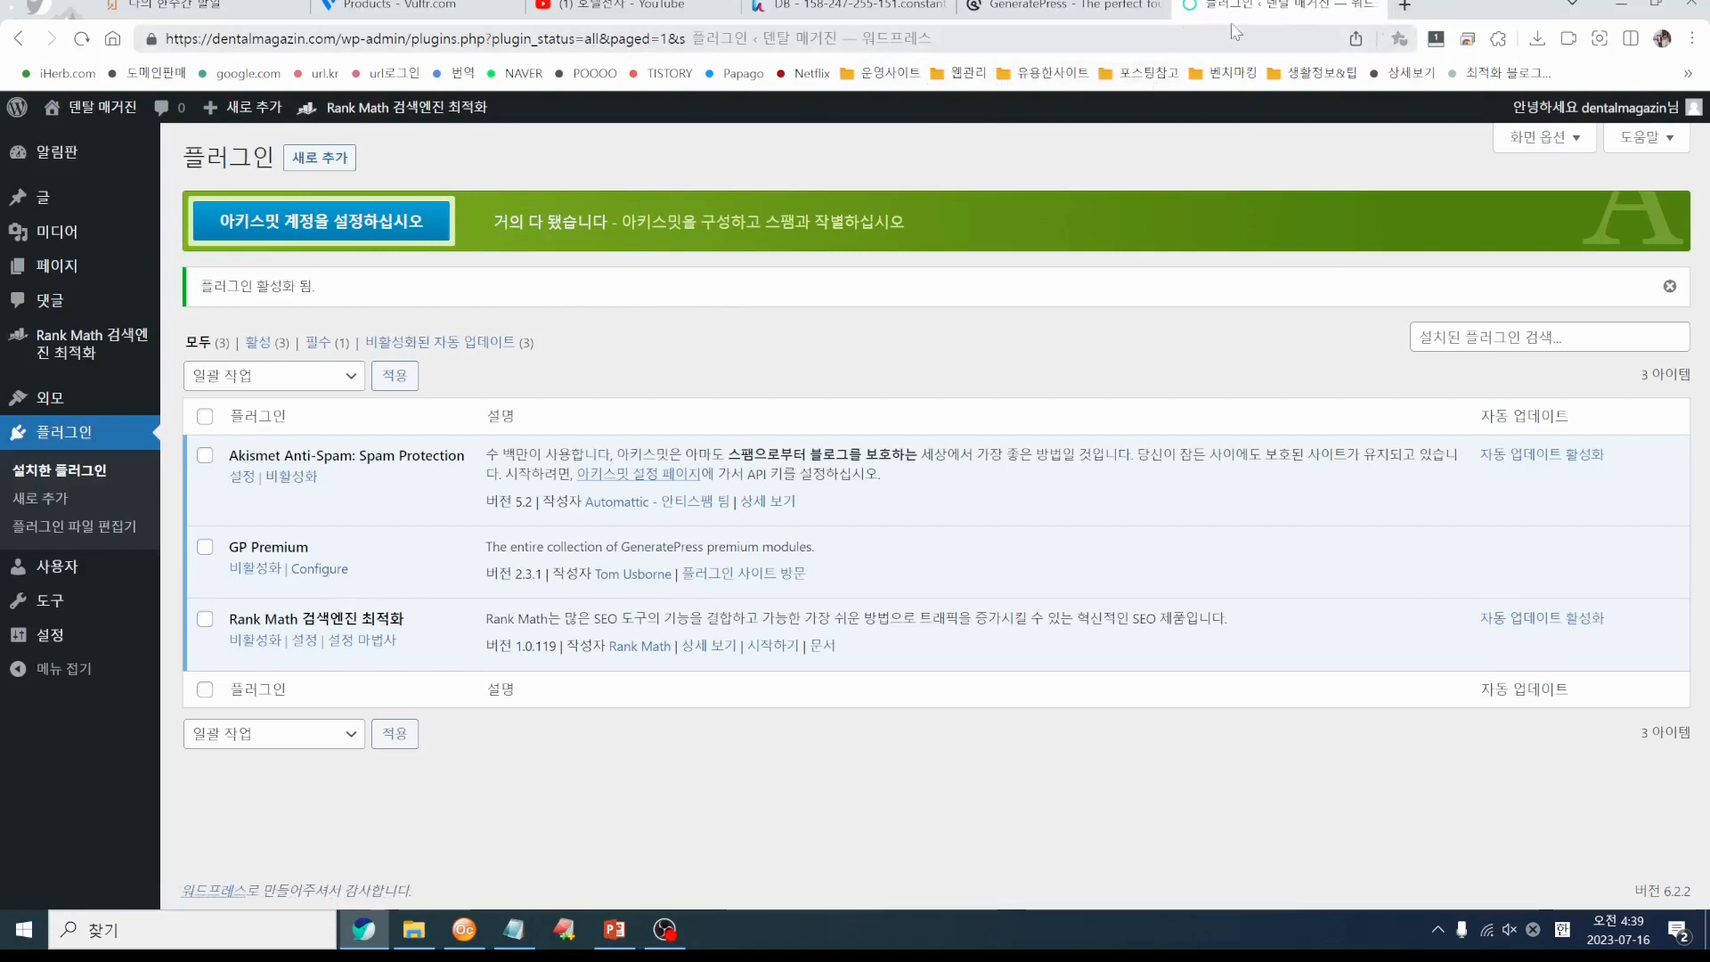
# Open dentalmagazin.com in a new browser tab to view the site's front page
pyautogui.click(1405, 7)
pyautogui.click(611, 38)
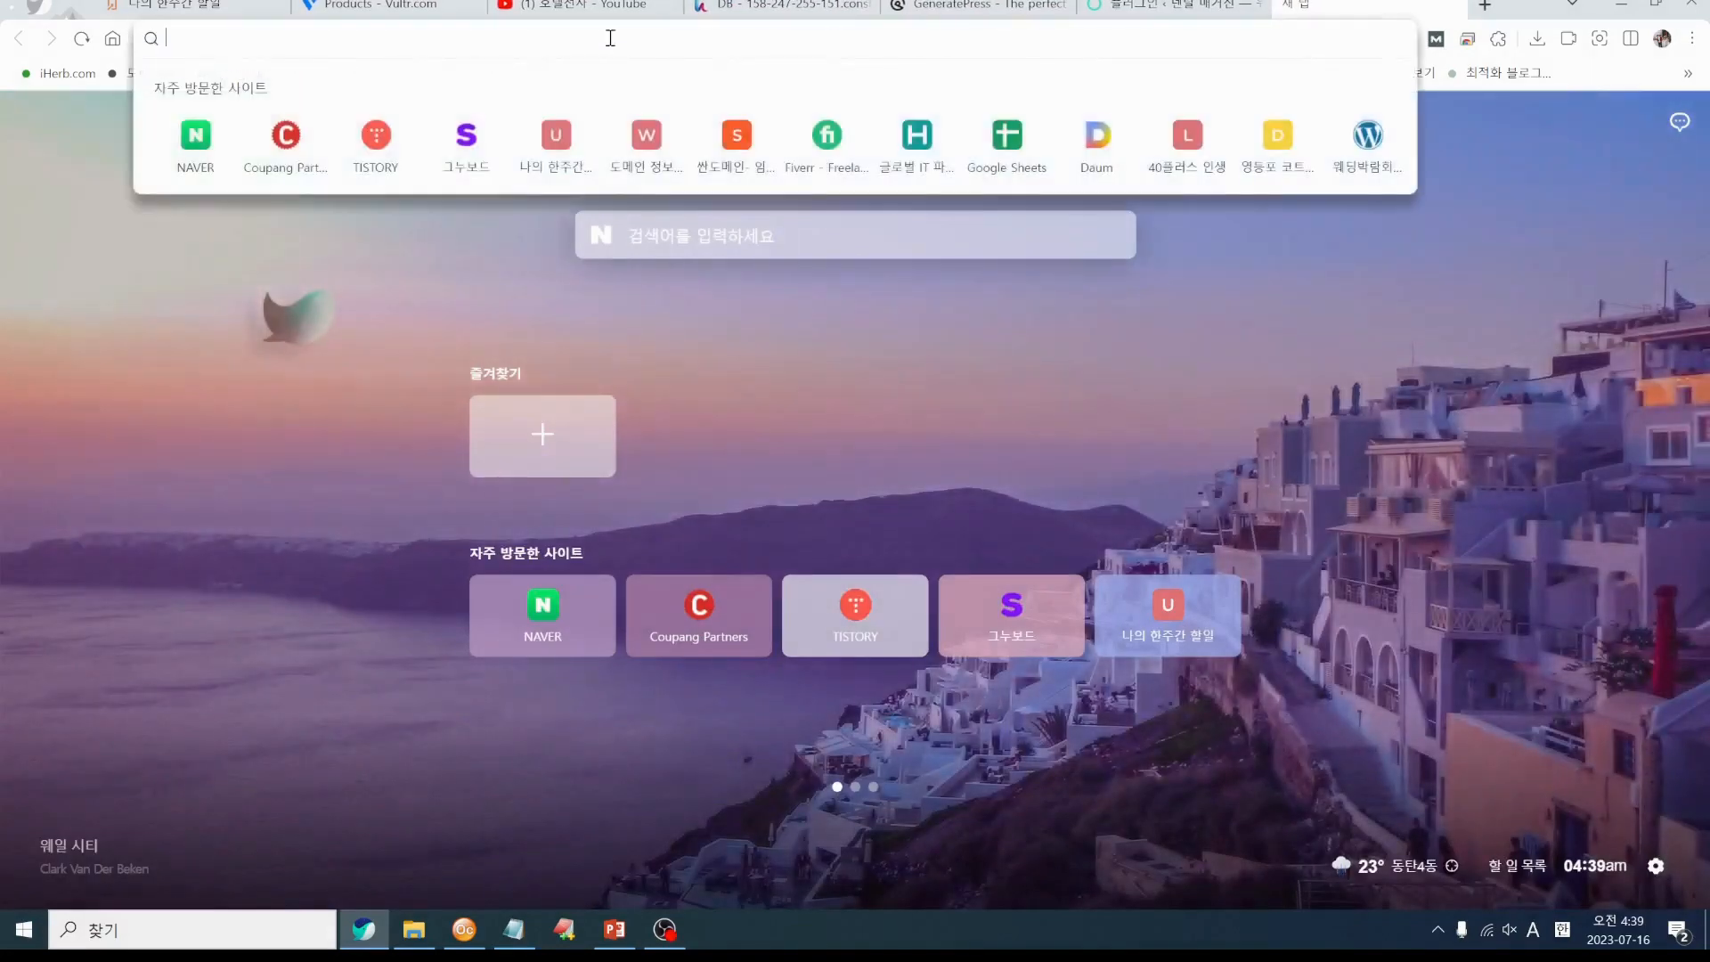
pyautogui.write('dentalmagazin.com')
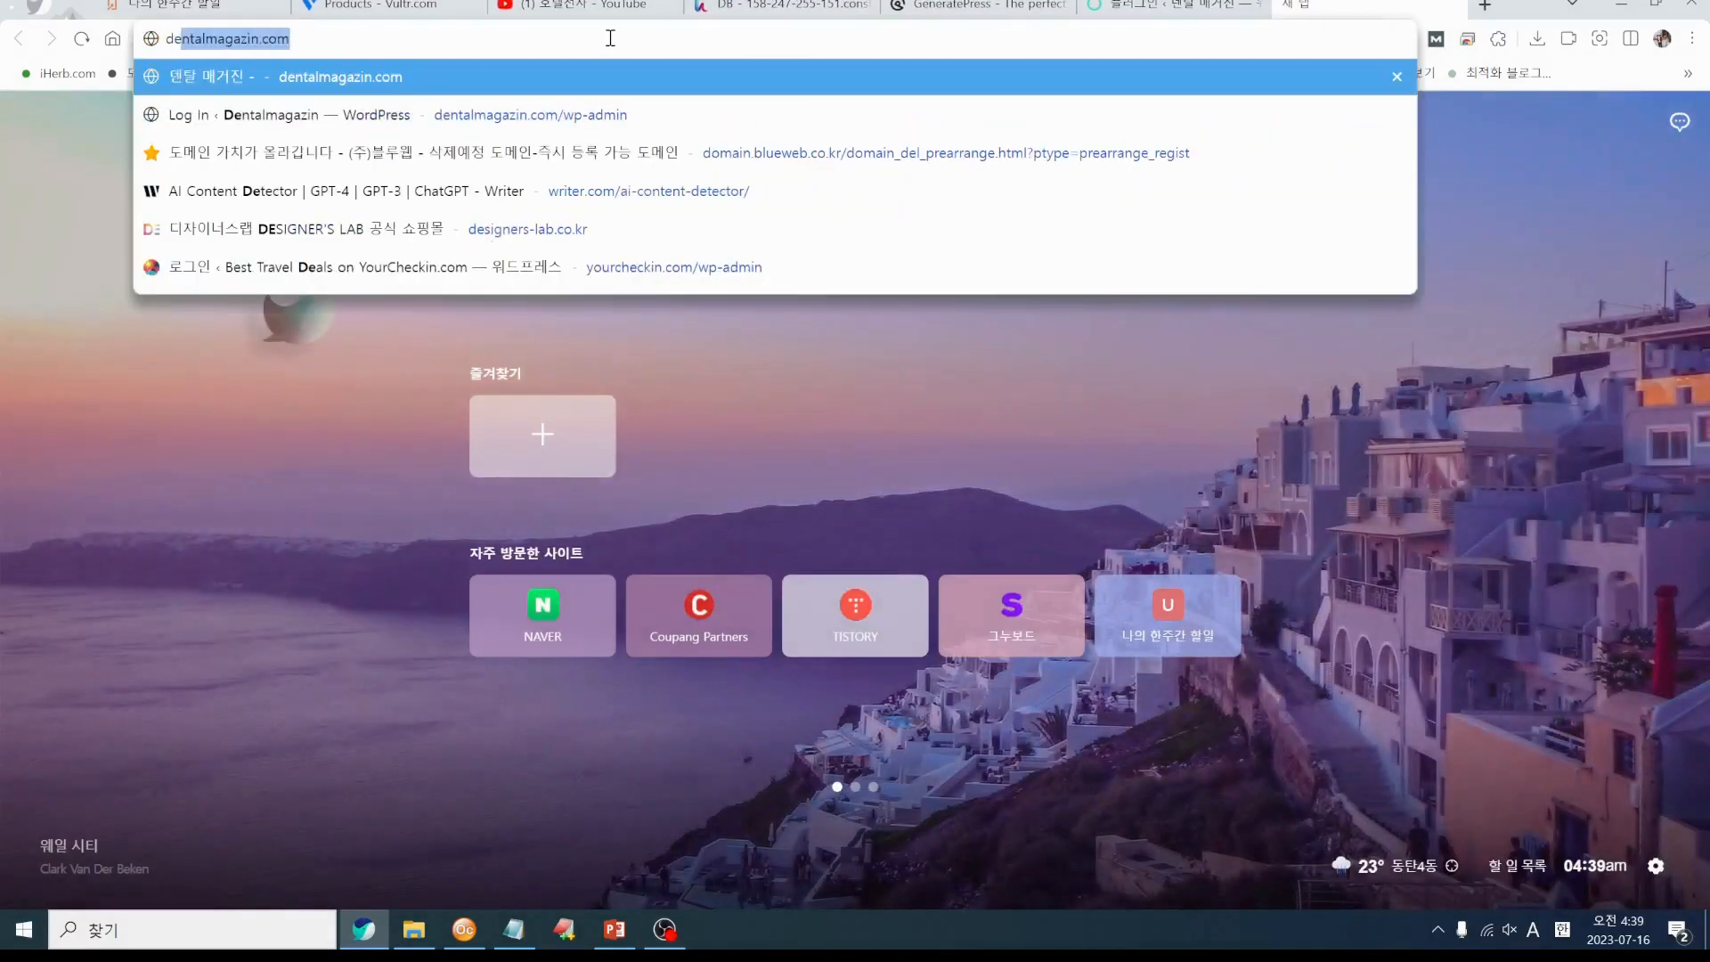
pyautogui.press('Return')
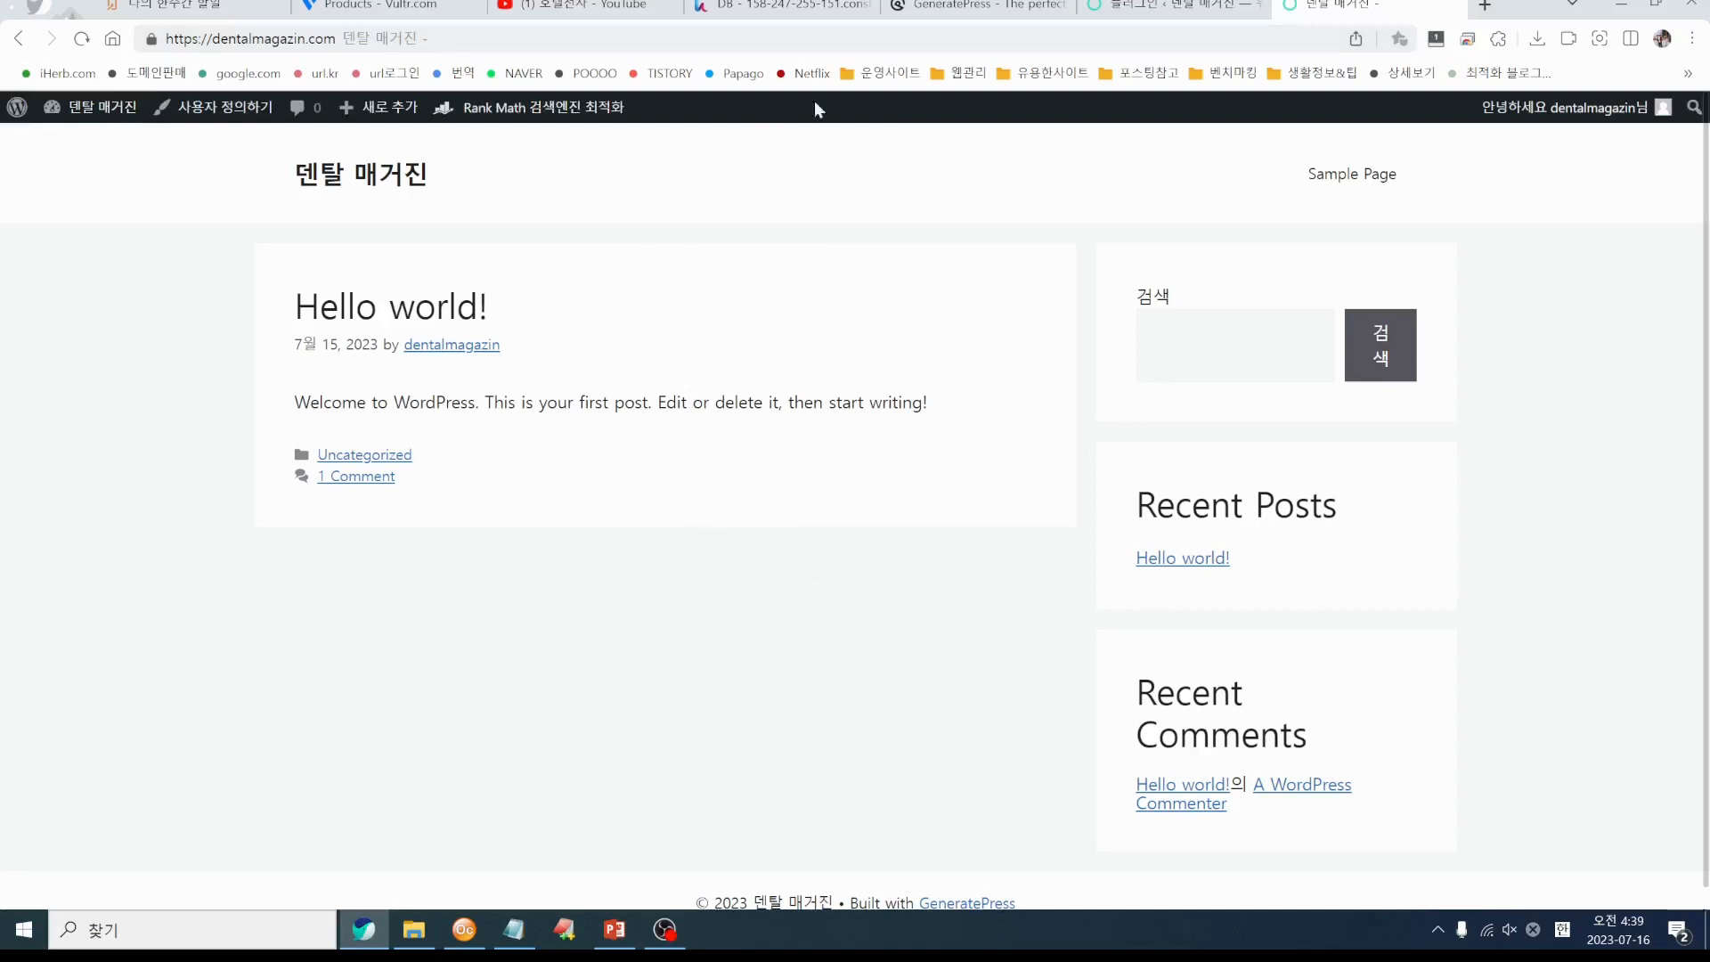
# Return to the installed plugins list and open the configuration page of GP Premium
pyautogui.click(1167, 6)
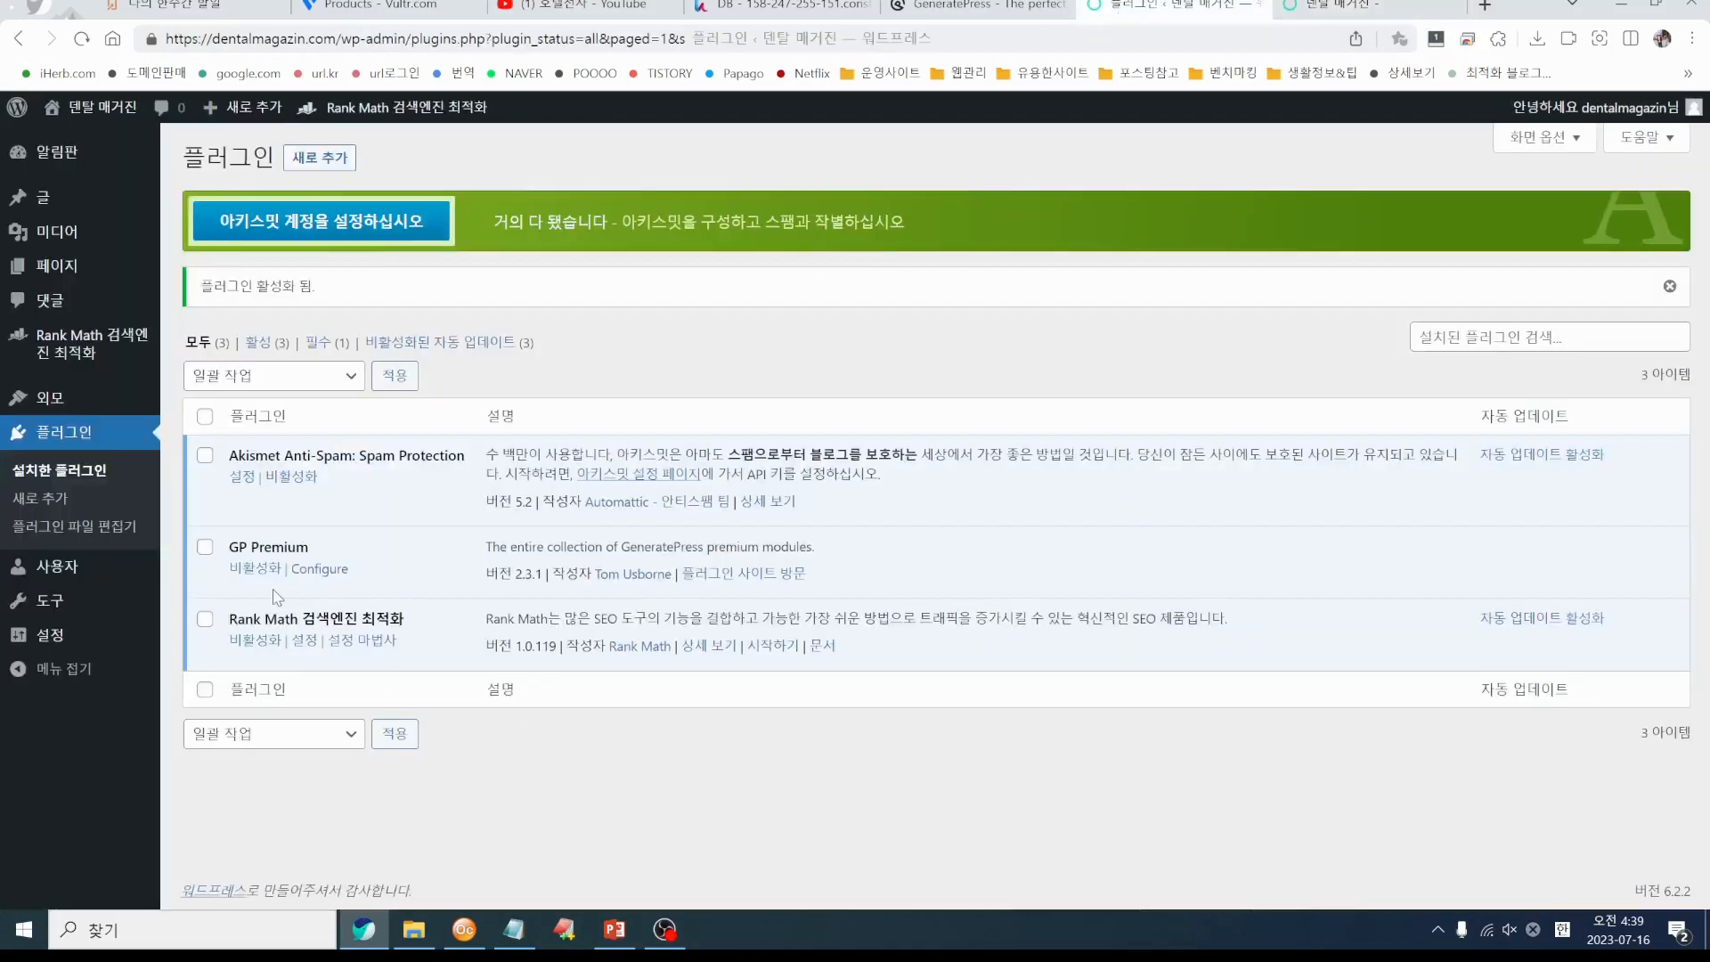
pyautogui.click(319, 569)
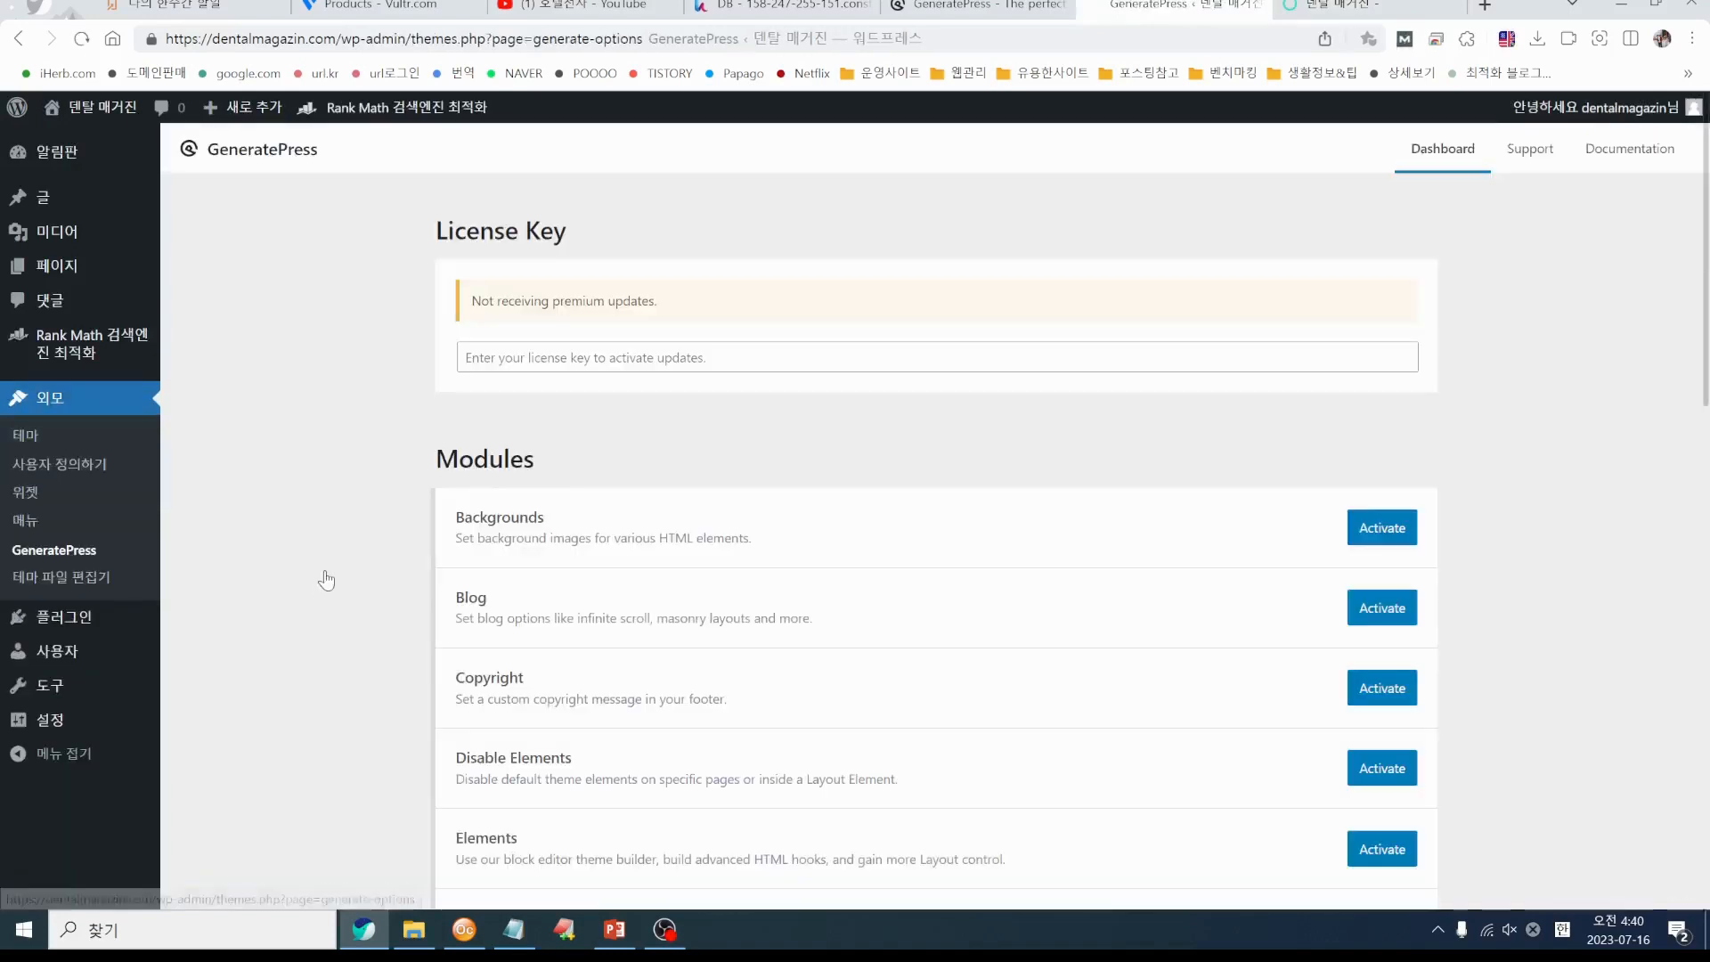
# Enter the GP Premium license key so the plugin receives premium updates
pyautogui.scroll(-1, 922, 664)
pyautogui.scroll(1, 926, 663)
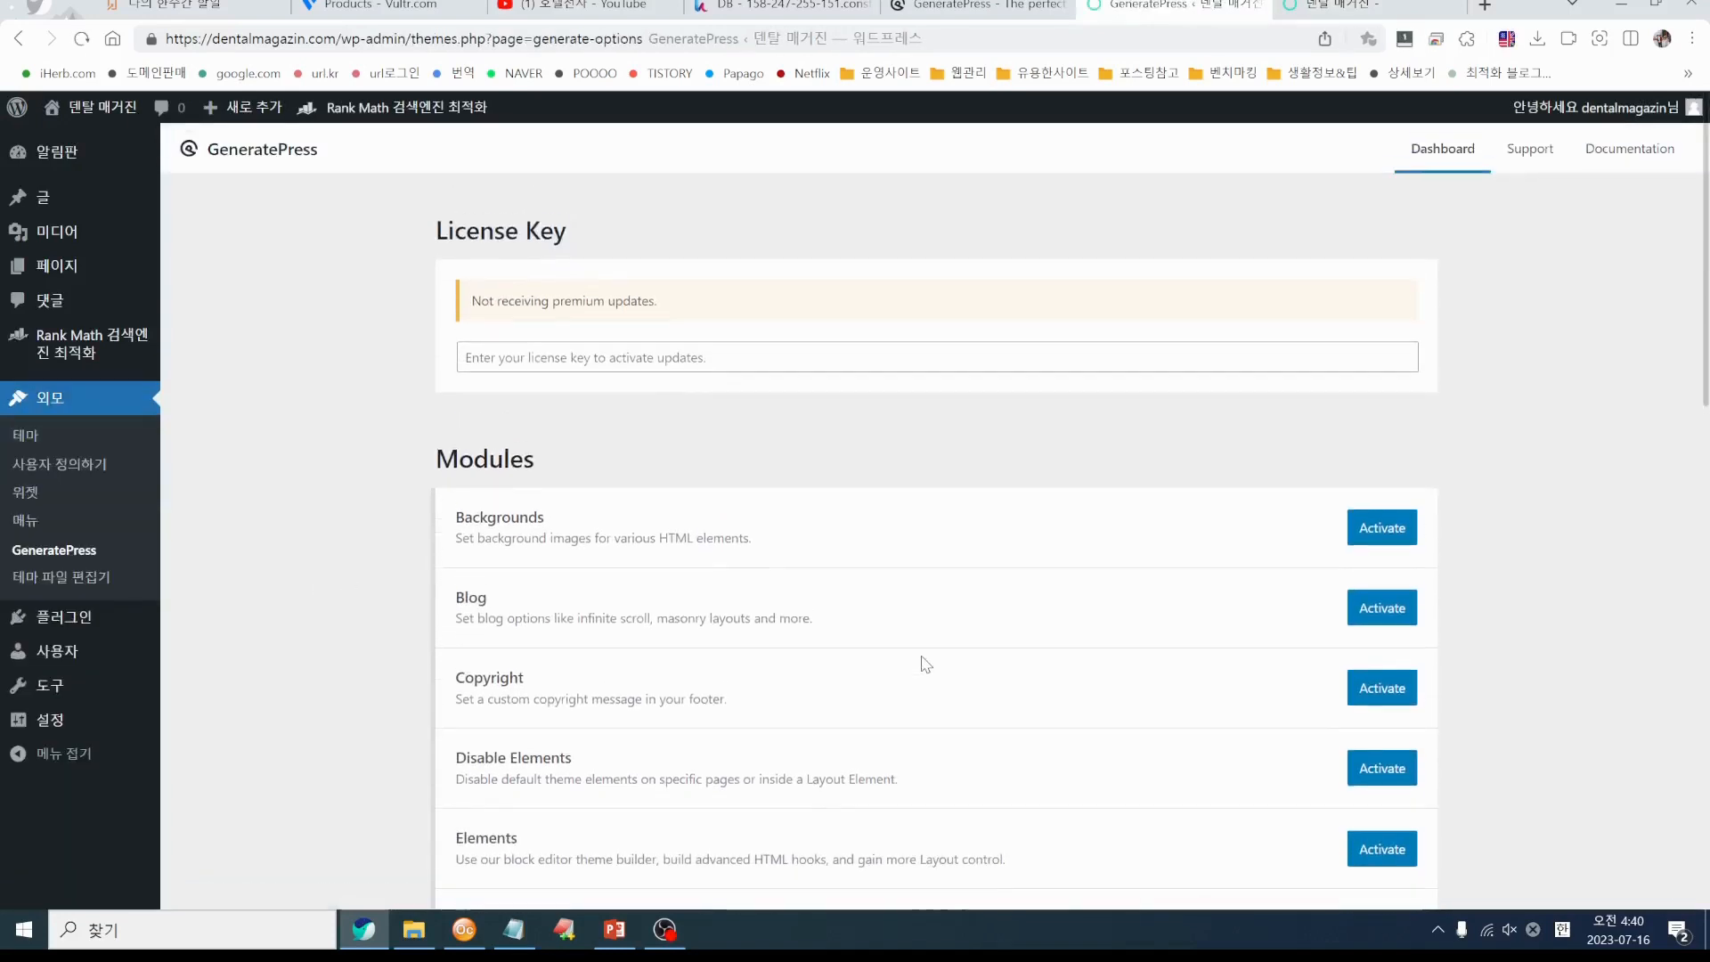
pyautogui.click(584, 357)
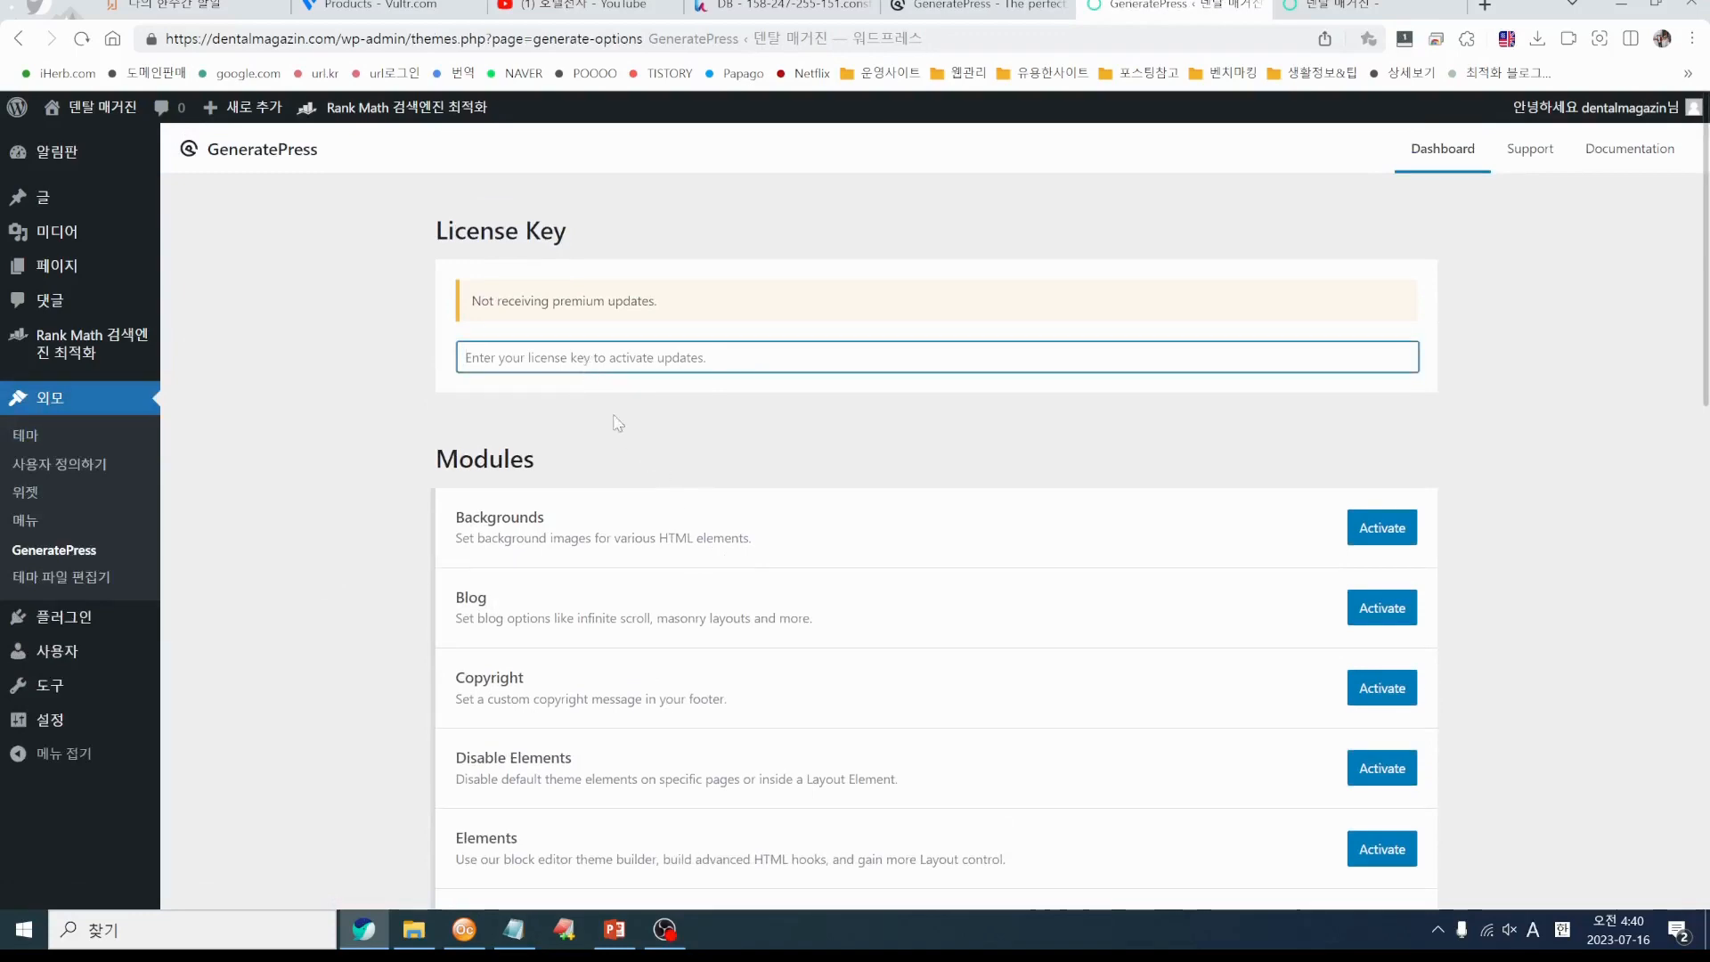
pyautogui.click(664, 929)
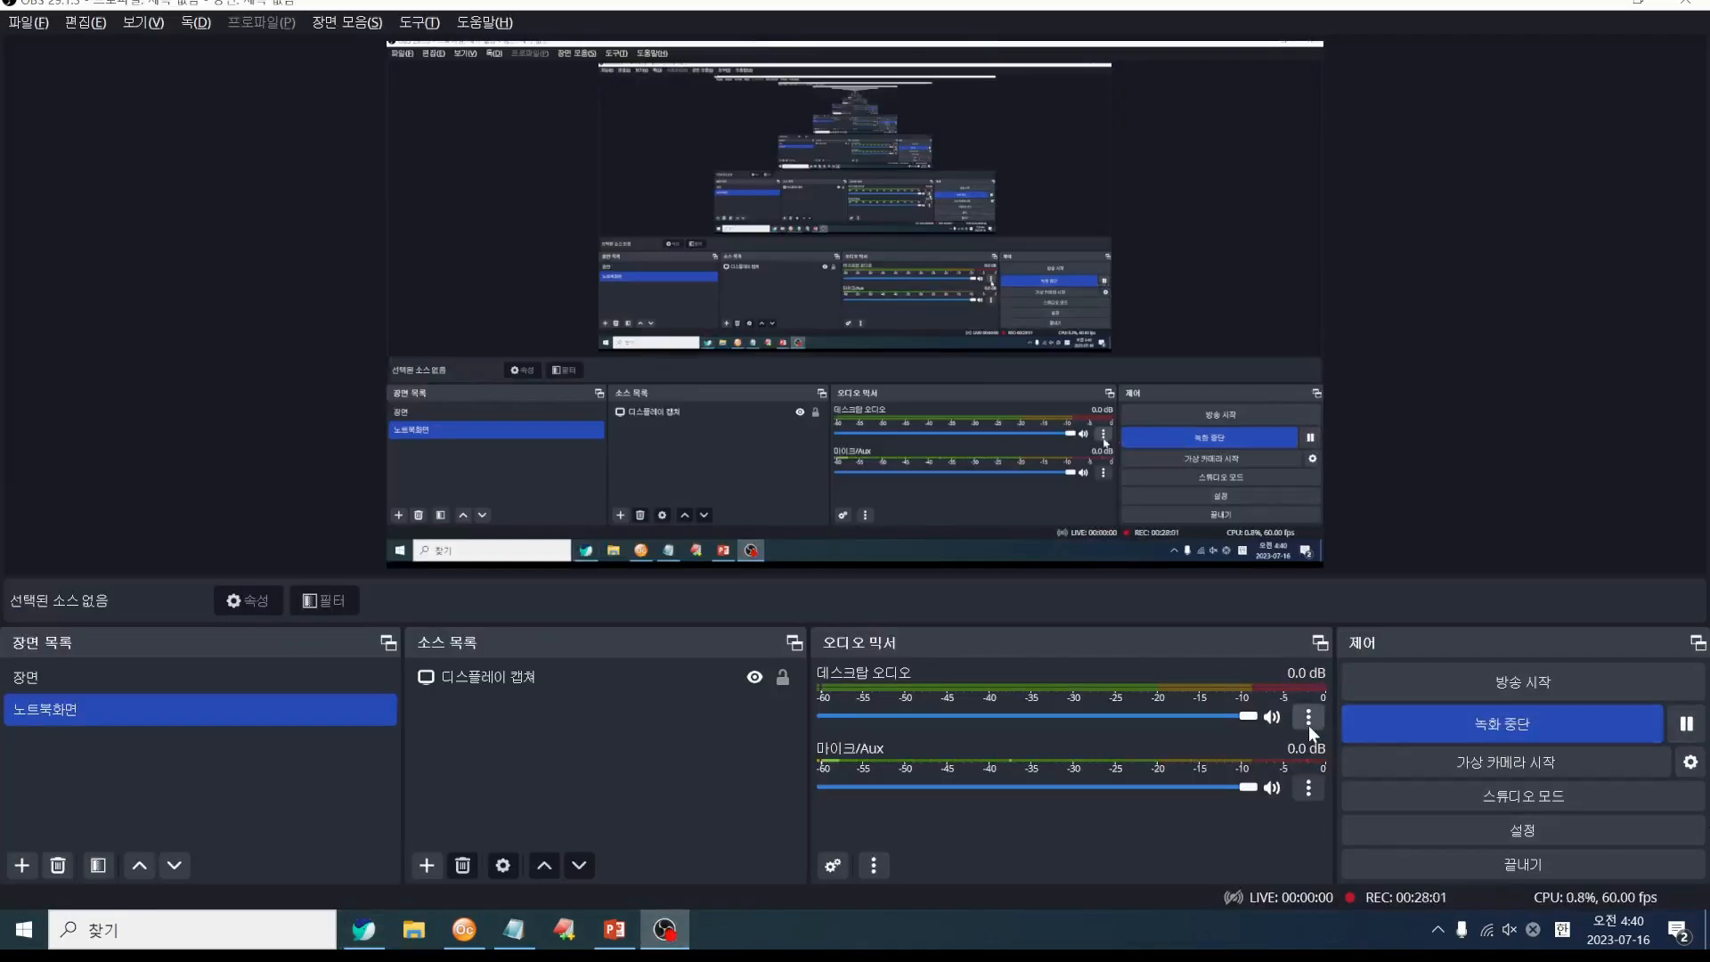
pyautogui.hotkey('alt', 'Tab')
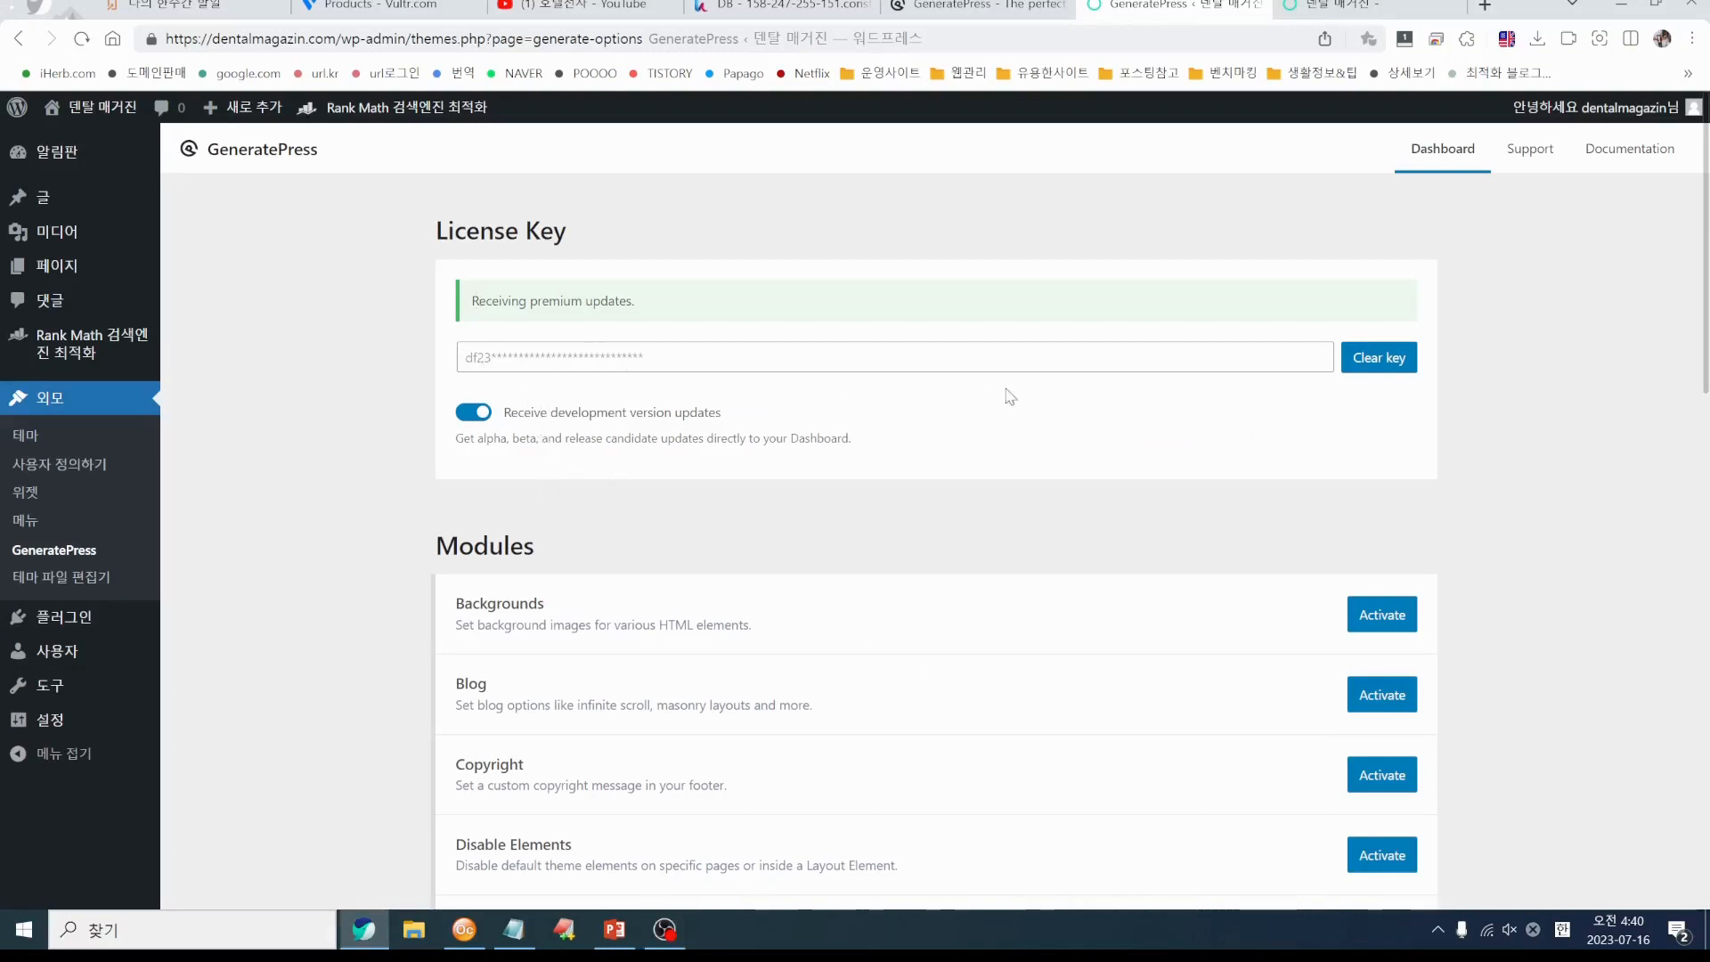
# Activate the Site Library module of GP Premium and open its library of starter sites
pyautogui.scroll(-4, 1517, 592)
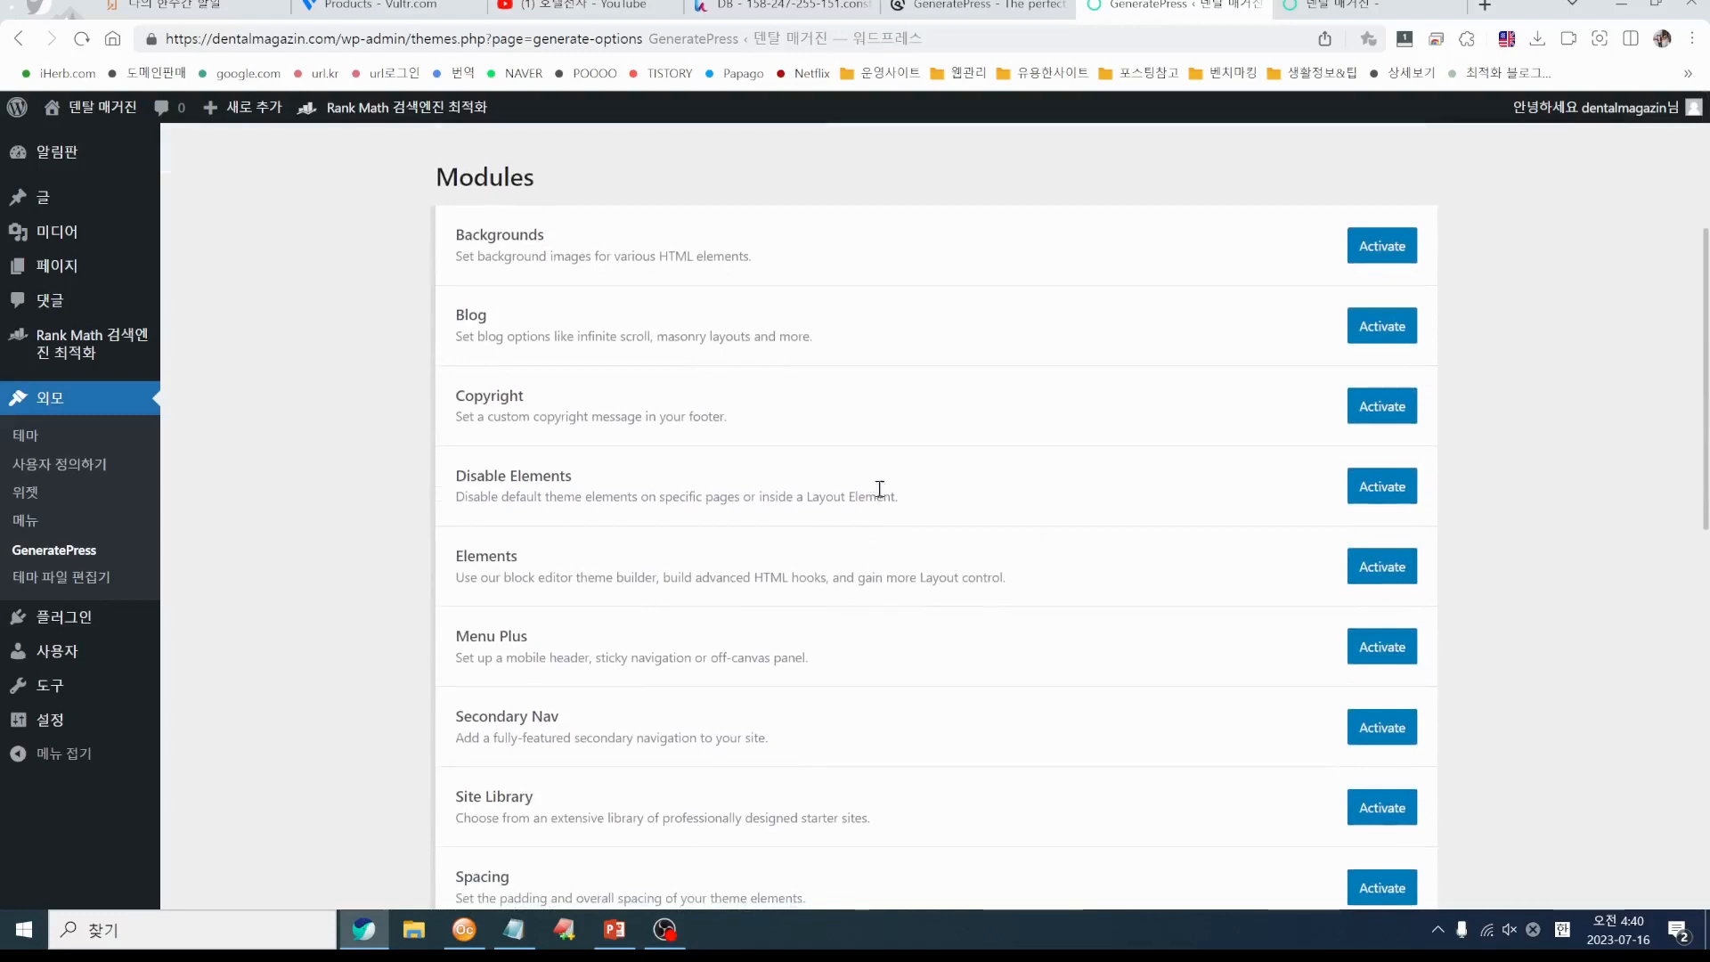
pyautogui.scroll(-2, 997, 572)
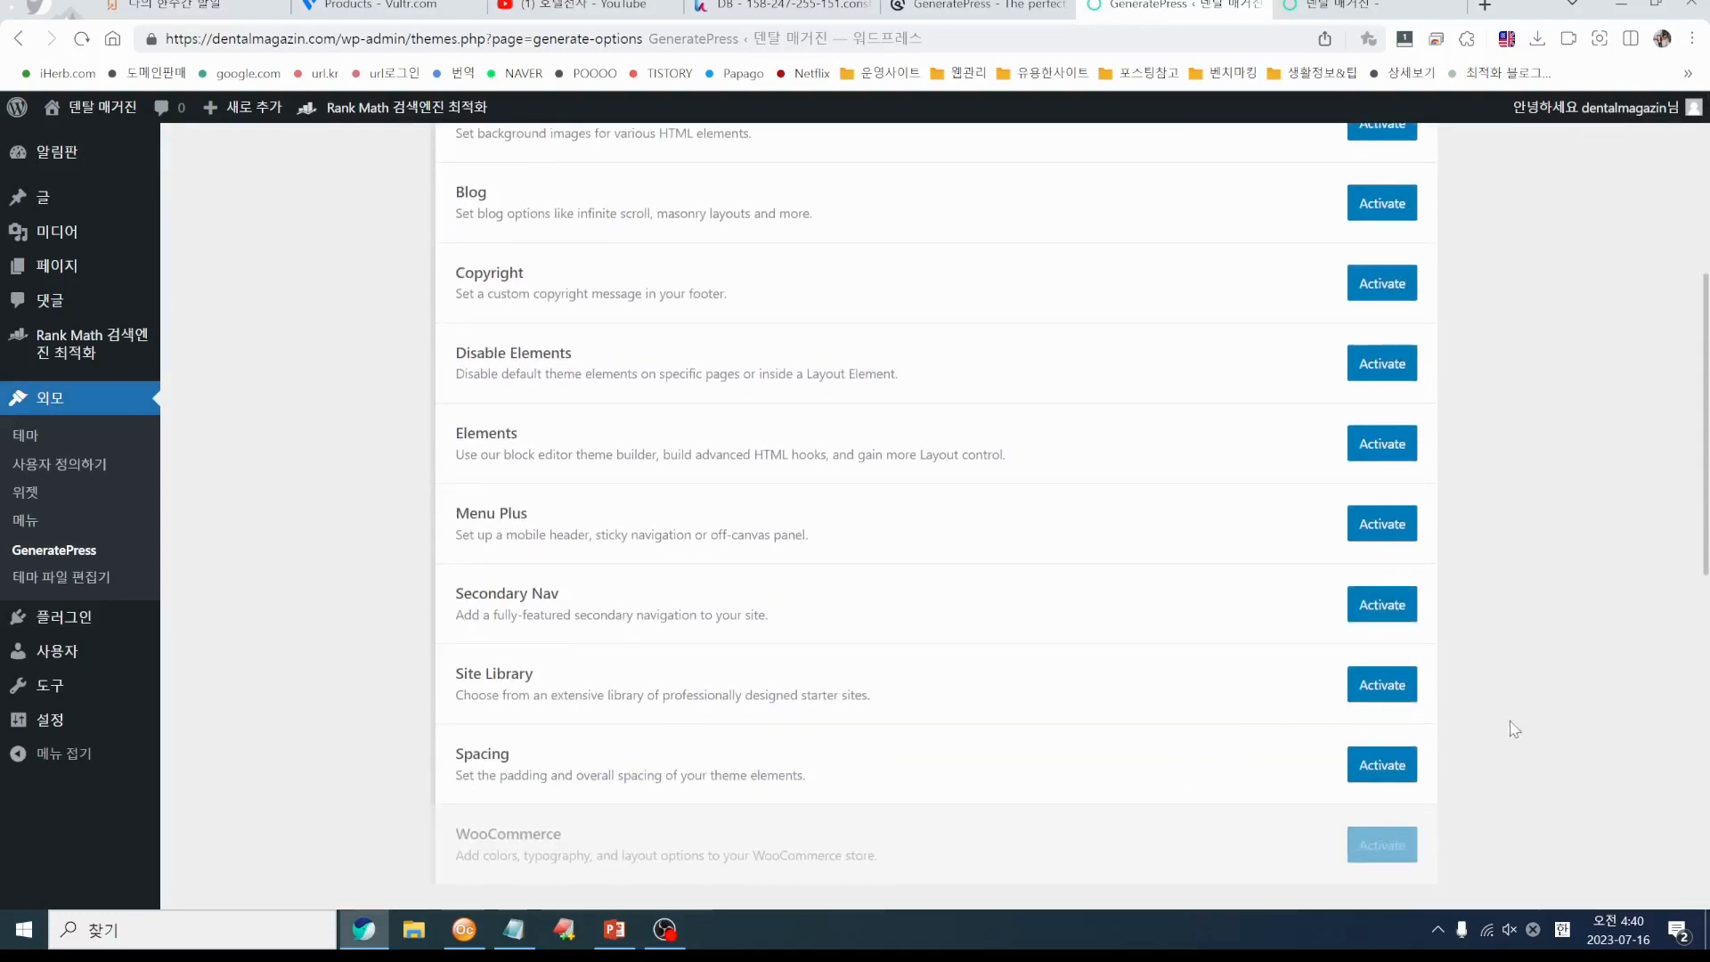
pyautogui.scroll(-2, 1514, 728)
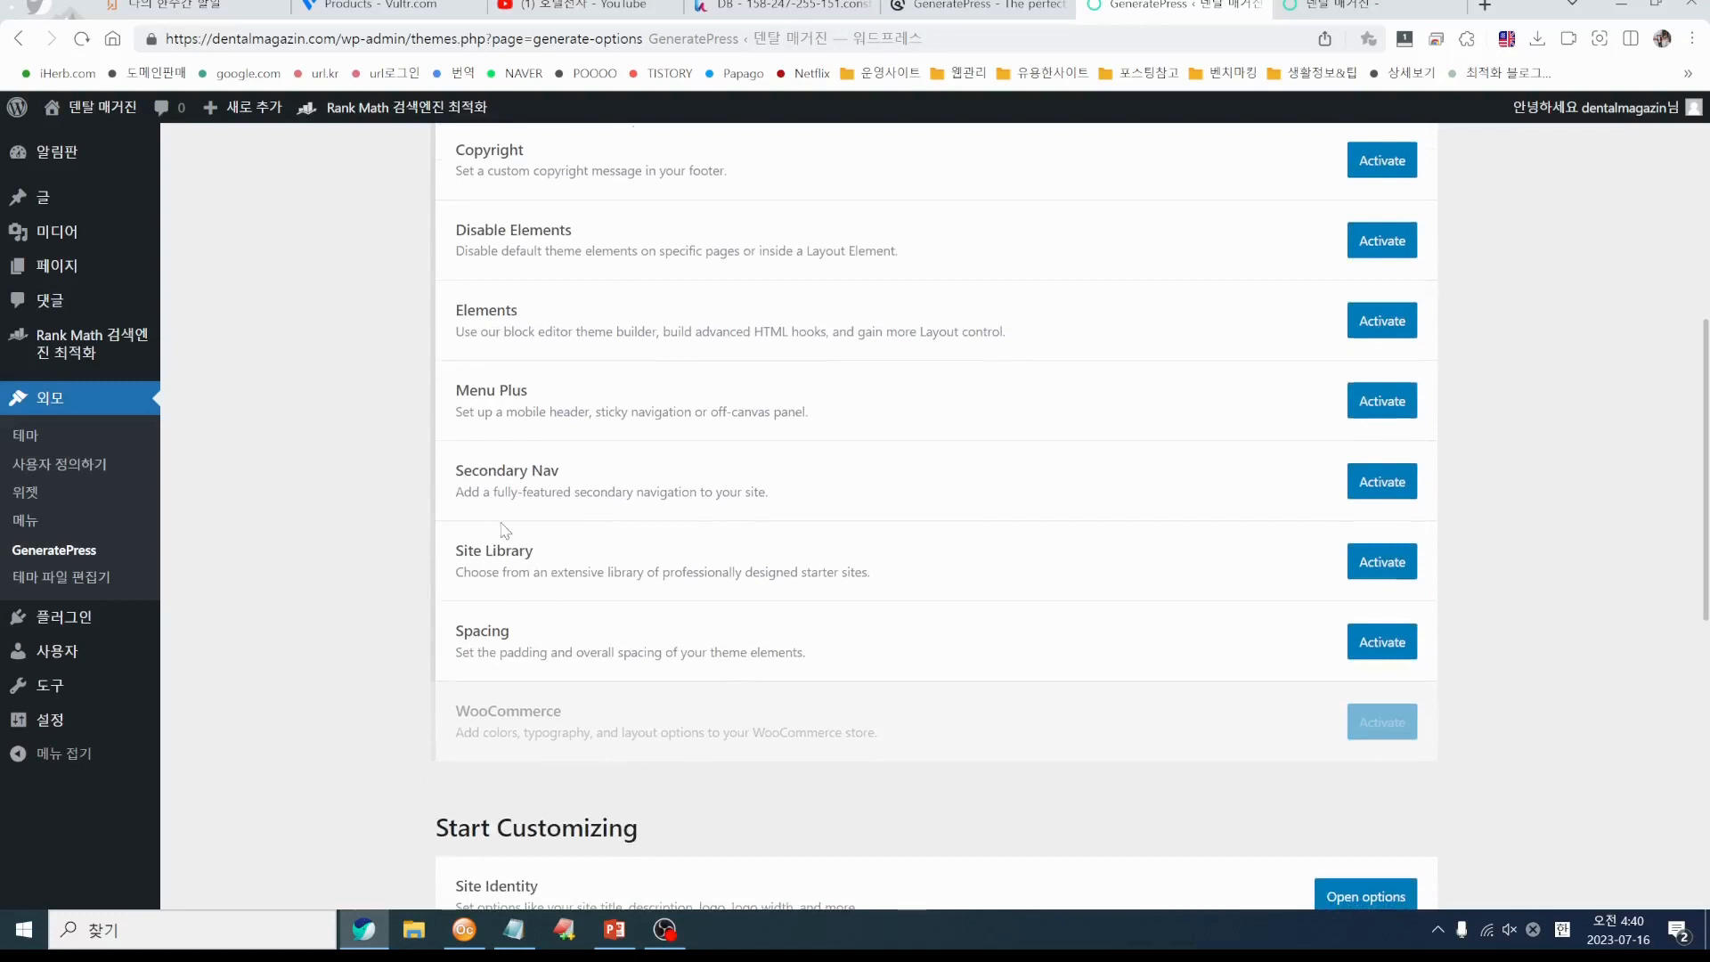
pyautogui.click(1392, 573)
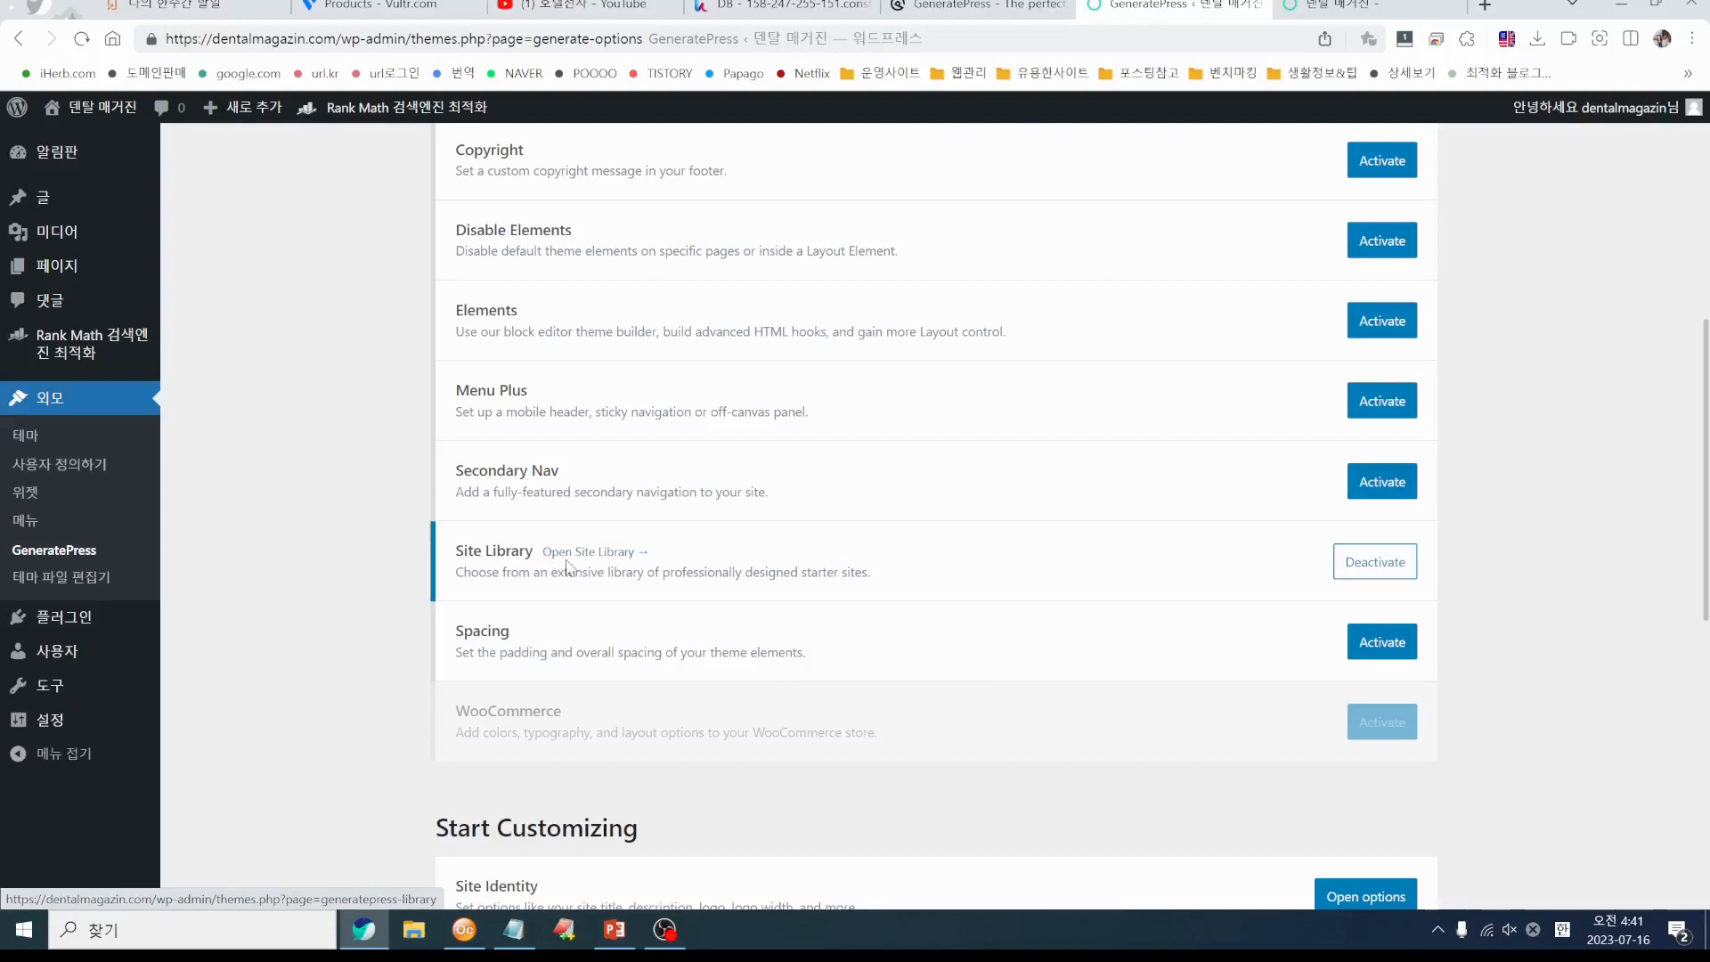
pyautogui.click(567, 553)
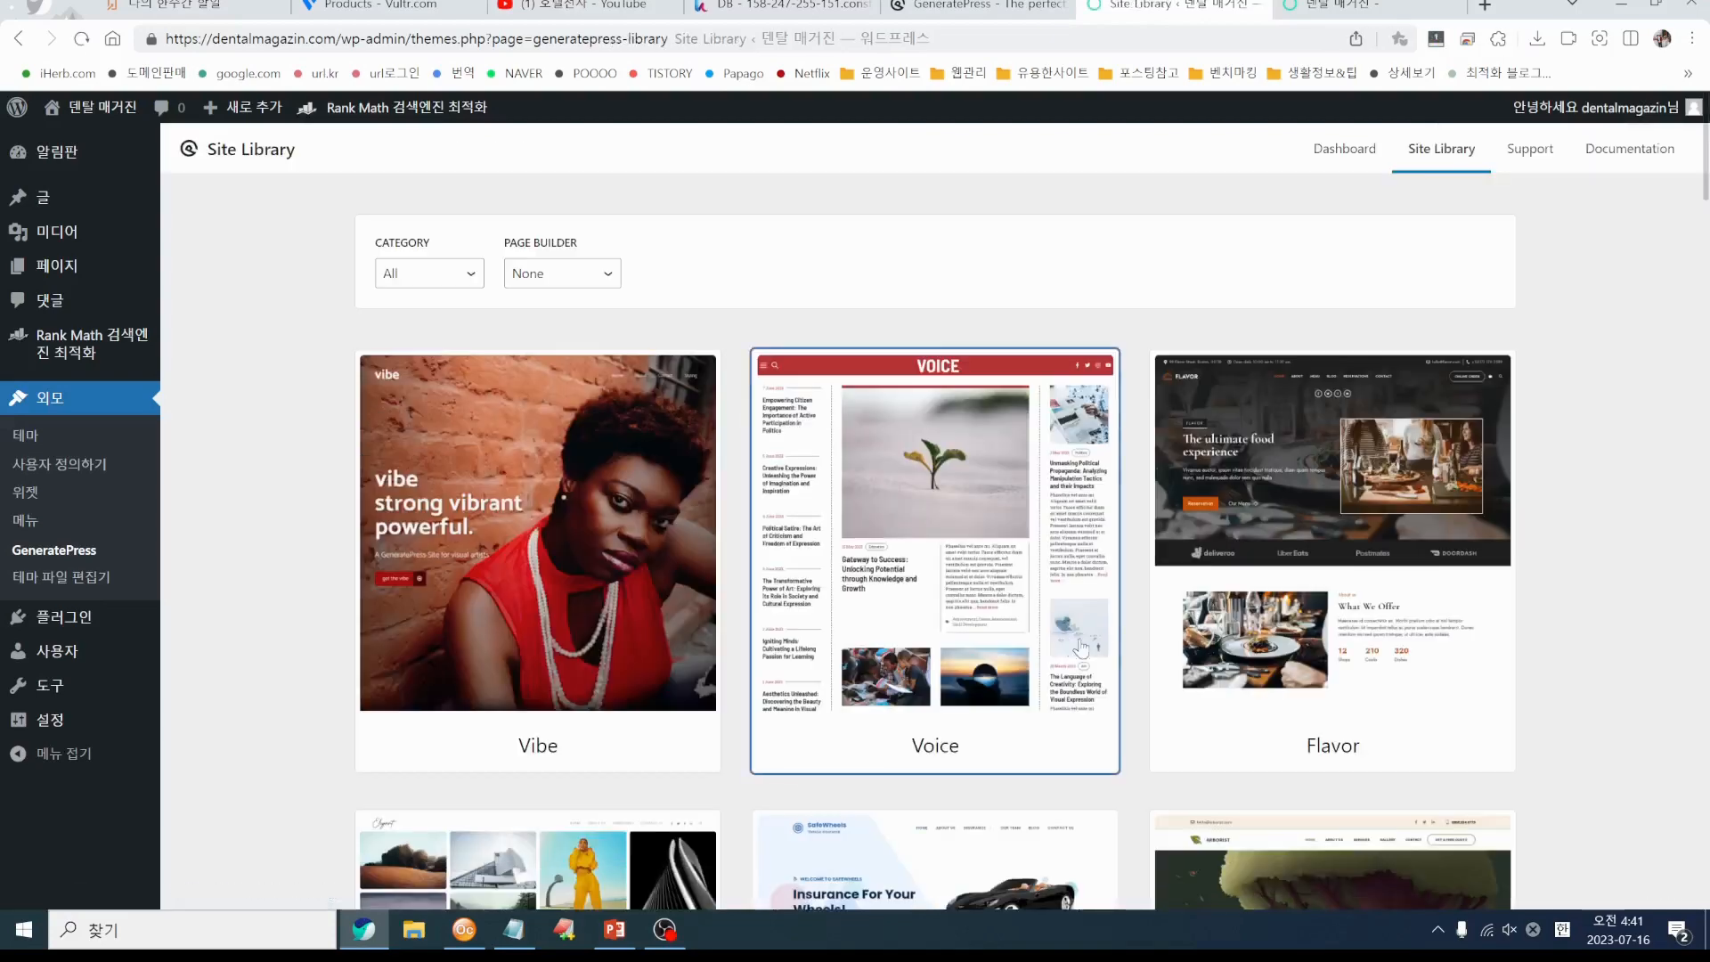
# Browse the starter site designs in the Site Library to find a suitable blog template
pyautogui.scroll(-3, 1589, 670)
pyautogui.scroll(-15, 1589, 670)
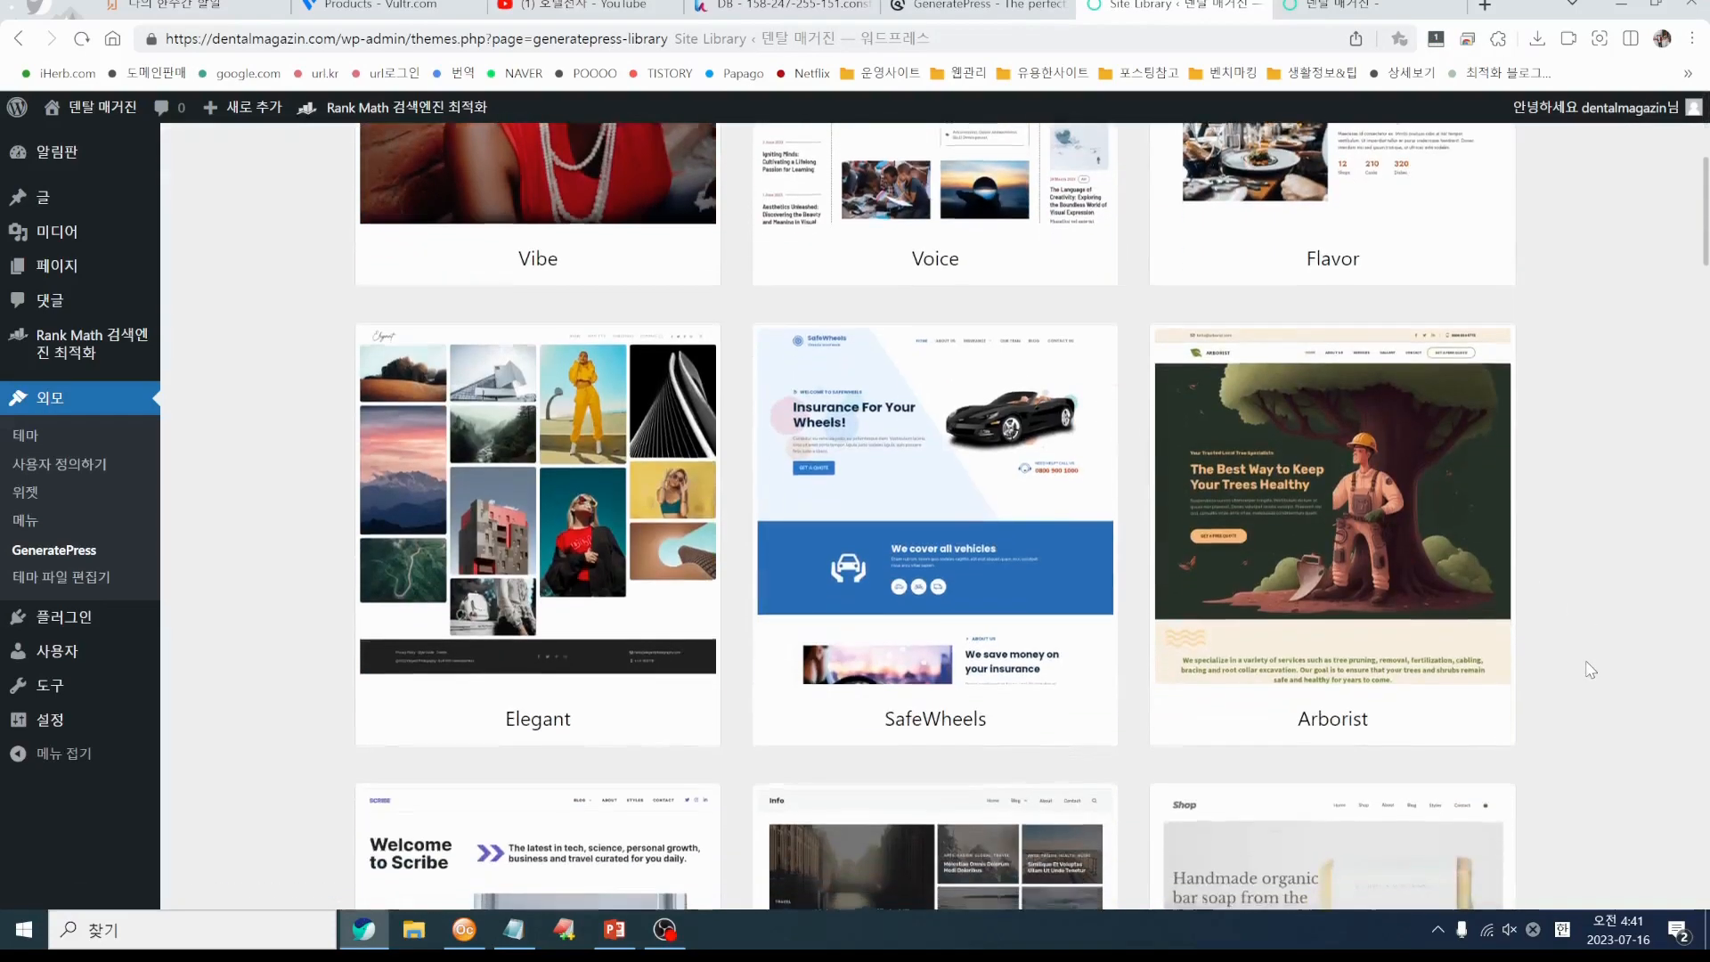
pyautogui.scroll(-15, 1589, 670)
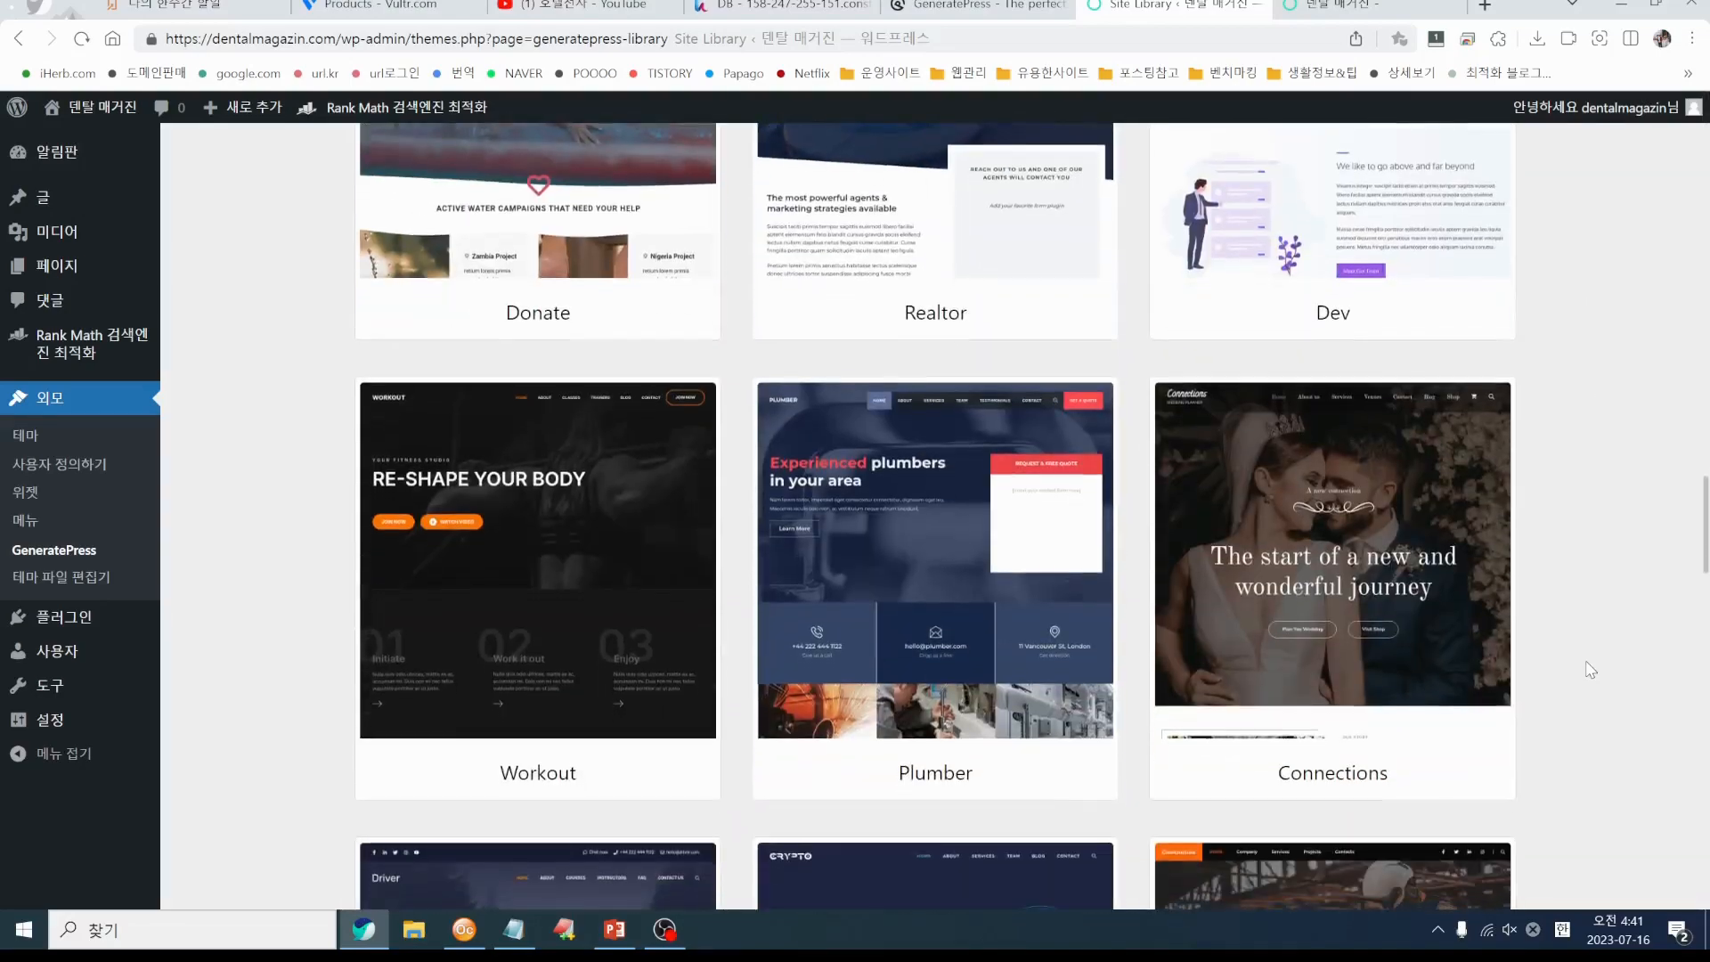
pyautogui.scroll(-15, 1590, 669)
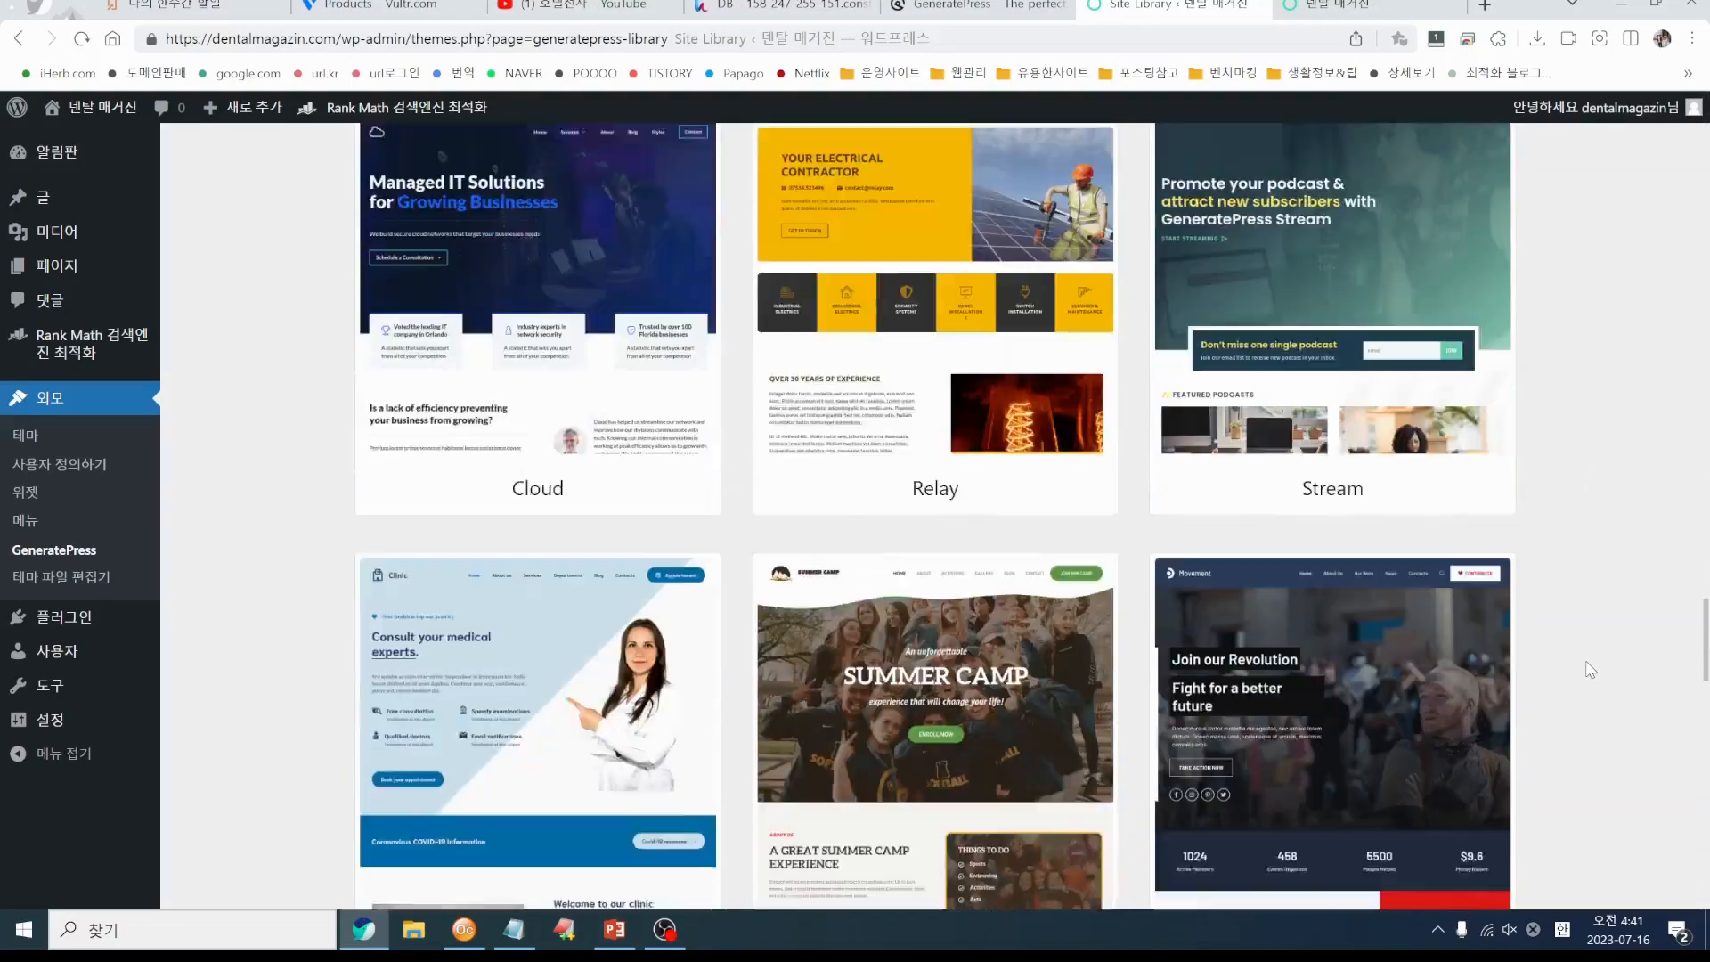
pyautogui.scroll(-15, 1590, 670)
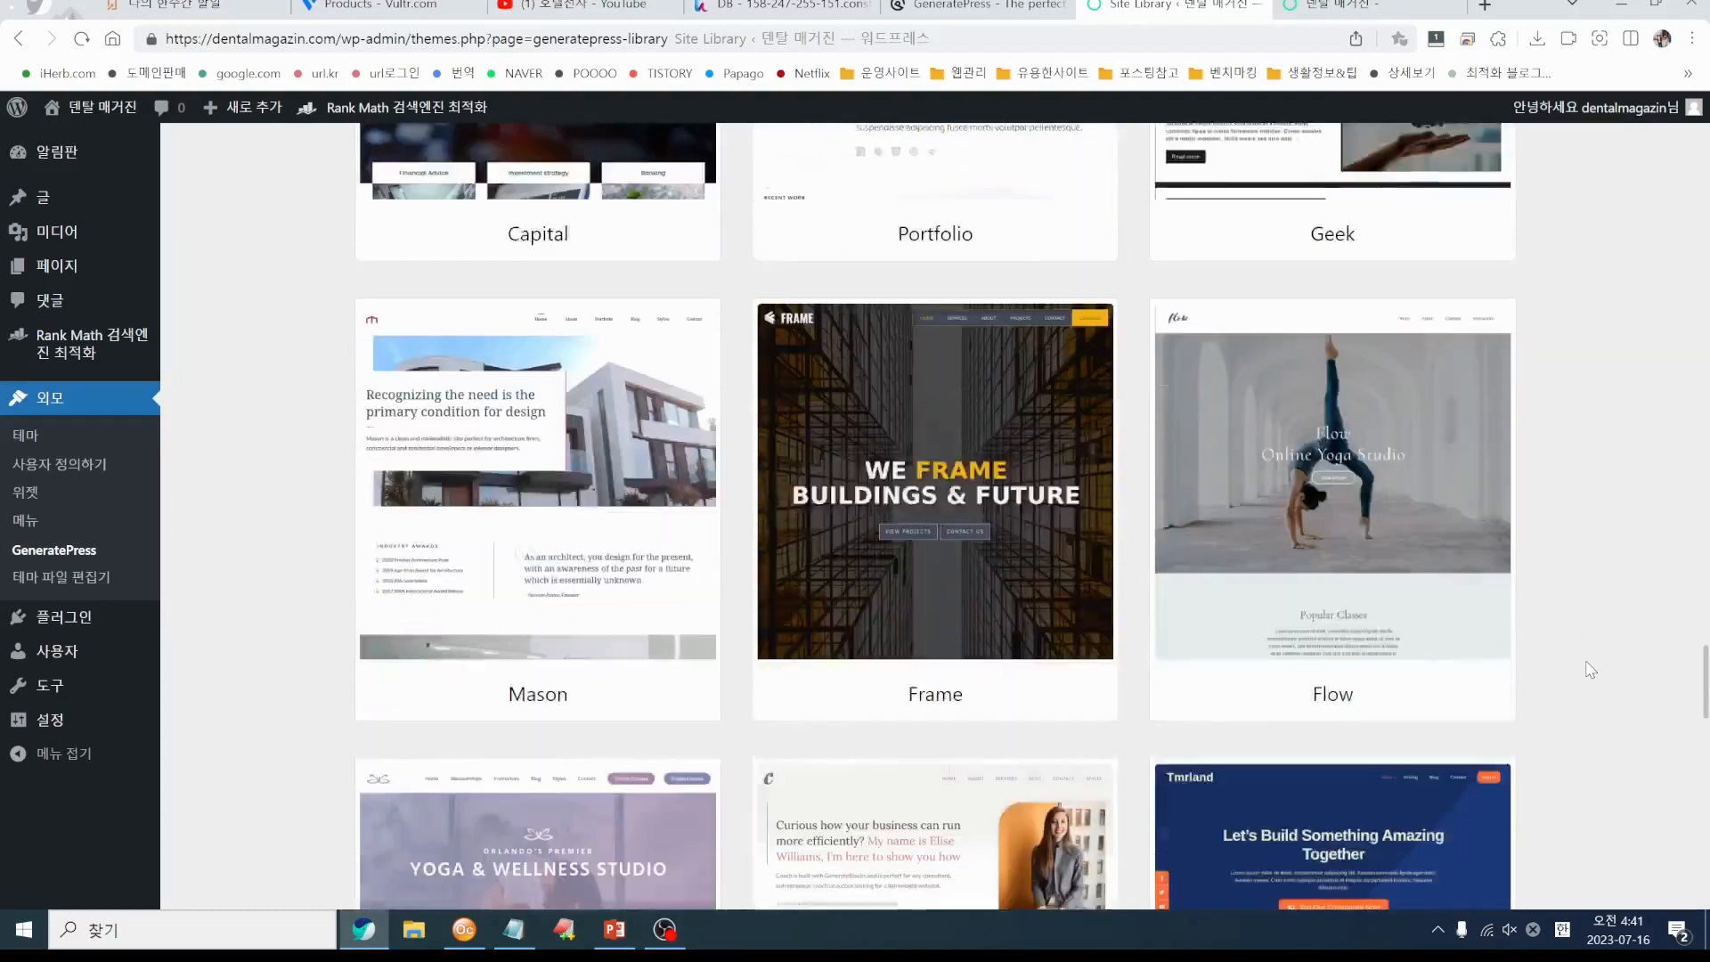
pyautogui.scroll(-14, 1590, 670)
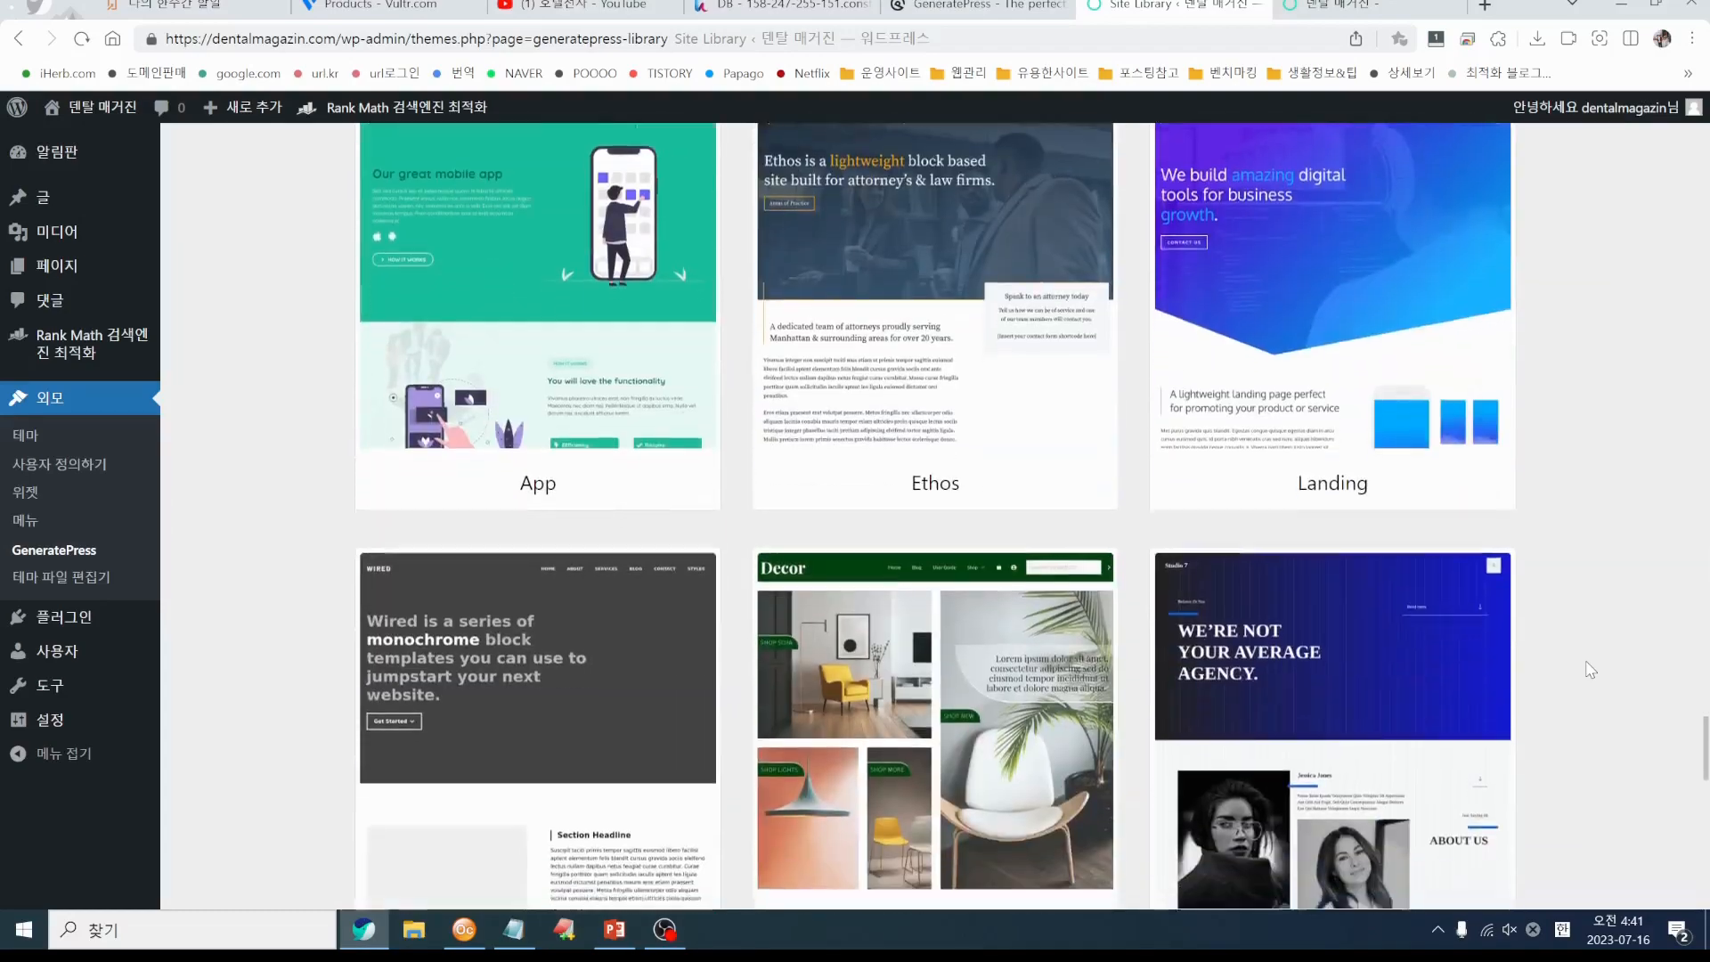
pyautogui.scroll(15, 1590, 670)
pyautogui.scroll(20, 1590, 669)
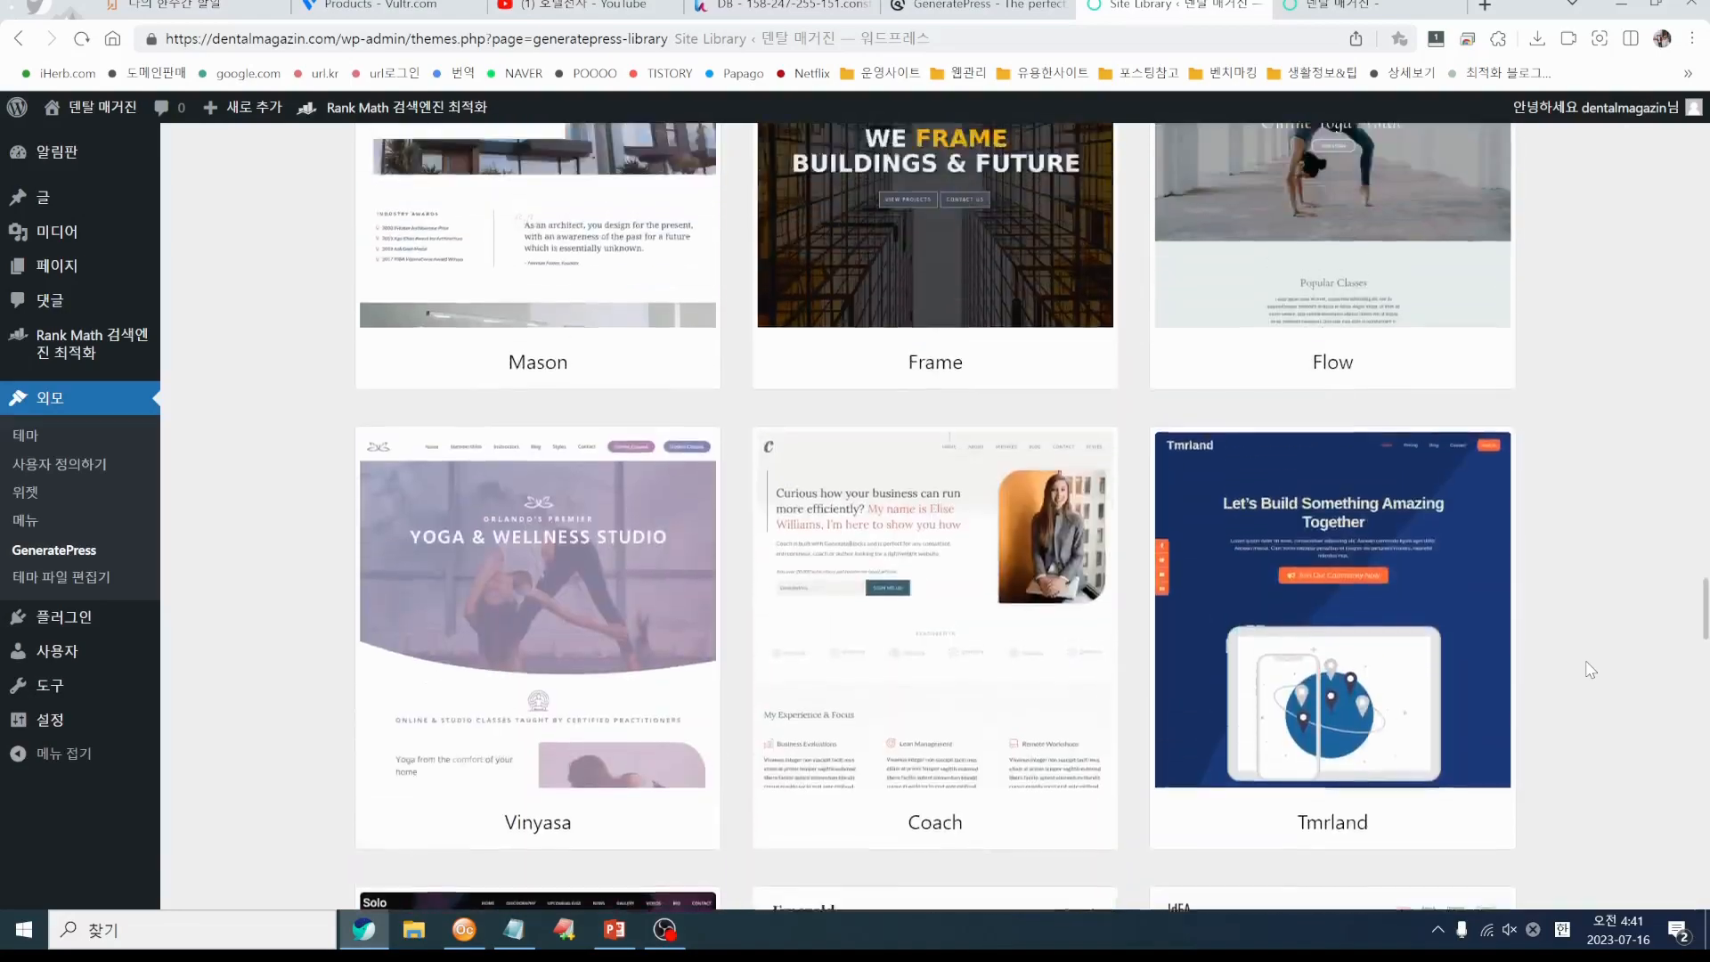
pyautogui.scroll(18, 1590, 670)
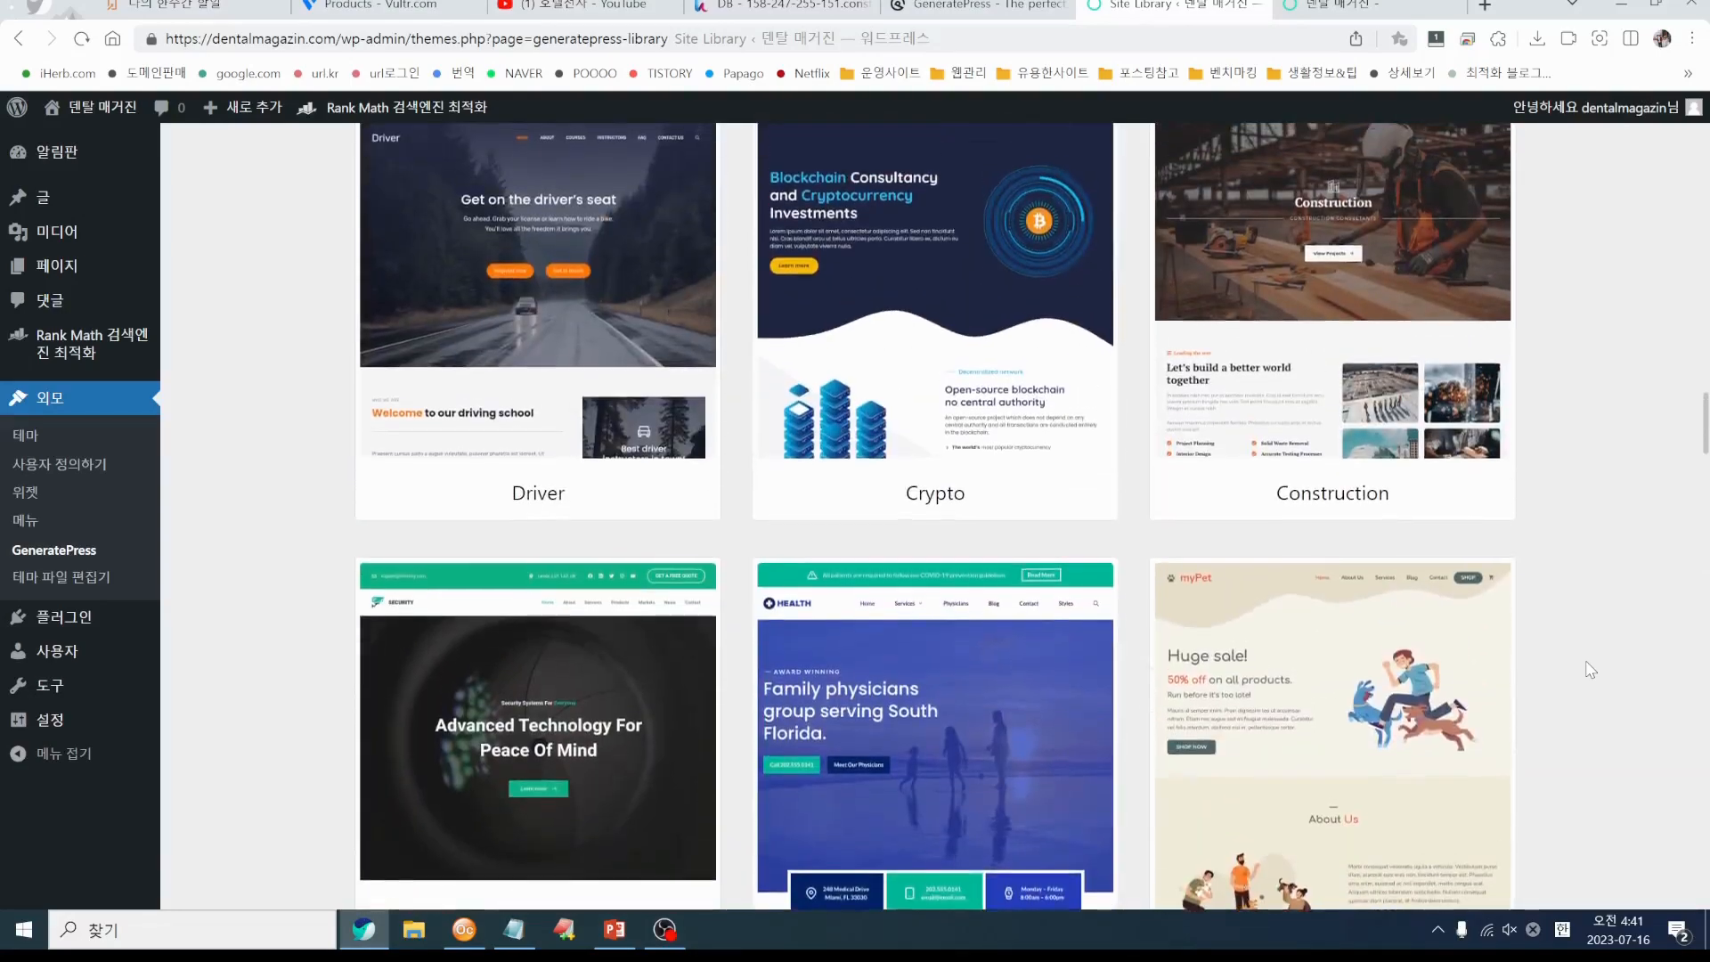
pyautogui.scroll(9, 1590, 670)
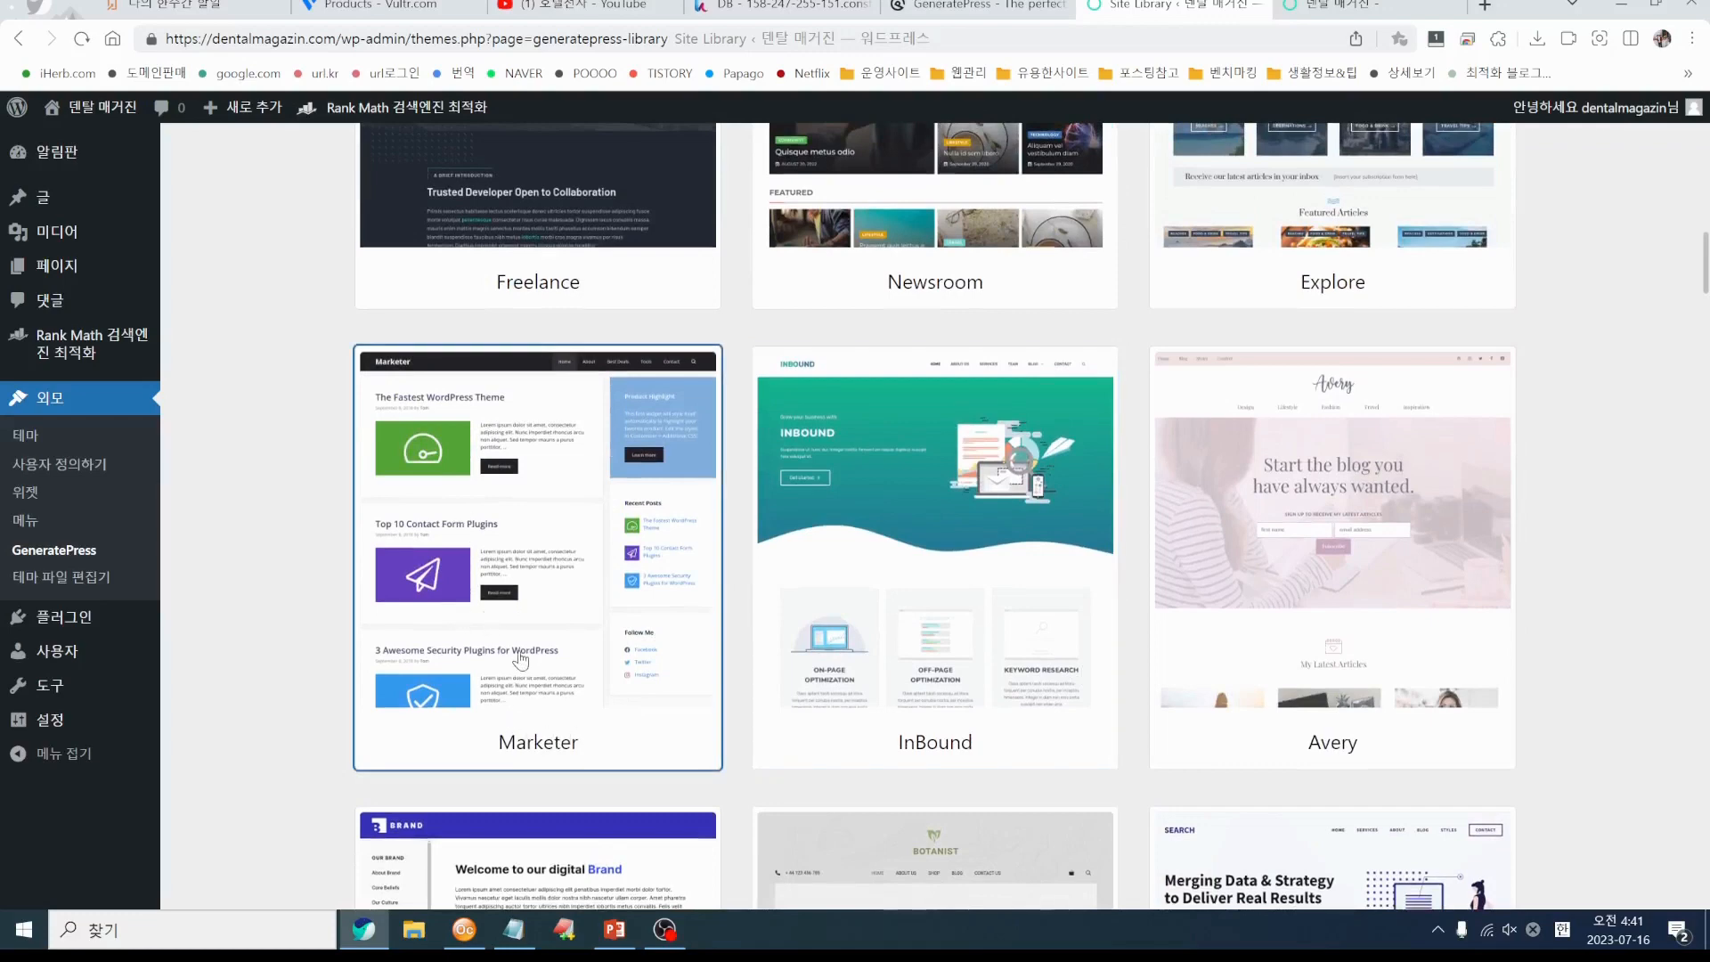
# Import the Marketer starter site with its theme options and demo content, acknowledging the website-change warning
pyautogui.click(525, 633)
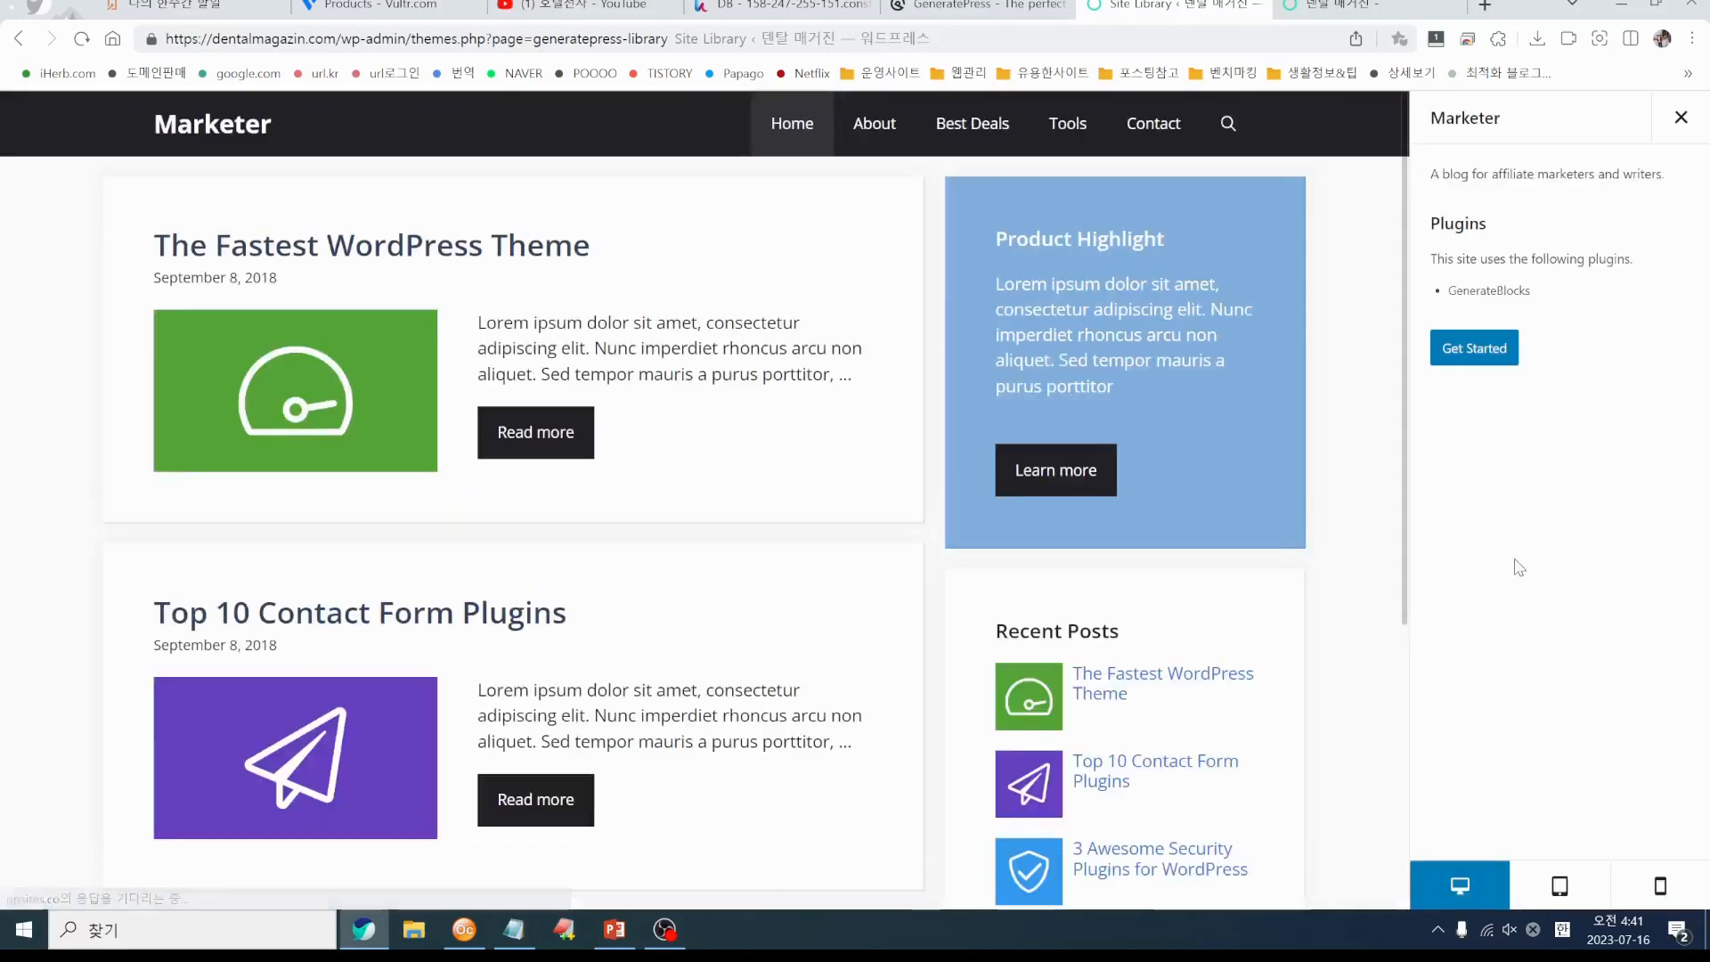
pyautogui.click(1471, 348)
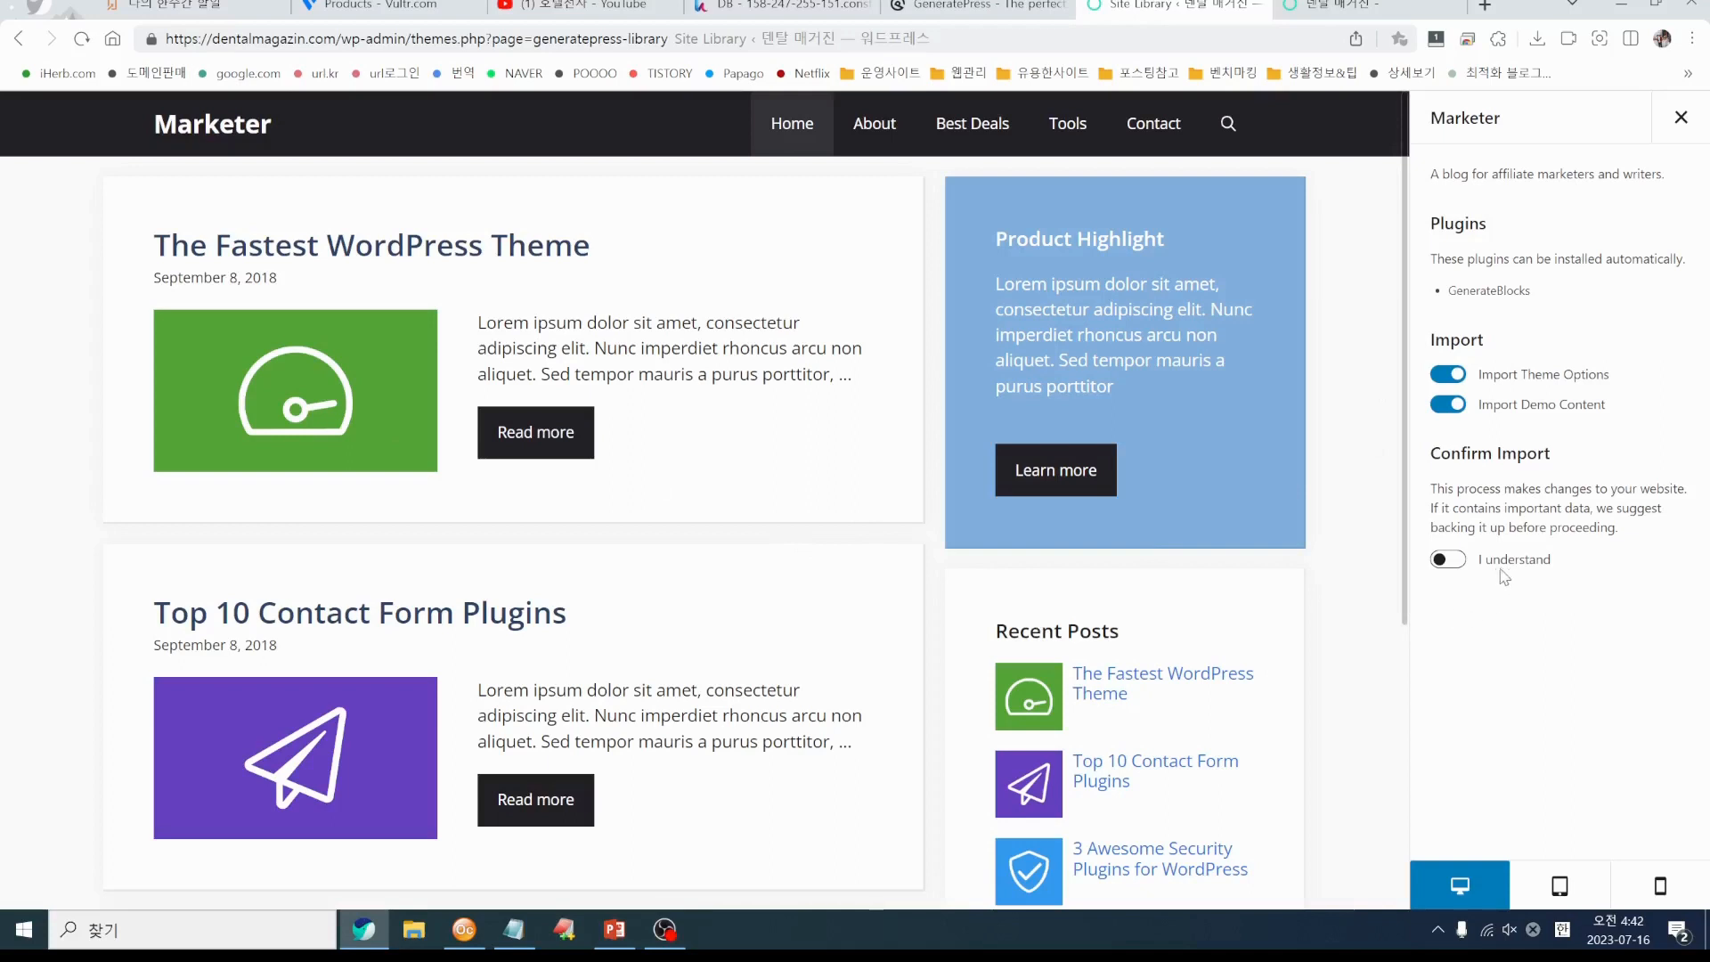
pyautogui.click(1452, 562)
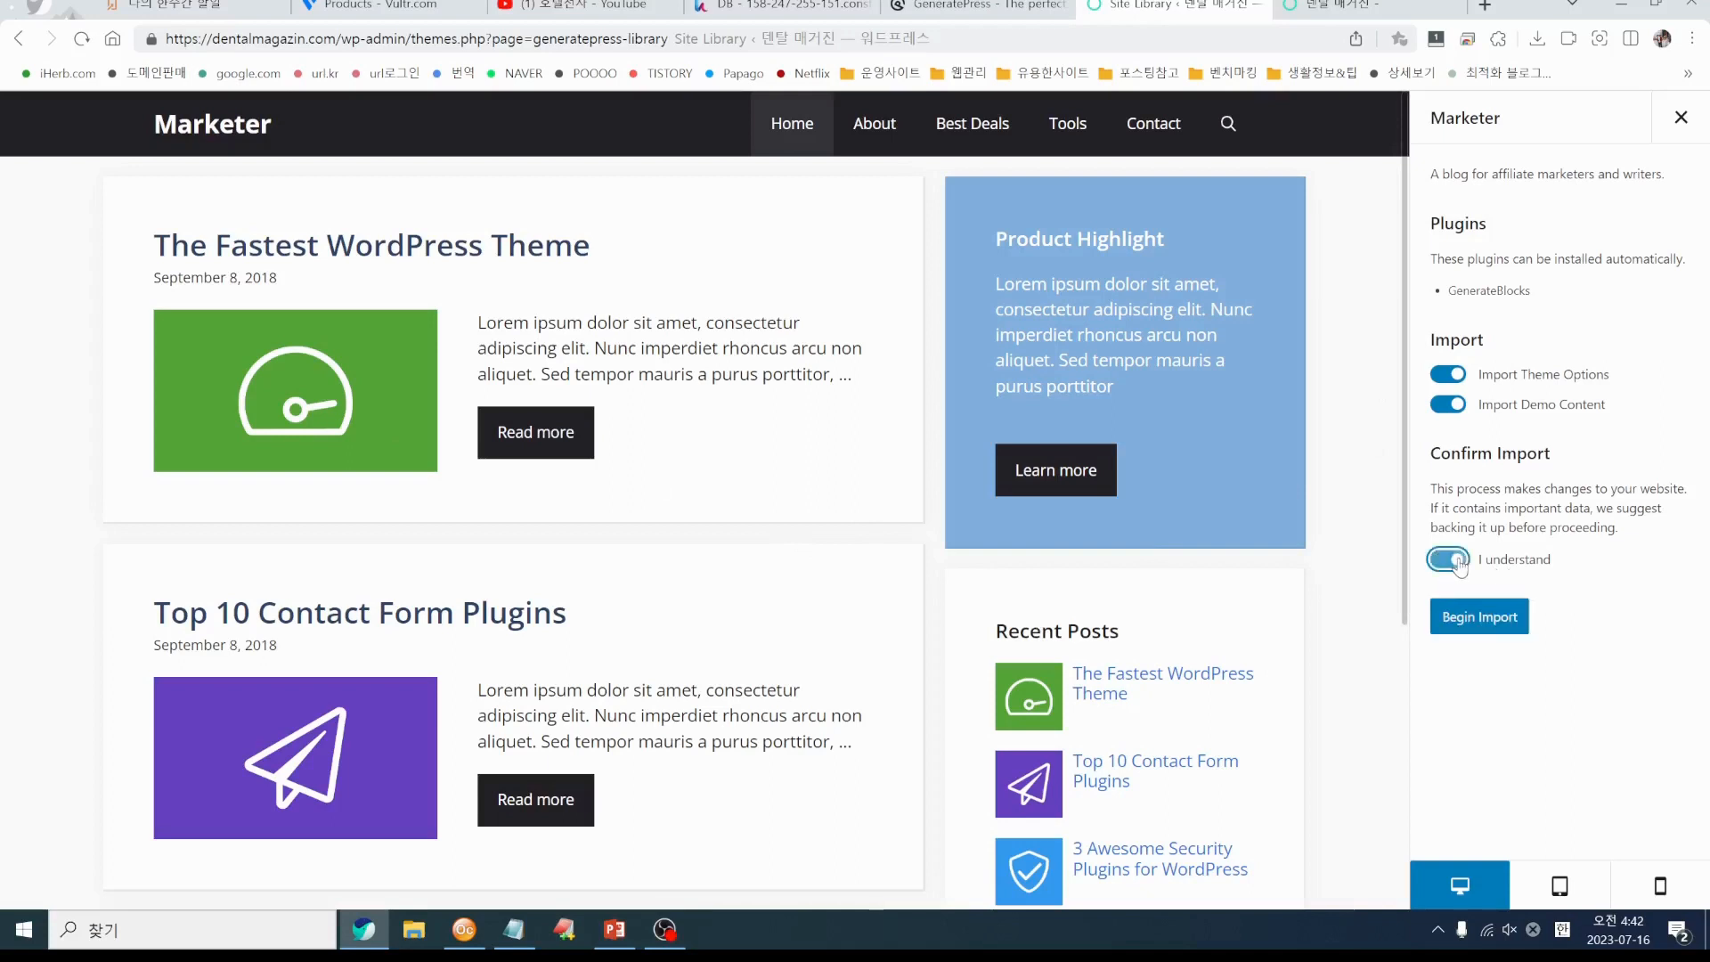
pyautogui.click(1475, 618)
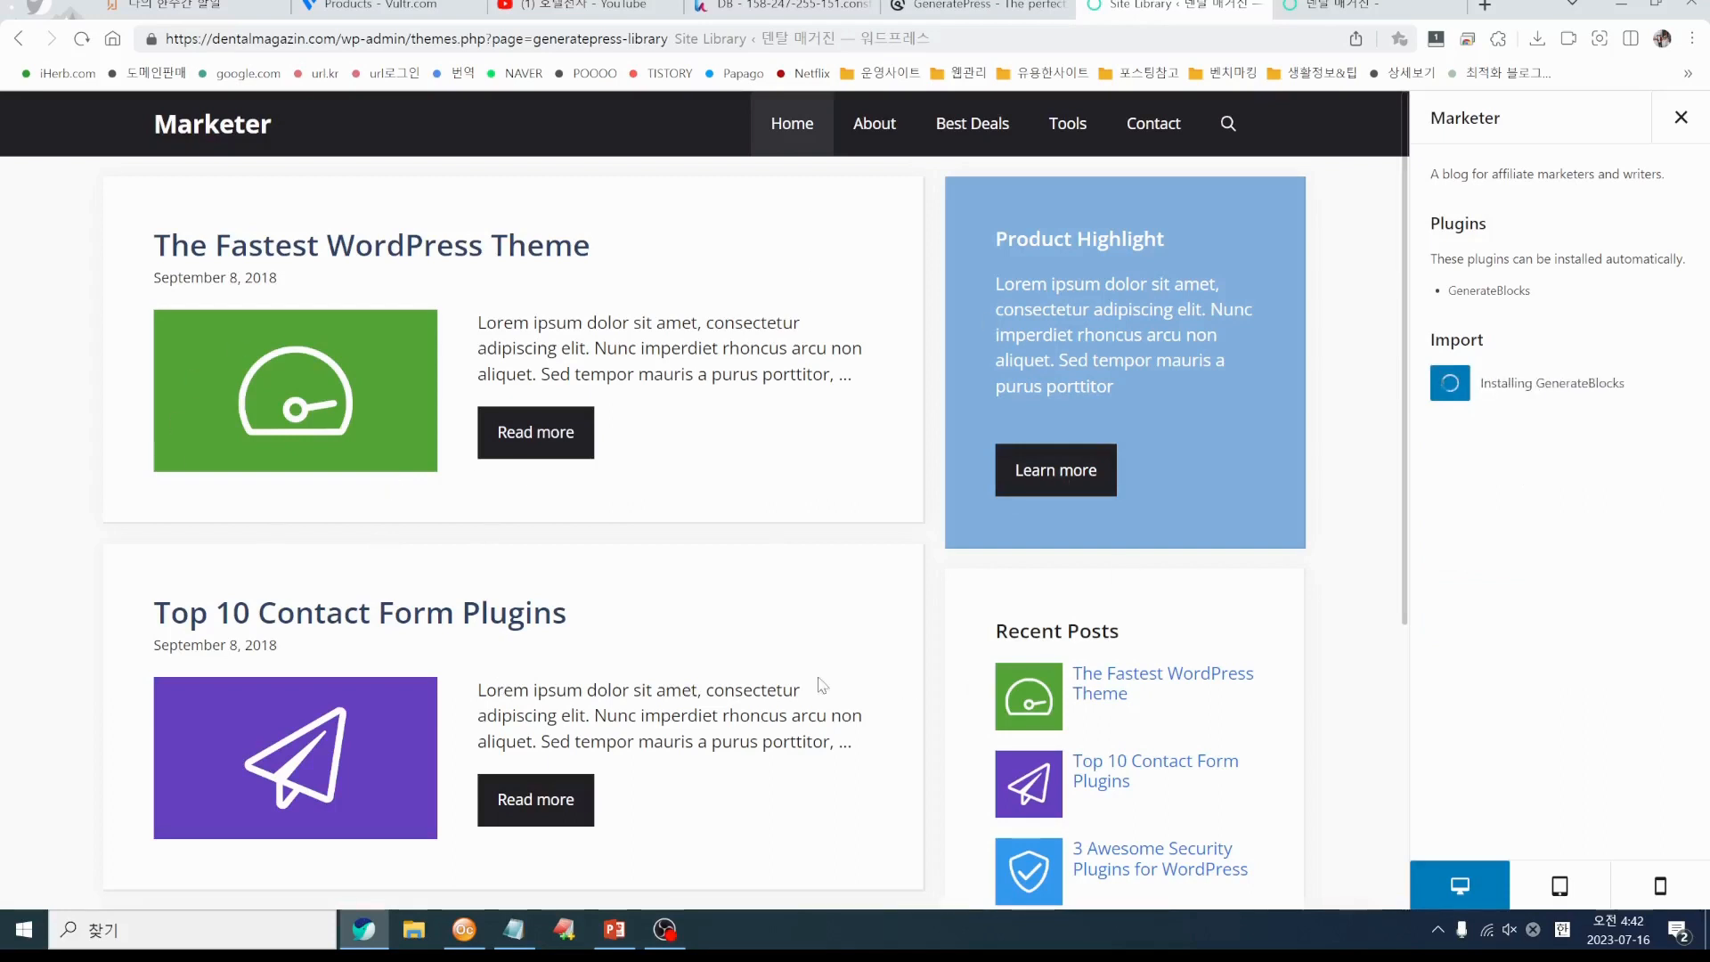
# Compare the site's old front page with the imported Marketer site, and reload the old page to update its design
pyautogui.click(1338, 9)
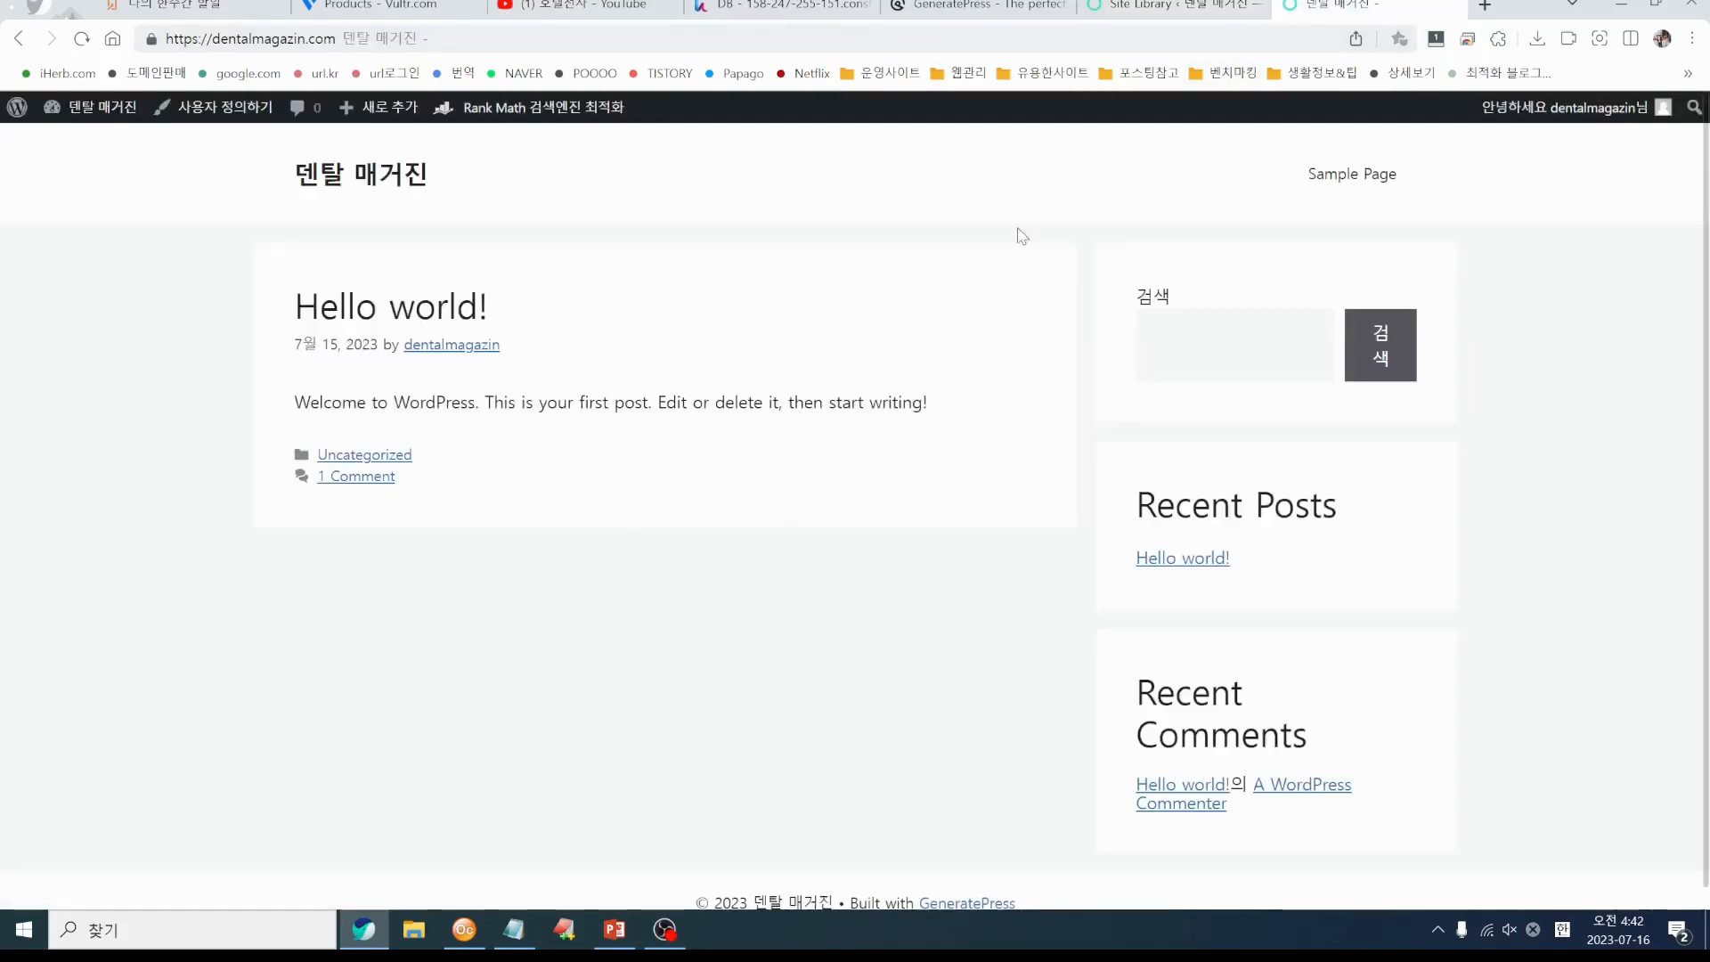
pyautogui.click(1158, 14)
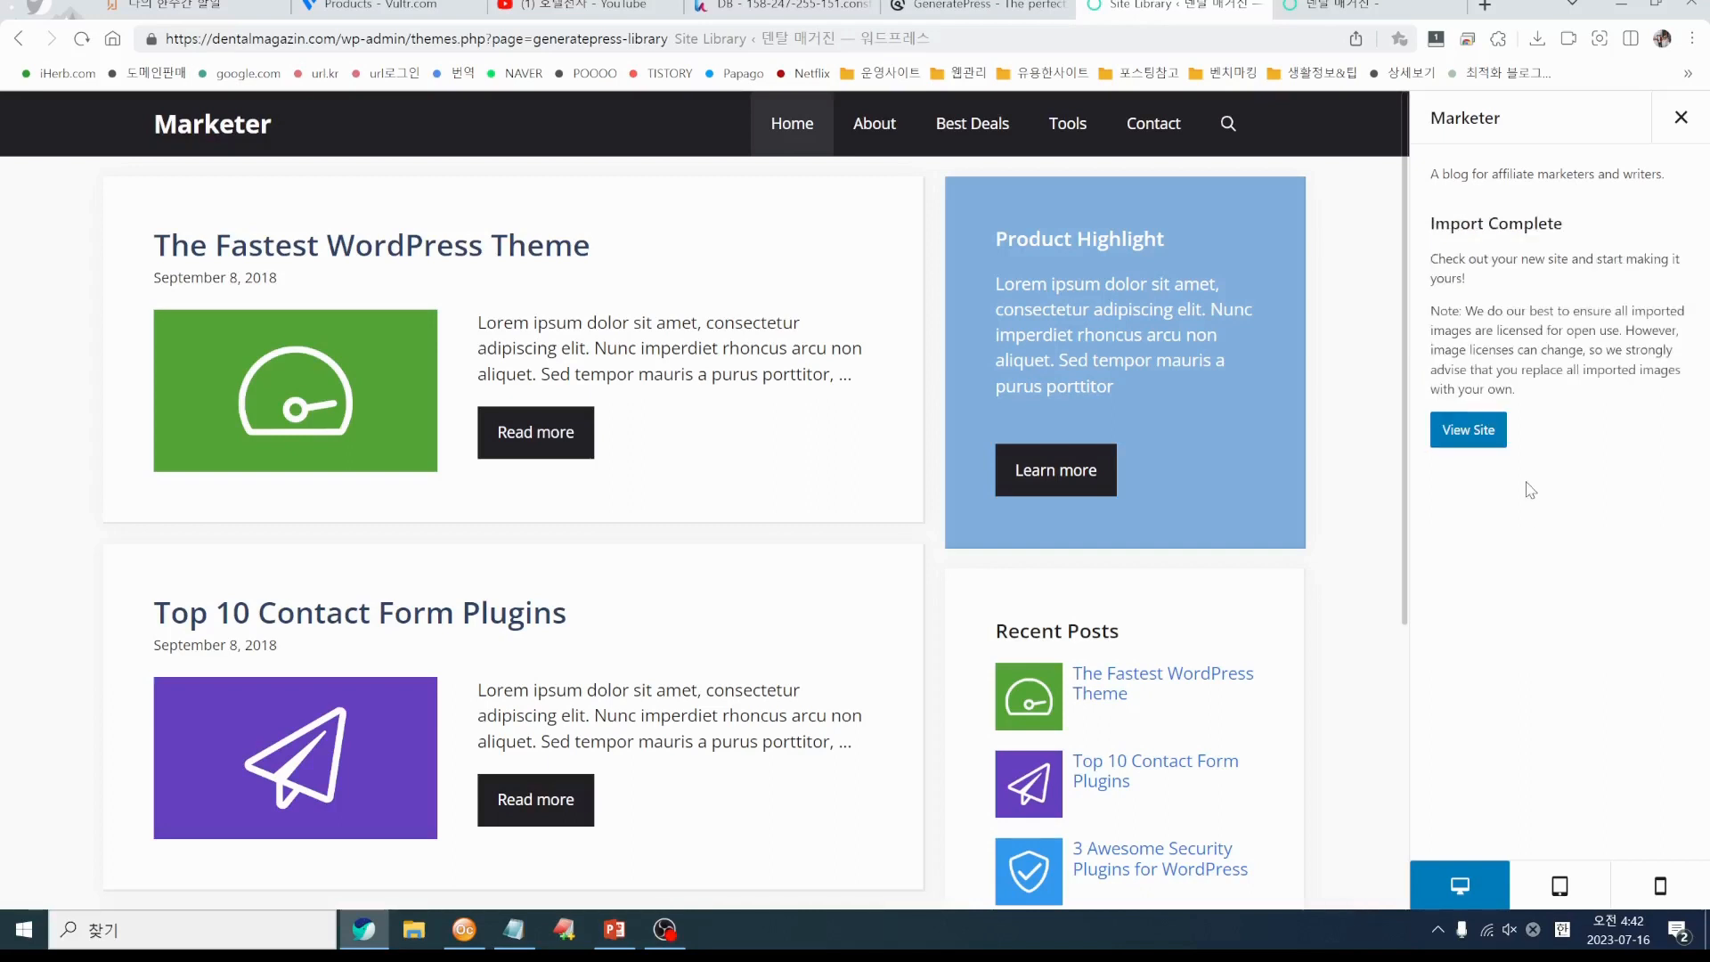
pyautogui.click(1468, 431)
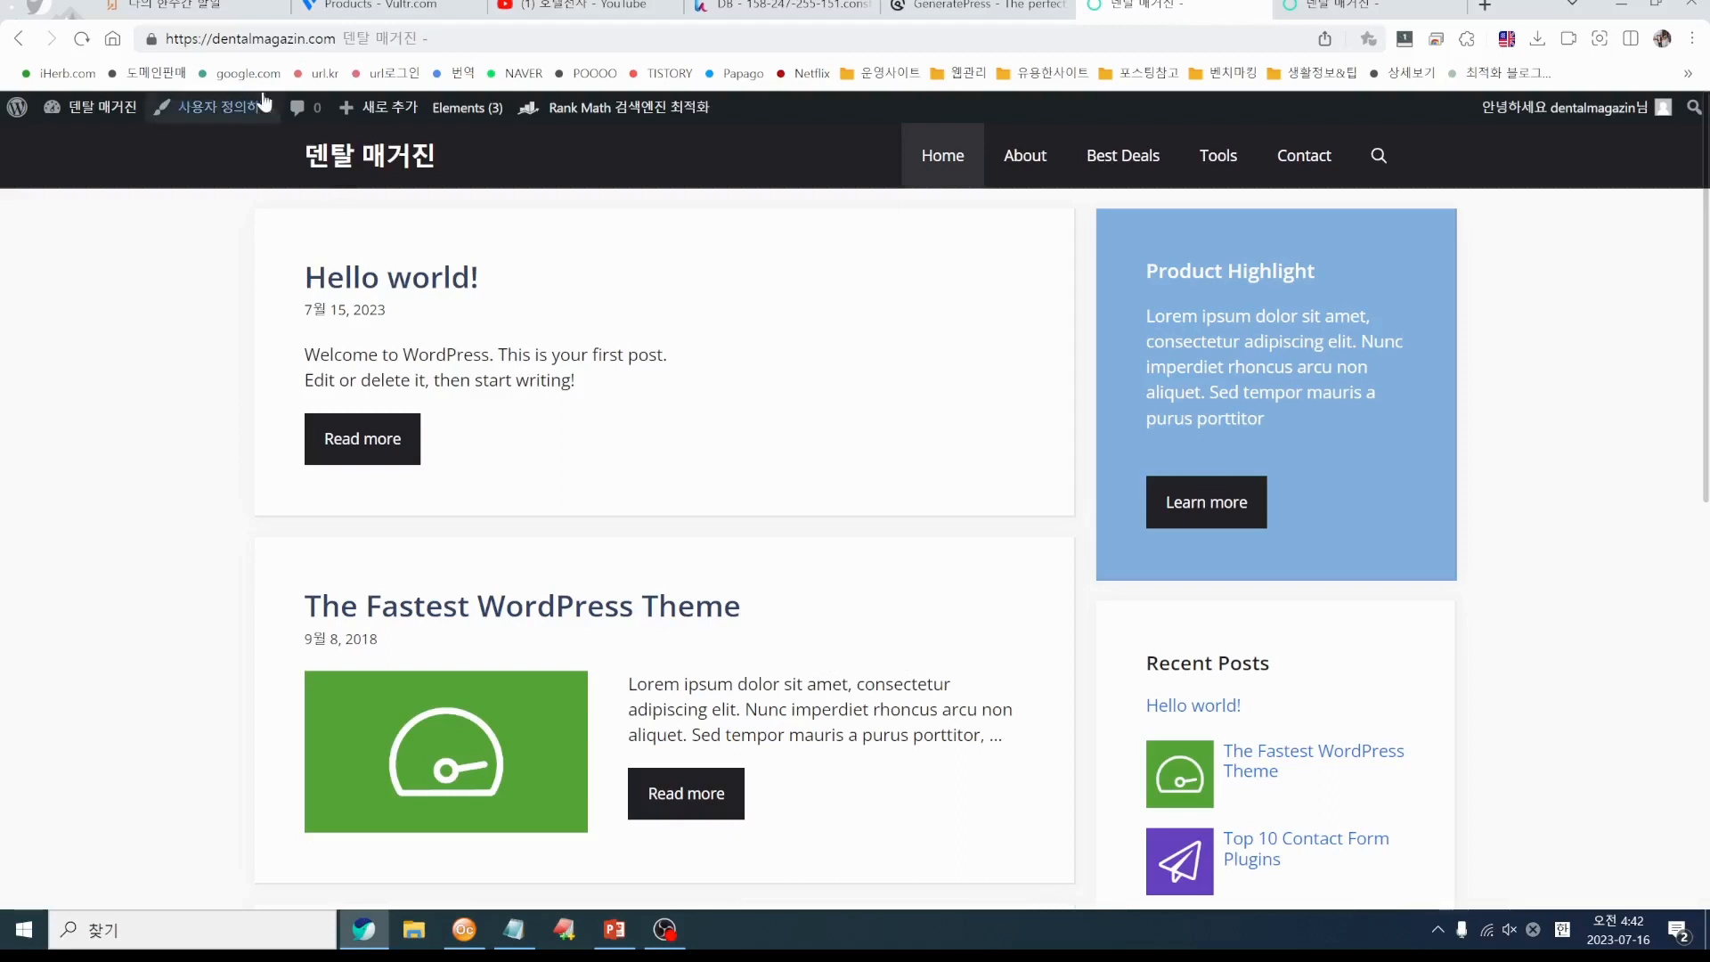
pyautogui.click(1336, 9)
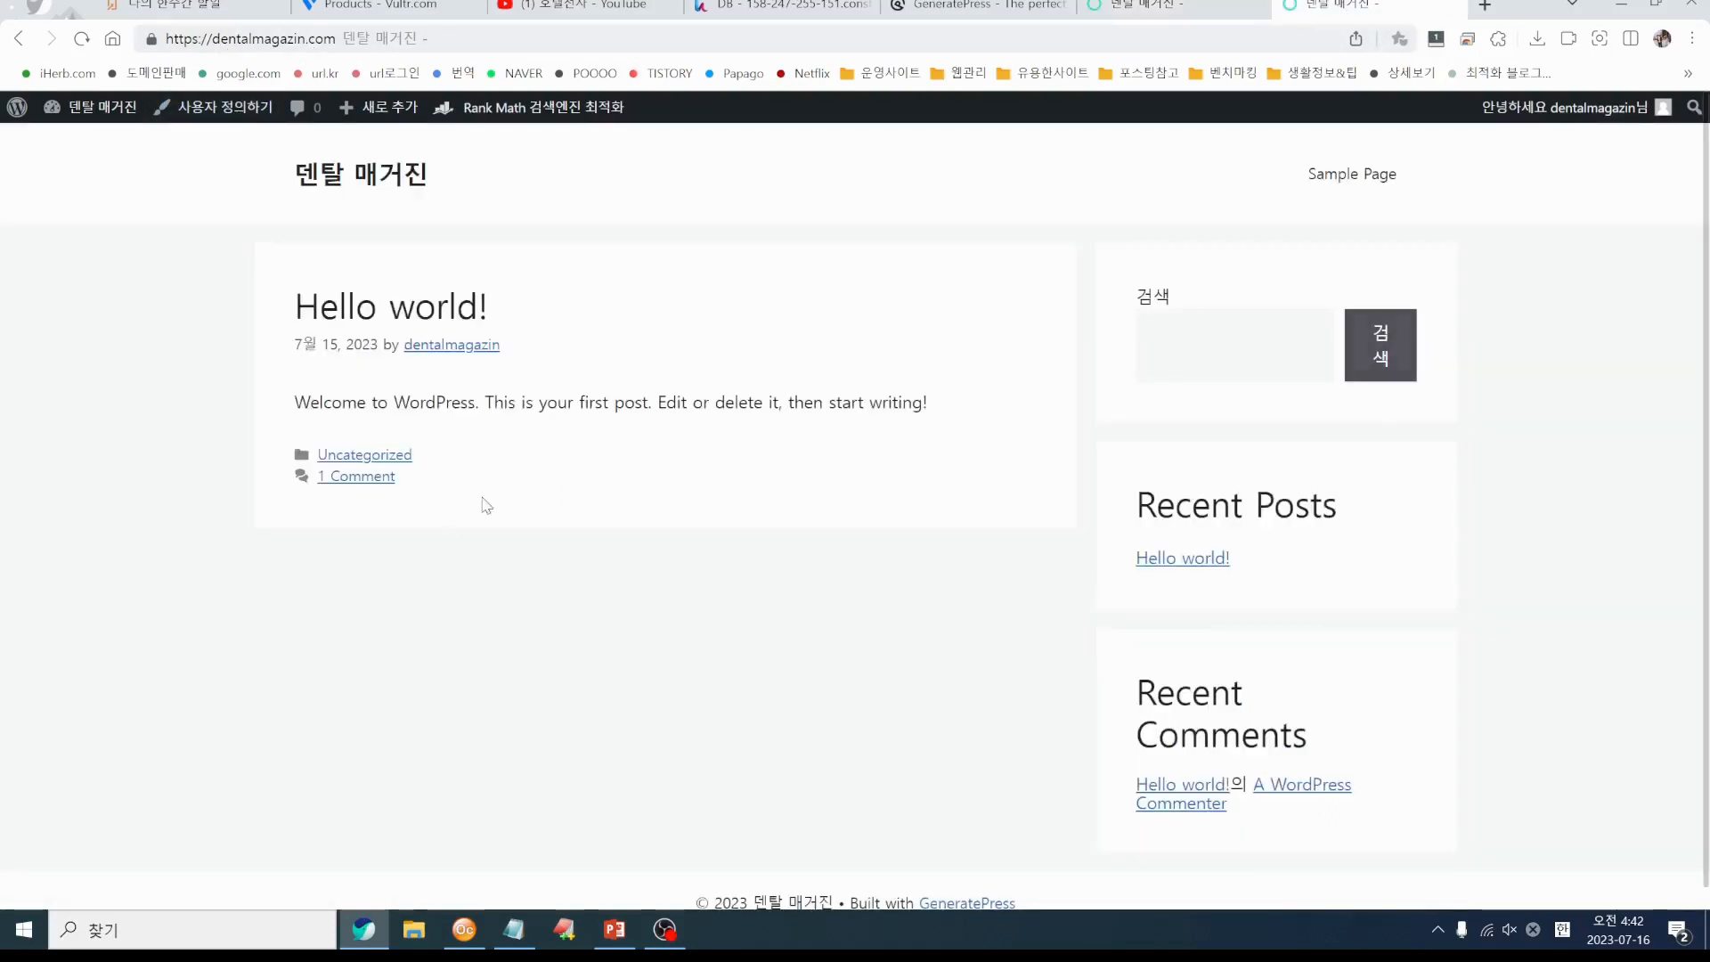
pyautogui.click(82, 40)
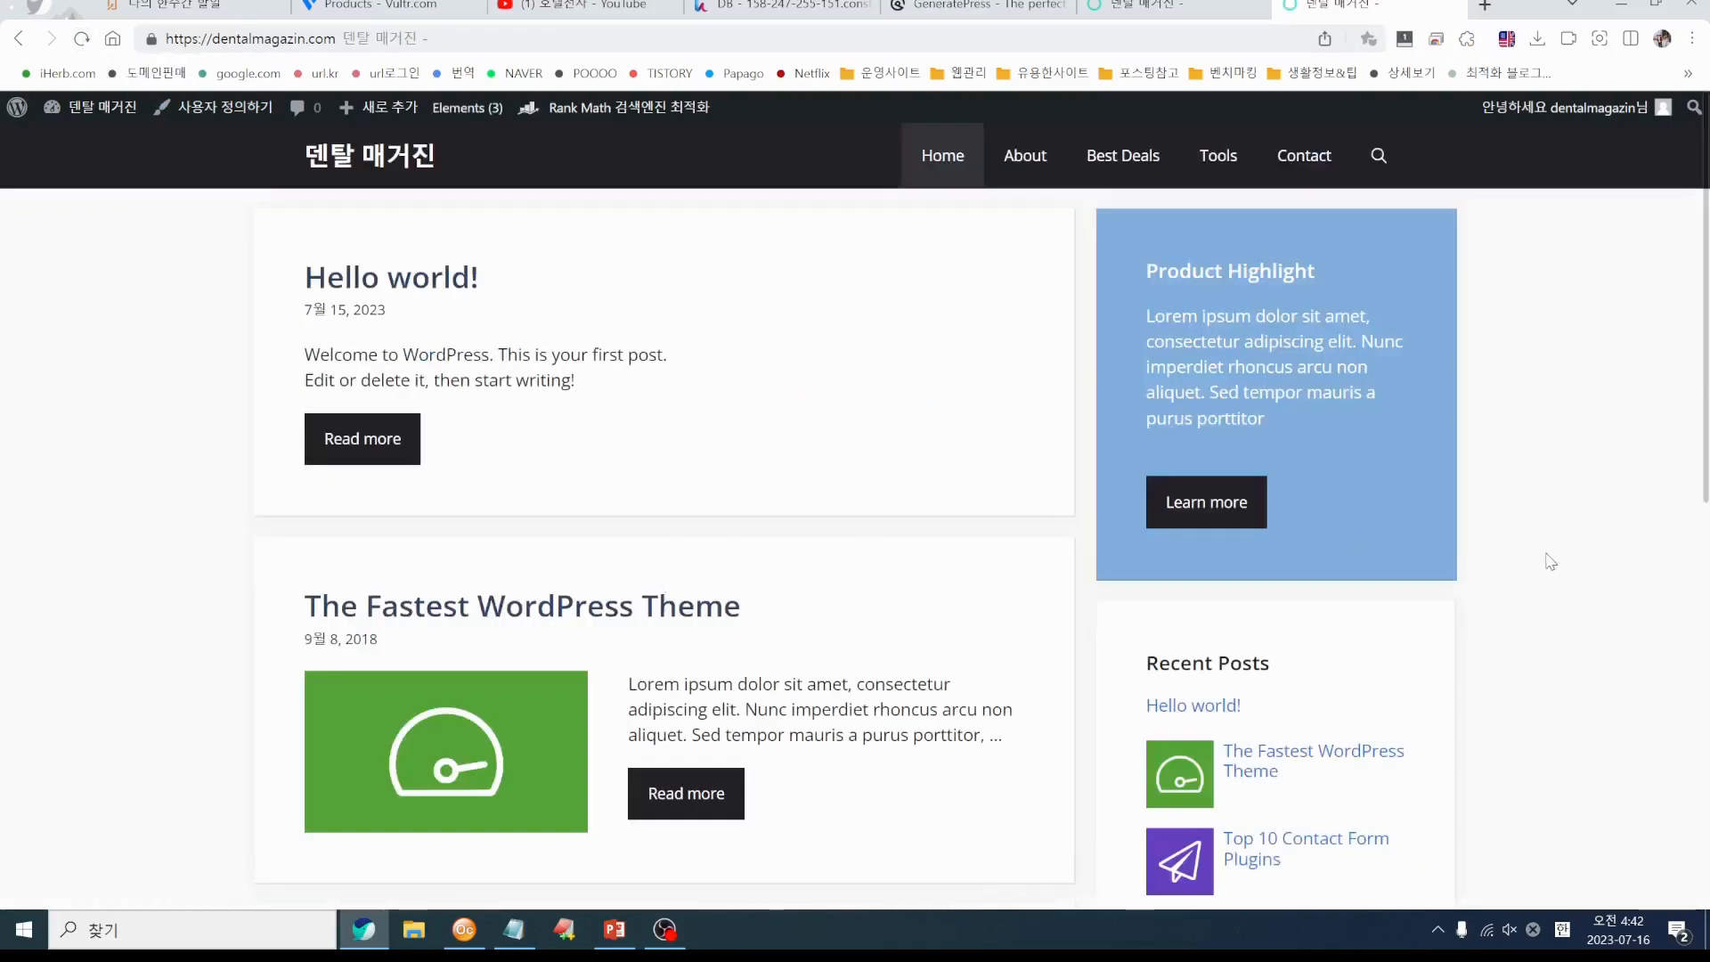
# Examine the front page's post list and the Hello world! post in the Marketer design, returning to the home page
pyautogui.scroll(-9, 725, 688)
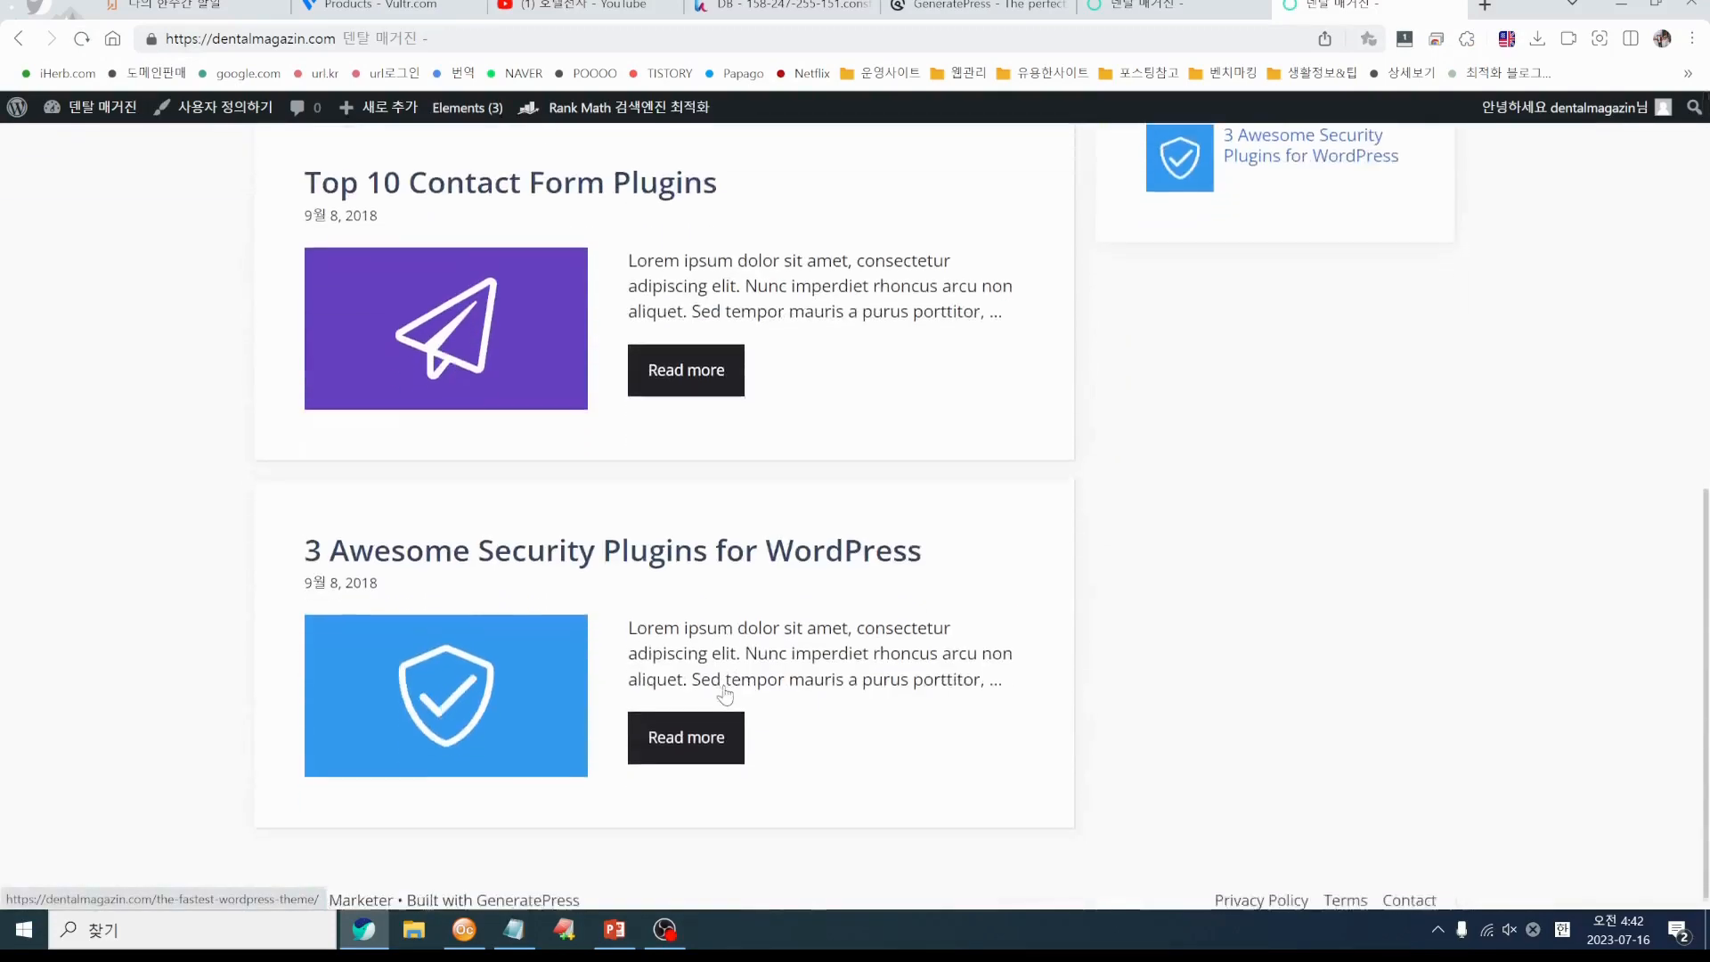
pyautogui.scroll(9, 725, 687)
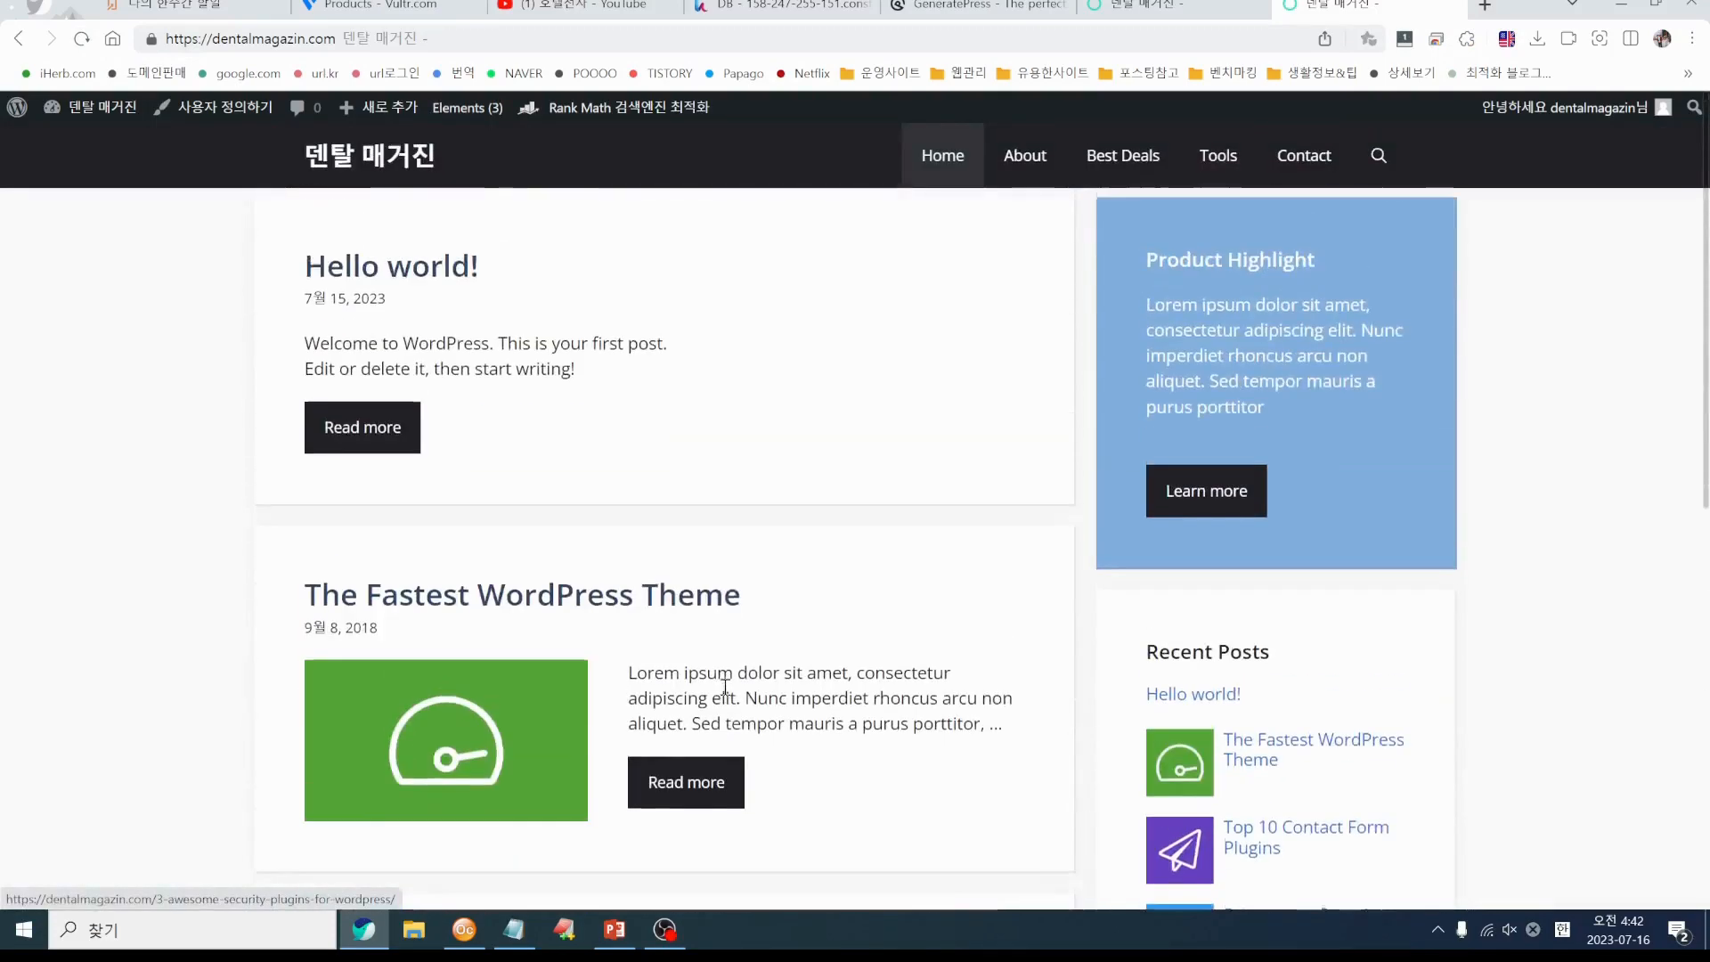
pyautogui.click(357, 436)
pyautogui.scroll(-6, 728, 674)
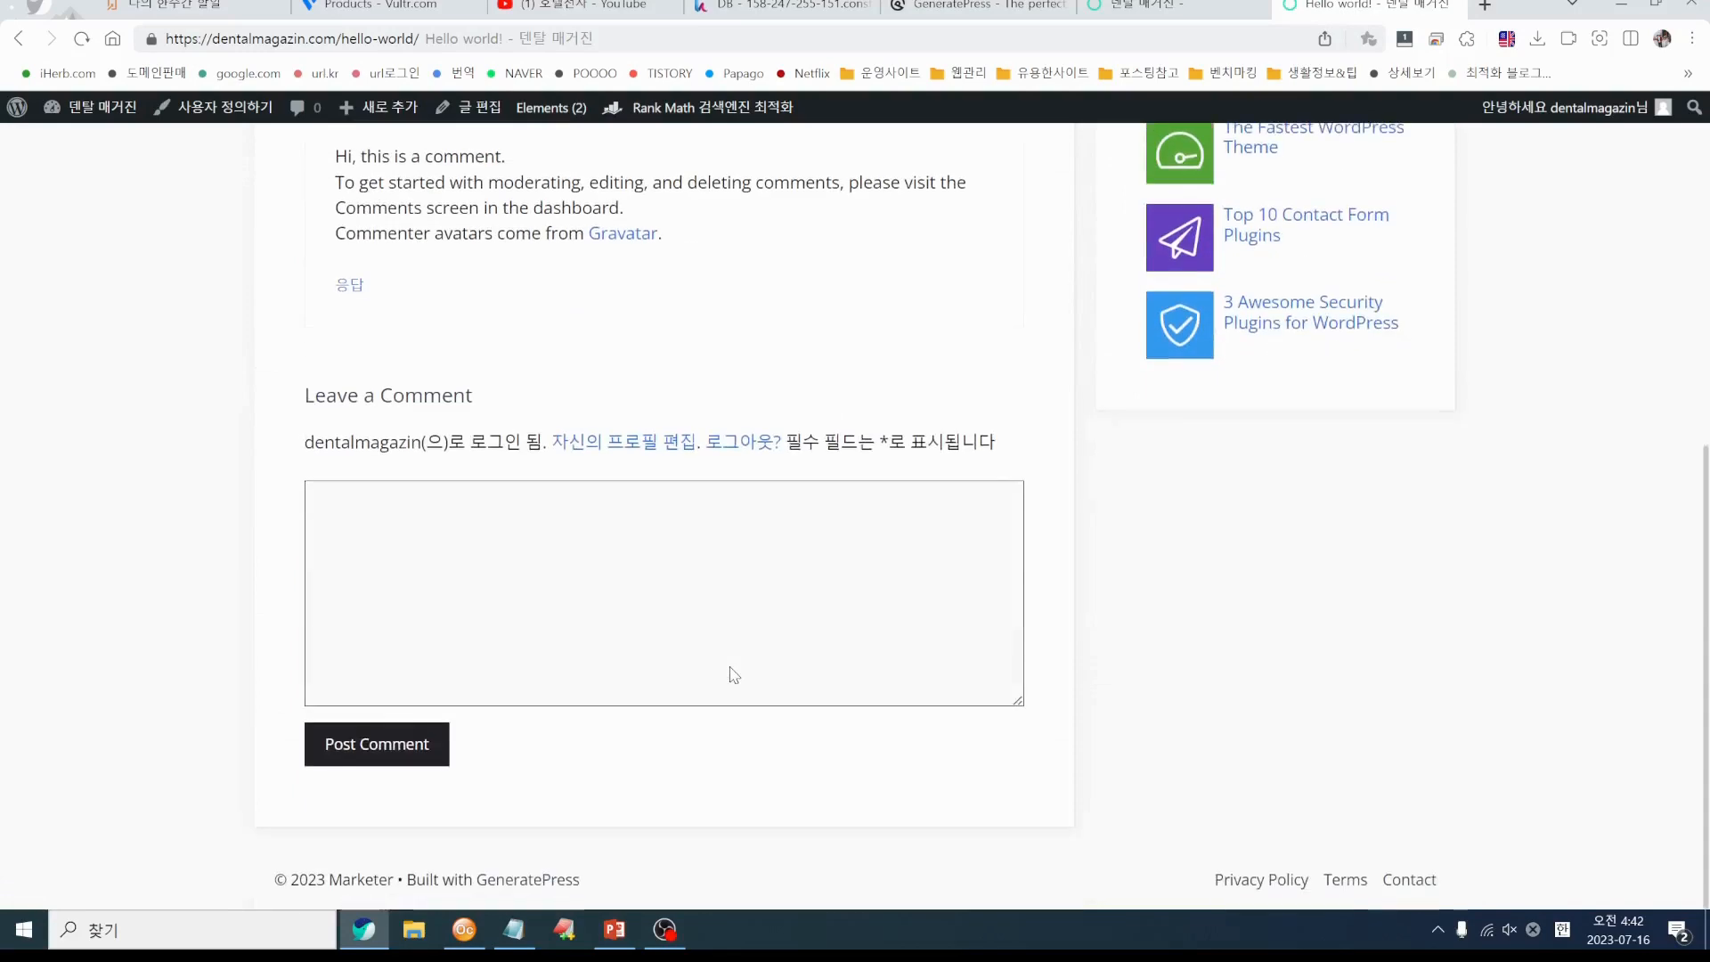
pyautogui.scroll(6, 729, 674)
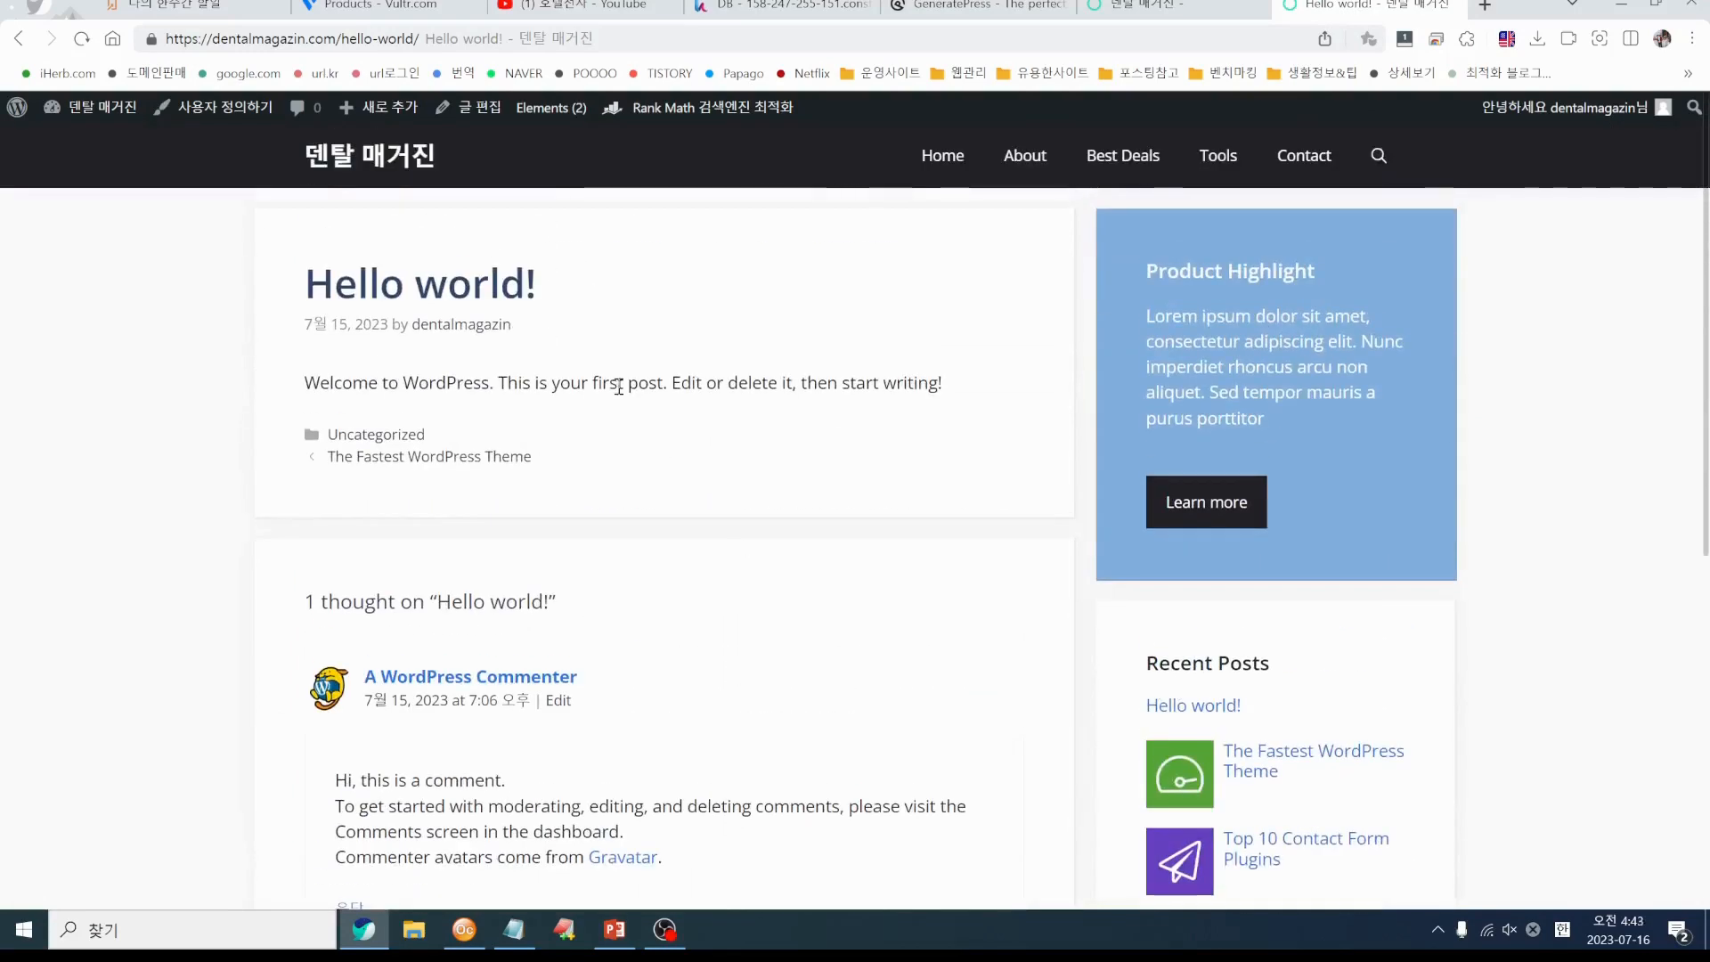
pyautogui.click(378, 162)
pyautogui.scroll(-7, 698, 496)
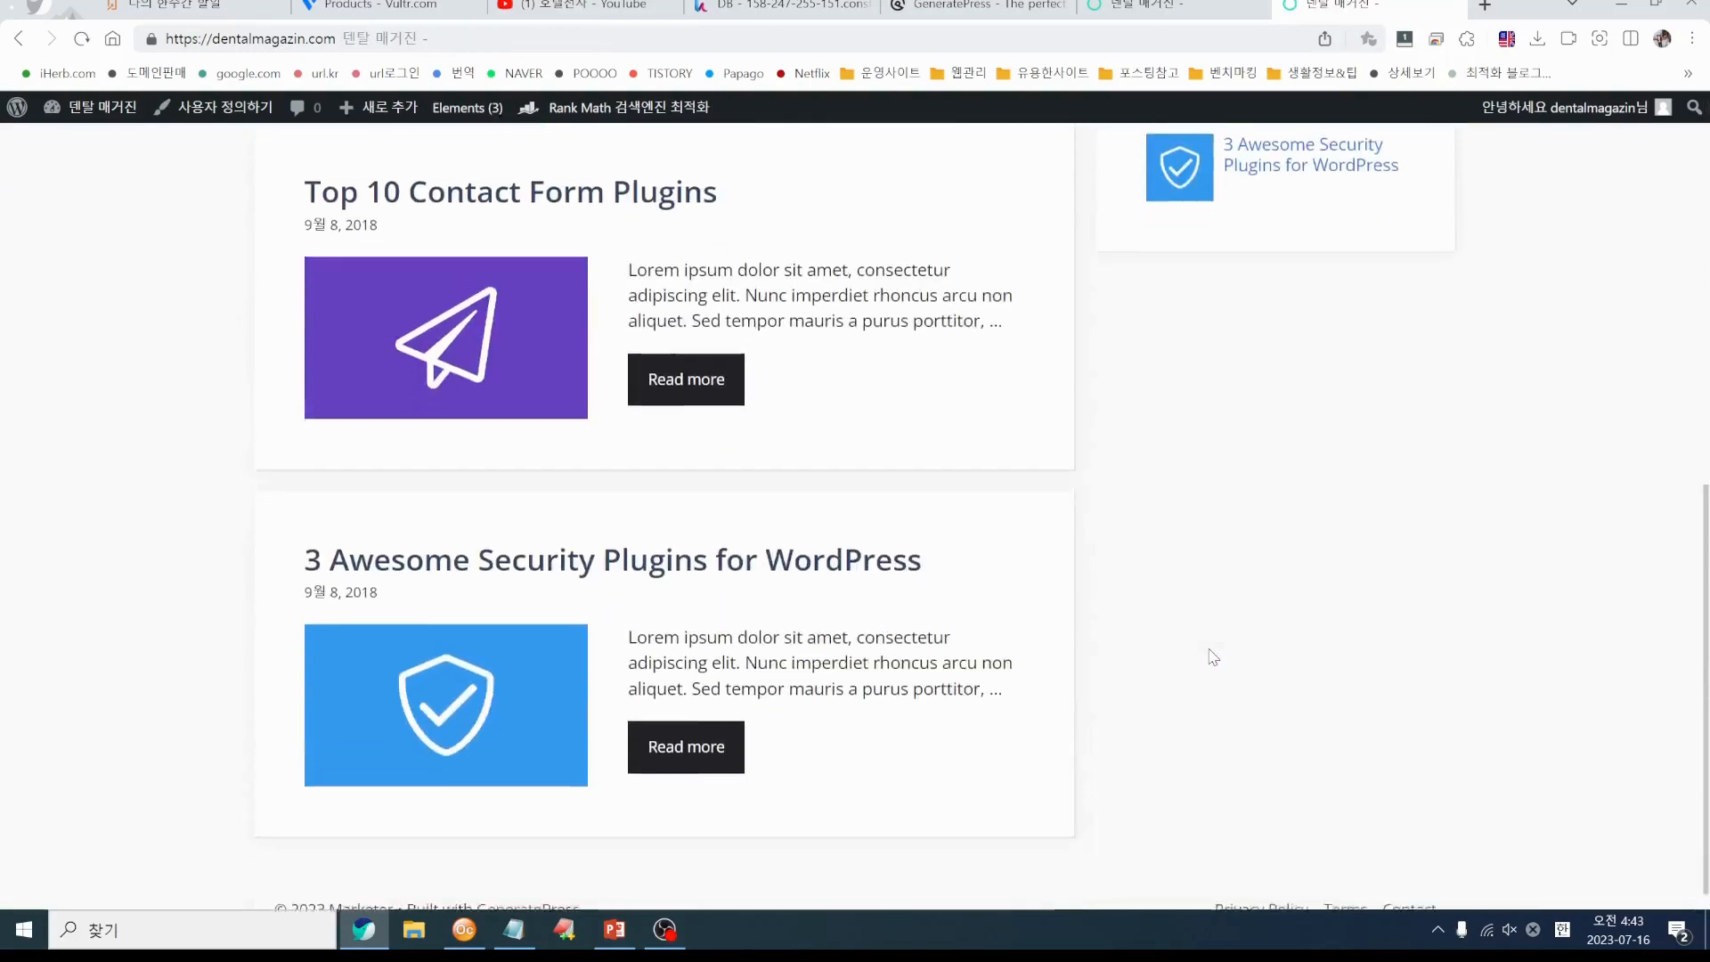
pyautogui.scroll(8, 1213, 657)
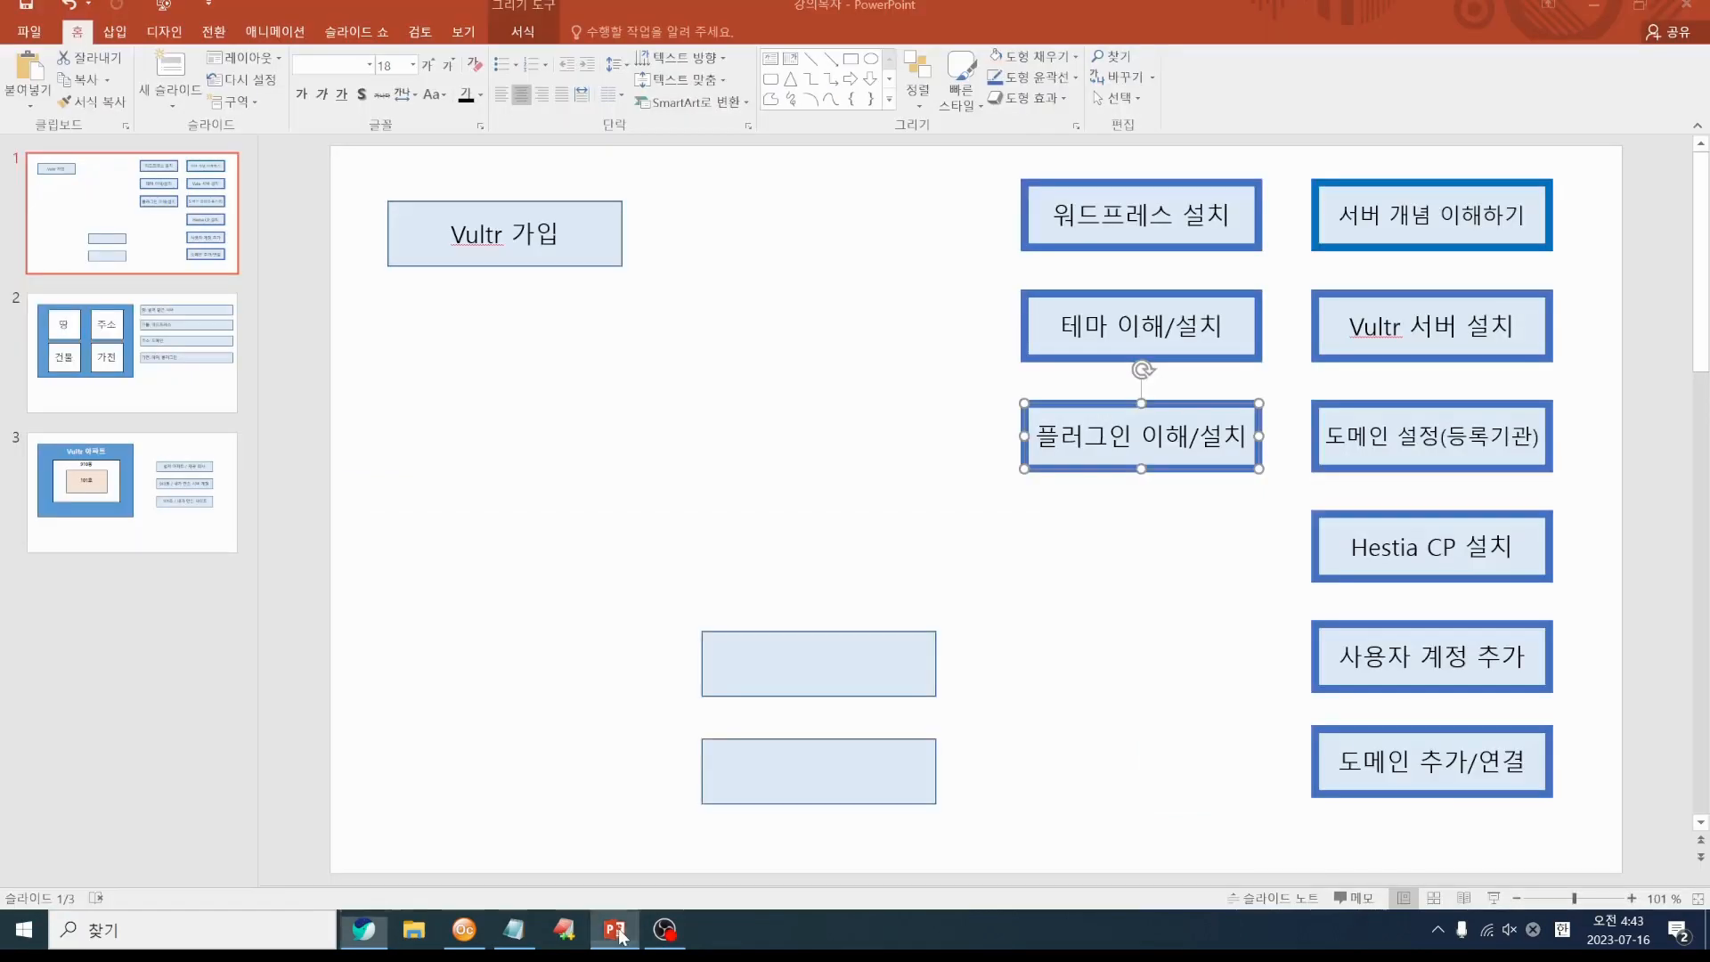
# Switch to PowerPoint, move the two empty boxes on slide 1 beneath the Vultr 가입 box, and return to the browser
pyautogui.click(621, 930)
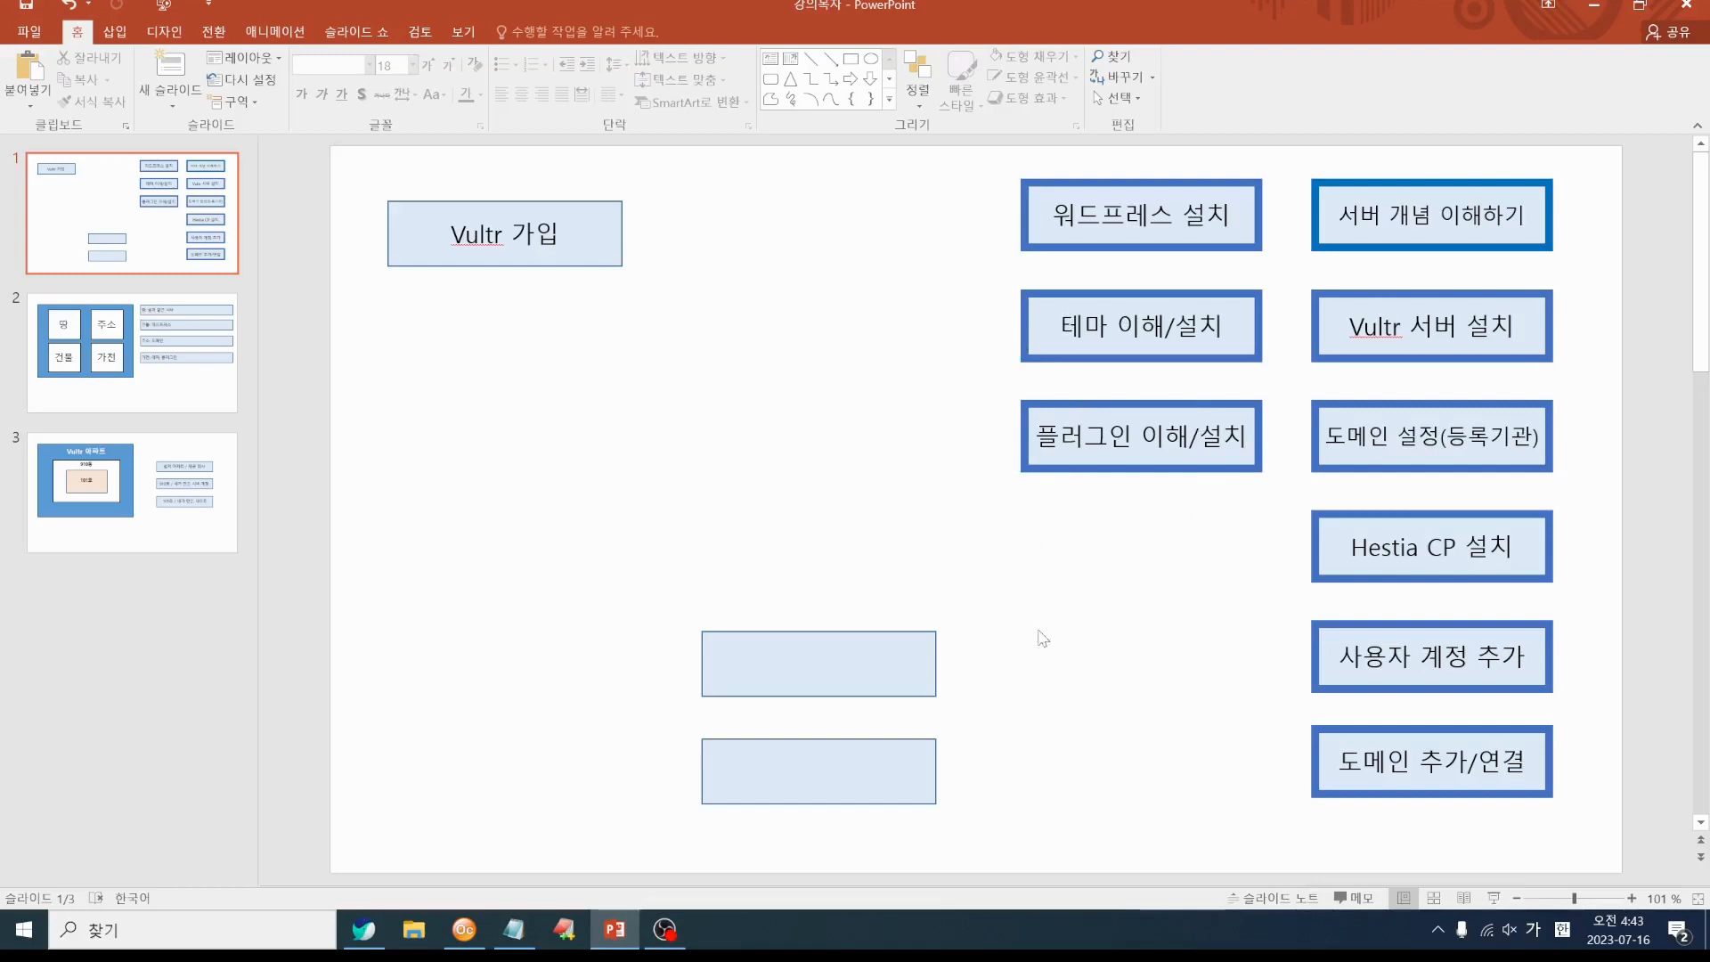
pyautogui.click(795, 631)
pyautogui.moveTo(795, 631); pyautogui.dragTo(482, 328)
pyautogui.click(831, 741)
pyautogui.moveTo(831, 736); pyautogui.dragTo(515, 464)
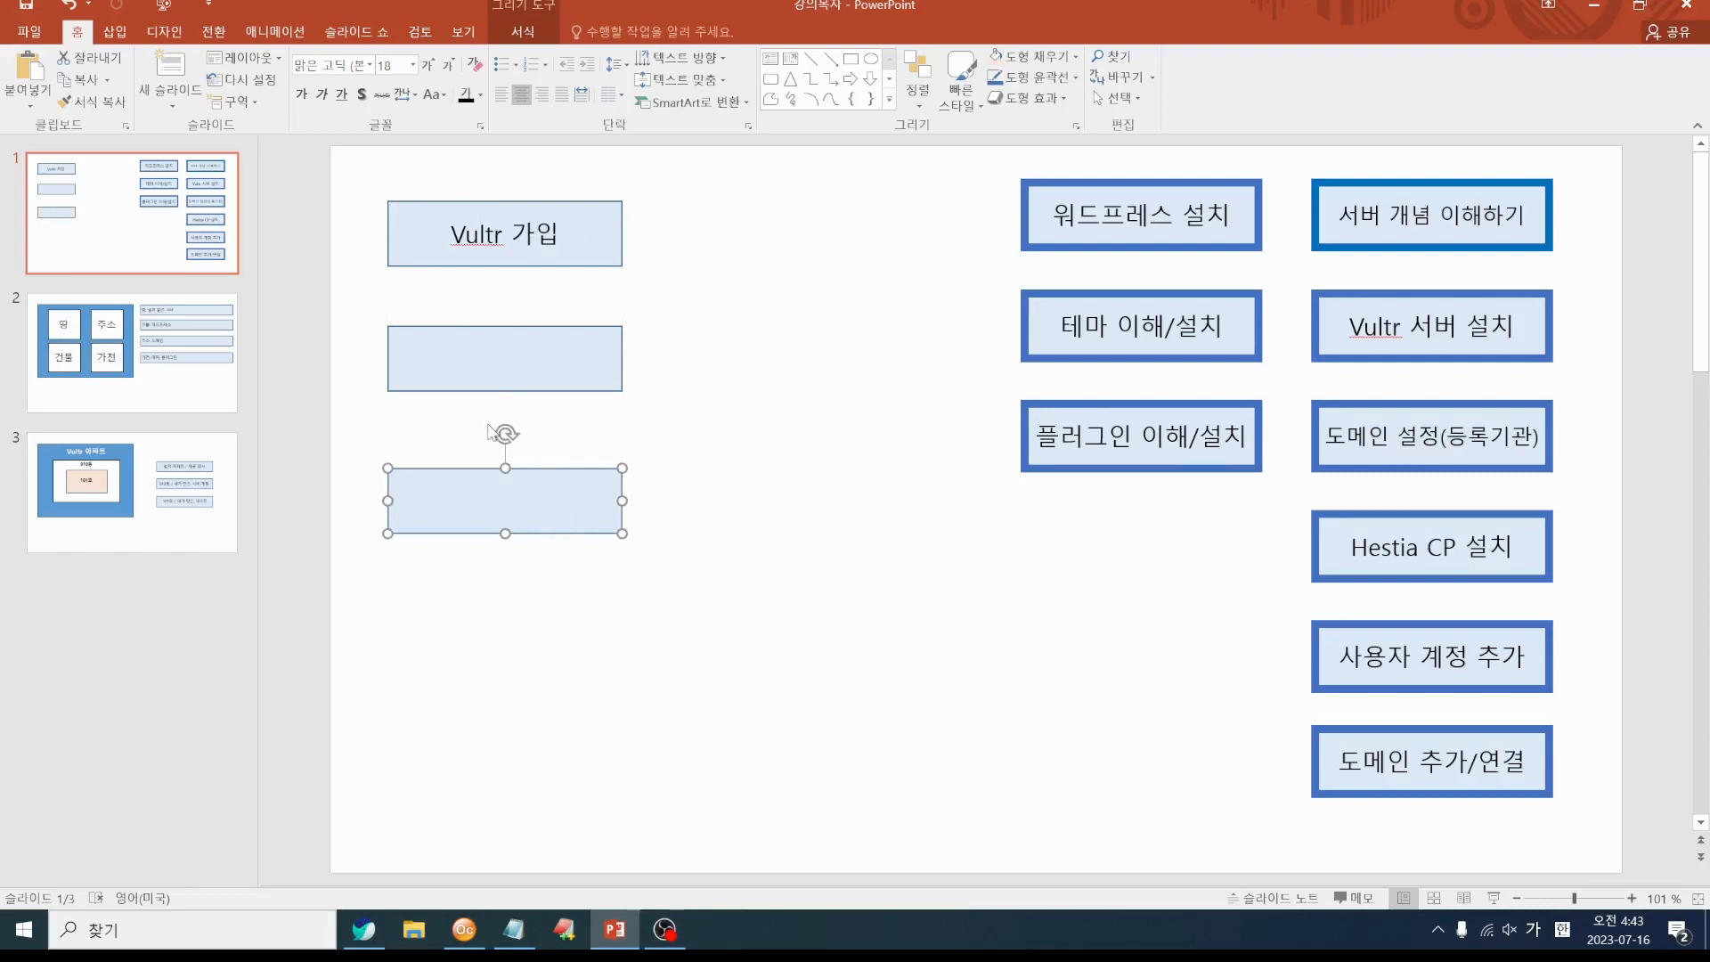
pyautogui.click(488, 373)
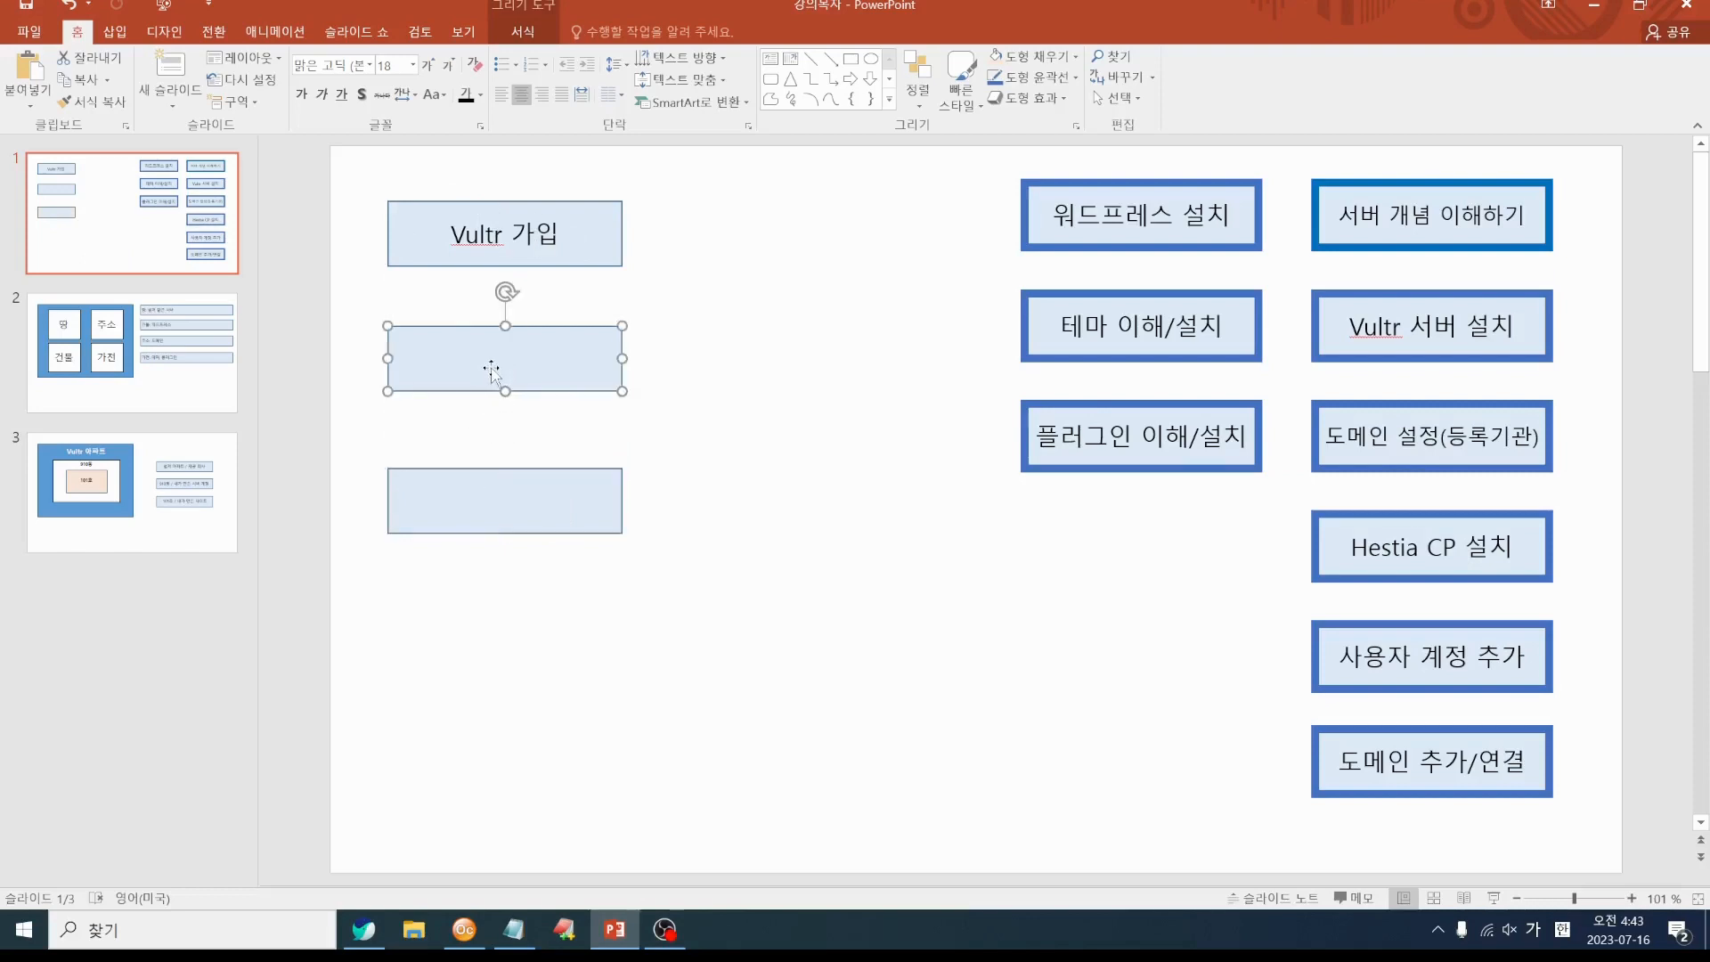
pyautogui.click(691, 441)
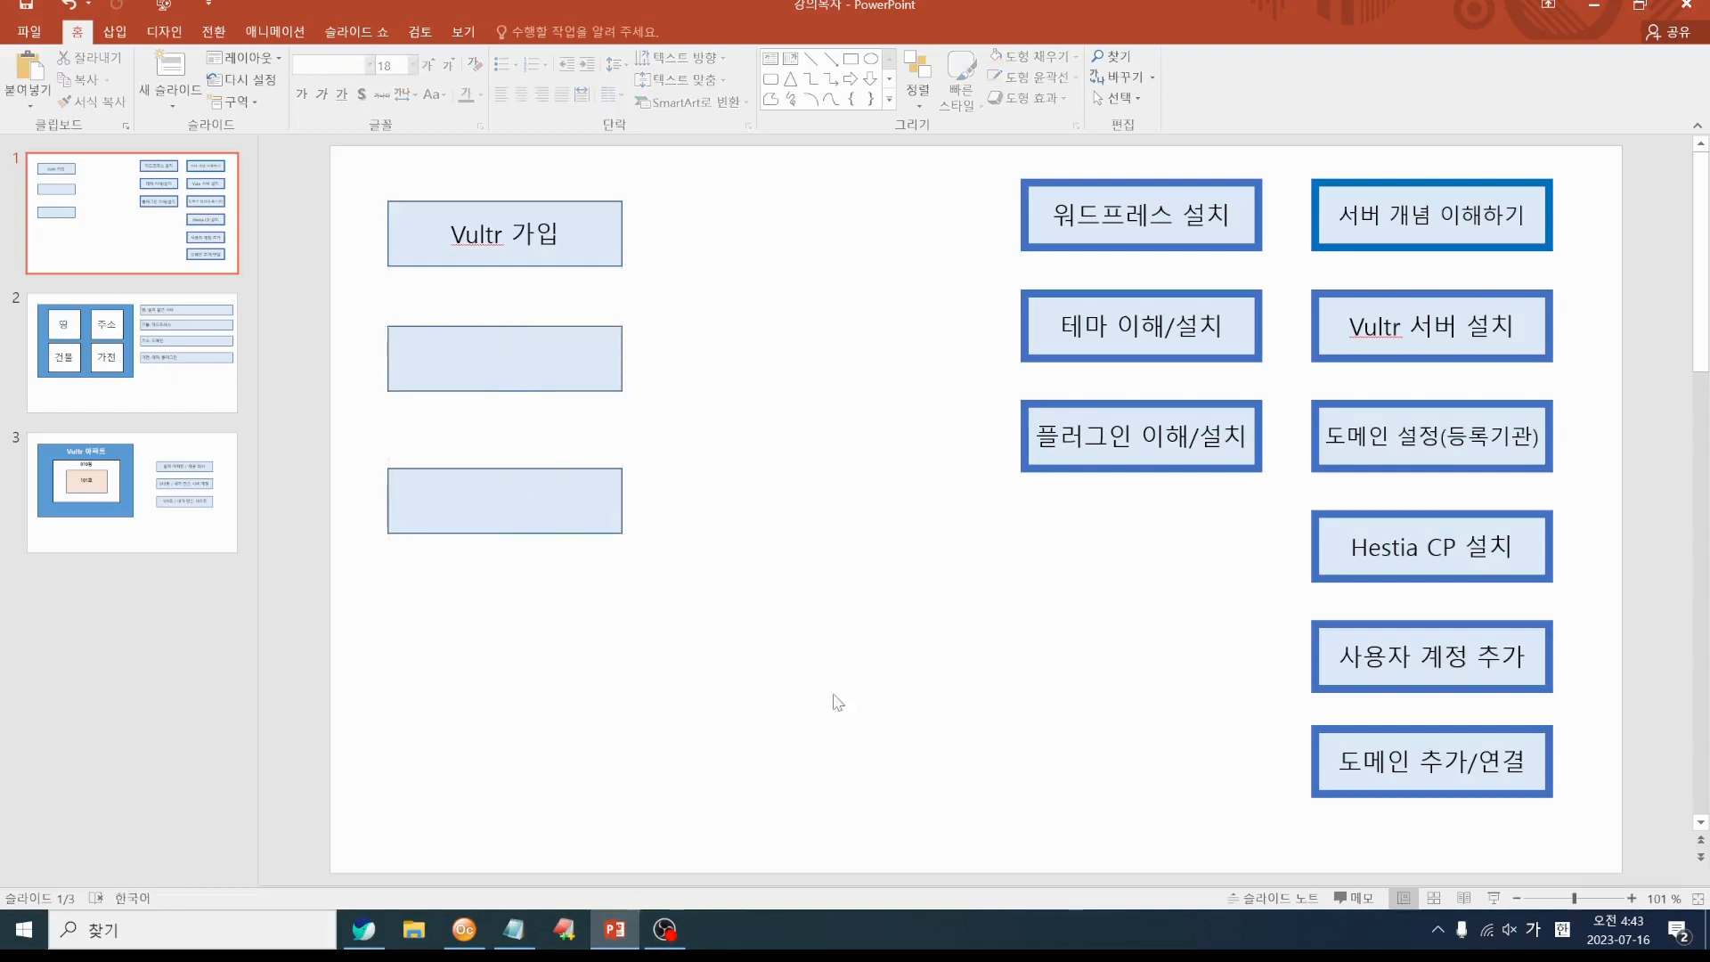
pyautogui.click(363, 929)
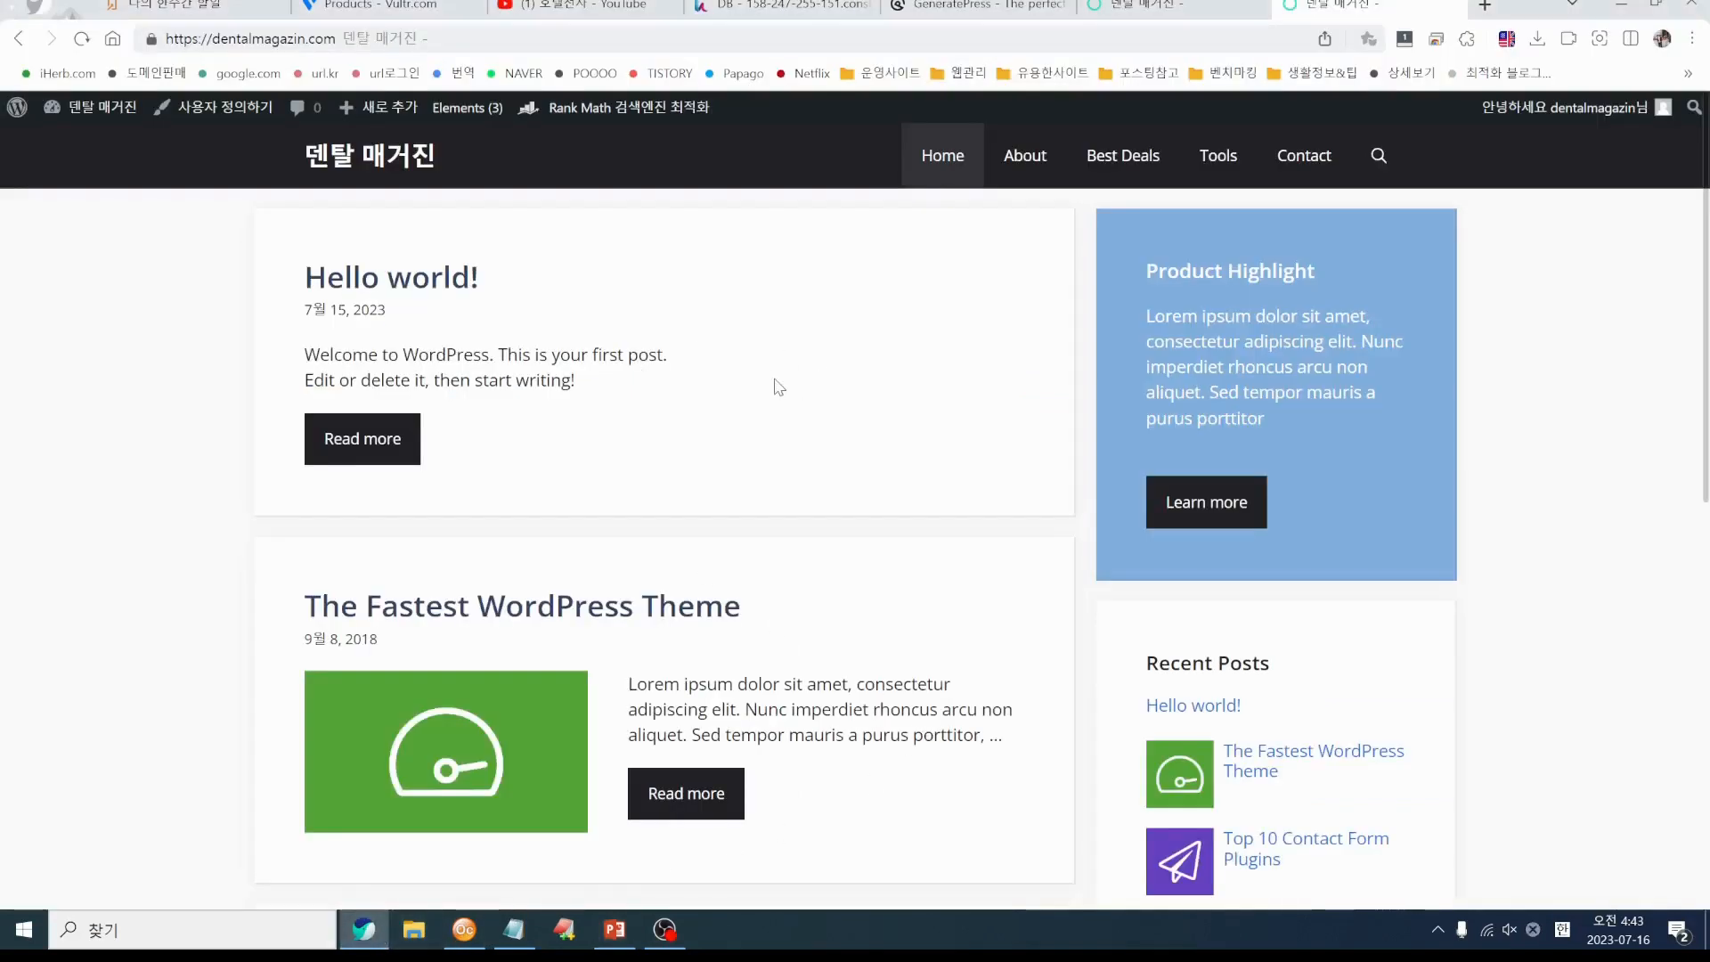